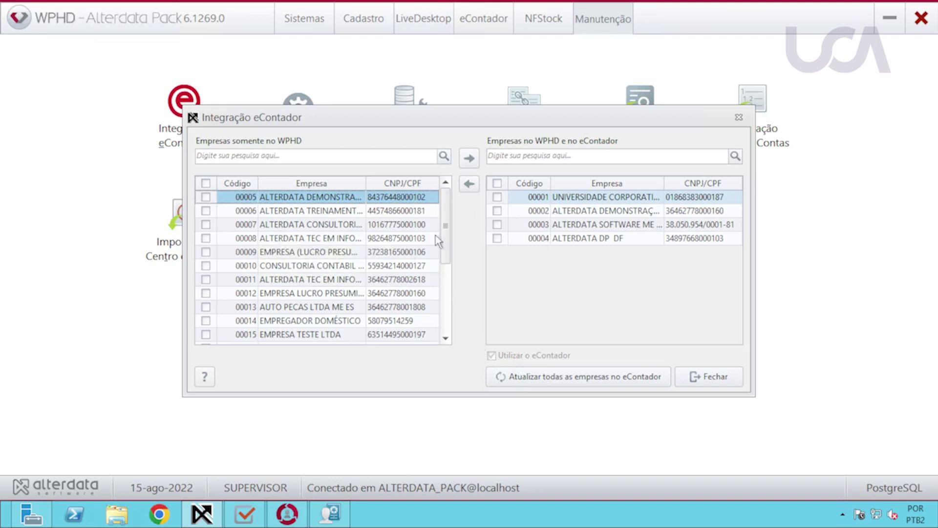
Send company 00006 to eContador, mark 00004, and update all companies in eContador.
left_click(205, 211)
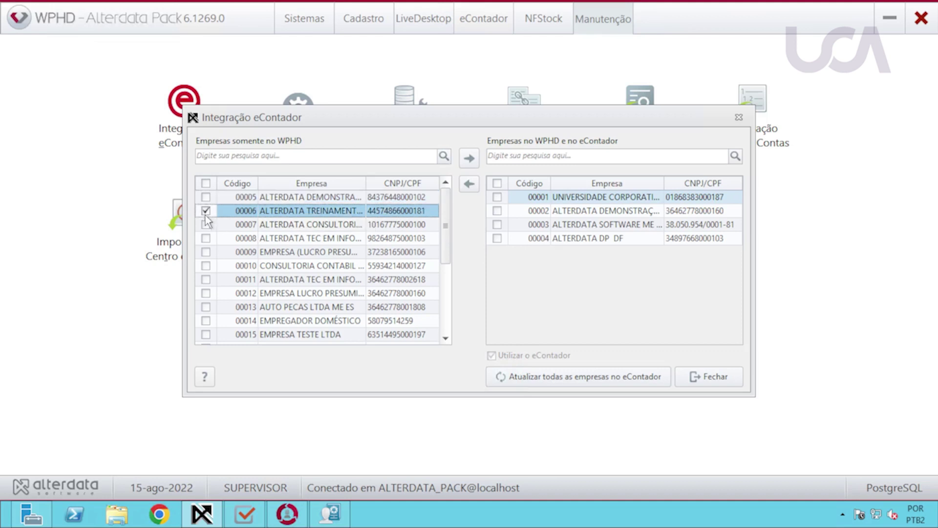
left_click(468, 160)
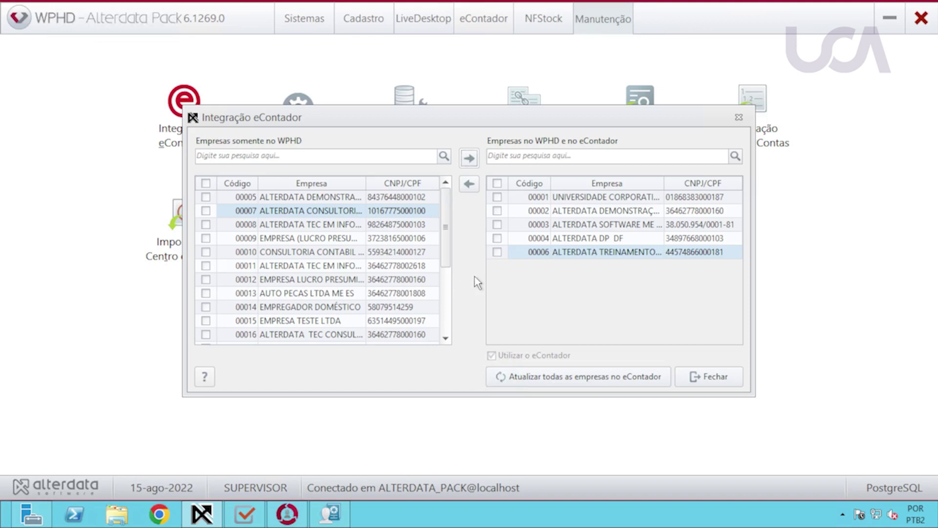
left_click(497, 238)
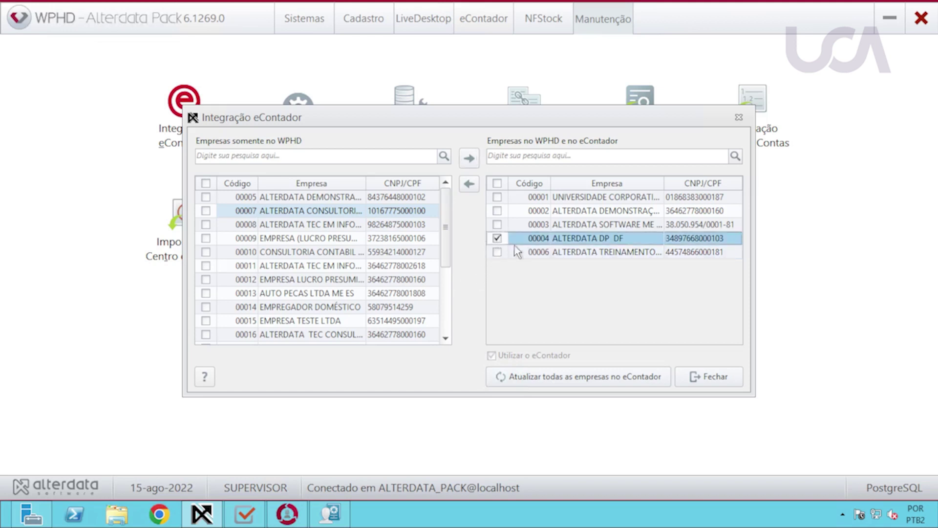
left_click(544, 381)
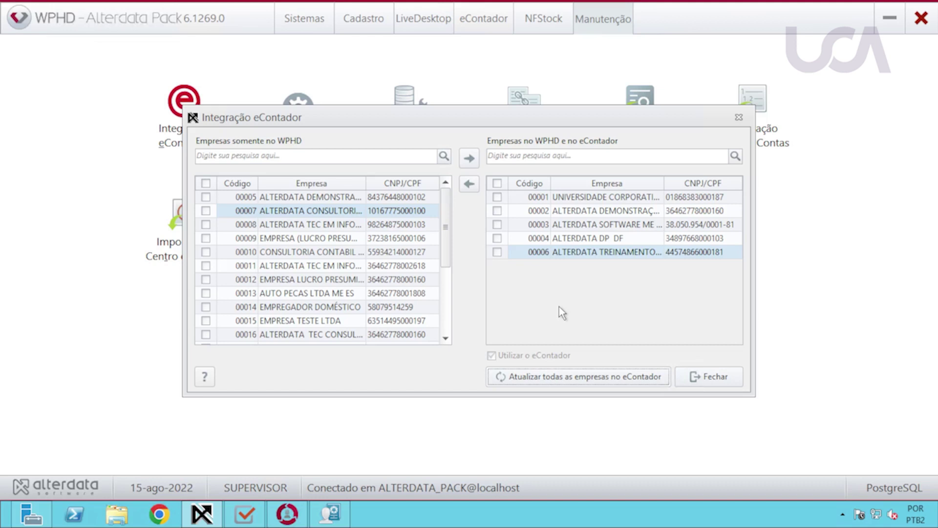
left_click(710, 376)
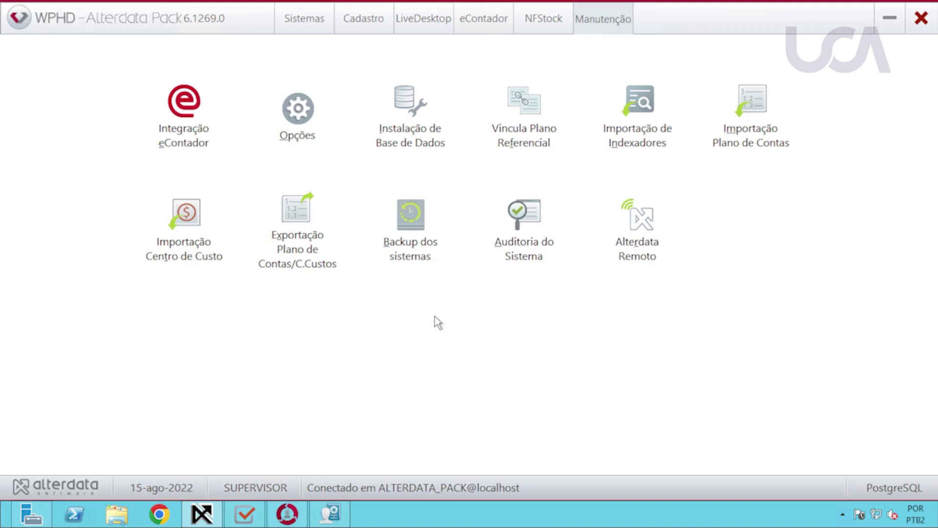
Keep 'Realiza a integração eContador' checked in company 00001's Processos settings and save, declining RAIS.
left_click(330, 513)
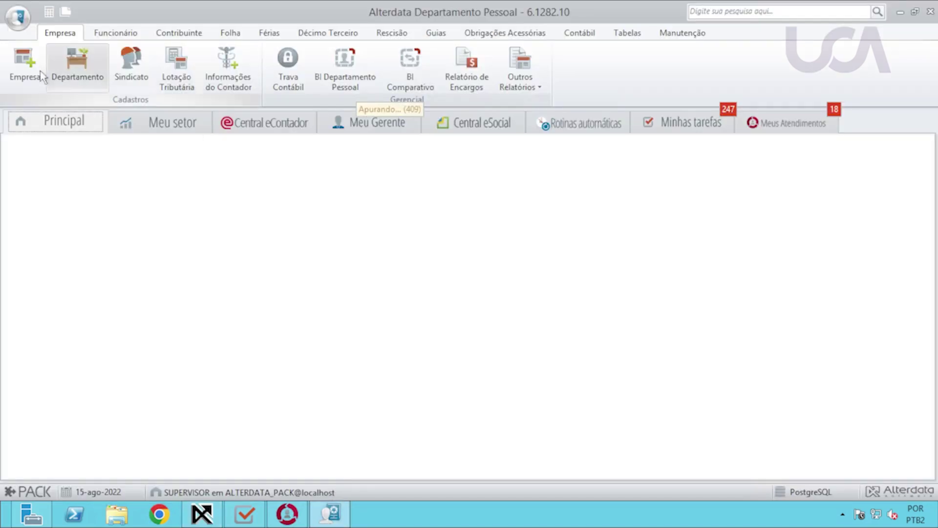
left_click(25, 66)
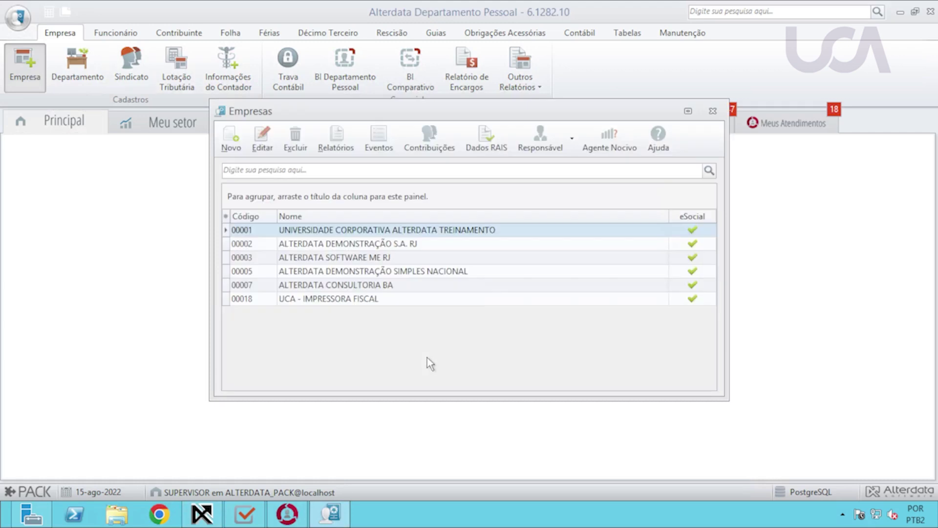
left_click(392, 231)
double_click(392, 230)
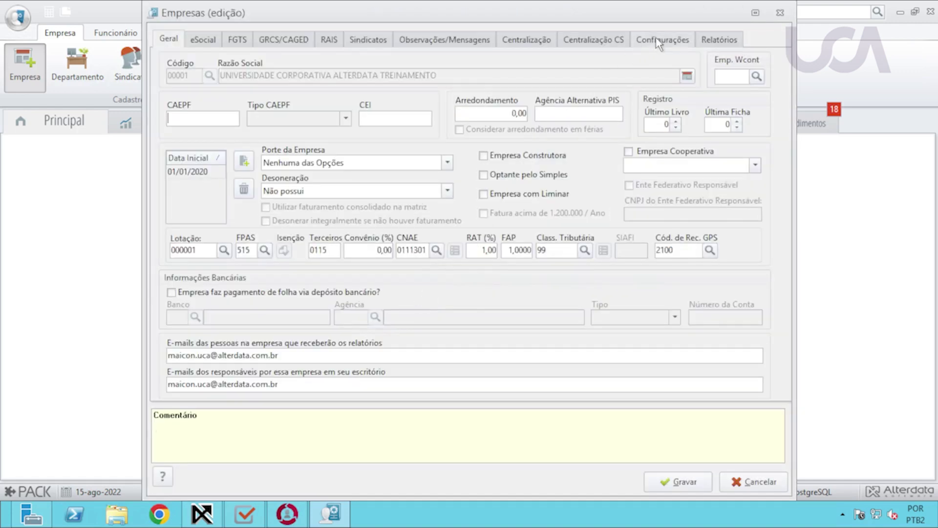
left_click(659, 41)
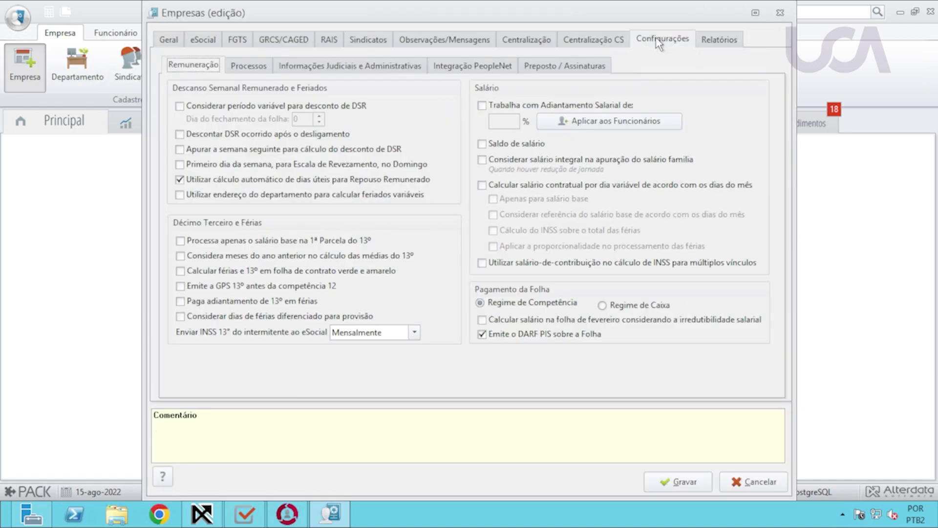
left_click(250, 66)
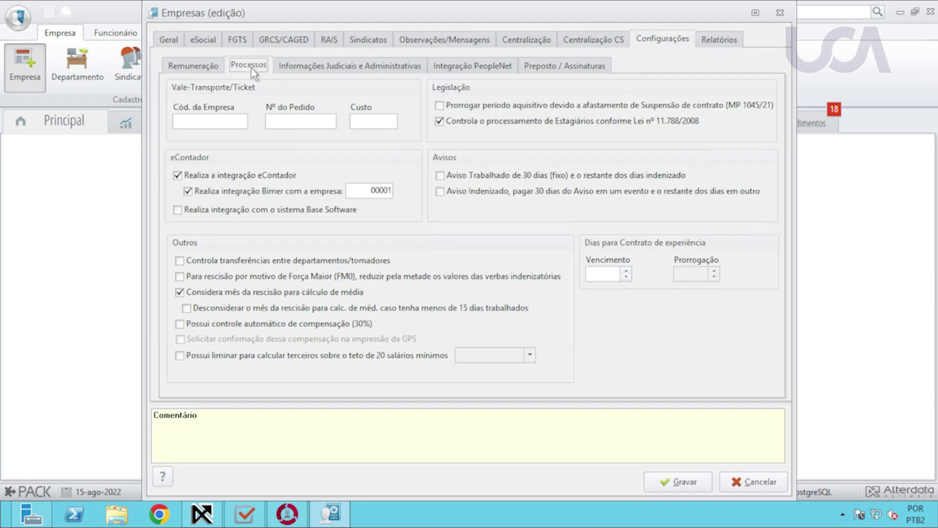
mouse_move(180, 177)
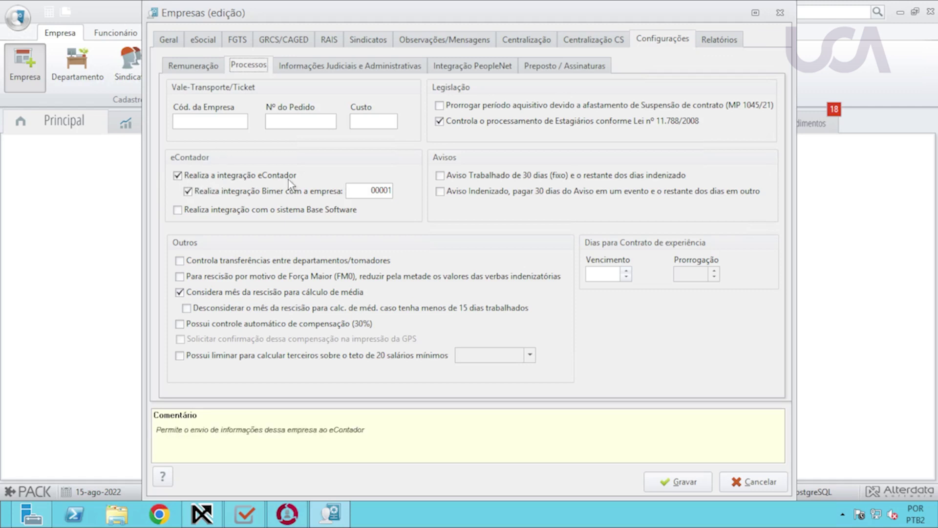
left_click(673, 480)
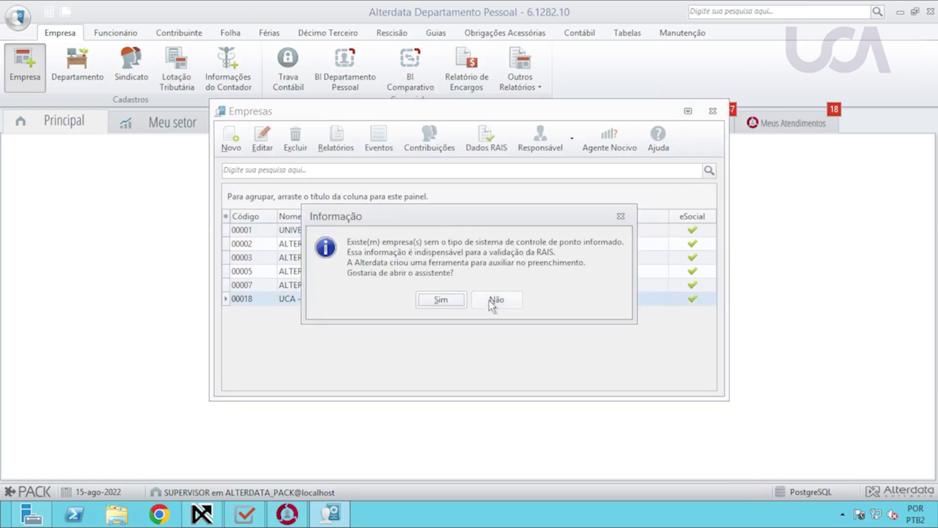
left_click(488, 300)
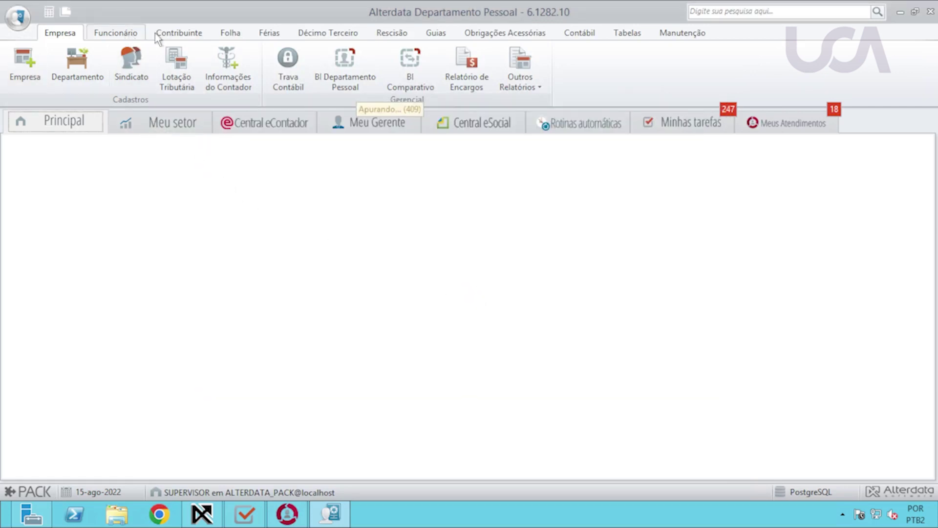
Find event 400 Comissão in the Folha event registry and open it for editing.
left_click(237, 34)
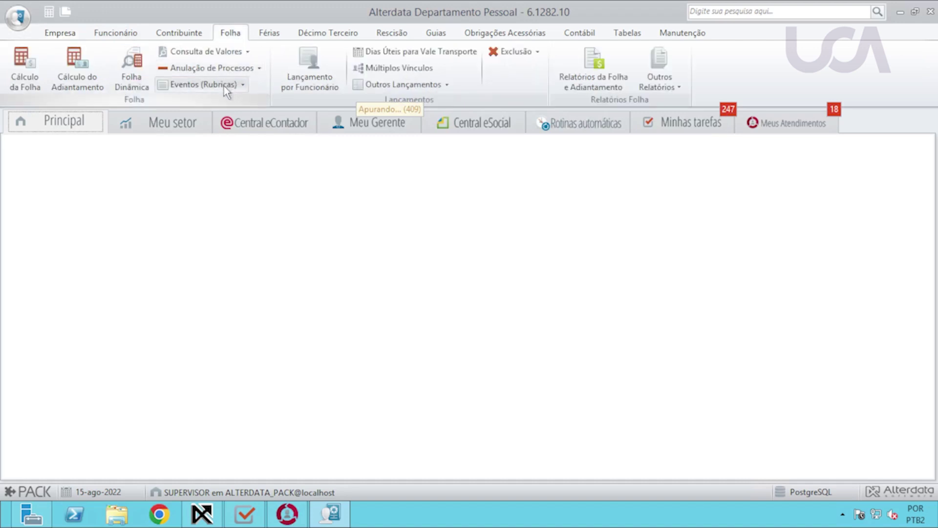
left_click(224, 86)
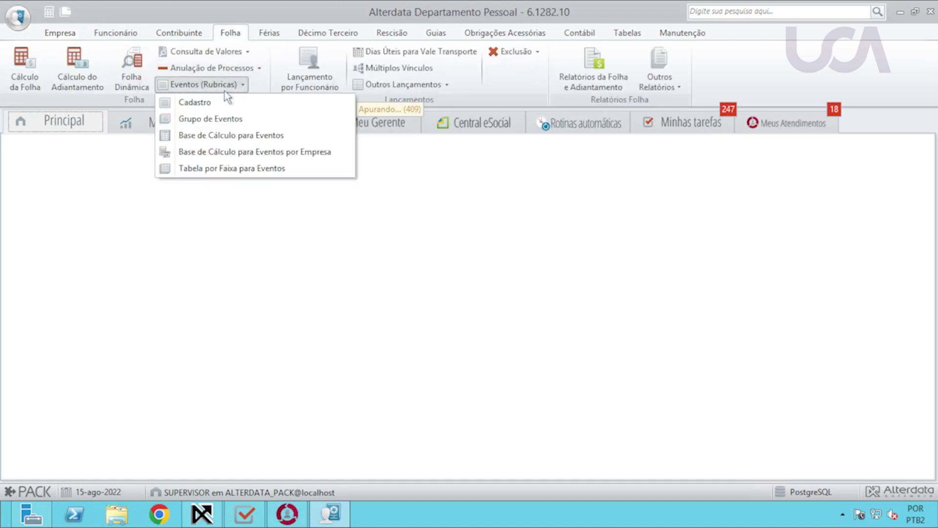
left_click(227, 101)
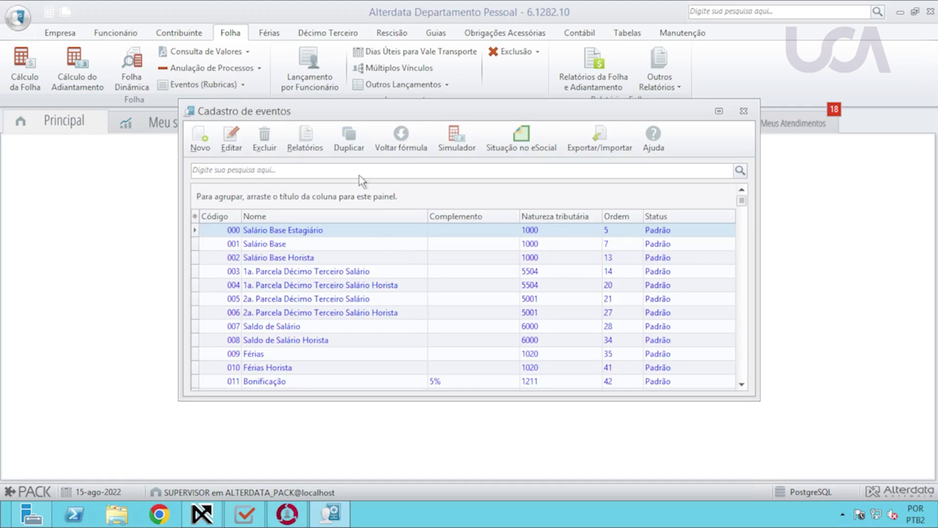
type("400")
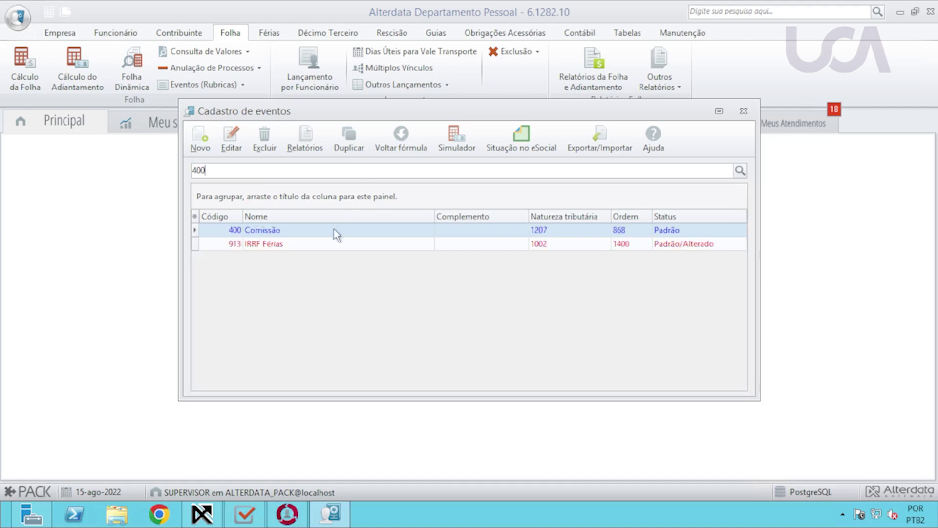
left_click(333, 230)
key("Return")
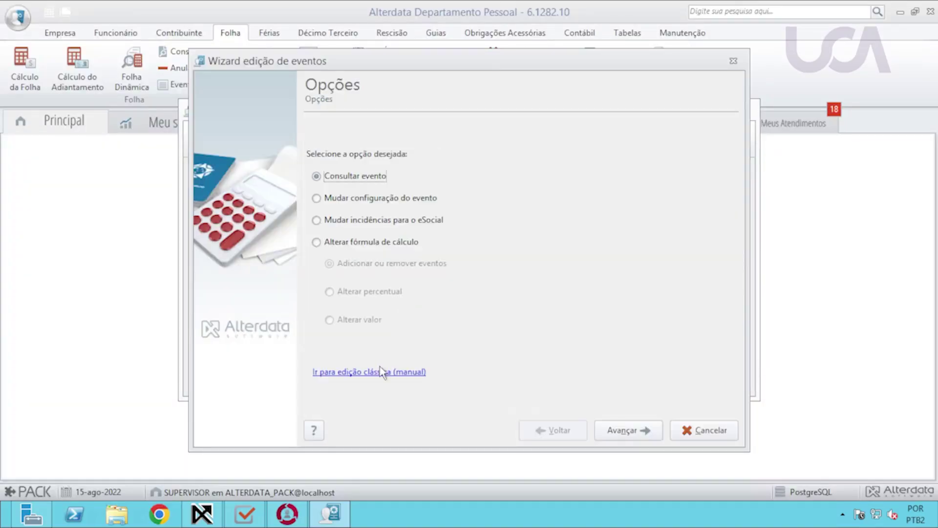
In classic edit, set the event's eContador option to Sim, save, and close the registry.
left_click(376, 372)
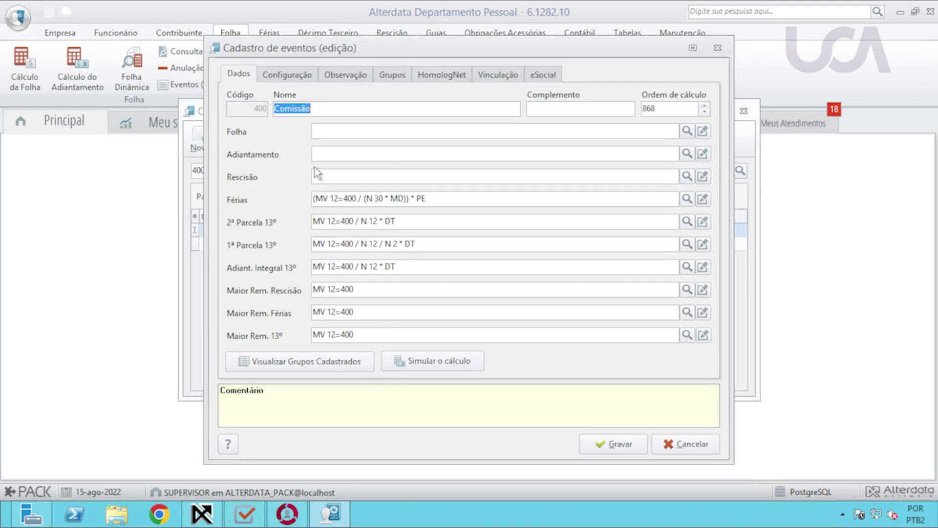
left_click(292, 77)
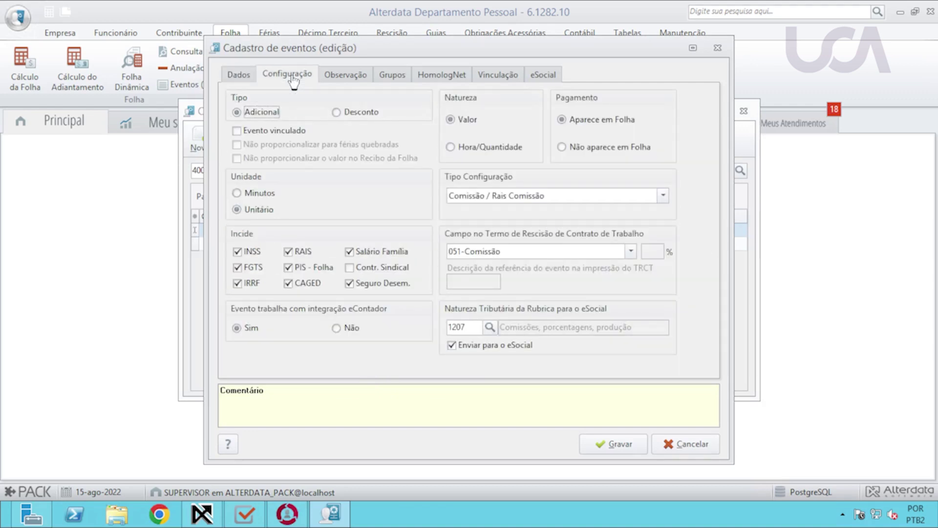
mouse_move(308, 335)
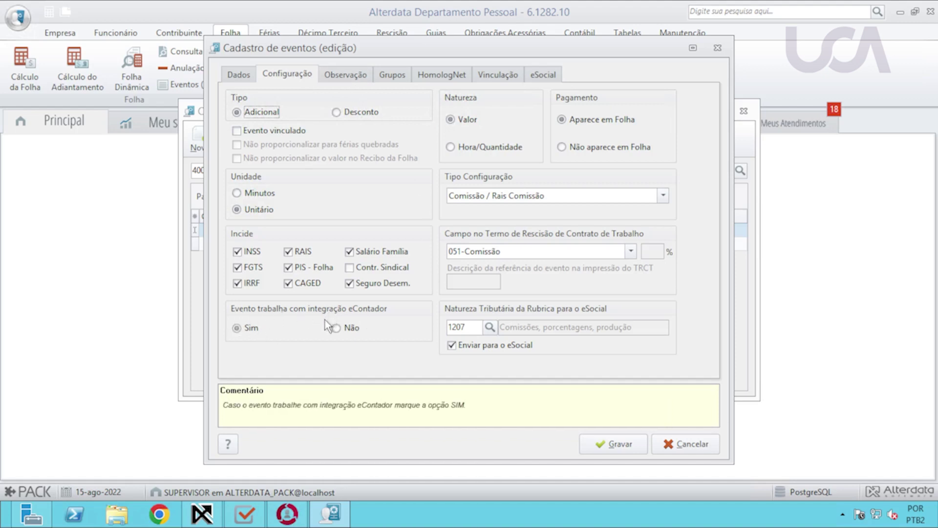
left_click(243, 329)
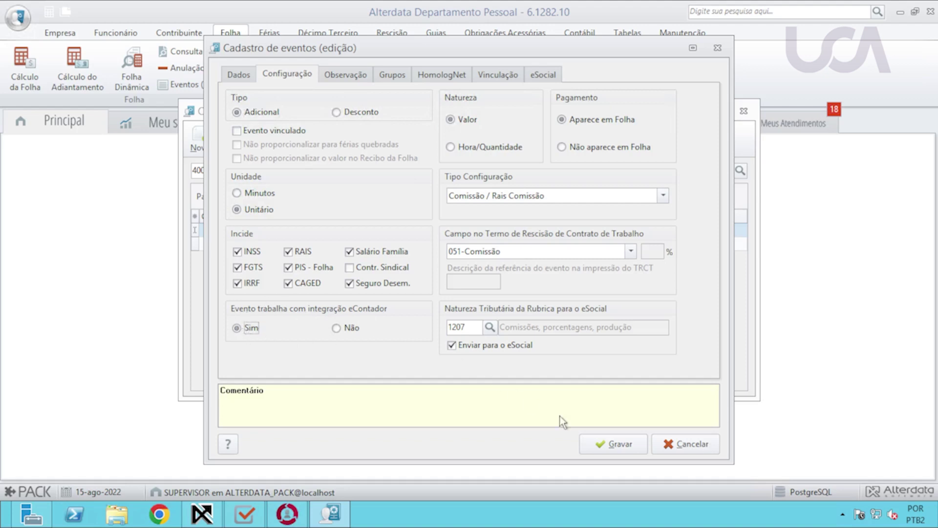
left_click(615, 445)
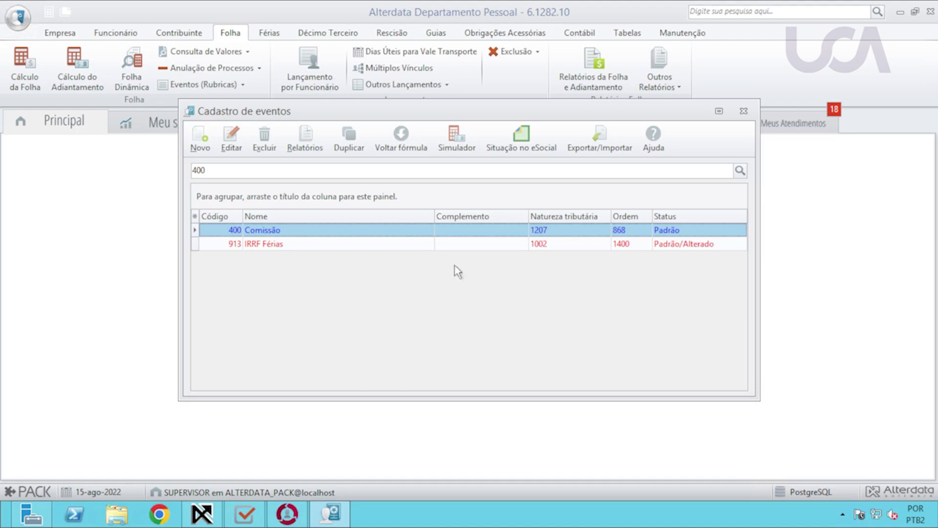
left_click(743, 112)
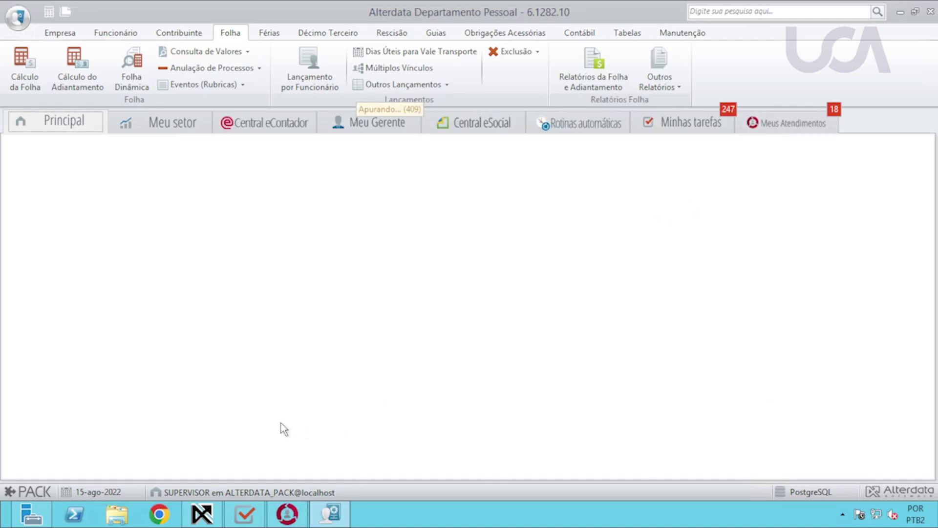
Return to Alterdata Pack and show the eContador login form.
left_click(199, 517)
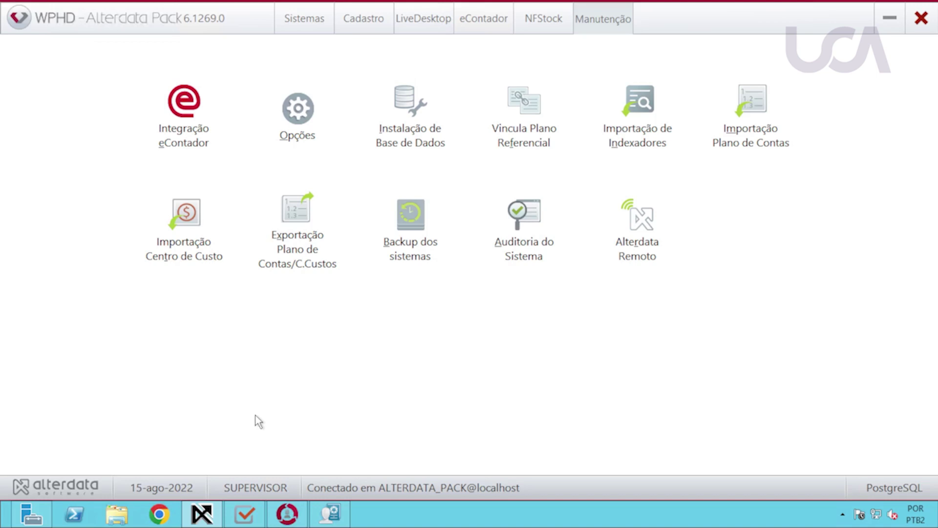
left_click(492, 24)
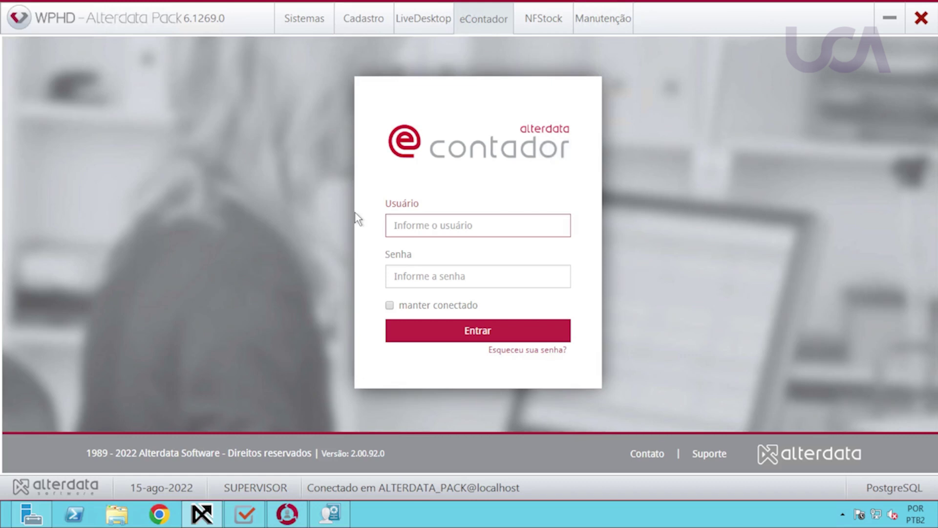
Enter the office's eContador user ID and password and sign in.
left_click(430, 228)
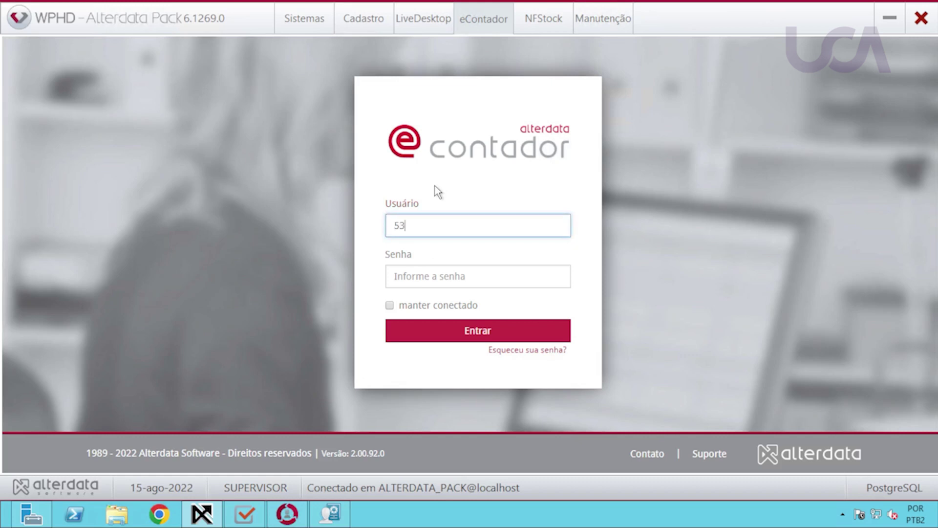
key("Return")
type("******")
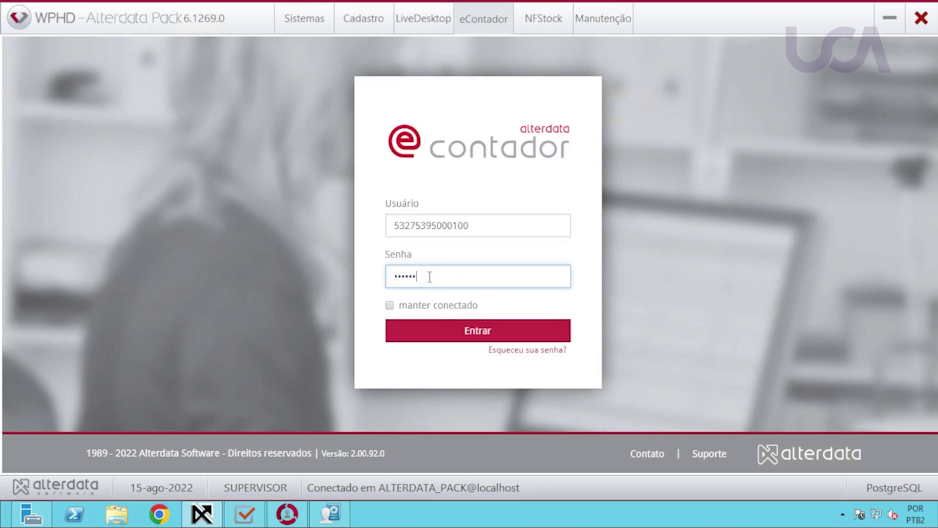
left_click(456, 334)
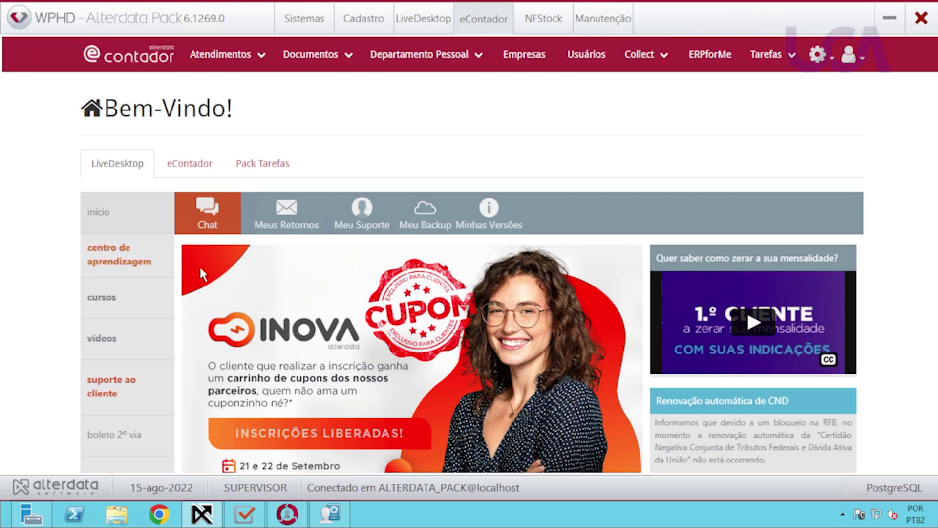
left_click(114, 269)
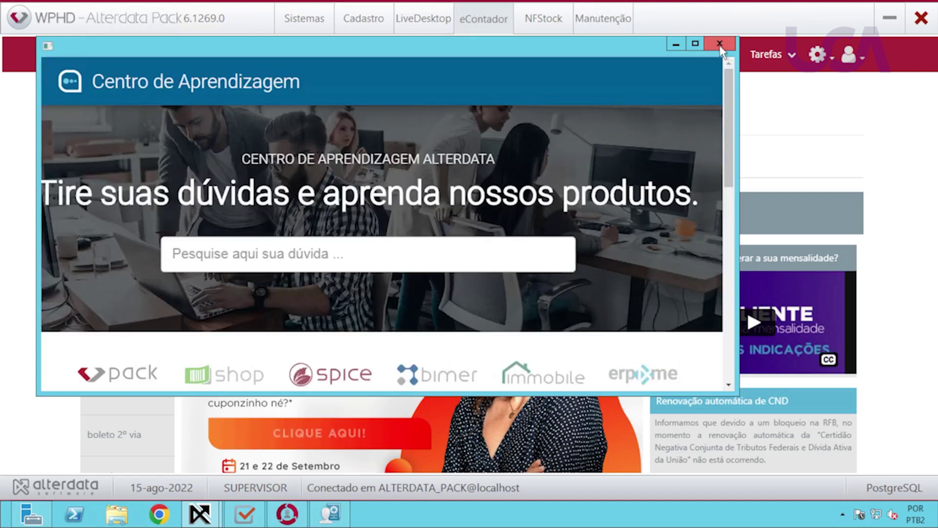
left_click(720, 45)
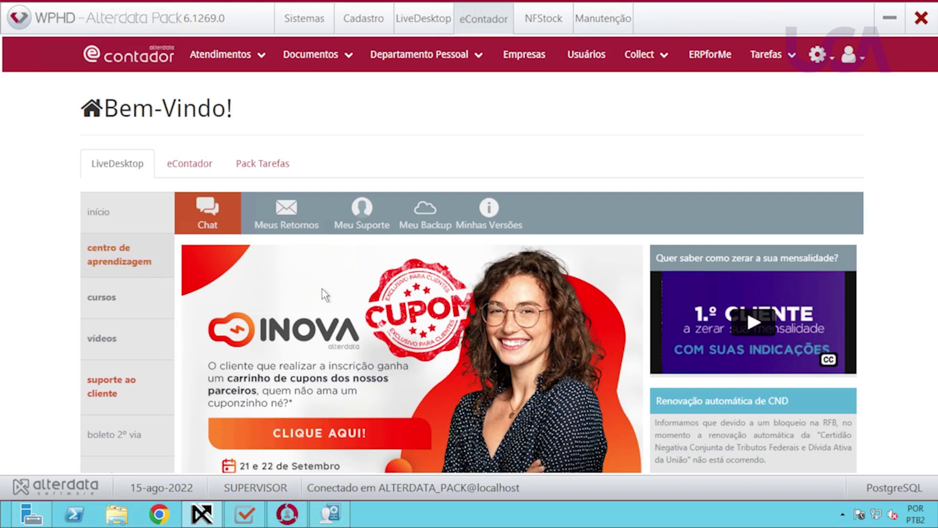
Show the eContador statistics tab and review the company, ticket and unread-document charts.
left_click(189, 167)
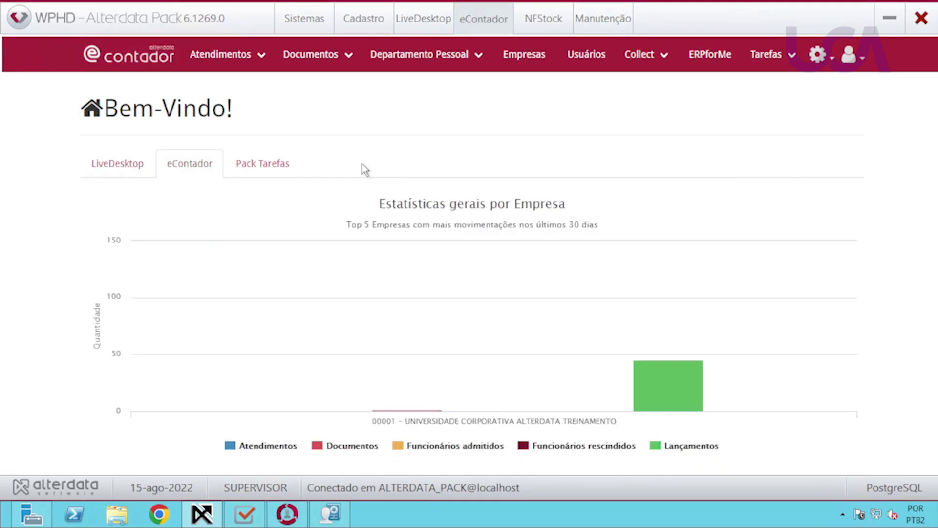
scroll(455, 274, "down", 4)
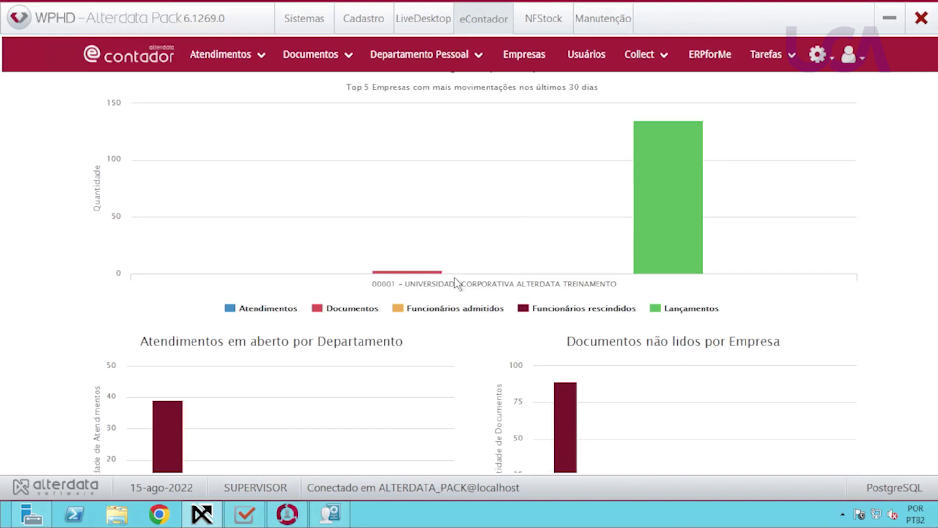
scroll(453, 284, "down", 1)
scroll(451, 286, "up", 5)
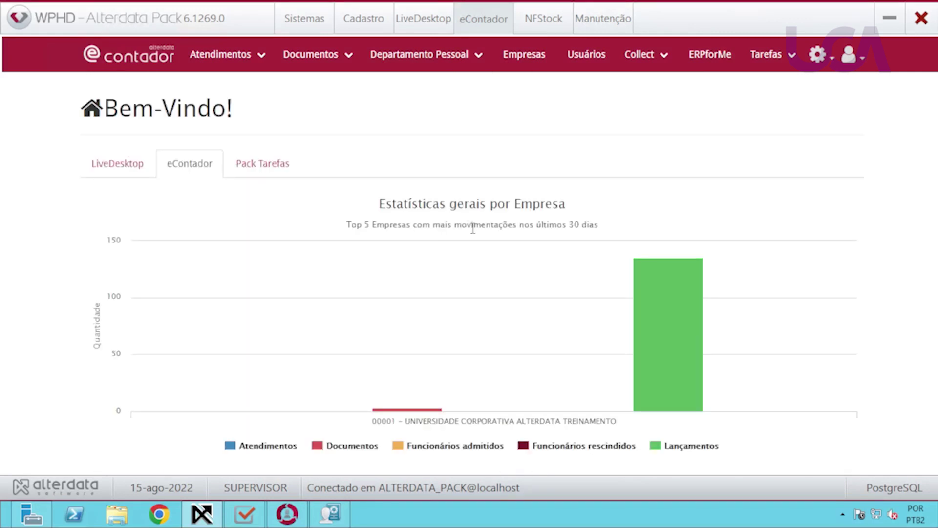
scroll(329, 313, "down", 2)
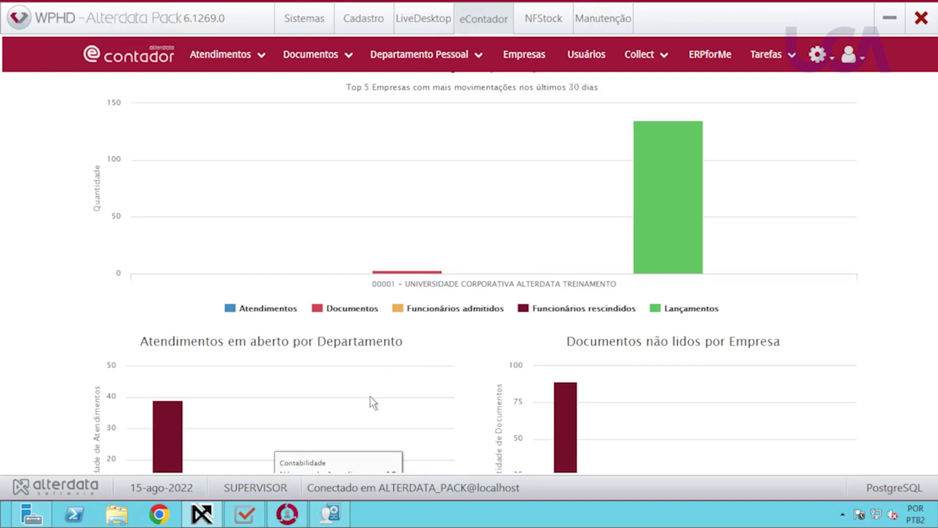
scroll(392, 352, "down", 4)
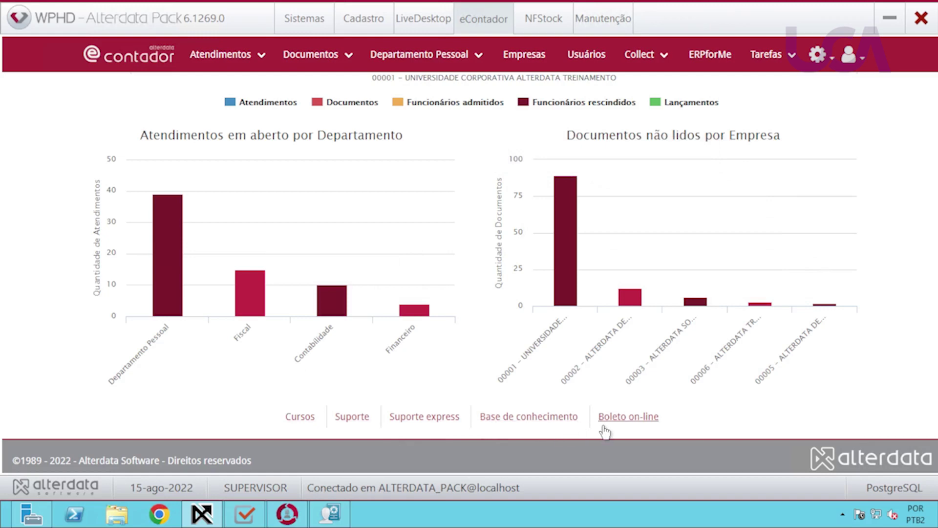
scroll(531, 383, "up", 4)
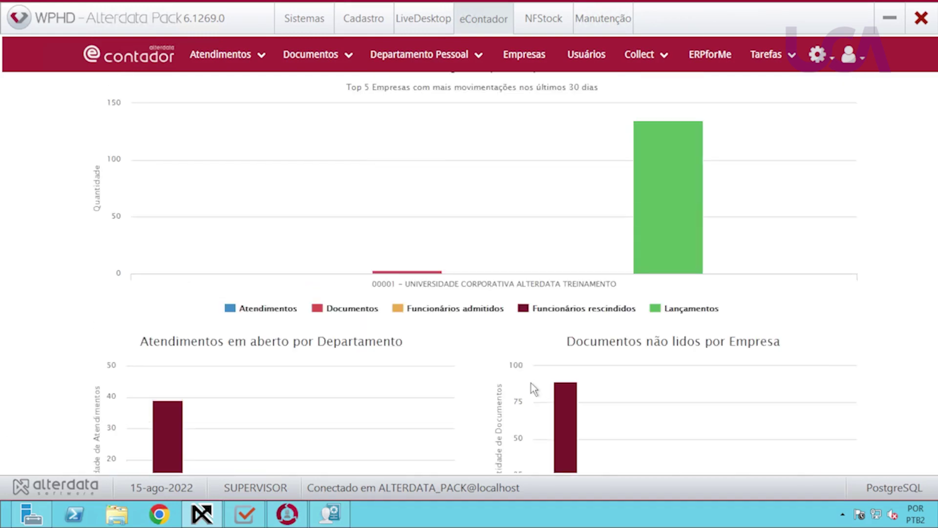
scroll(531, 383, "down", 5)
scroll(523, 368, "up", 7)
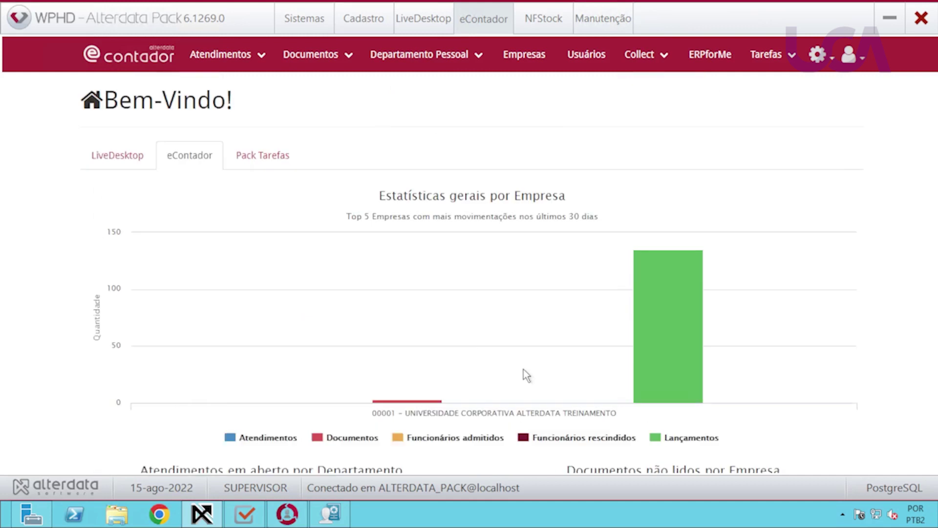
scroll(473, 263, "down", 3)
mouse_move(662, 269)
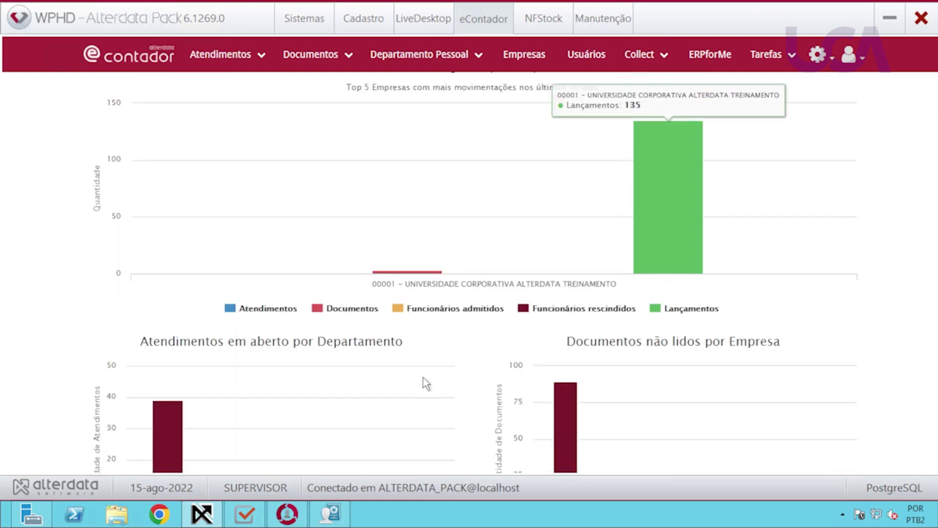
scroll(423, 377, "down", 4)
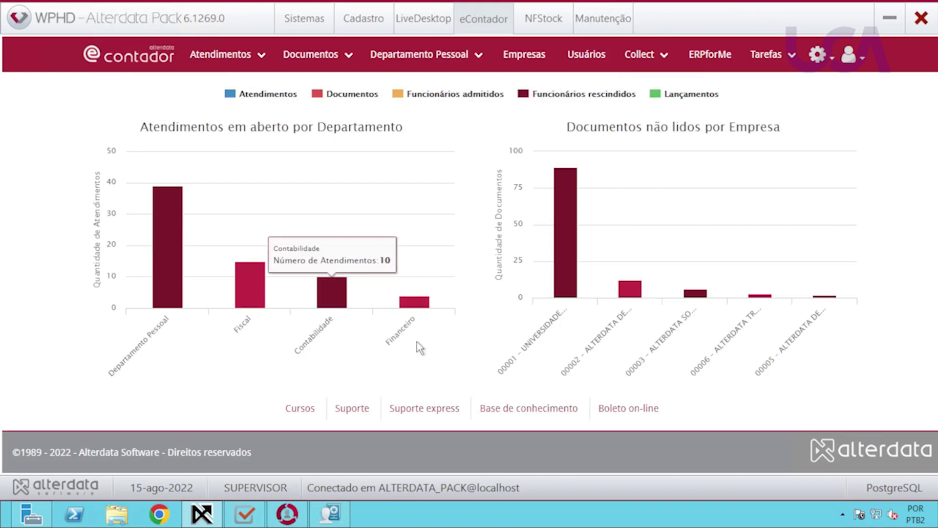
mouse_move(569, 272)
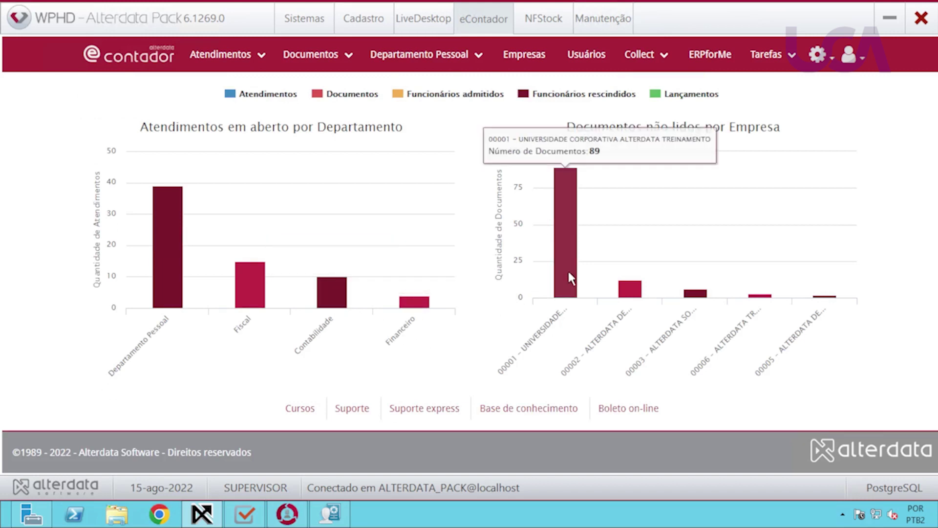
mouse_move(630, 288)
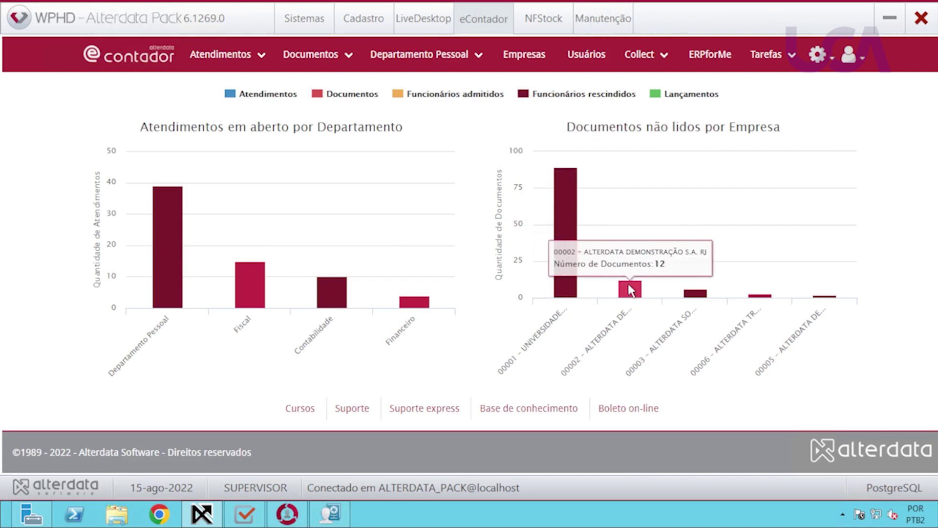
scroll(351, 326, "up", 6)
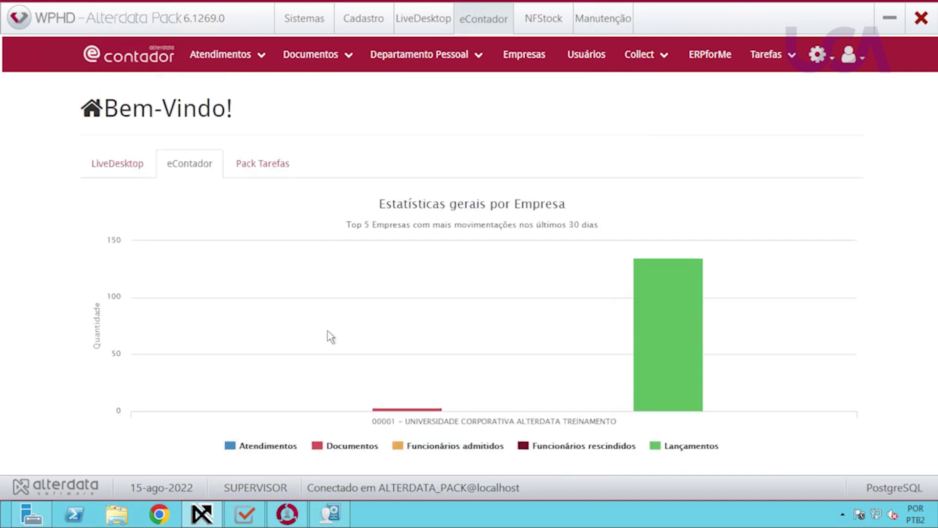
Show the Pack Tarefas dashboard for 'Esse mês' and start its full-screen presentation.
left_click(260, 168)
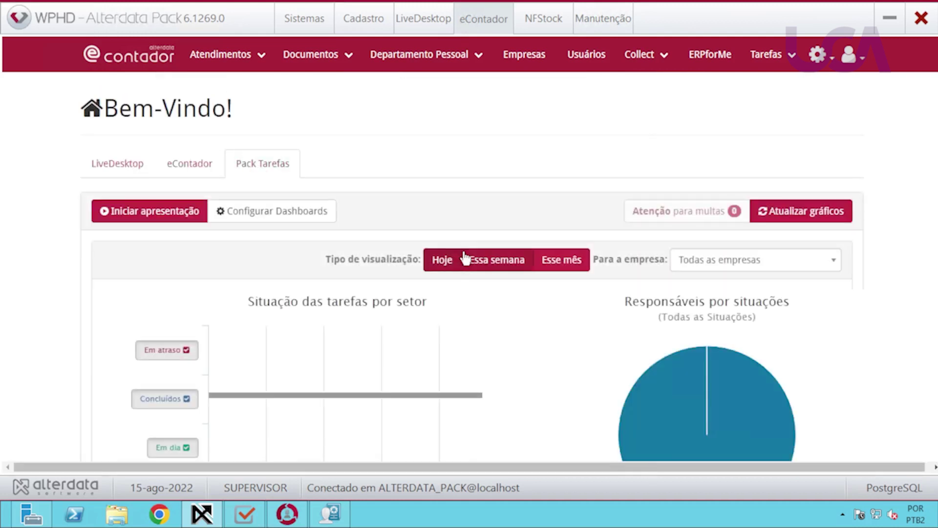
left_click(560, 262)
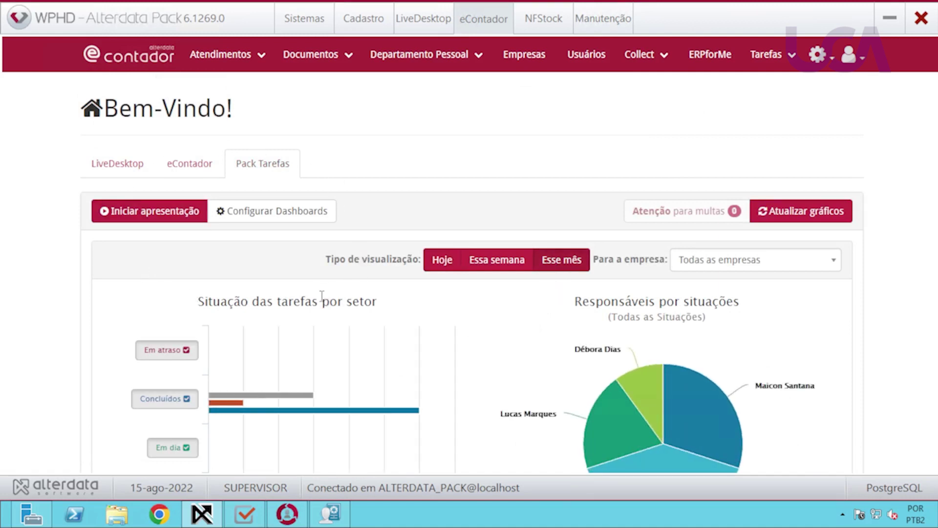
scroll(322, 300, "down", 2)
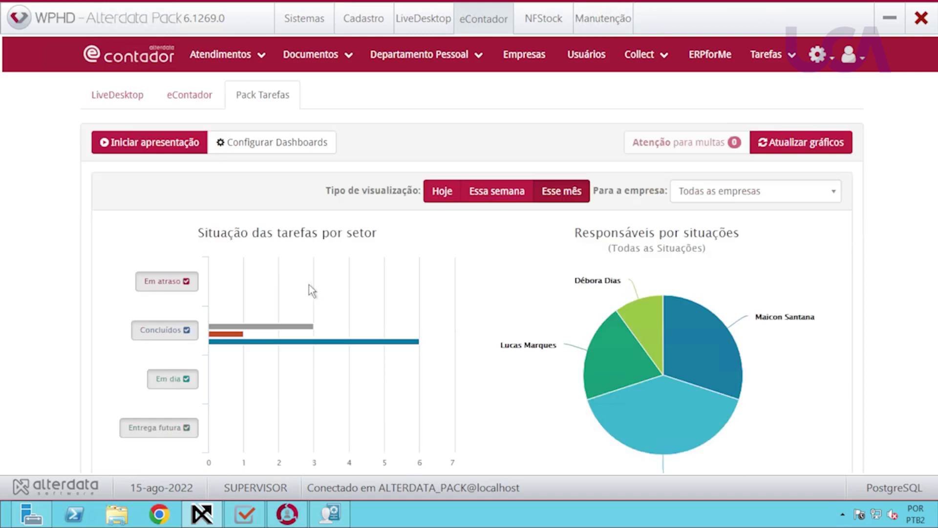
scroll(243, 292, "up", 2)
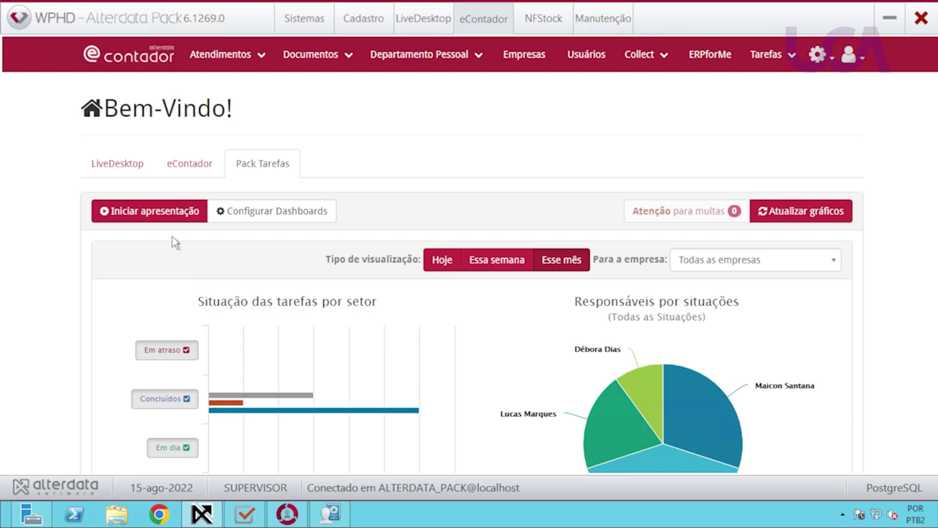
left_click(154, 217)
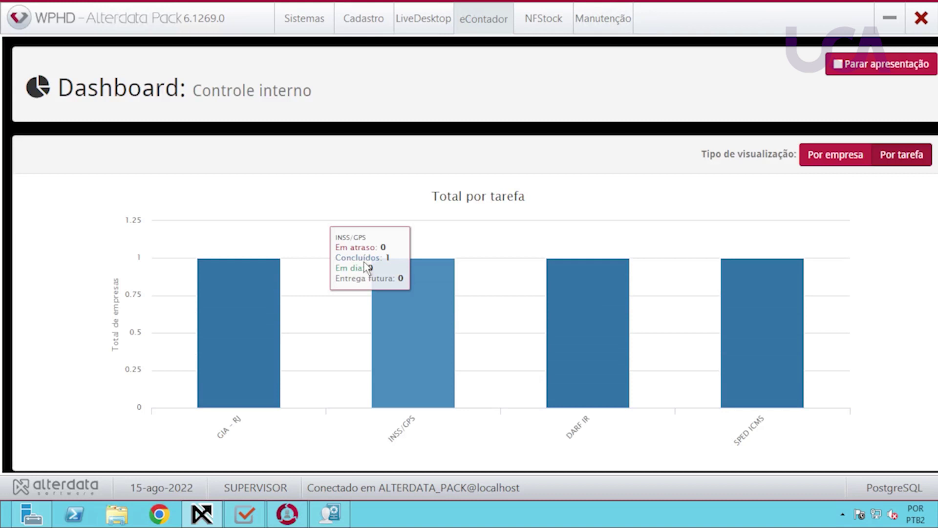
left_click(901, 161)
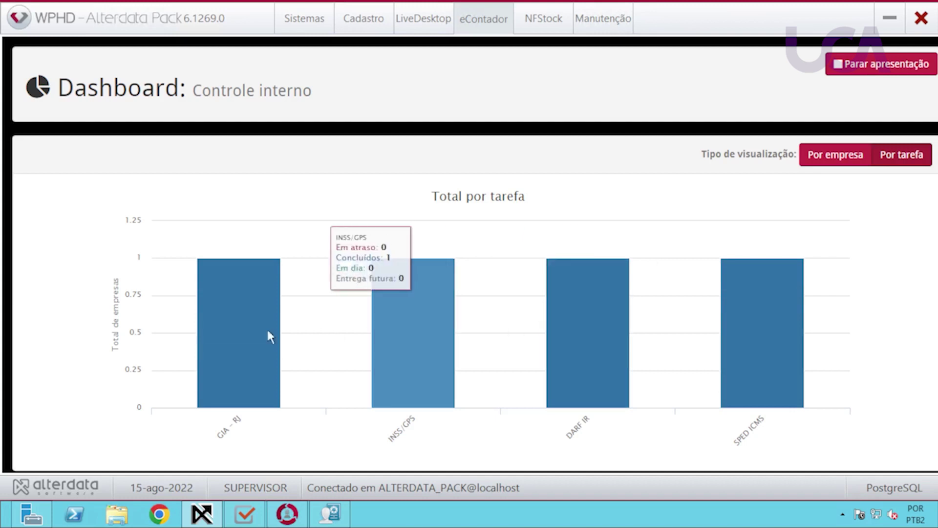
left_click(865, 64)
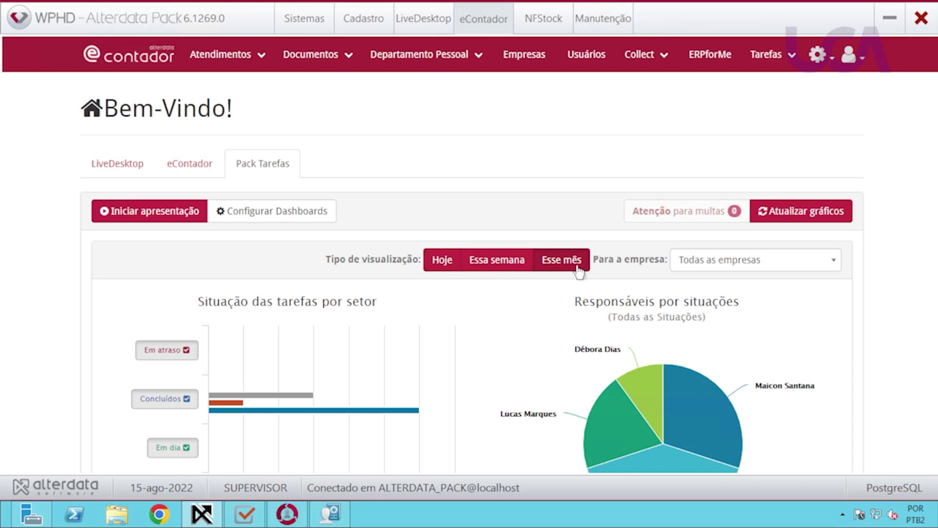
left_click(801, 266)
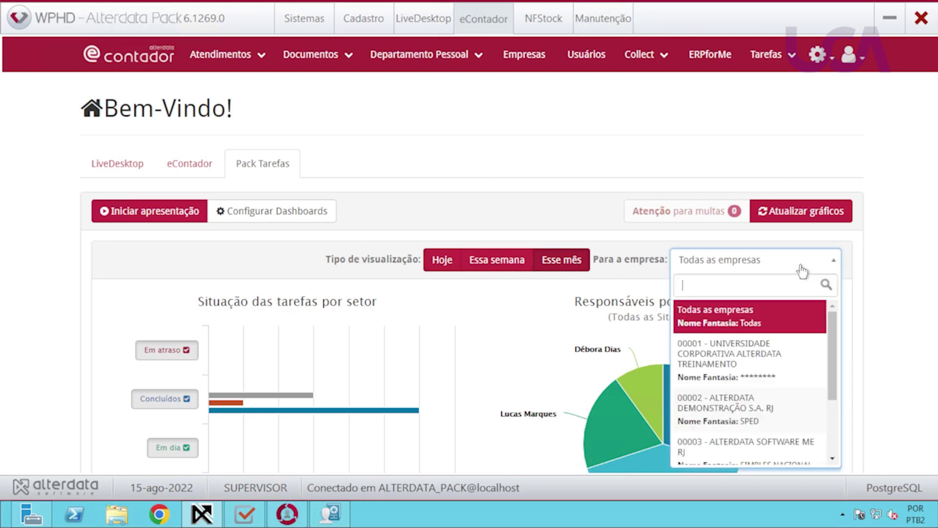
scroll(829, 394, "down", 3)
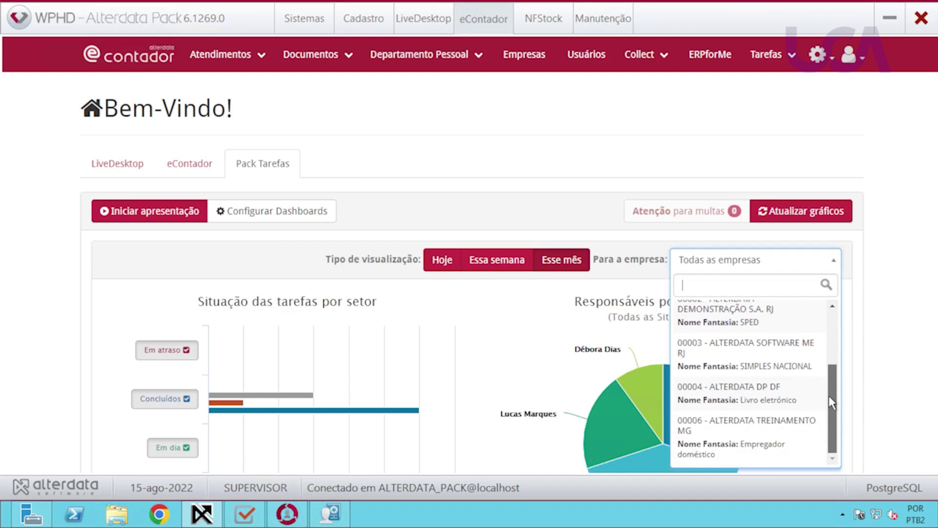
scroll(839, 360, "up", 3)
left_click(817, 270)
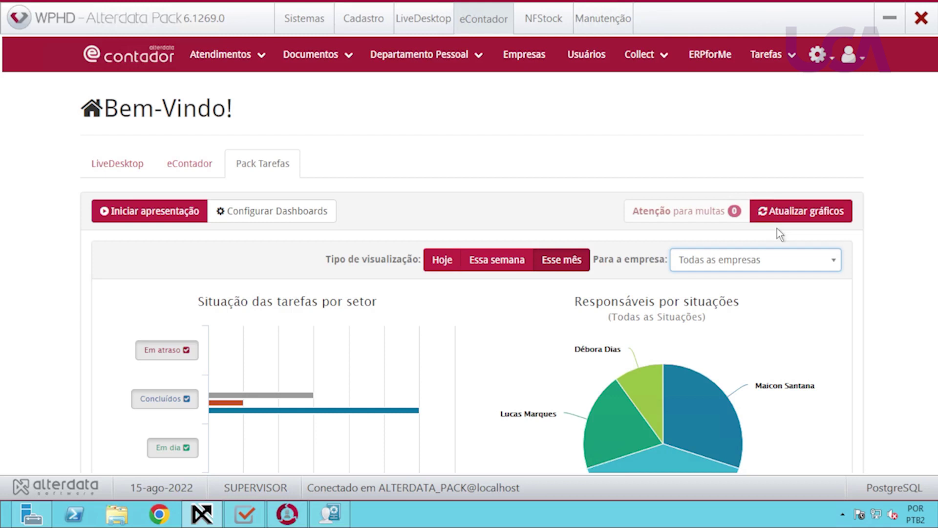
Refresh the dashboard with Atualizar gráficos and review the Total por empresa chart figures.
left_click(784, 219)
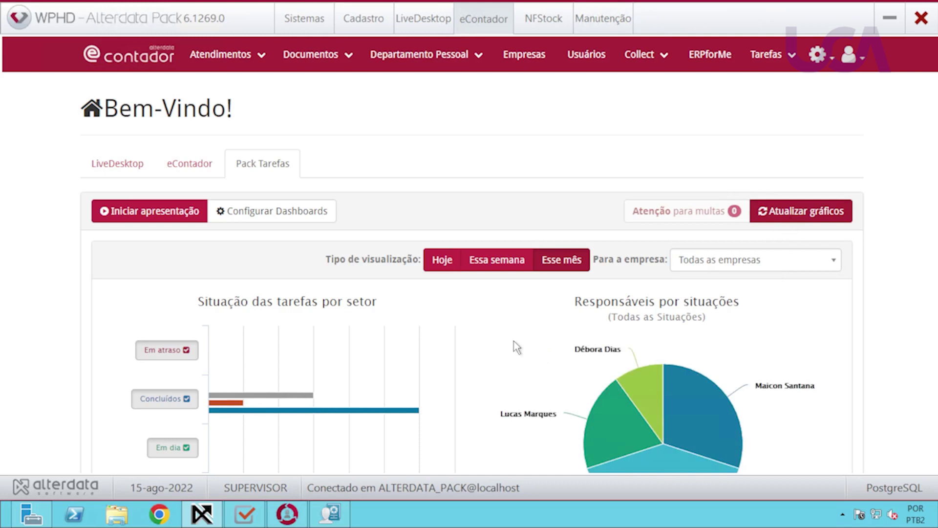
scroll(514, 343, "down", 1)
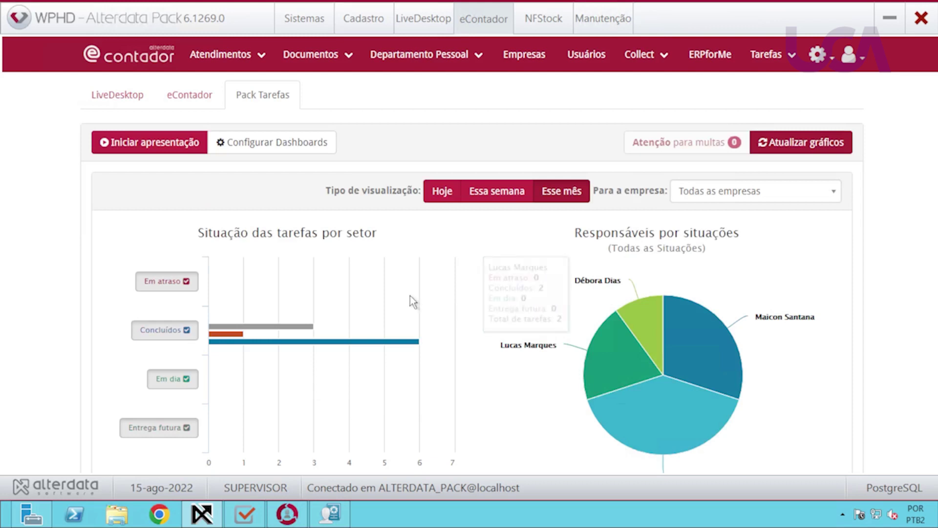
scroll(410, 295, "down", 1)
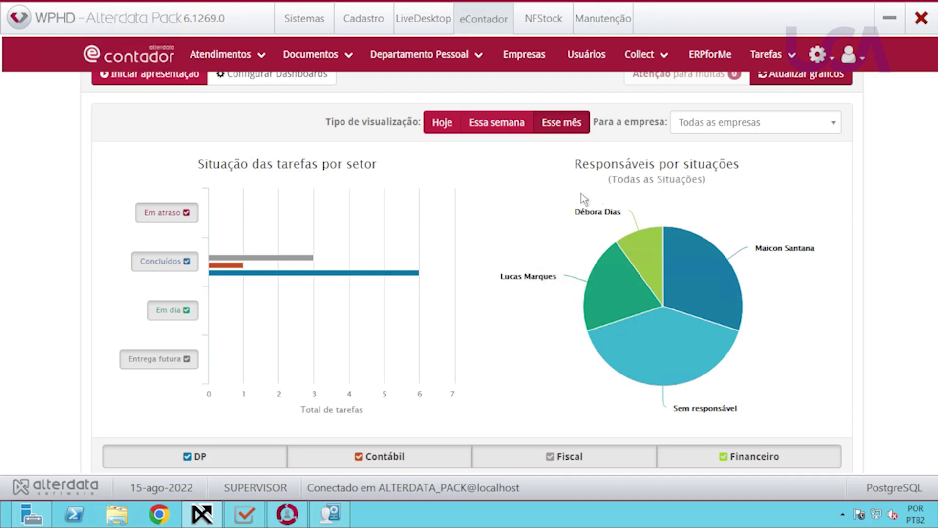
mouse_move(641, 247)
Switch the Pack Tarefas chart to totals per task and review the dashboard charts.
scroll(511, 343, "down", 7)
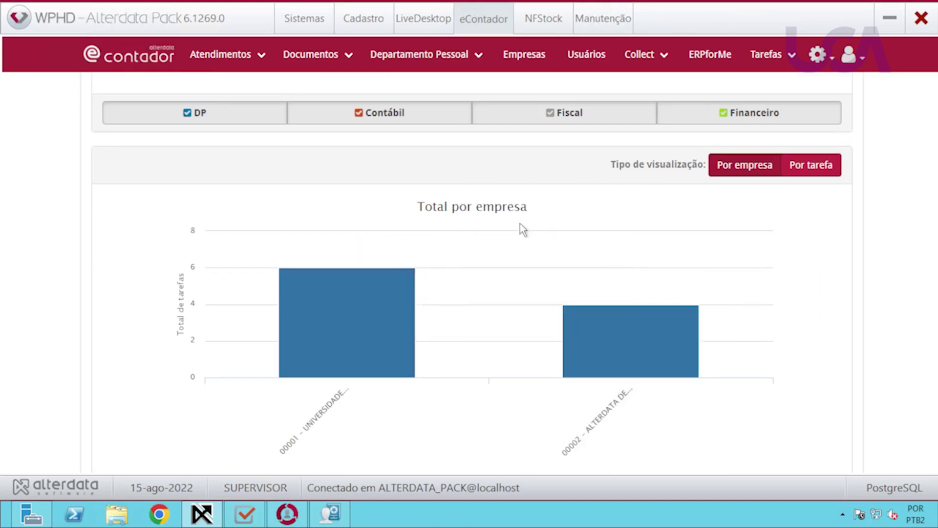
left_click(801, 167)
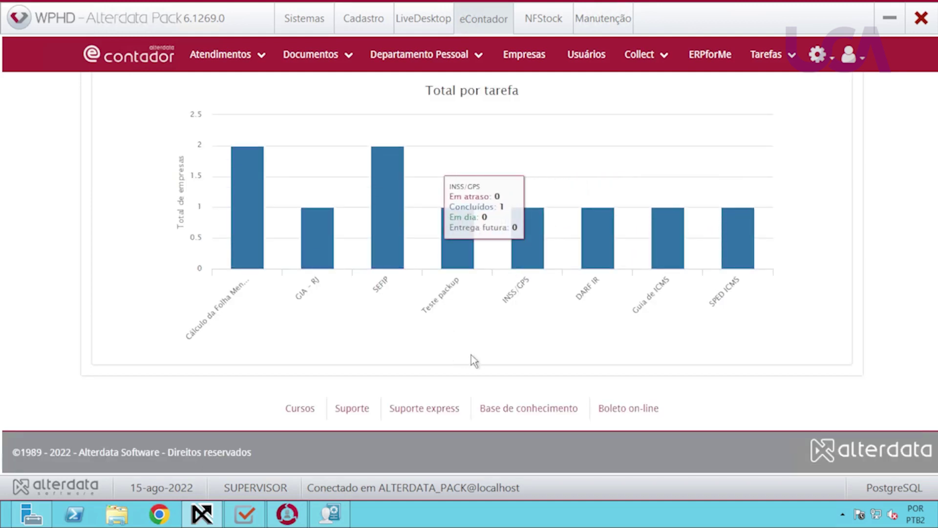
scroll(474, 356, "up", 2)
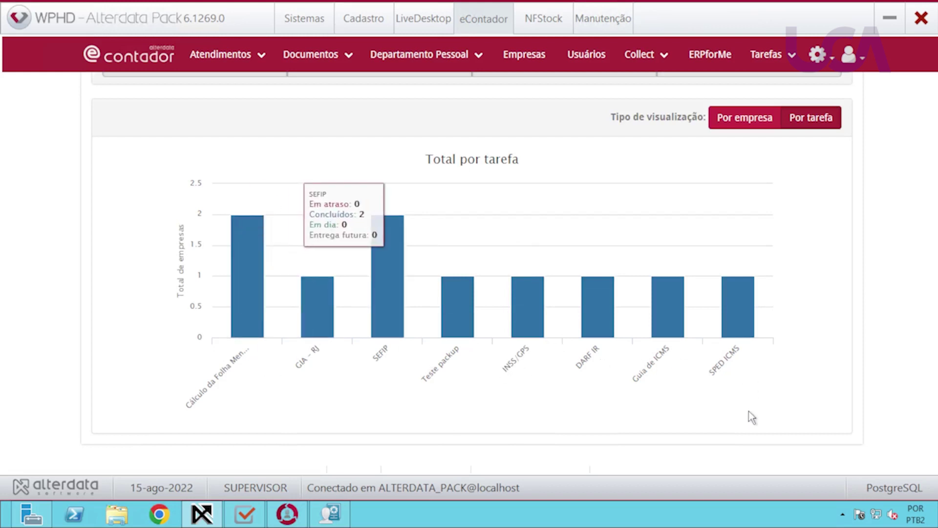
scroll(766, 415, "up", 1)
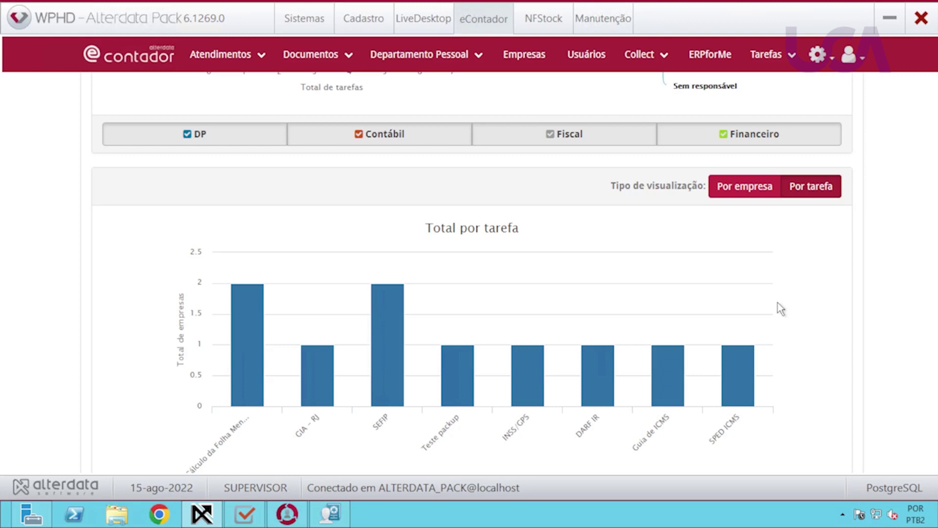
scroll(745, 317, "down", 3)
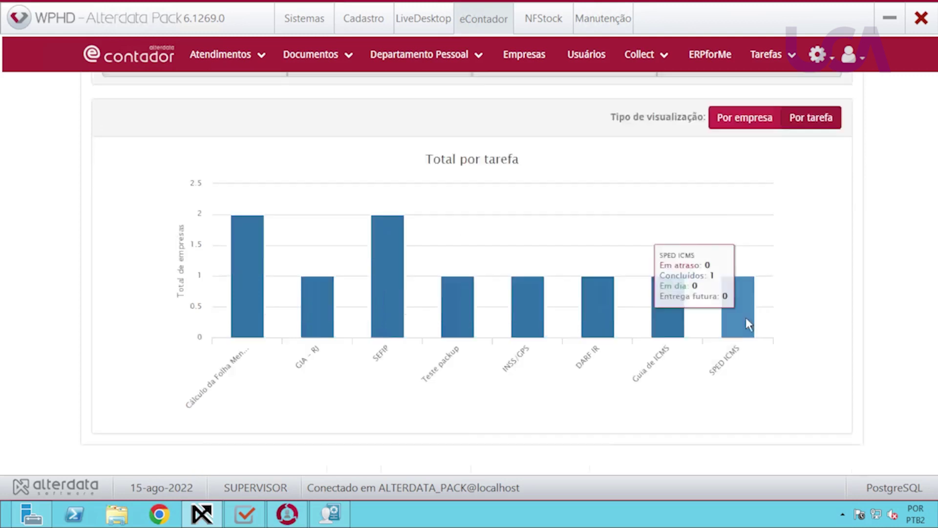
scroll(744, 318, "up", 12)
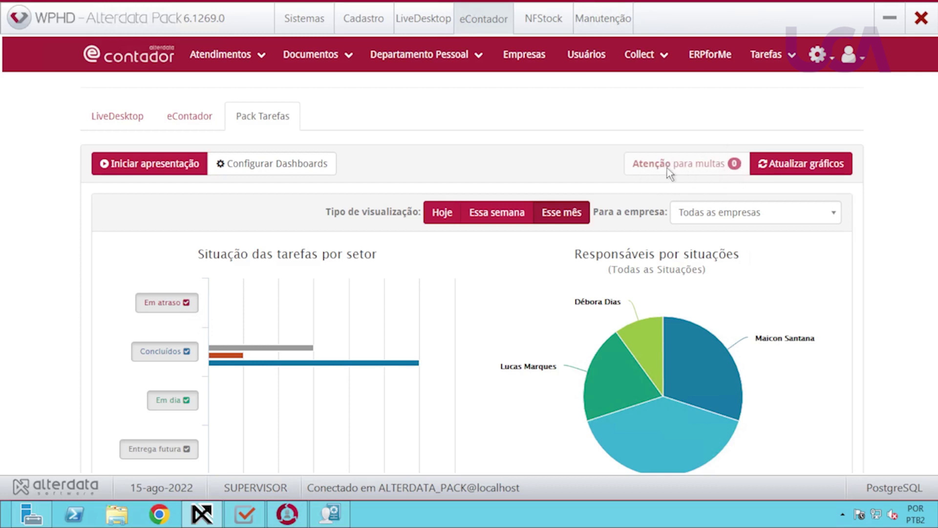
scroll(456, 327, "down", 2)
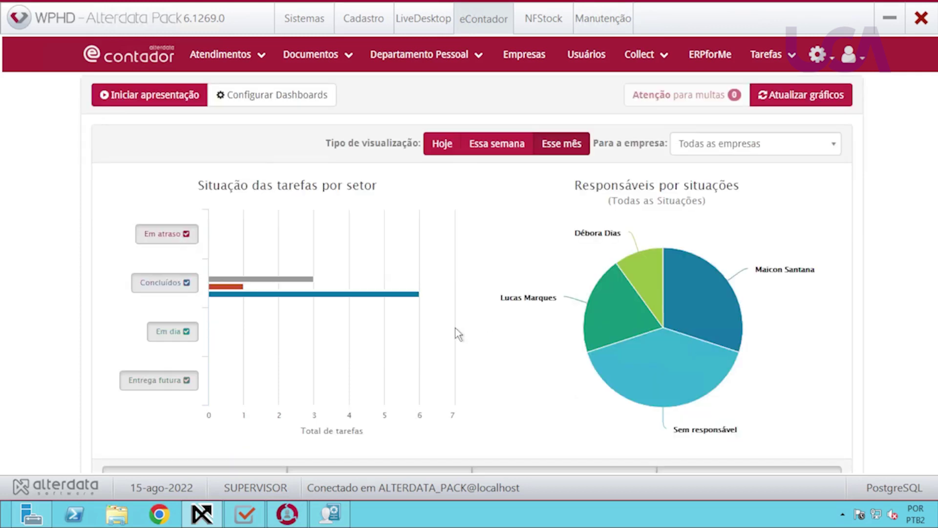
scroll(456, 328, "up", 3)
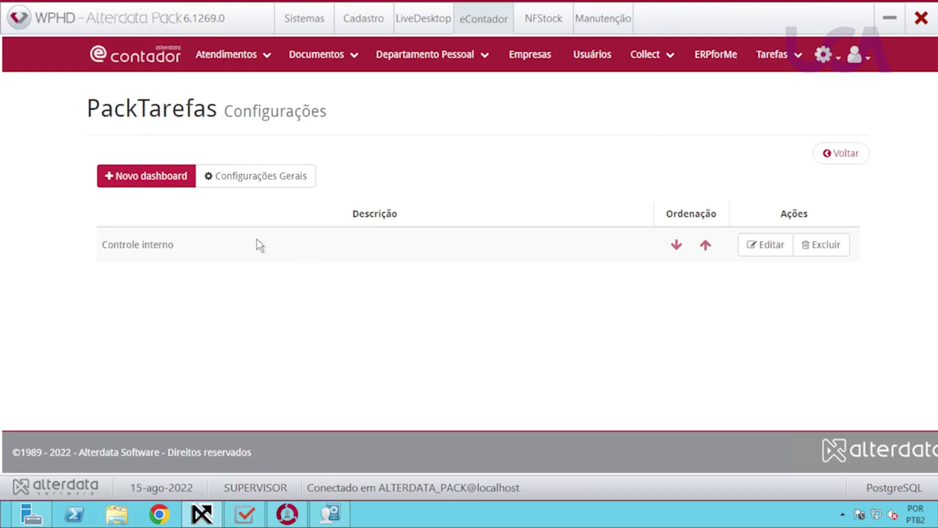
left_click(765, 244)
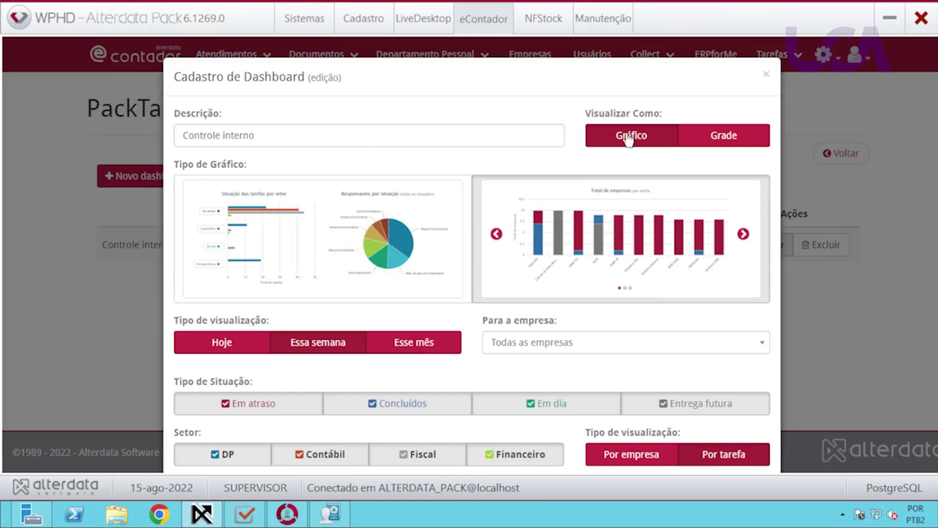
left_click(724, 142)
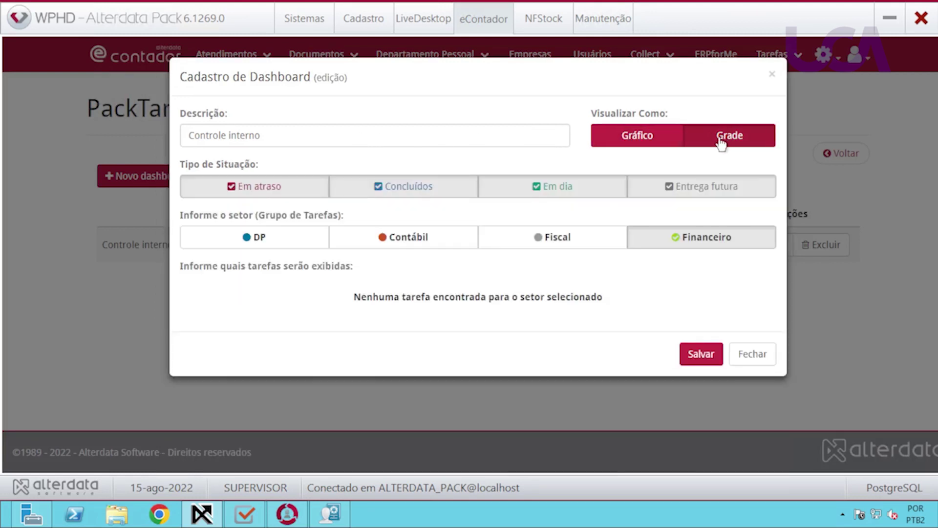
left_click(636, 142)
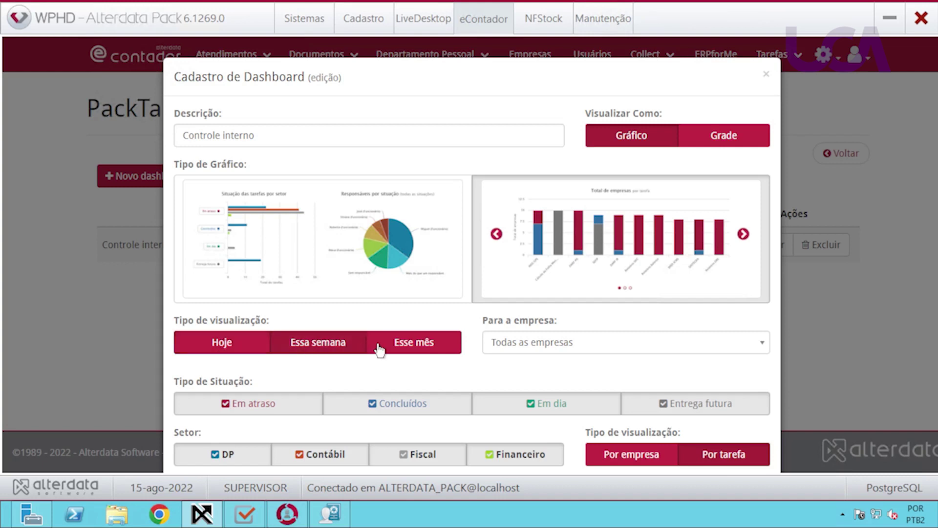
left_click(423, 351)
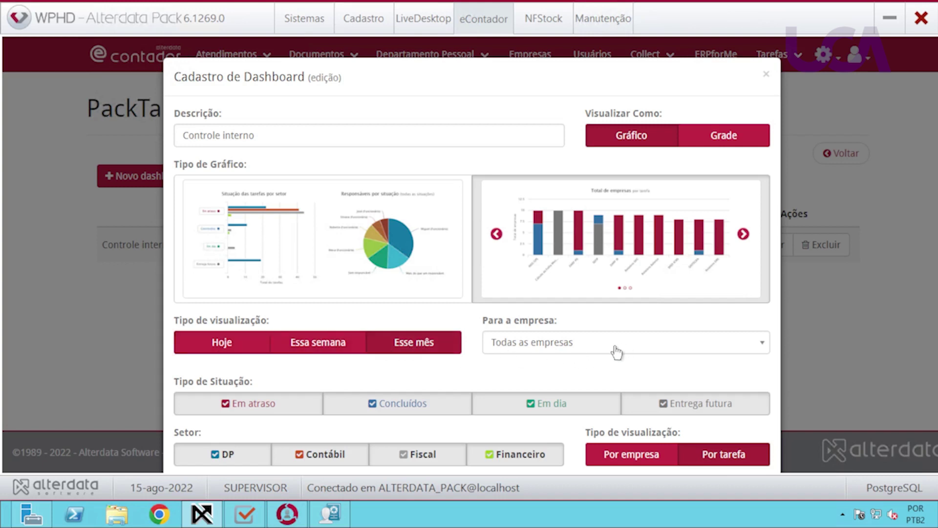
scroll(613, 353, "down", 2)
scroll(611, 353, "up", 2)
left_click(766, 74)
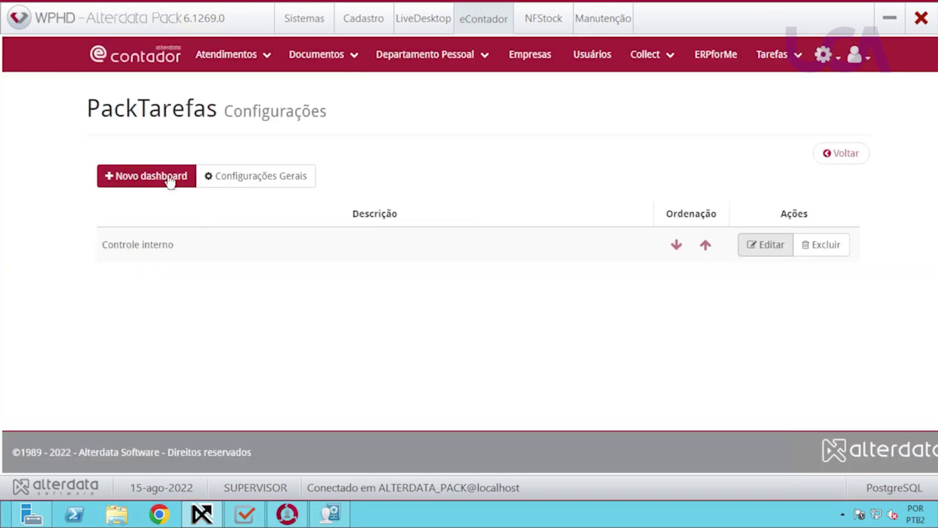
Create dashboard 'Empresa conferência' using the bar chart totalled Por tarefa.
left_click(159, 180)
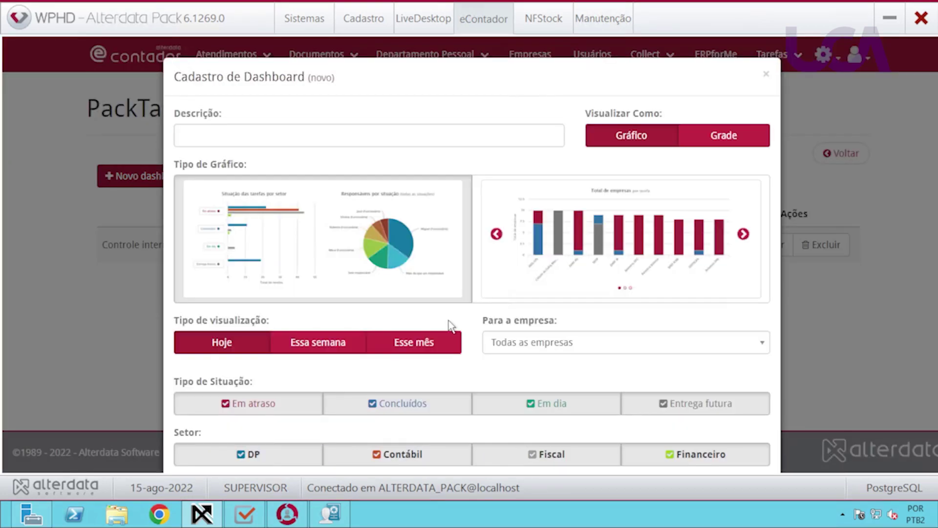
left_click(407, 140)
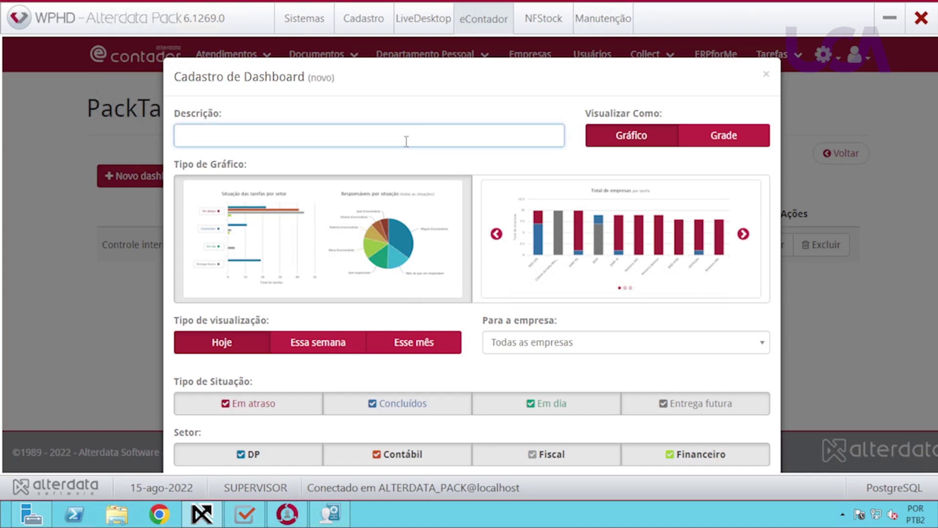
type("Empresa conferência")
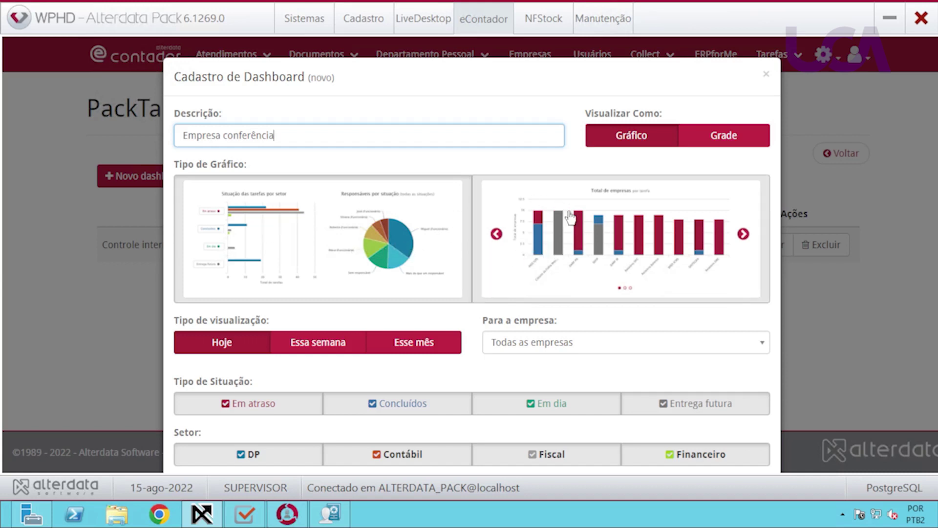
left_click(575, 228)
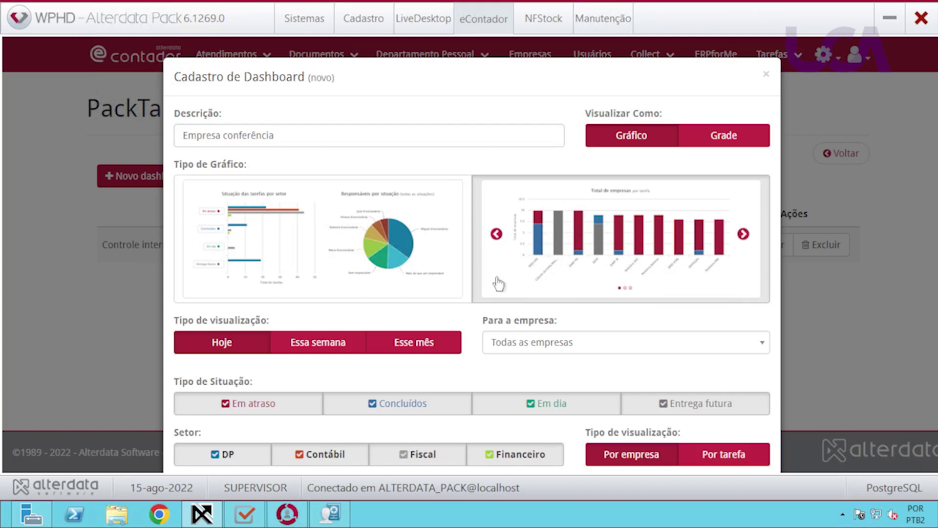
scroll(306, 379, "down", 2)
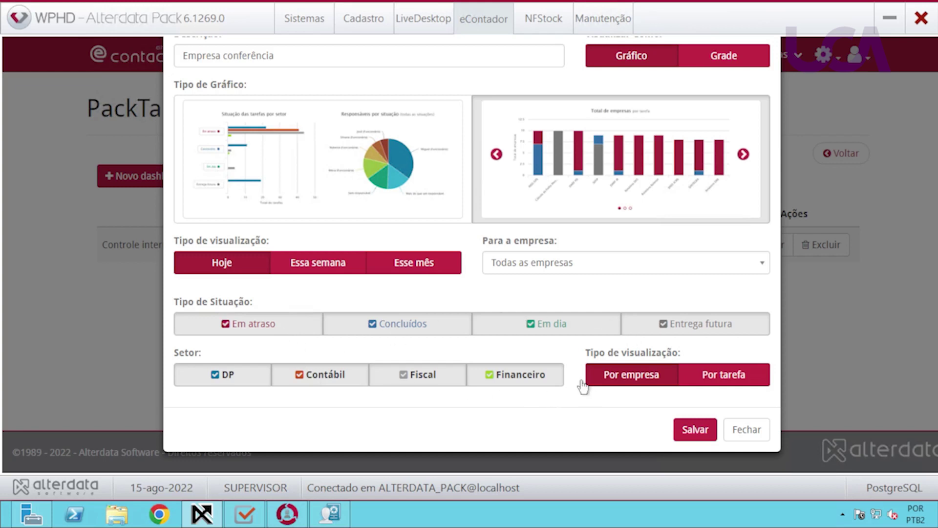
left_click(718, 377)
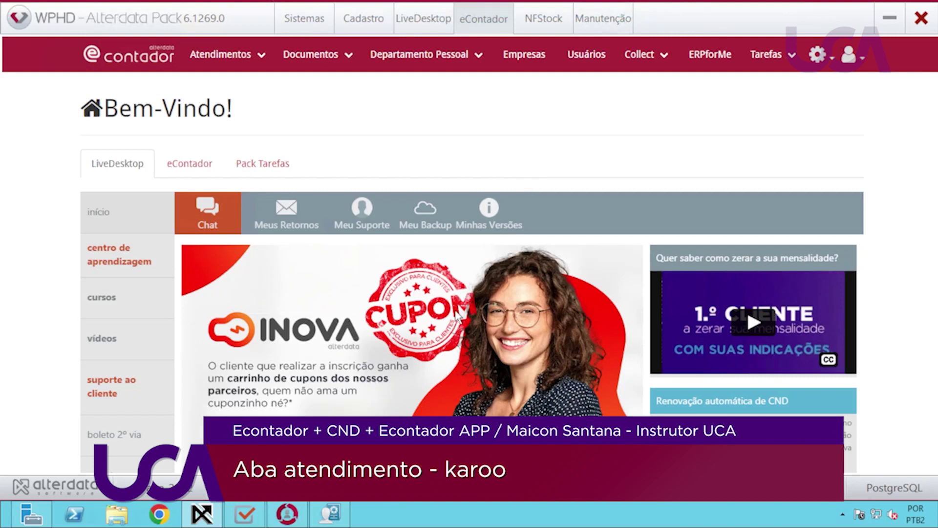
Open the Atendimentos menu in eContador's top bar to show the Atendimentos and Karoo entries.
left_click(256, 57)
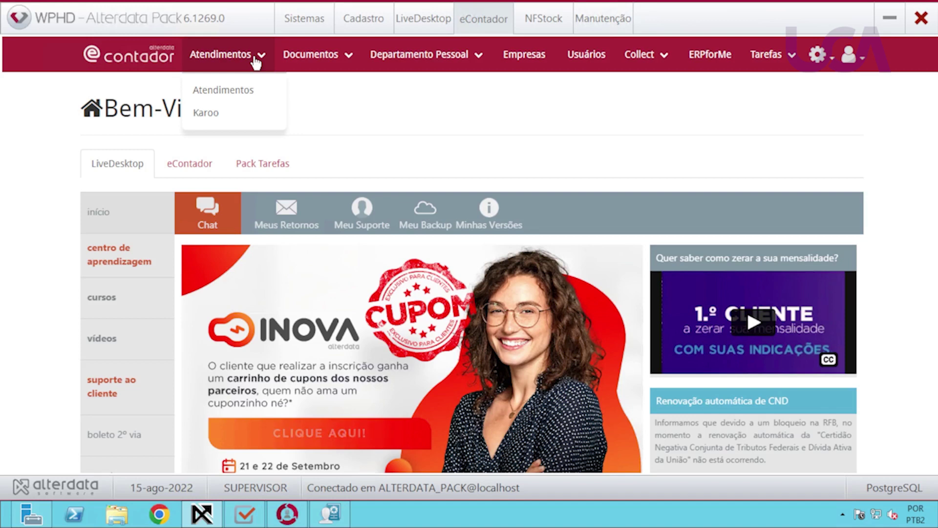
Go to the Atendimentos ticket list and start a blank Novo atendimento.
left_click(205, 91)
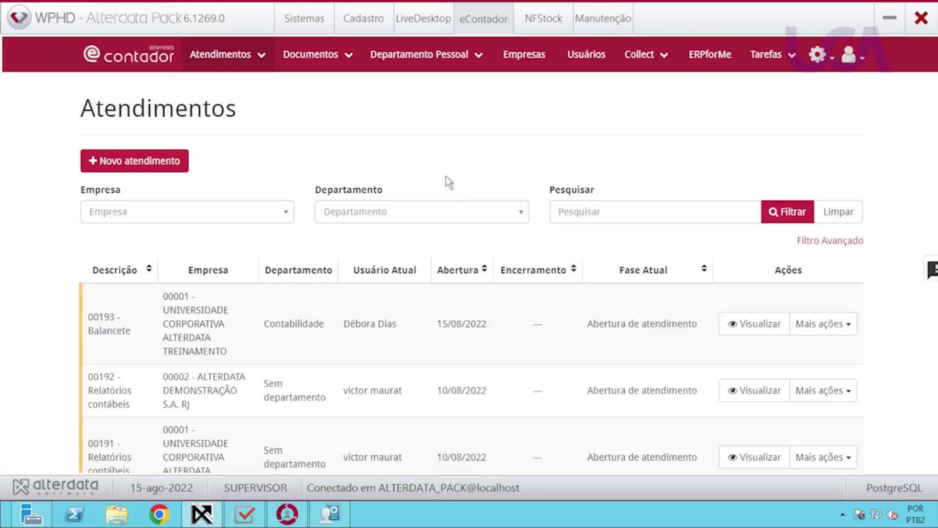
left_click(145, 166)
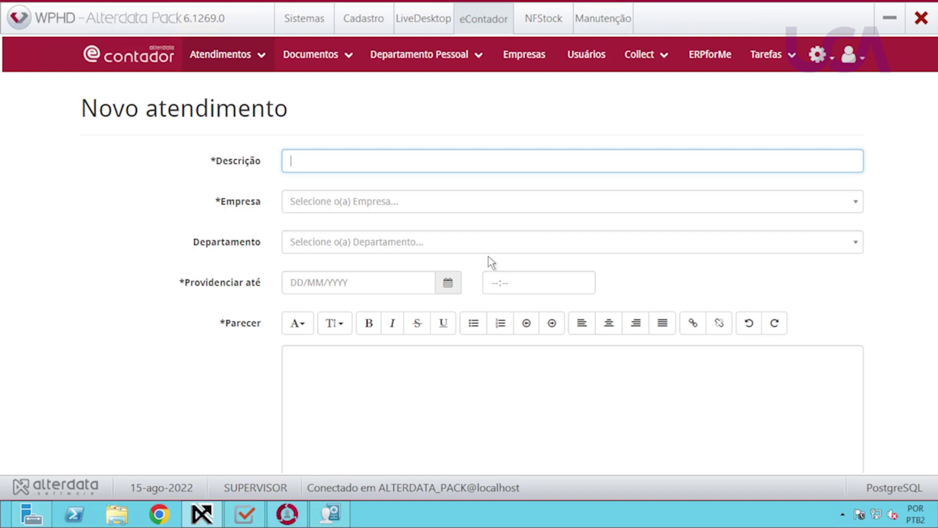
Describe the ticket as 'Solicito um relatório de funcionário' for company 00001, Departamento Pessoal.
type("Solicito um re")
type("lat' pod")
key("BackSpace")
key("BackSpace")
key("BackSpace")
key("BackSpace")
key("BackSpace")
type("ório ")
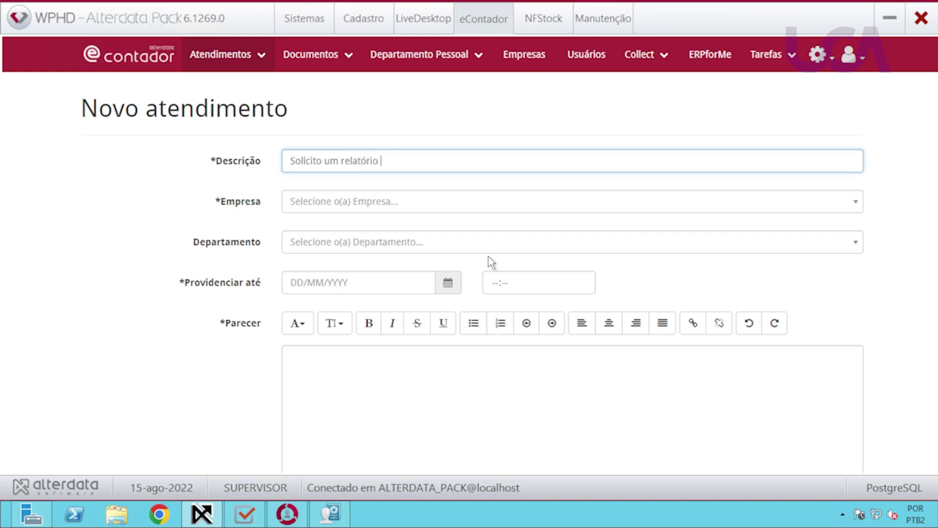
type("de funcionário")
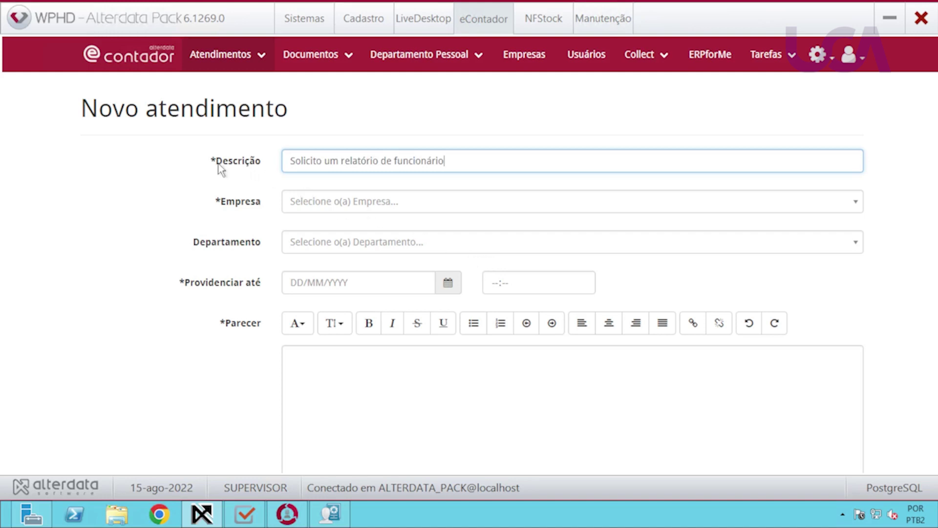
left_click(322, 207)
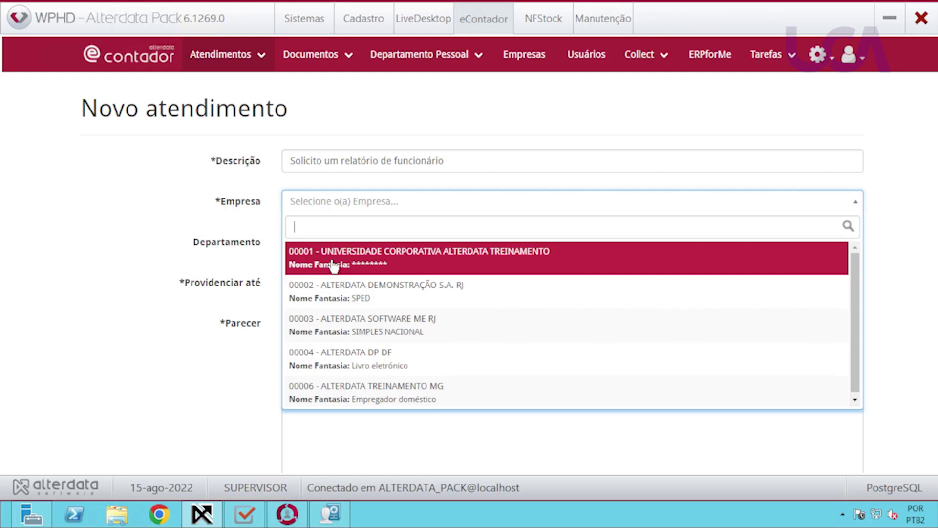
left_click(333, 266)
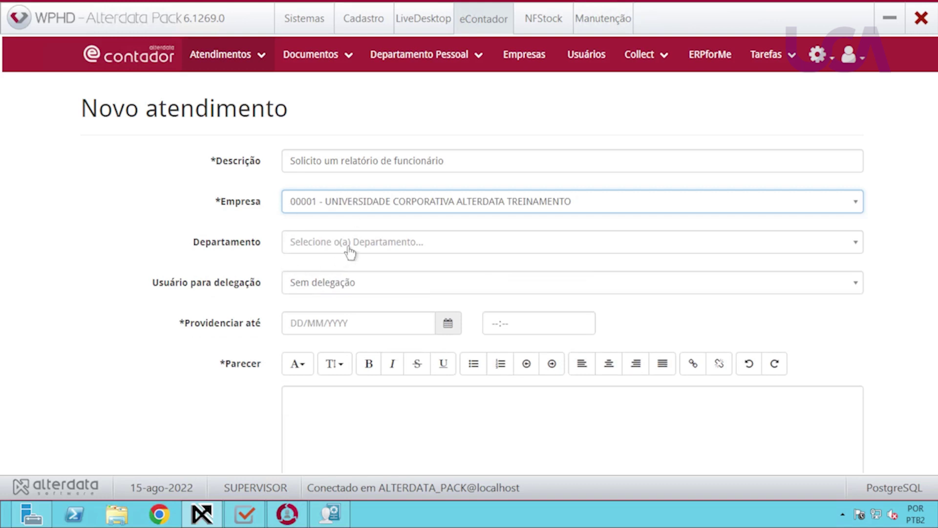
left_click(350, 249)
left_click(316, 332)
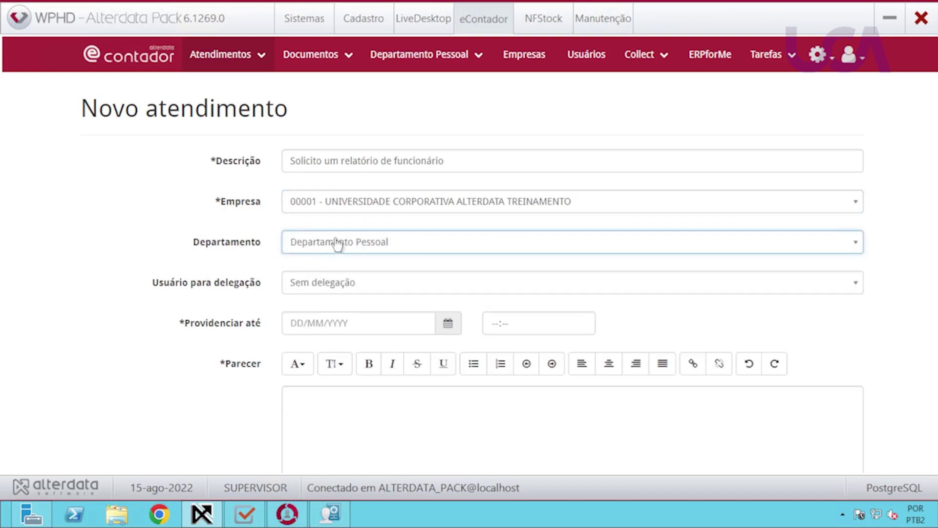
Delegate the ticket to a user and set its deadline to 15/08/2022 at 17:00.
left_click(335, 285)
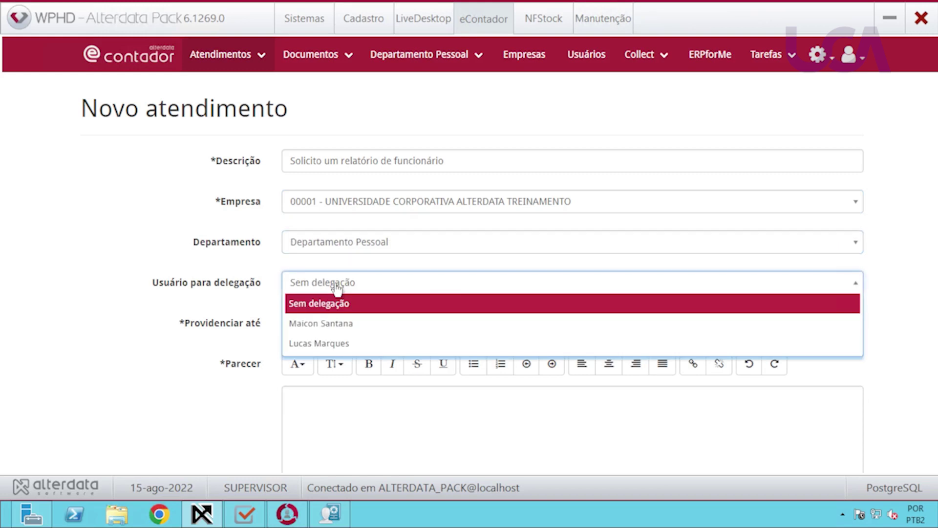
left_click(334, 324)
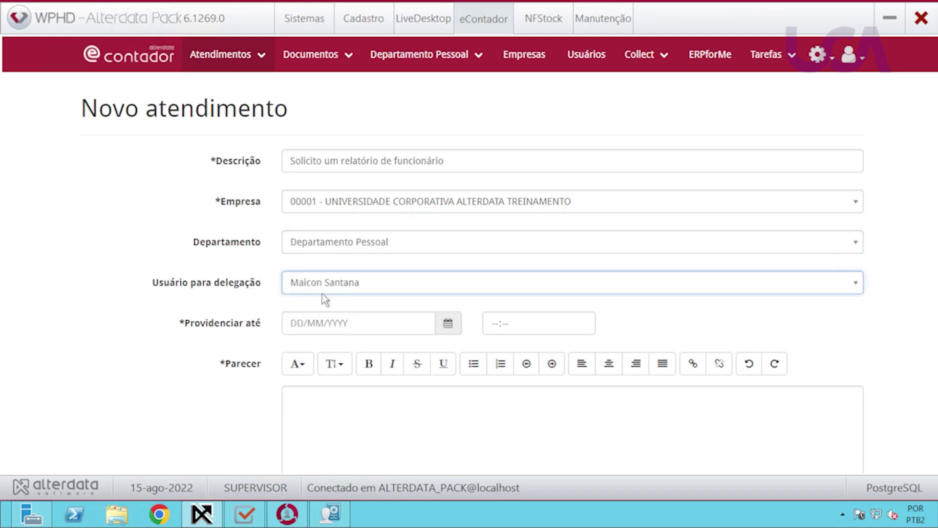
left_click(294, 323)
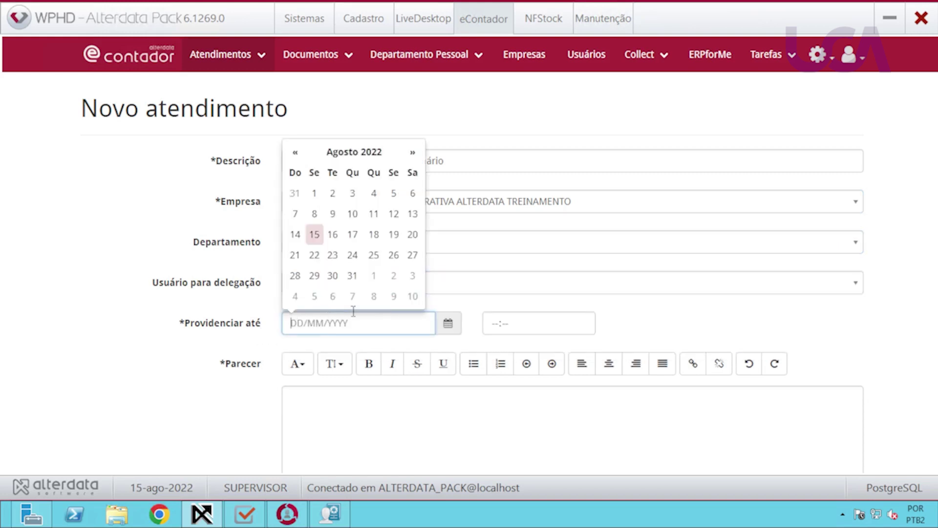
left_click(315, 234)
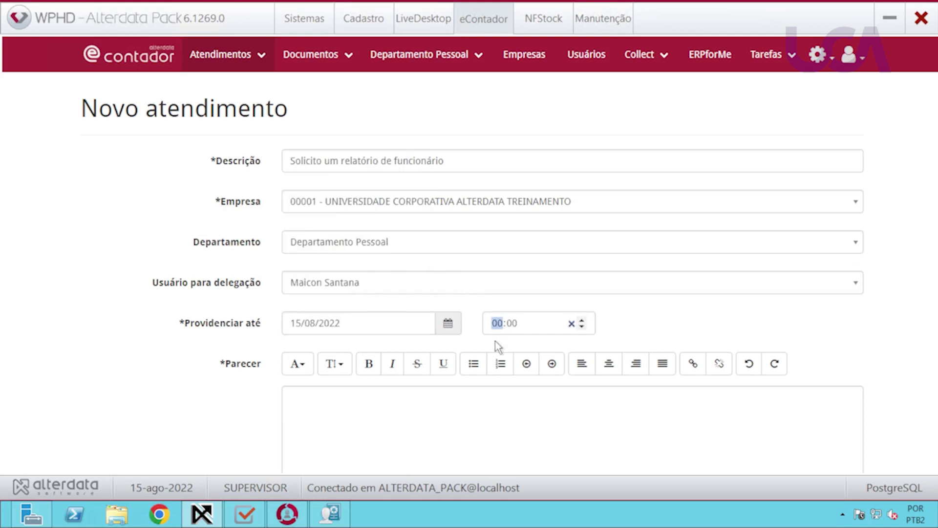
type("7")
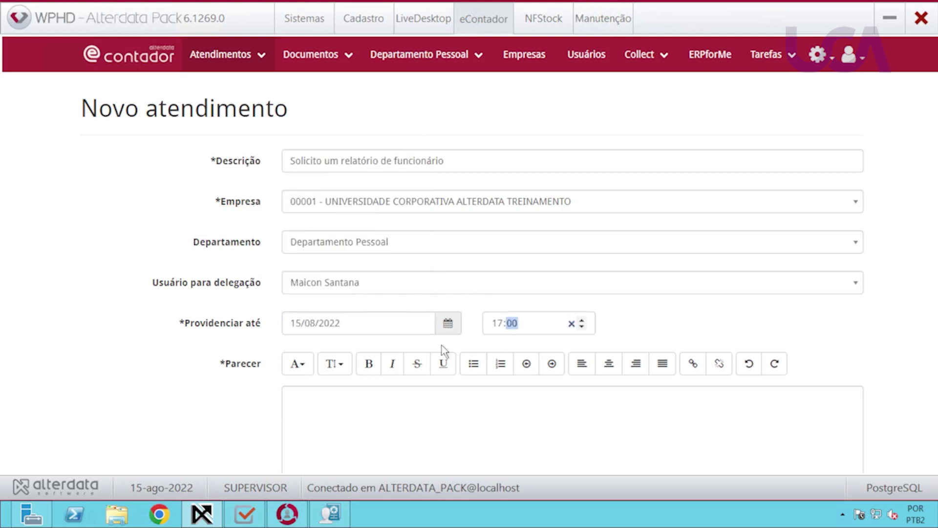
Add the Parecer 'Solicito um rel de func para hoje por favor.' and save the ticket.
left_click(354, 408)
scroll(530, 425, "down", 4)
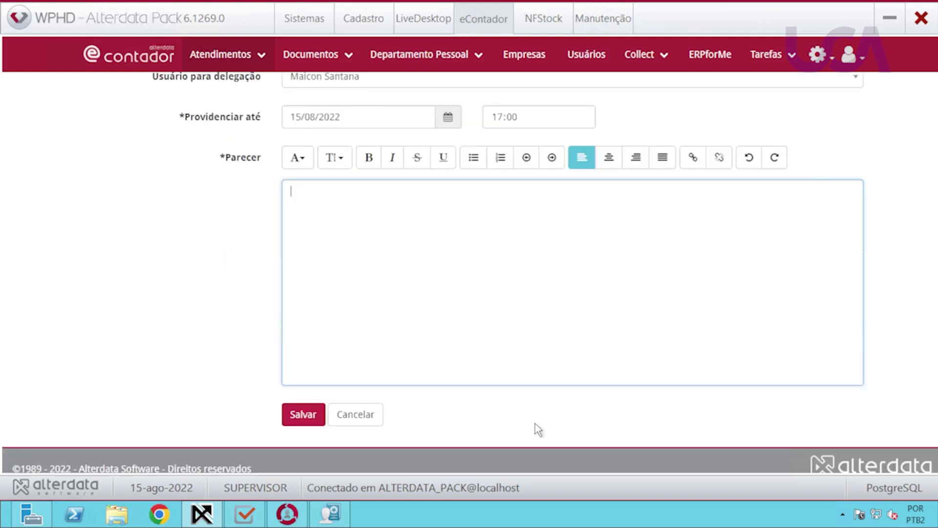
type("Solicito um rel de func para hoje por favor.")
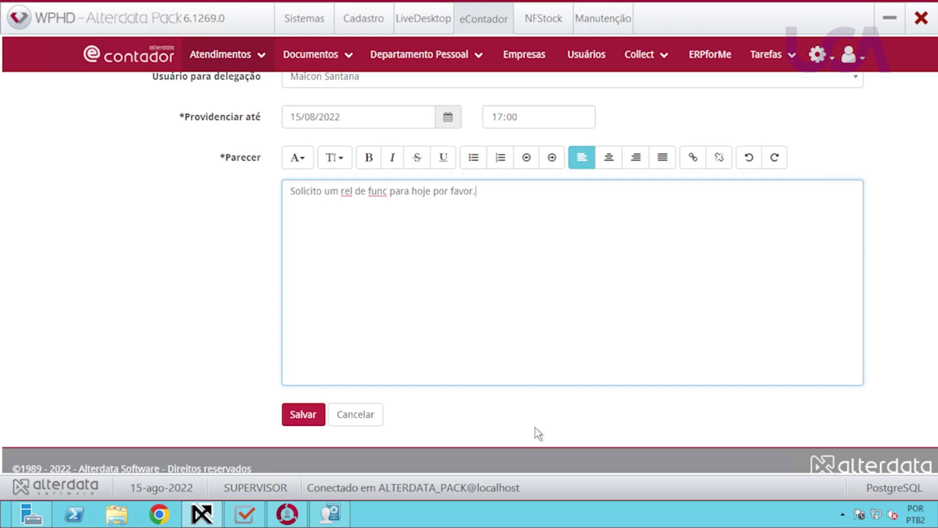
scroll(519, 350, "up", 2)
scroll(263, 342, "down", 2)
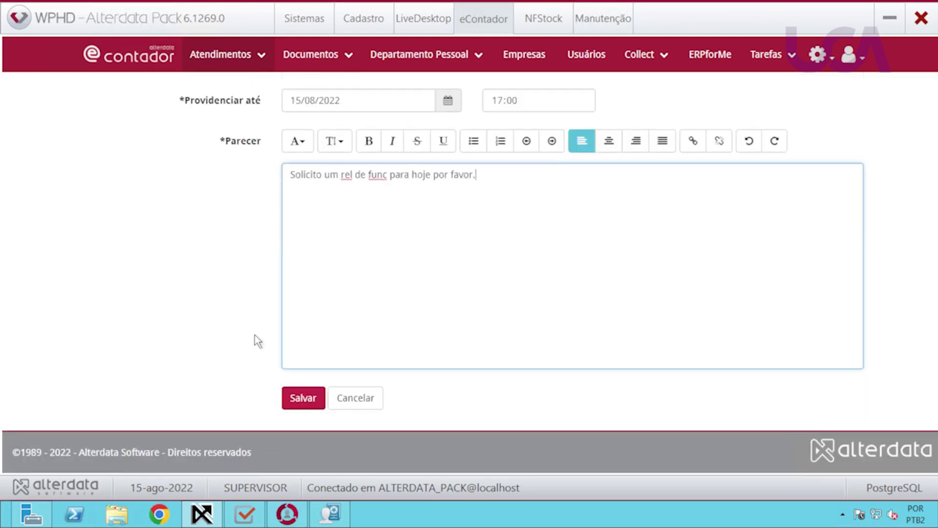
key("ctrl+Return")
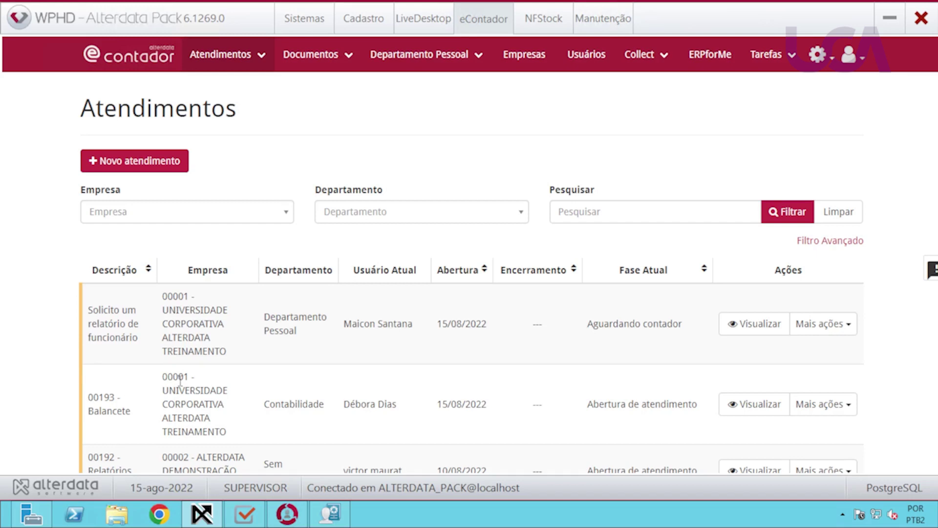
Scroll through the Atendimentos list to check the new employee-report ticket at the top.
scroll(180, 380, "down", 10)
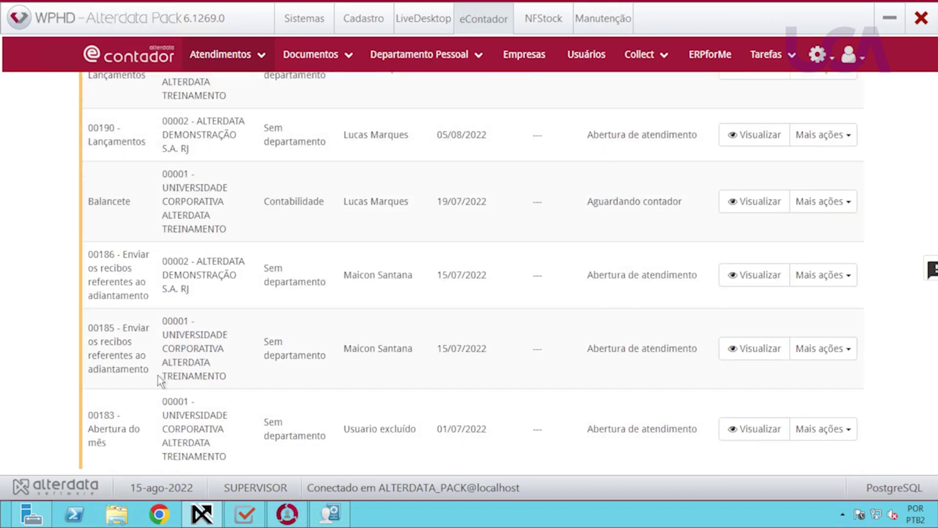
scroll(161, 381, "down", 3)
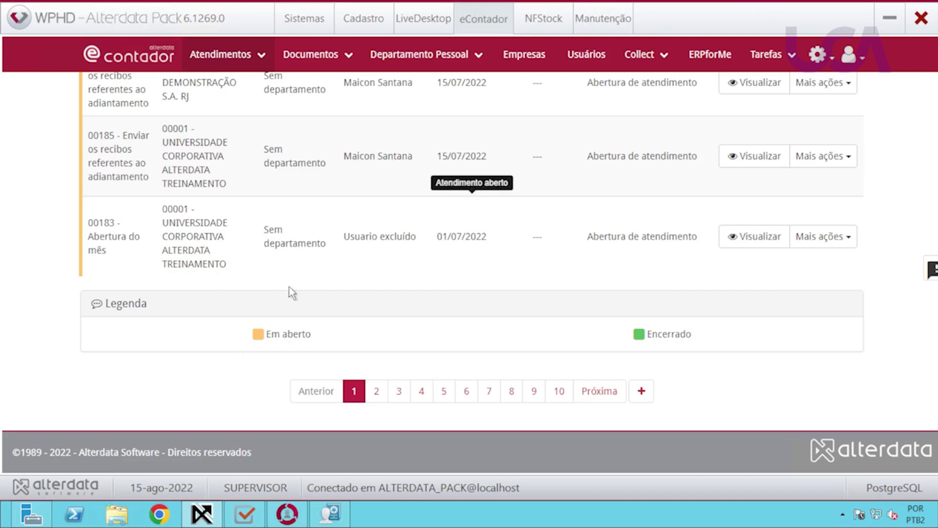
scroll(477, 328, "up", 3)
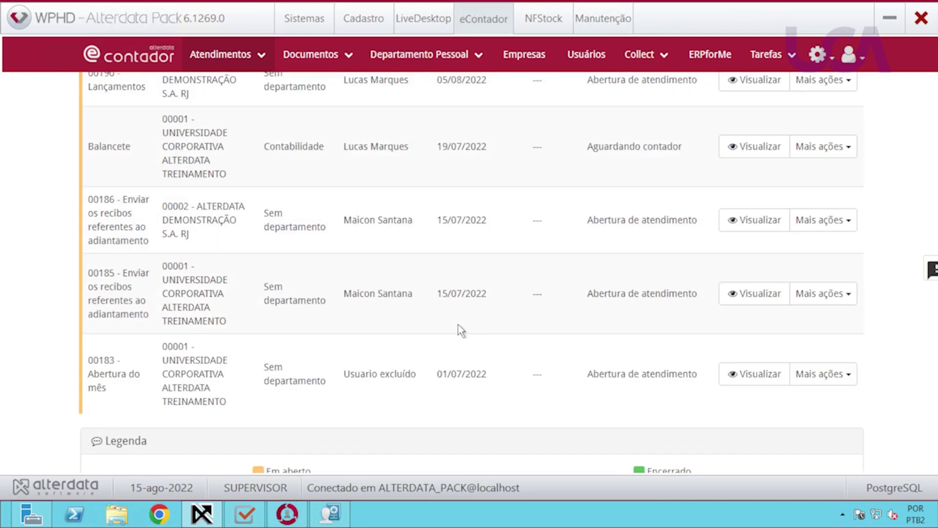
scroll(457, 323, "down", 3)
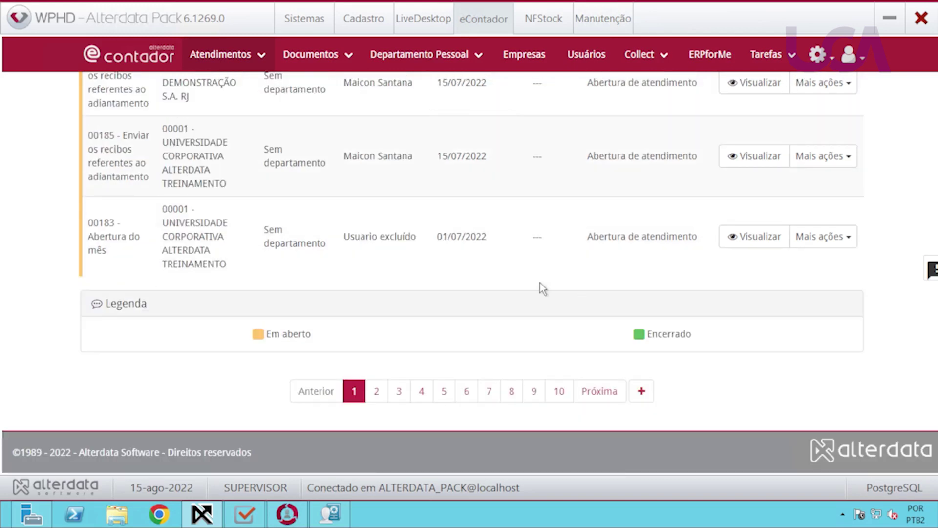
scroll(486, 327, "up", 7)
scroll(485, 327, "up", 8)
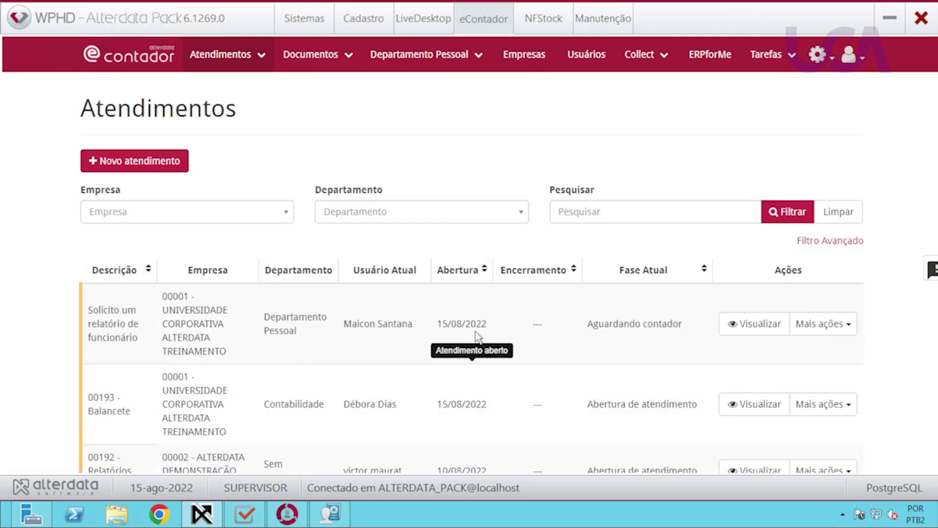
Filter the atendimentos by company 00001 and the Contabilidade department, then review the results.
left_click(188, 214)
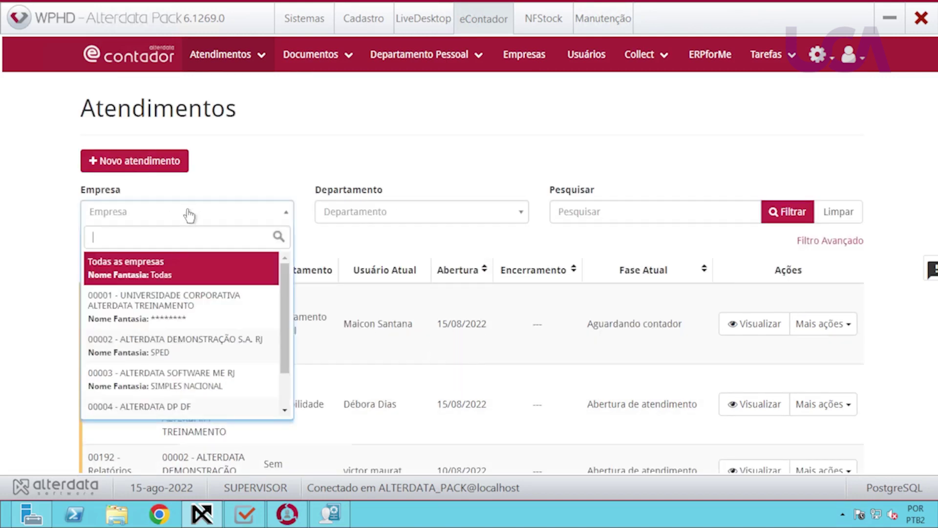
left_click(157, 302)
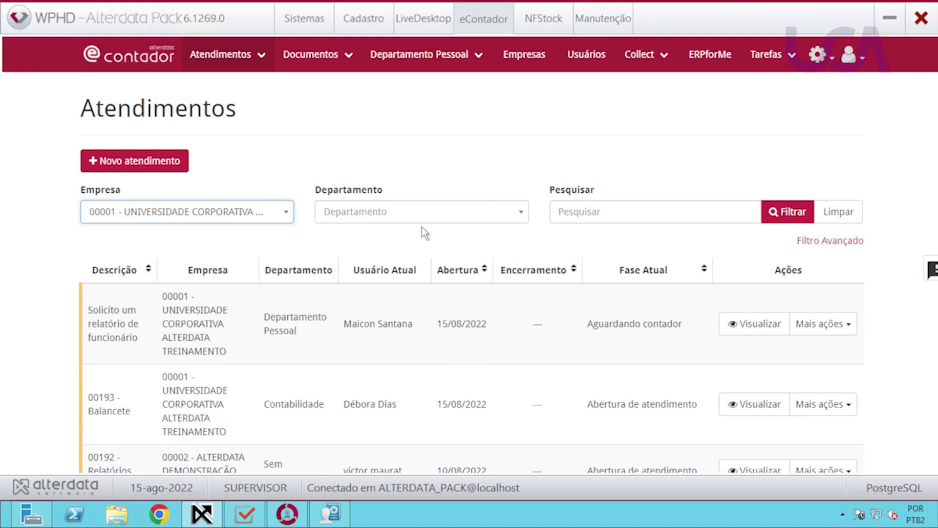
left_click(518, 220)
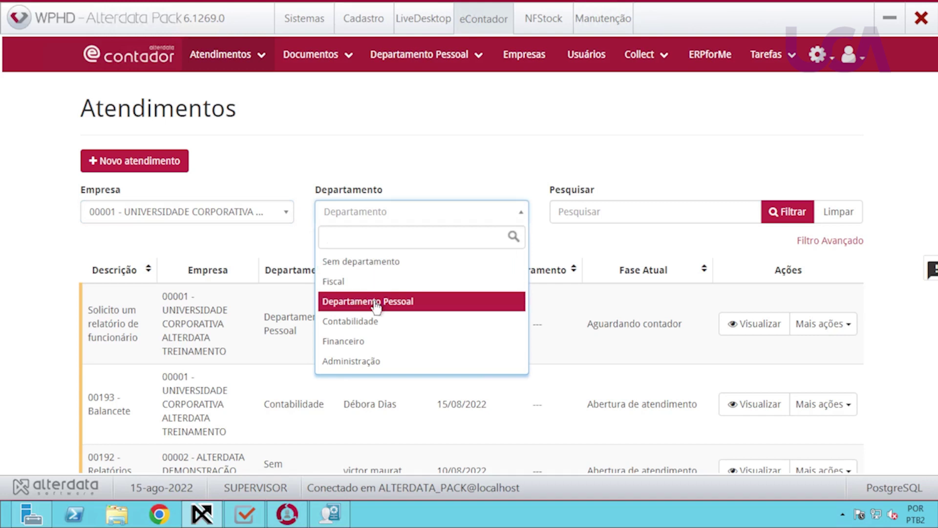
left_click(370, 321)
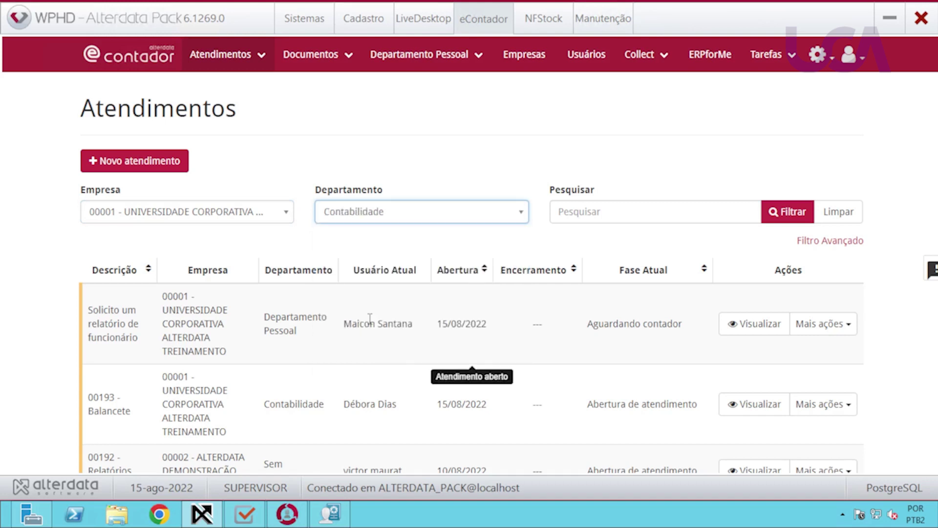
left_click(776, 212)
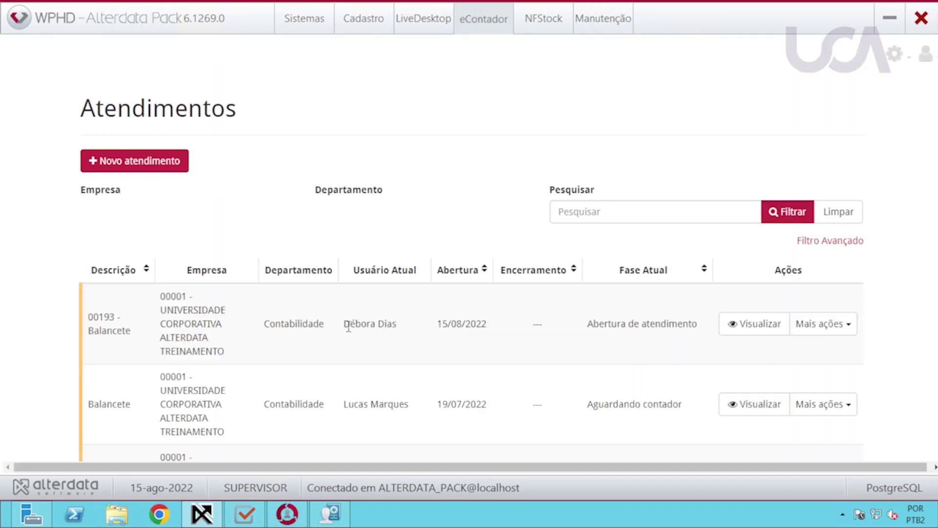
scroll(318, 359, "down", 3)
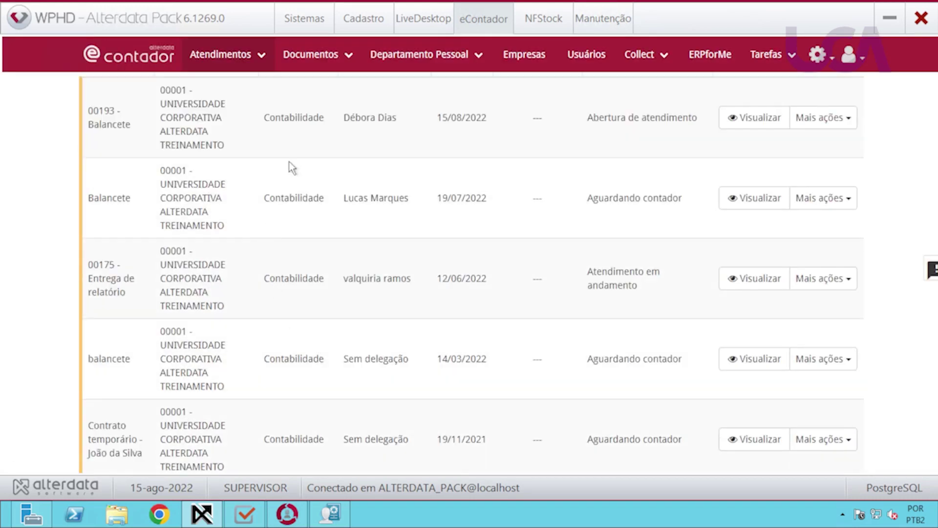
scroll(327, 383, "down", 3)
scroll(346, 386, "up", 6)
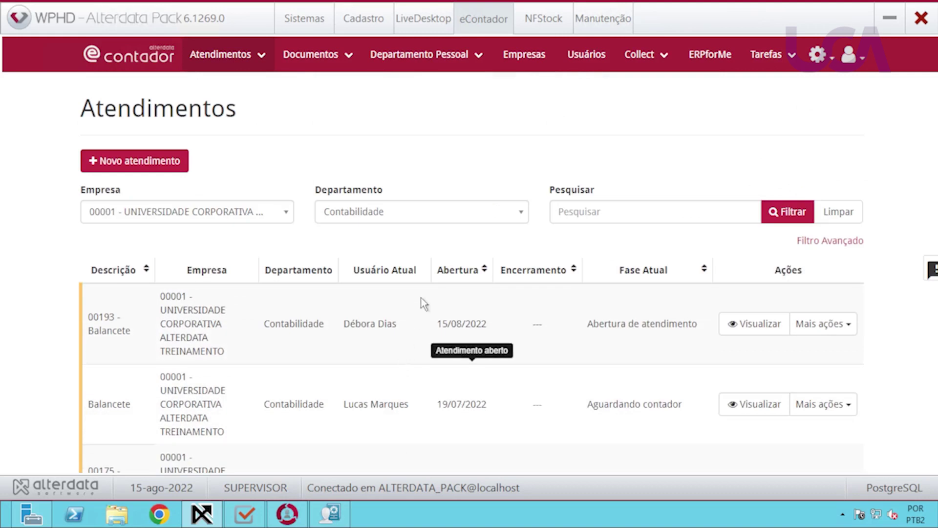
Set the advanced Status filter to Atendimentos Abertos e Encerrados and browse the results.
left_click(827, 242)
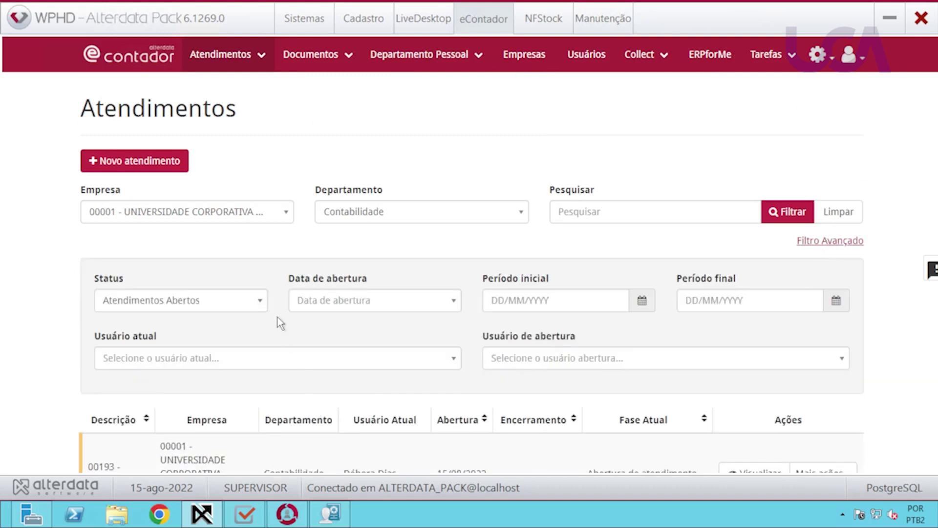
left_click(255, 306)
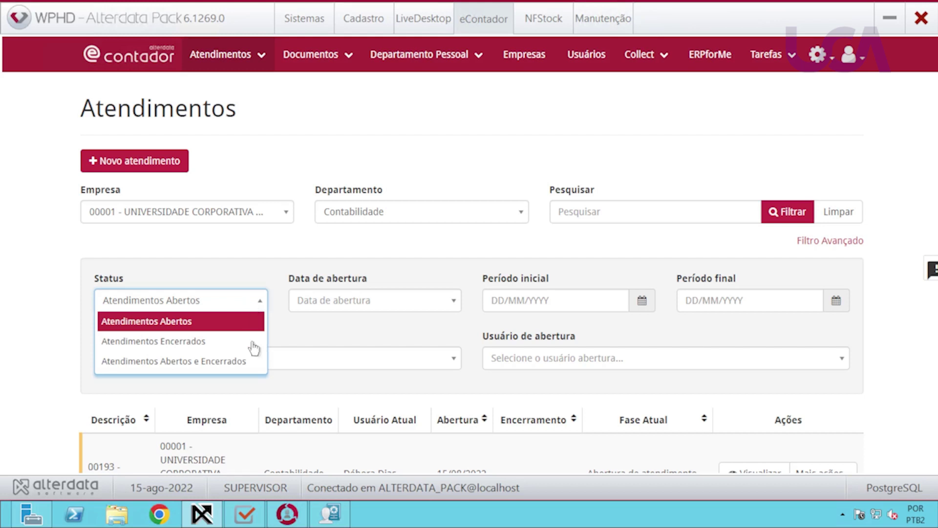
left_click(245, 373)
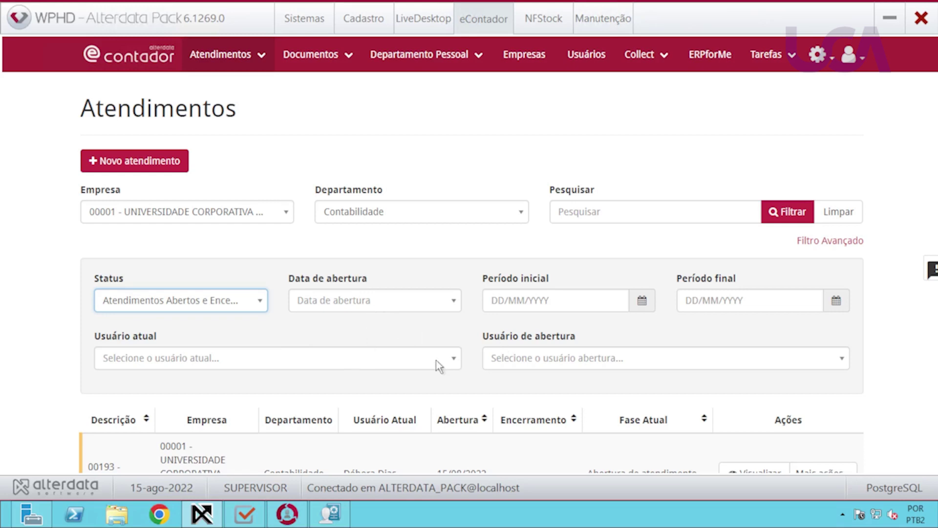
scroll(418, 366, "down", 3)
scroll(418, 366, "up", 3)
left_click(780, 212)
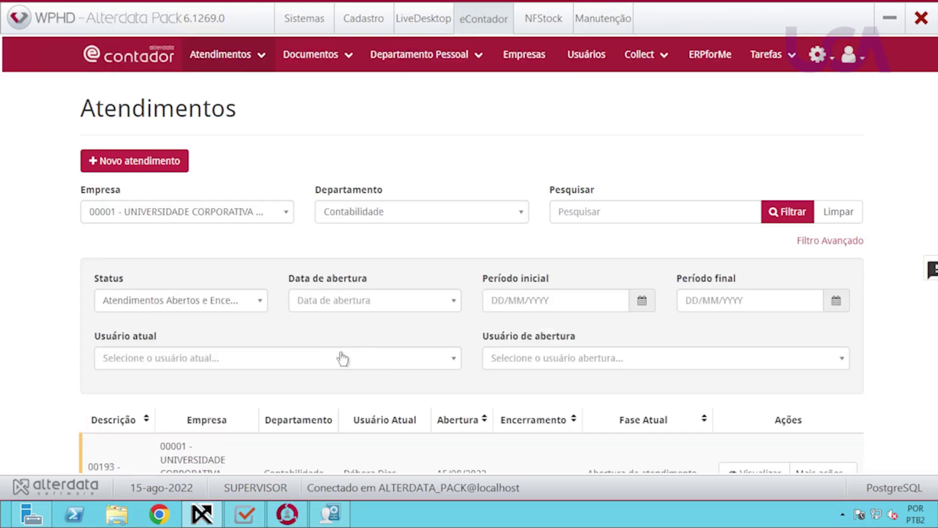
scroll(386, 376, "down", 10)
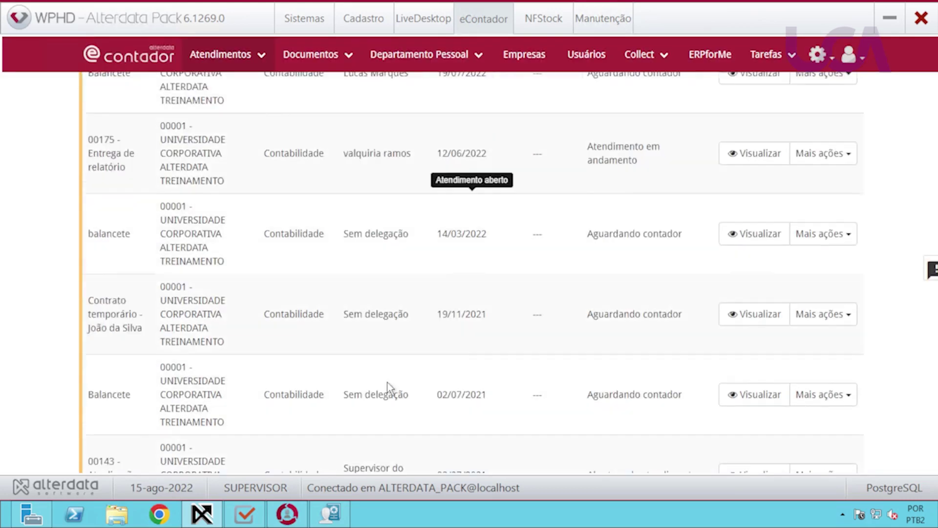
scroll(388, 382, "up", 3)
scroll(388, 382, "down", 7)
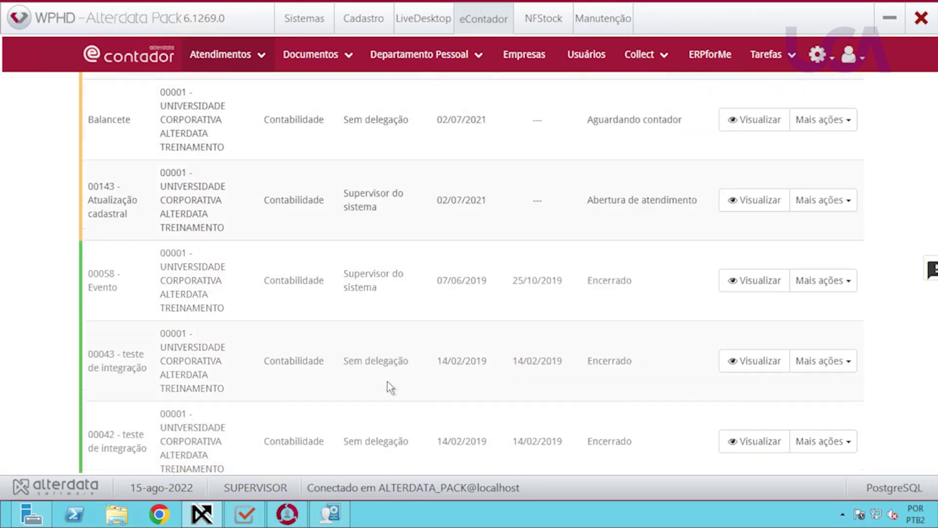
scroll(388, 382, "down", 2)
scroll(388, 382, "up", 7)
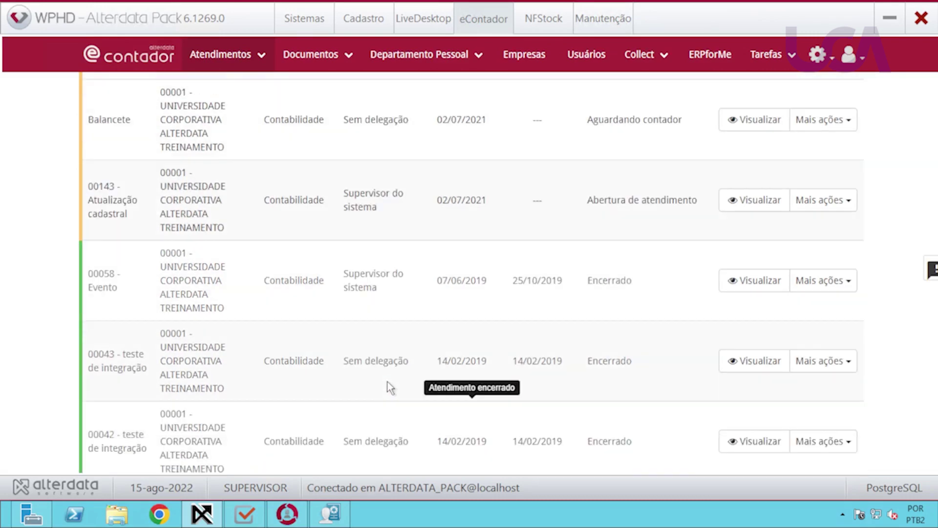
scroll(386, 373, "up", 7)
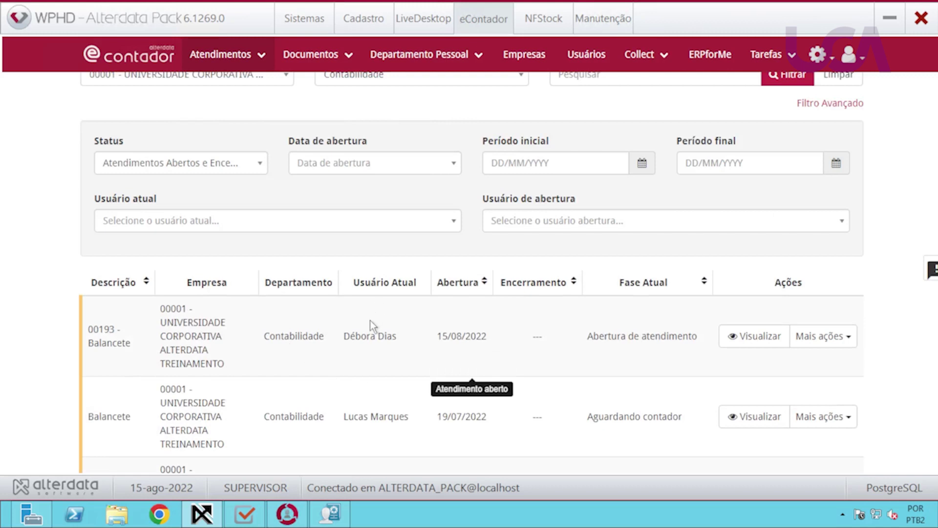
scroll(373, 335, "up", 2)
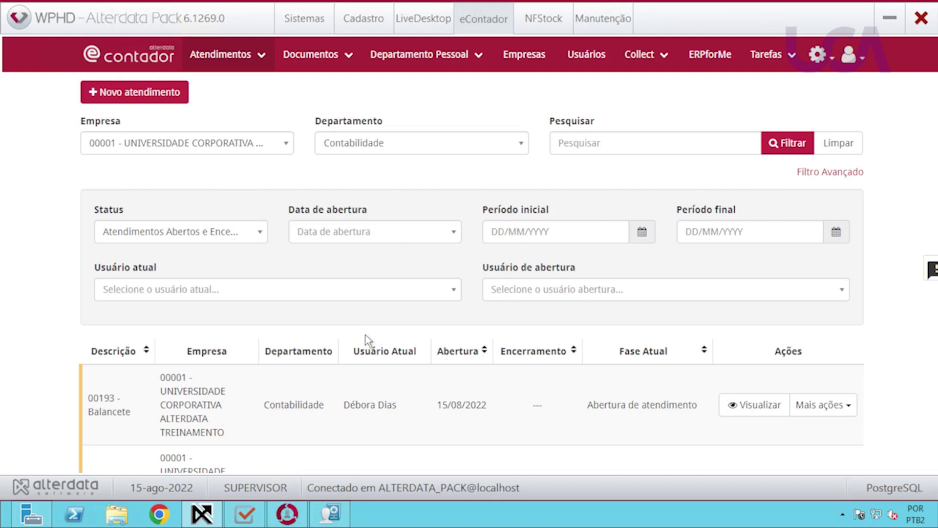
Open Alterdata CRM's Configurações and confirm PackUP integration with 1-minute automatic updates.
left_click(287, 513)
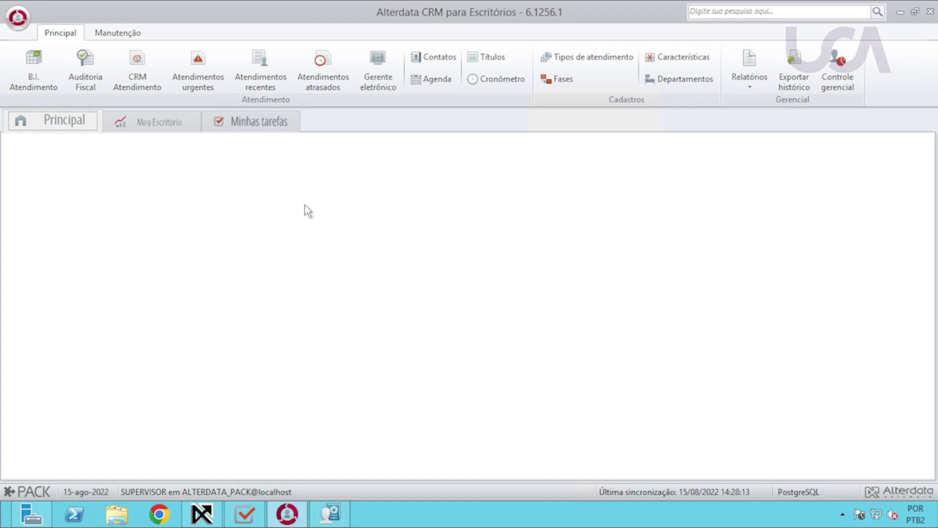
left_click(19, 20)
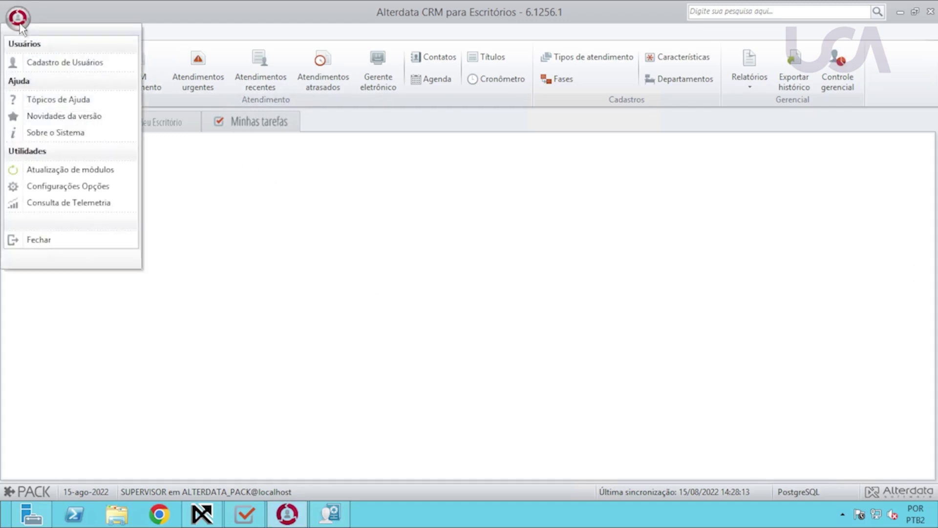
left_click(55, 185)
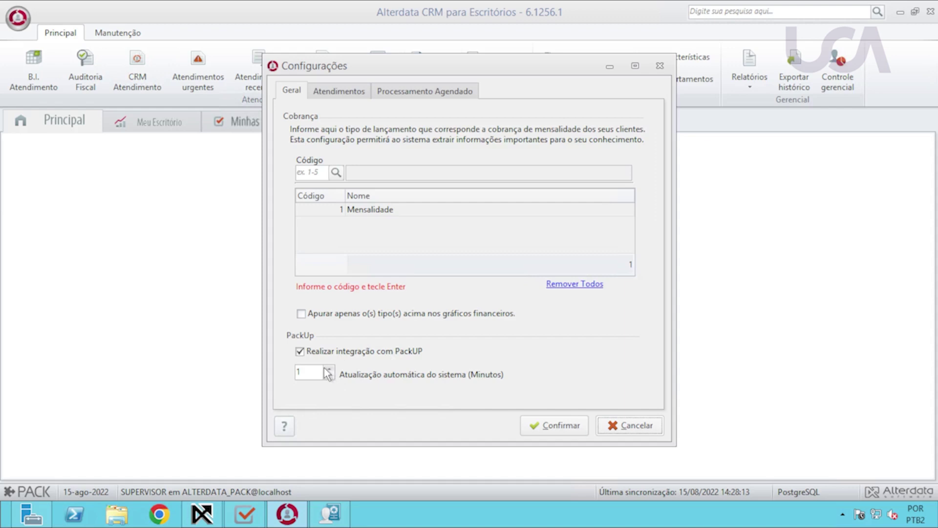
left_click(573, 433)
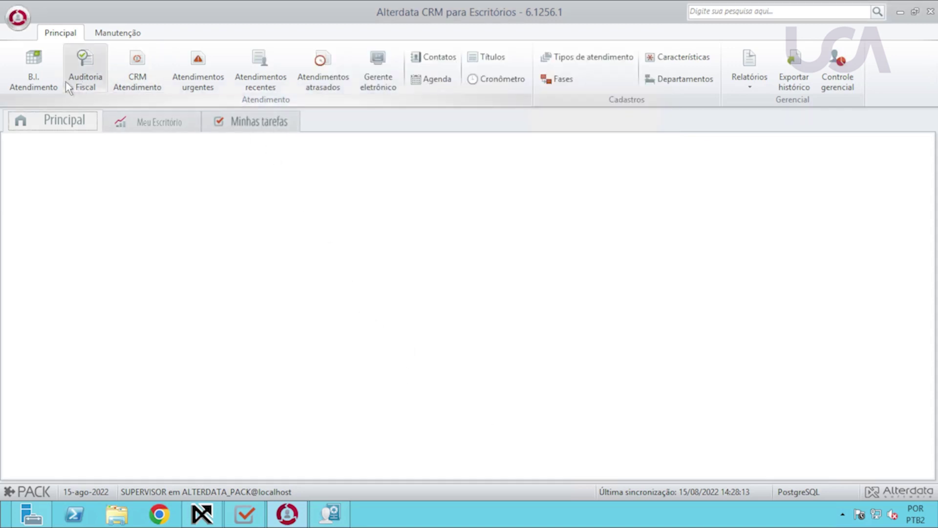
Open B.I. Atendimento, review records 00159 and 00151, and start a new atendimento.
left_click(42, 85)
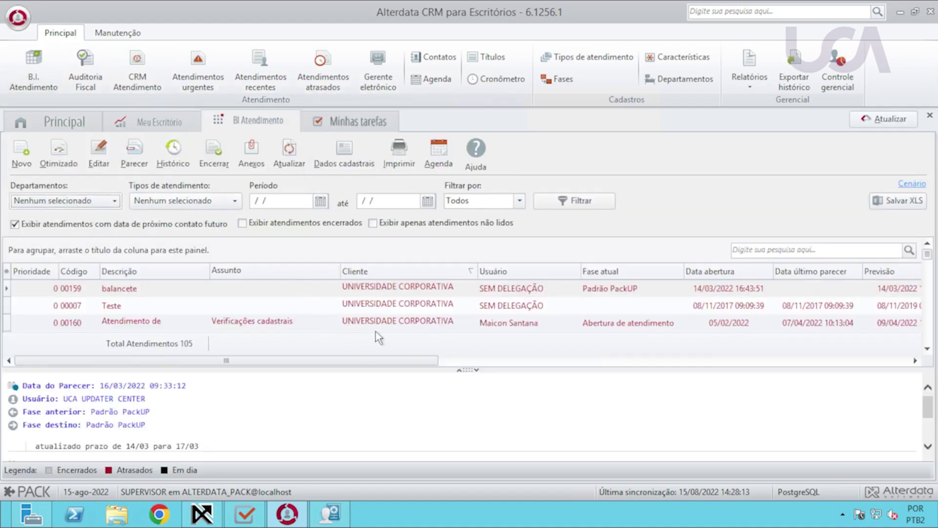
left_click(414, 289)
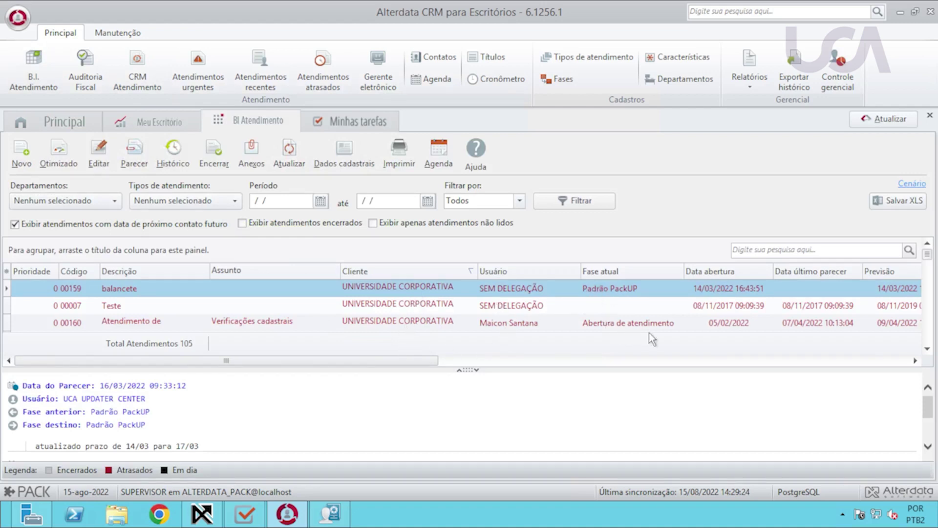
left_click(927, 348)
left_click(927, 348)
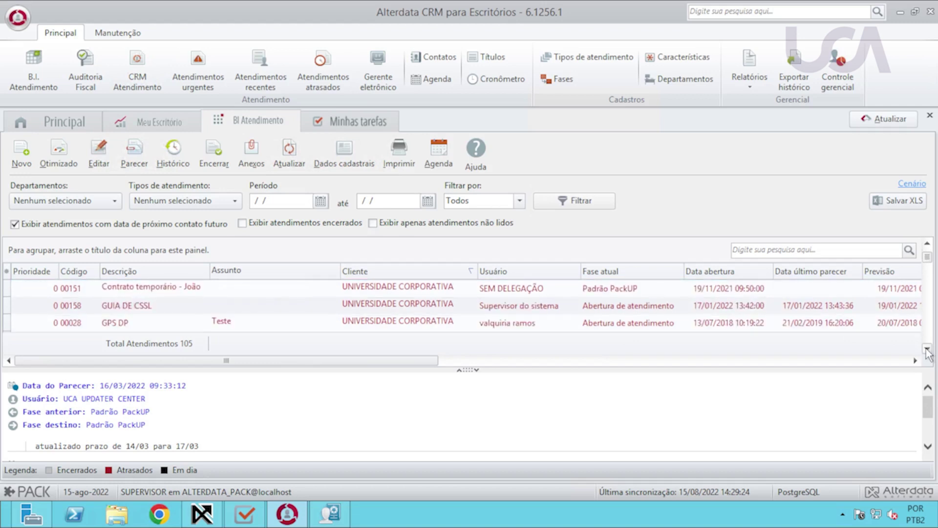
left_click(614, 294)
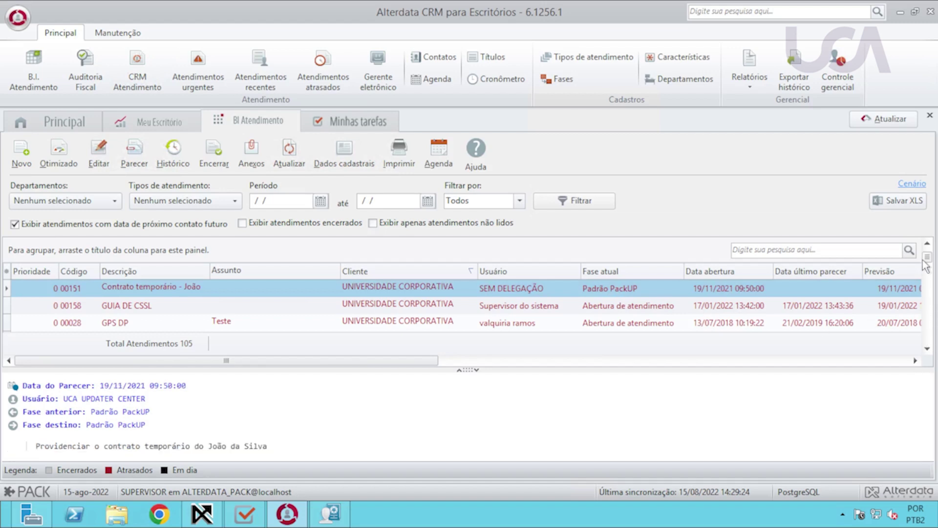
scroll(924, 266, "up", 2)
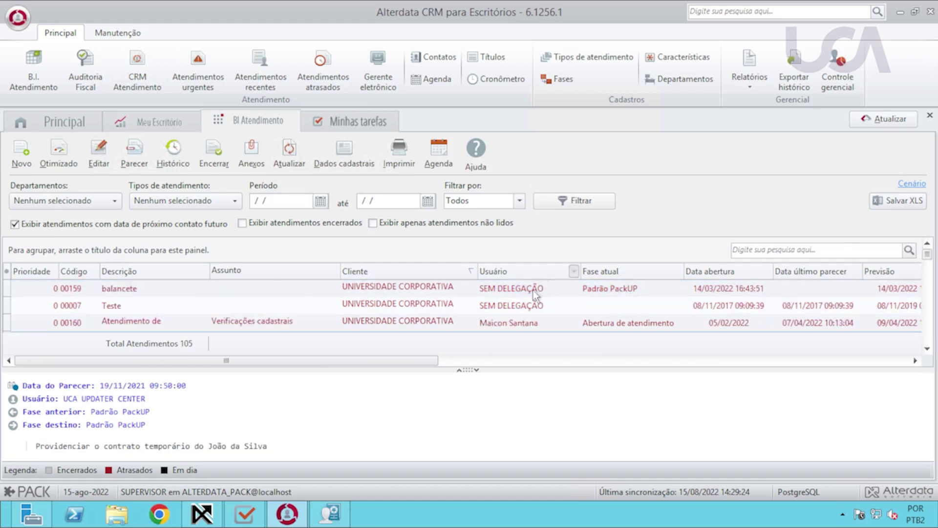
left_click(22, 155)
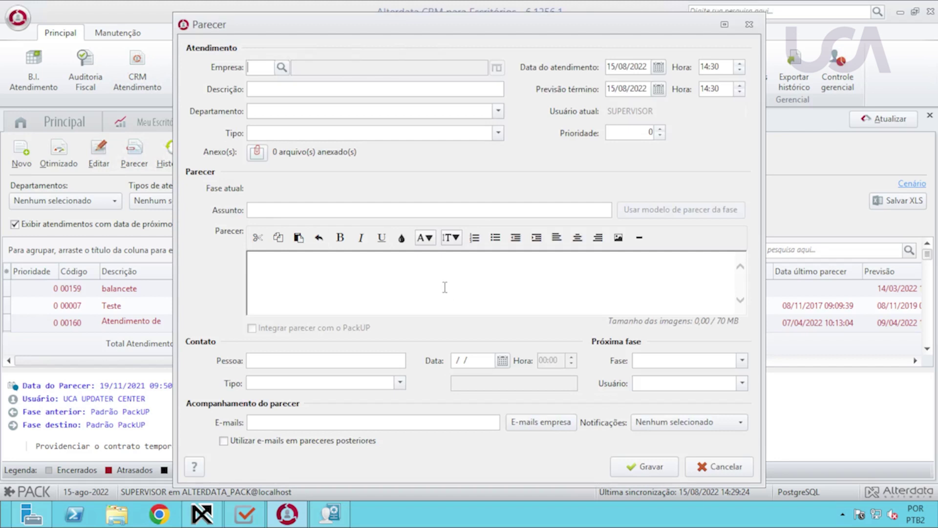
Set the new record's company to 00001 and its type to Atendimento eContador.
type("1")
key("Tab")
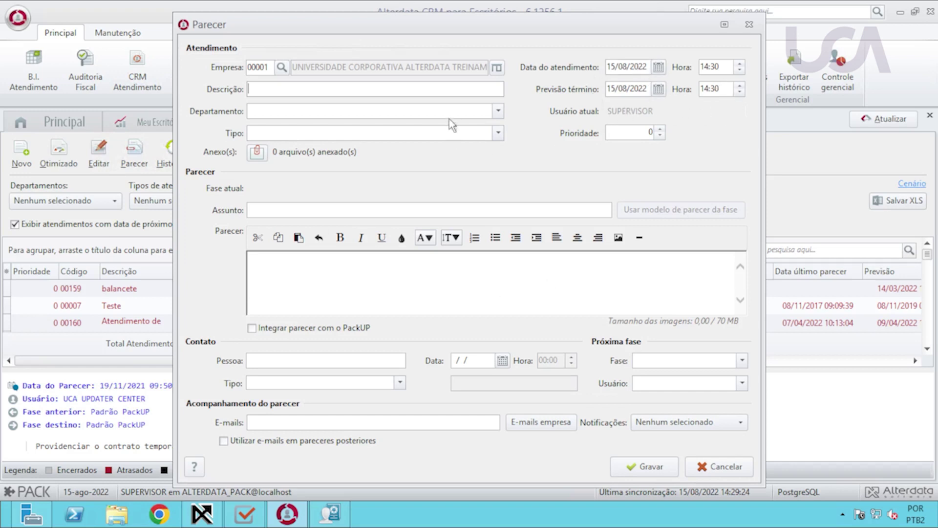
left_click(495, 134)
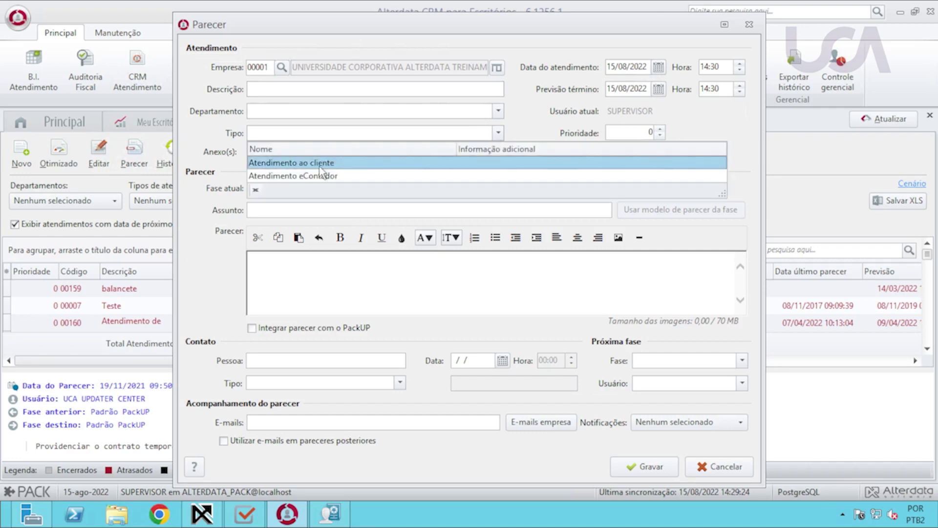
left_click(320, 166)
left_click(469, 132)
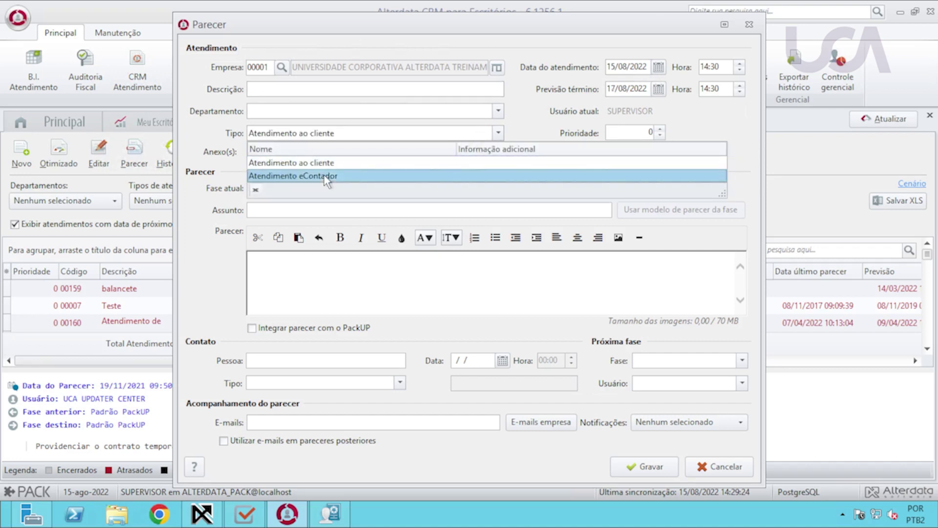
left_click(339, 176)
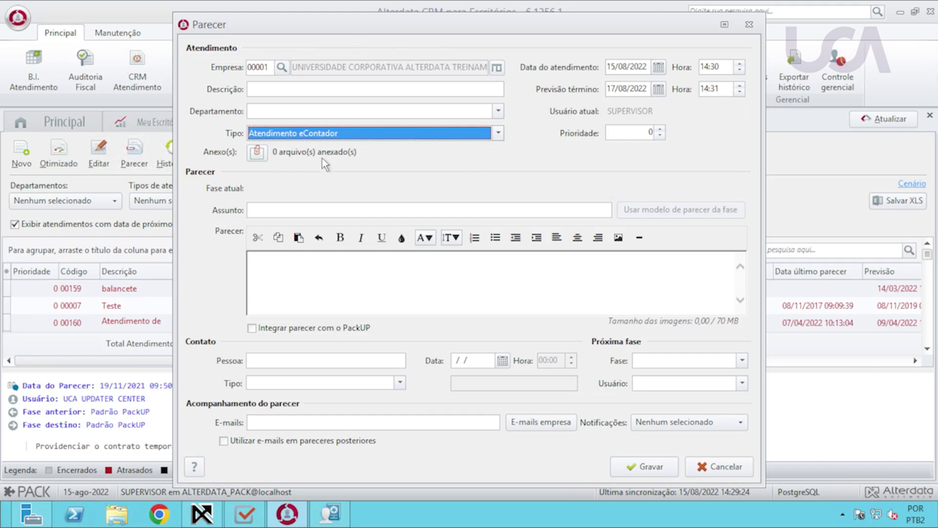
left_click(304, 210)
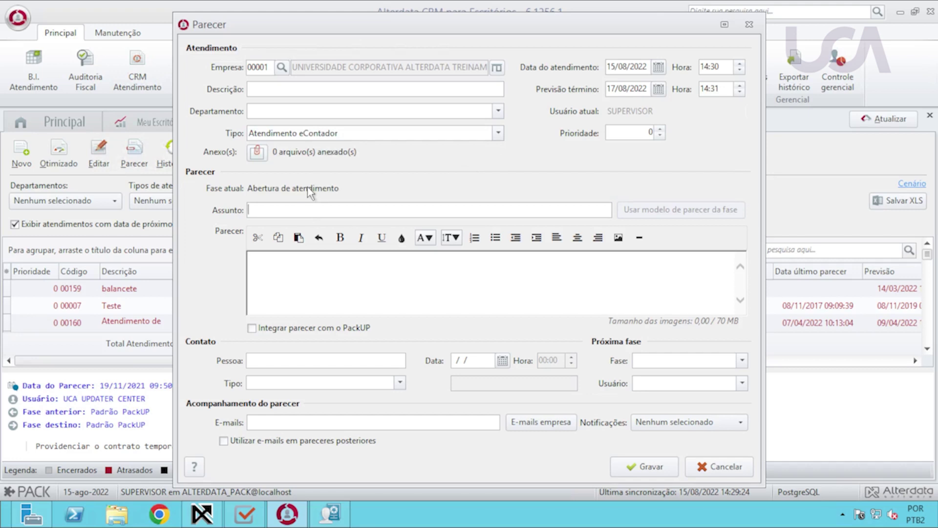
Enter the subject 'Cliente solicitou um relatório de salário família'.
type("Cliente solicitou um relatório de sal")
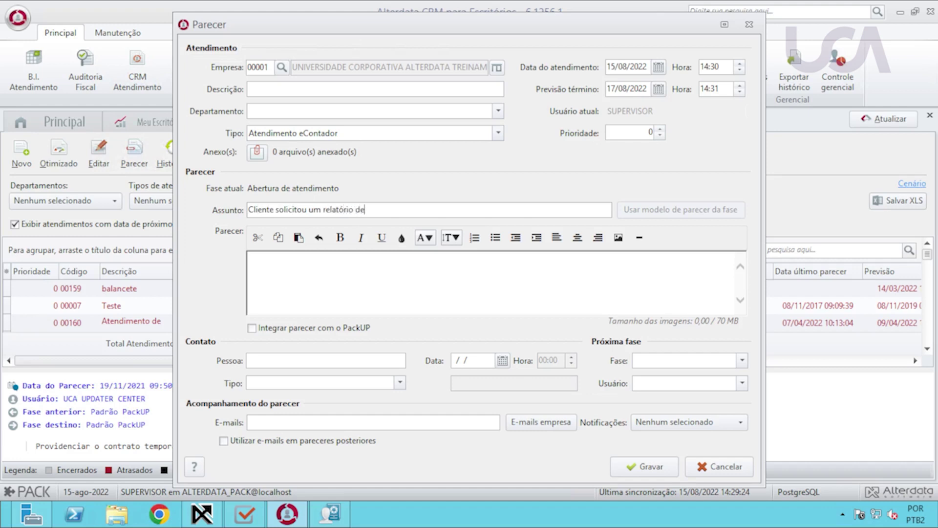
type("ário família")
Write the parecer requesting all employees with salário família and enable PackUP integration.
left_click(348, 271)
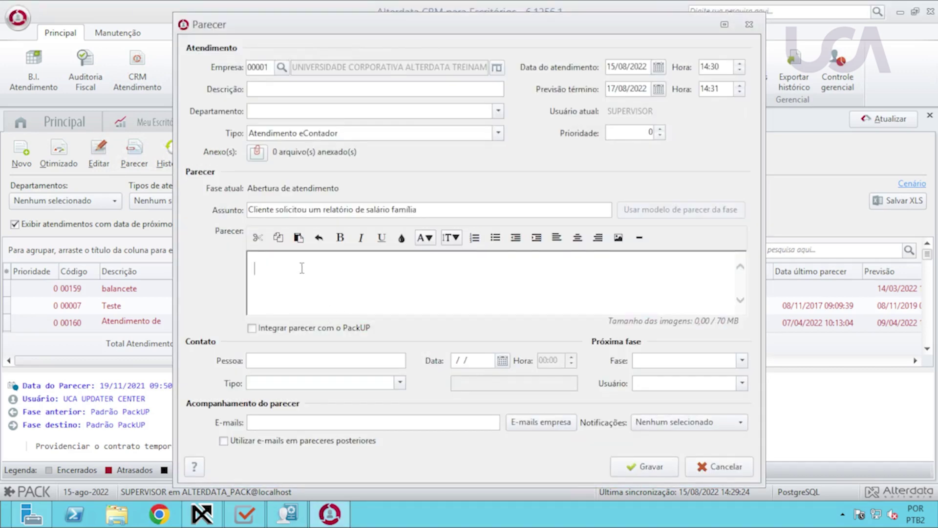
type("Neste ")
type("su")
key("BackSpace")
key("BackSpace")
key("BackSpace")
key("BackSpace")
type("a solicitação o cliente pediu a relação de ")
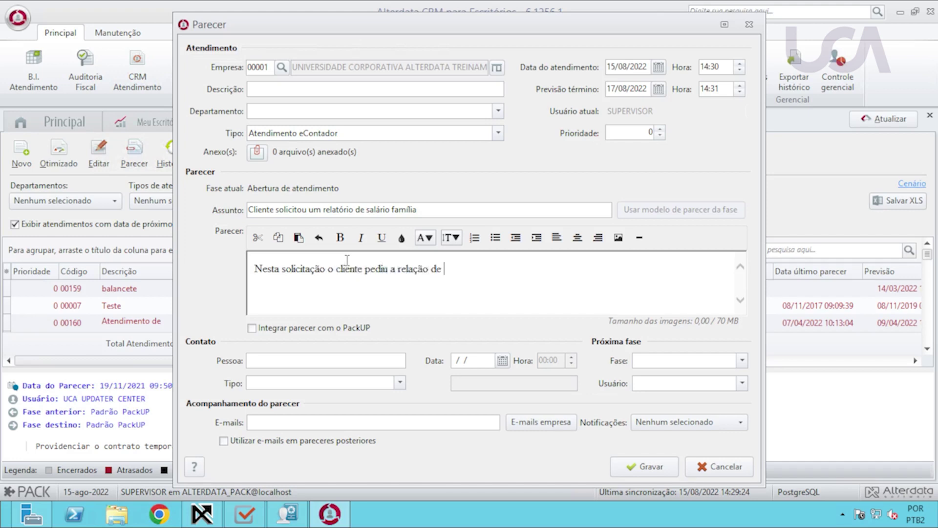
type("todos os funcionários que tem salário fda")
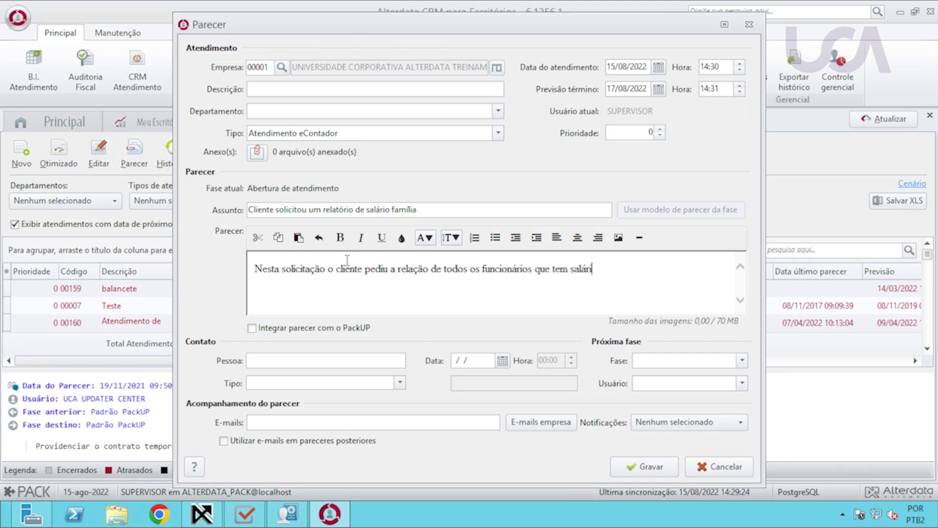
key("BackSpace")
key("BackSpace")
type("amilia")
left_click(253, 330)
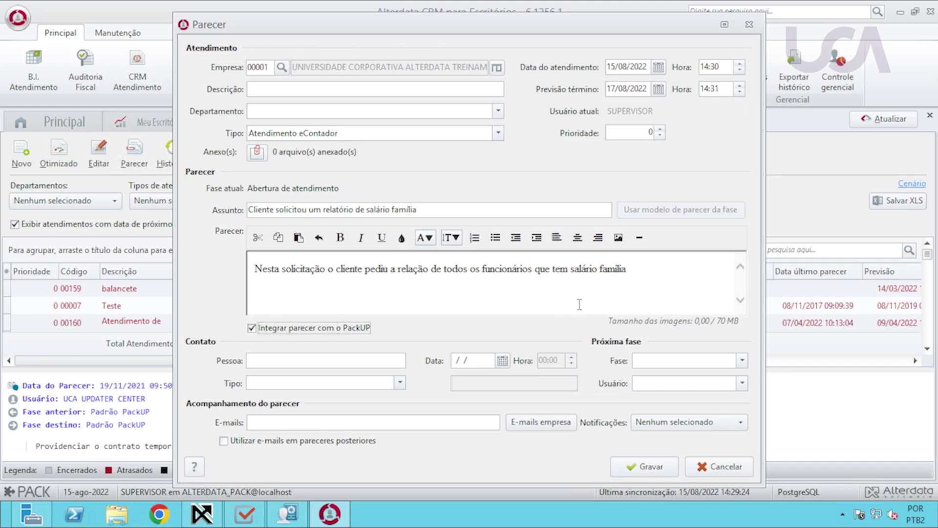
Set contact date 16/08/2022 and next phase Abertura de atendimento with a responsible user.
left_click(467, 362)
left_click_drag(471, 361, 452, 362)
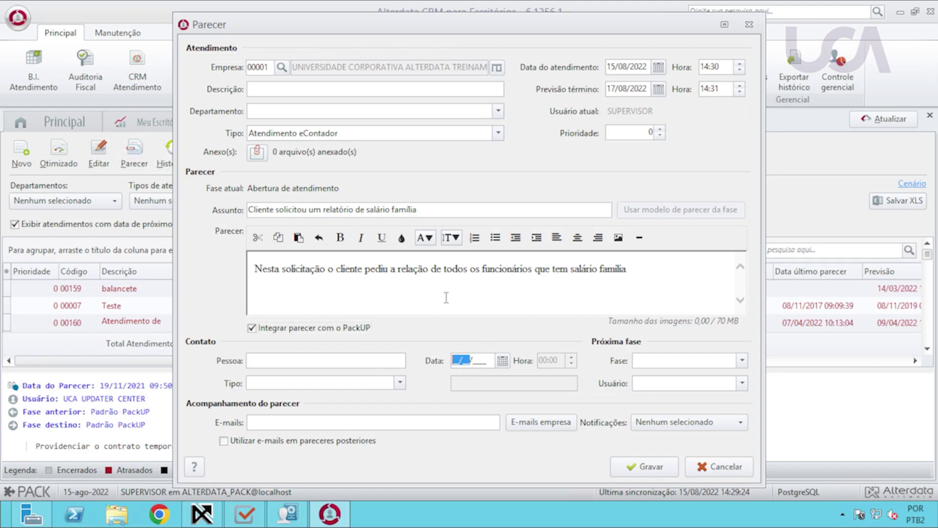
type("16/08/2022")
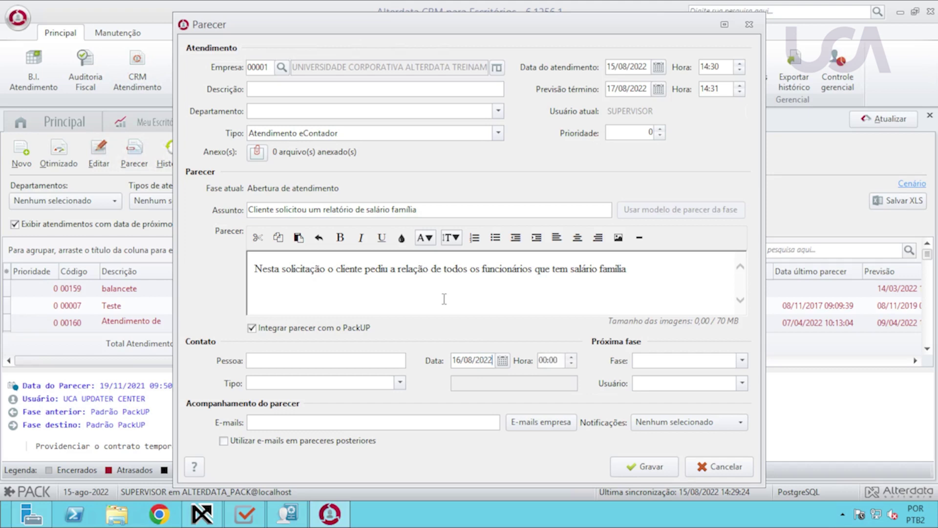
left_click(682, 363)
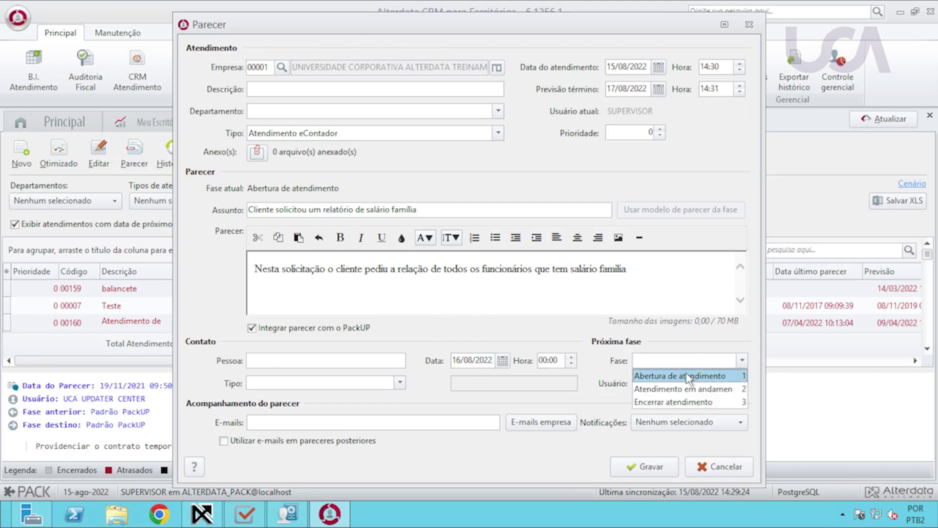
left_click(689, 376)
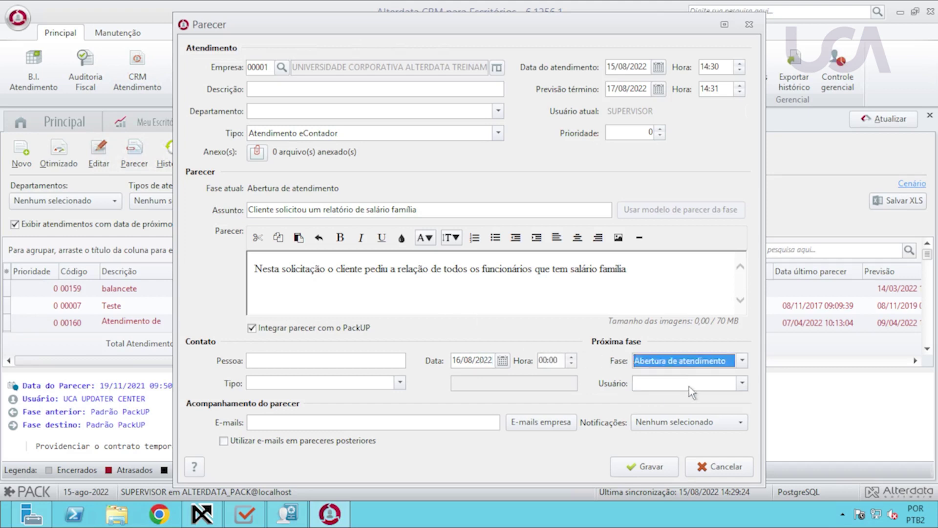
left_click(689, 386)
left_click(664, 456)
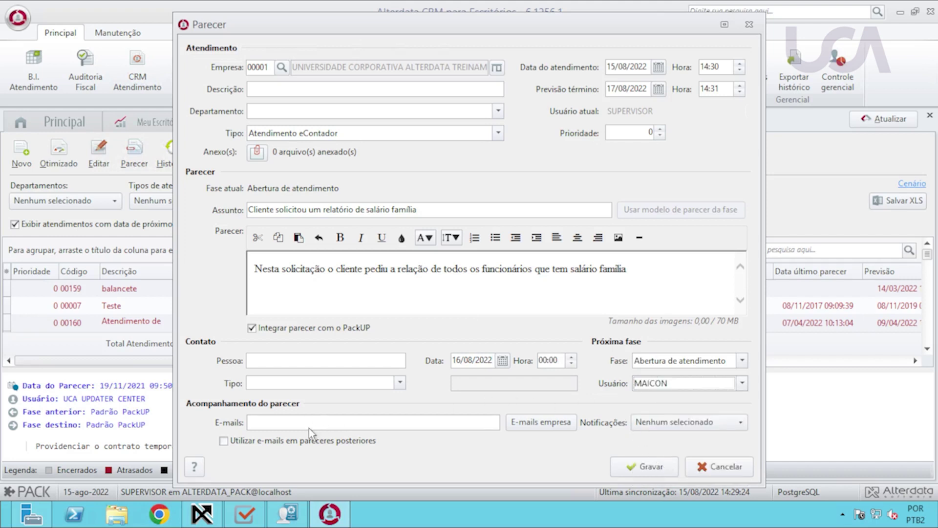
Add the description 'Atendimetno de relatório' and save the service record.
left_click(637, 477)
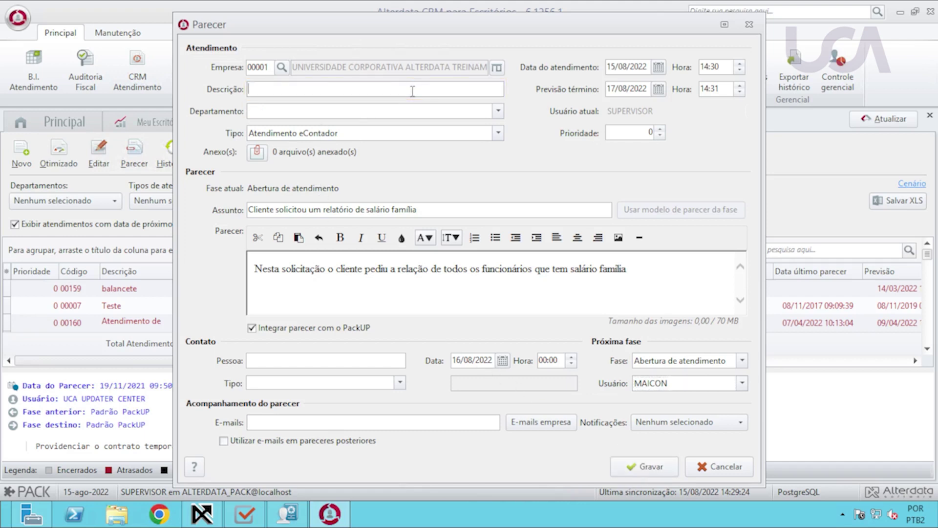
type("Atendimetno de relatório")
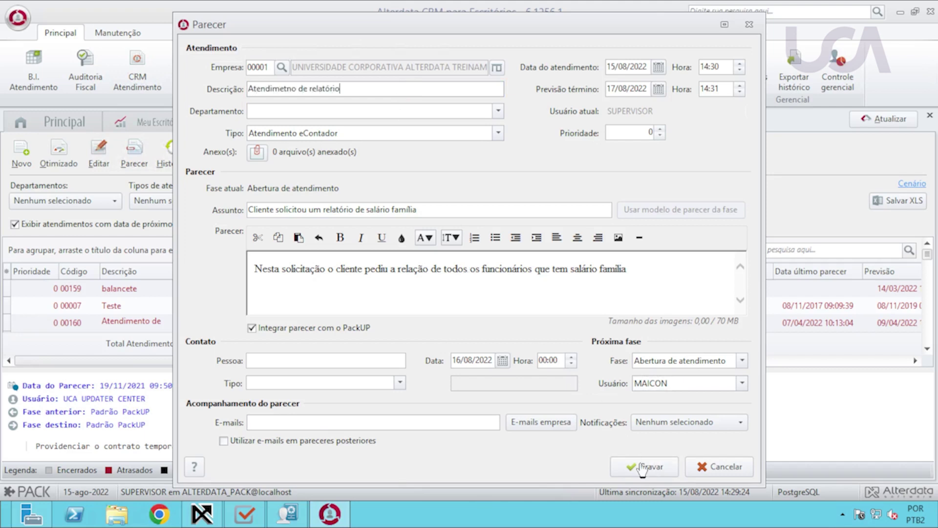
left_click(644, 466)
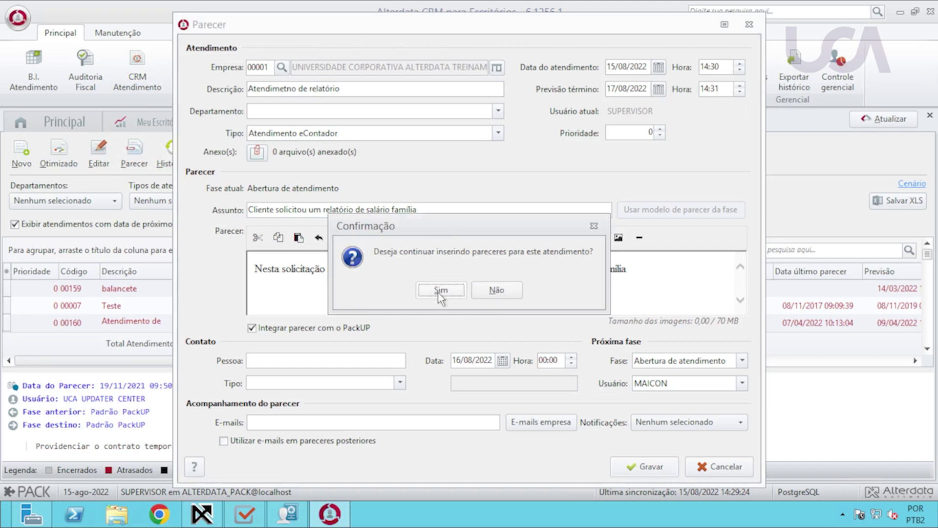
left_click(493, 291)
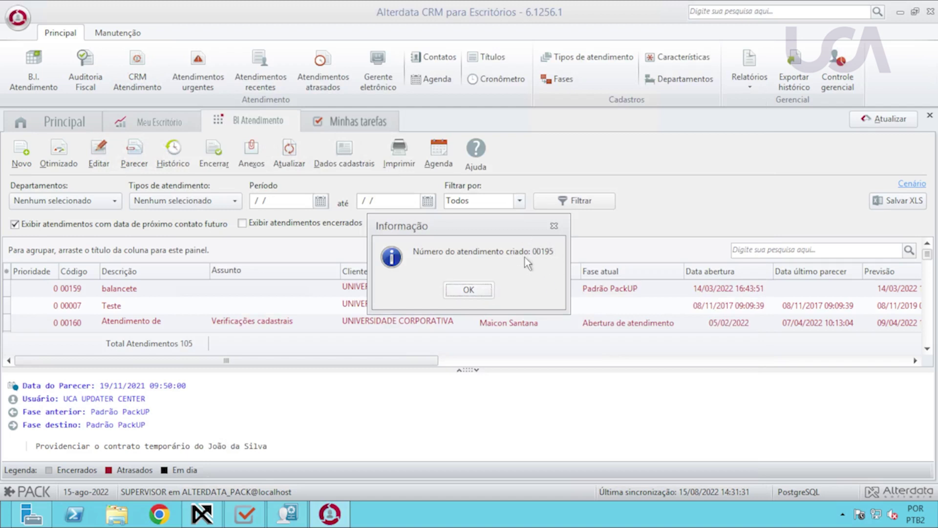
left_click(482, 291)
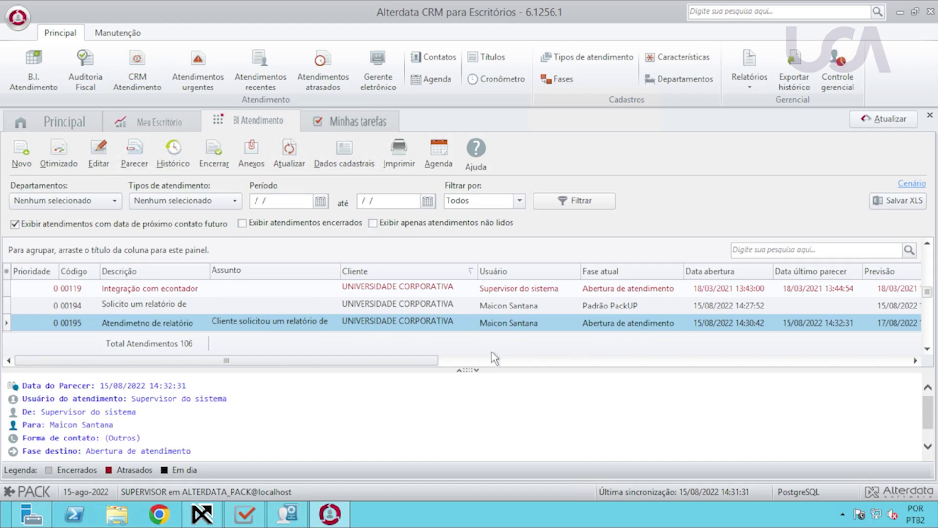
left_click_drag(430, 361, 629, 356)
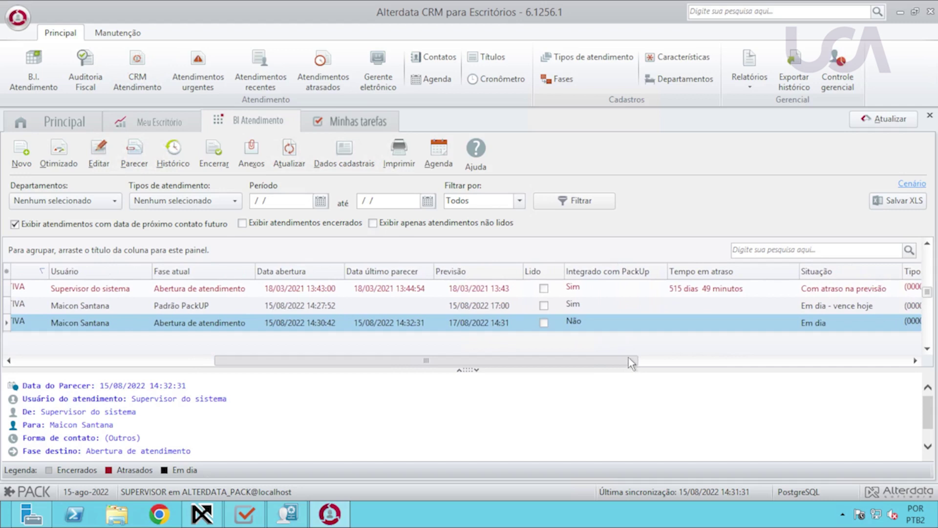
scroll(593, 361, "right", 1)
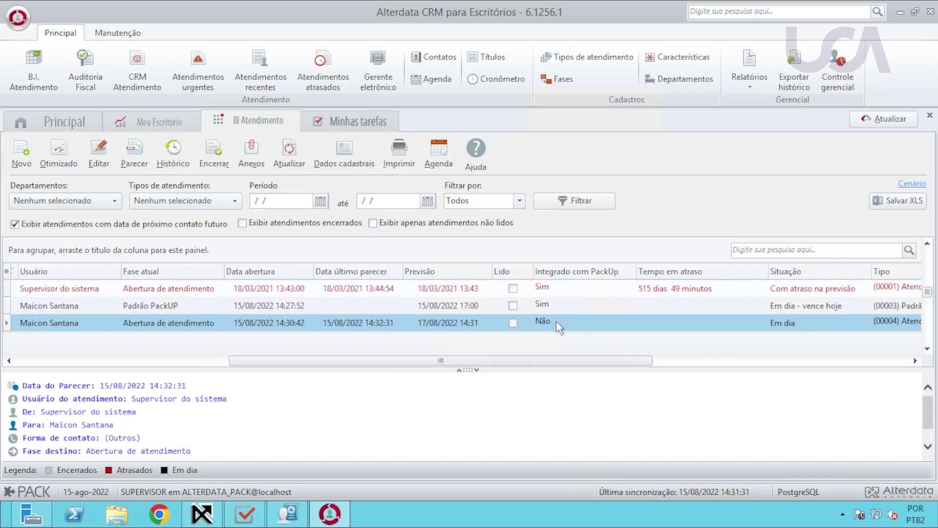
left_click_drag(537, 363, 804, 362)
left_click_drag(691, 362, 166, 353)
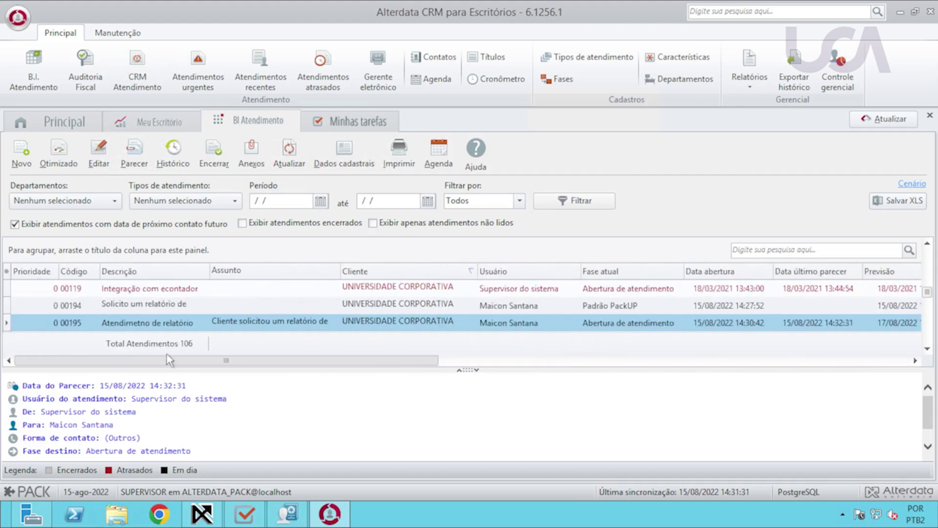
In WPHD, filter eContador tickets by Todas as empresas and Sem departamento, then review the list.
left_click(203, 515)
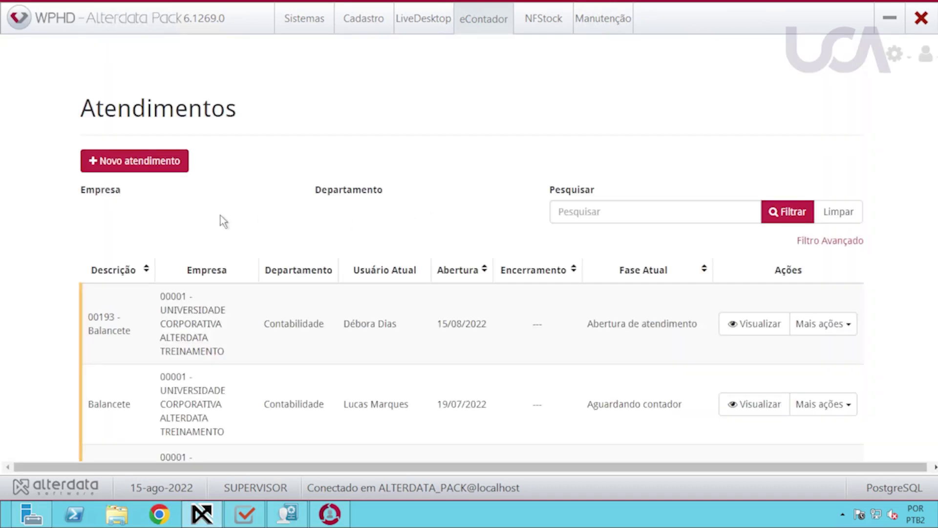
left_click(266, 211)
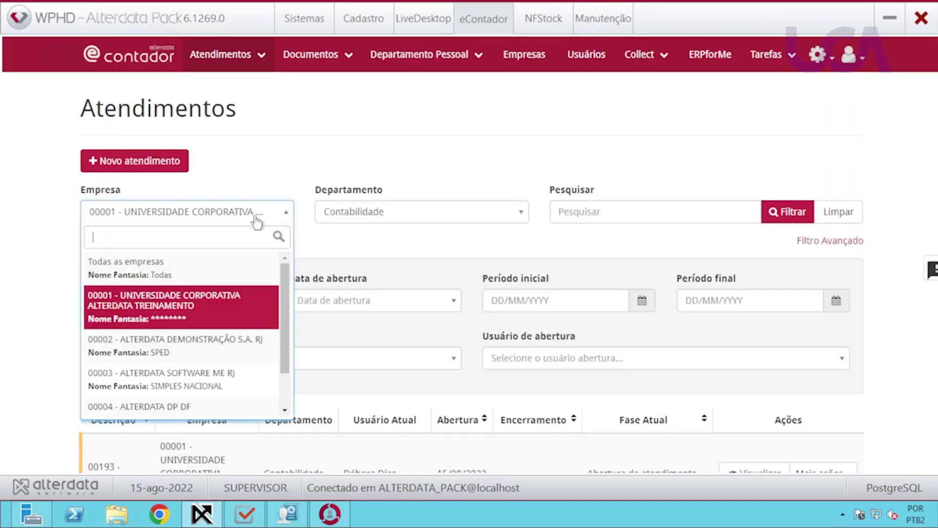
left_click(143, 269)
left_click(427, 215)
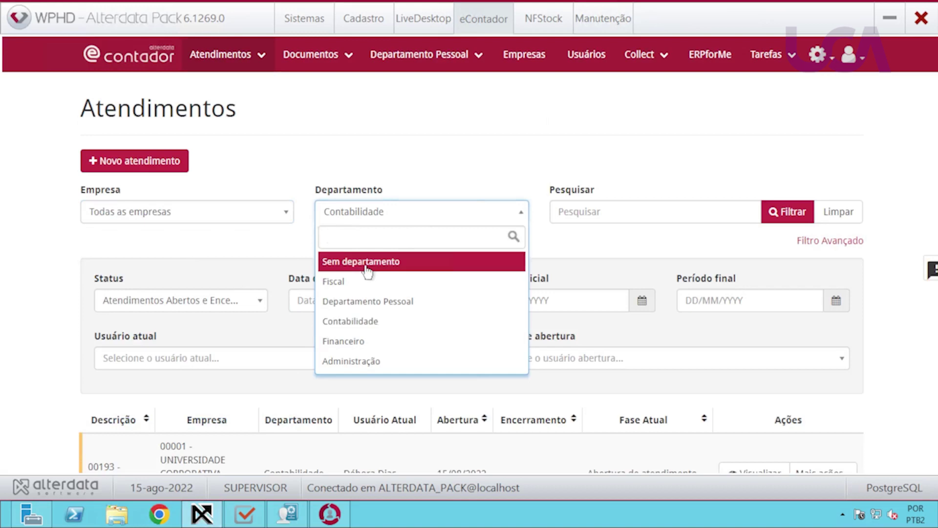
left_click(368, 262)
left_click(791, 216)
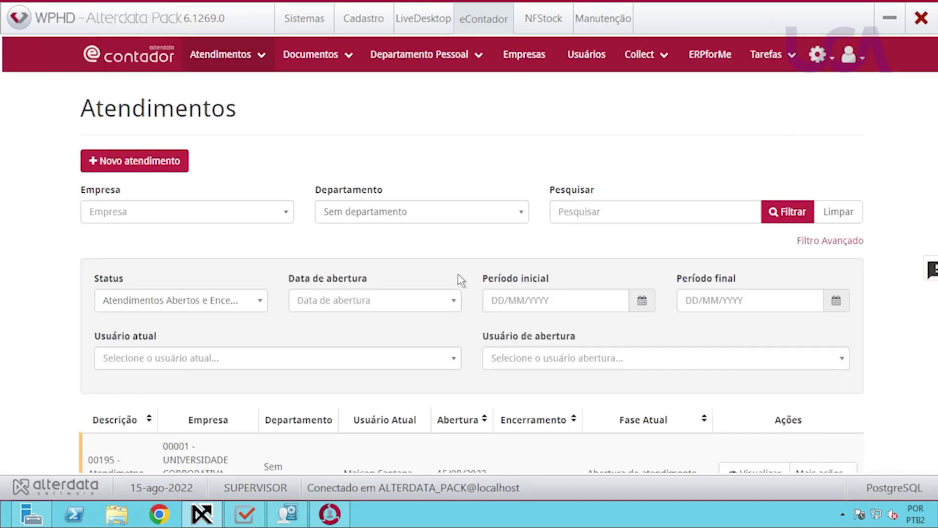
scroll(458, 284, "down", 1)
scroll(457, 290, "down", 1)
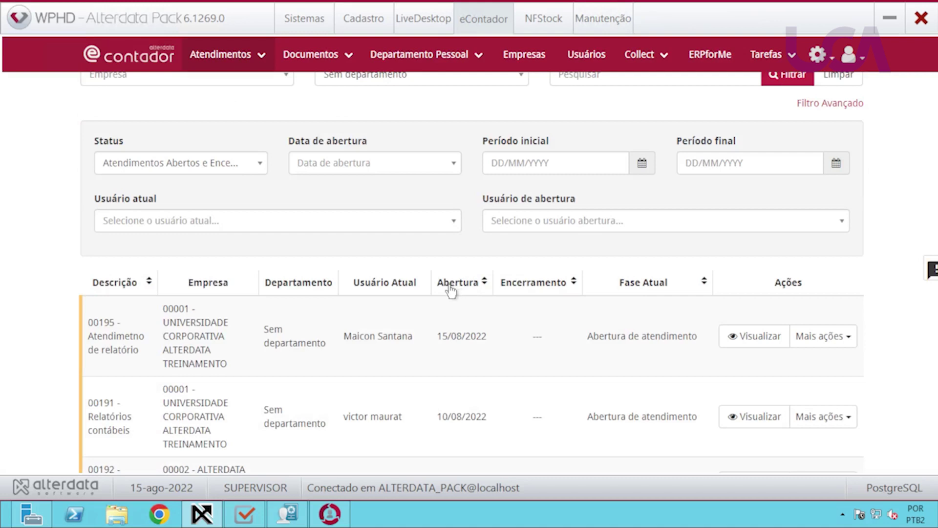
scroll(441, 300, "down", 1)
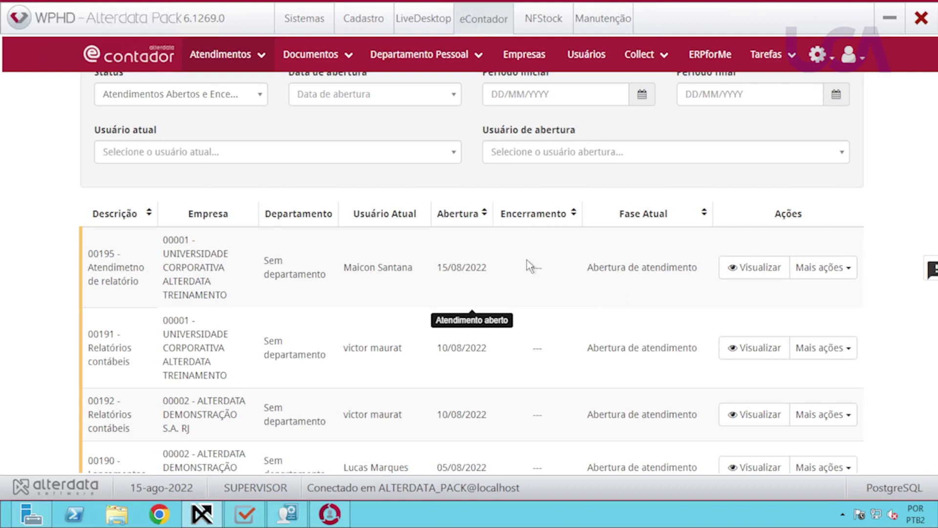
left_click(755, 274)
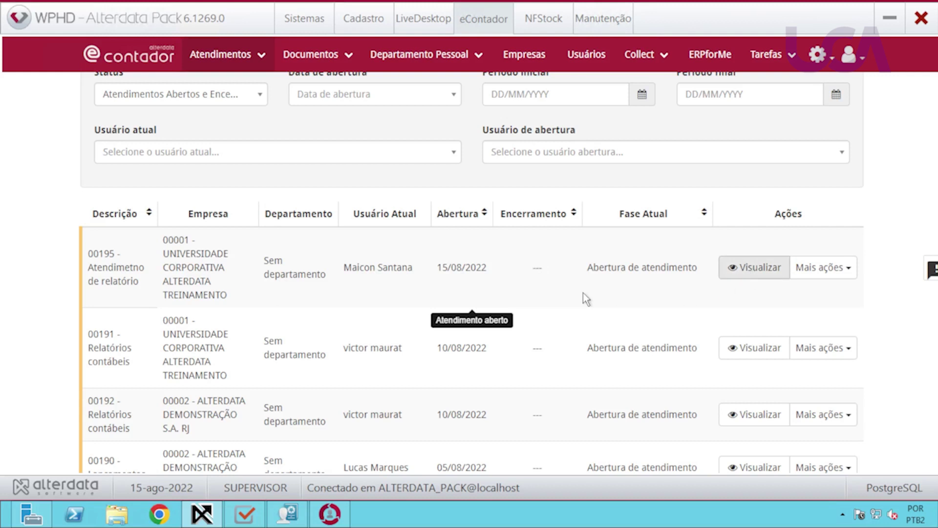
scroll(395, 360, "down", 1)
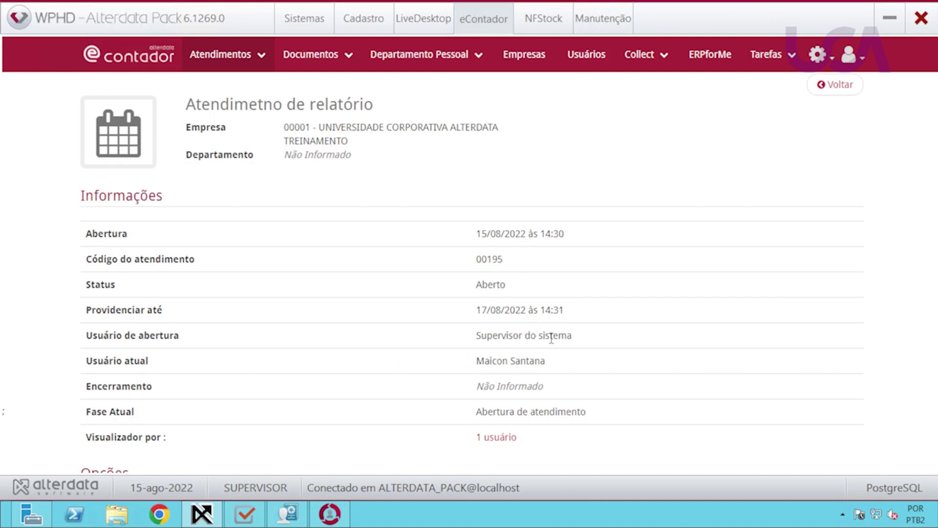
scroll(483, 361, "down", 3)
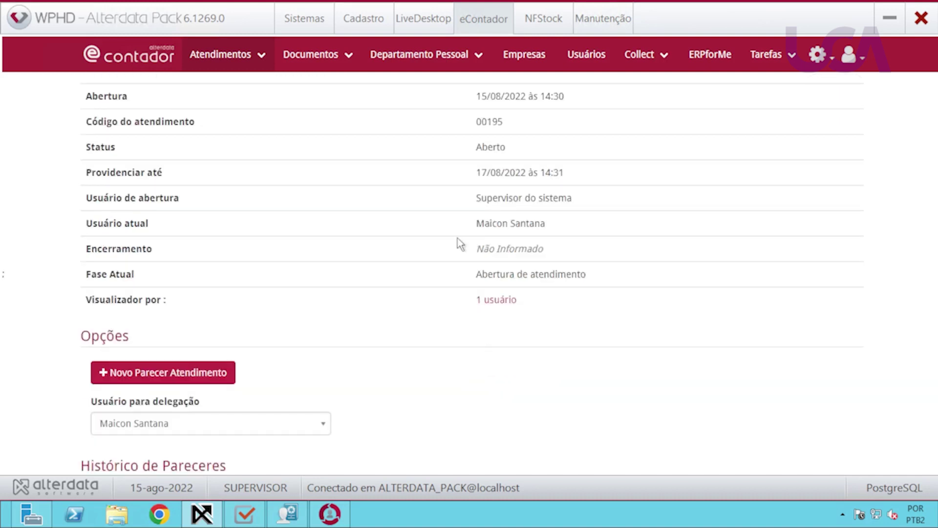
scroll(519, 337, "down", 3)
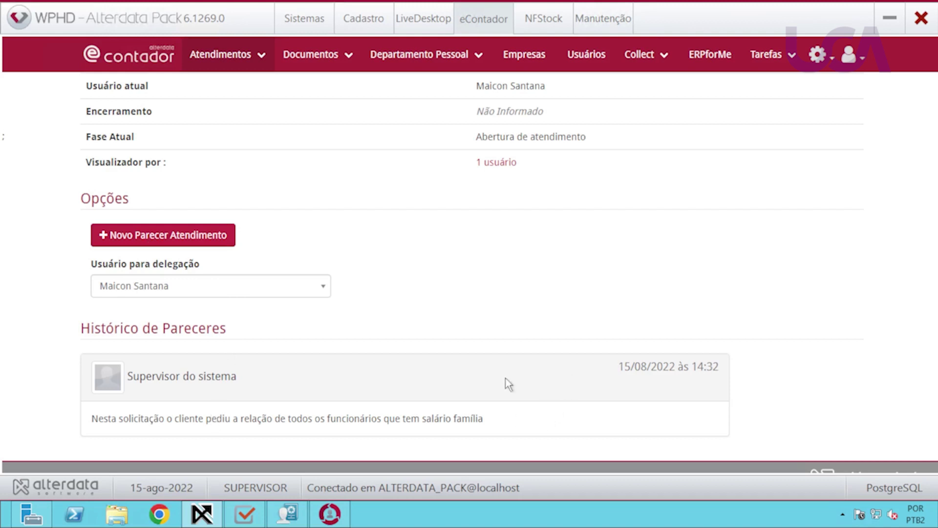
left_click(265, 295)
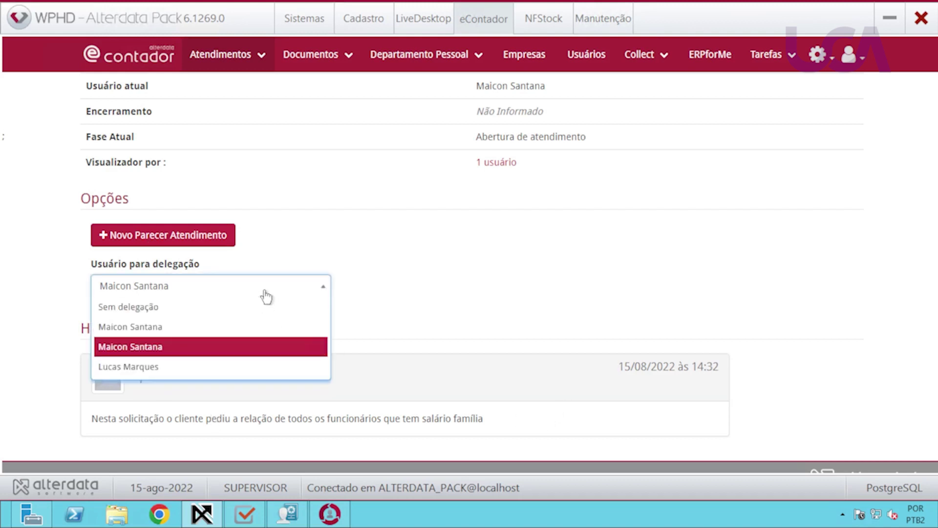
left_click(265, 295)
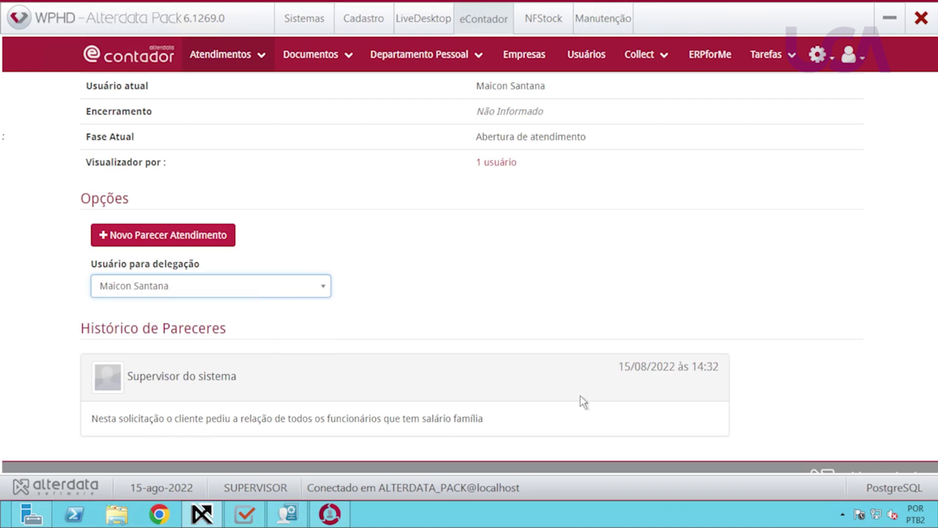
scroll(585, 396, "up", 6)
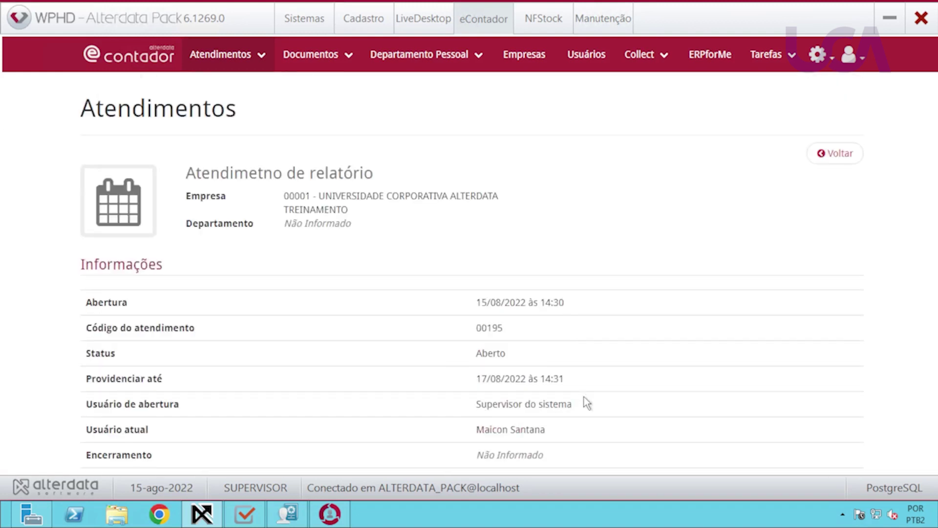
left_click(832, 155)
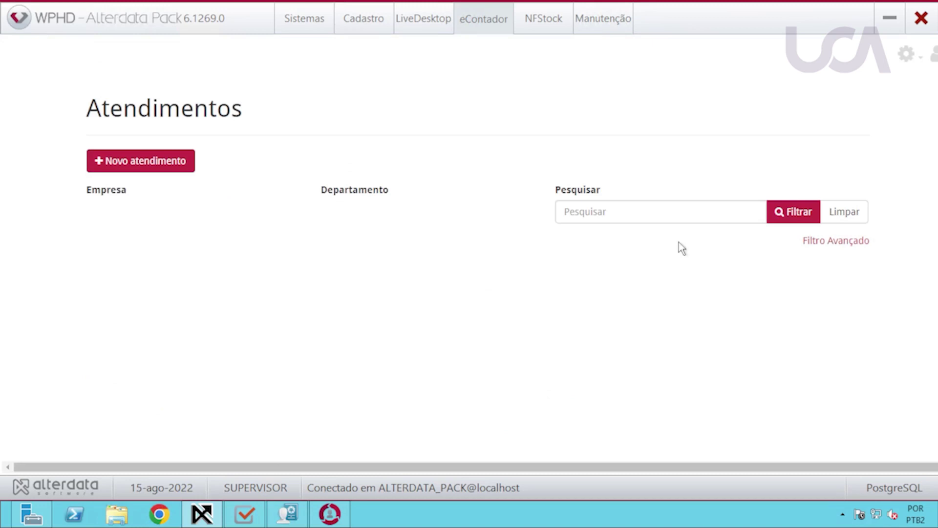
Check ticket 00195's Histórico de Pareceres, then open the Atendimentos menu to reach Karoo.
scroll(591, 286, "down", 4)
scroll(770, 169, "up", 4)
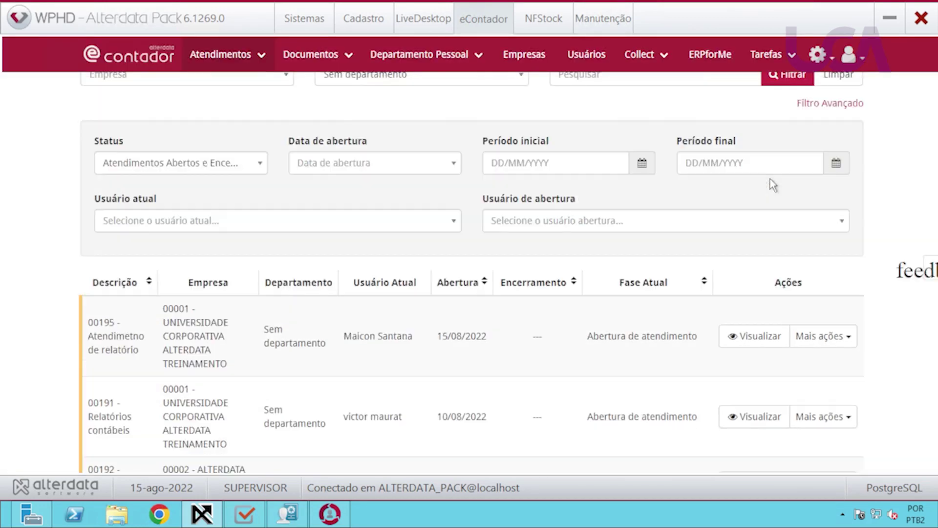
left_click(836, 340)
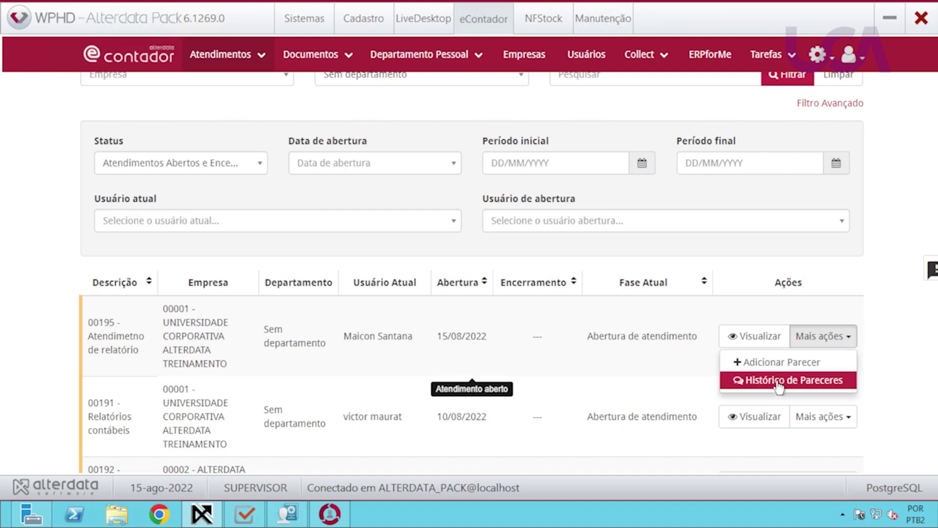
left_click(777, 385)
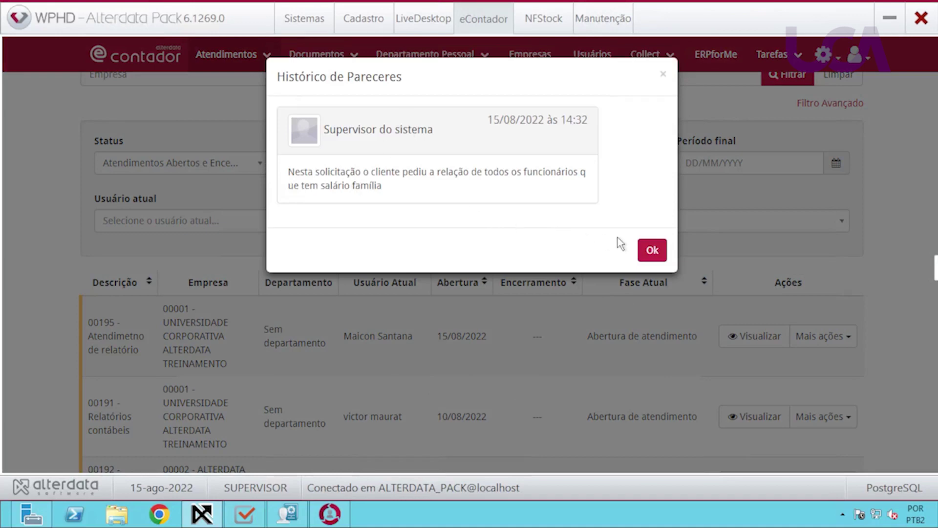
left_click(651, 251)
scroll(447, 338, "up", 3)
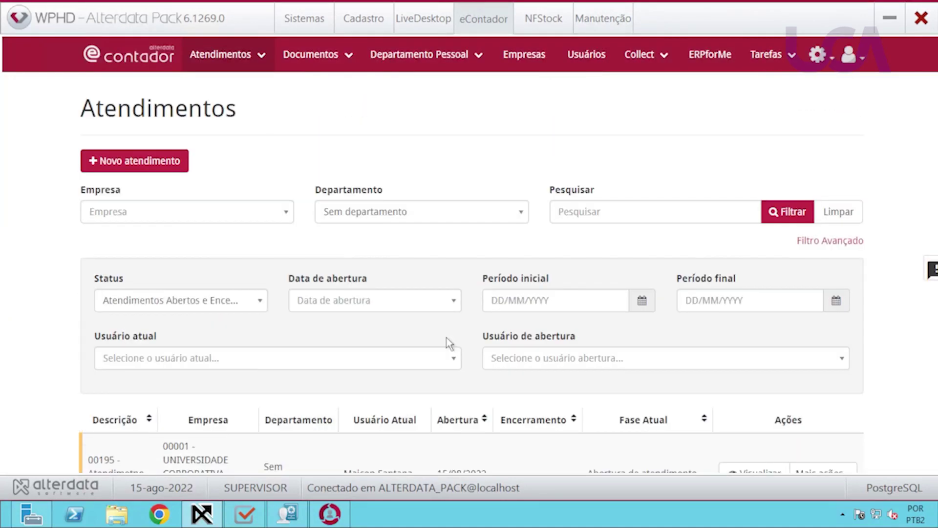
left_click(253, 59)
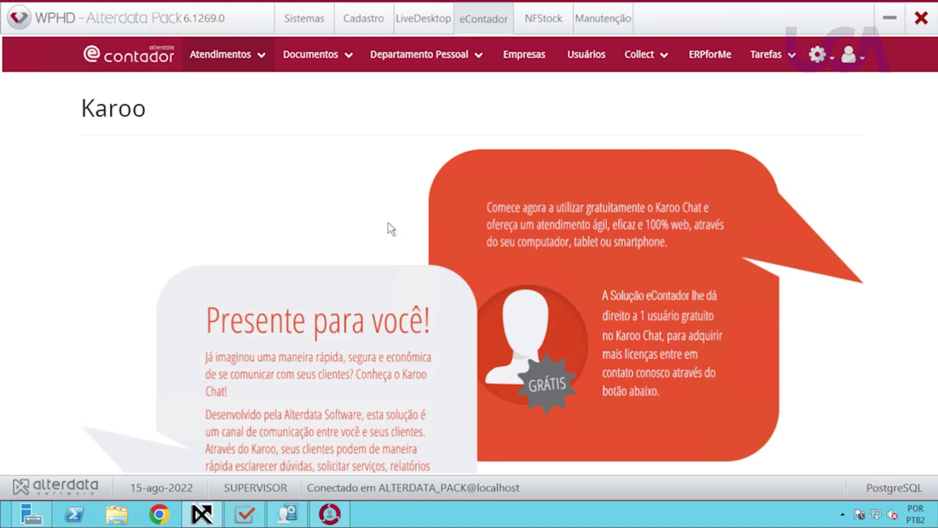
Scroll down through the Karoo Chat offer page and back to the top.
scroll(388, 223, "down", 3)
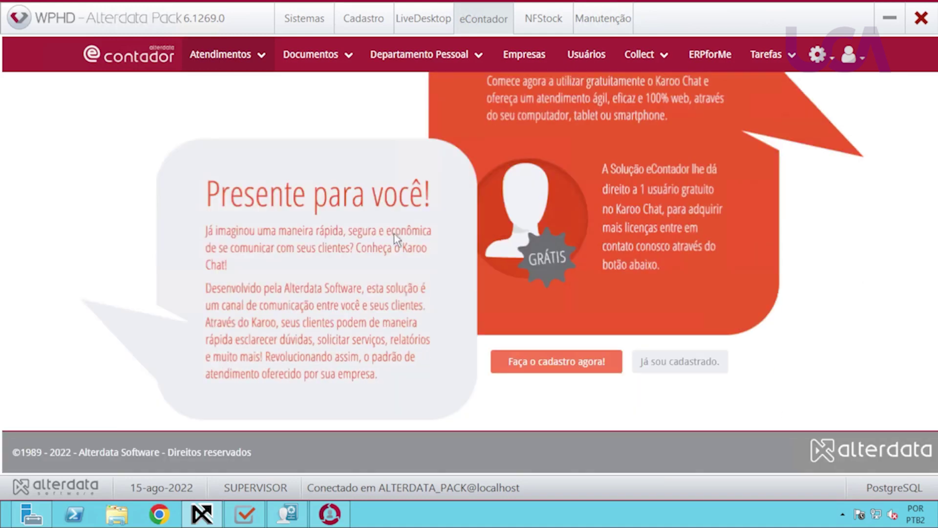
scroll(420, 327, "up", 2)
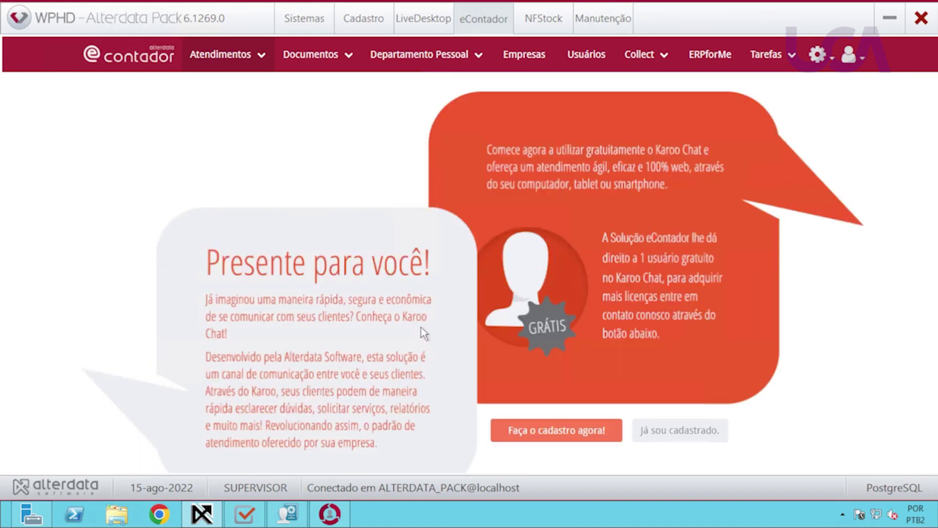
scroll(423, 333, "up", 2)
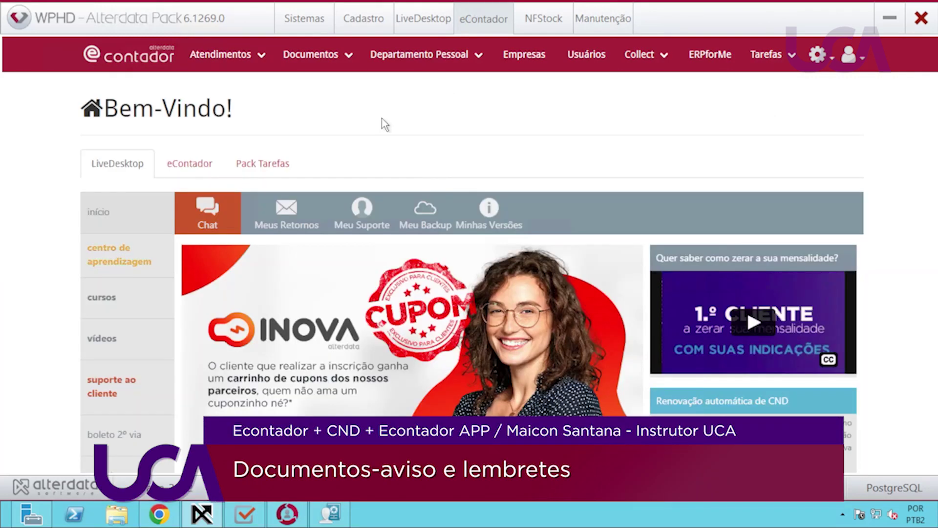
Open the Documentos menu showing Documentos Gerais, Avisos/Lembretes and CND.
left_click(346, 59)
left_click(346, 61)
left_click(346, 64)
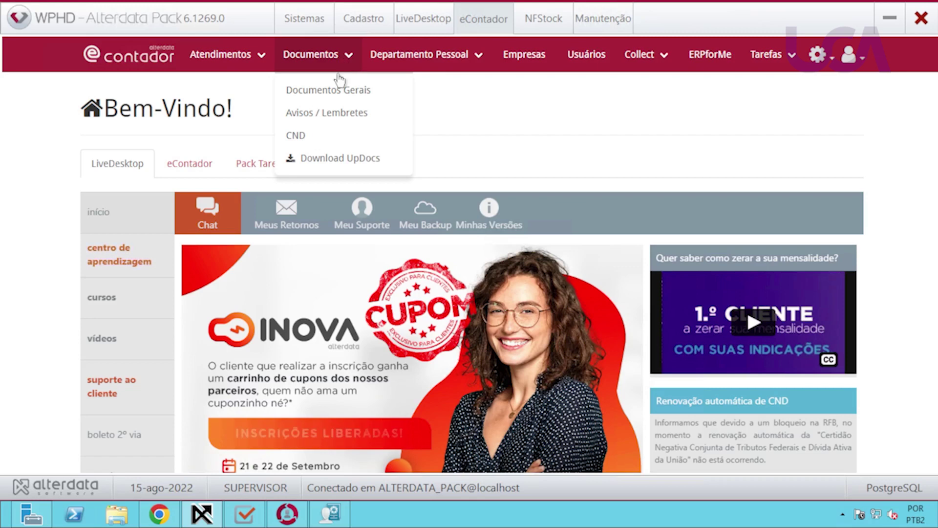
Open Documentos Gerais and scroll through the Recebidos documents list.
left_click(312, 91)
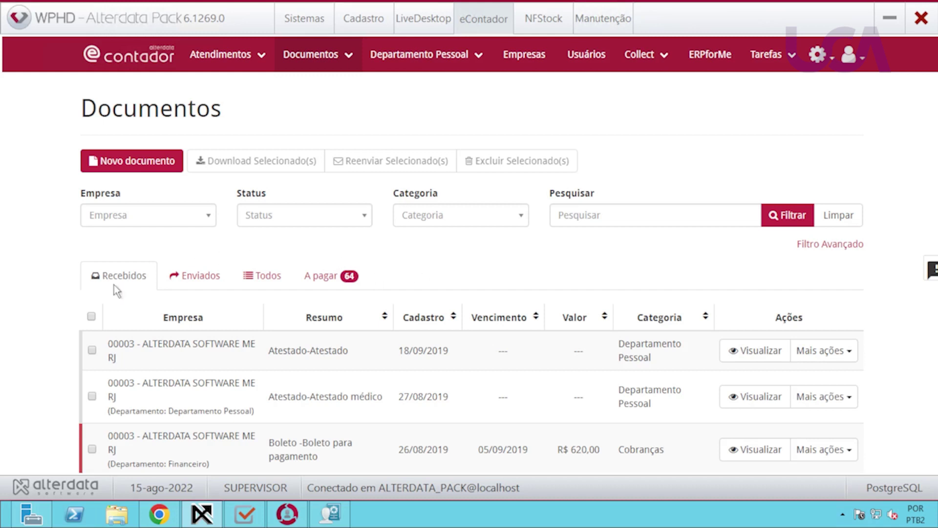
scroll(116, 282, "down", 3)
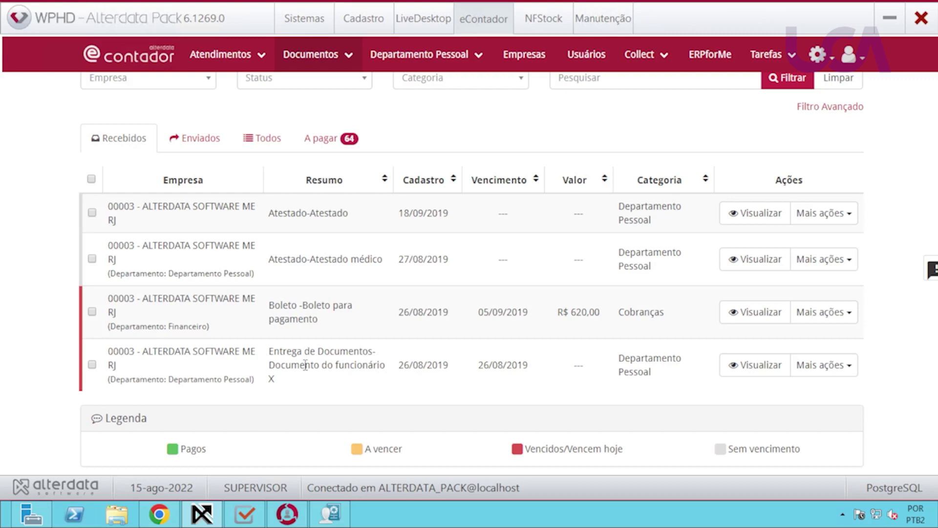
scroll(304, 365, "up", 3)
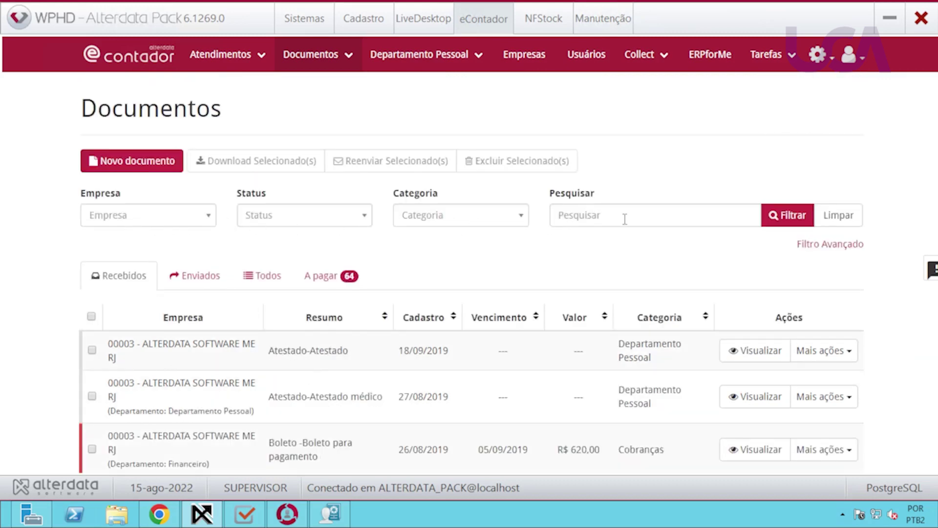
Filter the document list to Status Todos and Todas Categorias, then review the results.
left_click(175, 220)
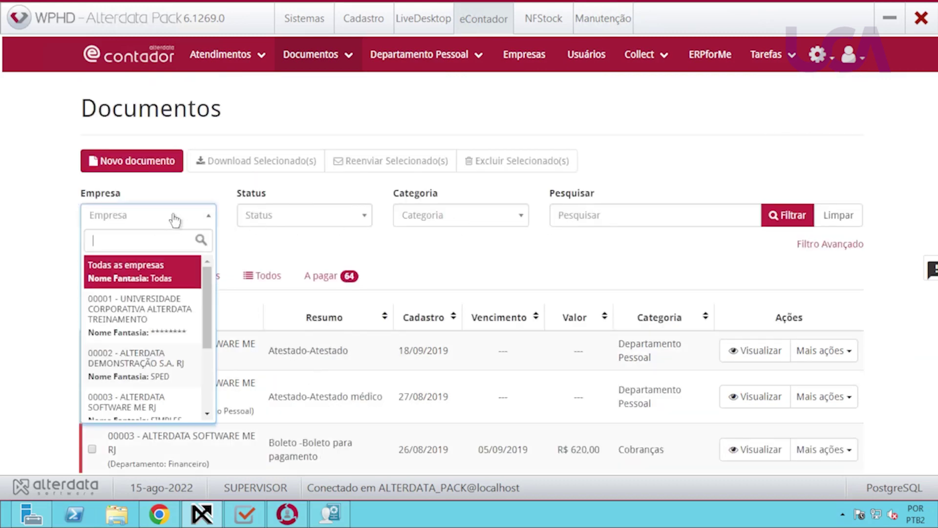
left_click(177, 218)
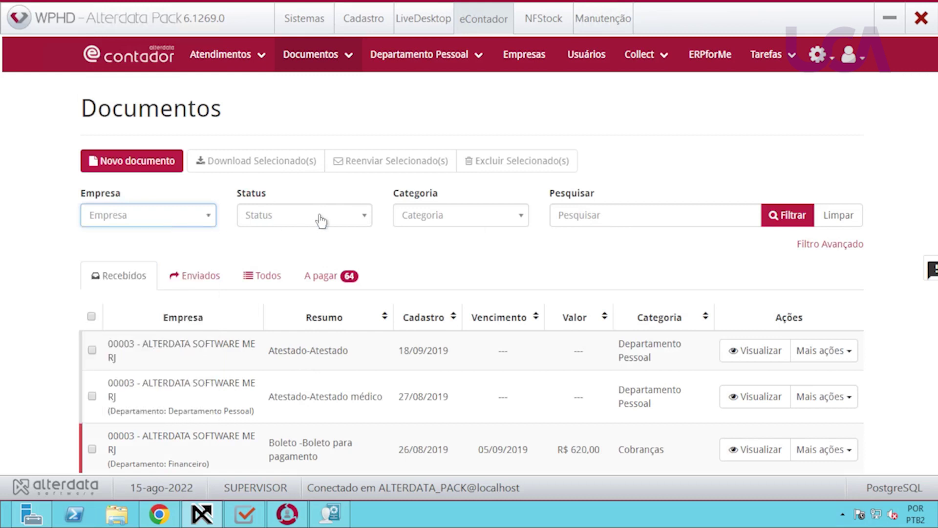
left_click(321, 221)
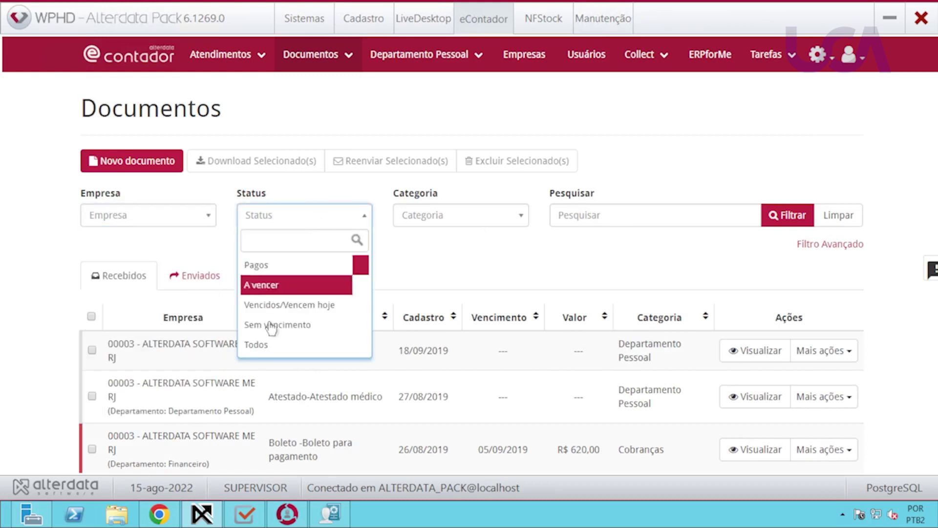
left_click(269, 345)
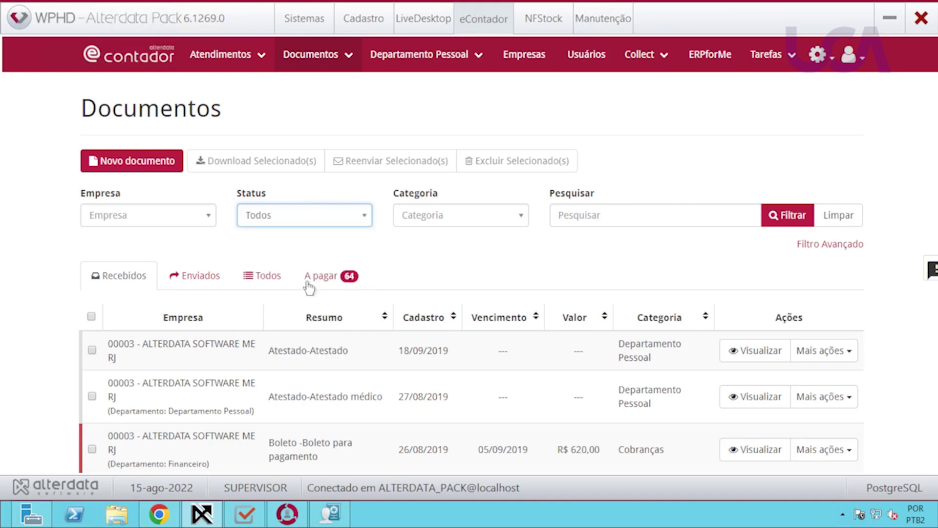
left_click(505, 215)
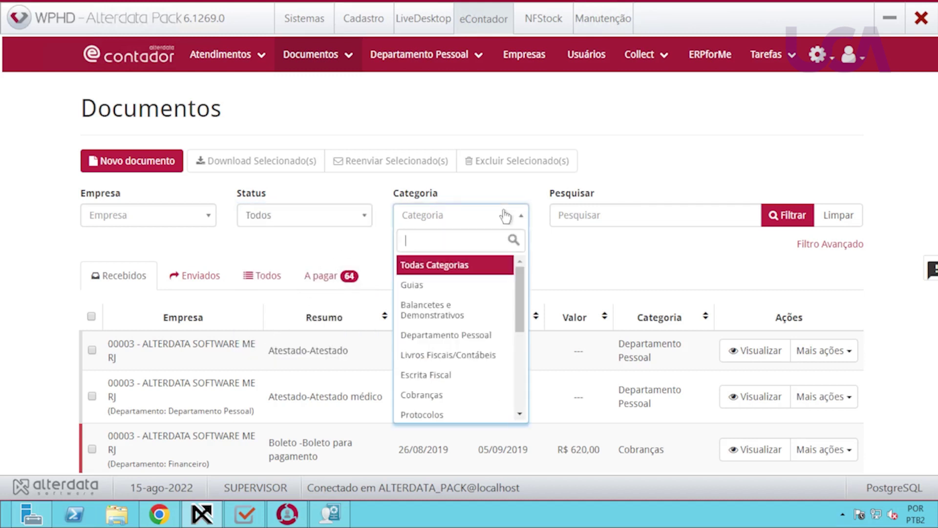
left_click(457, 265)
left_click(776, 221)
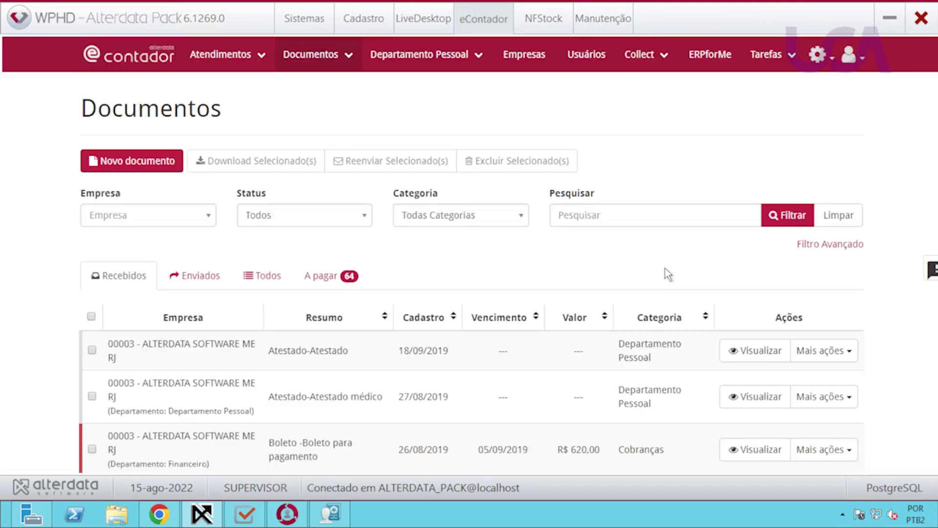
scroll(633, 285, "down", 3)
scroll(616, 295, "up", 1)
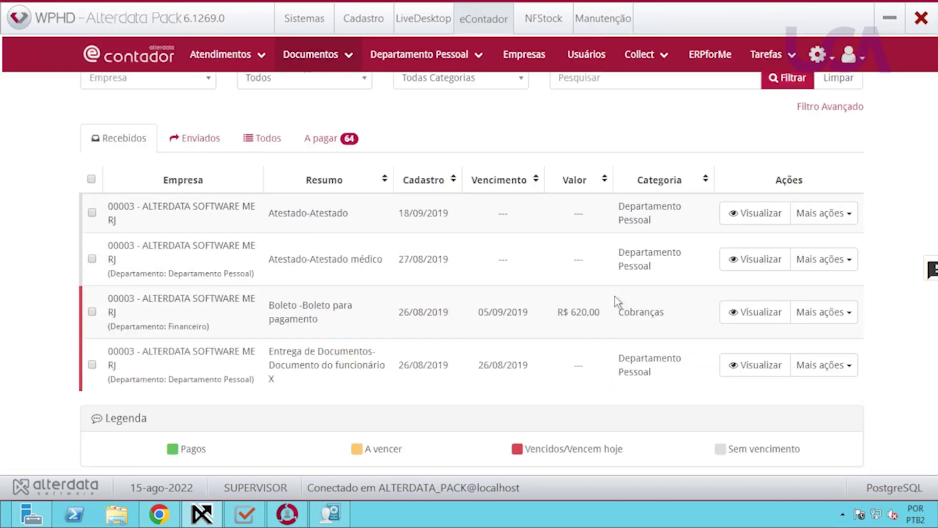
scroll(615, 296, "up", 3)
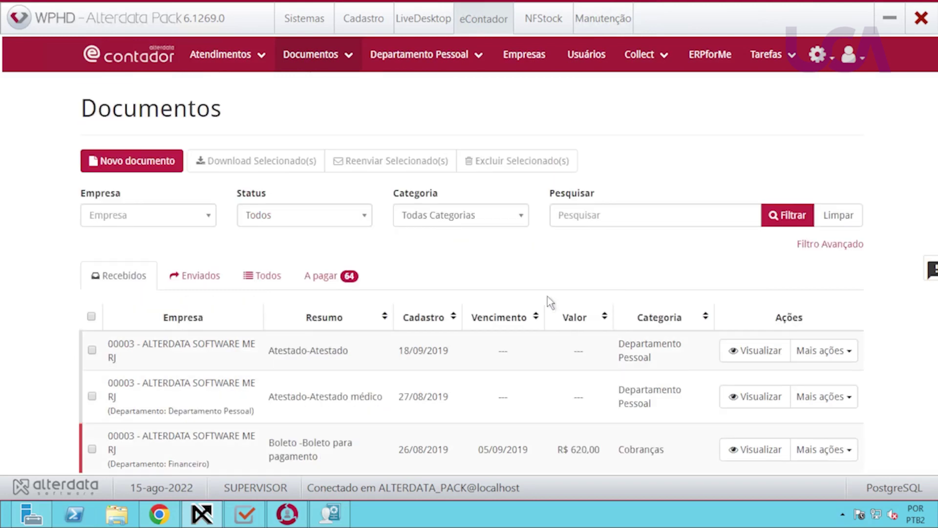
Switch to the Enviados tab to view sent Folha de Pagamento documents for company 00001.
left_click(185, 288)
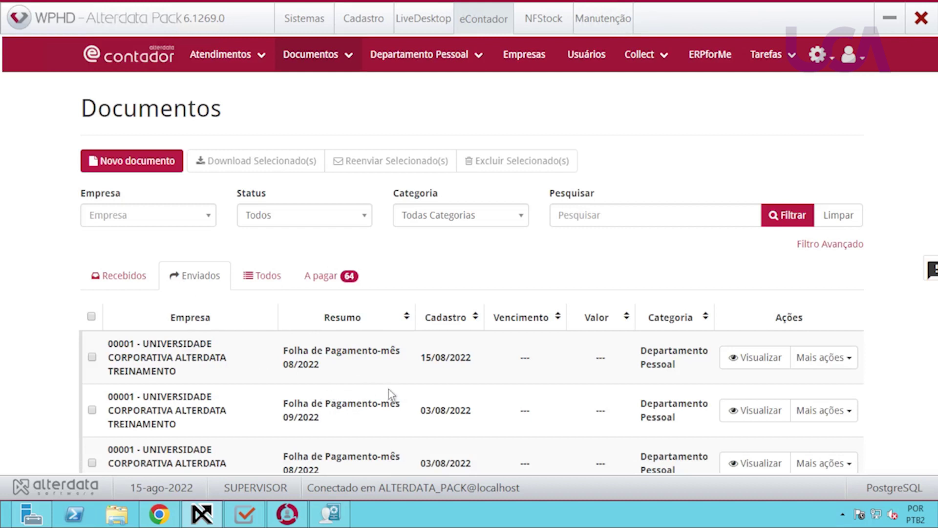
scroll(388, 388, "down", 1)
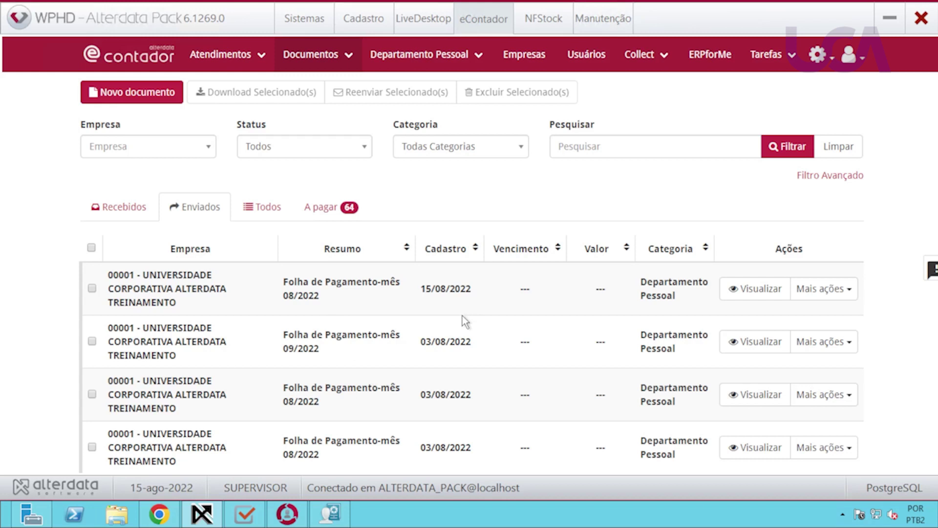
In Departamento Pessoal, open the company records to check the report e-mail recipients.
left_click(329, 513)
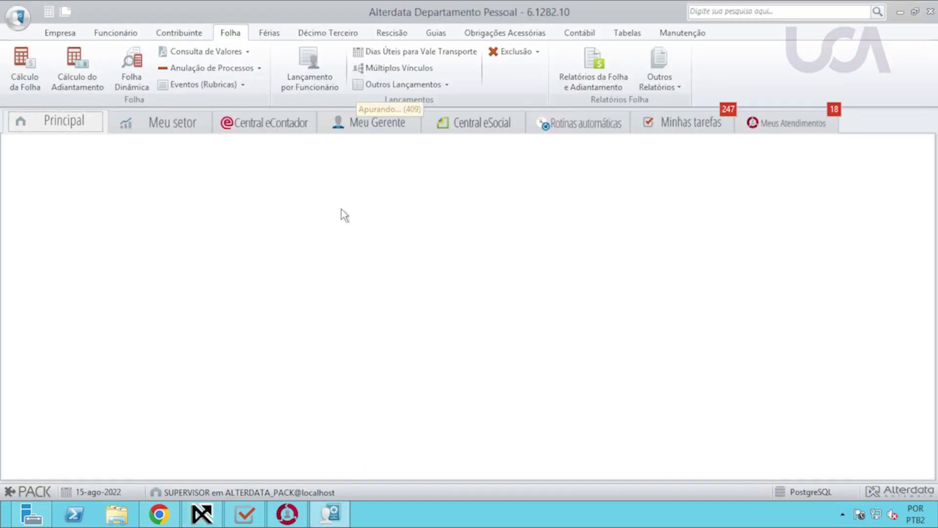
left_click(593, 69)
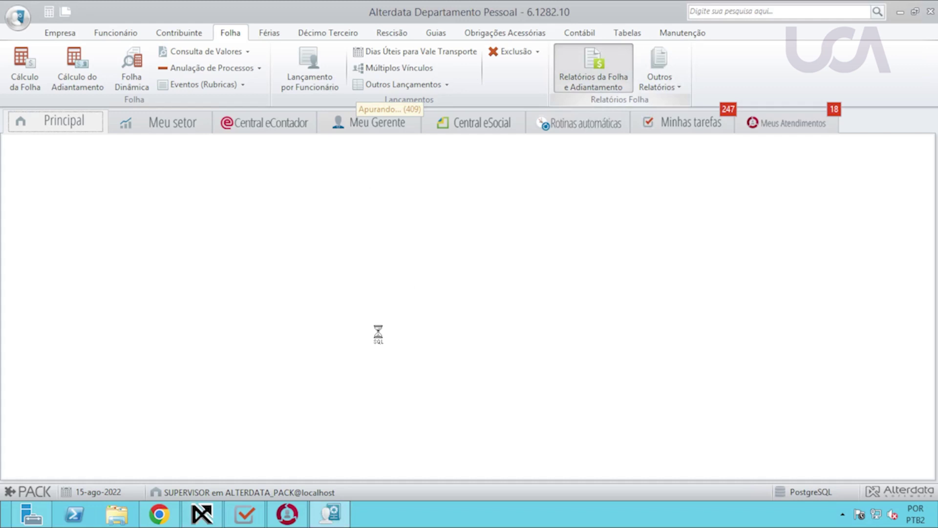
key("alt+Tab")
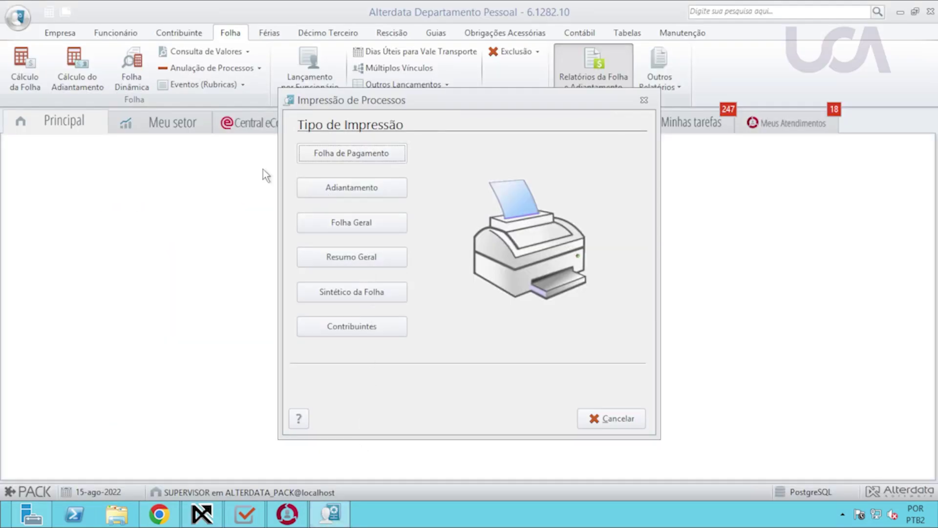
key("Escape")
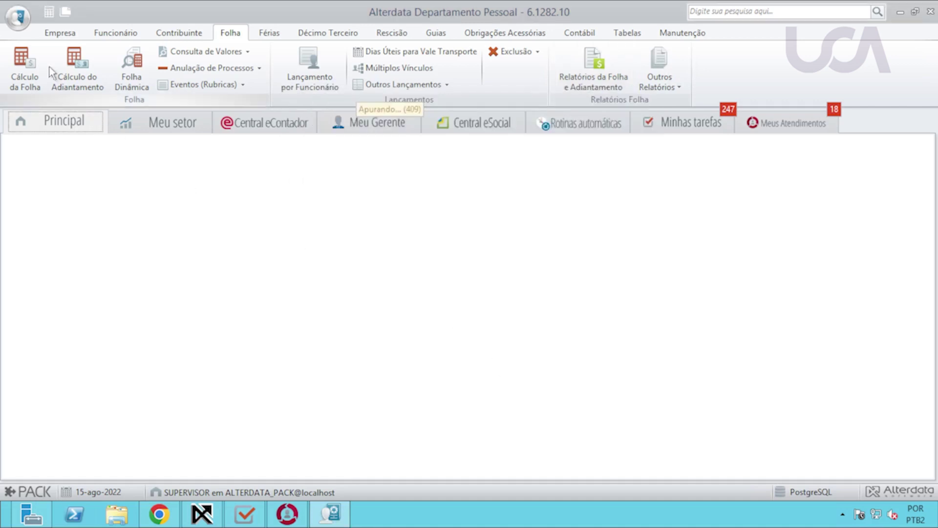
left_click(55, 35)
left_click(24, 66)
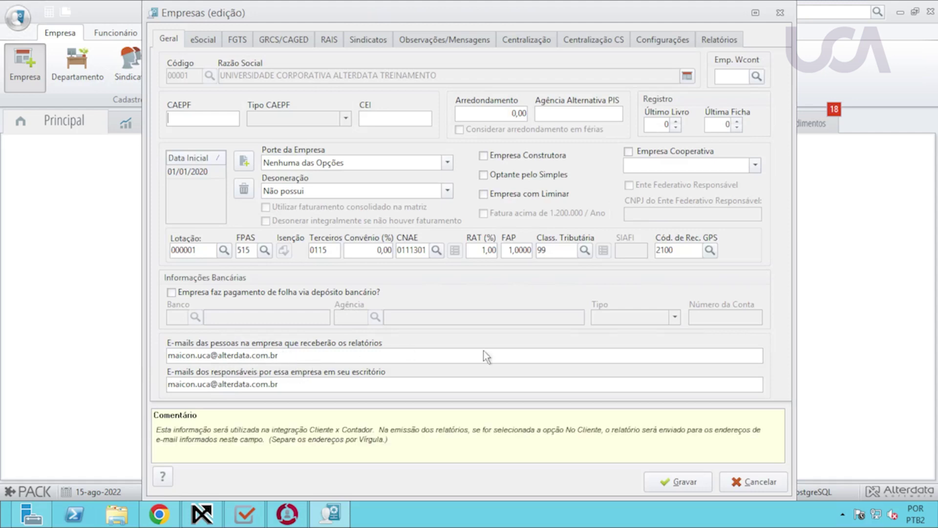
Close the company records, decline the RAIS assistant, and open Relatórios da Folha e Adiantamento.
left_click(753, 482)
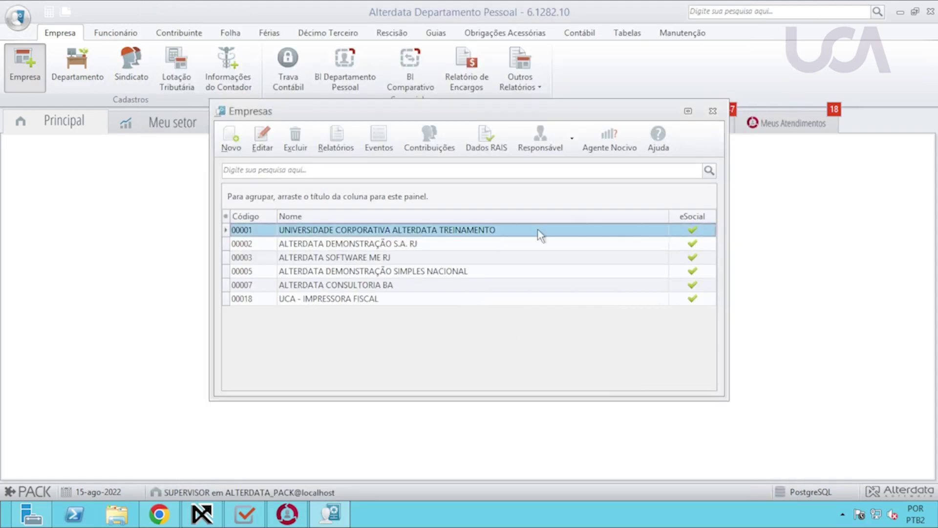
left_click(712, 111)
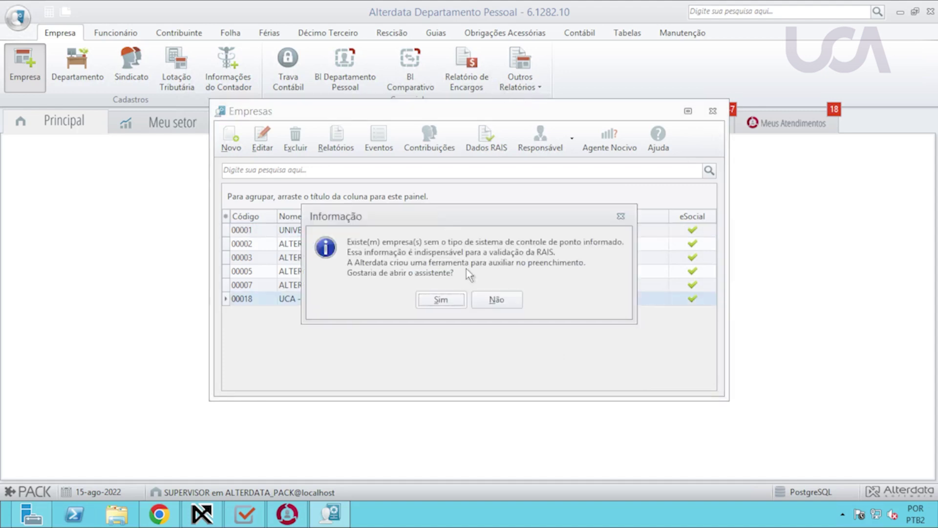
left_click(499, 303)
left_click(231, 33)
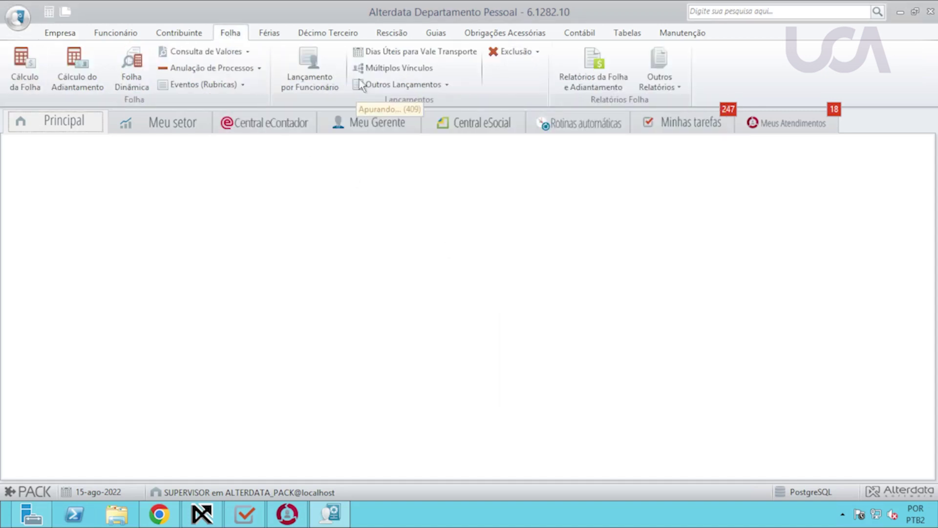
left_click(605, 90)
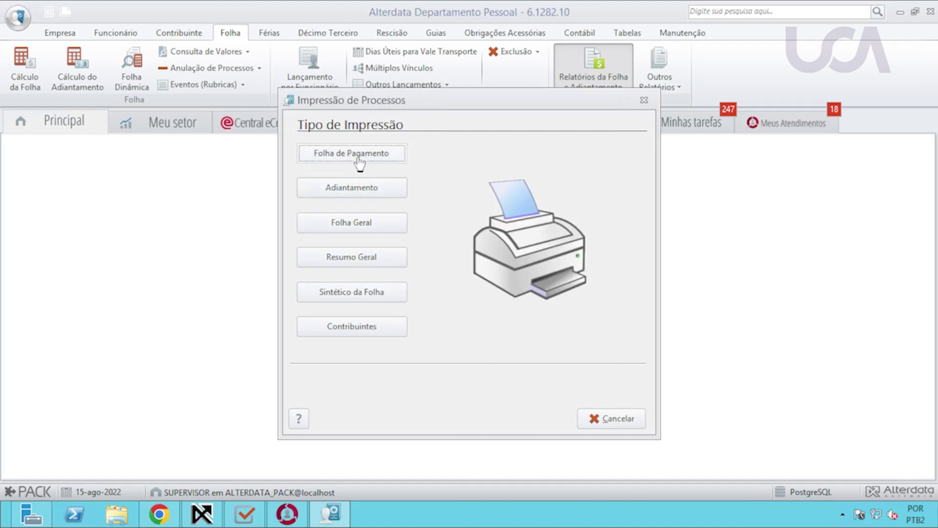
Choose the Folha de Pagamento > Folha report for company 00001 and open its Compartilhar settings.
left_click(366, 158)
left_click(426, 171)
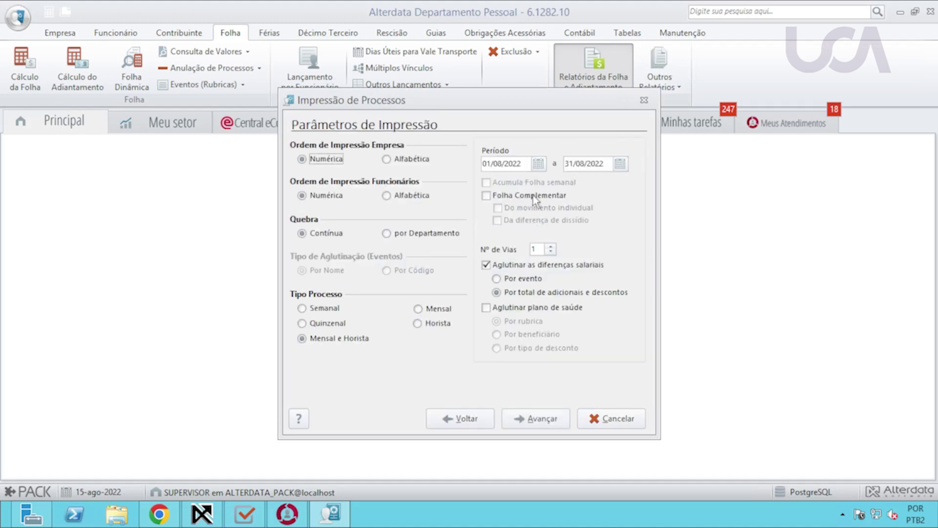
type("1")
key("Return")
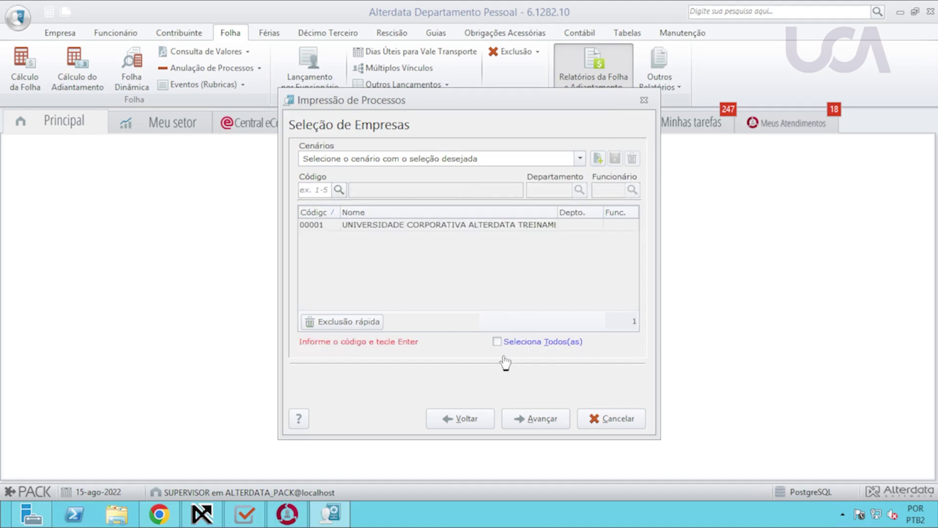
left_click(547, 419)
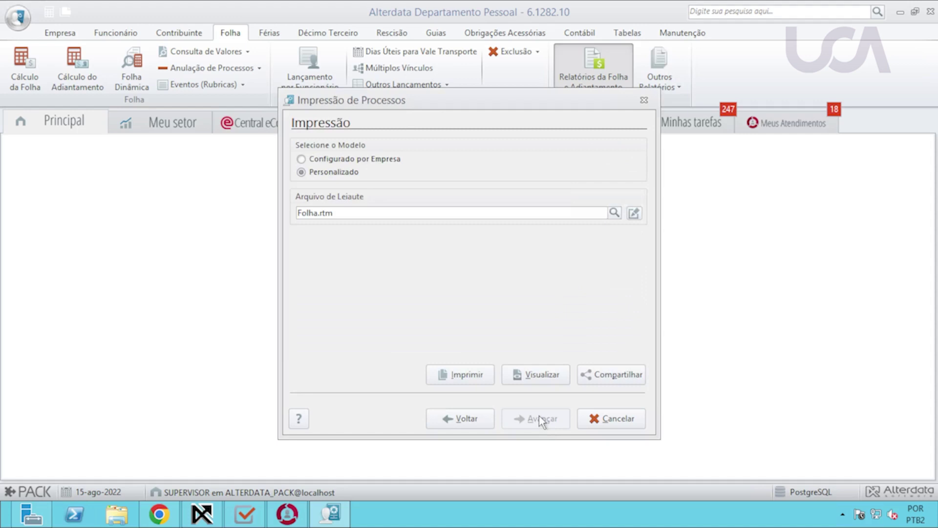
left_click(610, 381)
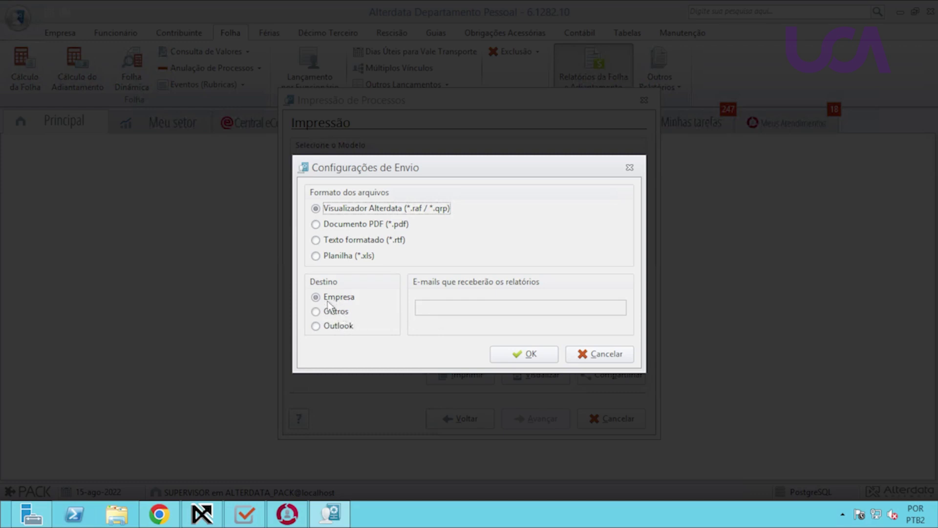
Send the payroll report as a PDF document to the company destination.
left_click(342, 300)
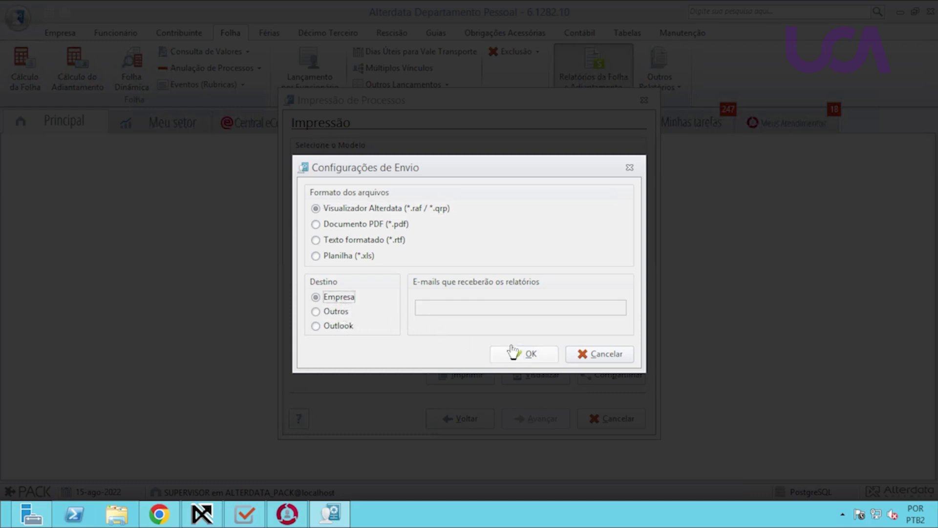
left_click(405, 225)
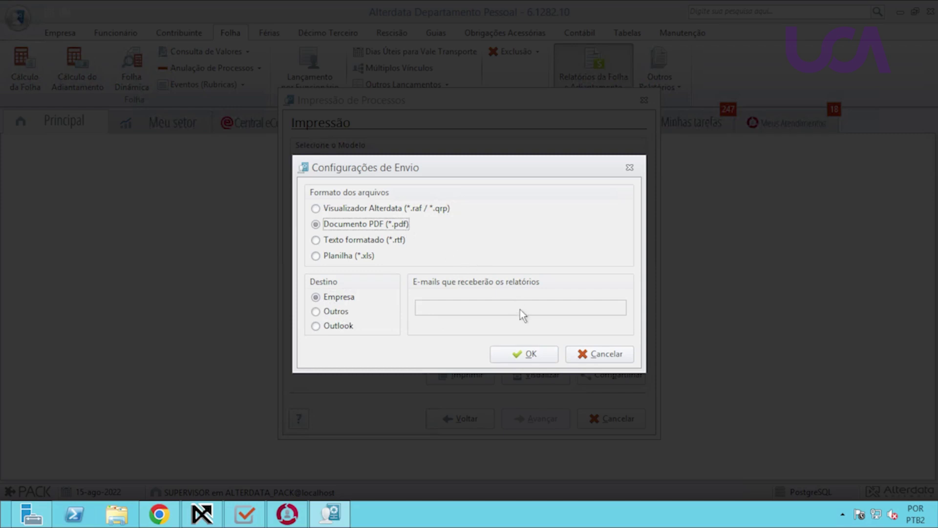
left_click(528, 354)
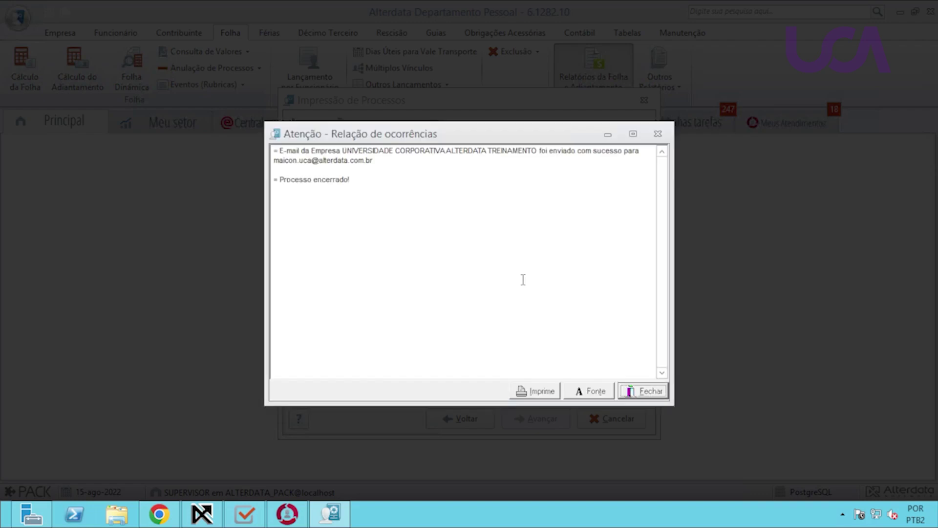
Check the sending log for the e-mail confirmation and recipient address, then close it.
left_click_drag(278, 151, 352, 153)
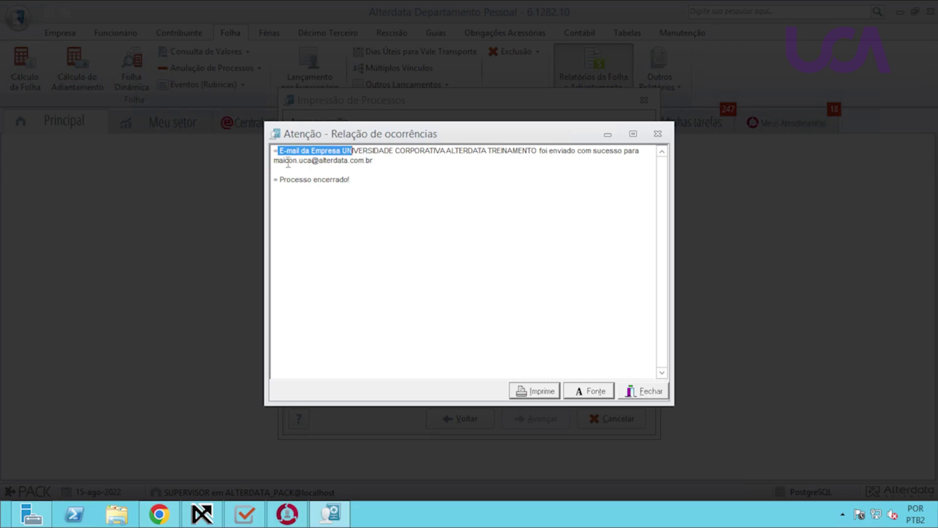
left_click_drag(283, 161, 364, 161)
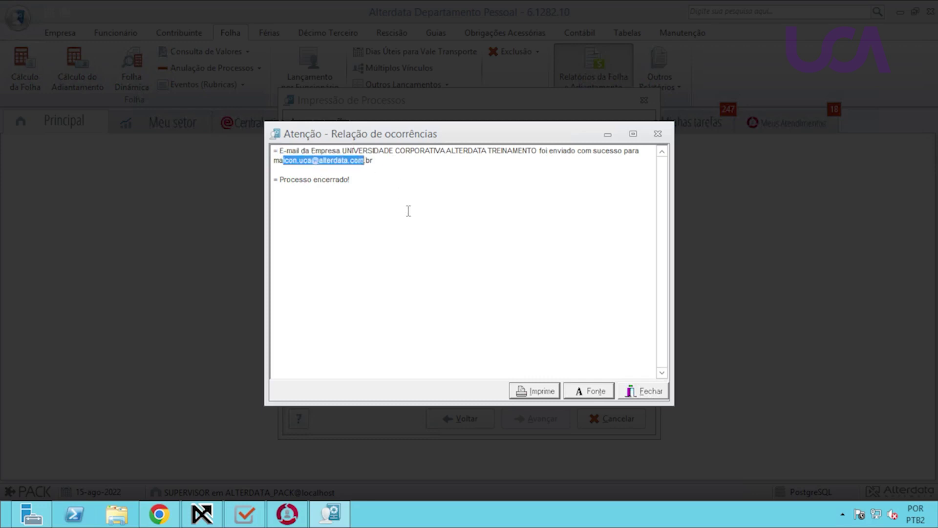
left_click(638, 390)
Dismiss Impressão de Processos and filter WPHD's Enviados list to show the 15/08/2022 payroll report.
left_click(611, 419)
left_click(202, 514)
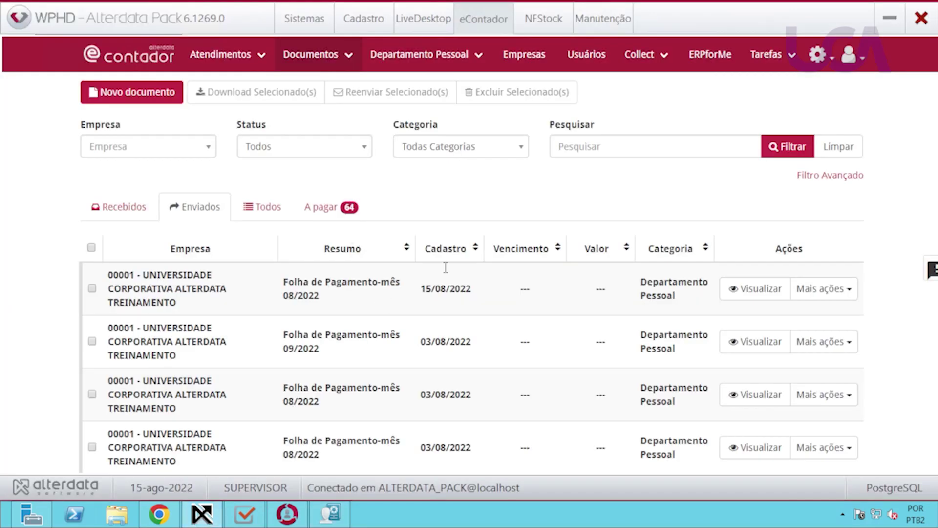
left_click(773, 155)
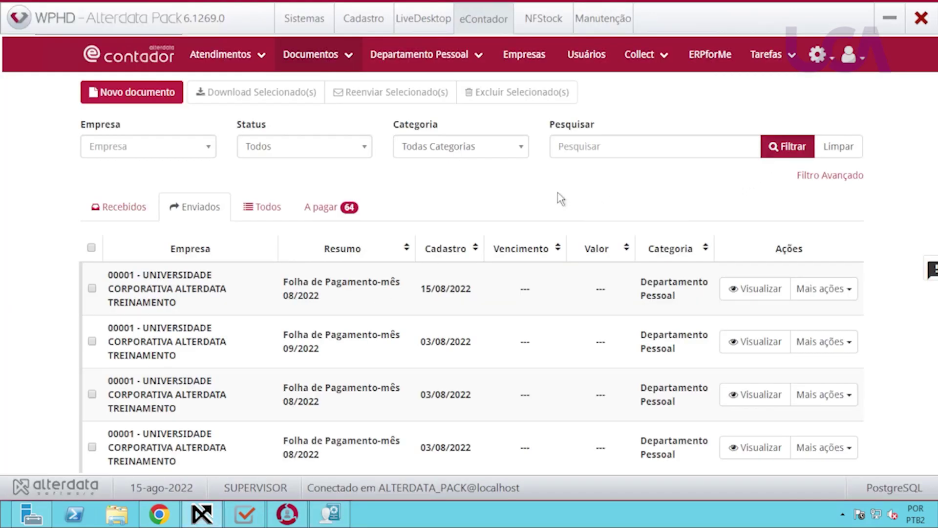
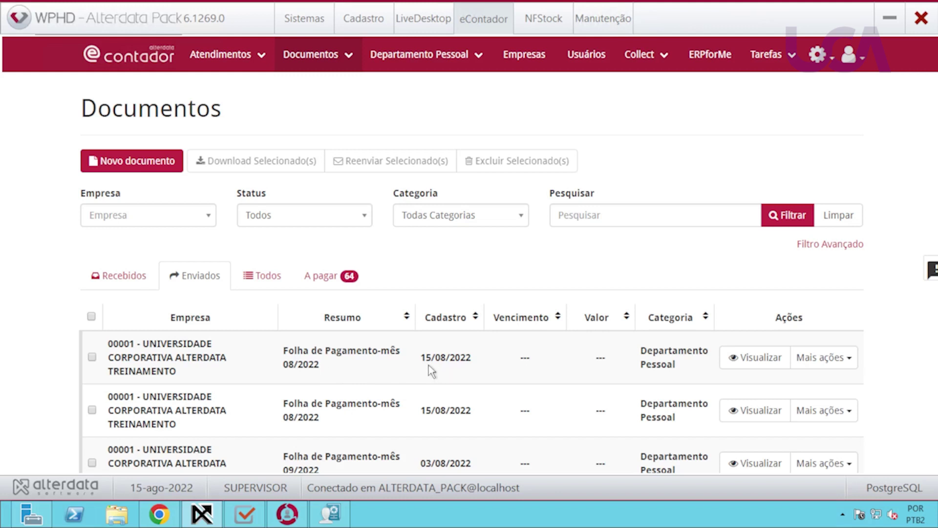
View the sent Folha de Pagamento-mês 08/2022 document's file 44662289, then switch to eContador in Chrome.
scroll(412, 363, "down", 1)
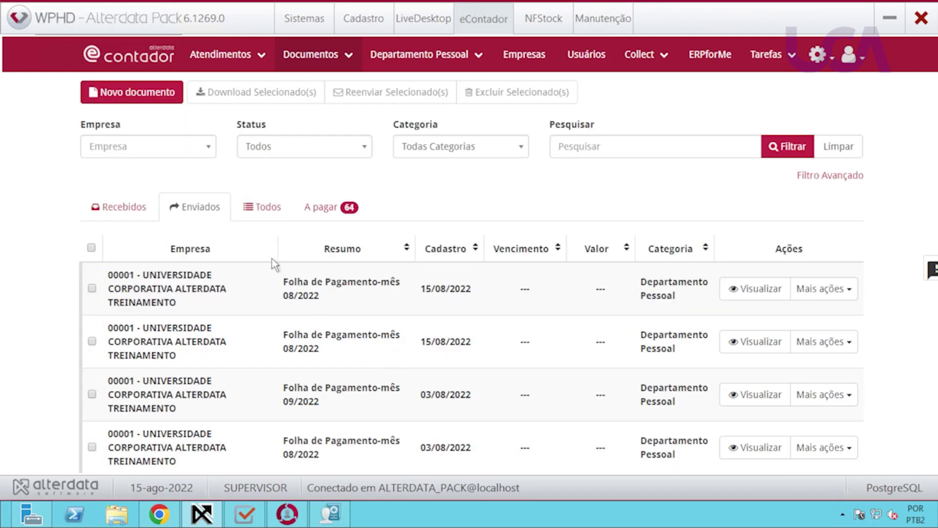
left_click(747, 293)
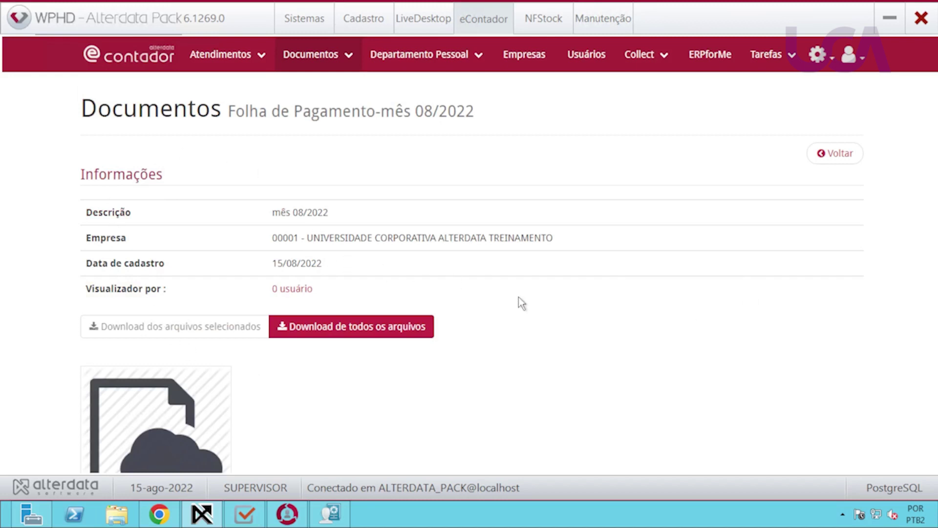
scroll(520, 300, "down", 2)
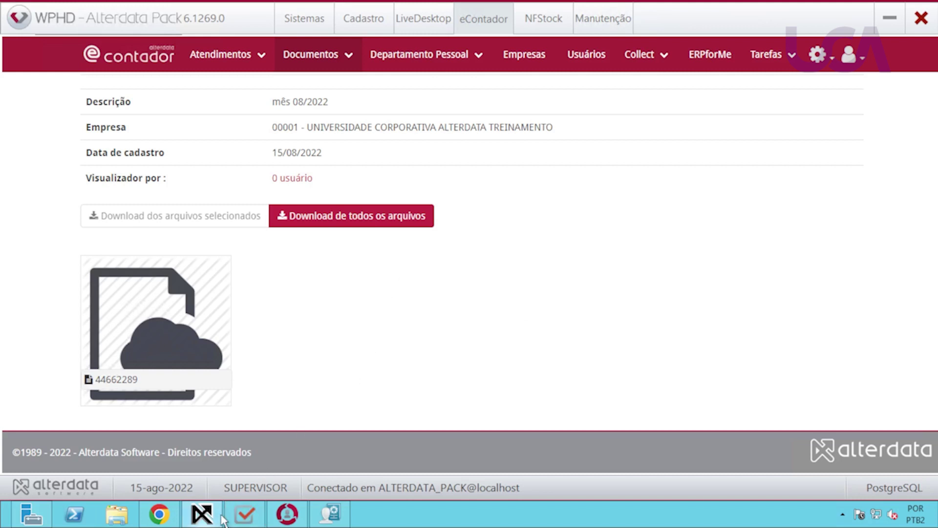
left_click(160, 514)
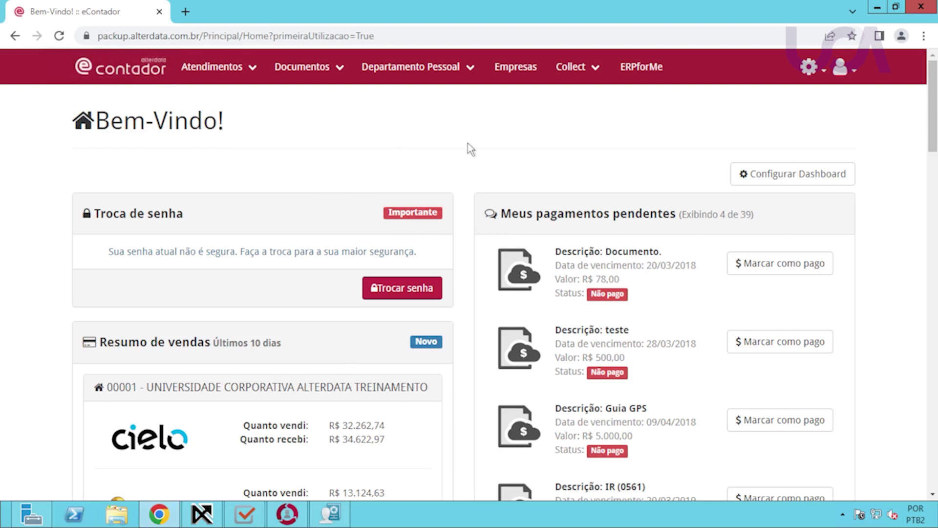
Check the client profile, reload the eContador Home, and scroll down to the Férias dobrando list.
left_click(841, 67)
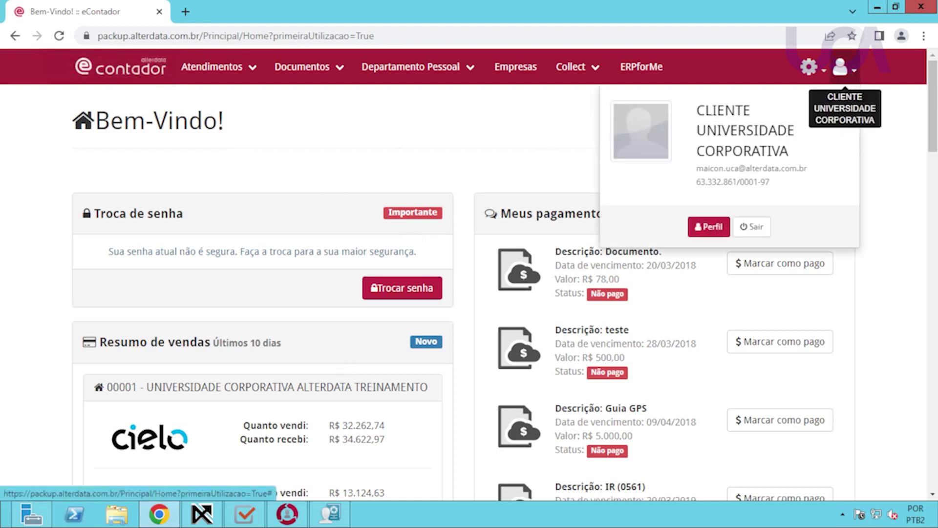
left_click(471, 148)
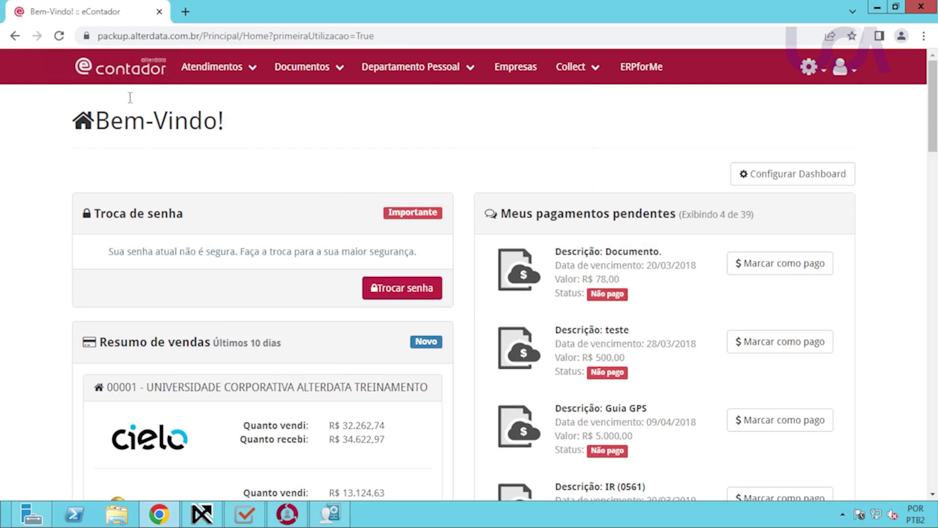
left_click(122, 68)
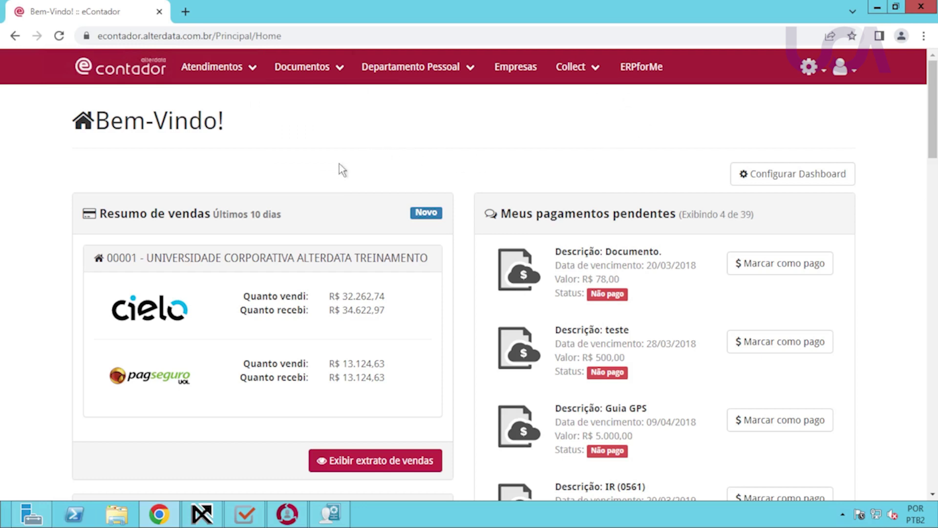
scroll(332, 169, "down", 1)
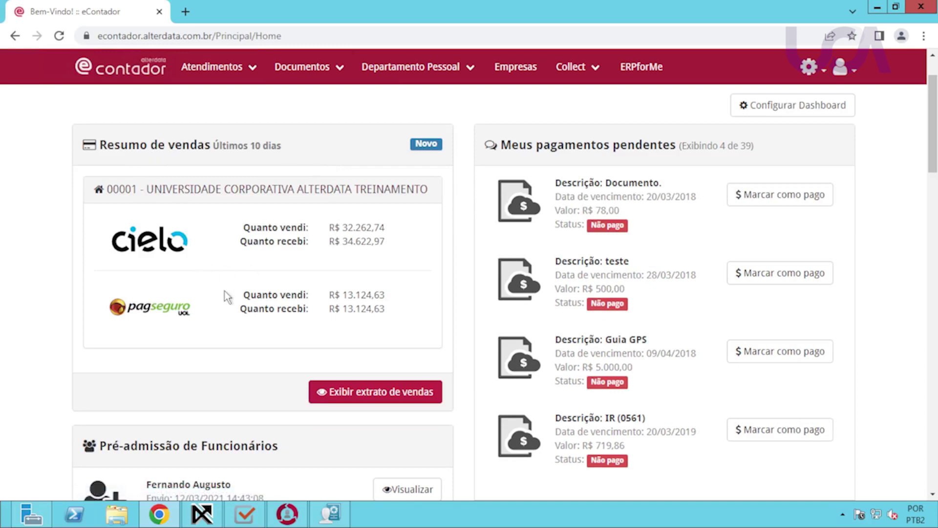
scroll(226, 298, "down", 1)
scroll(221, 320, "down", 3)
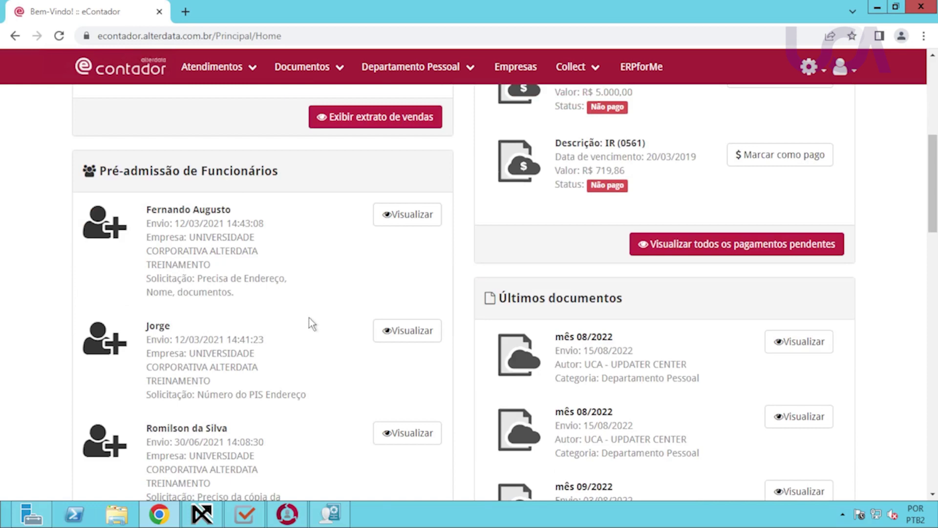
scroll(323, 334, "down", 3)
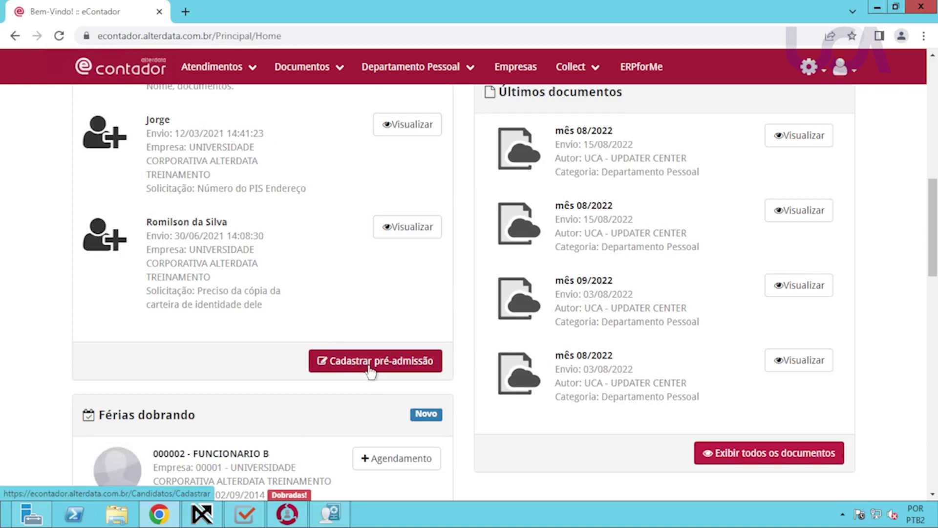
scroll(331, 373, "down", 3)
scroll(327, 373, "down", 1)
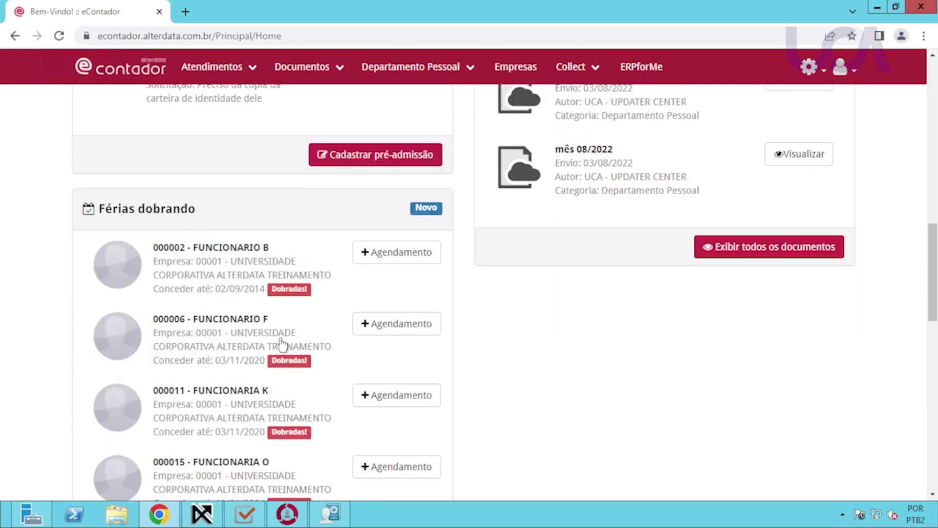
scroll(282, 343, "down", 1)
Try FUNCIONARIO B's vacation schedule, then try adding a parecer to the first open service request.
left_click(415, 195)
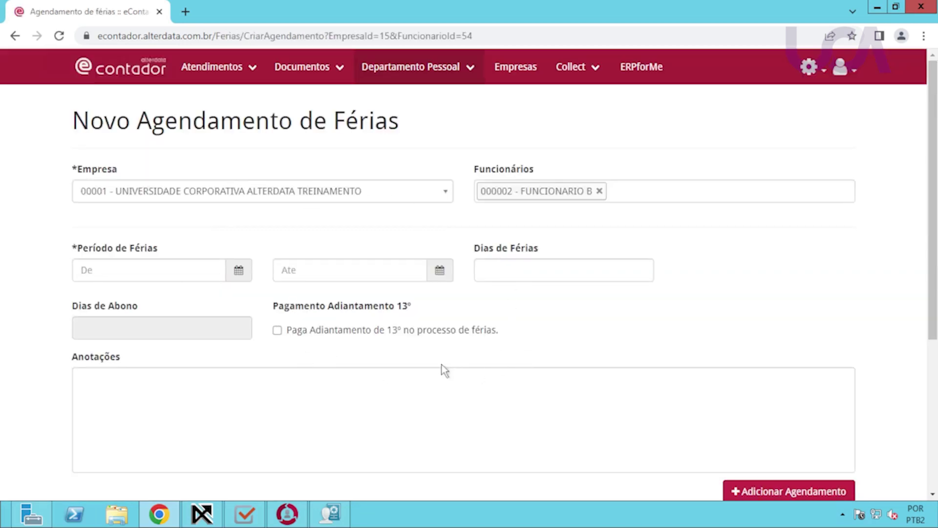
left_click(15, 36)
scroll(404, 341, "down", 5)
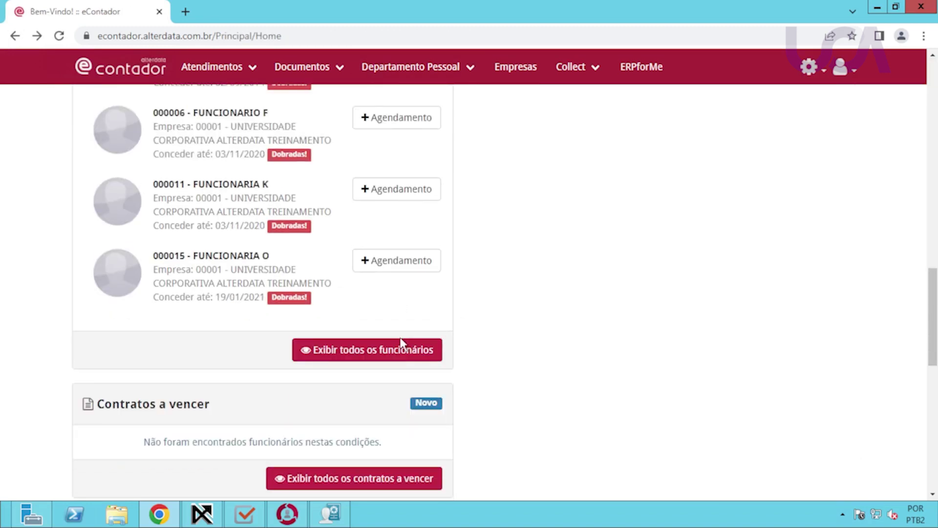
scroll(400, 349, "down", 5)
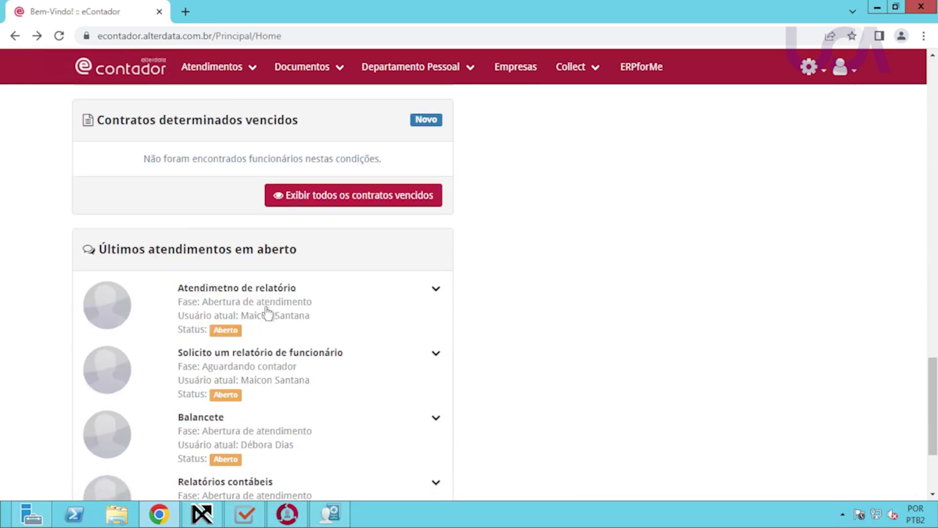
left_click(434, 292)
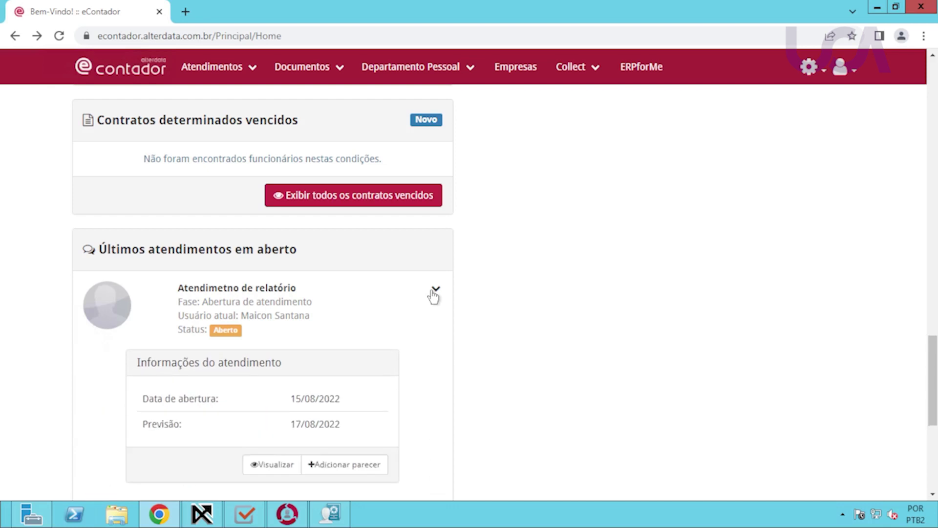
scroll(397, 362, "down", 1)
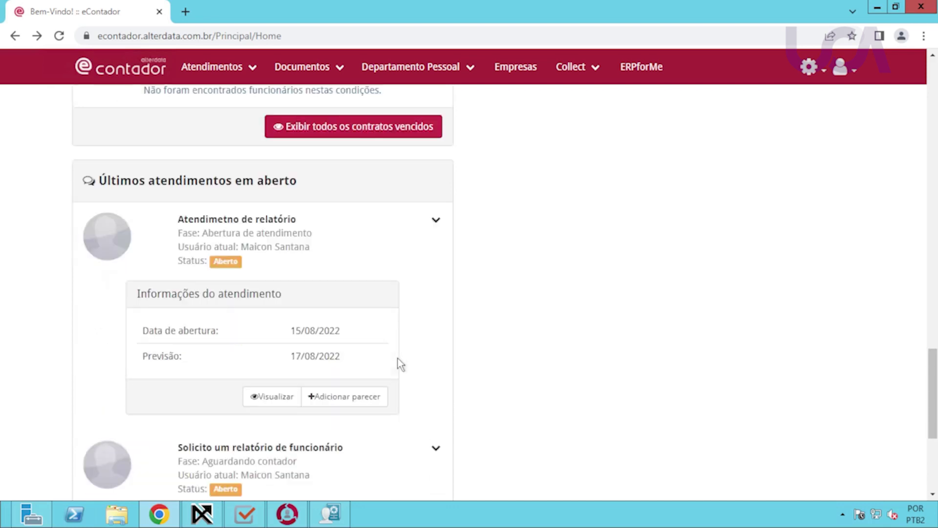
left_click(342, 400)
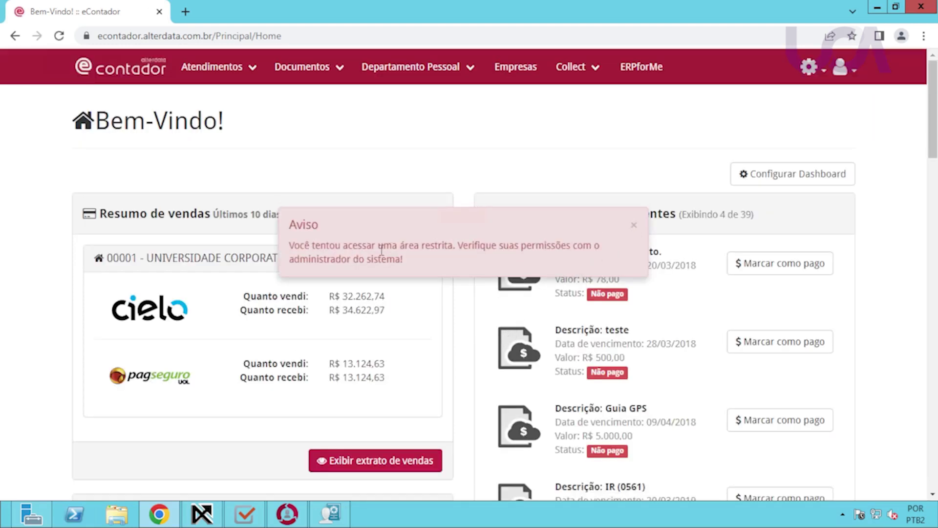
Dismiss the Aviso, view the latest Folha de Pagamento-mês 08/2022 document, then return to WPHD.
left_click(633, 226)
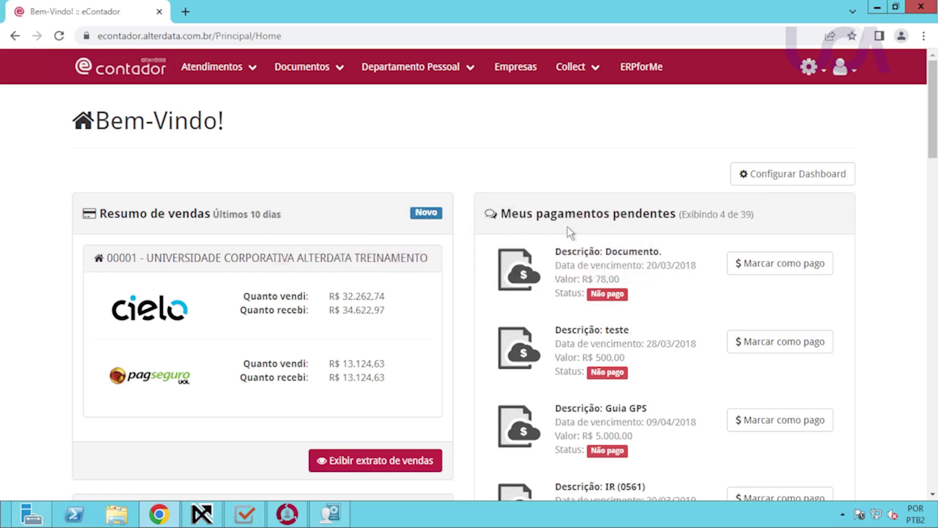
scroll(428, 319, "down", 1)
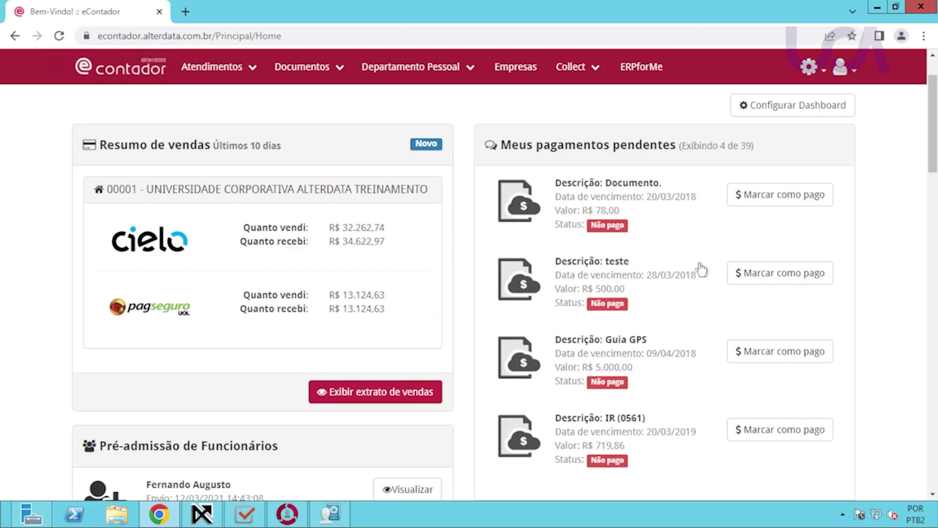
scroll(690, 297, "down", 1)
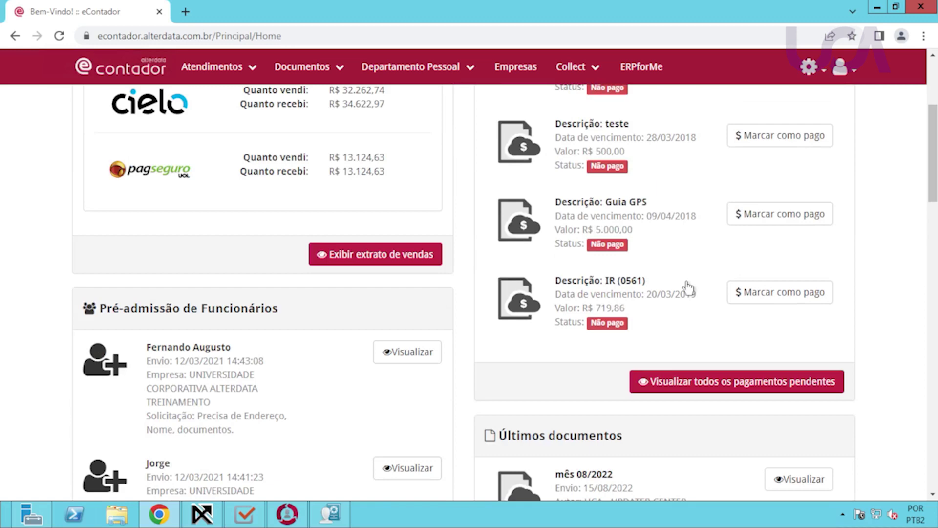
scroll(689, 288, "down", 4)
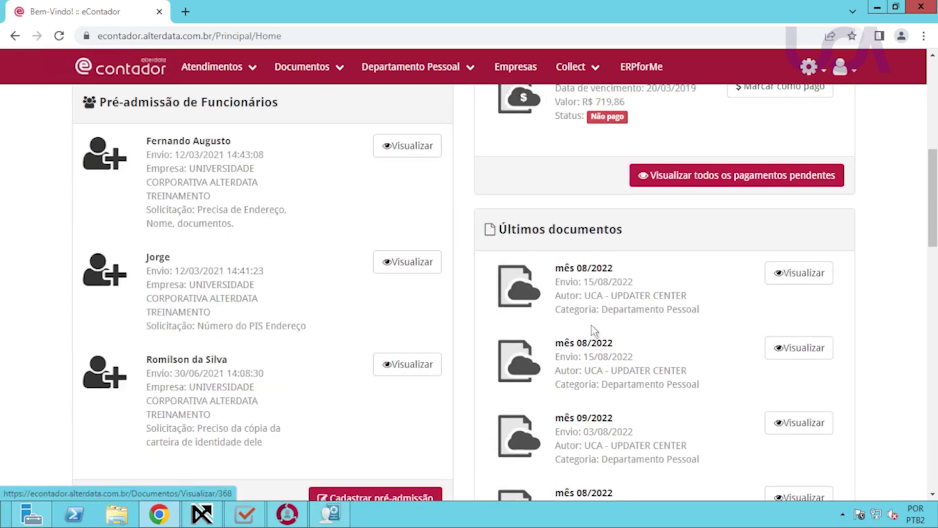
left_click(784, 280)
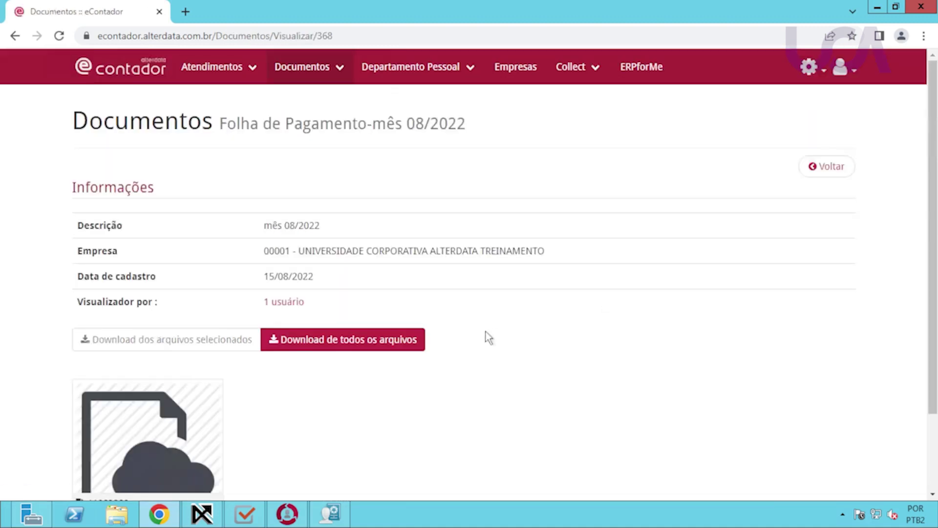
scroll(268, 403, "down", 2)
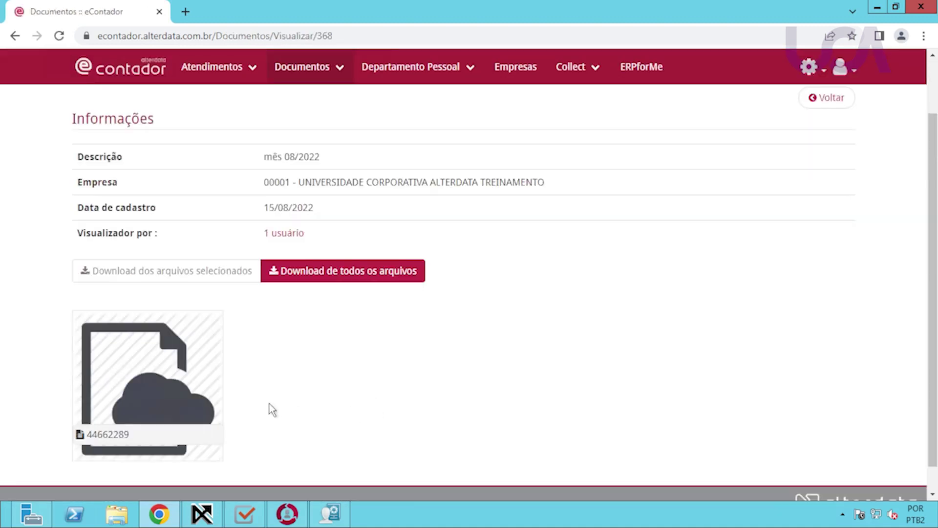
scroll(272, 415, "up", 1)
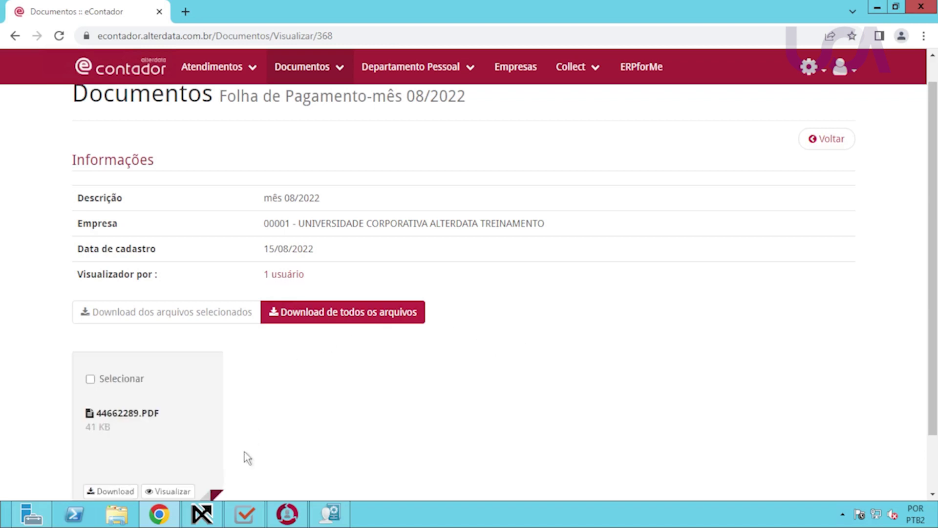
left_click(202, 514)
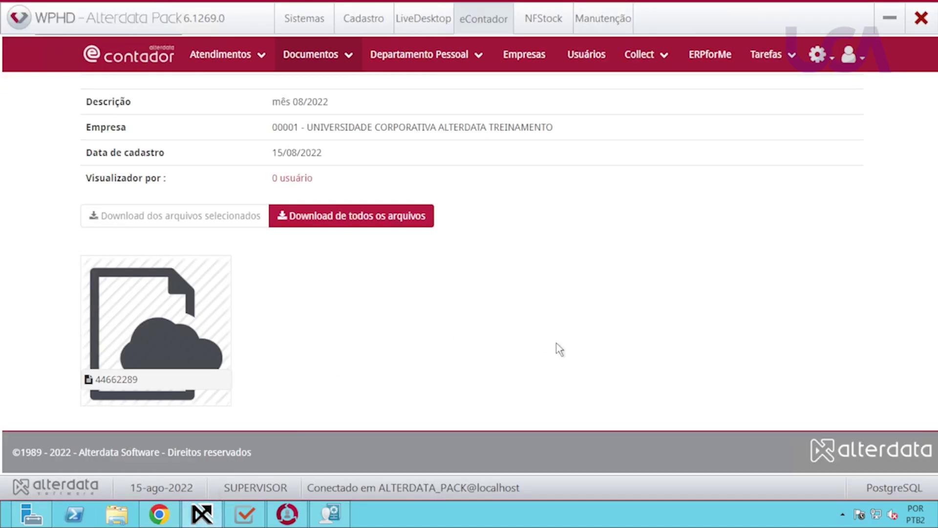
Go to Documentos > Documentos Gerais and check the first row's Mais ações menu.
scroll(535, 292, "up", 2)
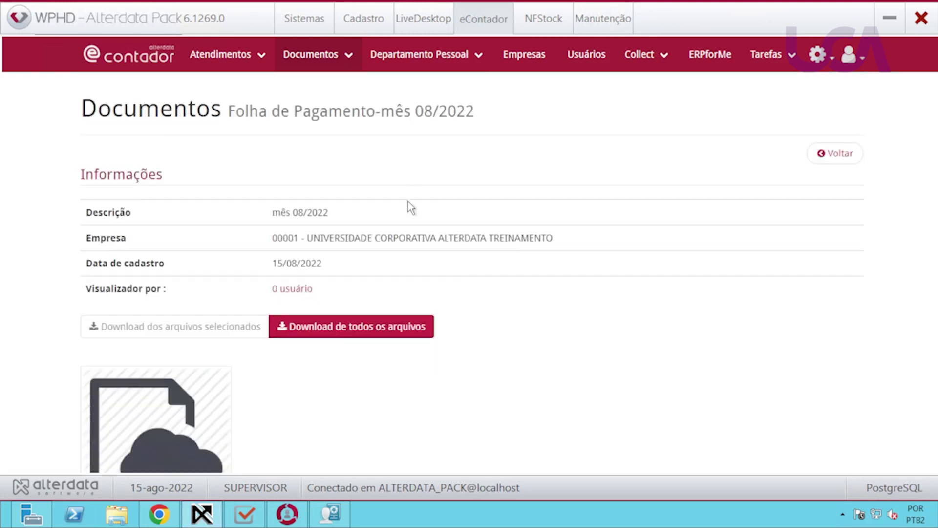
left_click(321, 64)
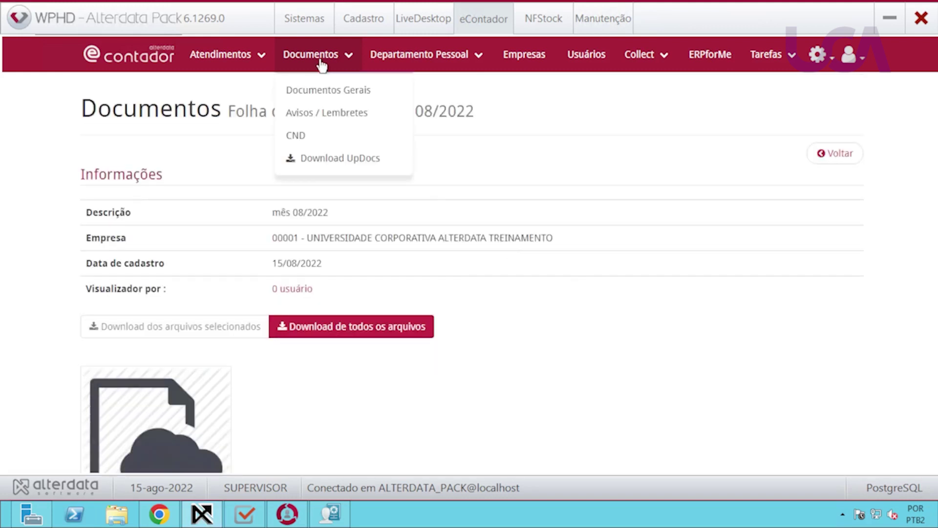
left_click(337, 95)
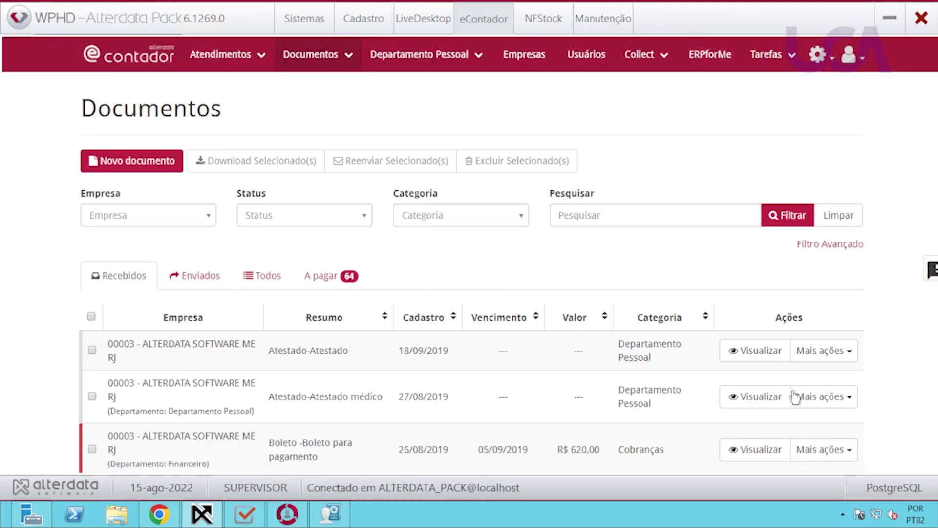
left_click(850, 364)
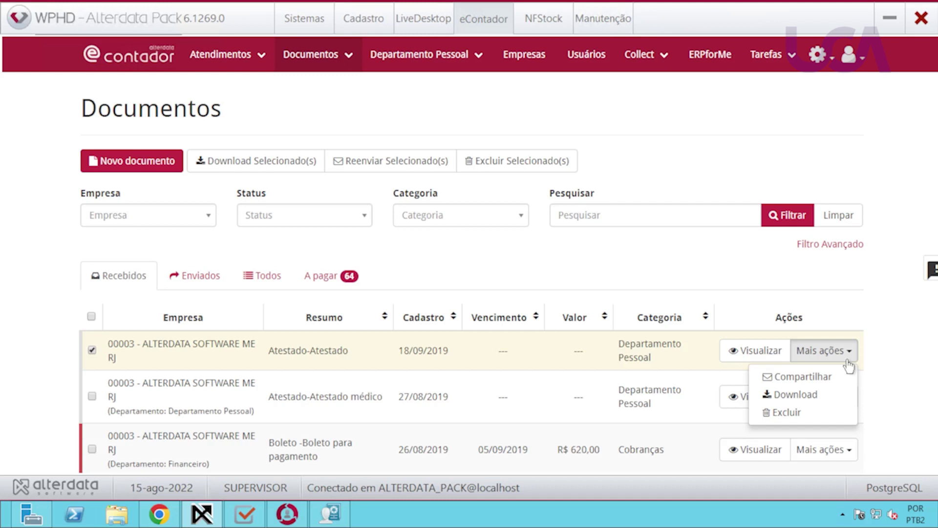
left_click(532, 245)
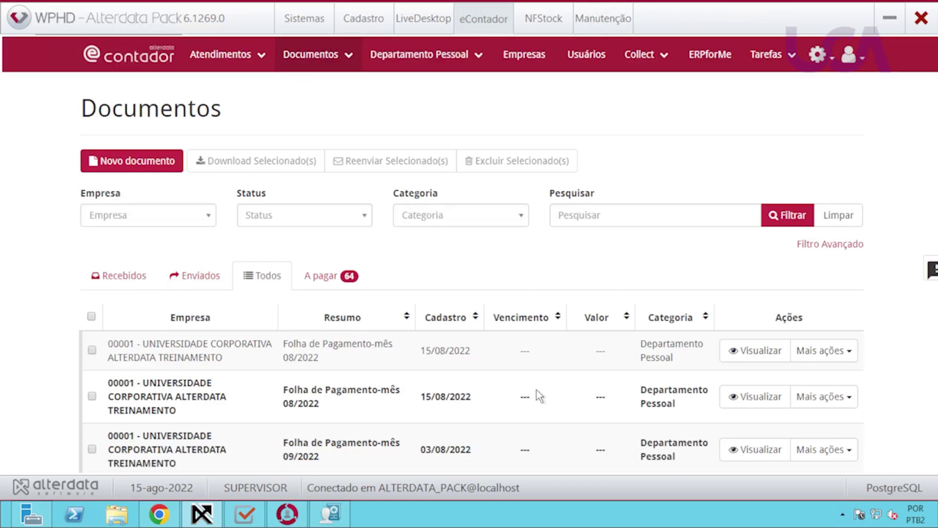
scroll(538, 394, "down", 1)
scroll(531, 393, "down", 4)
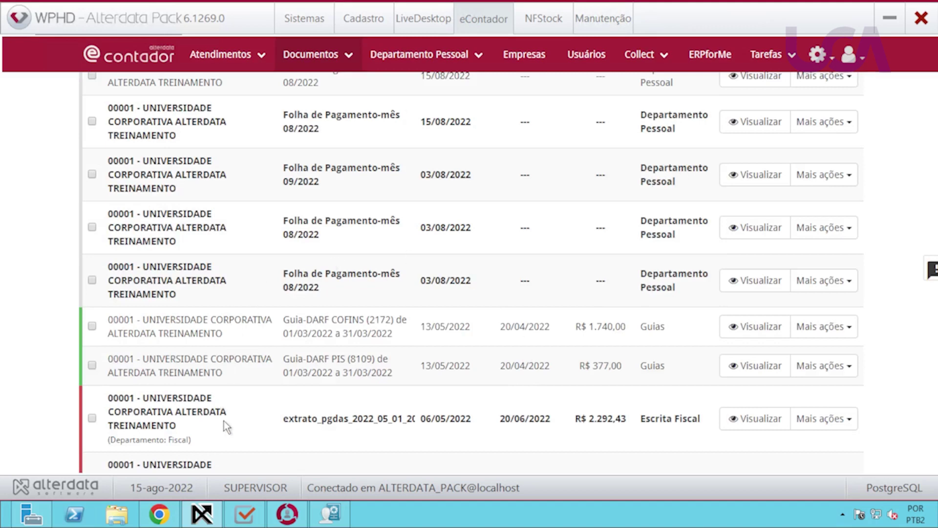
scroll(248, 413, "down", 3)
scroll(249, 412, "down", 1)
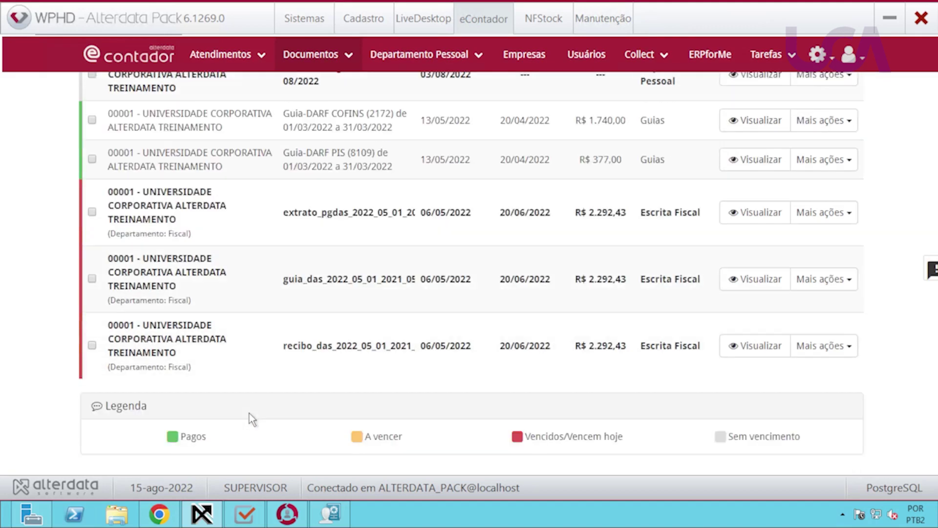
scroll(250, 413, "up", 3)
left_click(562, 257)
left_click(844, 260)
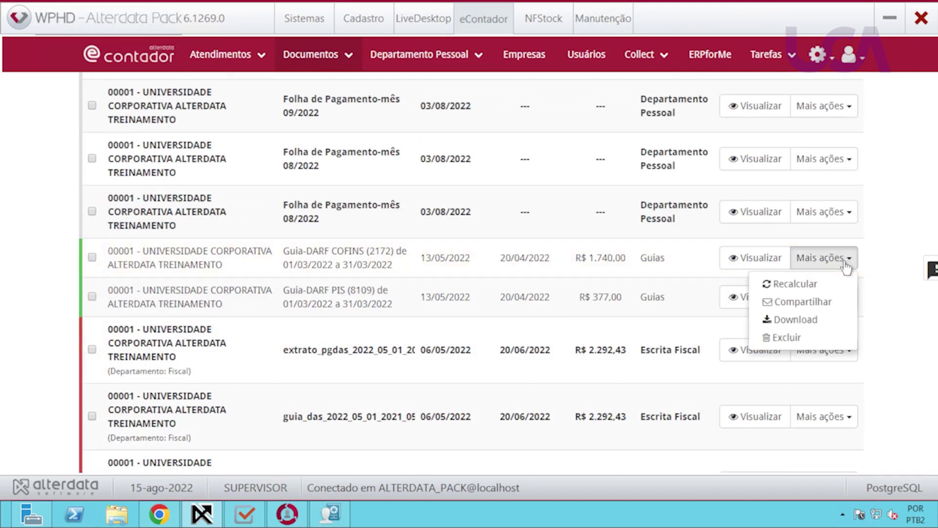
left_click(801, 284)
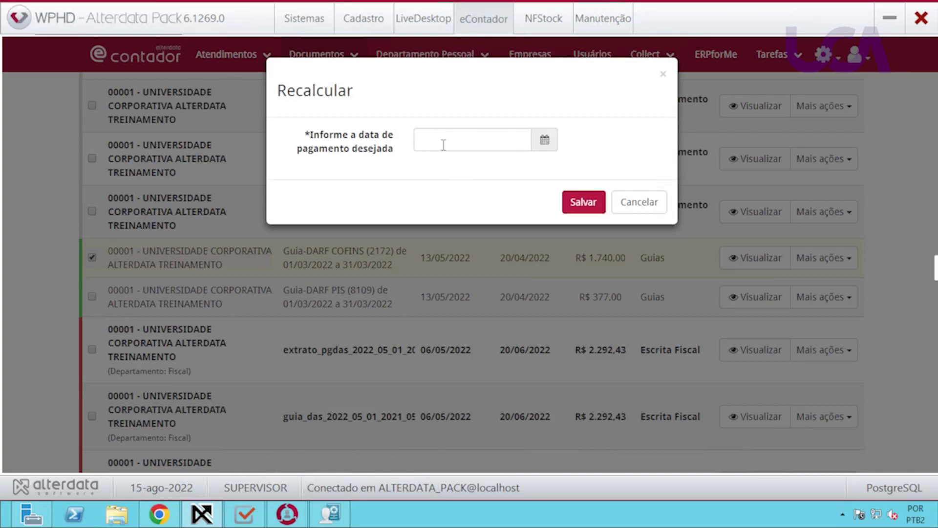
left_click(639, 202)
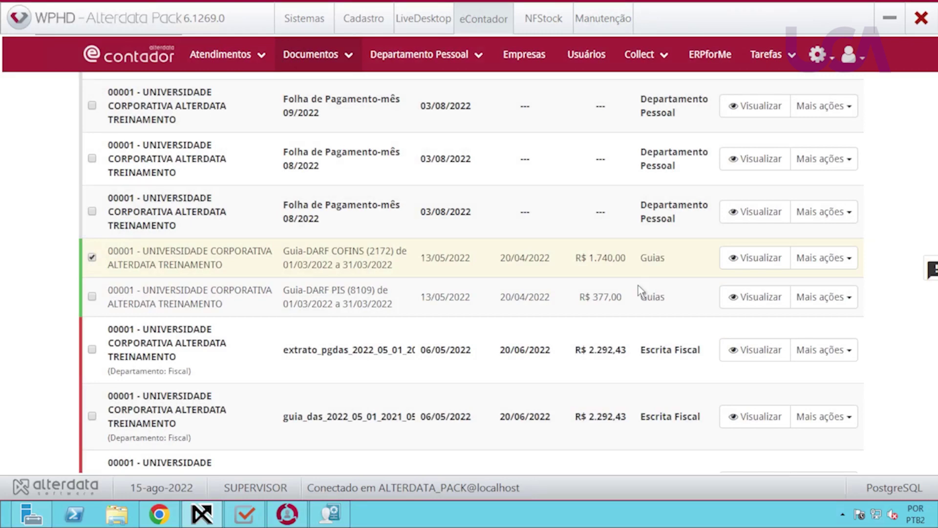
scroll(578, 310, "up", 4)
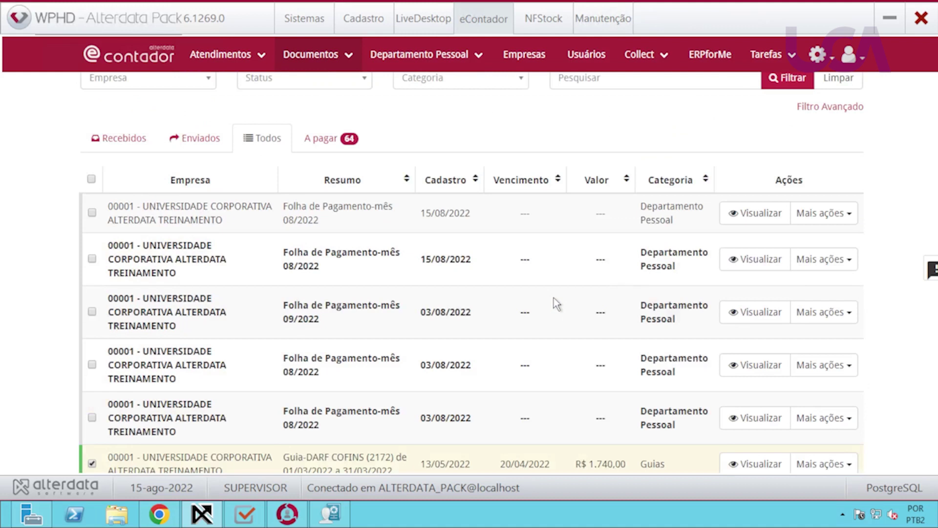
scroll(547, 295, "up", 2)
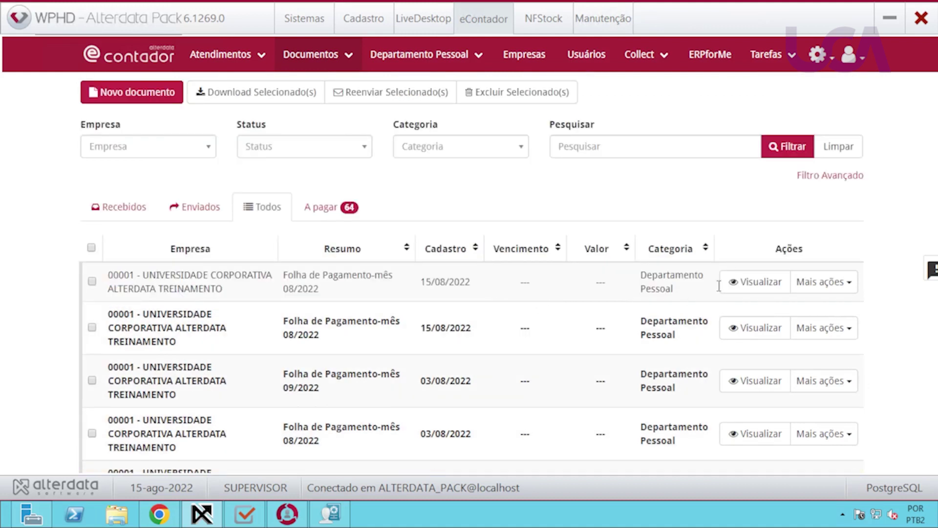
Filter the documents list to the A pagar tab, then switch to eContador in Chrome.
left_click(325, 211)
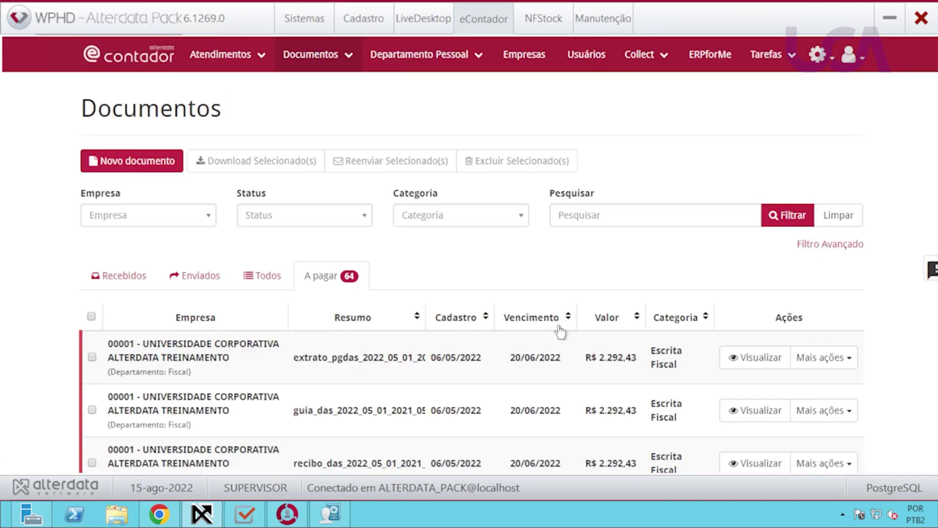
scroll(558, 341, "down", 1)
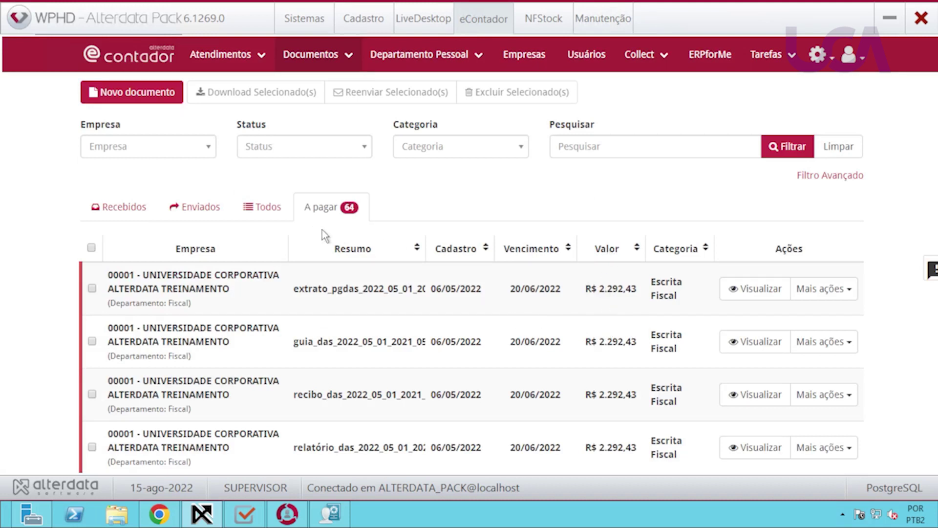
scroll(566, 316, "down", 1)
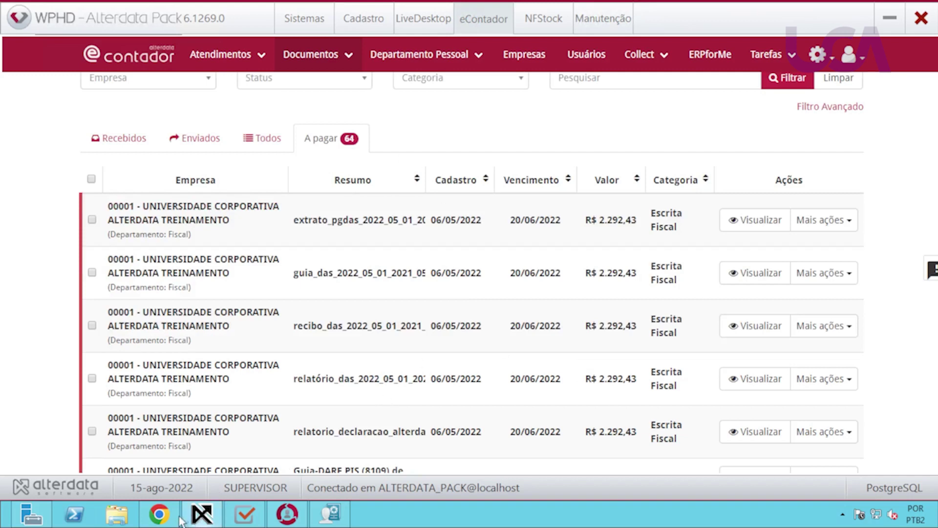
left_click(159, 514)
scroll(498, 356, "up", 1)
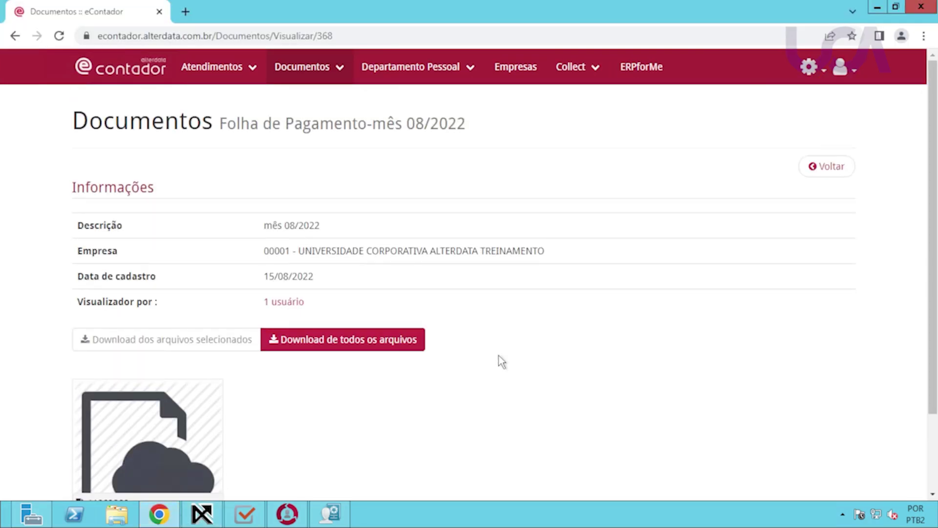
From eContador Home, mark the first pending 'Documento.' payment as paid, then return to WPHD.
left_click(811, 171)
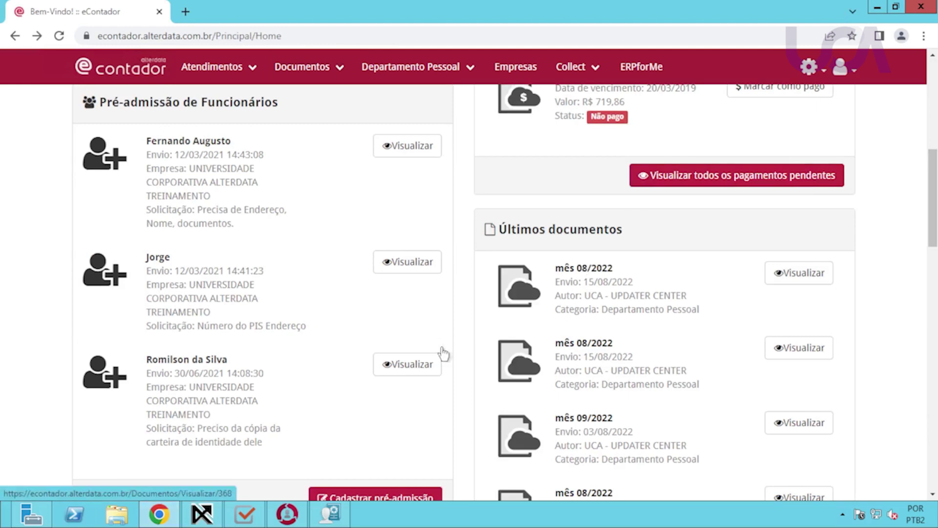
scroll(691, 359, "up", 7)
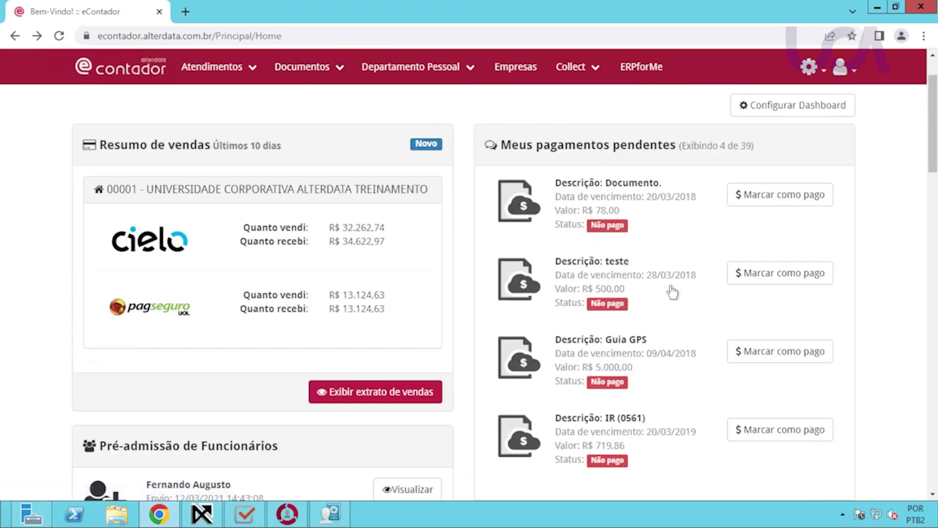
left_click(782, 197)
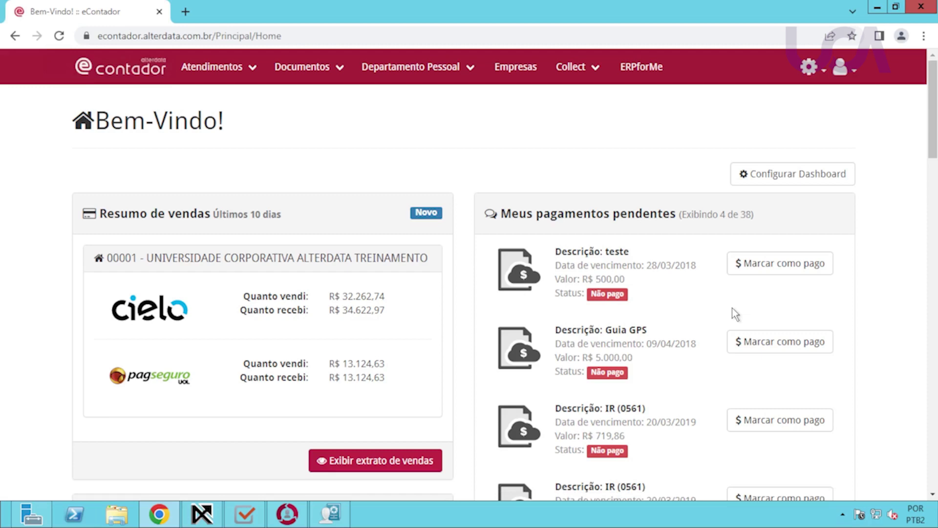
scroll(669, 316, "down", 3)
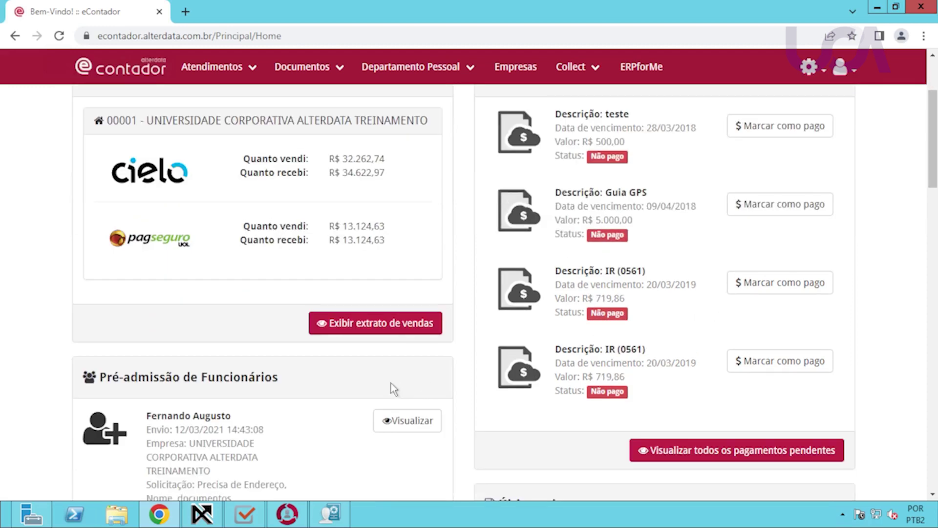
scroll(335, 381, "down", 3)
left_click(202, 514)
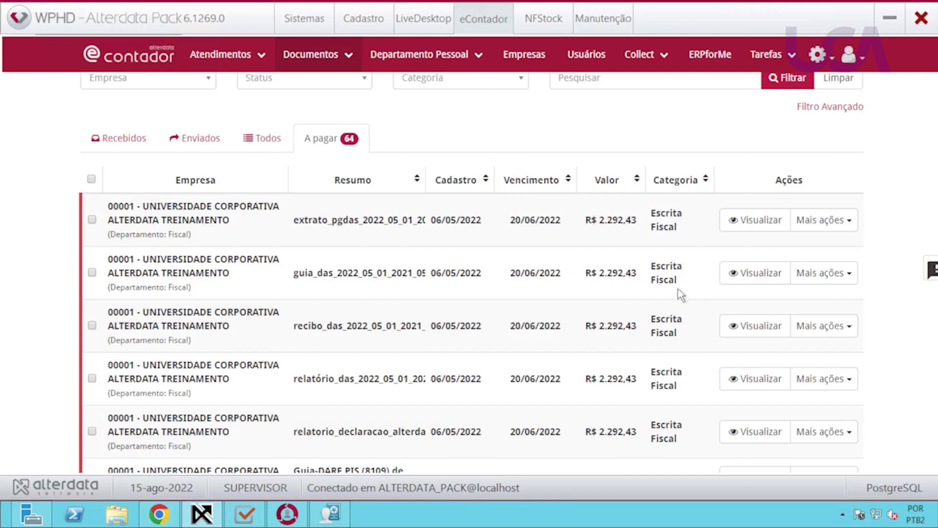
scroll(855, 303, "down", 10)
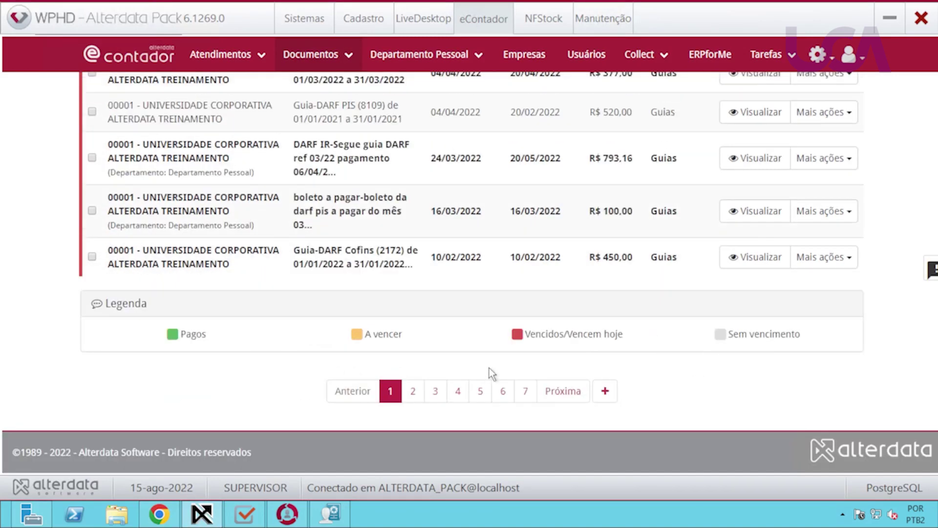
scroll(740, 348, "up", 10)
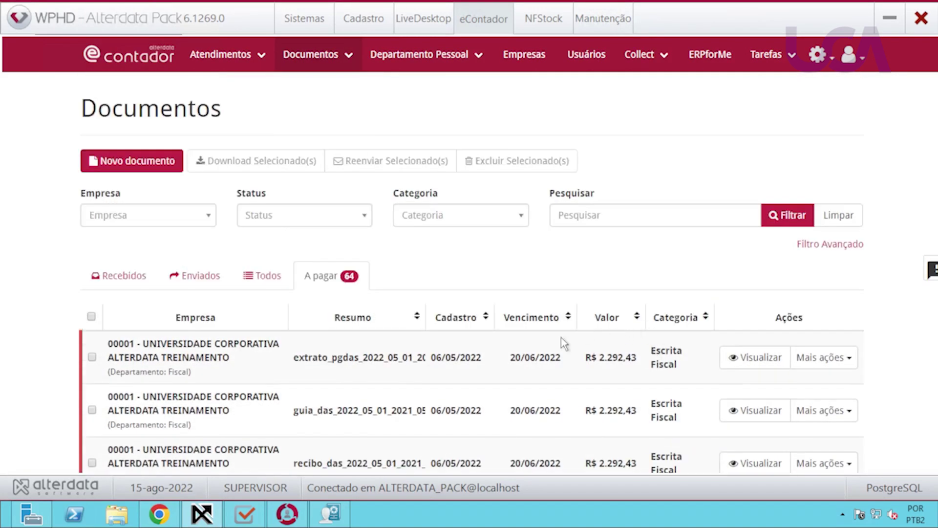
left_click(92, 356)
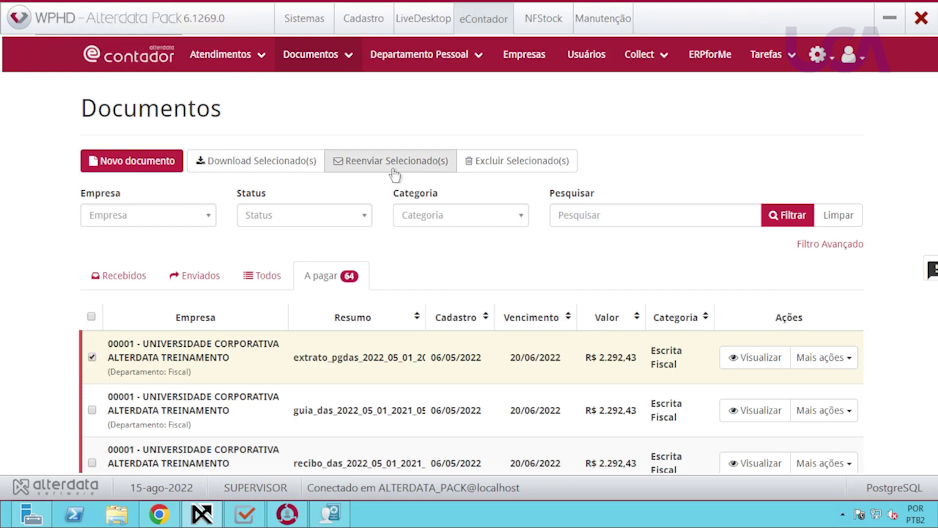
left_click(843, 361)
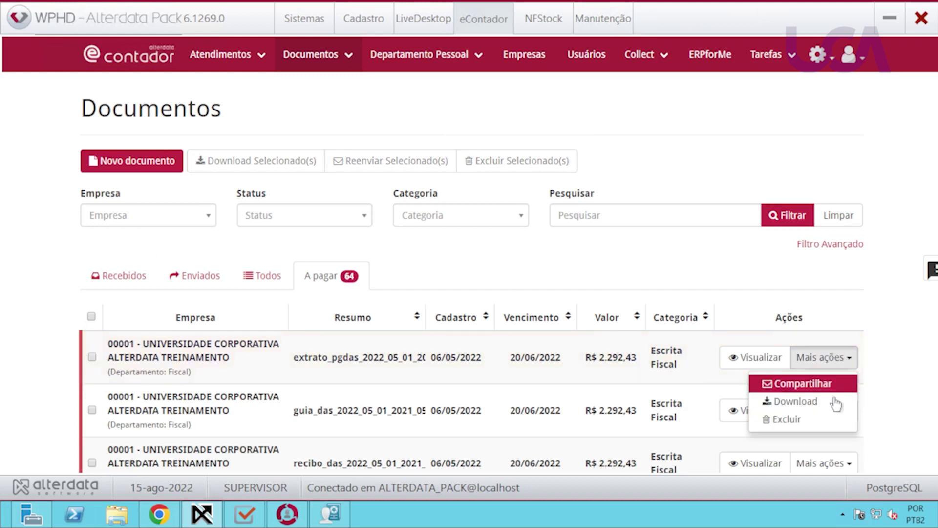
left_click(751, 286)
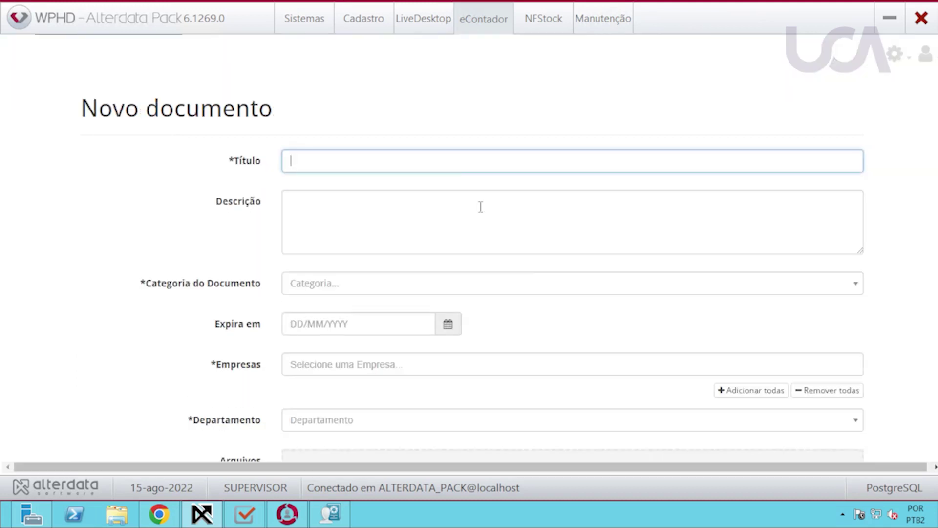
Fill in the new document 'Folha de agosto': category and department Departamento Pessoal, company 00001.
type("Fo")
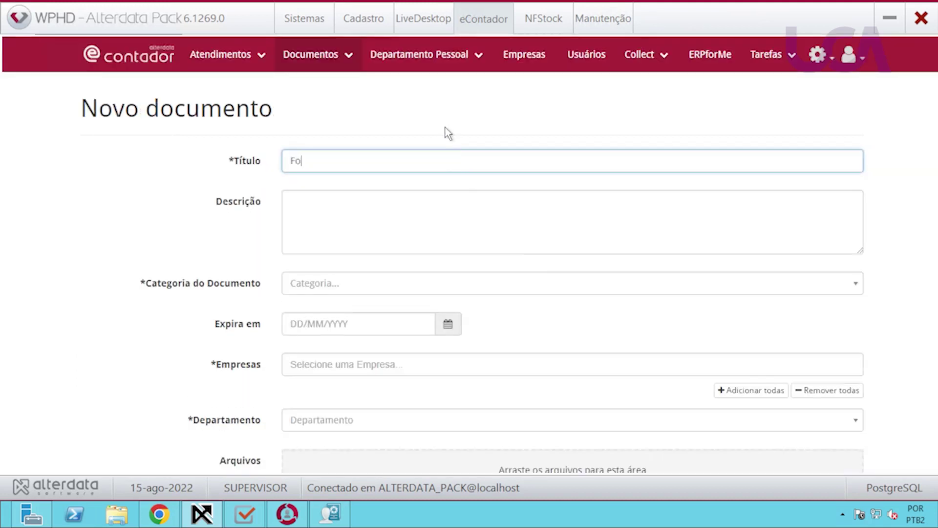
type("lha de agorto")
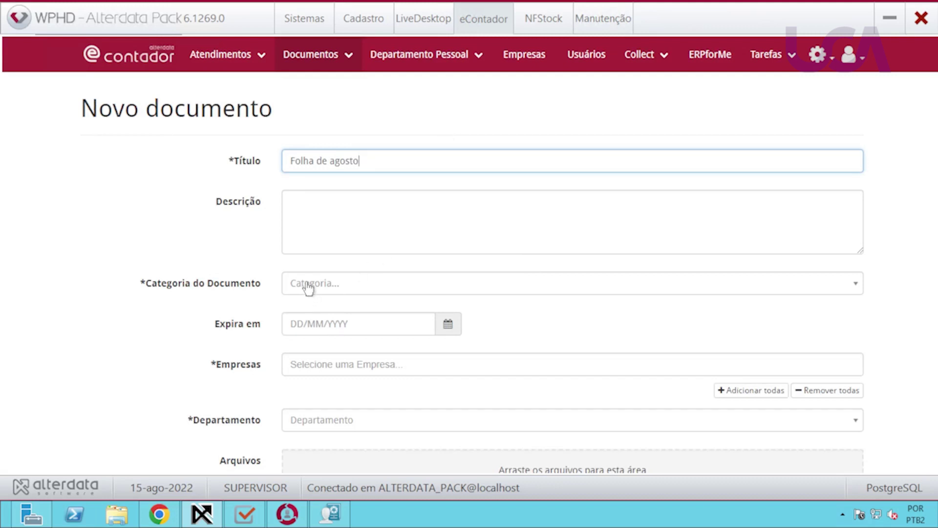
left_click(308, 289)
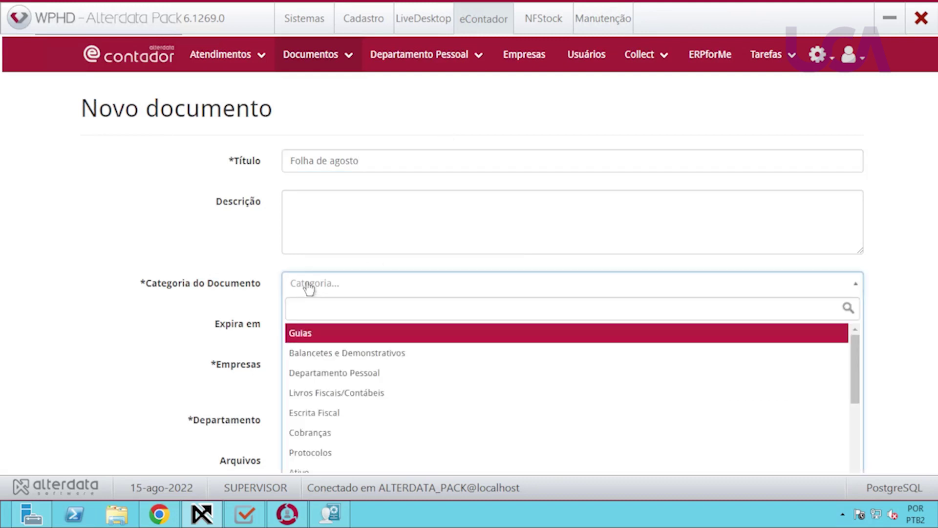
left_click(319, 374)
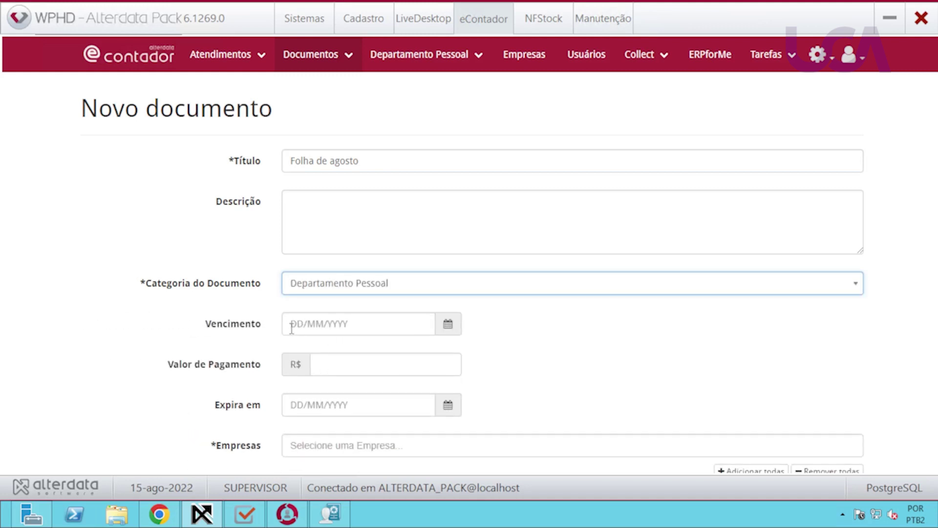
left_click(292, 328)
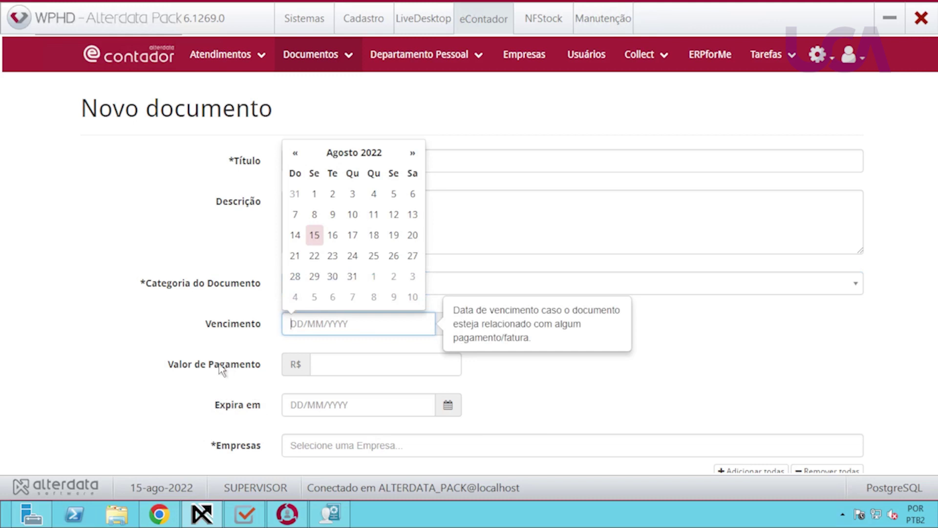
left_click(324, 446)
left_click(331, 467)
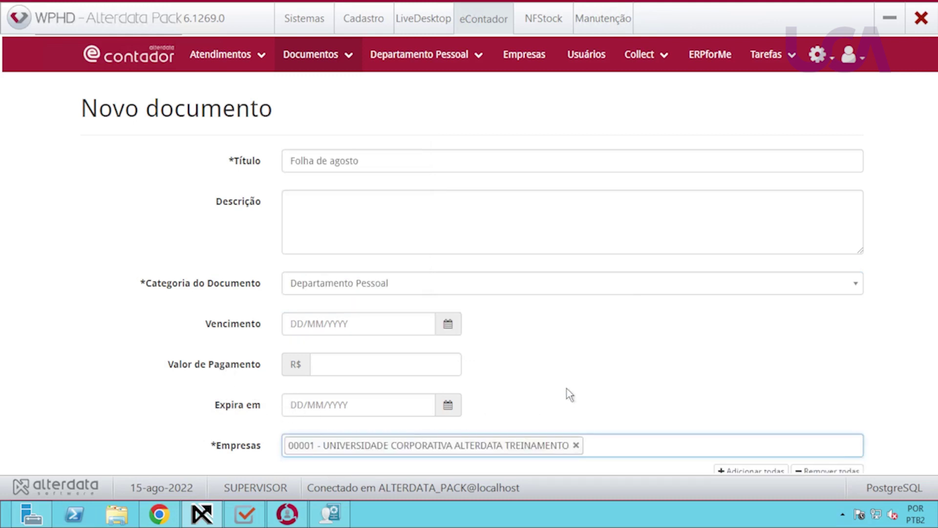
left_click(614, 371)
scroll(614, 370, "down", 2)
scroll(617, 370, "down", 4)
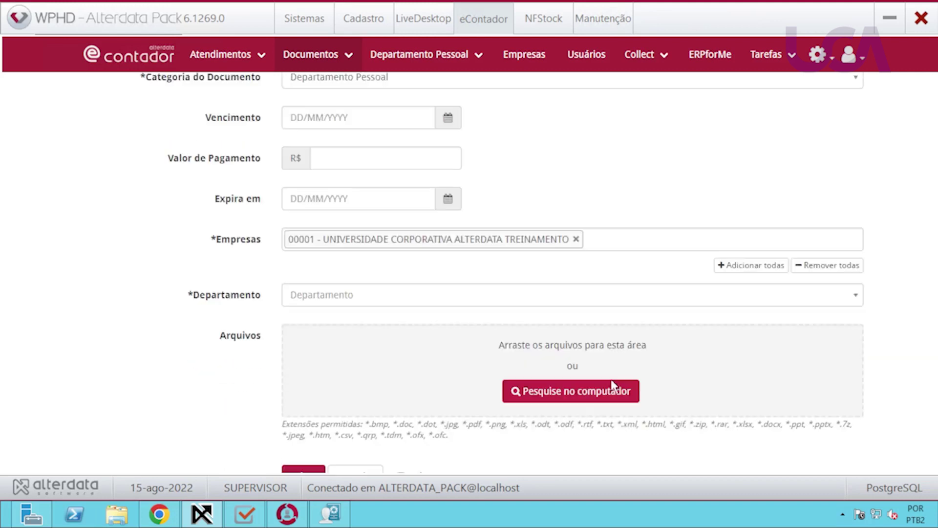
left_click(370, 299)
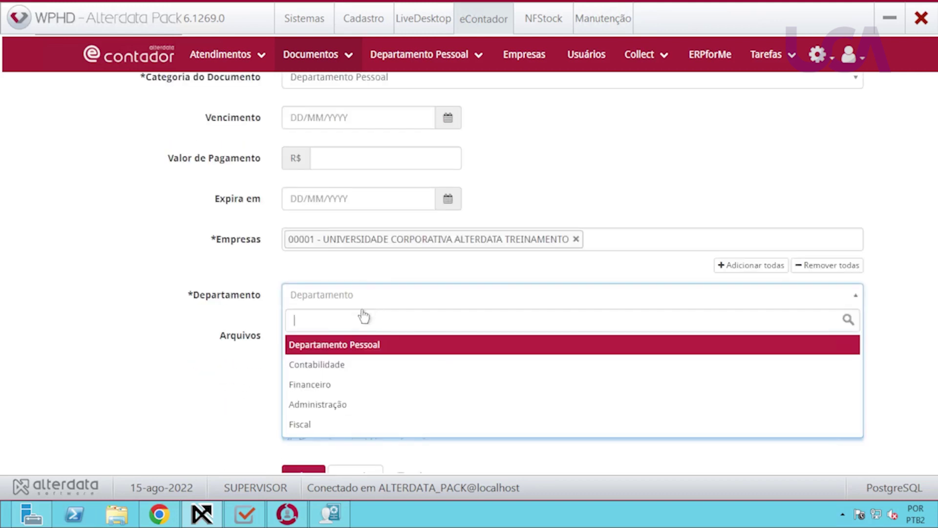
left_click(330, 344)
Attach Folha.pdf from the Documents library and save the document.
left_click(562, 393)
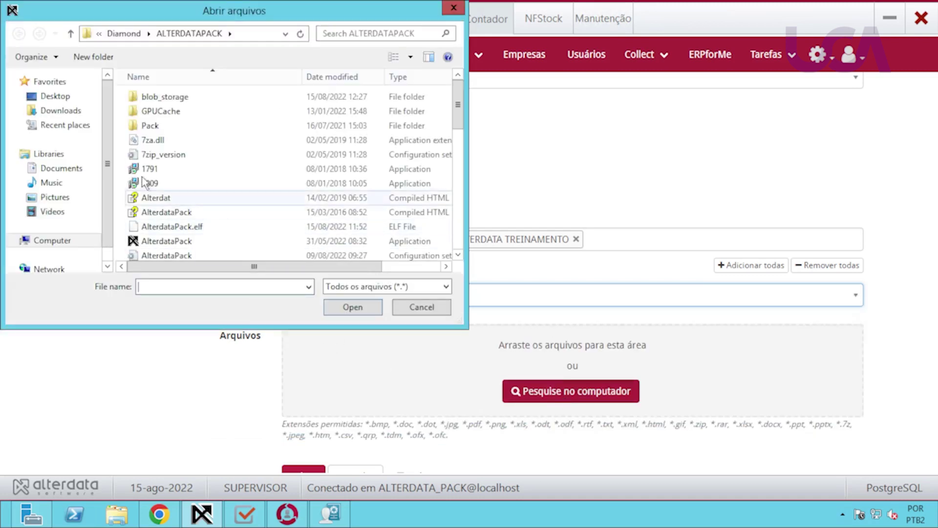
left_click(63, 167)
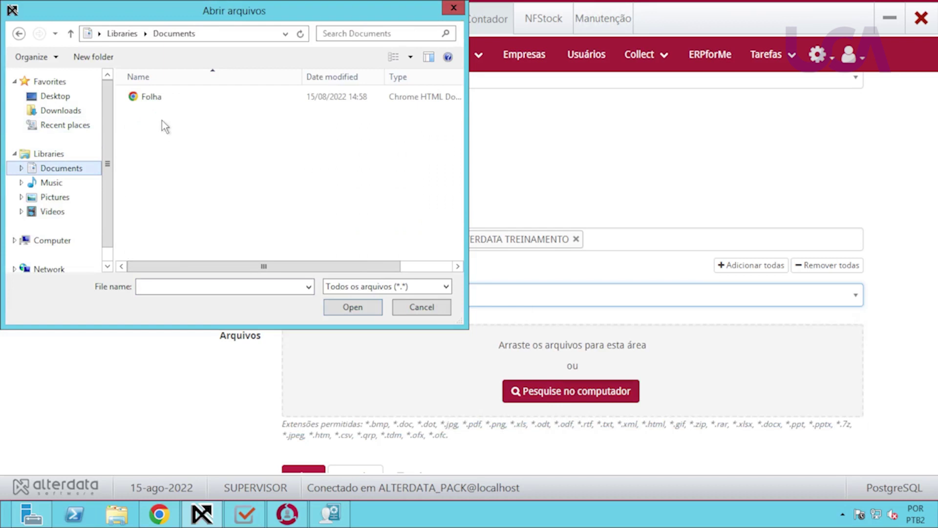
left_click(165, 100)
left_click(373, 309)
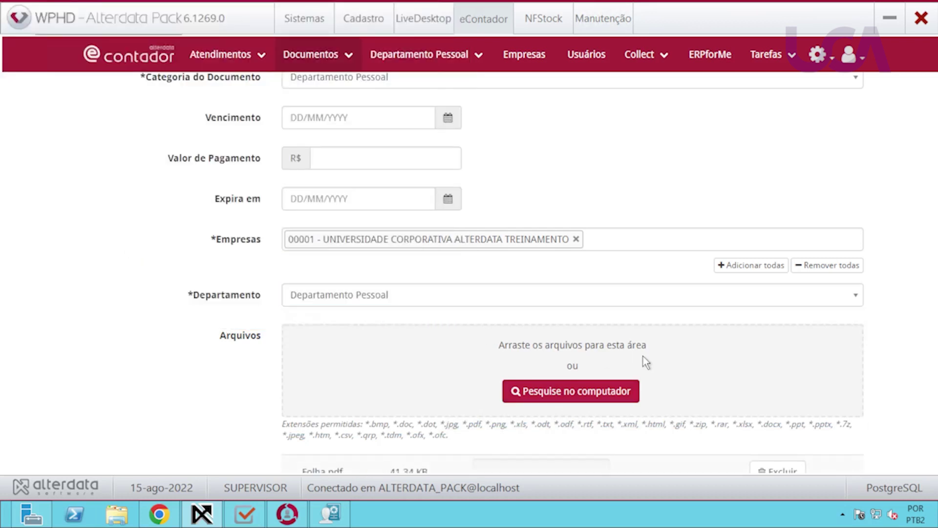
scroll(644, 367, "down", 3)
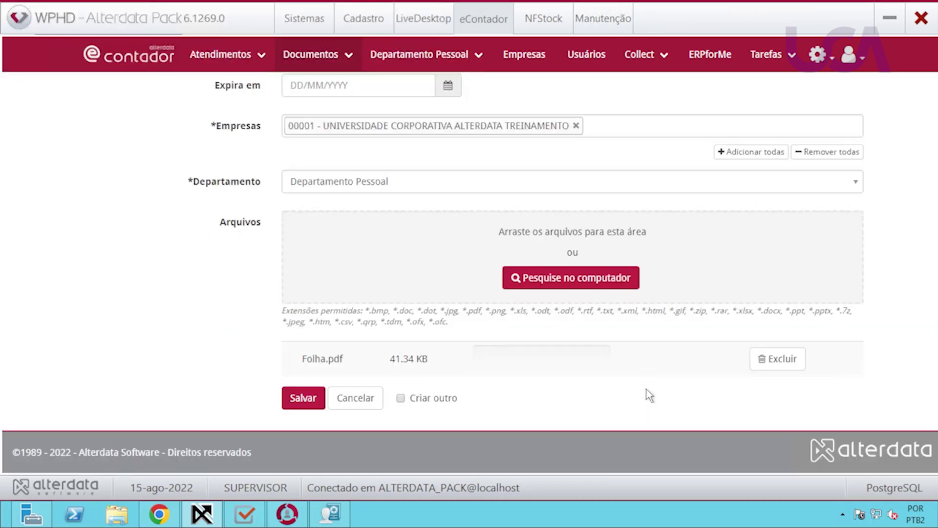
left_click(303, 398)
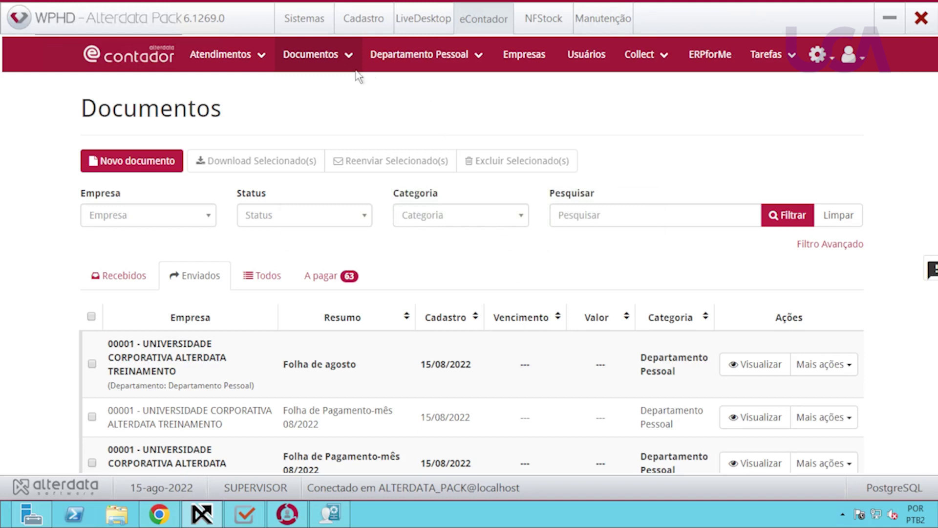
Go to Documentos > Avisos / Lembretes and start a new aviso / lembrete.
left_click(327, 57)
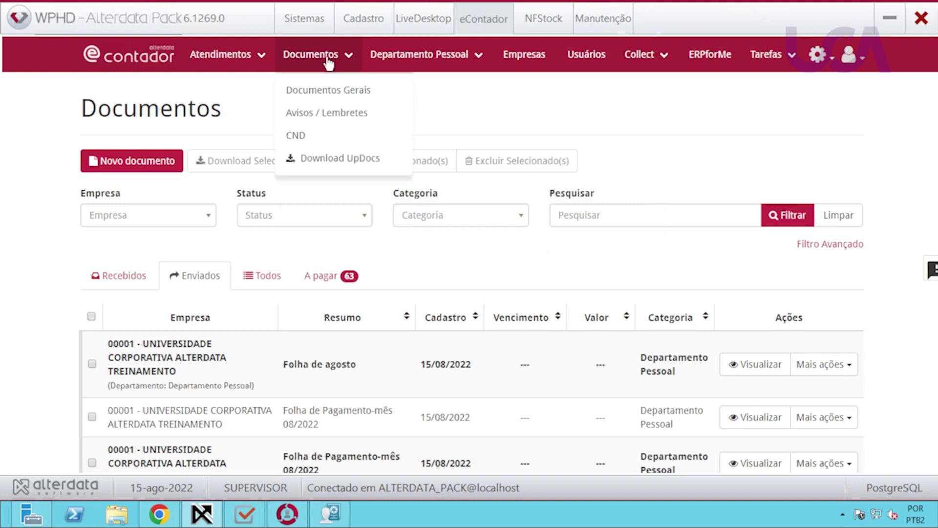
left_click(324, 113)
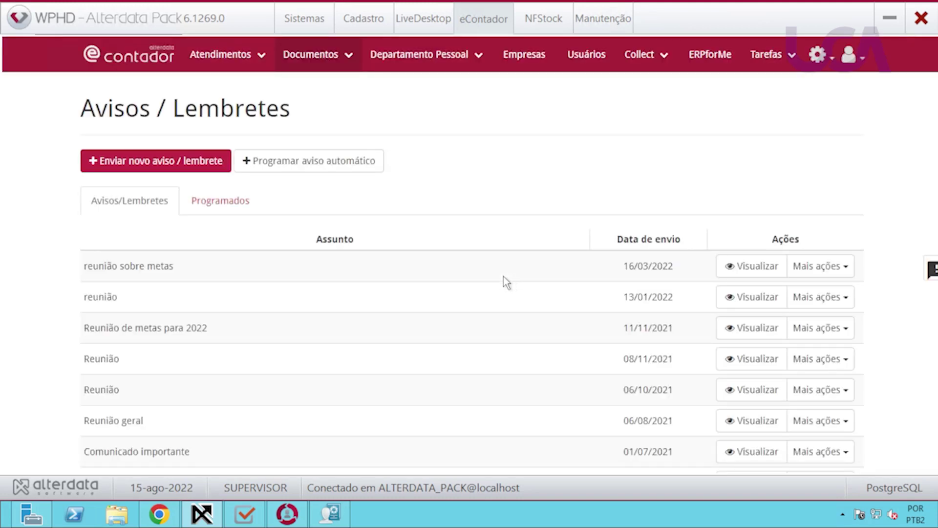
left_click(143, 167)
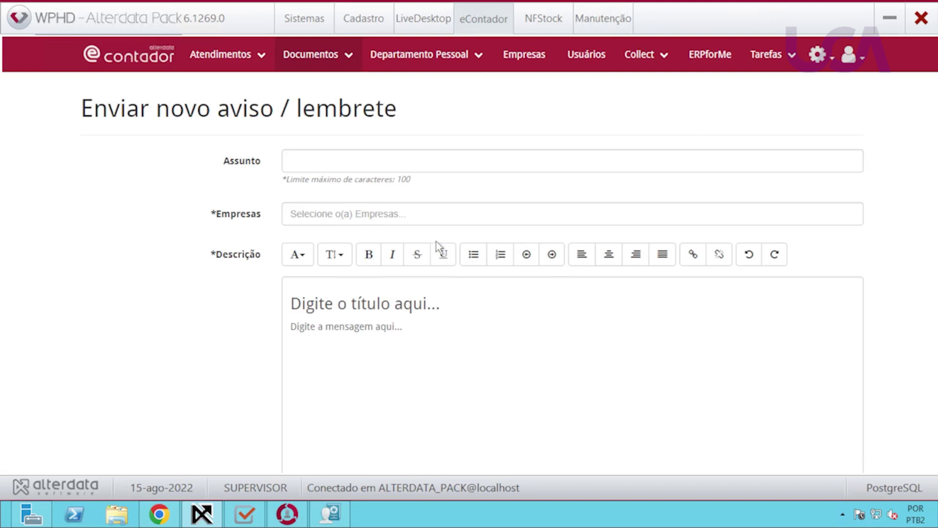
Set the notice subject to 'Reunião com o contador' and address it to Todas as empresas.
left_click(366, 160)
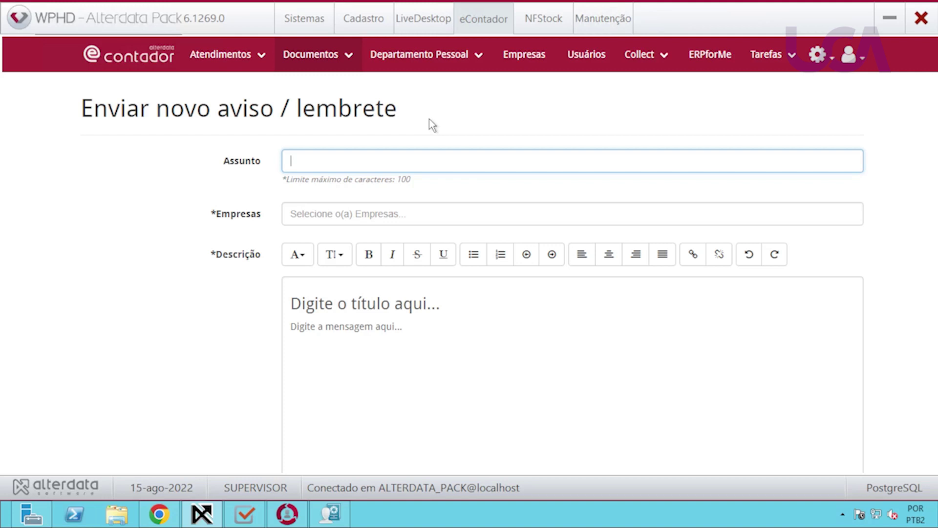
type("Reunião com o contador")
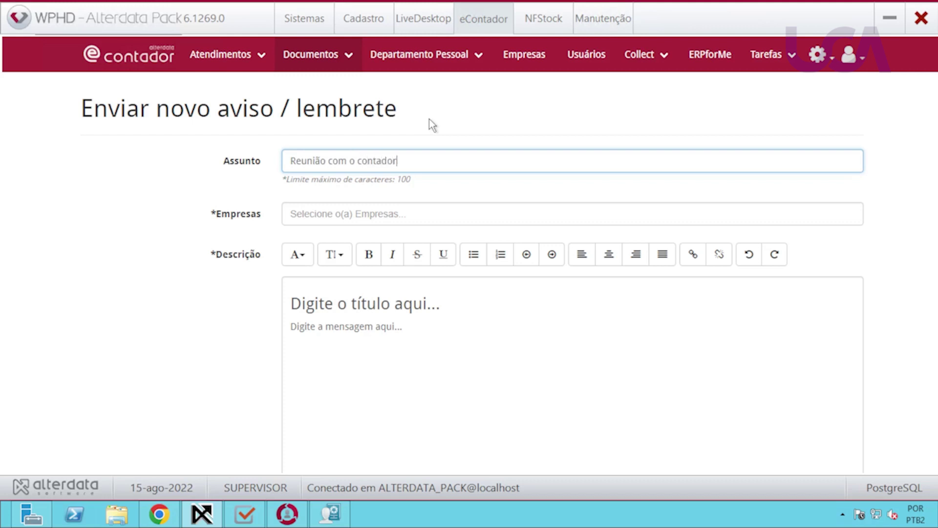
left_click(359, 214)
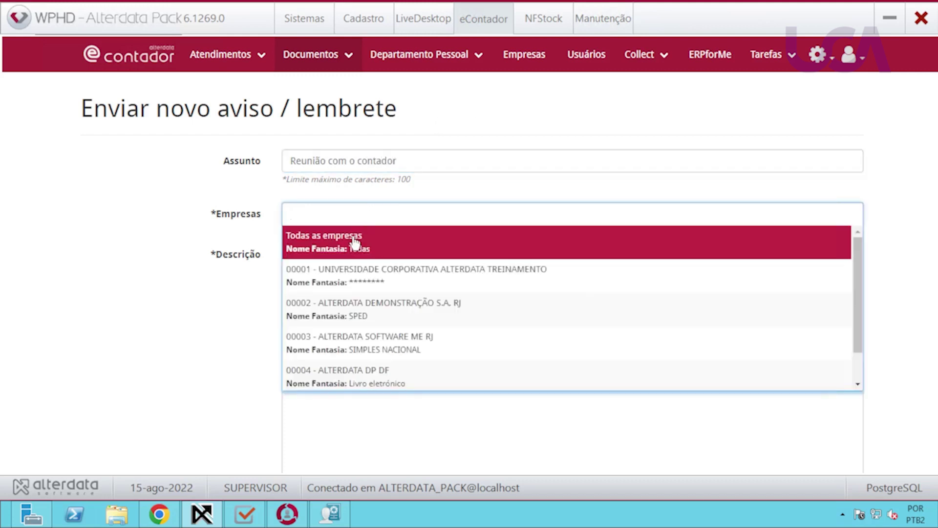
left_click(350, 240)
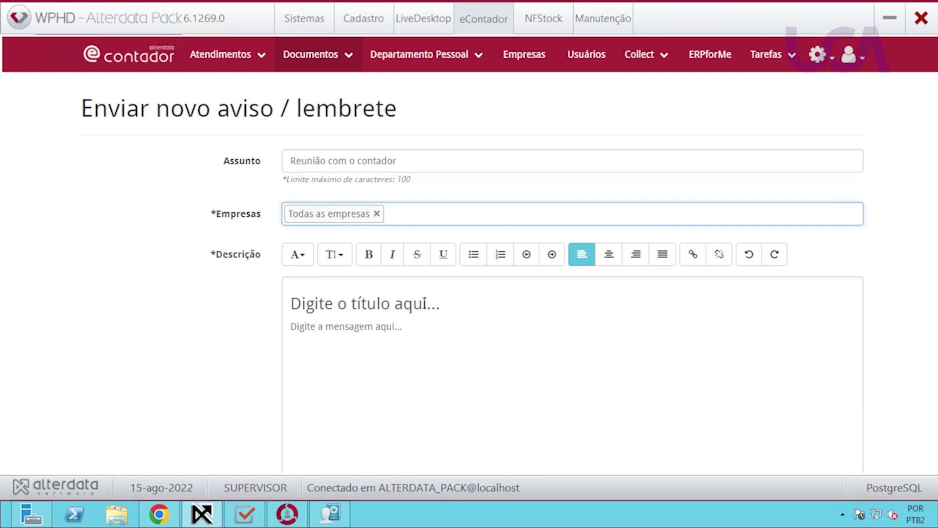
Write the title 'Reunião sobre relatórios' and message 'Vamos discutir sobre os relatórios do semestre'.
left_click_drag(448, 308, 262, 307)
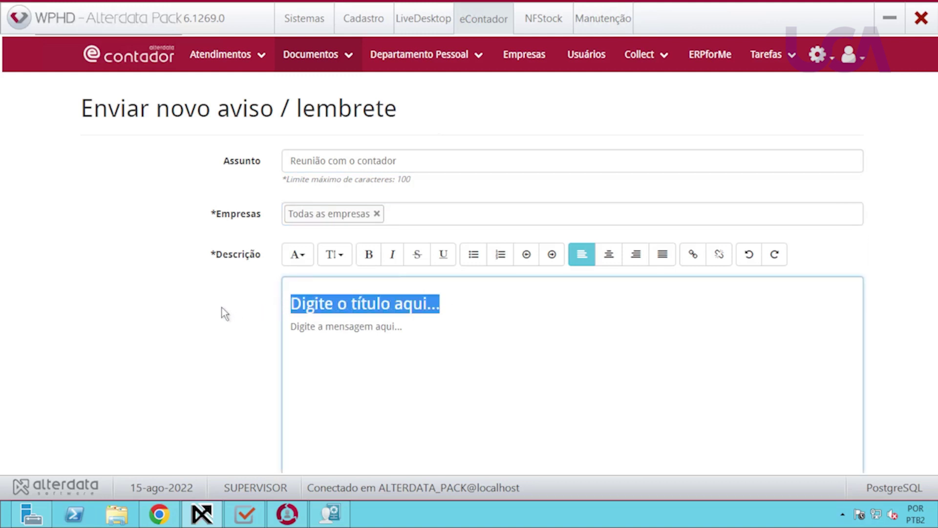
type("Reun")
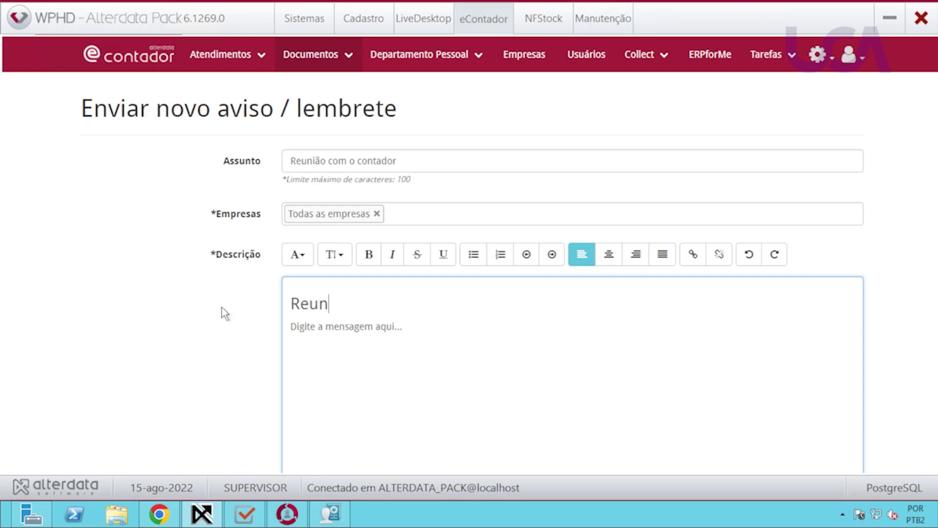
type("ião sobre r")
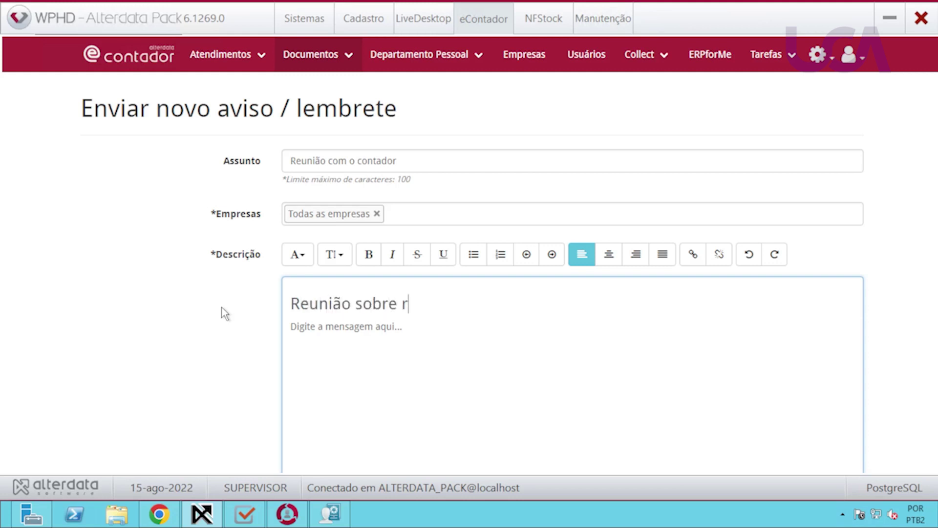
type("elat´prios")
key("BackSpace")
key("BackSpace")
key("BackSpace")
key("BackSpace")
key("BackSpace")
key("BackSpace")
type("órios")
triple_click(317, 327)
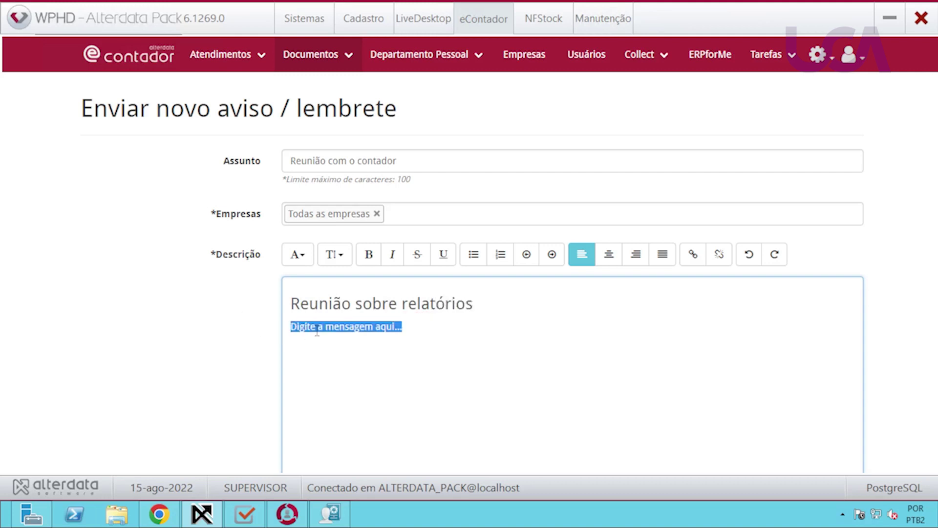
type("Va")
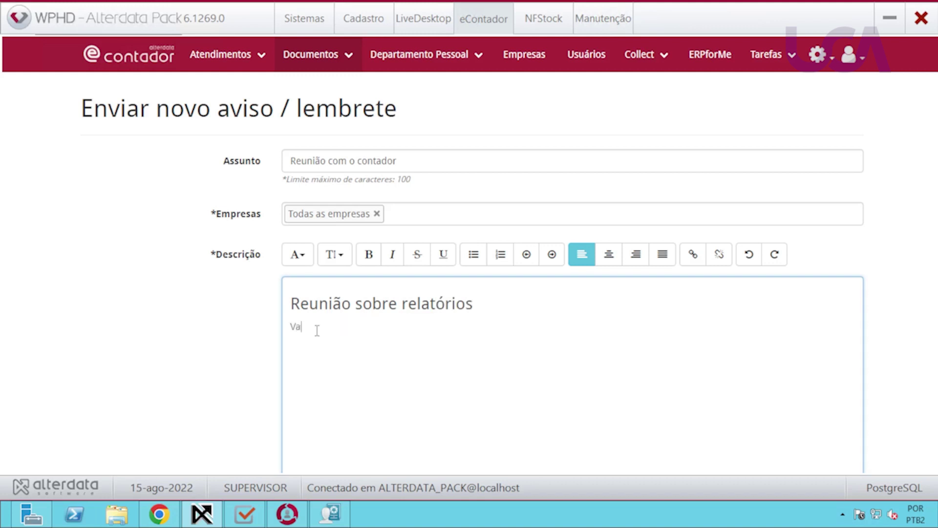
type("mos discutir sobre os relatórios ")
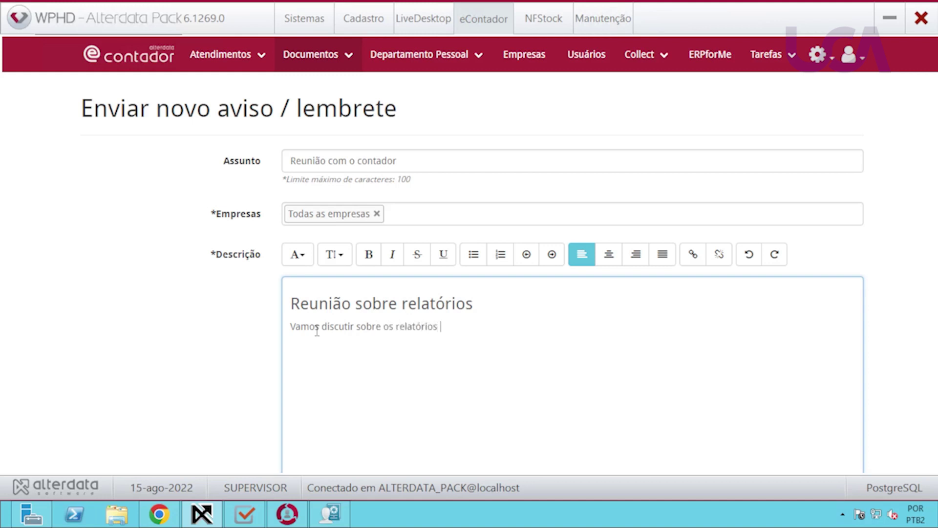
type("do semestre")
Review the completed notice form and send it.
scroll(279, 360, "down", 3)
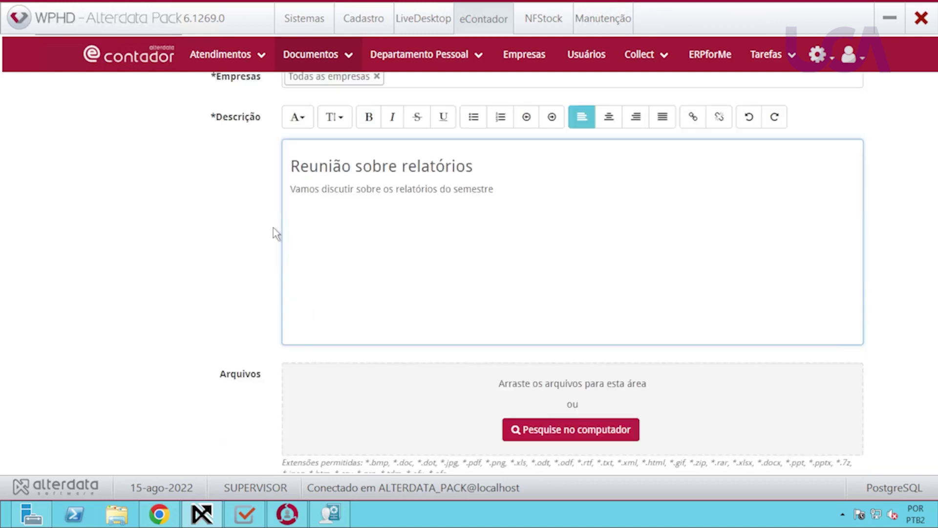
scroll(272, 234, "down", 2)
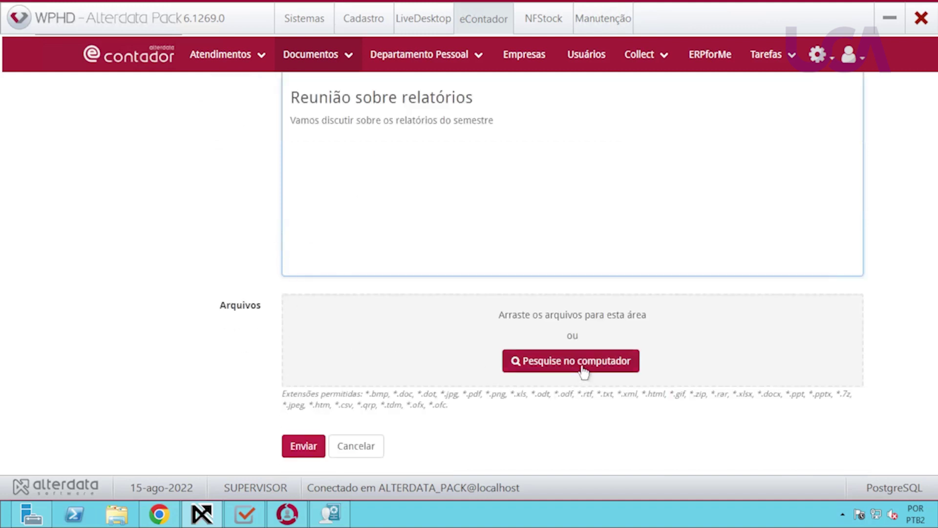
scroll(449, 355, "down", 1)
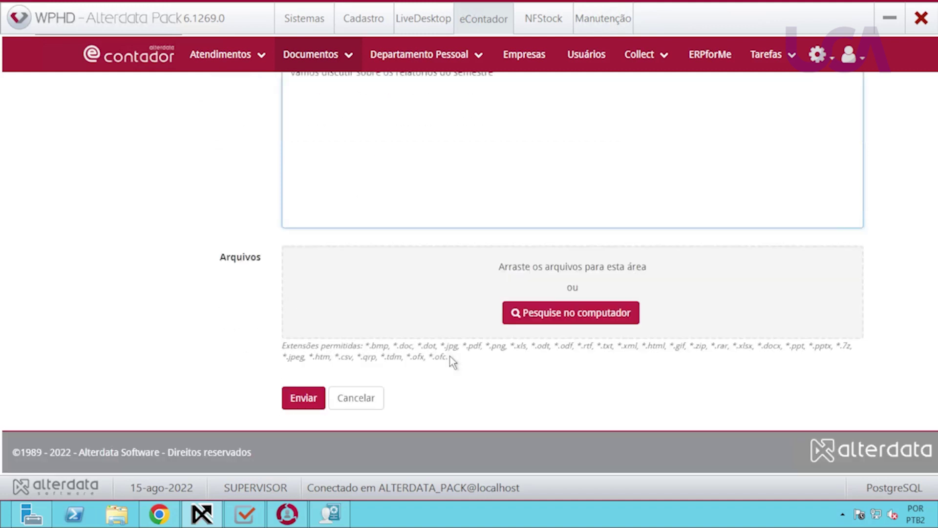
scroll(450, 356, "up", 3)
scroll(449, 354, "up", 2)
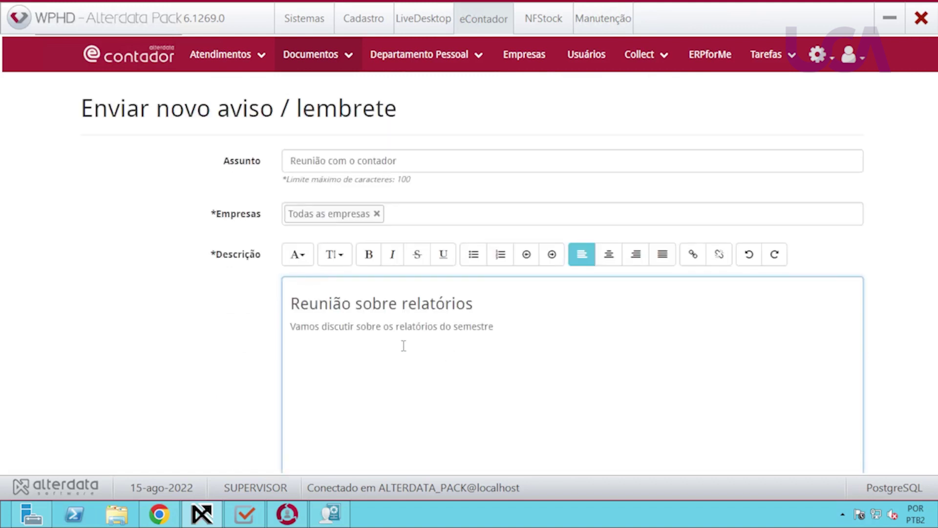
left_click_drag(299, 306, 456, 327)
scroll(516, 366, "down", 4)
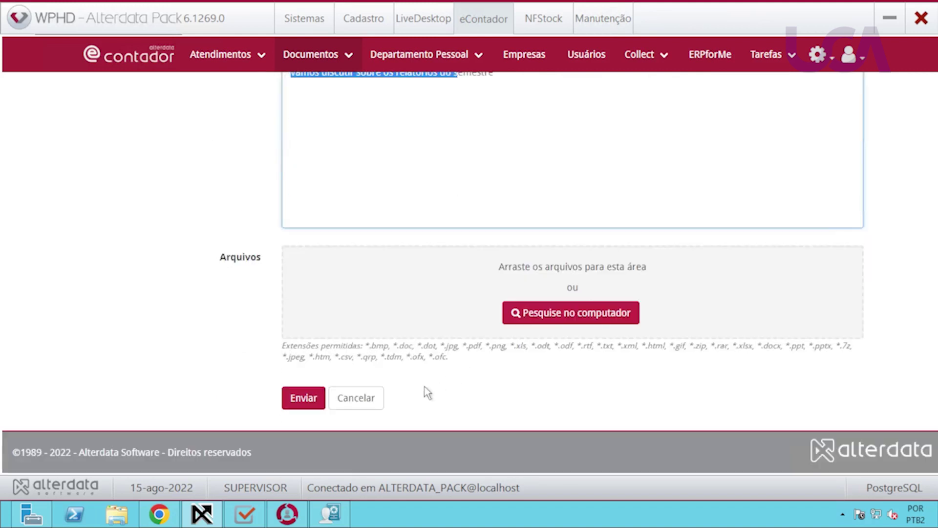
left_click(303, 400)
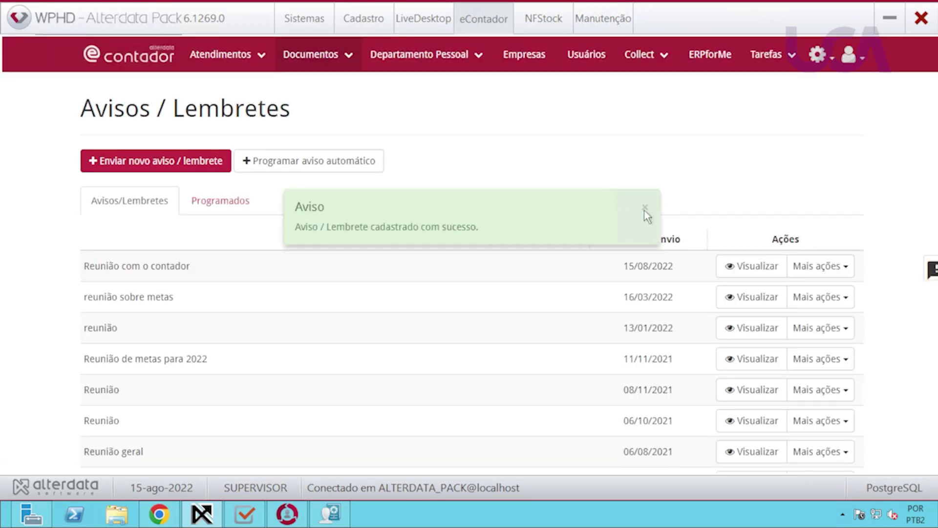
Dismiss the confirmation, preview the new Reunião com o contador notice, and check its recipients.
left_click(646, 210)
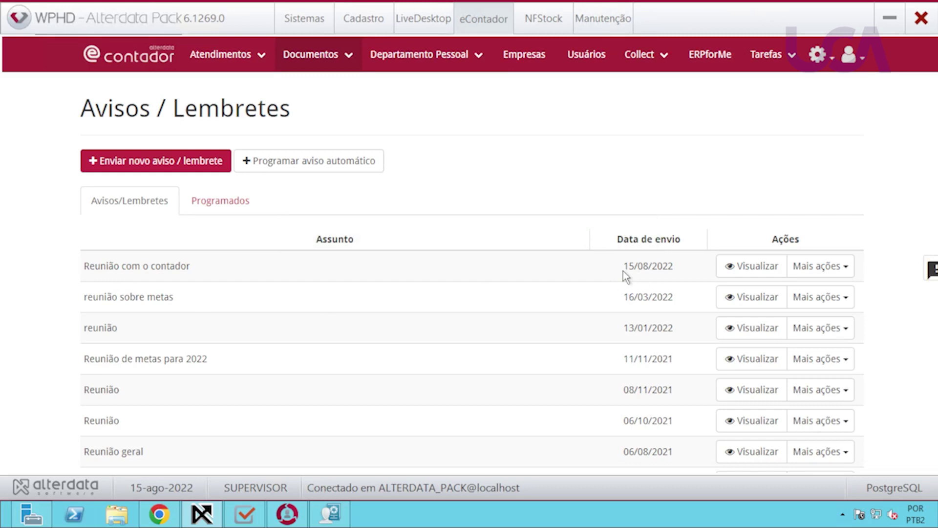
left_click(749, 272)
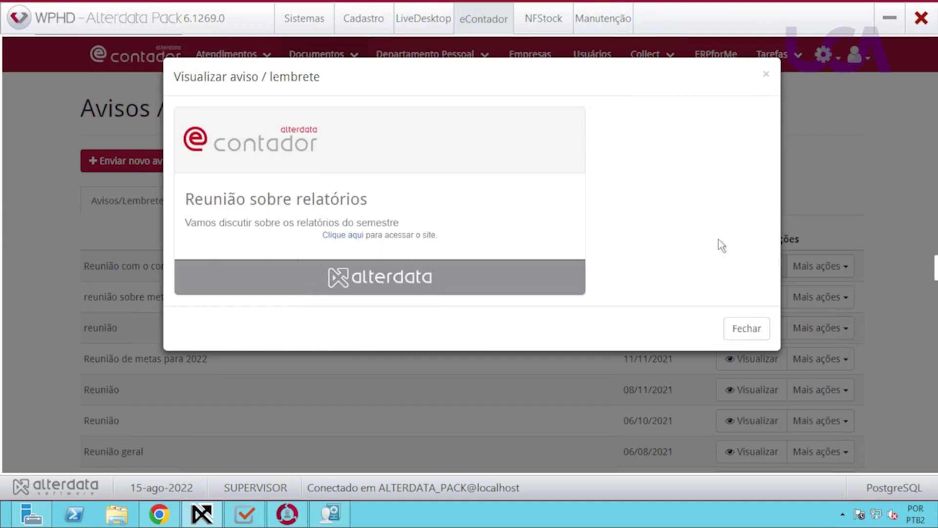
left_click(745, 326)
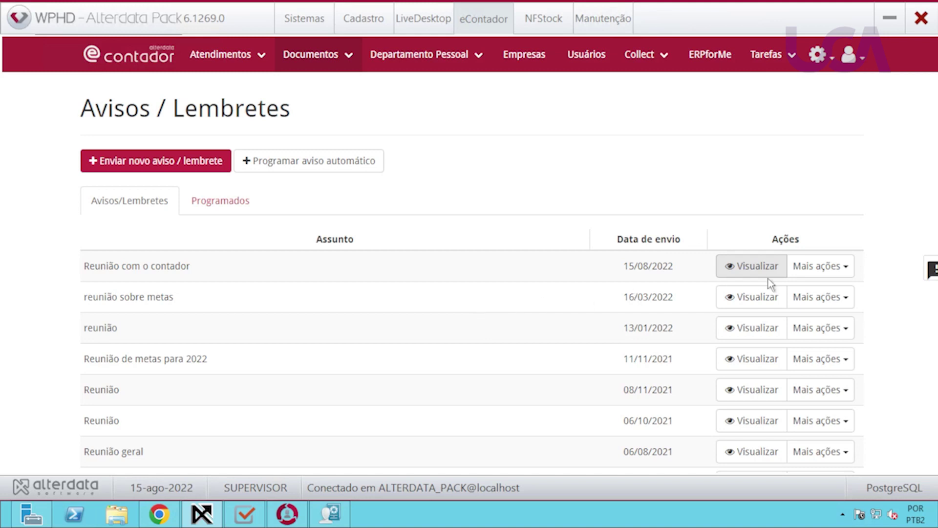
left_click(826, 274)
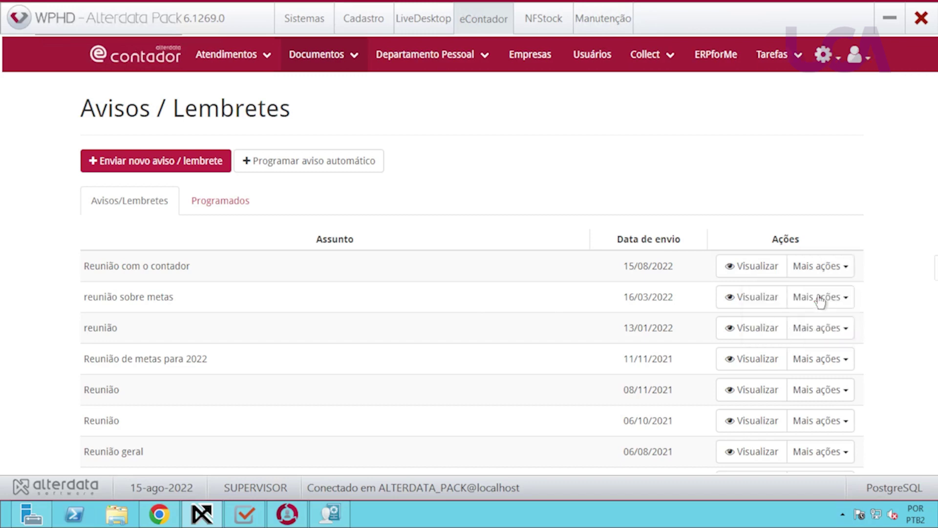
left_click(818, 295)
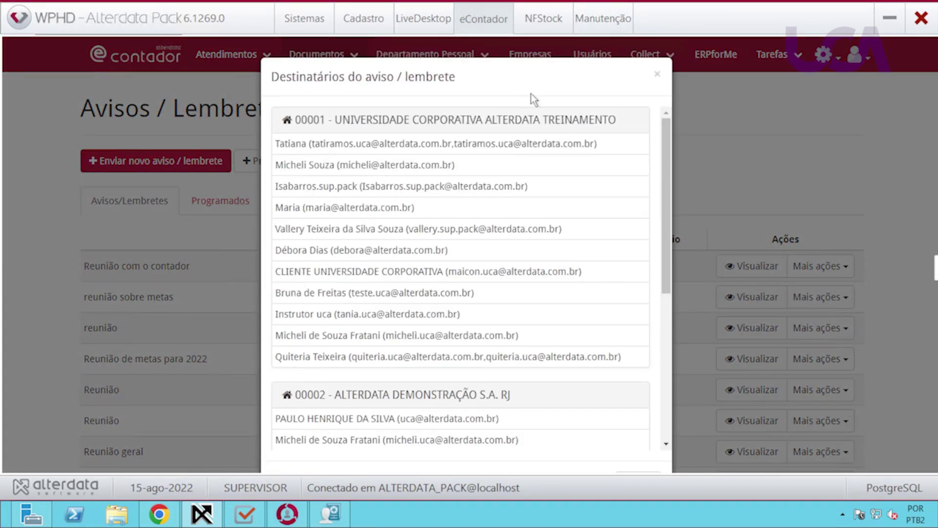
left_click(657, 79)
Check Visualizado por, which shows 'Nenhum Usuário visualizou', and close the viewer list.
left_click(842, 272)
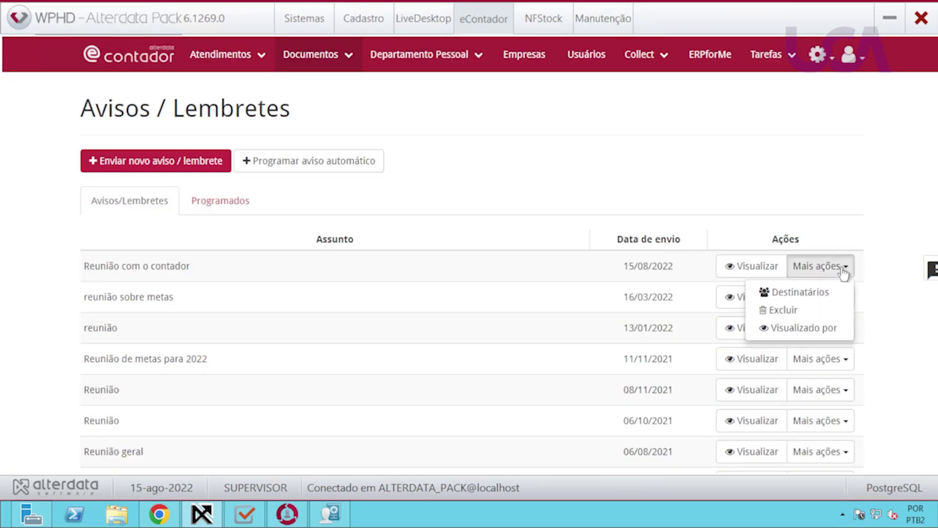
left_click(796, 330)
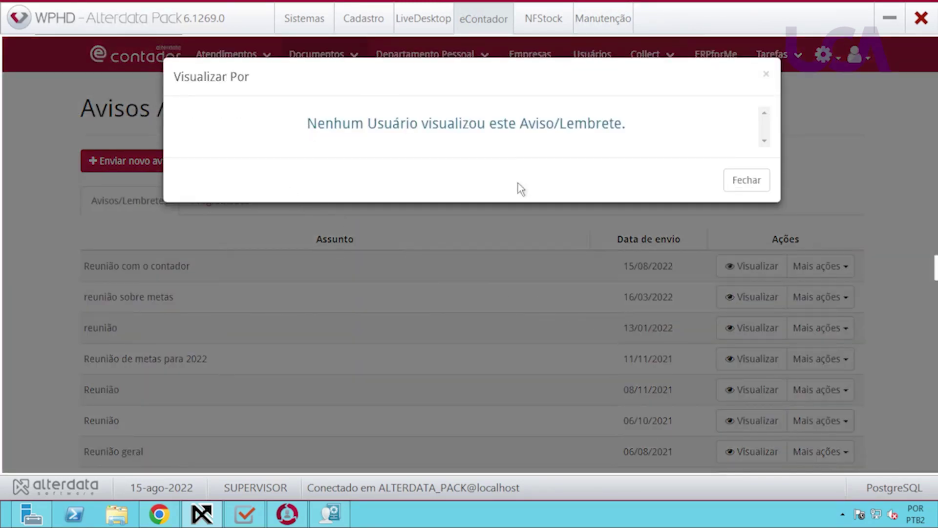
left_click(747, 181)
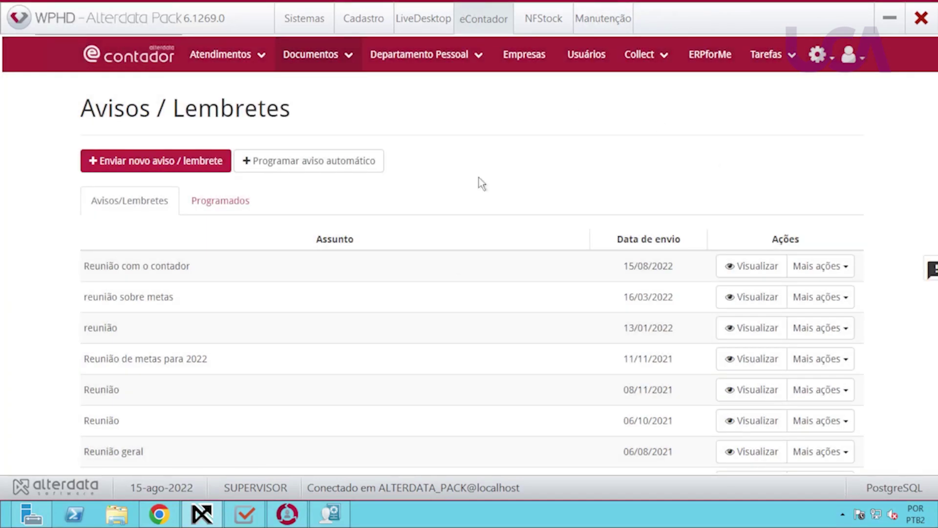
In the eContador portal, open Documentos > Avisos / Lembretes and preview the Reunião com o contador reminder.
left_click(159, 514)
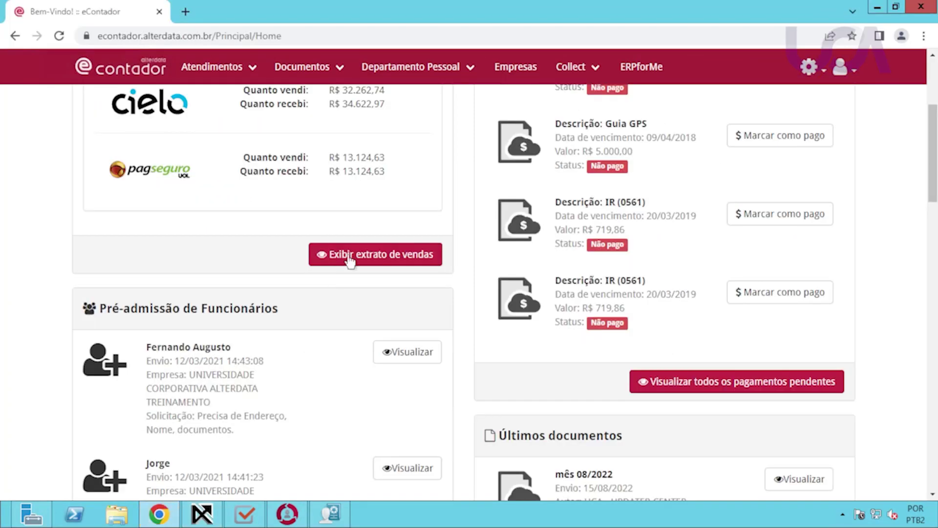
scroll(453, 399, "up", 5)
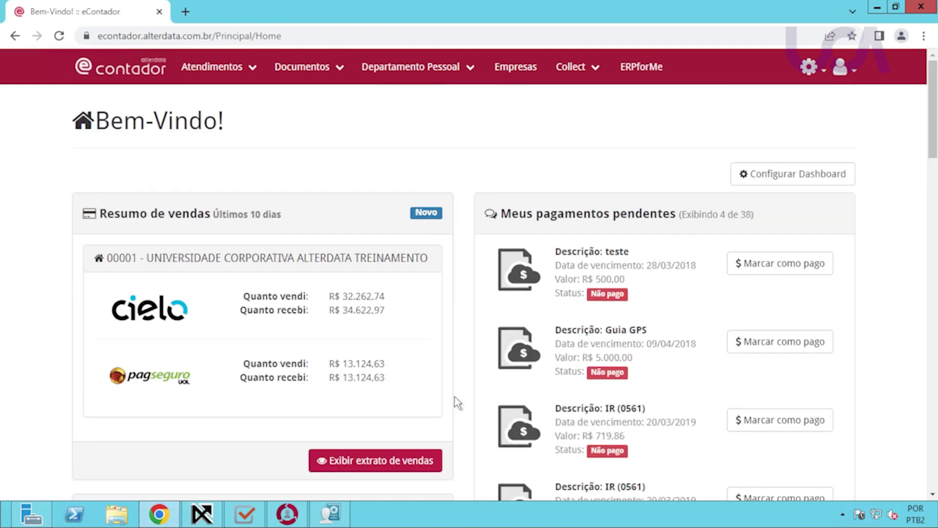
scroll(317, 240, "down", 5)
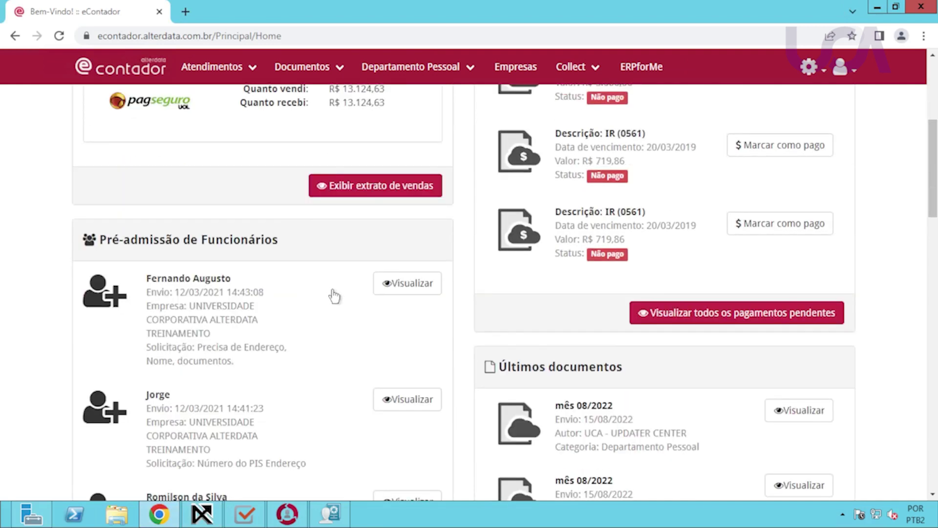
scroll(298, 224, "up", 5)
left_click(252, 72)
left_click(325, 73)
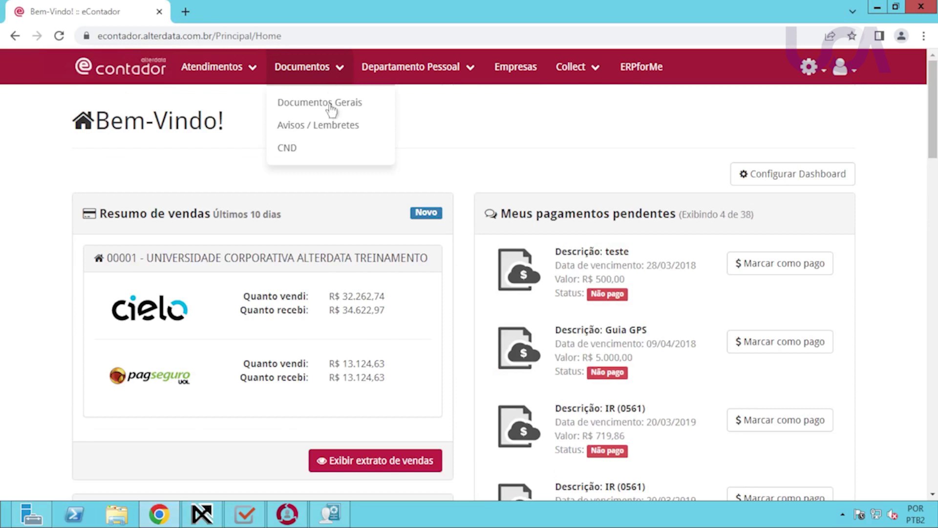
left_click(328, 128)
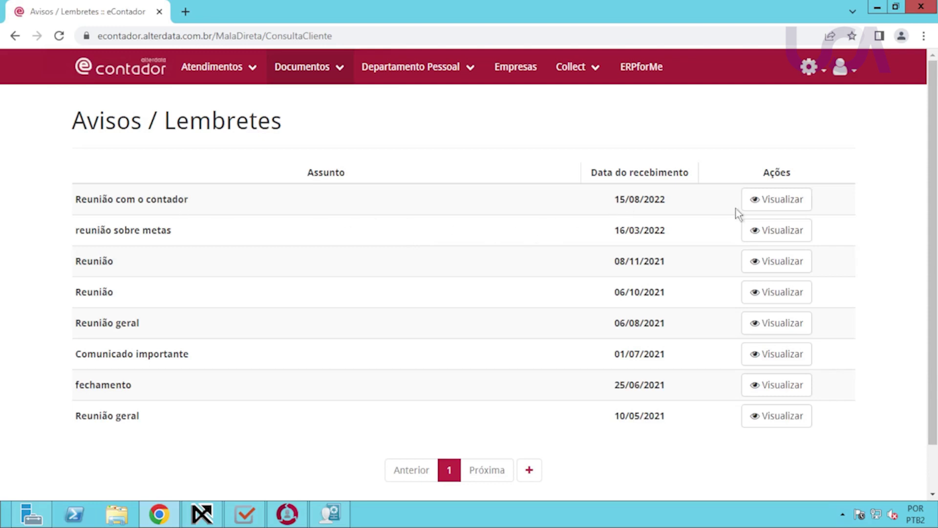
left_click(776, 205)
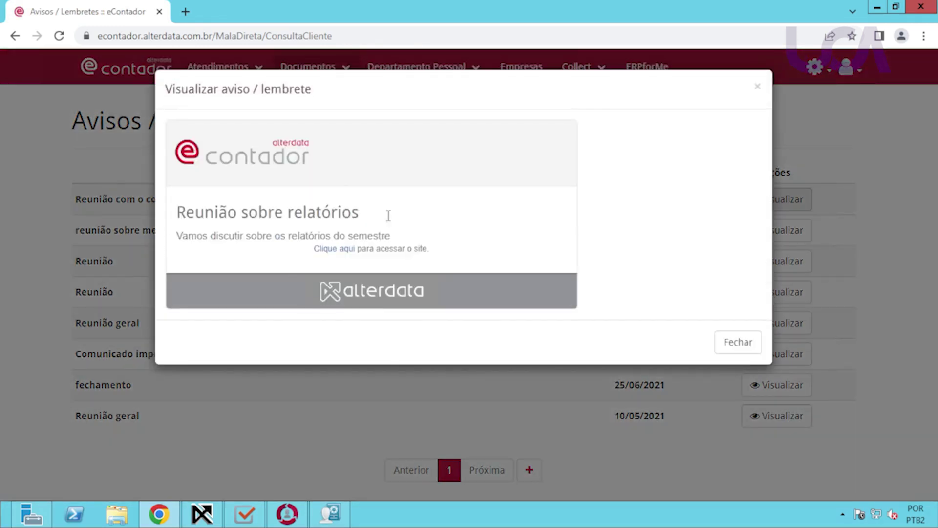
left_click(748, 346)
left_click(208, 515)
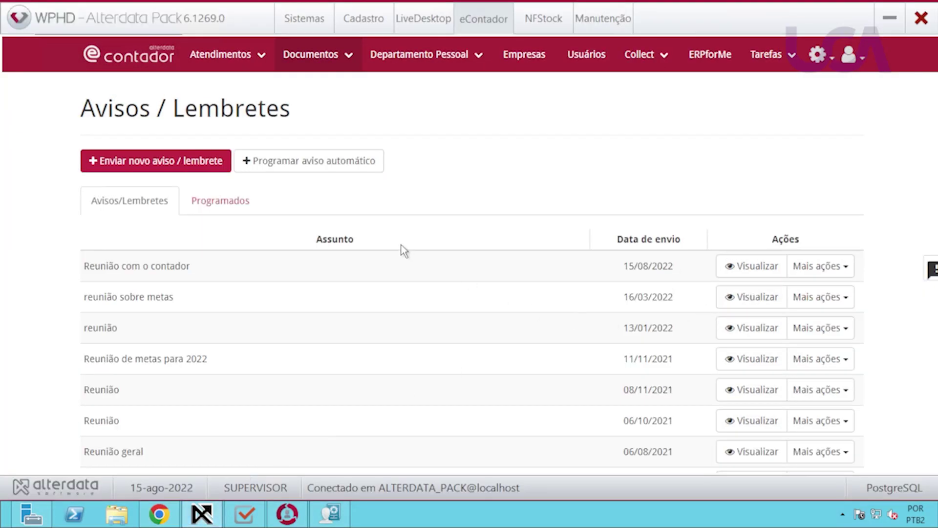
Confirm through Visualizado por that the client user has now viewed Reunião com o contador.
left_click(848, 267)
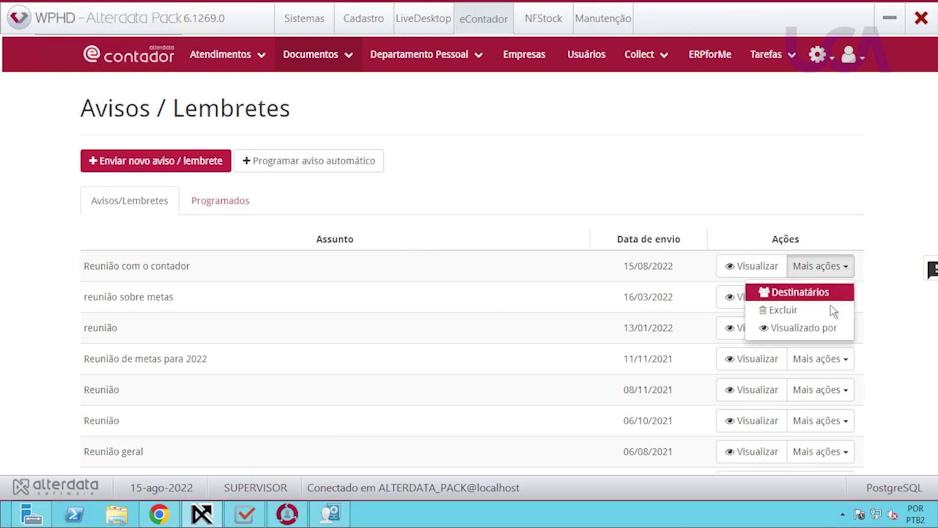
left_click(795, 328)
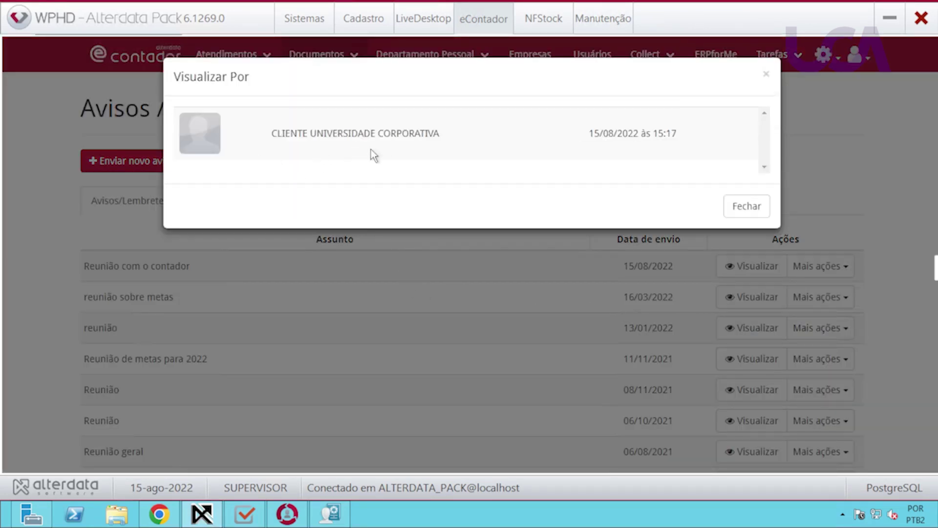
left_click(750, 207)
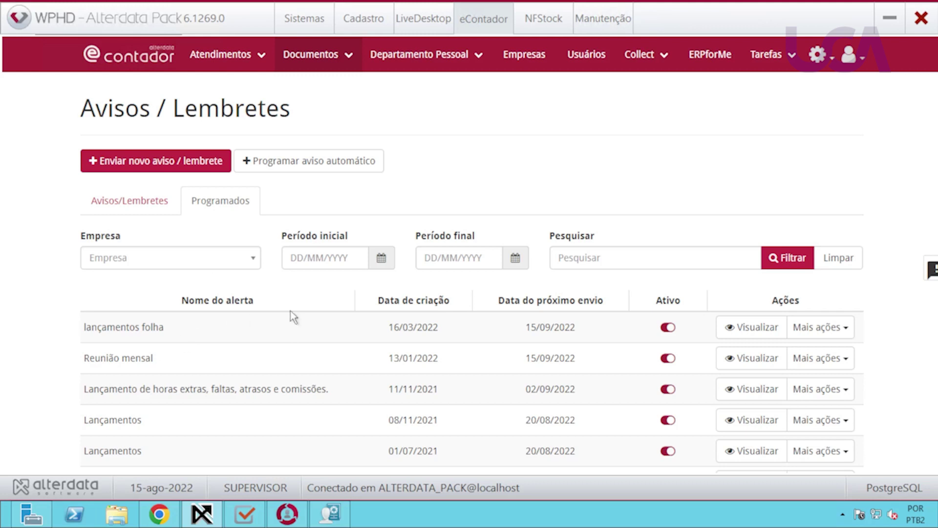
Read the lançamentos folha alert, due 15/09/2022 with a FolhaNet link, then return to Programados.
scroll(365, 348, "down", 1)
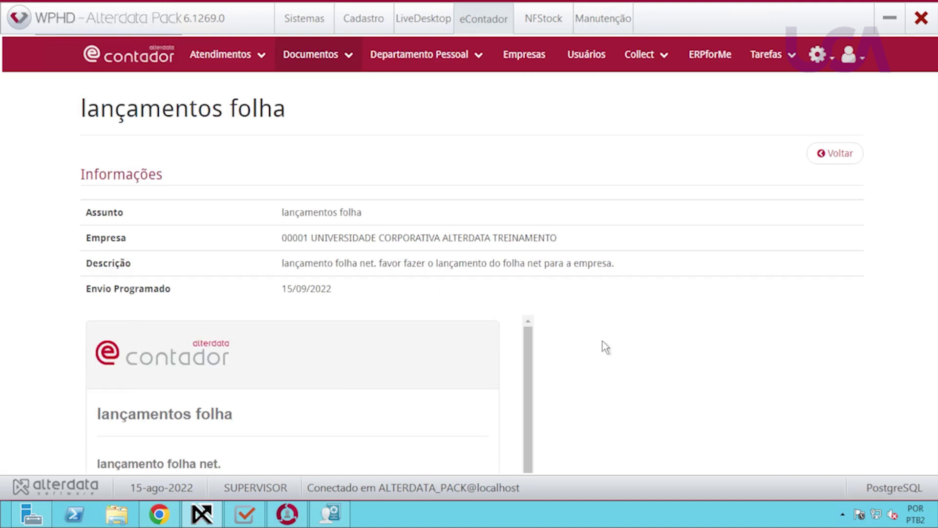
scroll(602, 341, "down", 1)
scroll(601, 347, "down", 2)
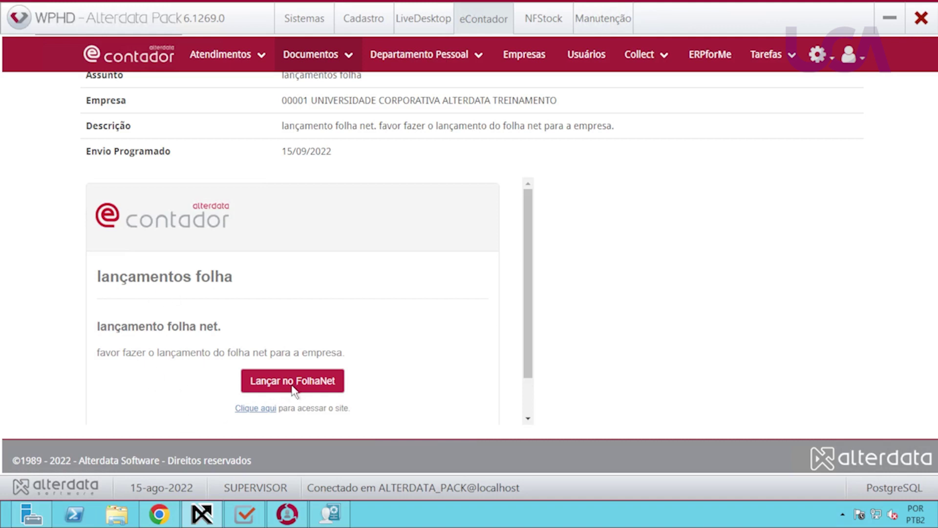
scroll(611, 342, "up", 4)
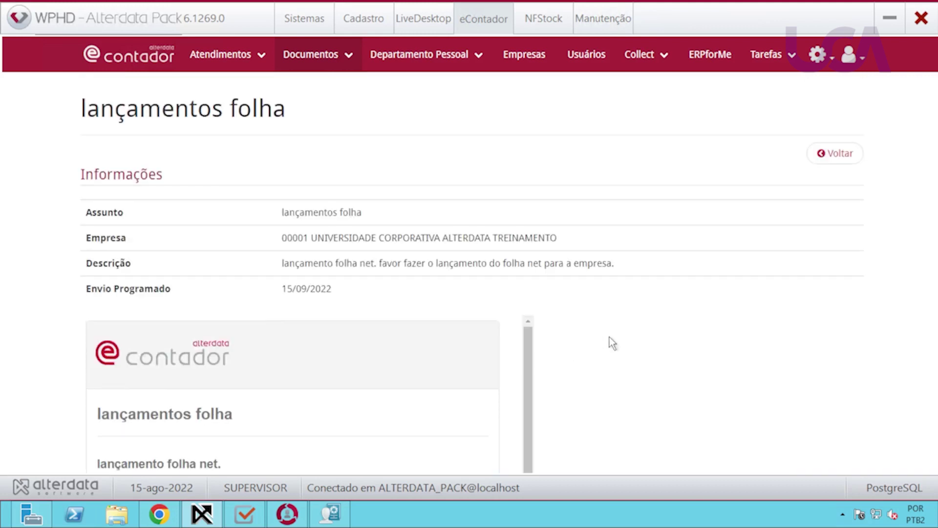
left_click(835, 154)
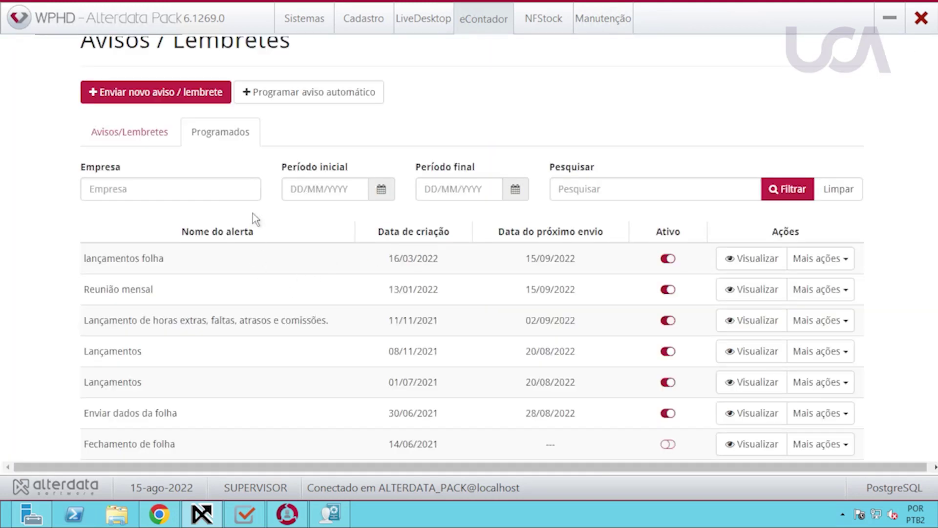
Start a scheduled reminder with subject 'Envio do ponto' for company 00001.
left_click(311, 97)
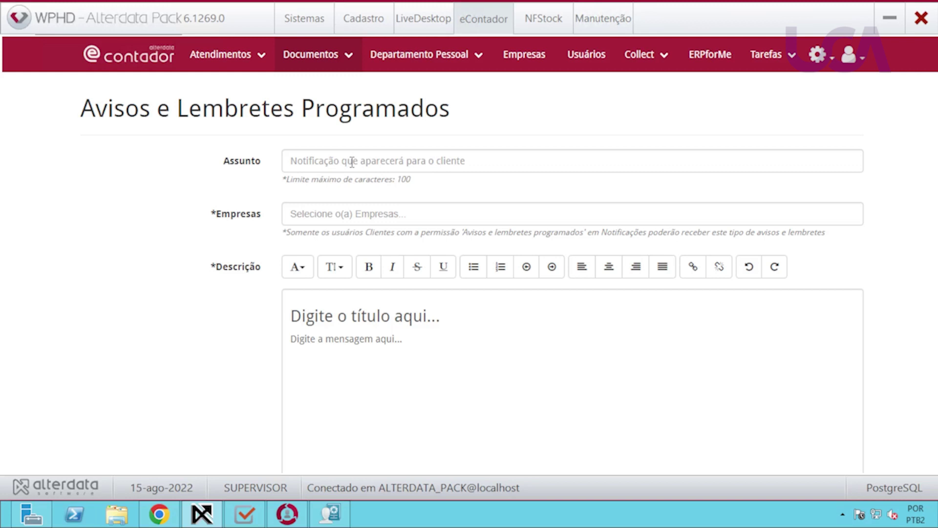
left_click(354, 163)
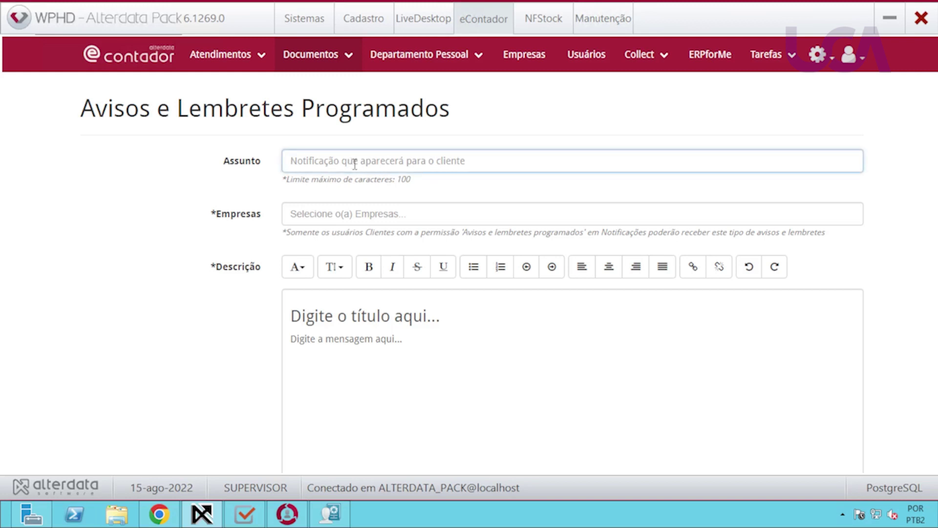
type("Envio da")
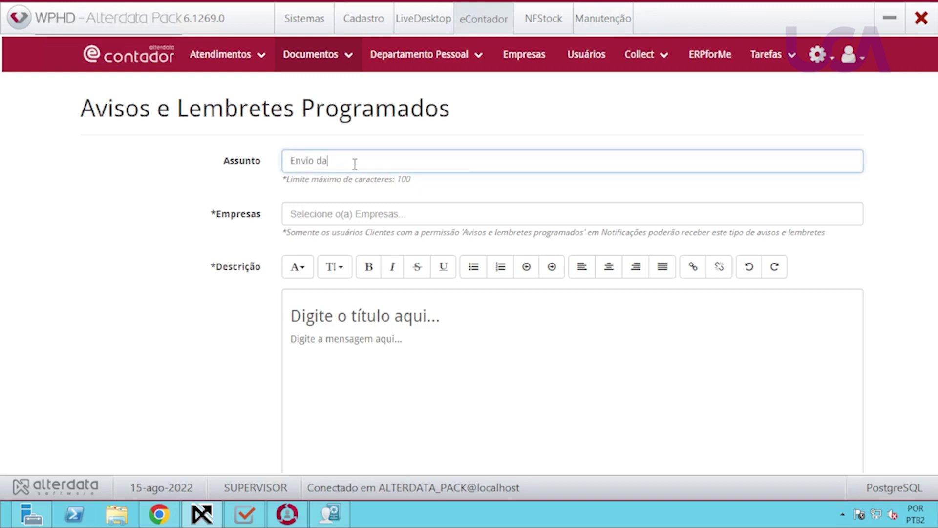
type(" folha")
key("BackSpace")
key("BackSpace")
key("BackSpace")
key("BackSpace")
key("BackSpace")
key("BackSpace")
key("BackSpace")
type("o ponto")
left_click(330, 215)
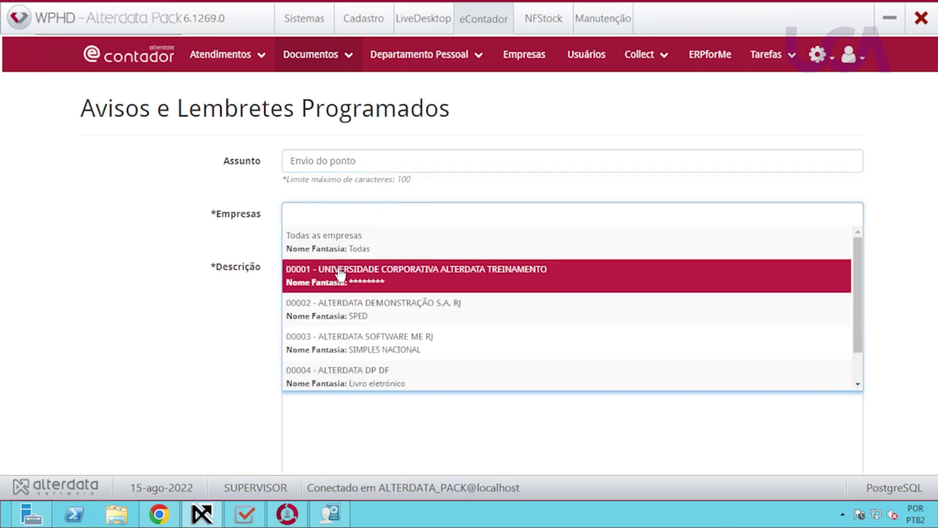
left_click(341, 275)
Set the title 'Envio do fechamento' and message 'Enviar o fechamento do ponto para o processamento da folha'.
left_click_drag(290, 356, 485, 353)
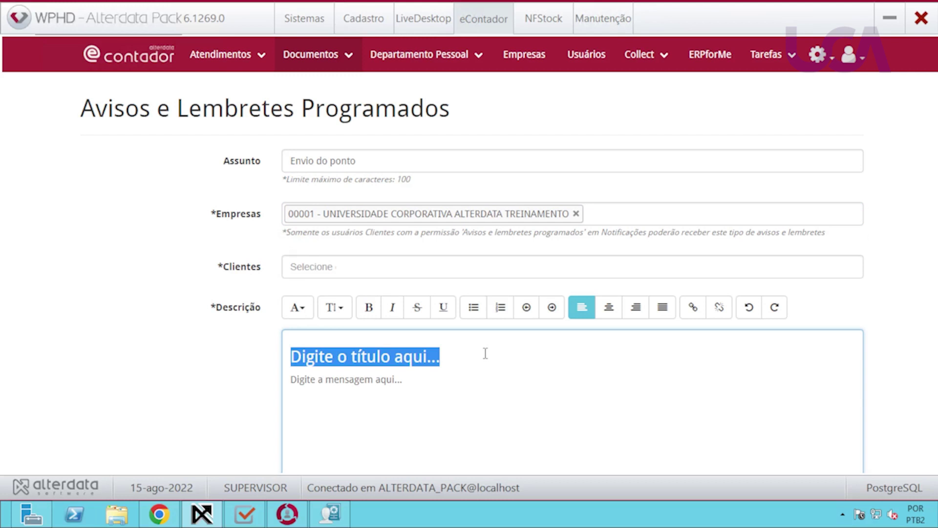
type("Envio do fecha")
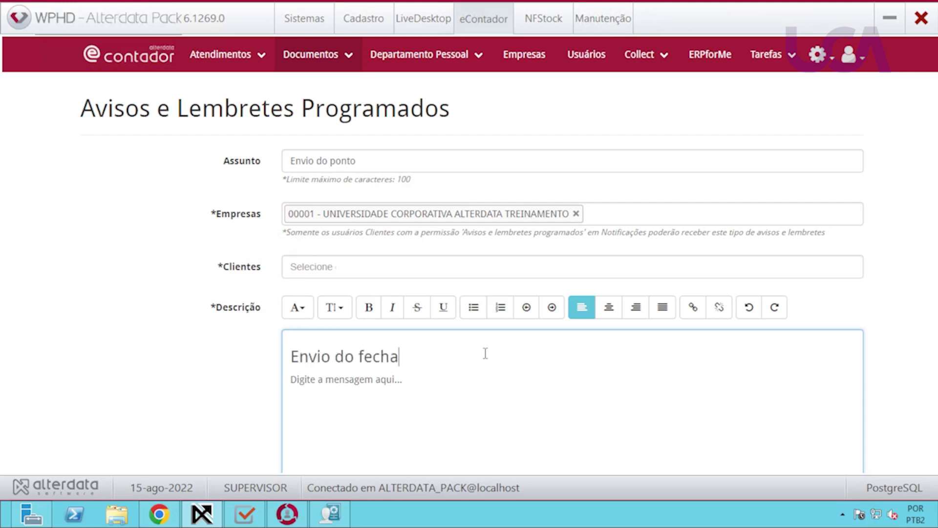
type("mento")
left_click_drag(406, 382, 283, 384)
type("Enviar")
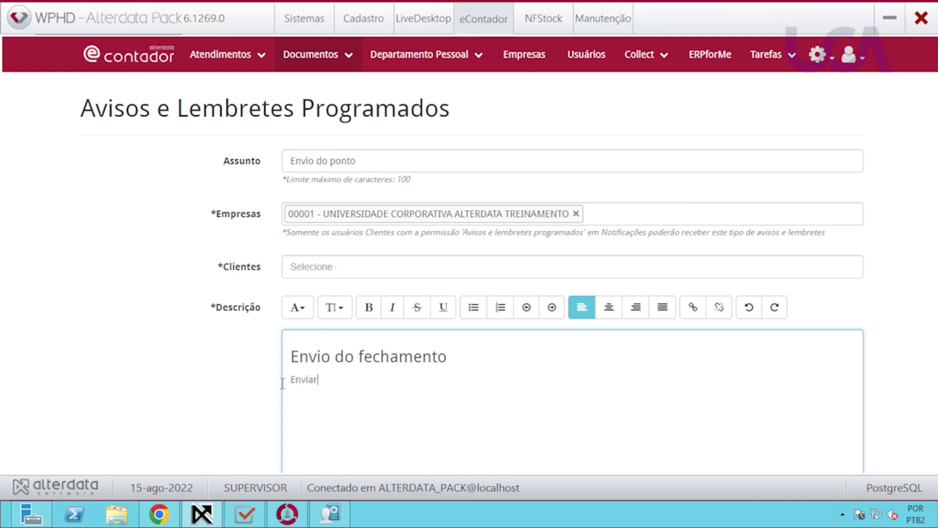
type(" o fechamento do ponto p")
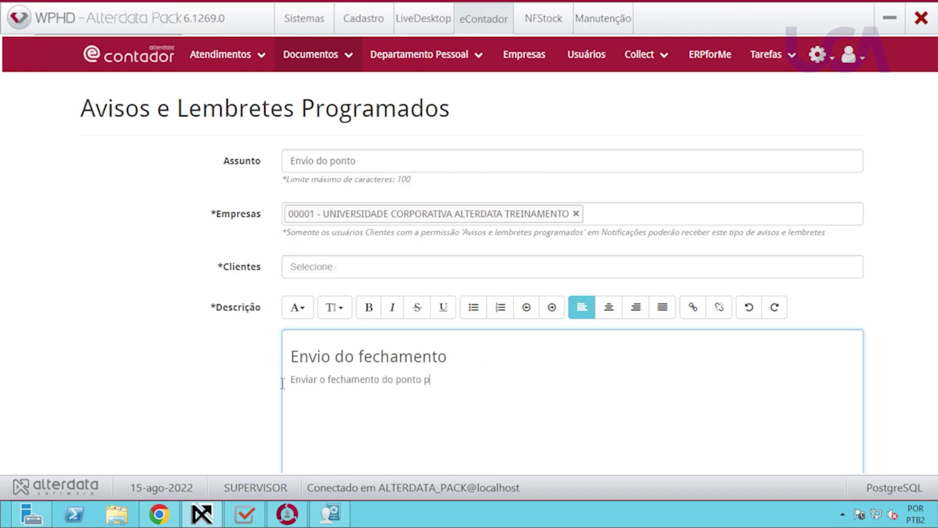
type("ara o processamento da folha")
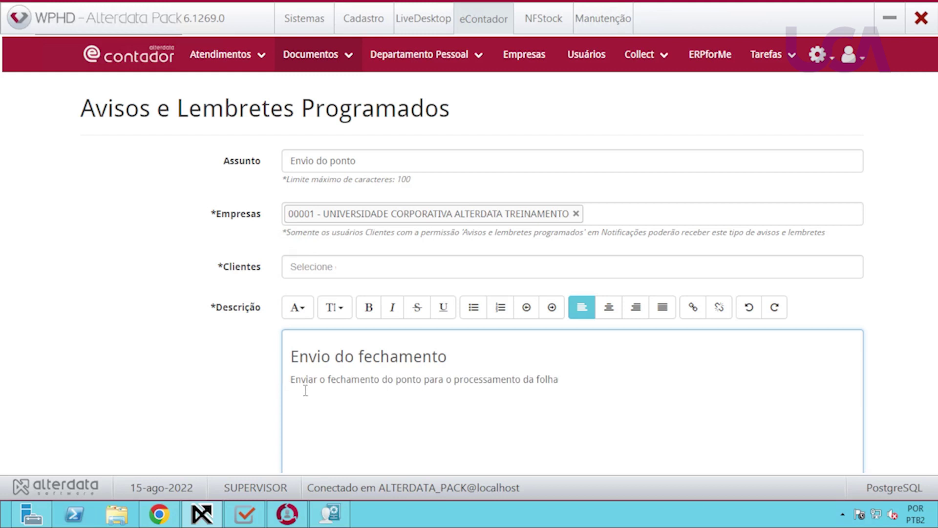
scroll(195, 369, "down", 5)
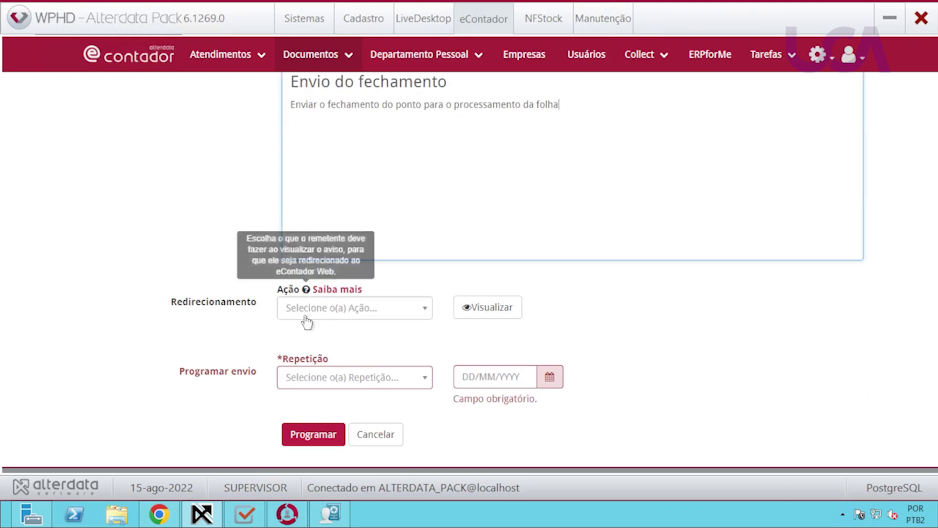
Set the reader redirect to Lançar no FolhaNet and preview the reminder.
left_click(408, 321)
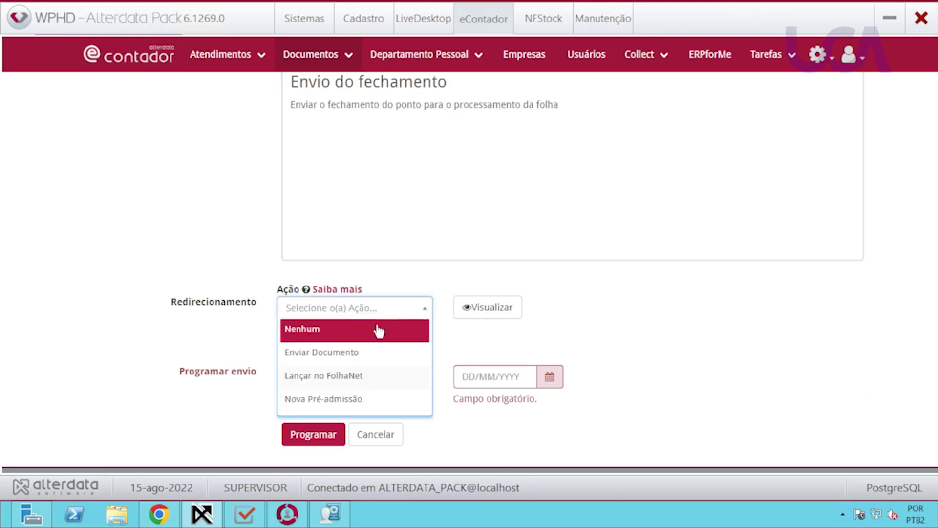
left_click(325, 381)
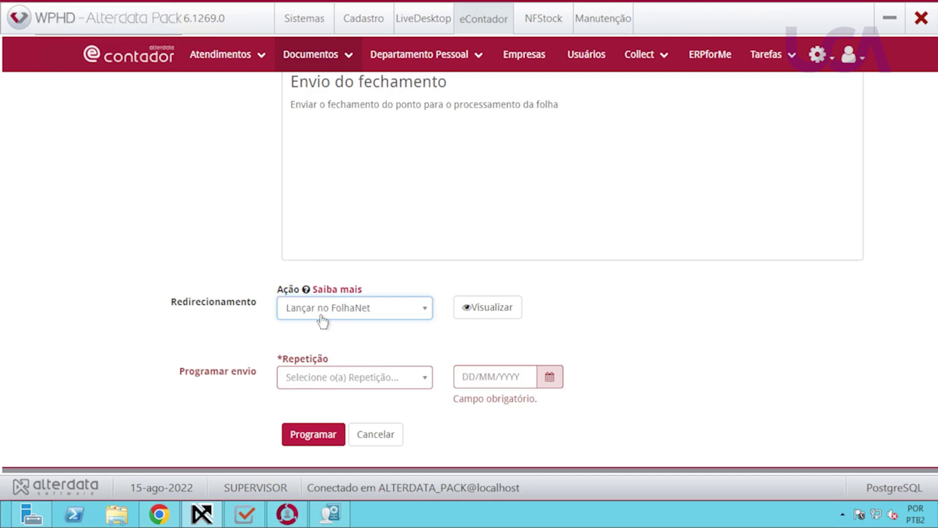
left_click(483, 313)
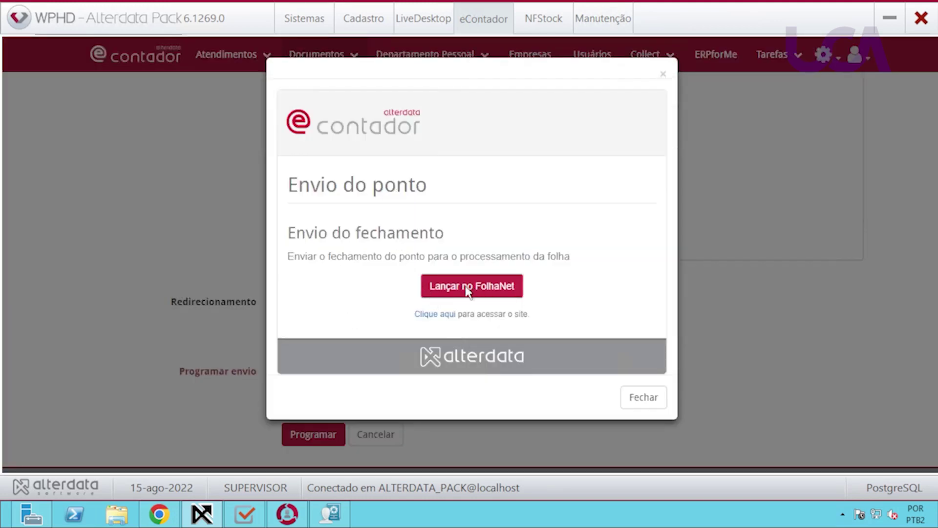
left_click(663, 74)
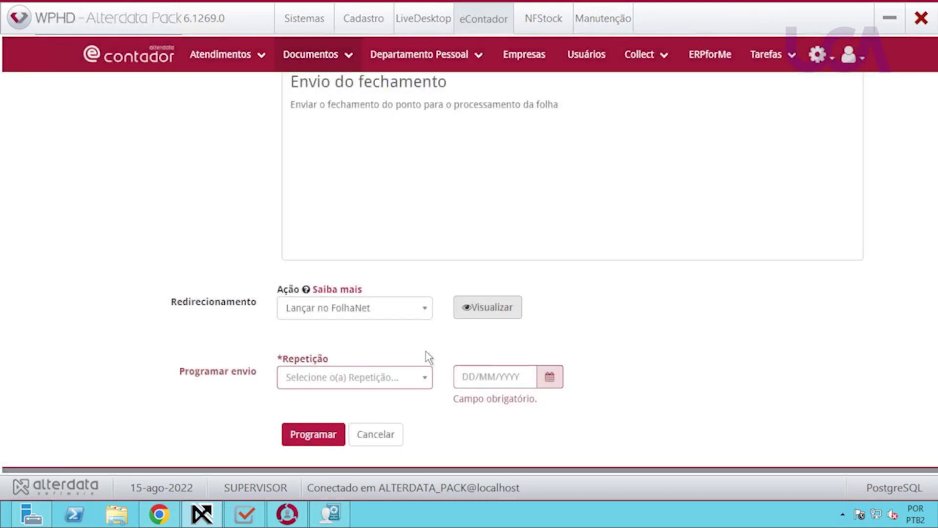
Make the reminder repeat monthly starting 15/08/2022.
left_click(418, 386)
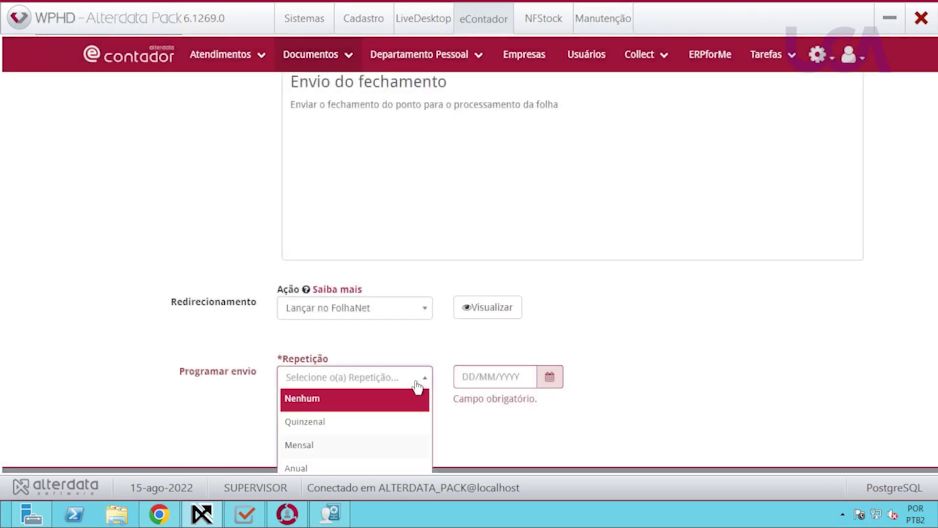
left_click(305, 445)
left_click(470, 377)
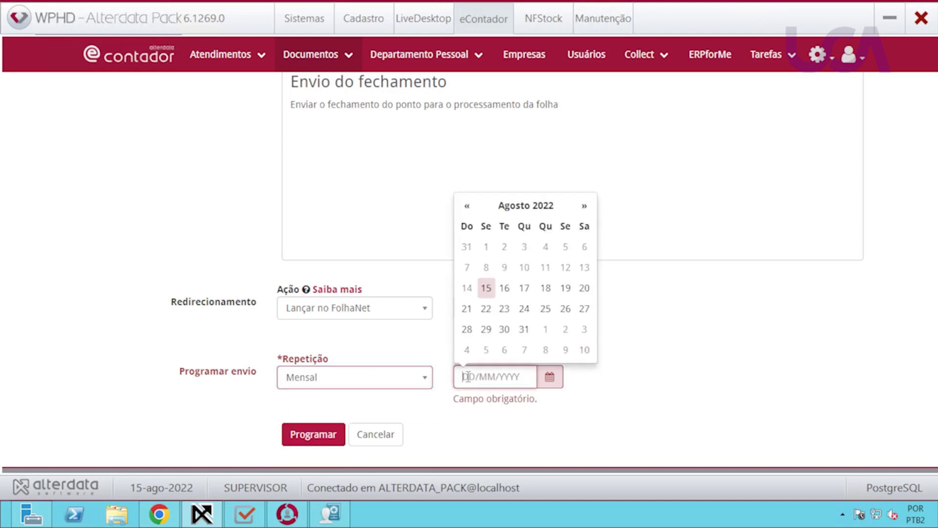
left_click(490, 291)
left_click(489, 291)
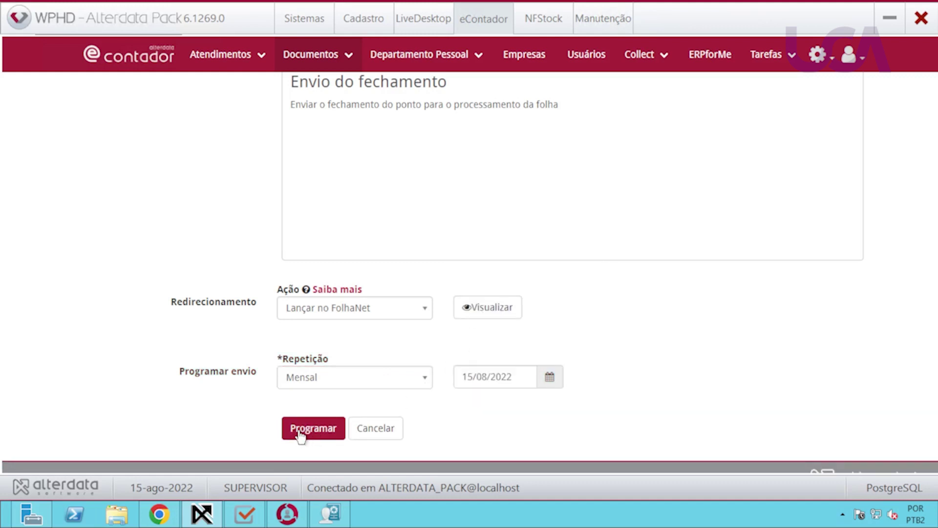
Add CLIENTE UNIVERSIDADE CORPORATIVA as recipient and save the scheduled reminder.
scroll(589, 342, "up", 1)
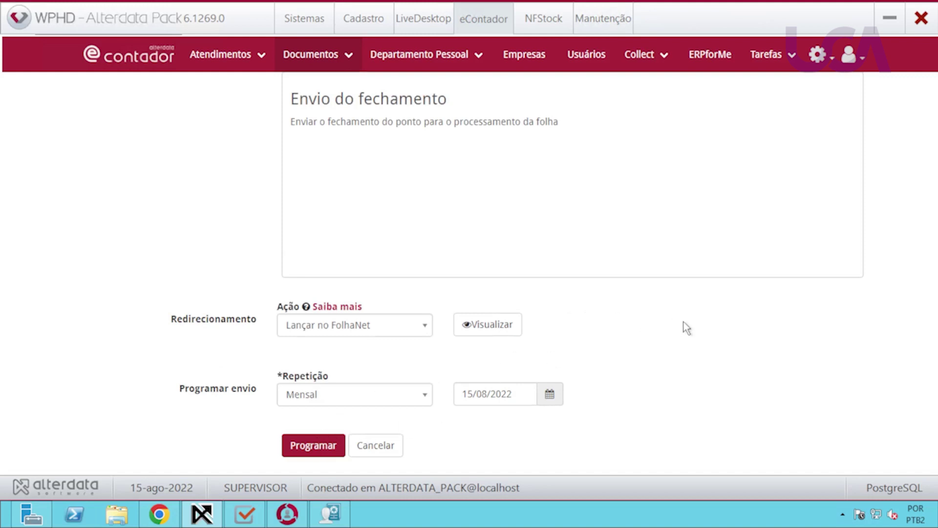
scroll(687, 327, "up", 5)
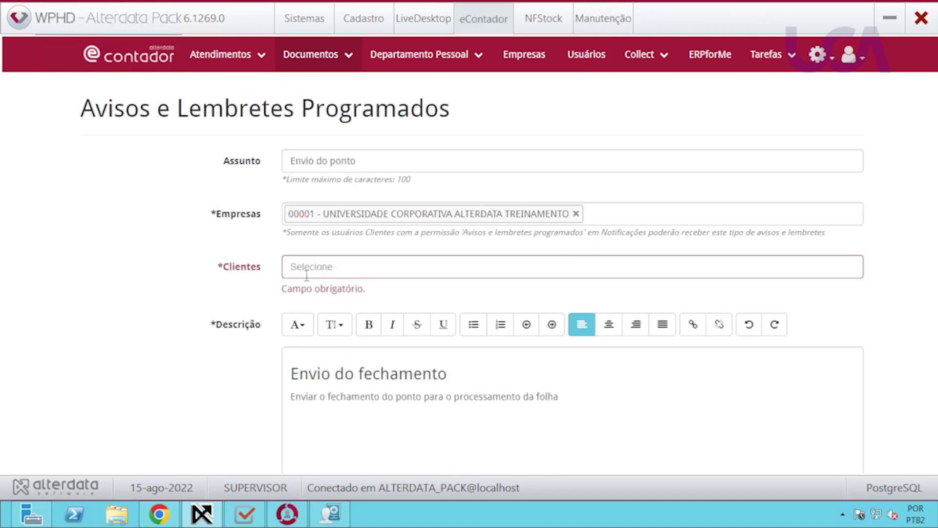
left_click(306, 275)
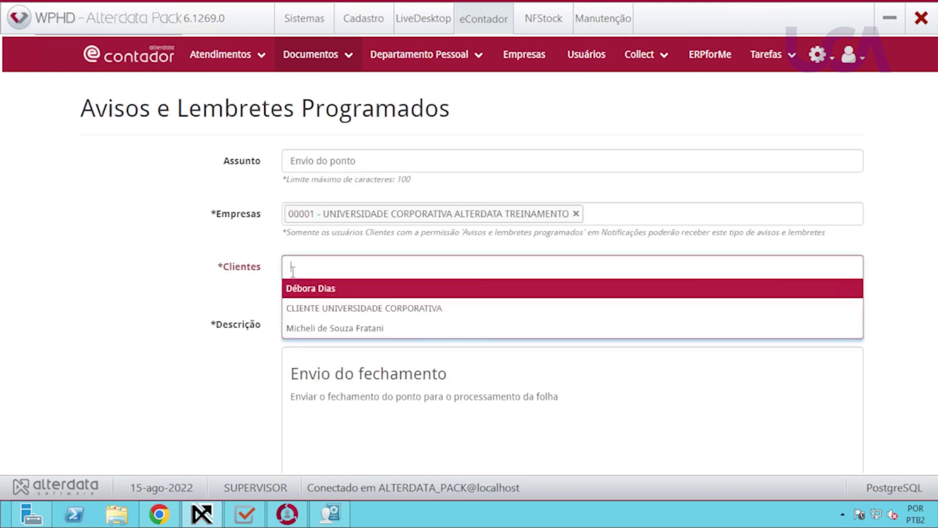
left_click(325, 317)
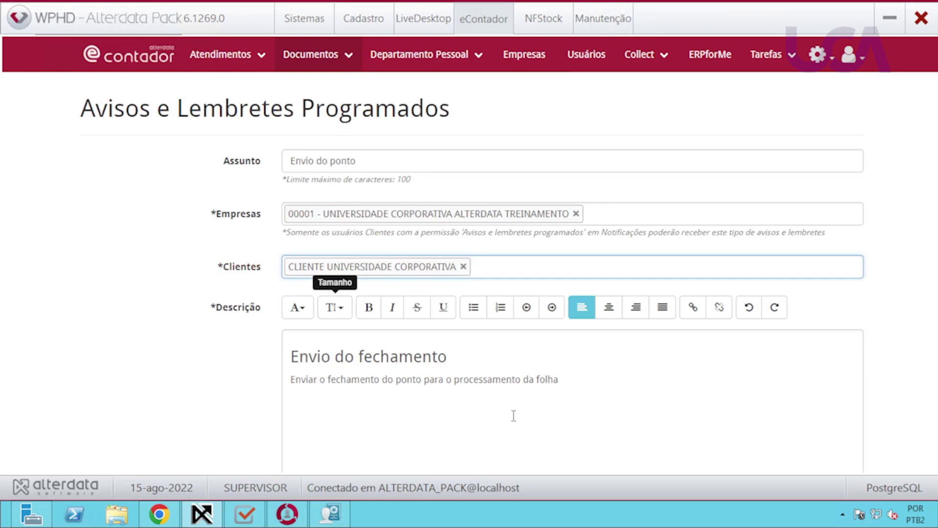
scroll(513, 415, "down", 6)
left_click(304, 395)
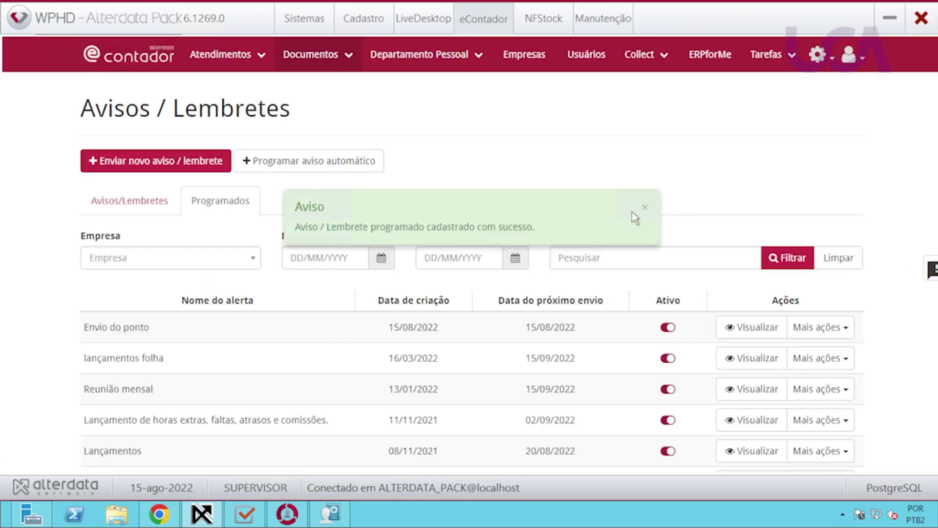
left_click(645, 210)
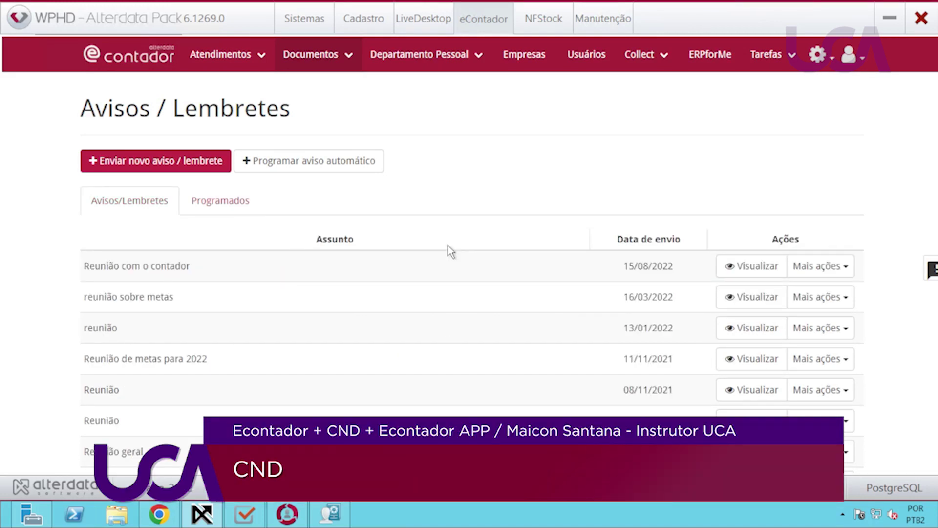
Go to Documentos > CND and expand the Controlar nova certidão options.
left_click(359, 63)
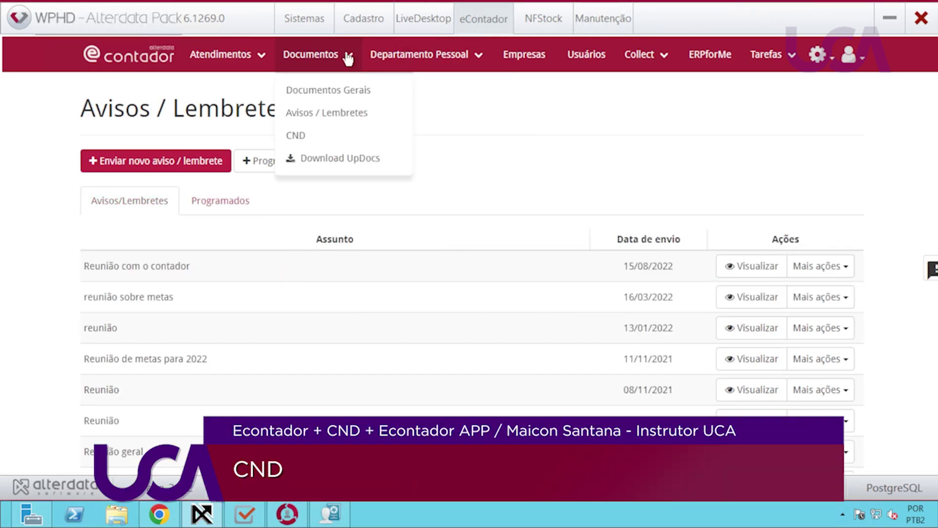
left_click(296, 137)
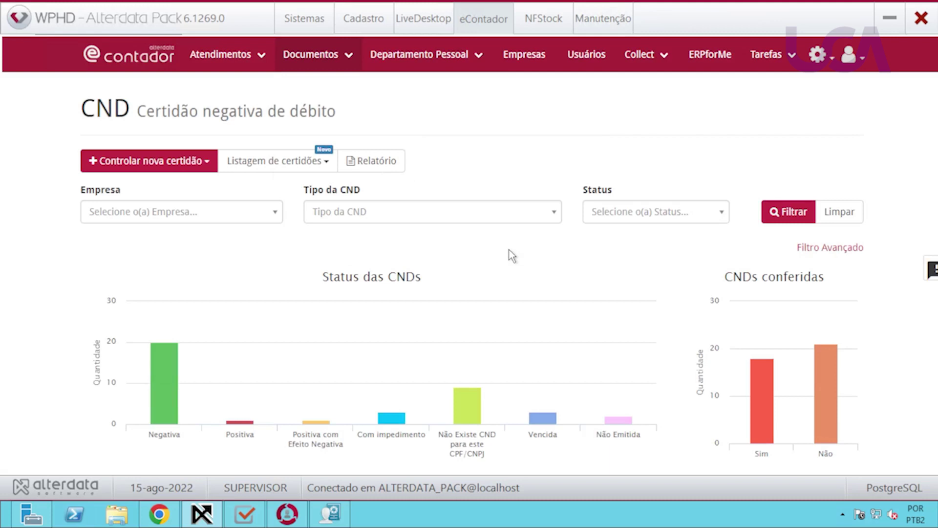
left_click(200, 165)
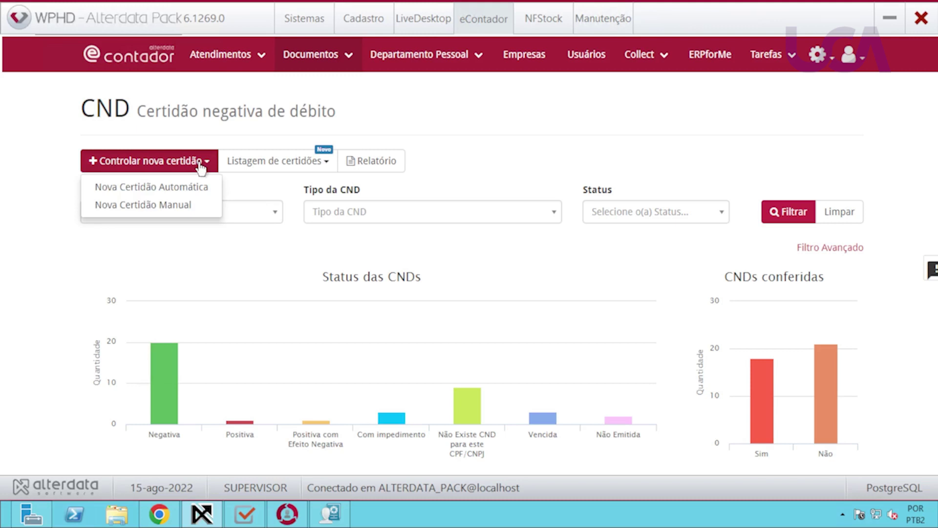
Start a Nova Certidão Automática of type Certidão de FGTS for company 00001.
left_click(161, 189)
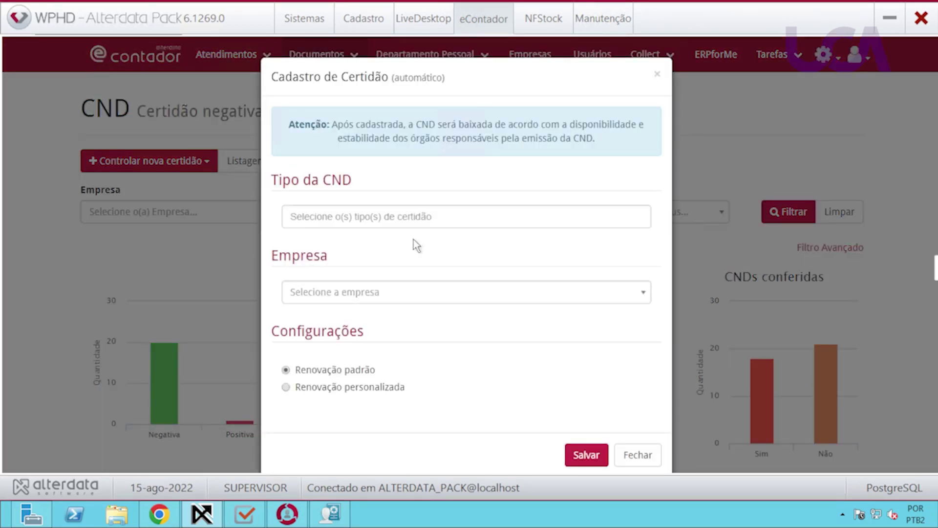
left_click(425, 217)
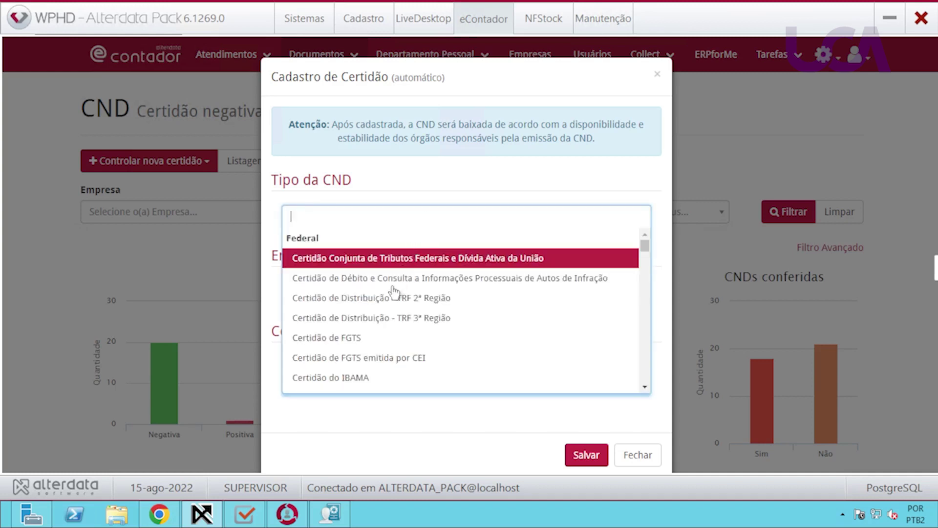
left_click(360, 337)
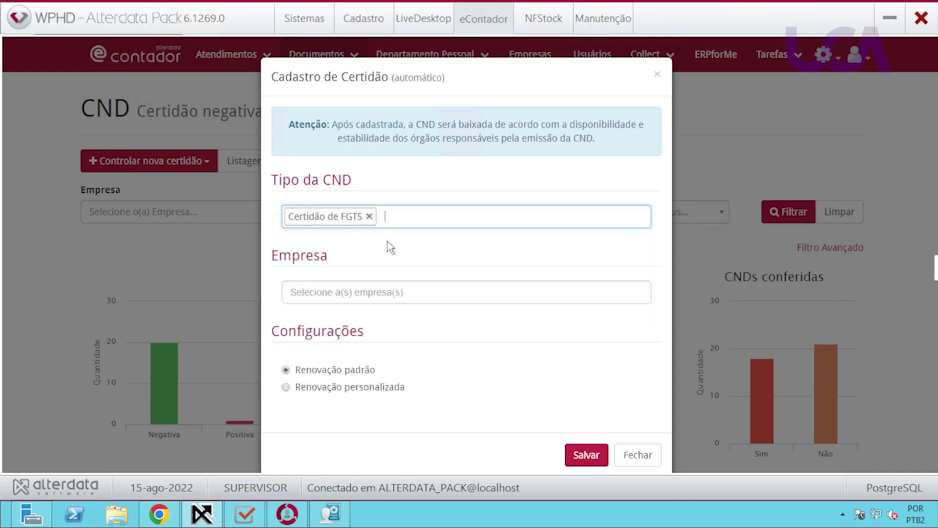
left_click(332, 292)
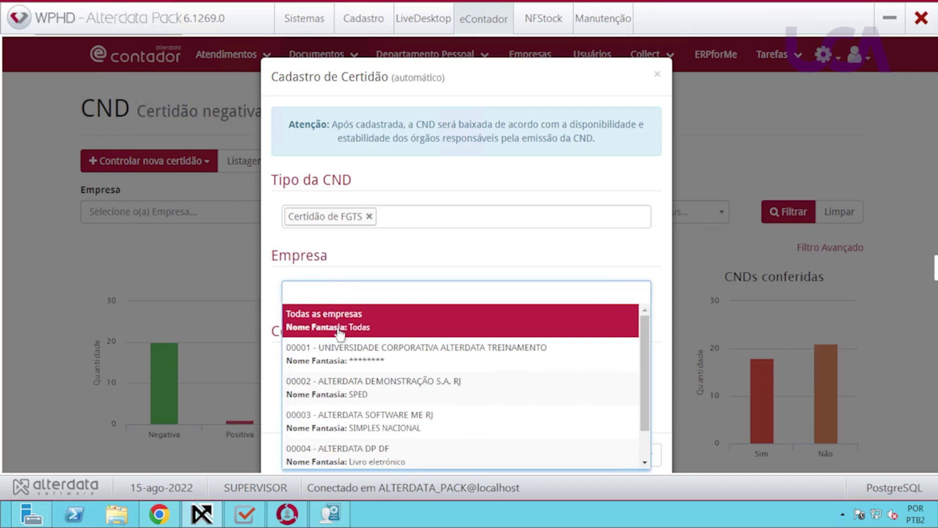
left_click(342, 351)
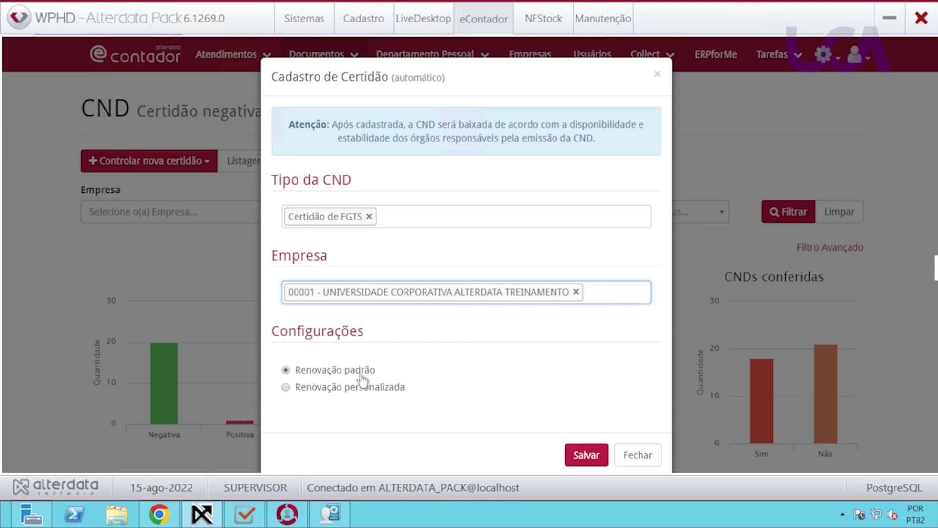
Set custom renewal to Bimestral on day 10 and save the certificate.
left_click(320, 389)
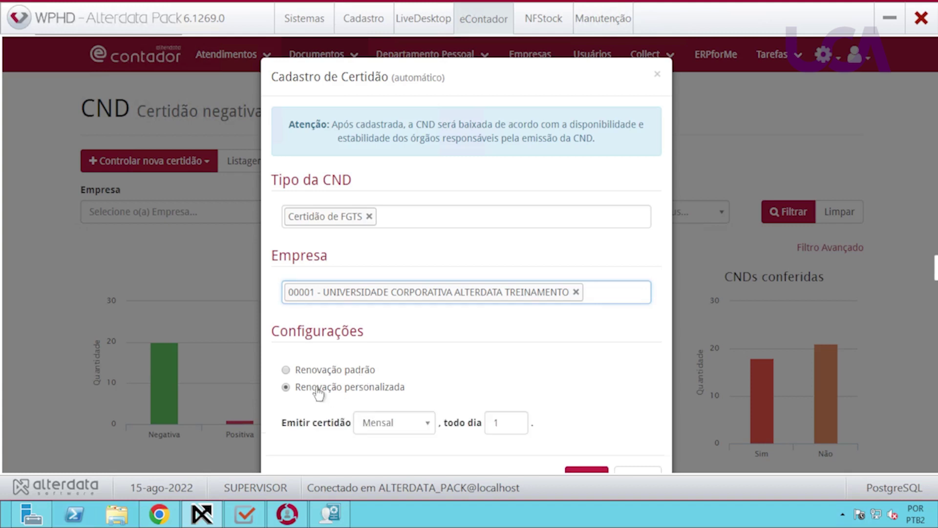
scroll(433, 364, "down", 1)
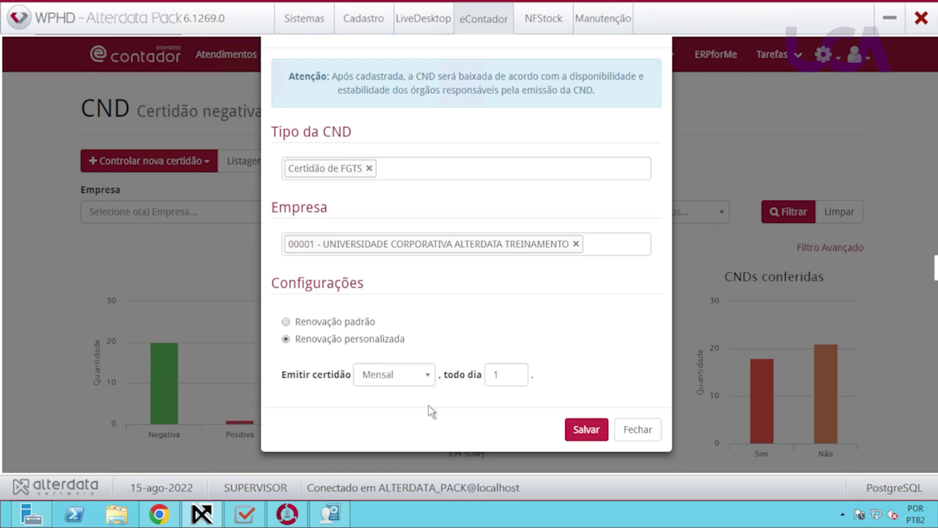
left_click(418, 380)
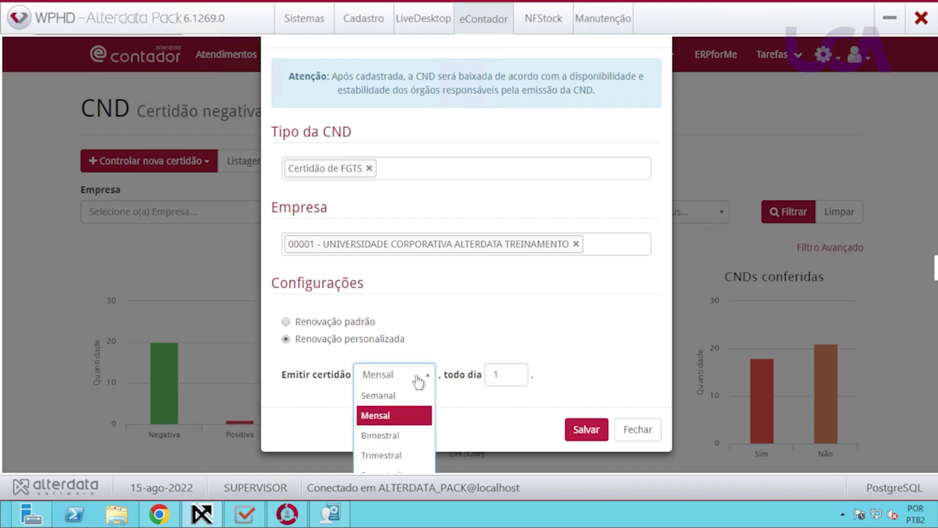
left_click(404, 435)
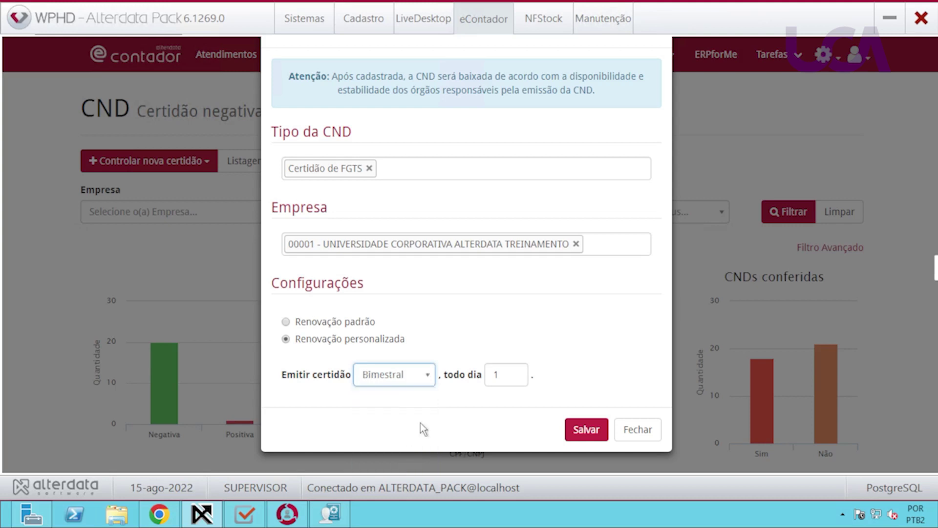
double_click(495, 380)
type("10")
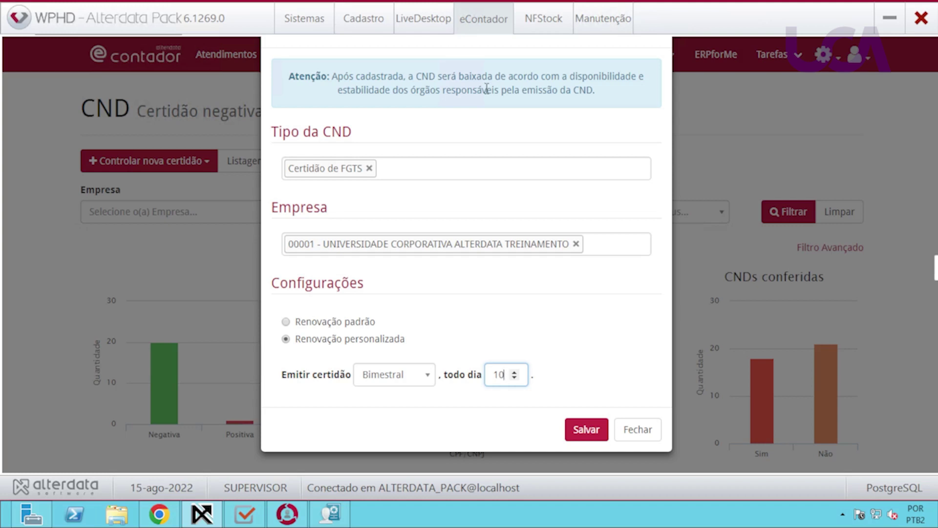
left_click(585, 431)
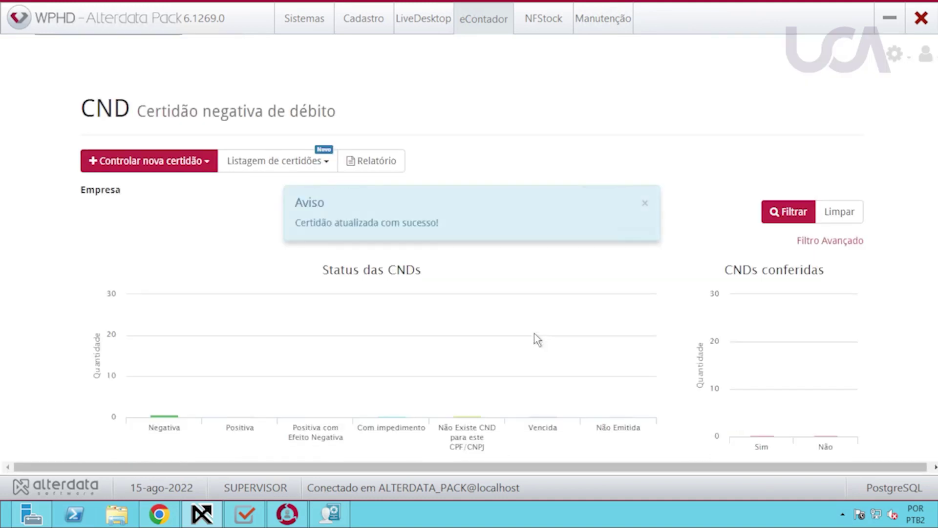
left_click(646, 211)
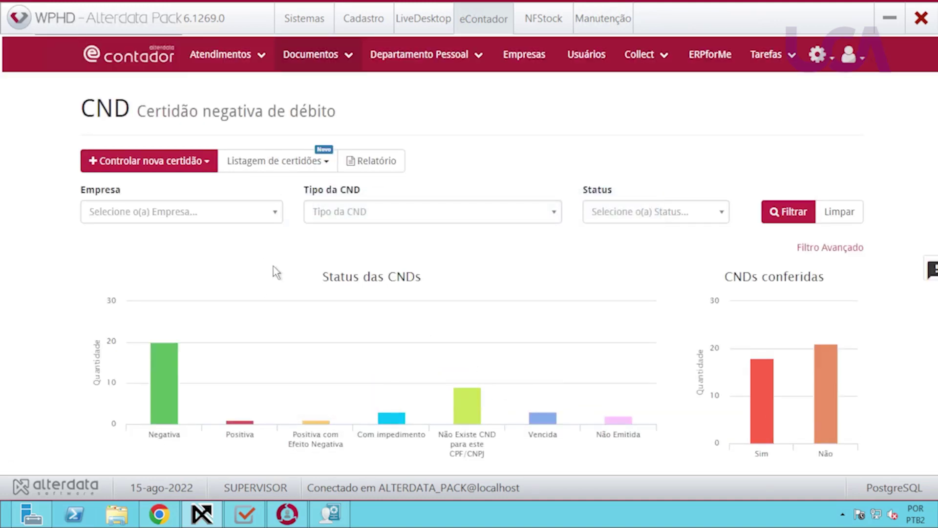
left_click(207, 168)
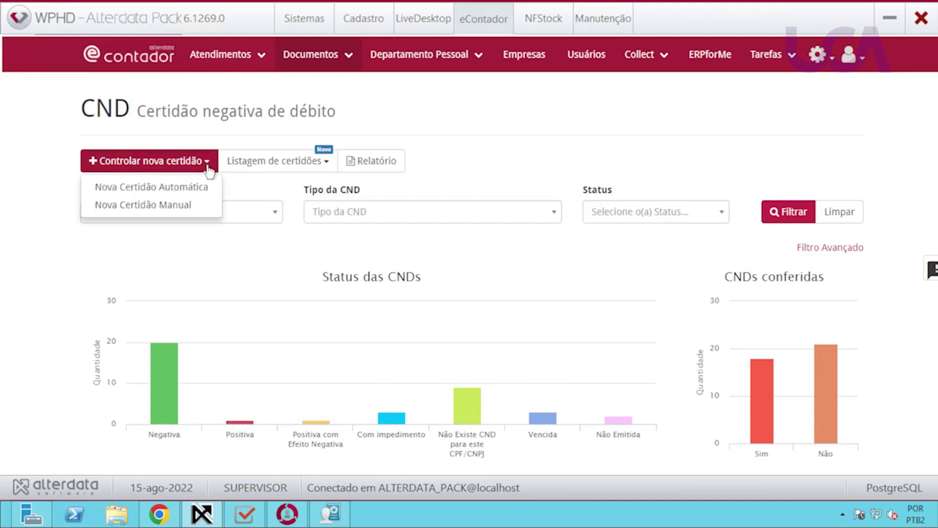
Start a manual Certidão de Débitos for company 00002 issued by Prefeitura.
left_click(150, 208)
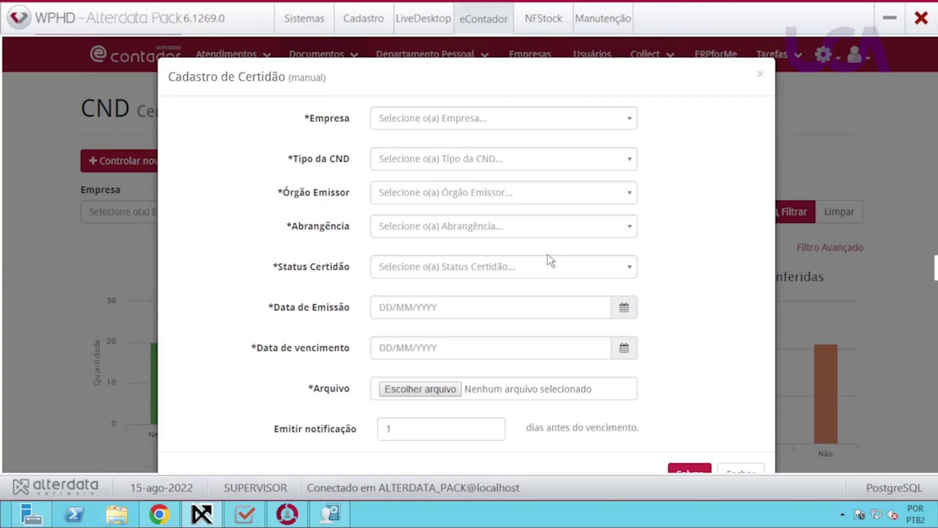
left_click(532, 126)
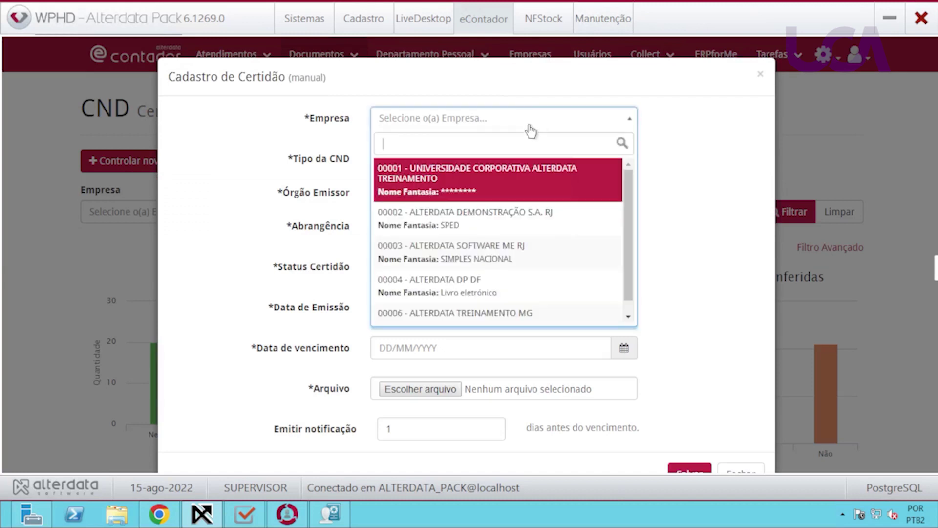
left_click(437, 213)
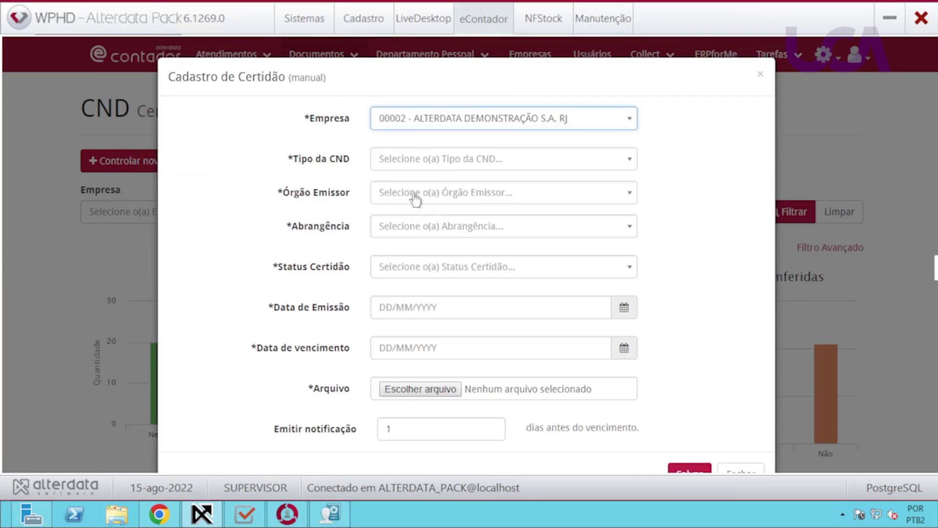
left_click(480, 167)
left_click(459, 179)
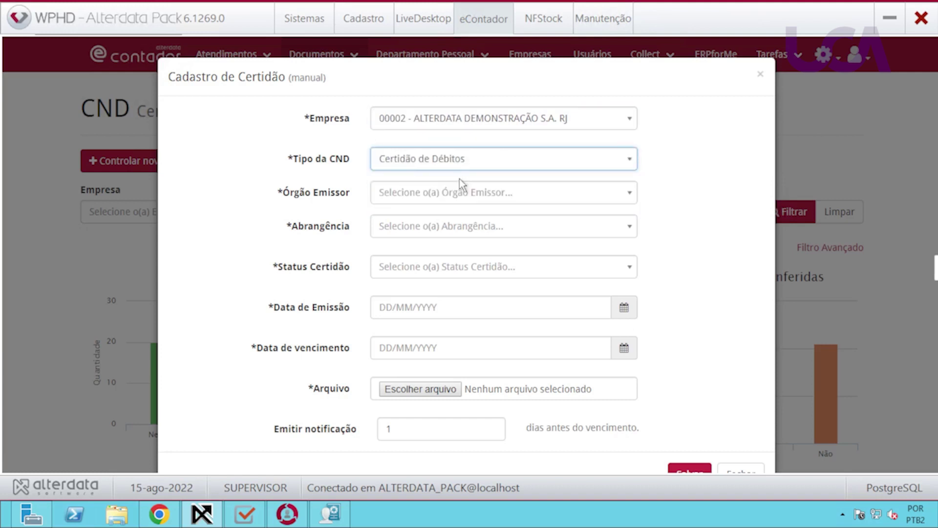
left_click(405, 199)
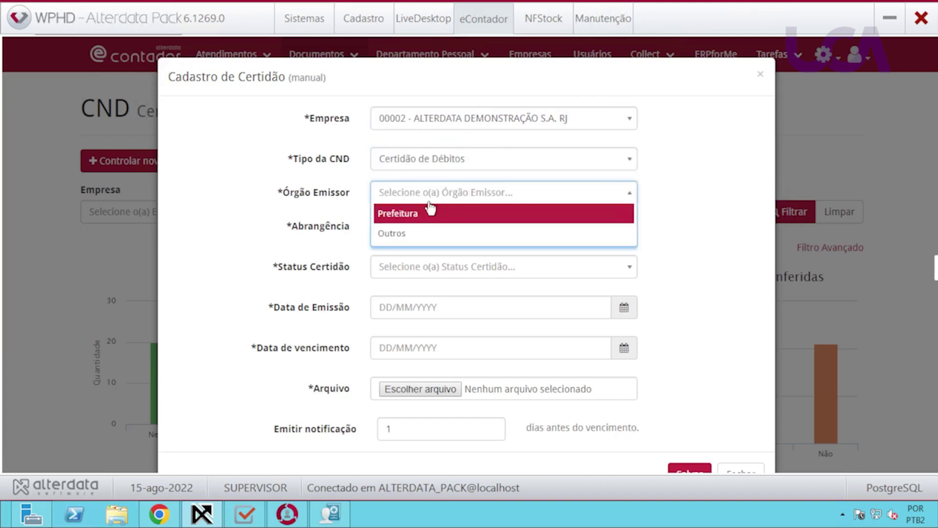
left_click(425, 214)
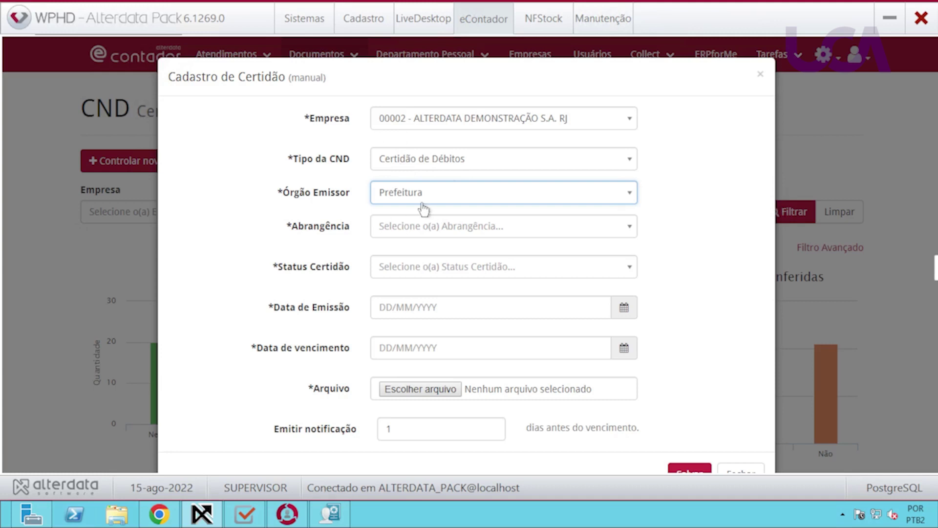
Set Municipal scope, Negativa status, and validity from 15/08/2022 to 31/08/2022.
left_click(428, 229)
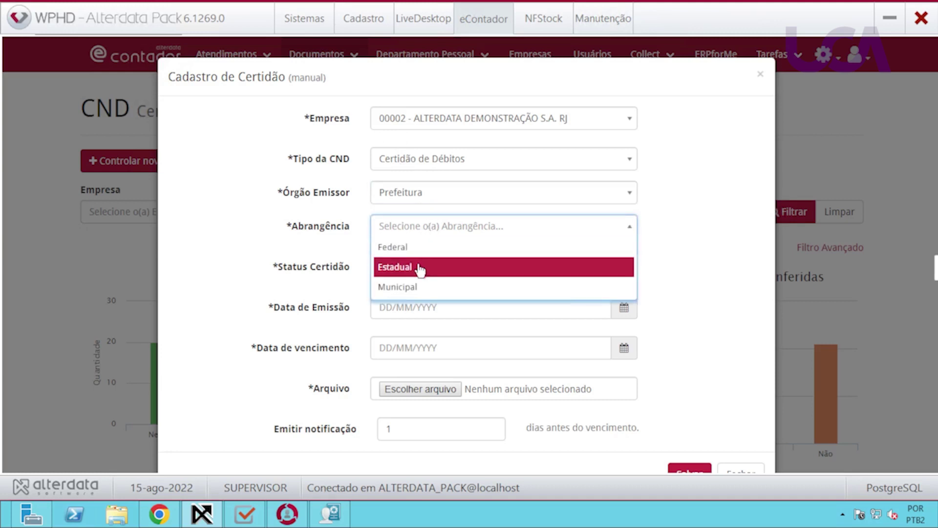
left_click(416, 289)
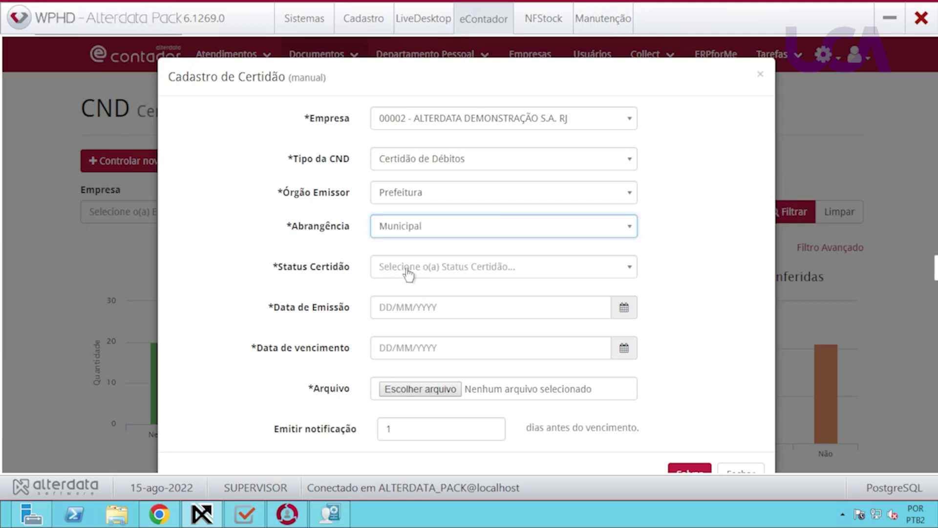
left_click(408, 272)
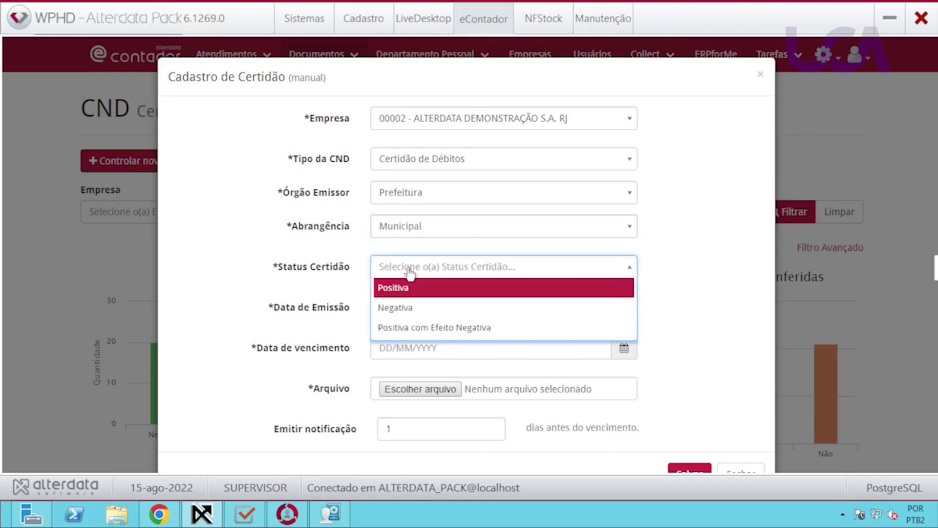
left_click(405, 315)
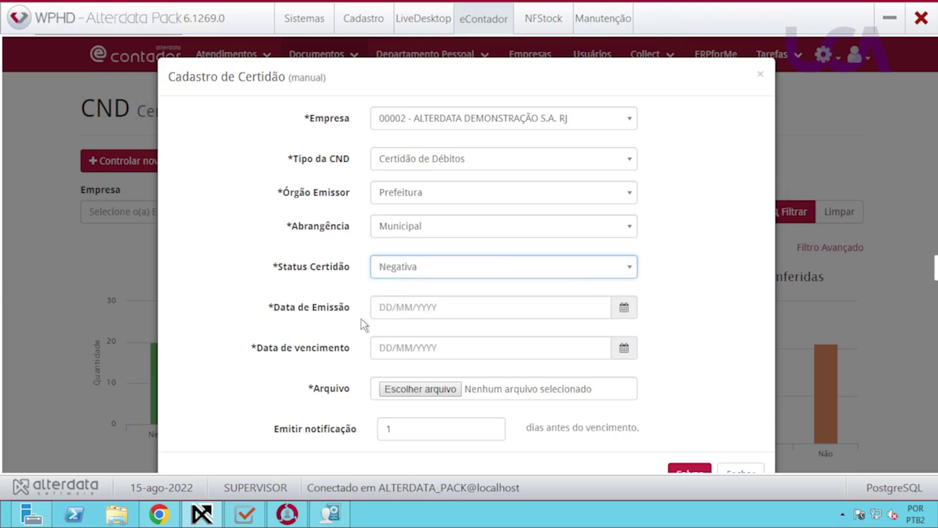
left_click(378, 310)
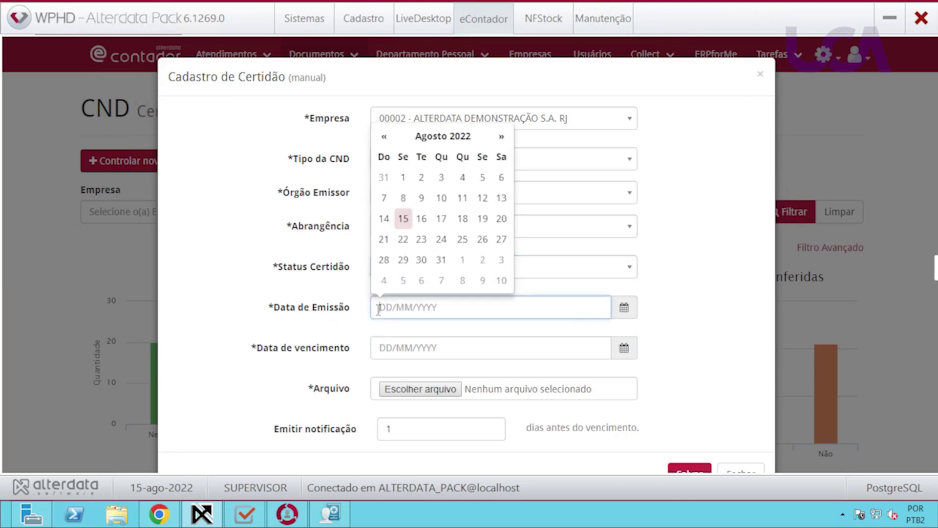
left_click(404, 217)
left_click(383, 350)
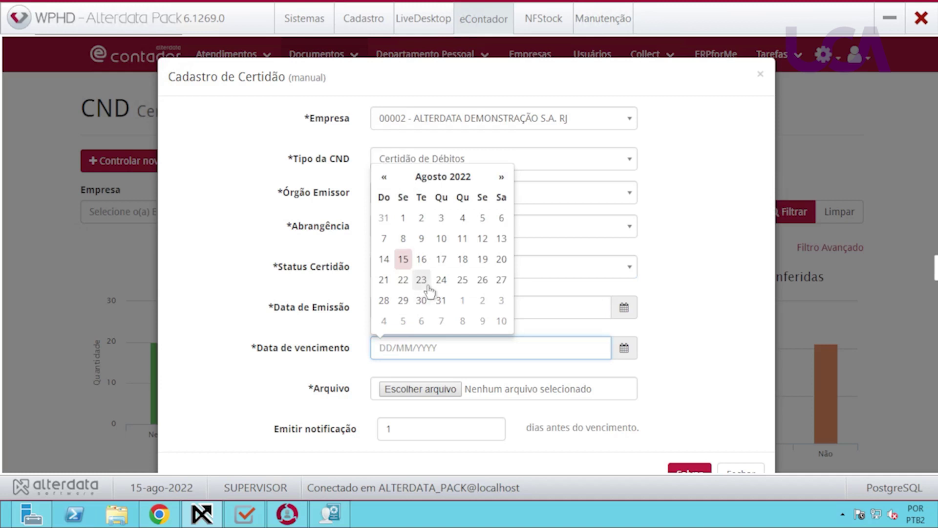
left_click(441, 301)
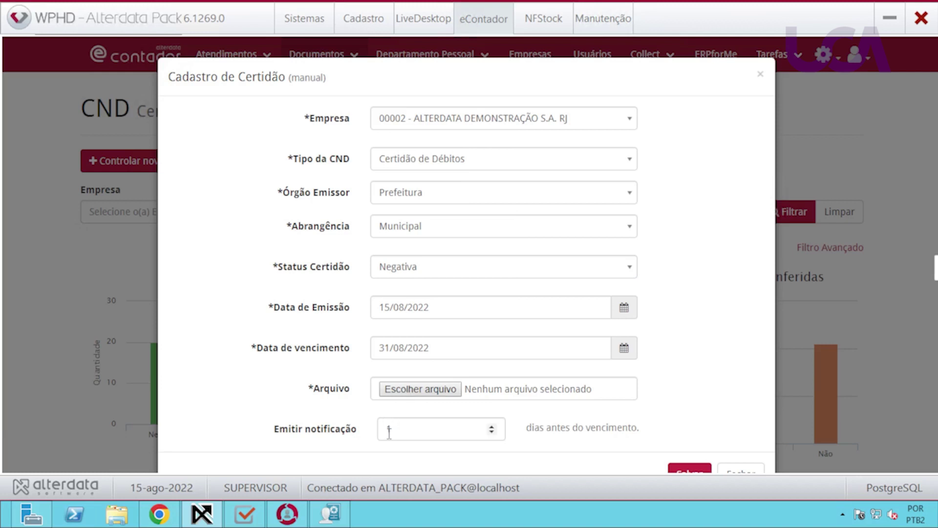
left_click_drag(393, 430, 376, 433)
scroll(675, 408, "down", 1)
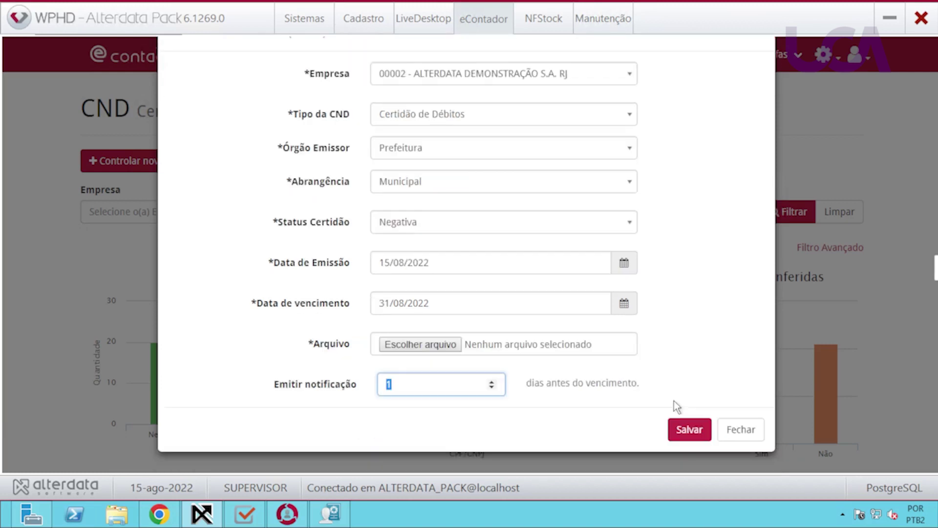
left_click(443, 385)
Try saving, cancel the file attachment prompt, and close the form without saving.
left_click(684, 425)
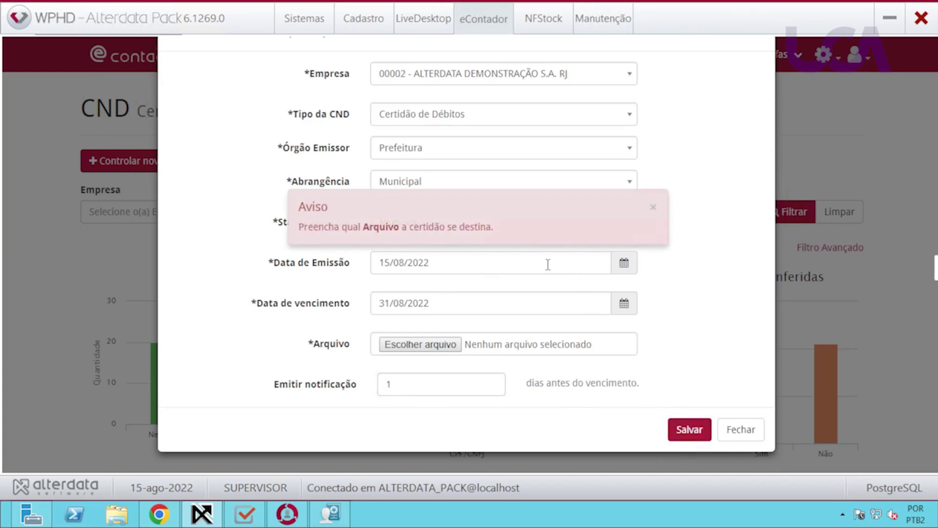
left_click(415, 345)
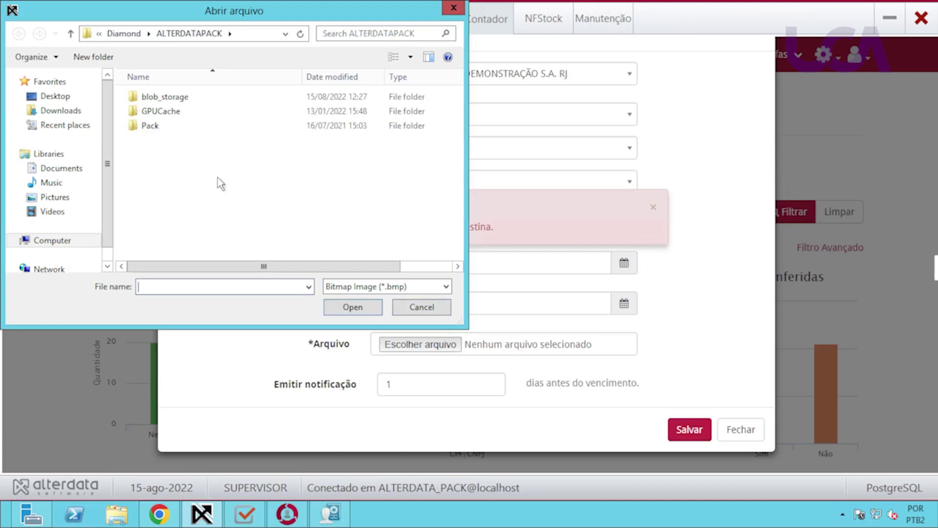
left_click(415, 307)
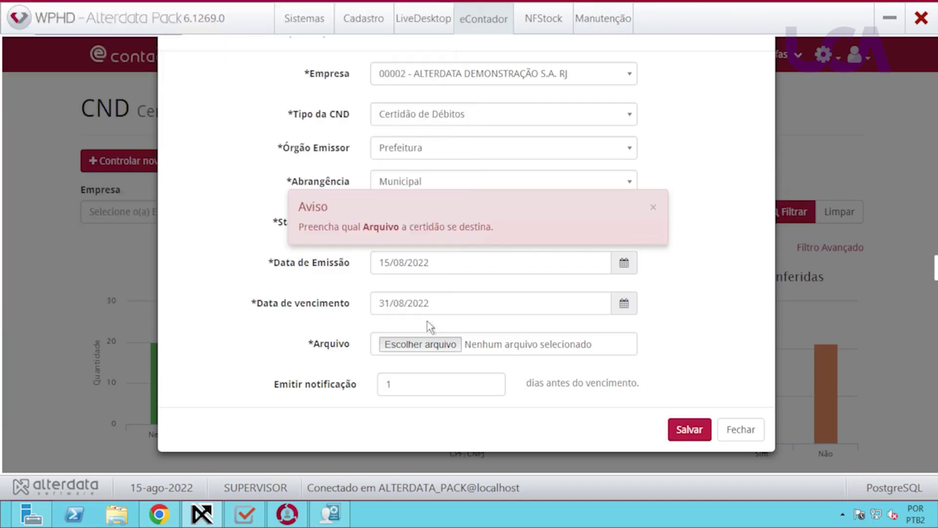
left_click(754, 432)
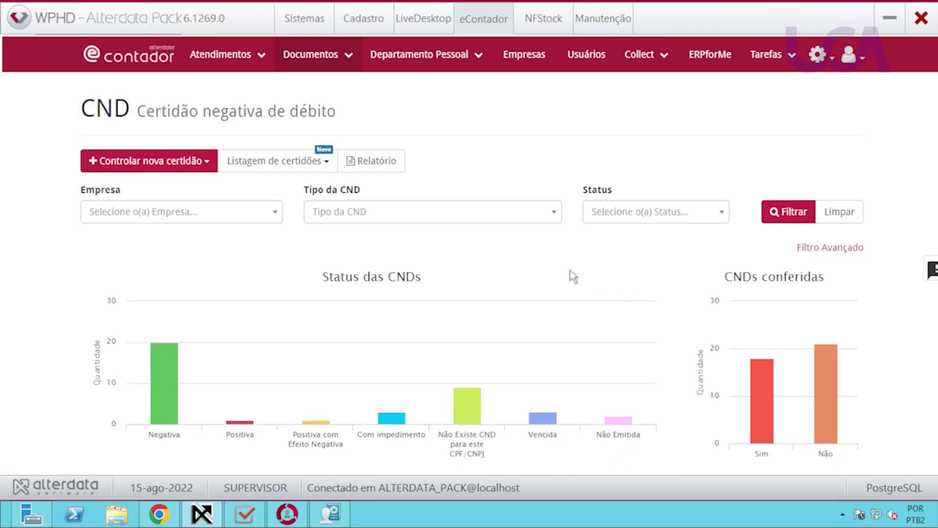
left_click(181, 166)
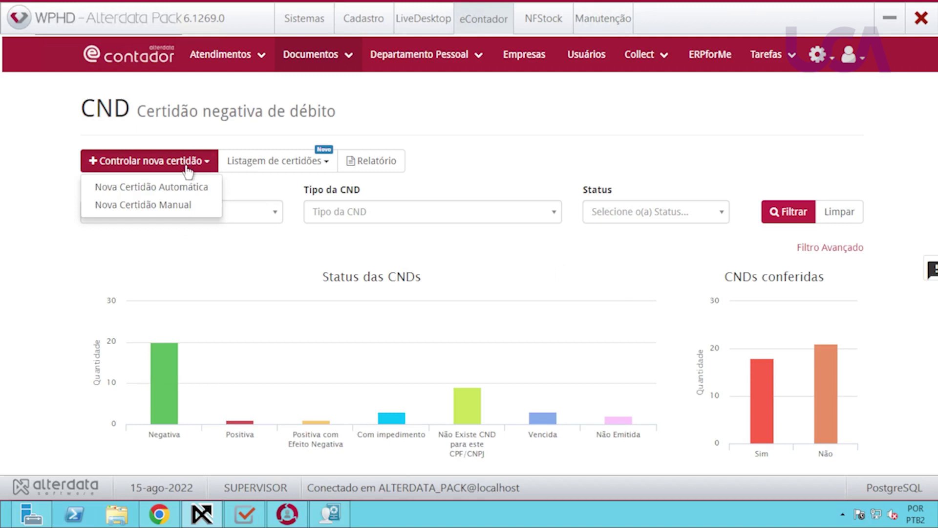
left_click(321, 169)
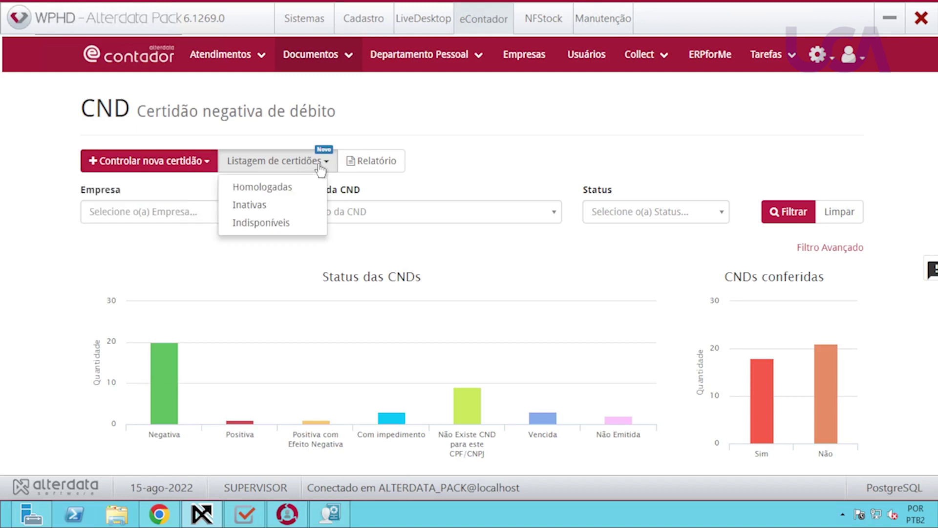
left_click(282, 193)
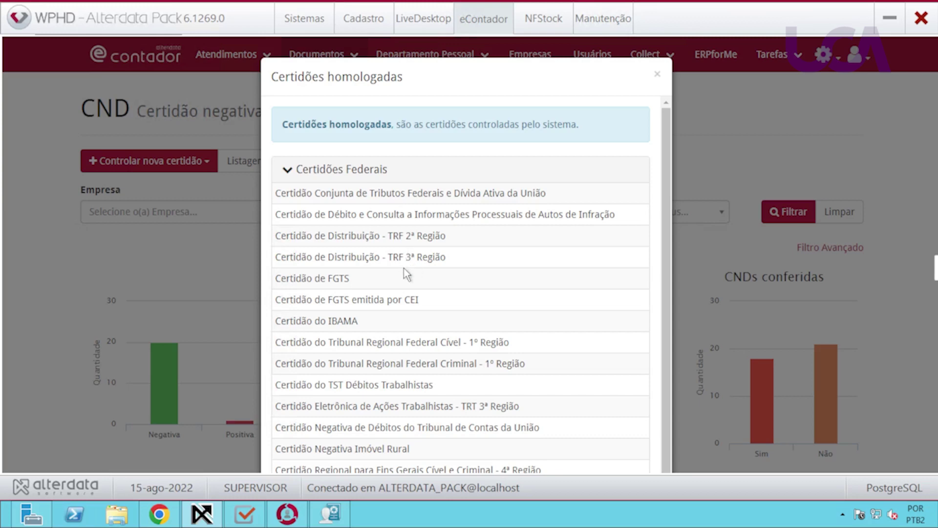
scroll(411, 271, "down", 1)
scroll(436, 269, "up", 1)
left_click(657, 78)
left_click(268, 166)
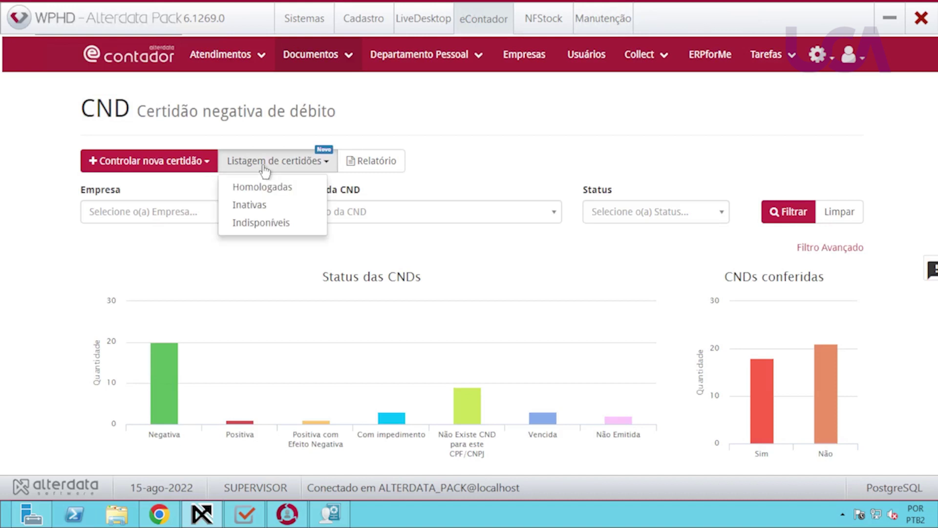
left_click(251, 205)
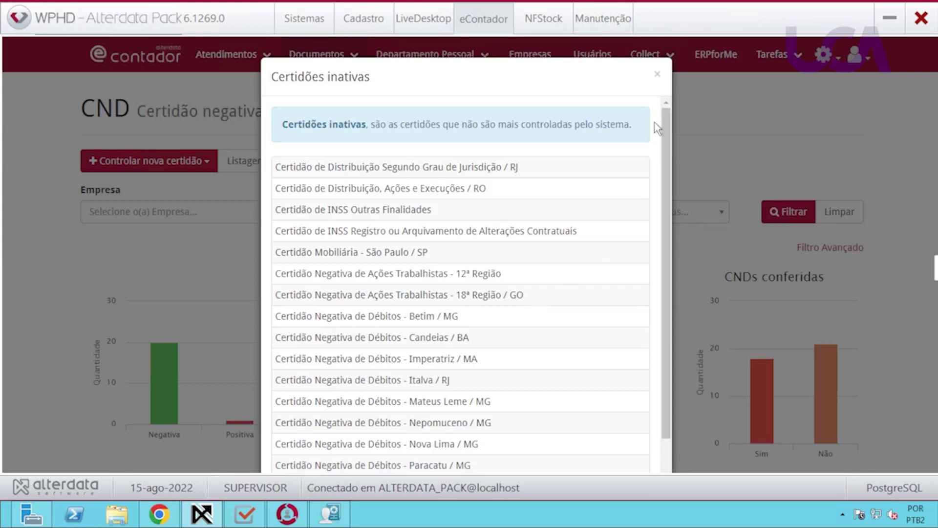
left_click(658, 74)
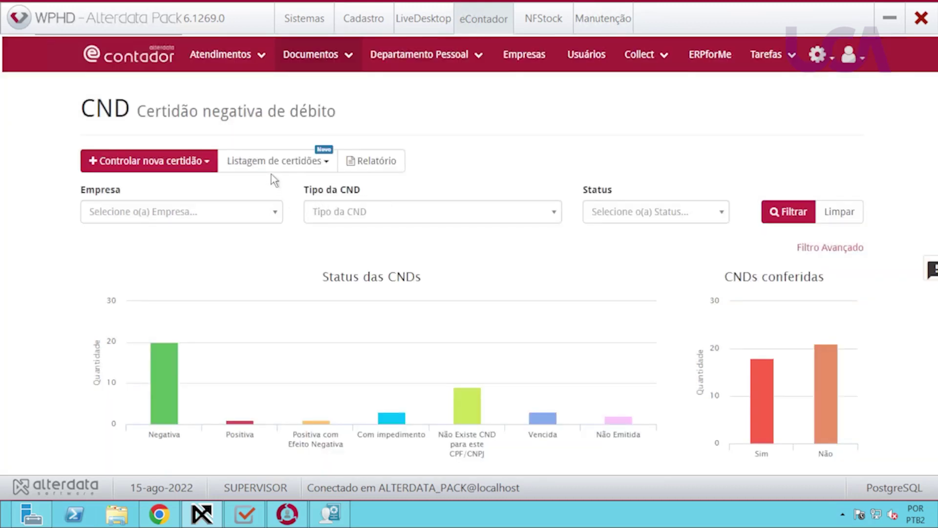
left_click(299, 166)
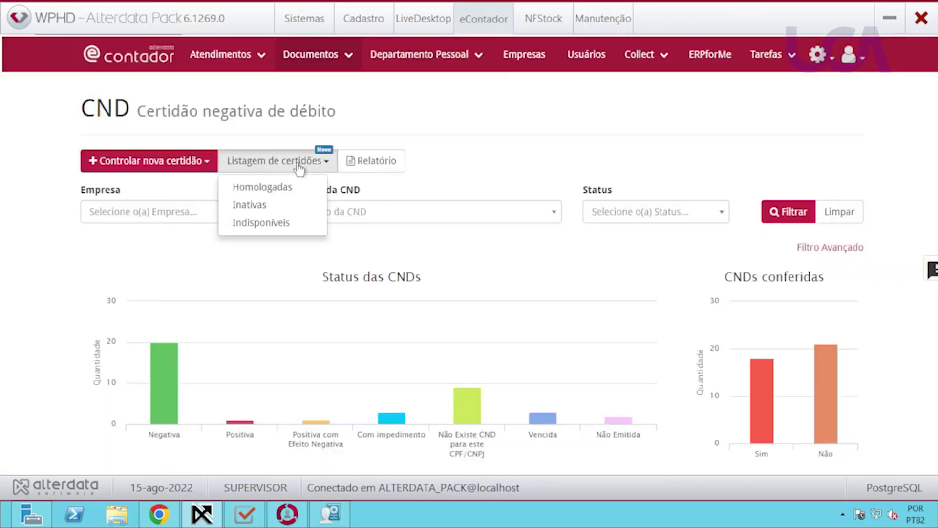
left_click(262, 222)
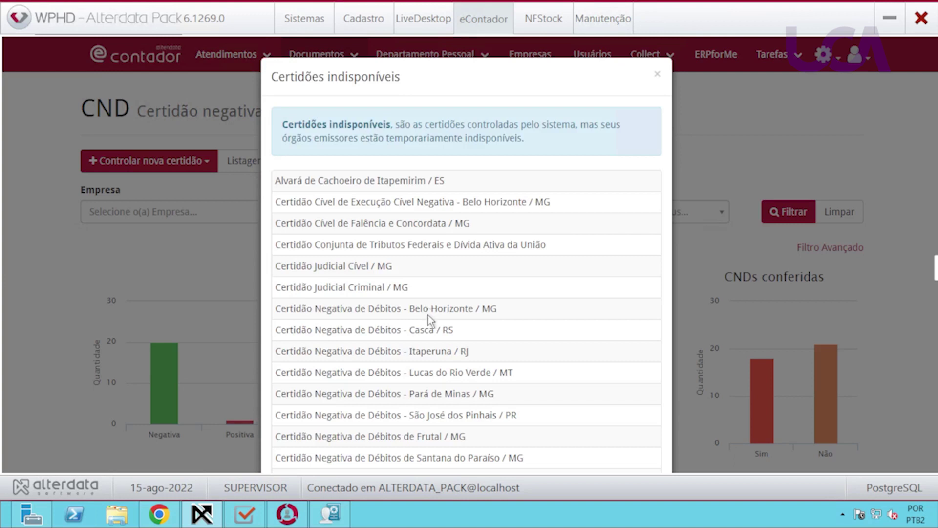
left_click(657, 74)
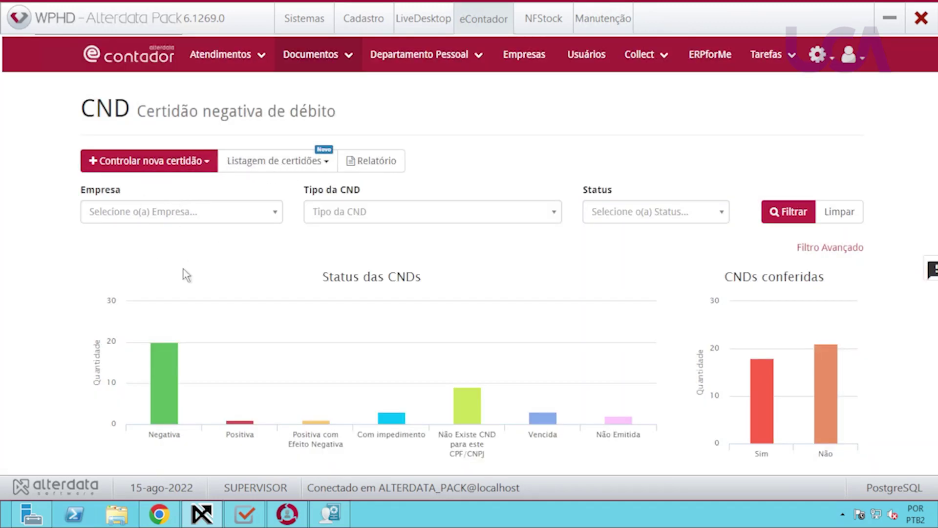
Filter the CND dashboard to company 00001 with Tipo da CND set to Todas.
left_click(218, 223)
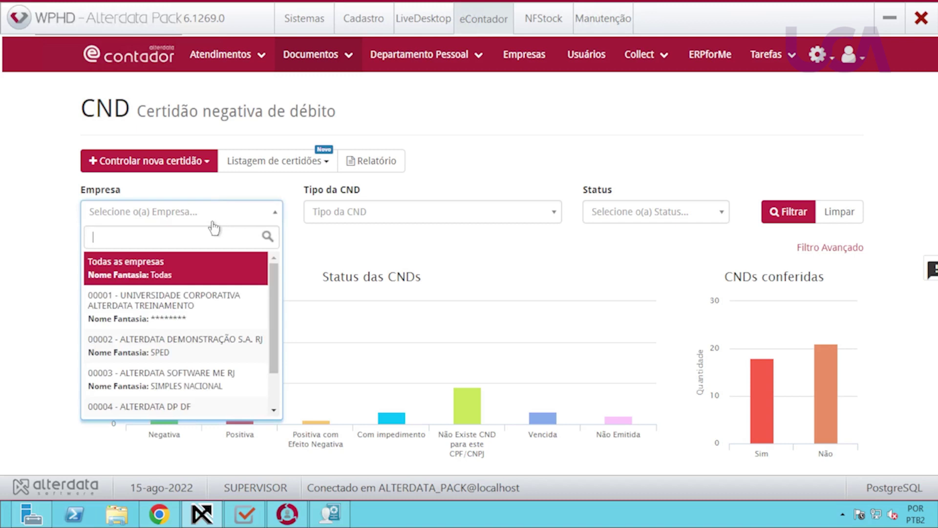
left_click(165, 295)
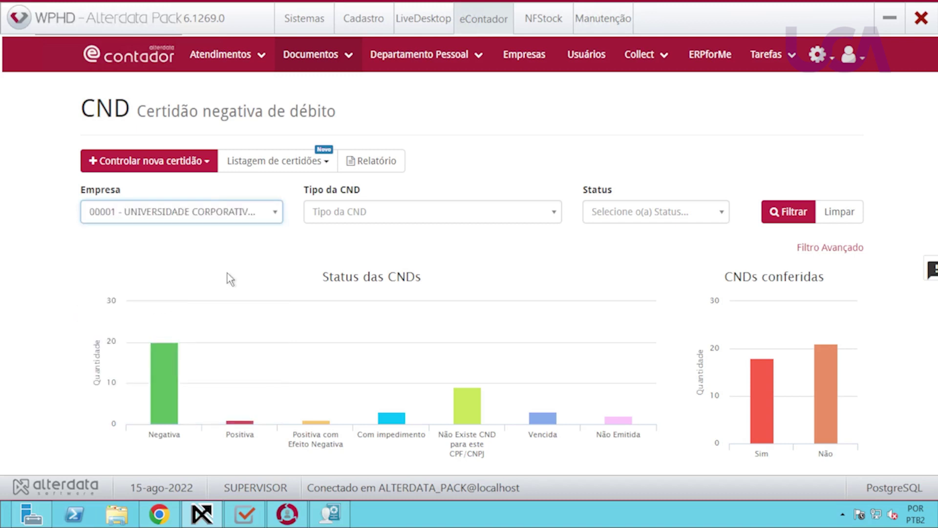
left_click(486, 216)
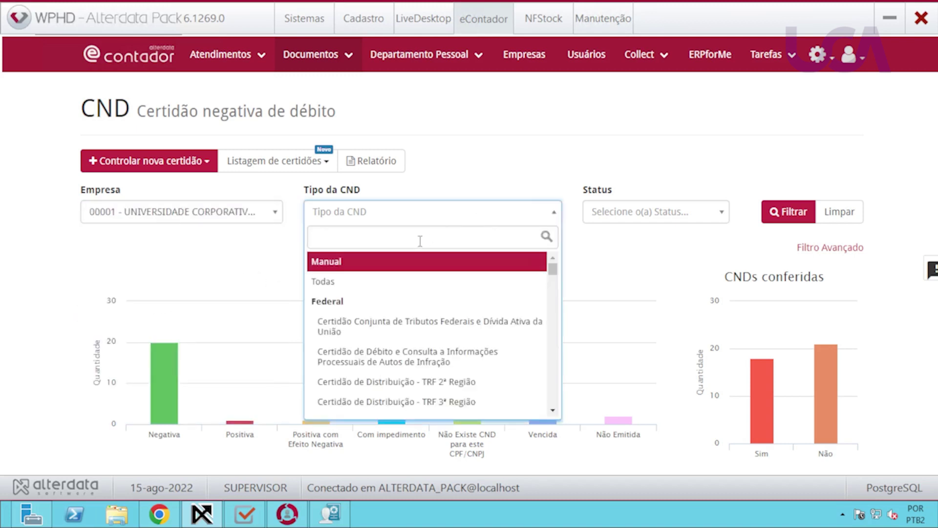
left_click(330, 282)
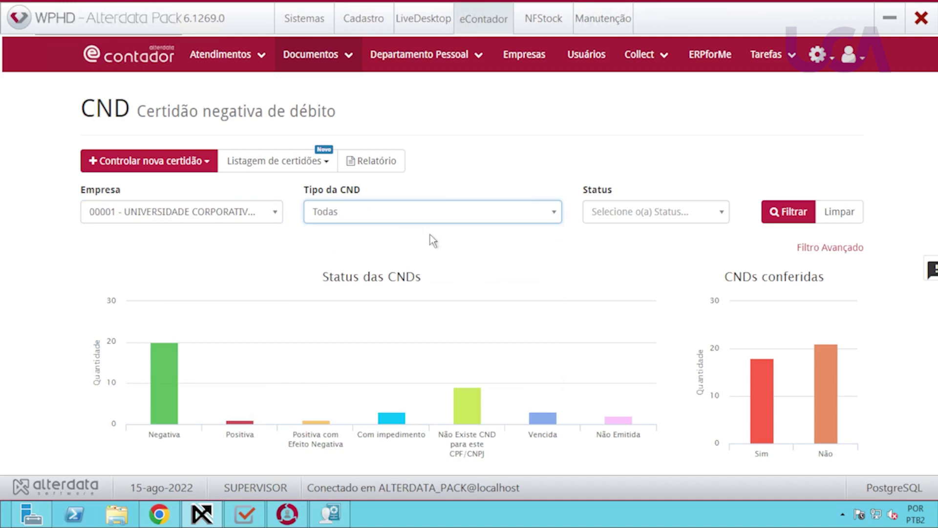
left_click(690, 227)
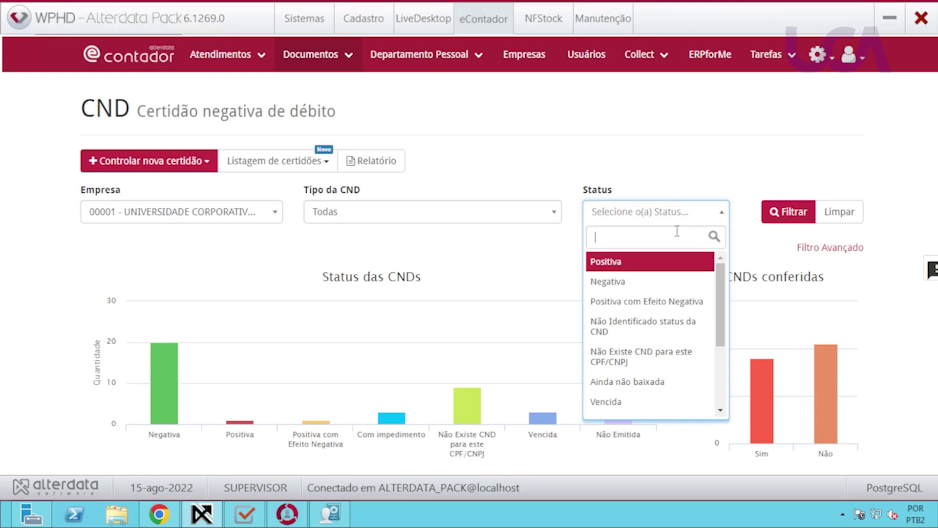
left_click(699, 215)
left_click(783, 220)
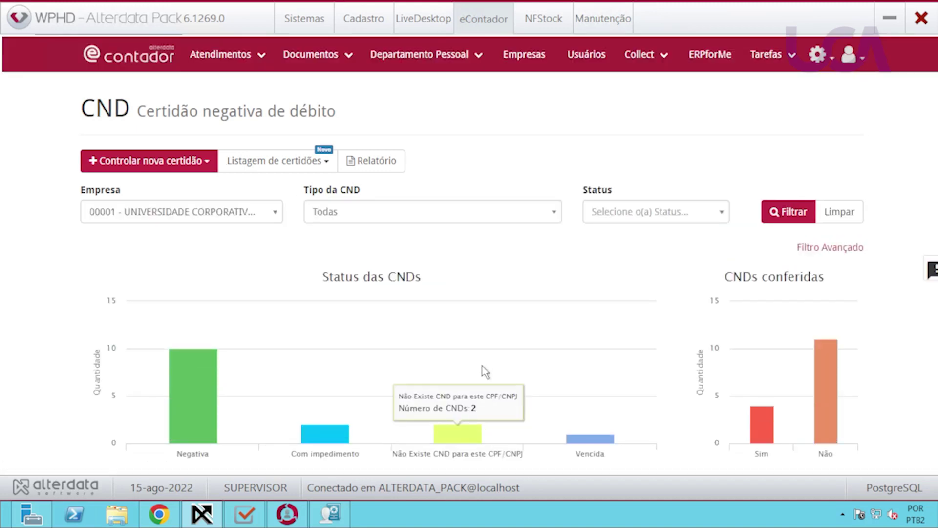
Show only Negativa certificates via the Status das CNDs chart.
scroll(483, 366, "down", 1)
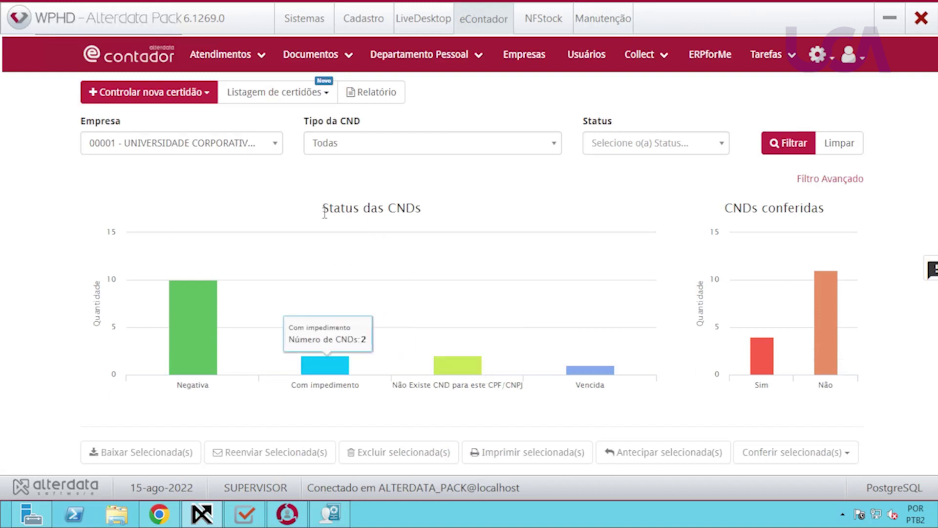
mouse_move(210, 338)
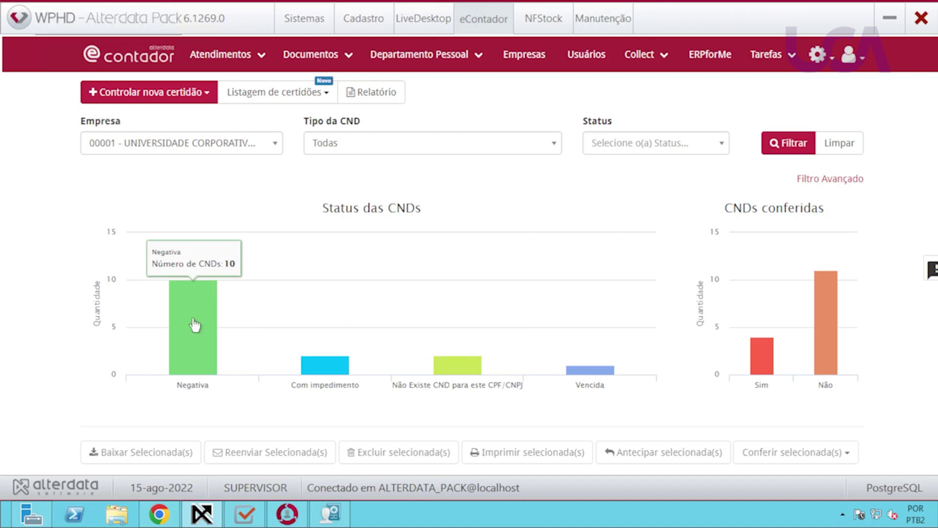
left_click(194, 324)
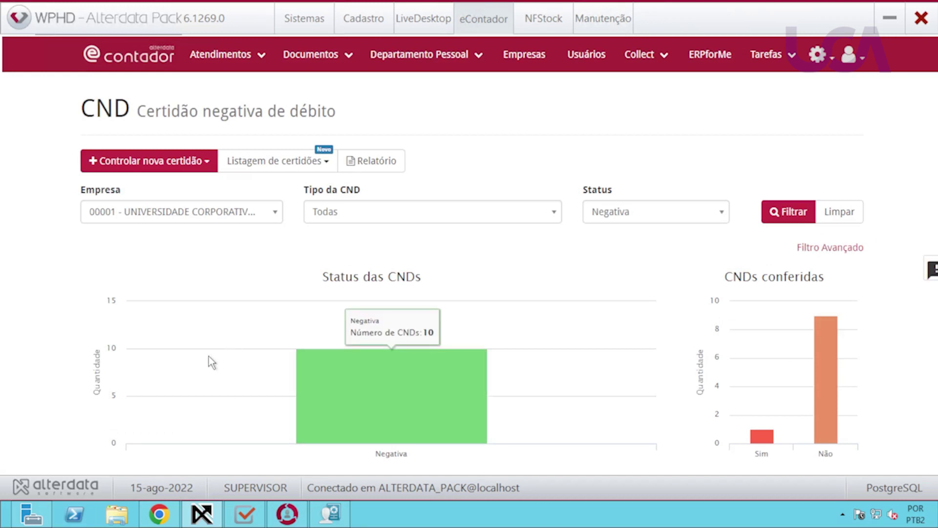
Scroll the Negativa certificate list down to the Legenda and back up to the Certidão de FGTS row.
scroll(211, 361, "down", 8)
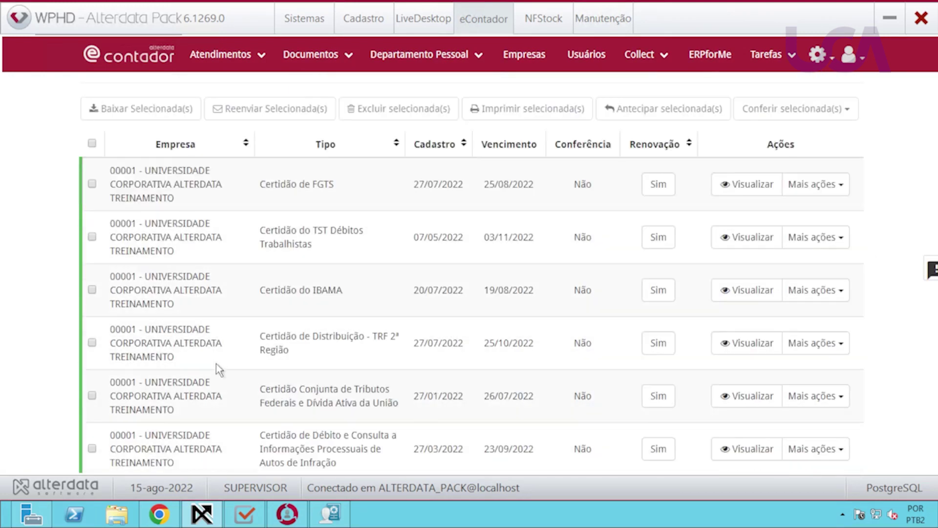
scroll(212, 305, "down", 5)
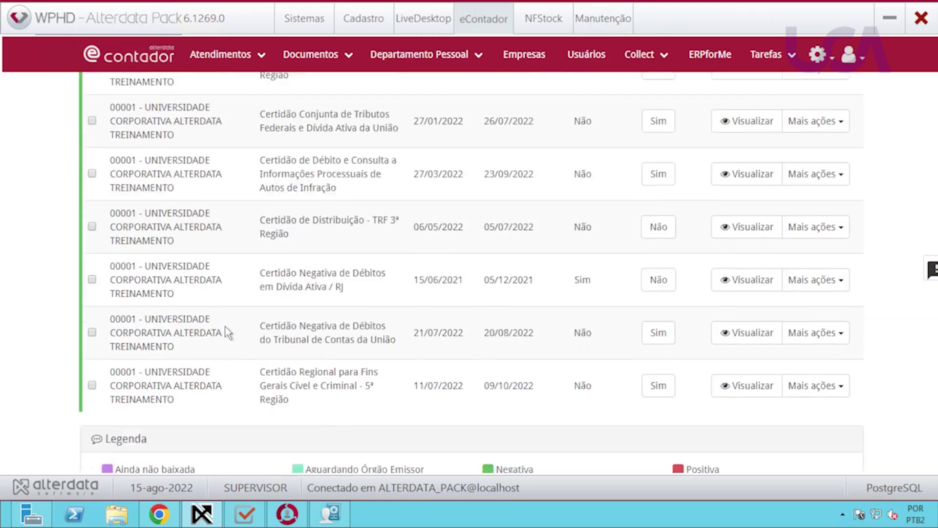
scroll(224, 326, "down", 3)
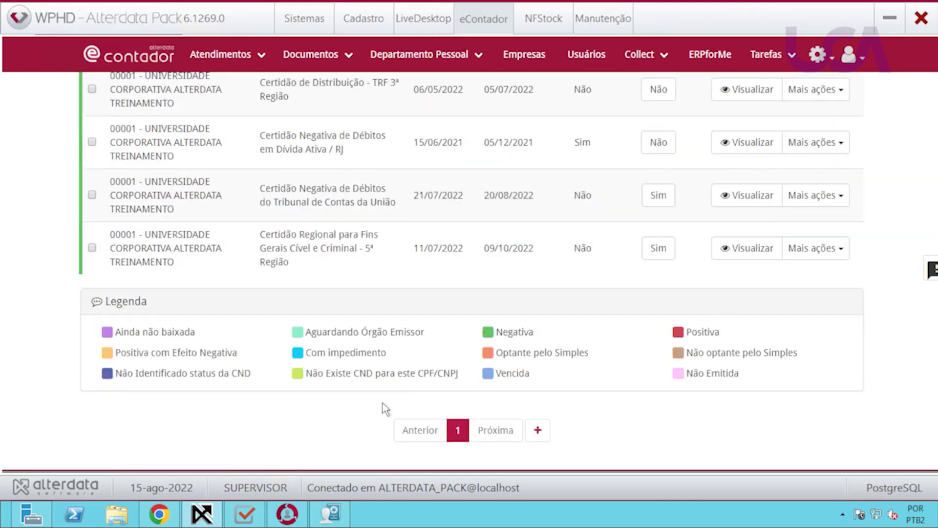
scroll(383, 402, "up", 1)
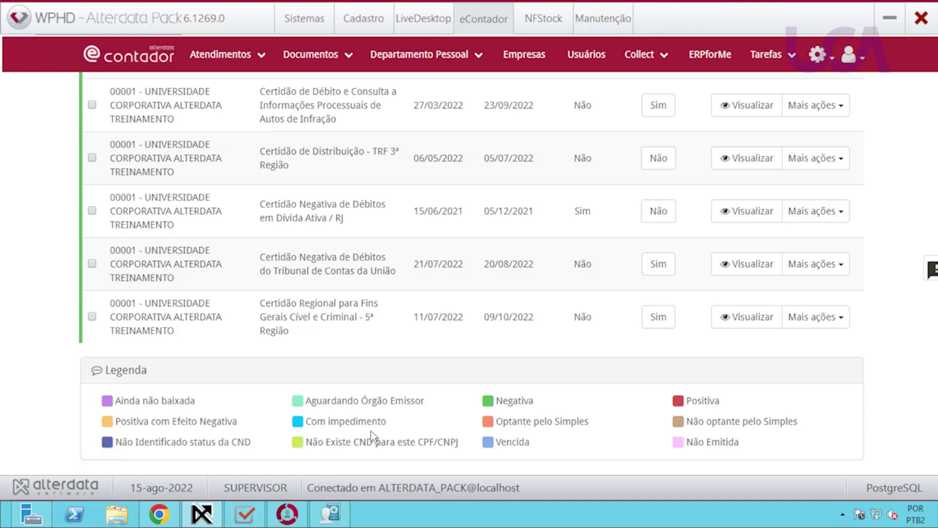
scroll(370, 405, "up", 7)
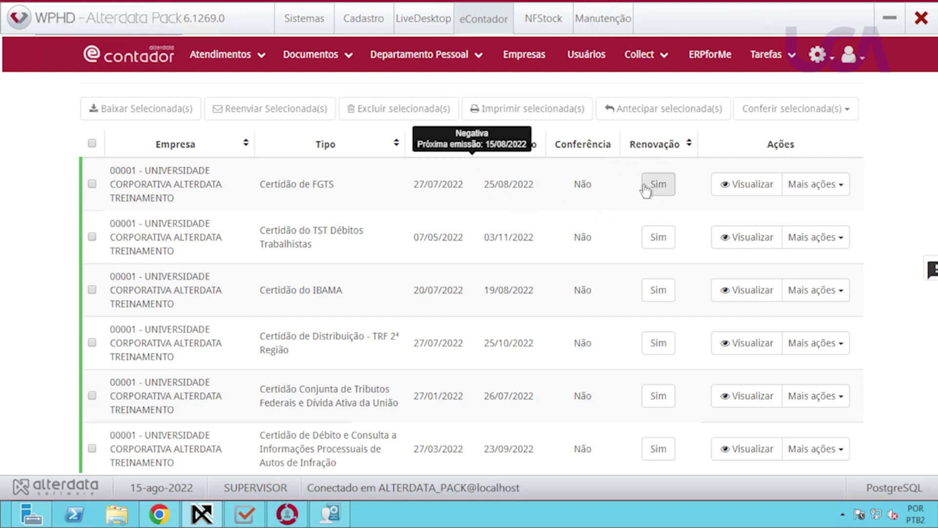
Inspect the Certidão de FGTS details, then approve it through Conferir > Aprovar so Conferência reads Sim.
left_click(751, 191)
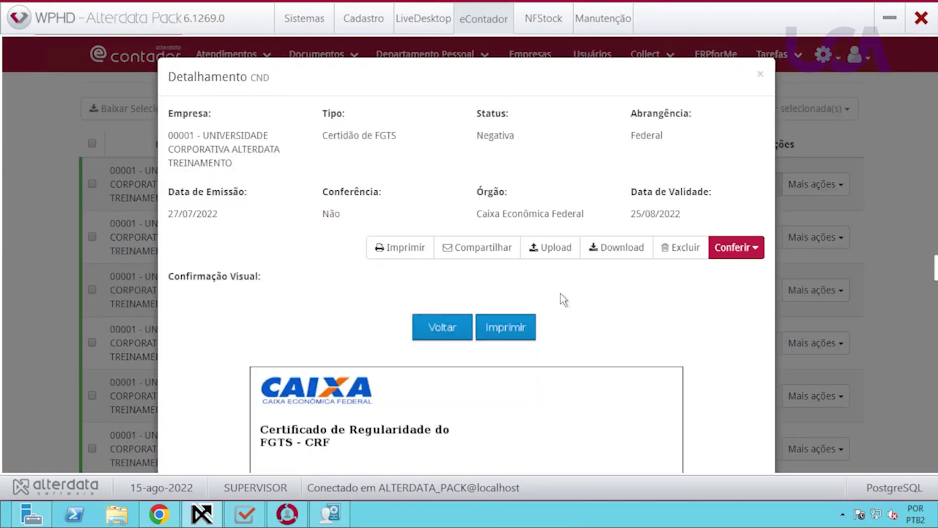
scroll(608, 310, "down", 1)
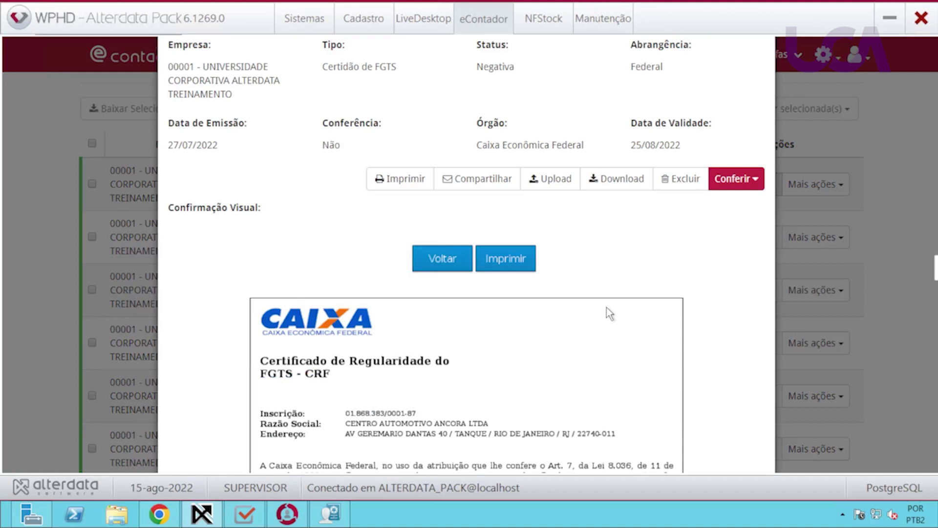
scroll(606, 307, "up", 1)
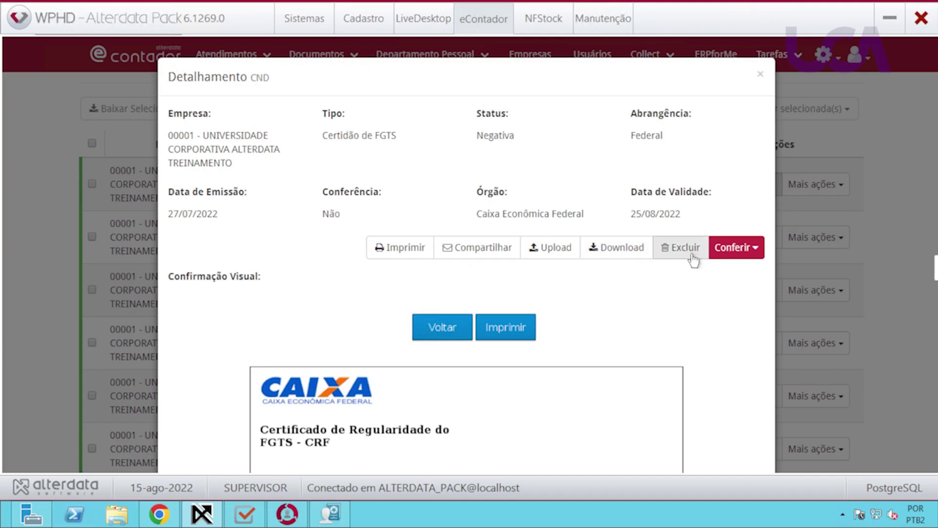
left_click(745, 253)
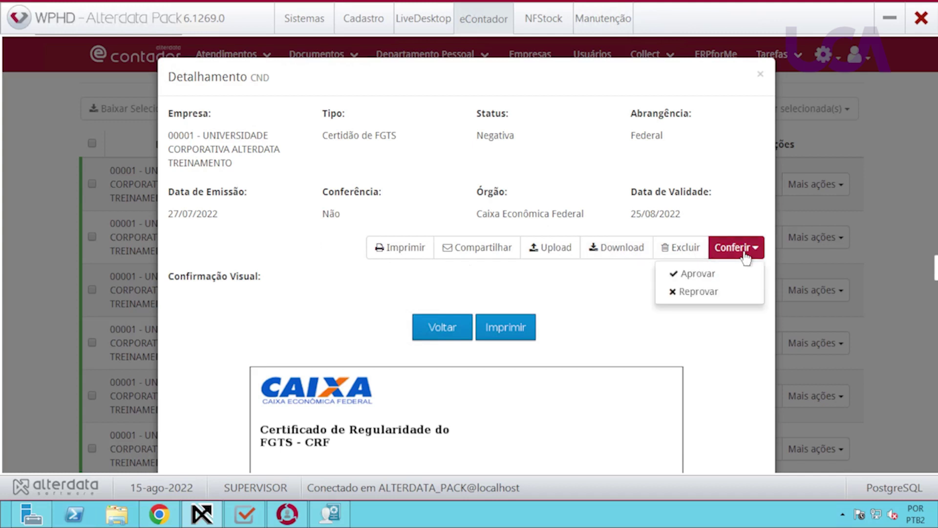
left_click(700, 277)
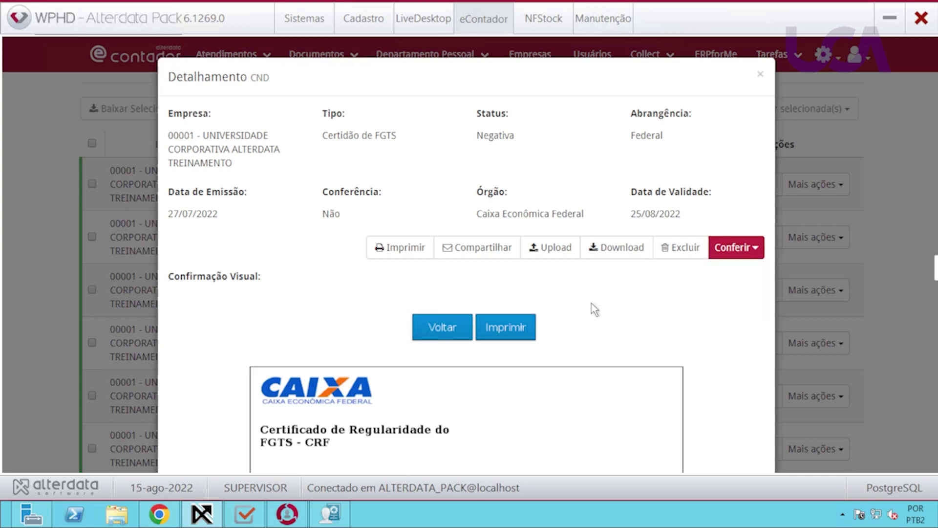
scroll(587, 311, "up", 7)
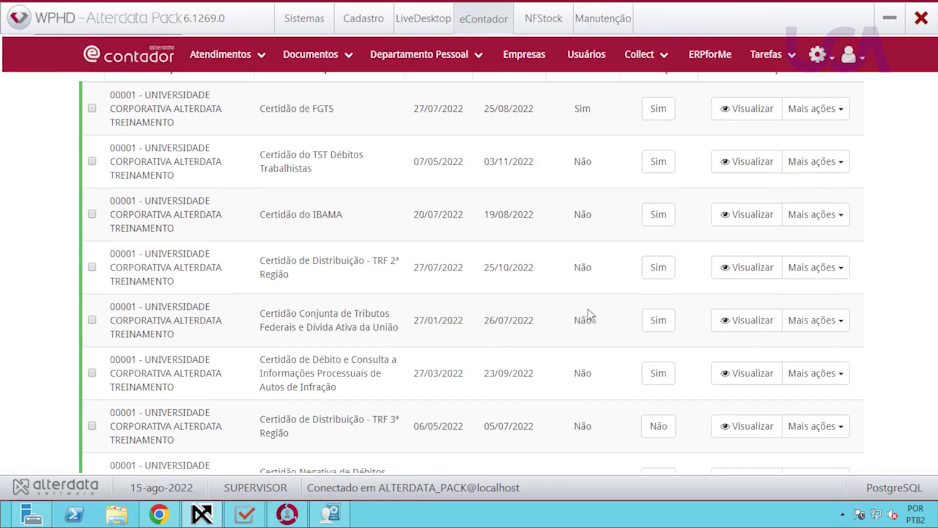
scroll(612, 310, "down", 3)
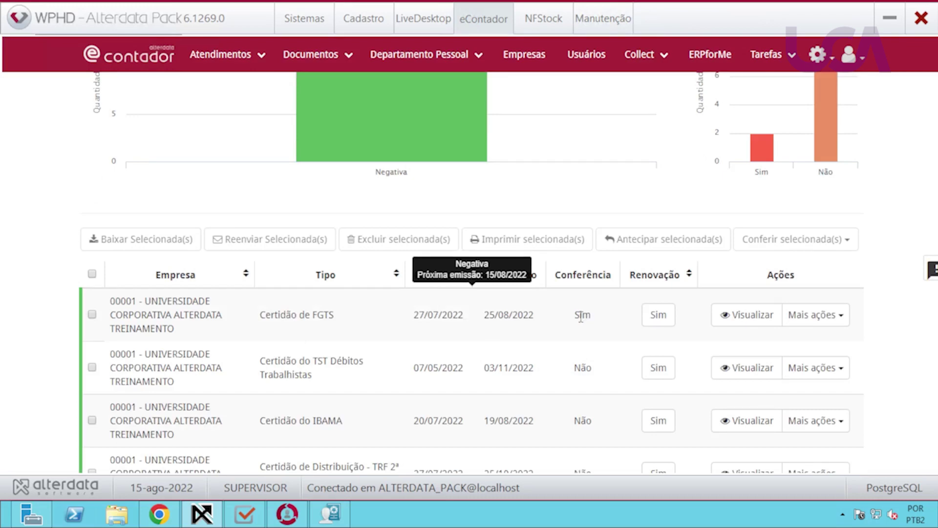
In Chrome, go to Documentos > CND in the eContador portal and scroll through the FGTS and Débitos certificates.
left_click(156, 517)
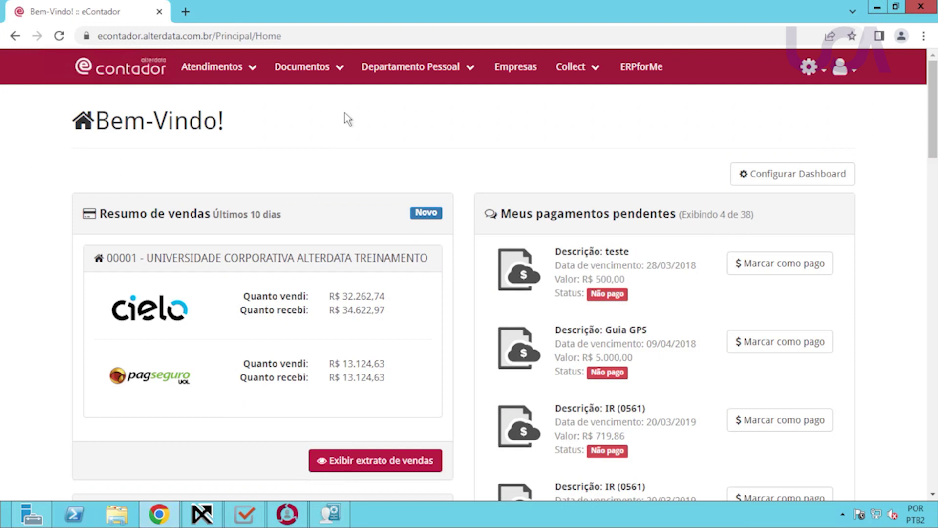
left_click(318, 69)
left_click(292, 149)
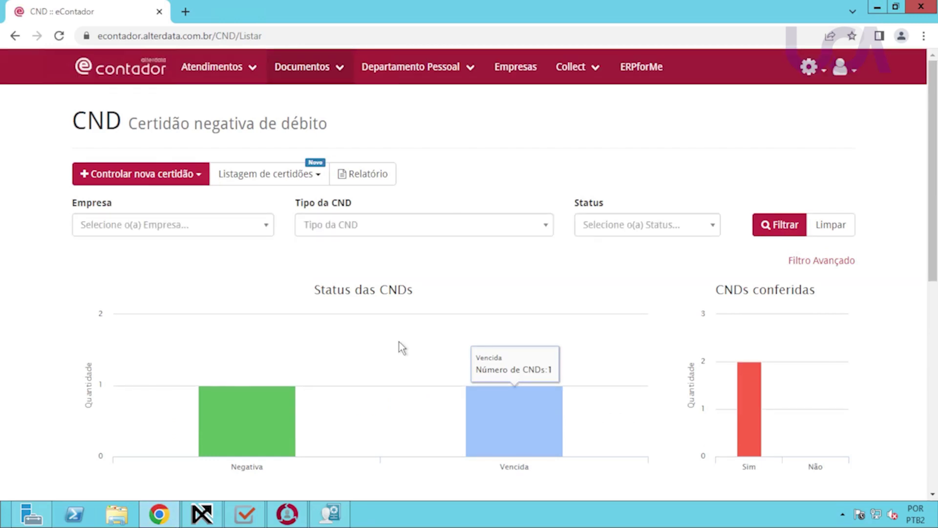
scroll(400, 341, "down", 3)
scroll(396, 345, "down", 3)
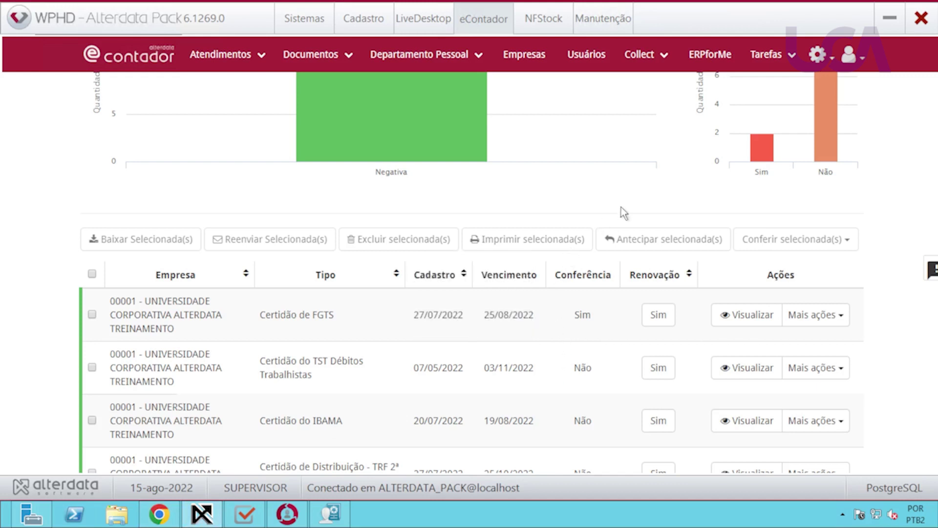
Expand Filtro Avançado and view the Abrangência choices without selecting one.
scroll(622, 208, "up", 5)
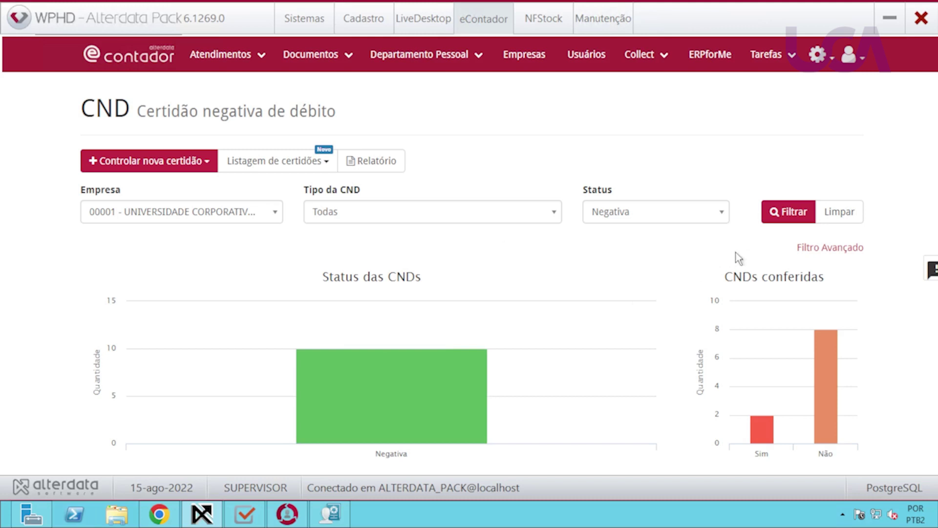
left_click(811, 248)
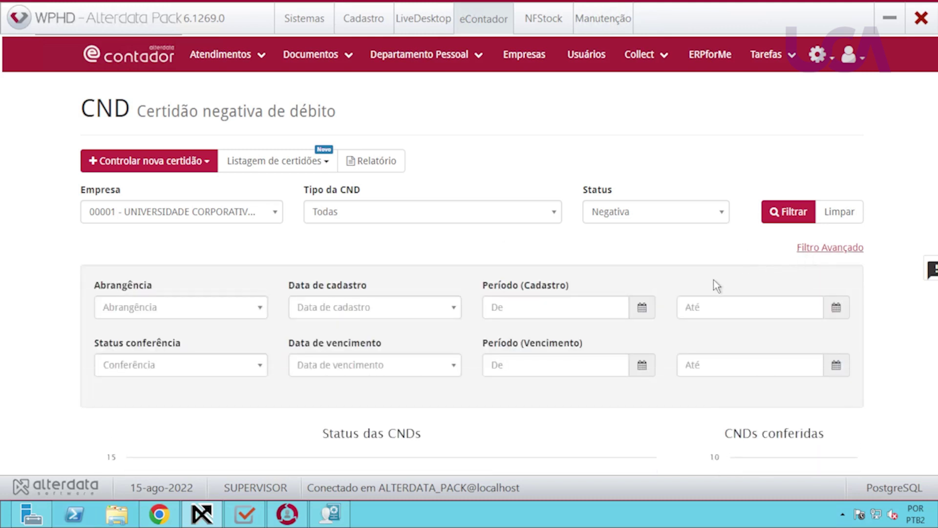
left_click(199, 309)
left_click(199, 309)
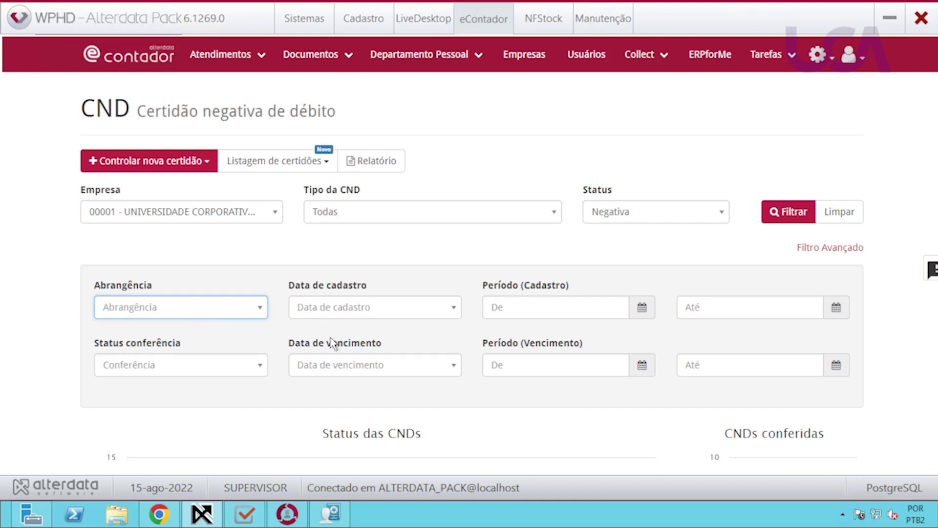
Generate the Relatório de certidões for company 00001 with Tipo da CND left at Todas, and scroll through it.
left_click(379, 165)
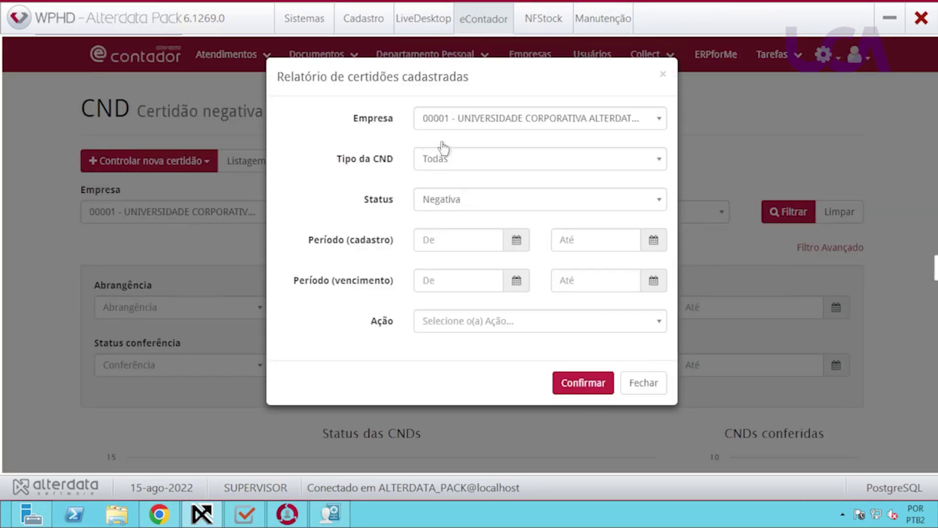
left_click(459, 167)
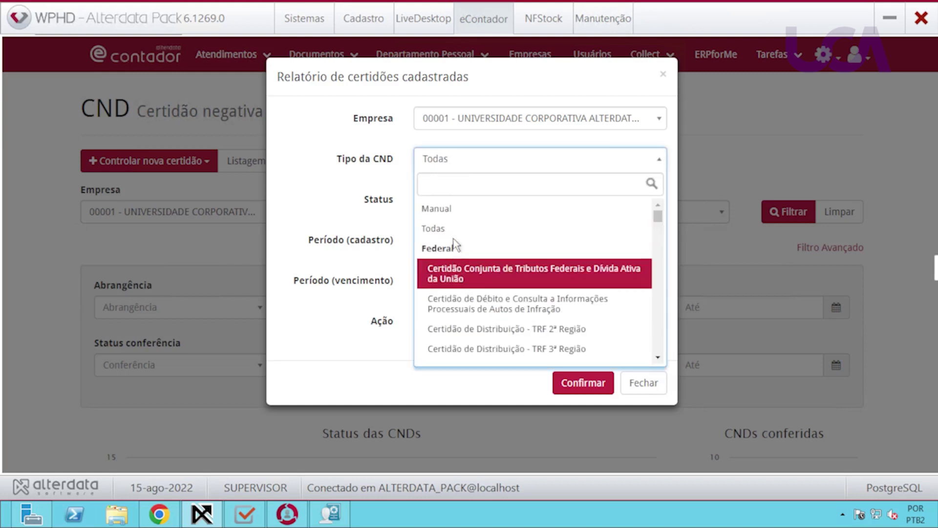
left_click(479, 229)
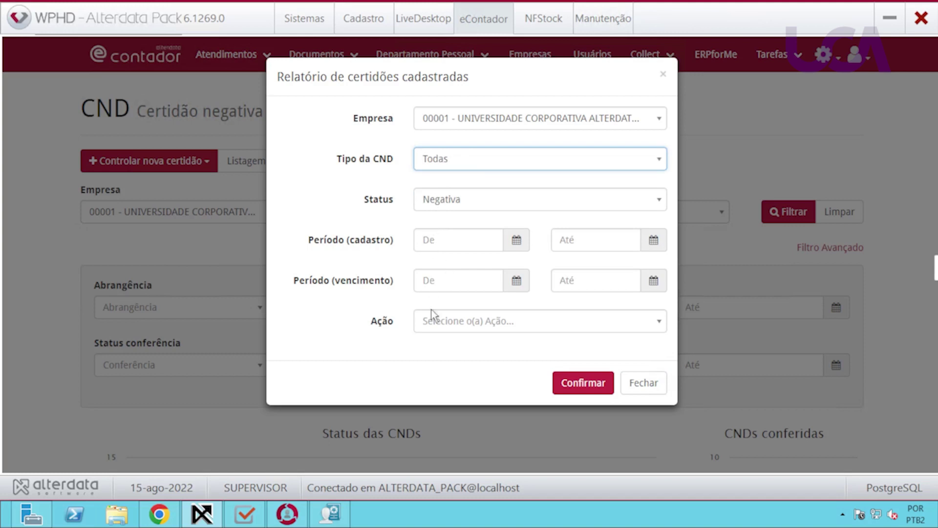
left_click(457, 238)
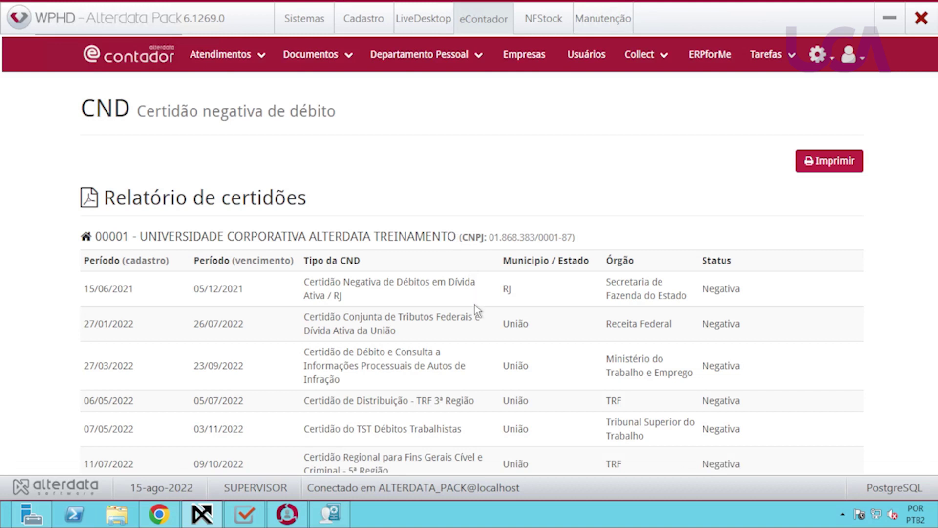
scroll(473, 310, "down", 3)
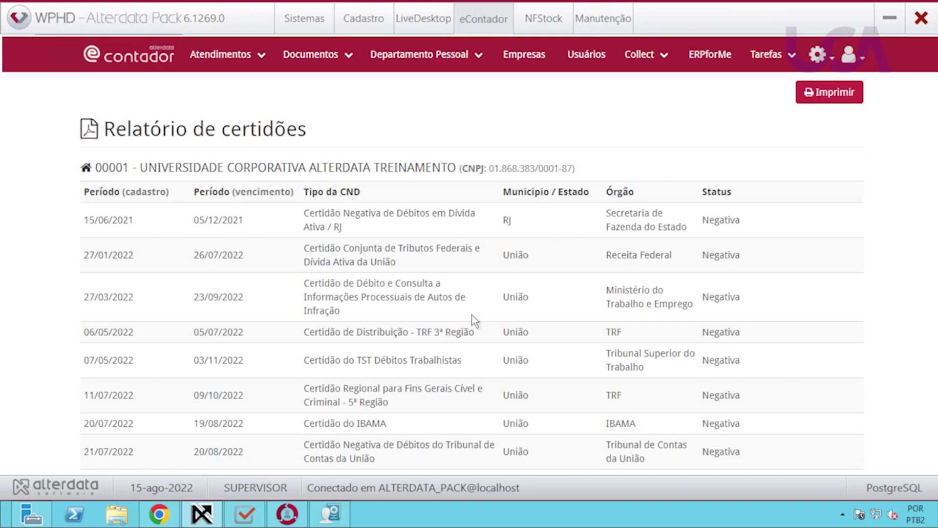
scroll(472, 314, "down", 6)
scroll(471, 317, "up", 9)
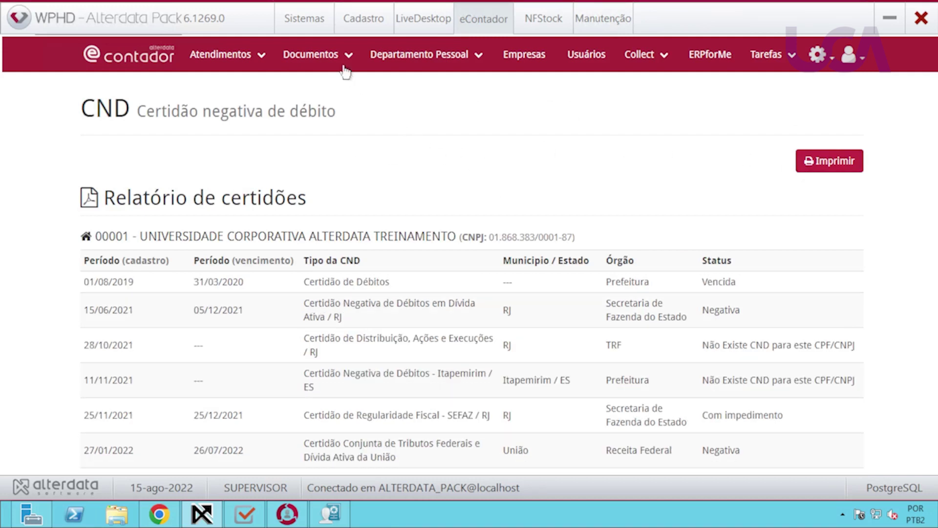
left_click(348, 57)
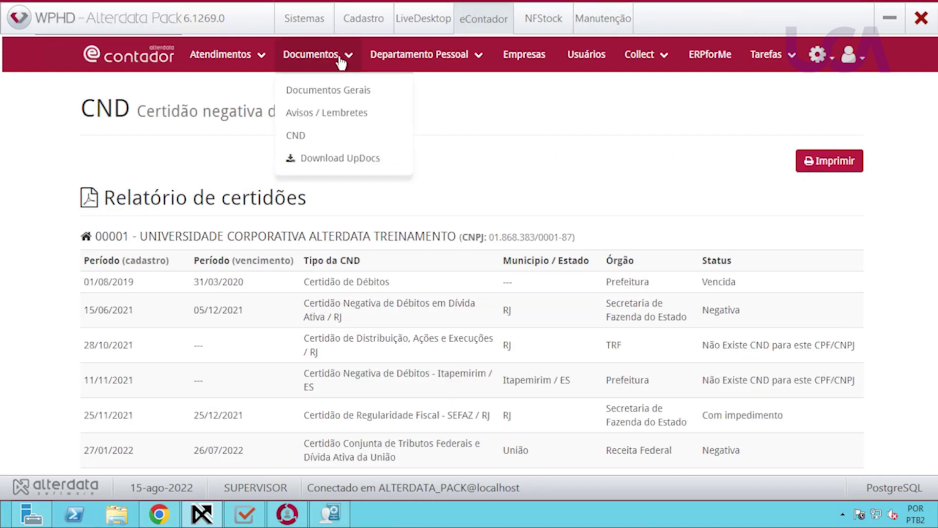
left_click(315, 144)
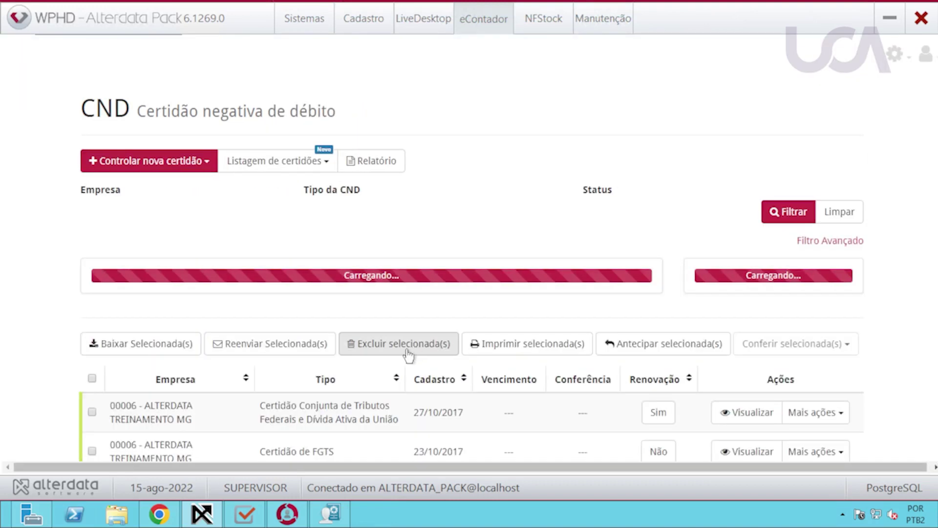
scroll(374, 363, "down", 3)
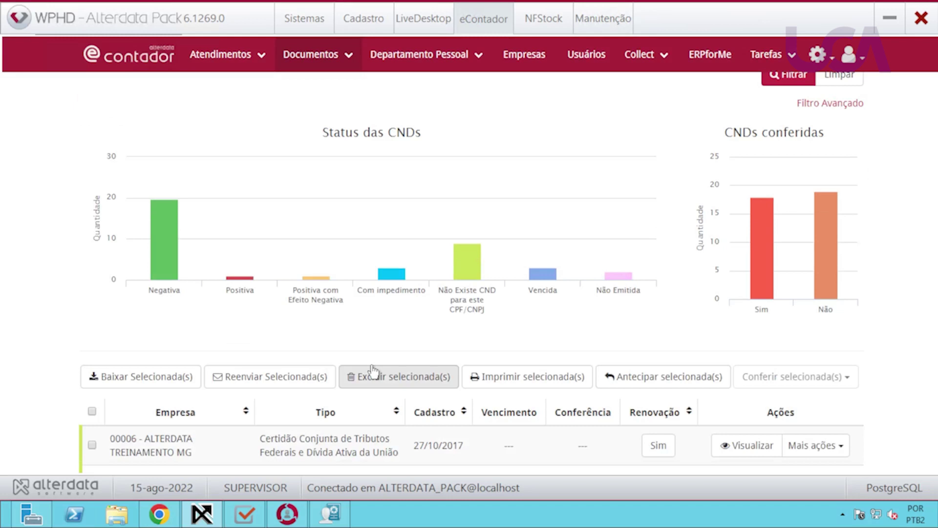
scroll(515, 364, "down", 3)
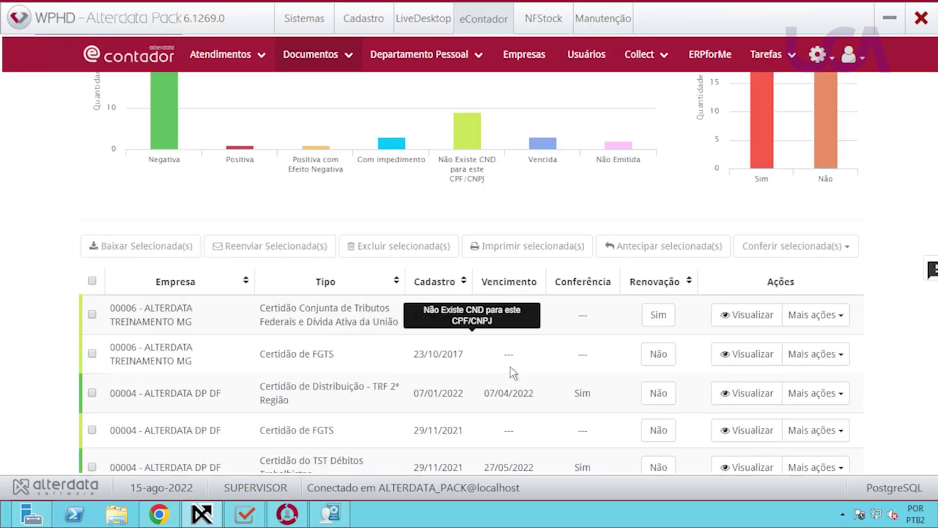
left_click(92, 315)
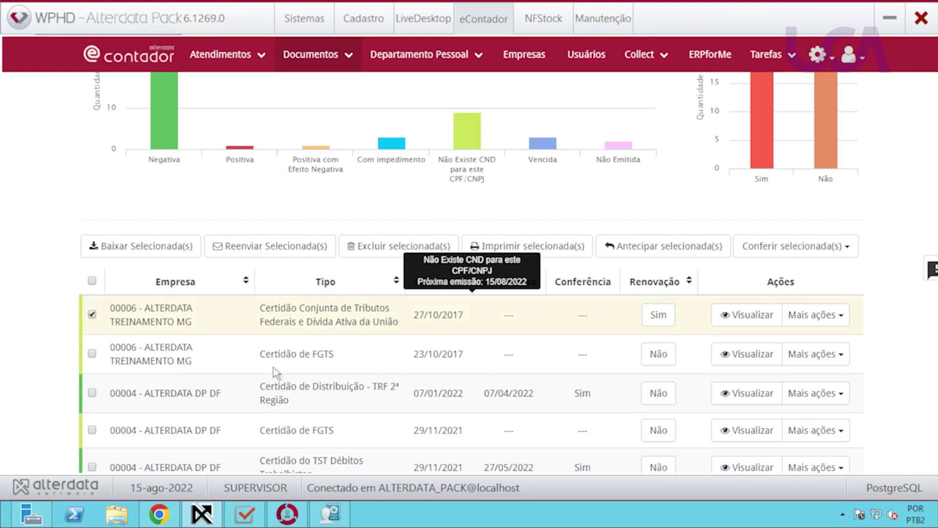
left_click(827, 318)
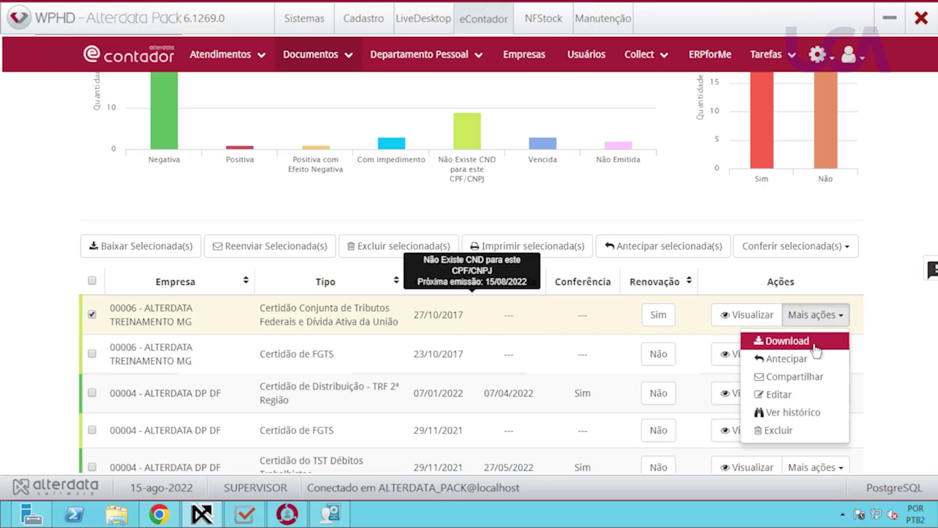
left_click(800, 359)
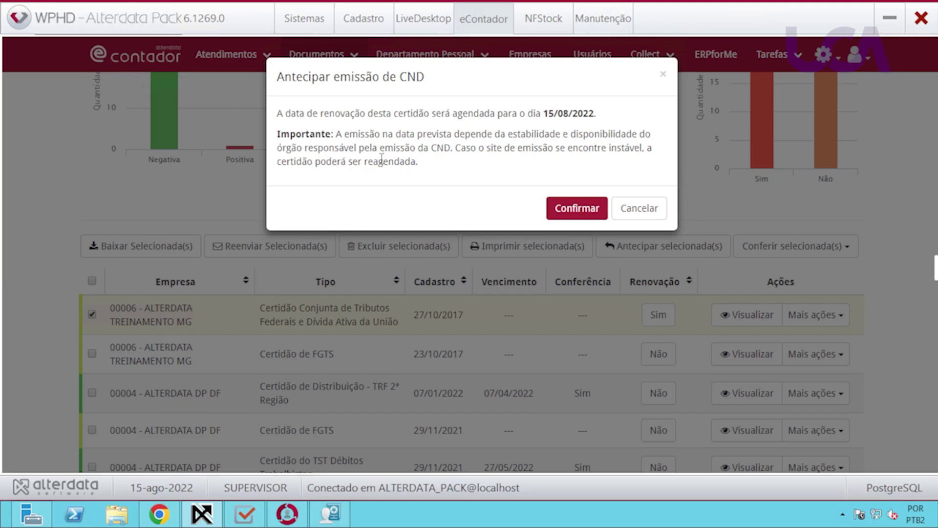
left_click(663, 77)
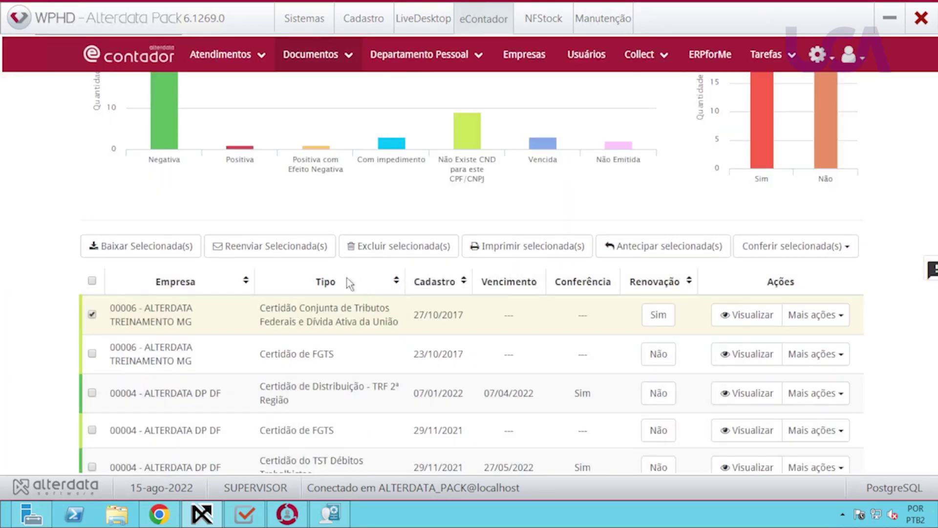
scroll(349, 284, "up", 4)
scroll(361, 303, "up", 2)
left_click(195, 161)
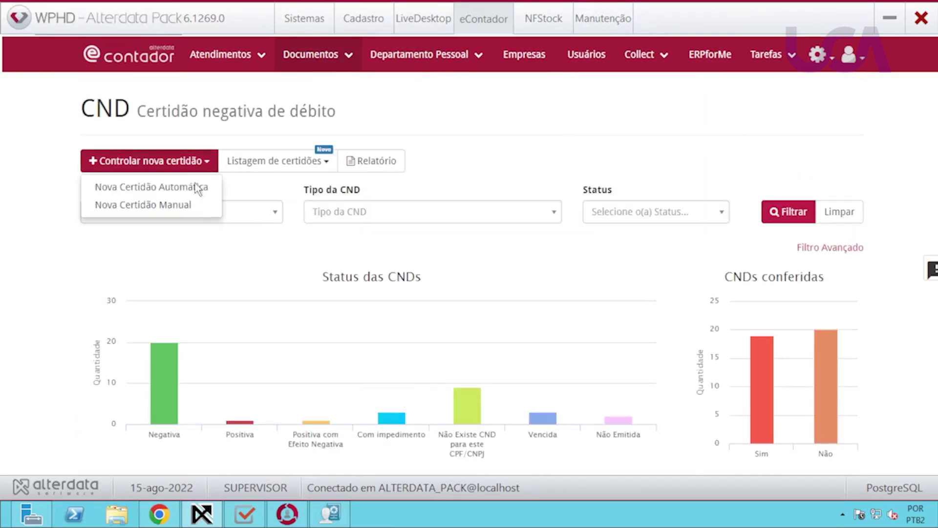
left_click(177, 205)
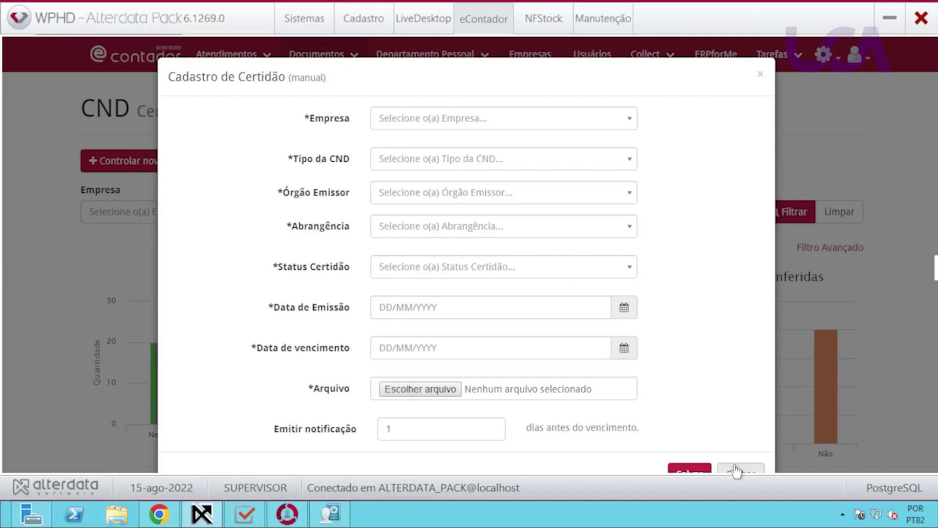
key("Escape")
left_click(133, 164)
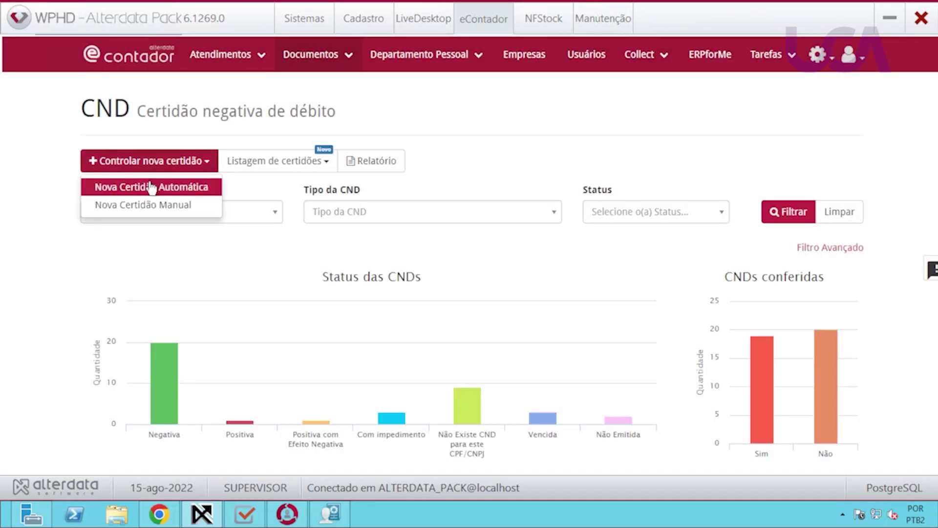
left_click(146, 183)
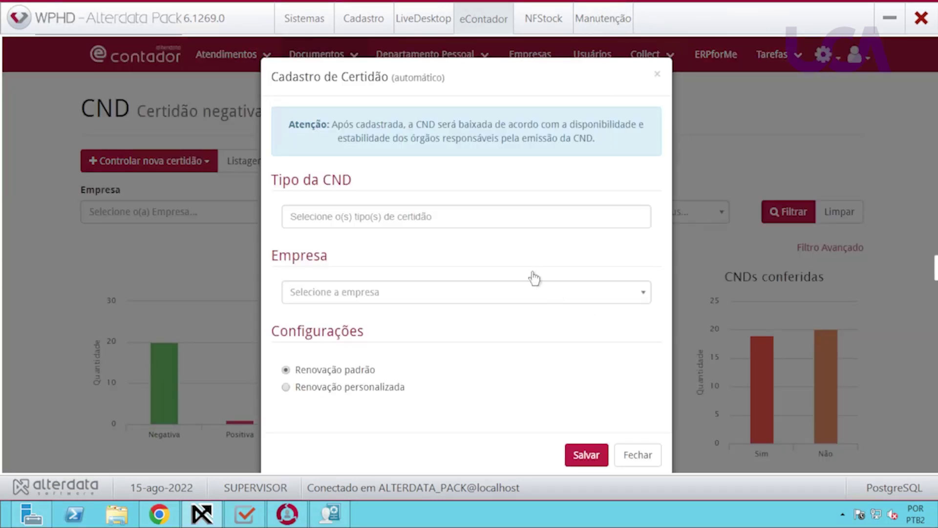
left_click(460, 221)
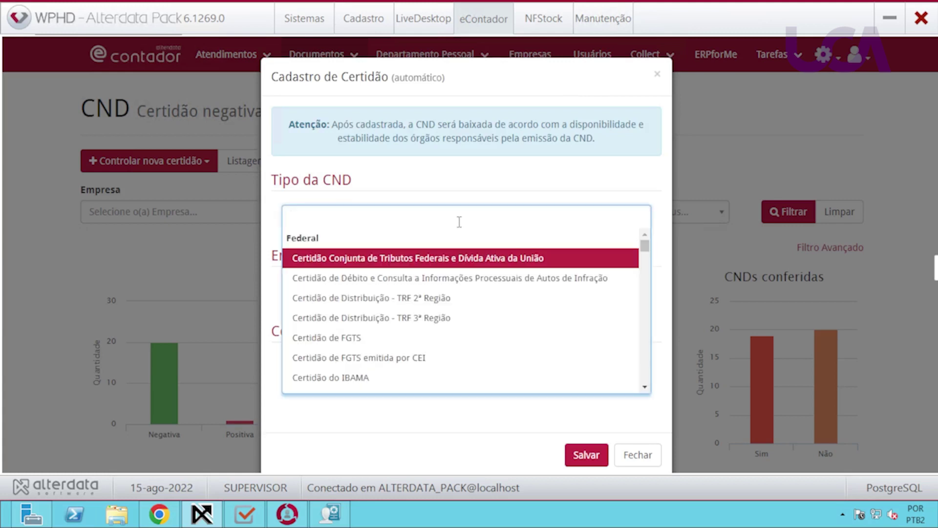
left_click(384, 359)
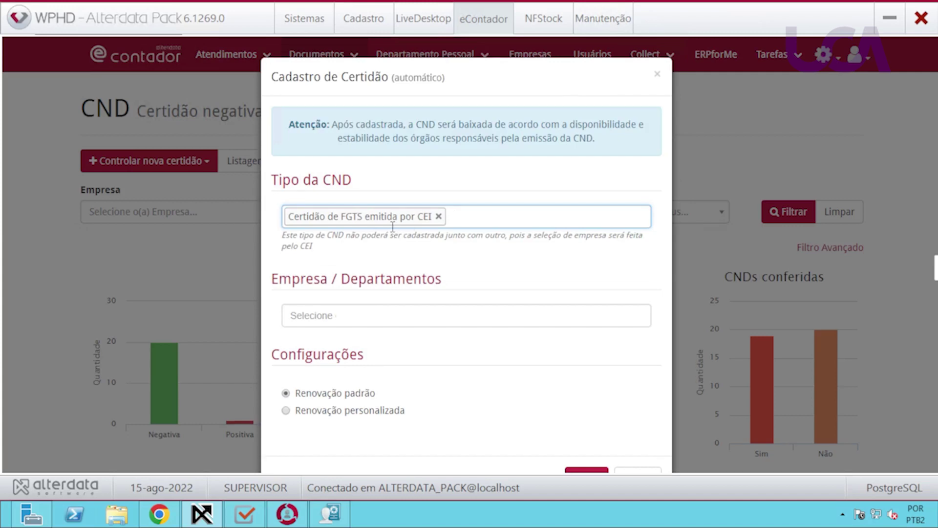
left_click(657, 74)
left_click(524, 55)
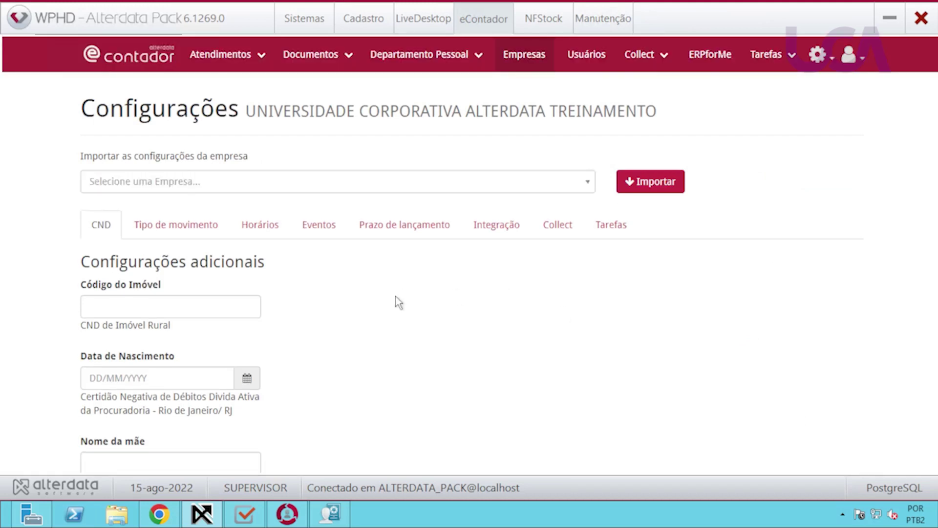
Scroll through the company's CND tab fields: Código do Imóvel, Data de Nascimento, Nome da mãe and CEI.
scroll(371, 342, "down", 3)
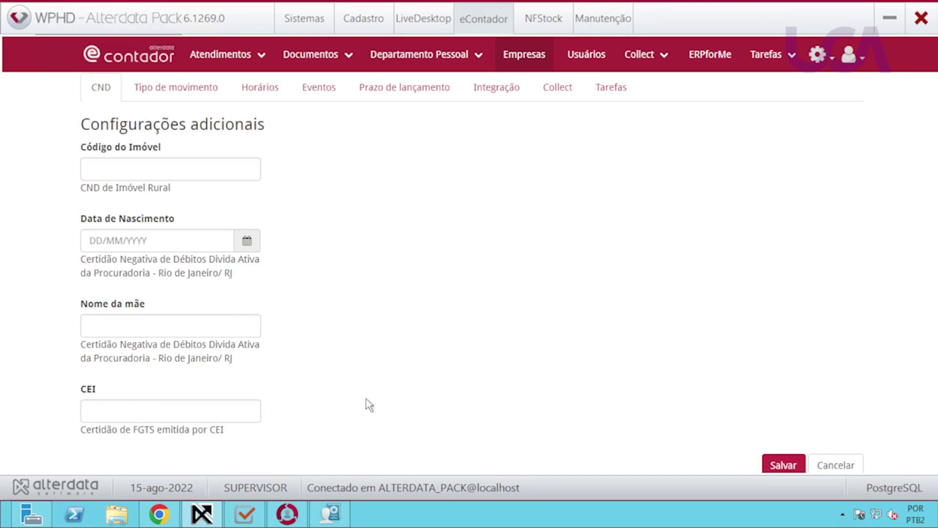
scroll(366, 399, "up", 2)
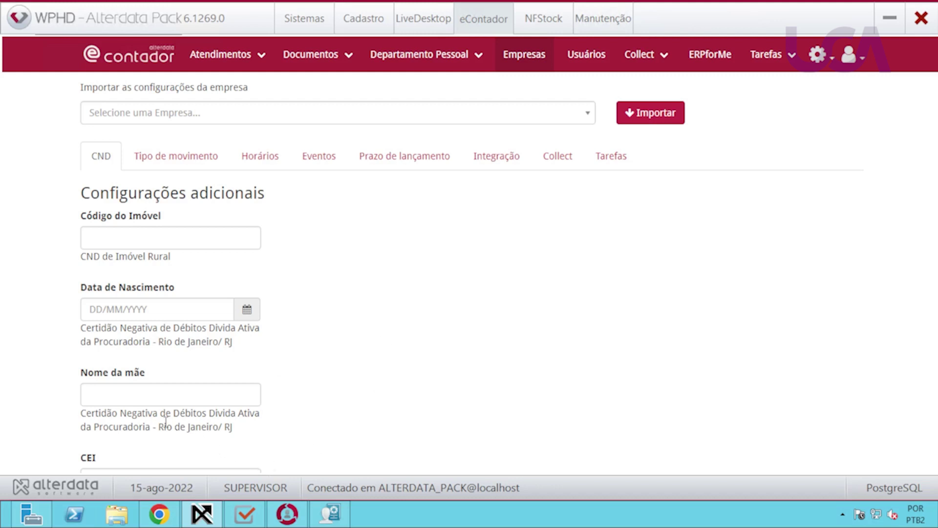
scroll(309, 414, "down", 2)
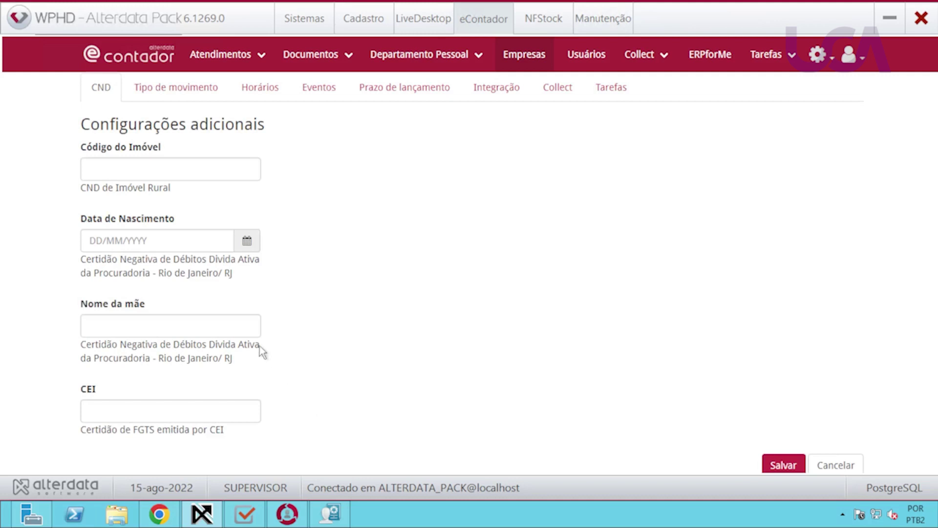
scroll(205, 395, "down", 1)
scroll(293, 384, "up", 5)
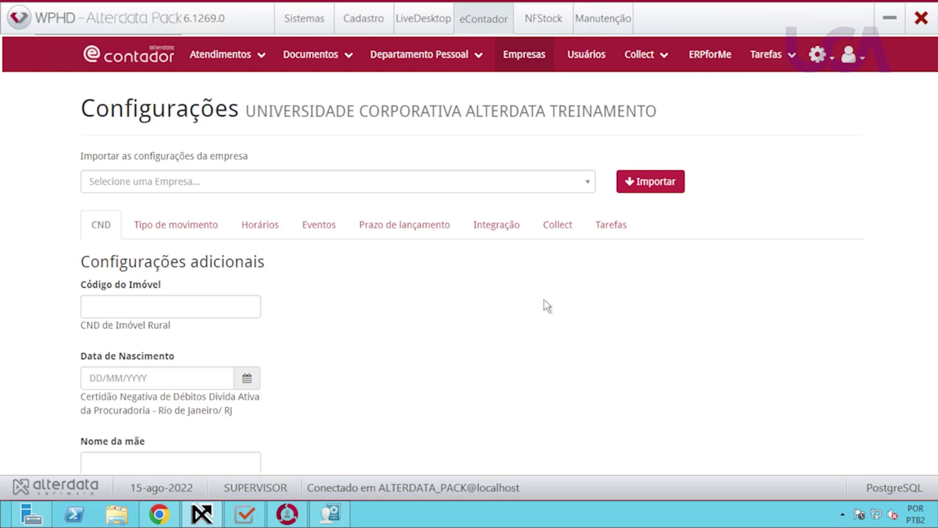
Open gear > Configurações and review the CND renewal window of 1–20 days and operator-only conferência.
left_click(824, 62)
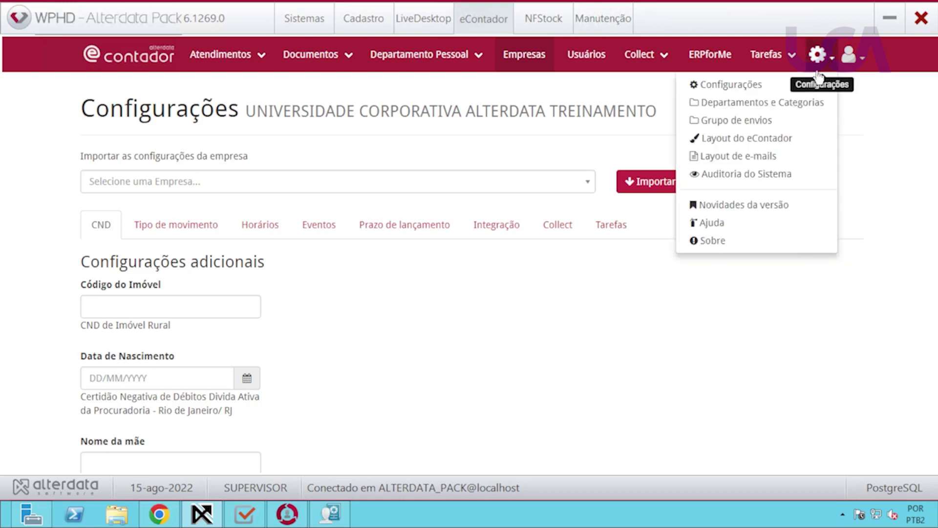
left_click(732, 86)
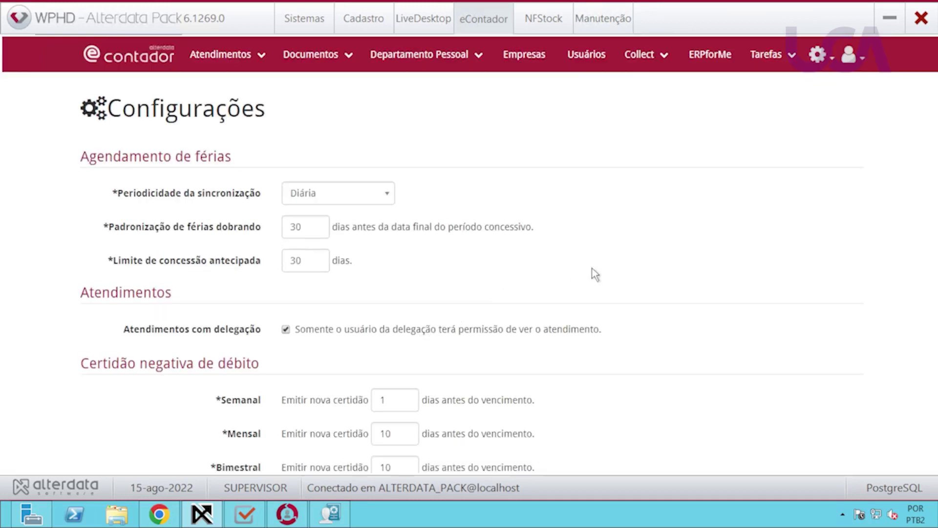
scroll(611, 287, "down", 4)
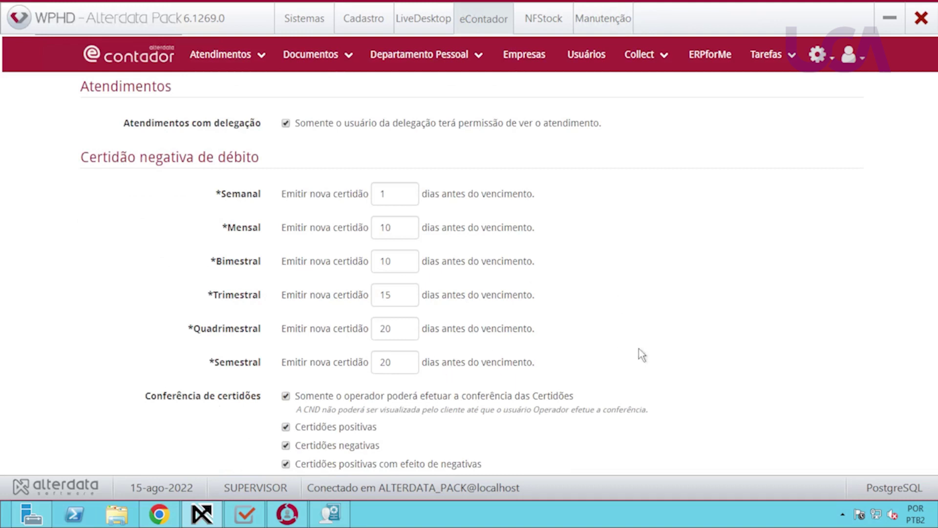
scroll(642, 355, "down", 1)
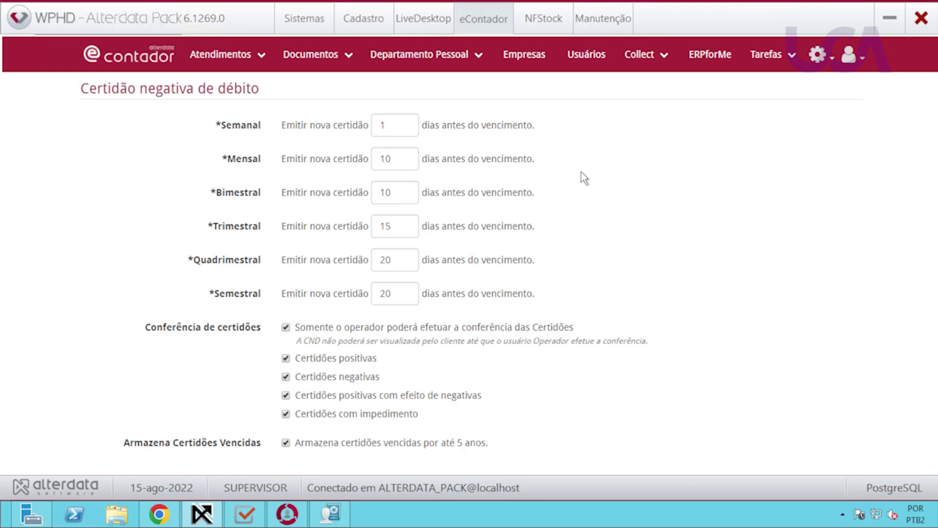
scroll(599, 220, "down", 3)
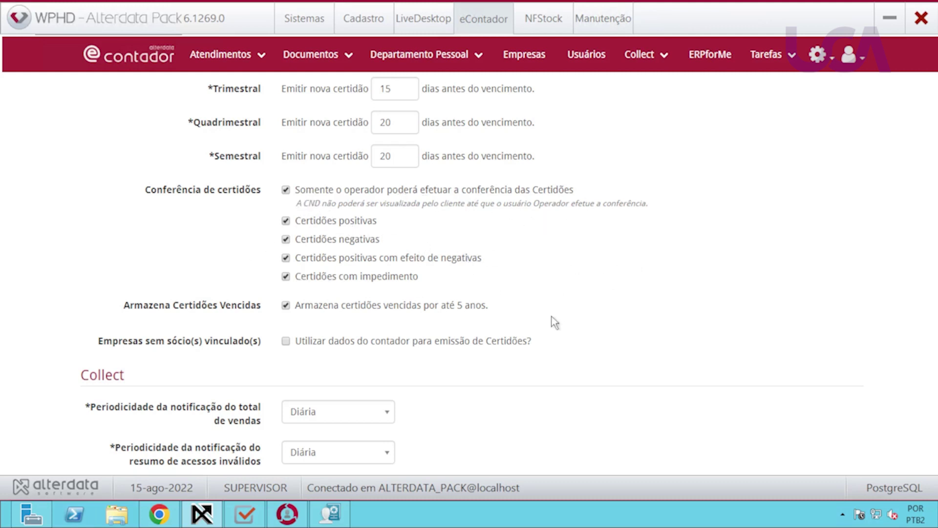
scroll(495, 341, "down", 2)
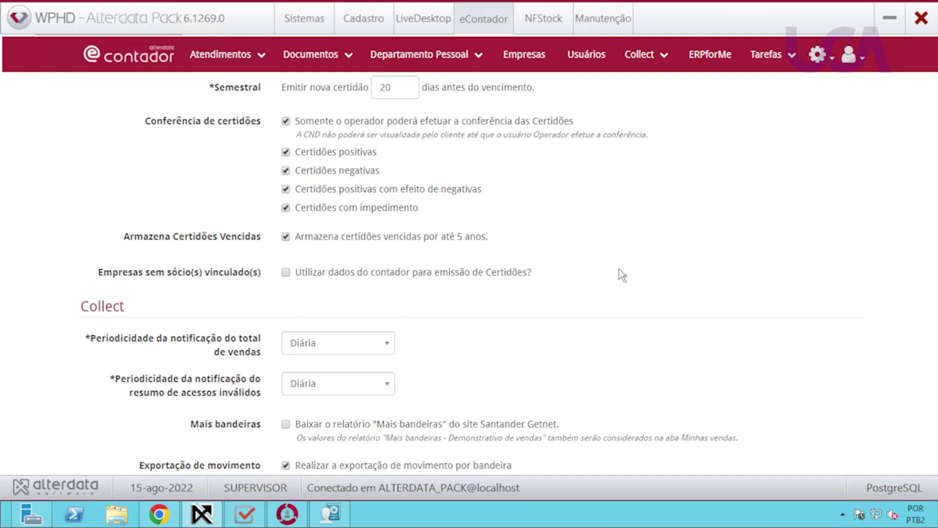
scroll(619, 269, "up", 6)
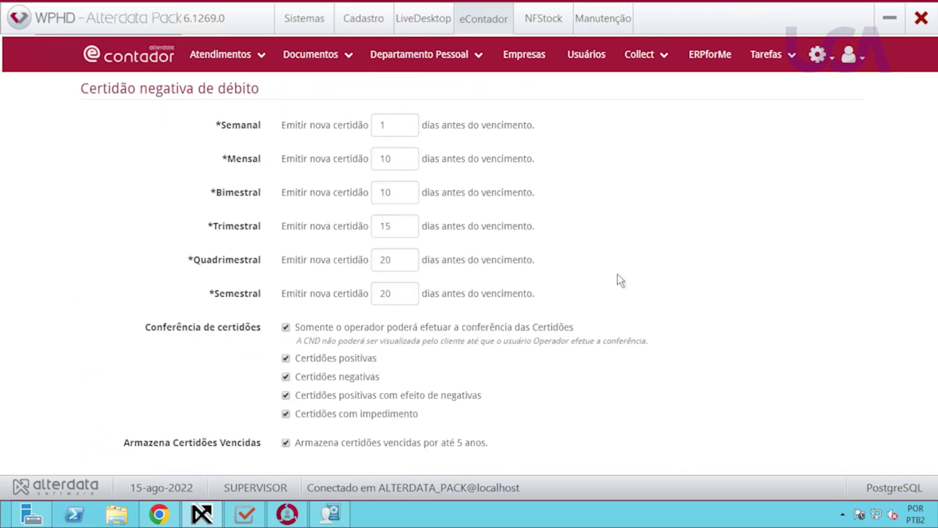
scroll(618, 274, "up", 2)
Return to Documentos > CND, then choose Documentos > Download UpDocs to get the installer download prompt.
left_click(317, 55)
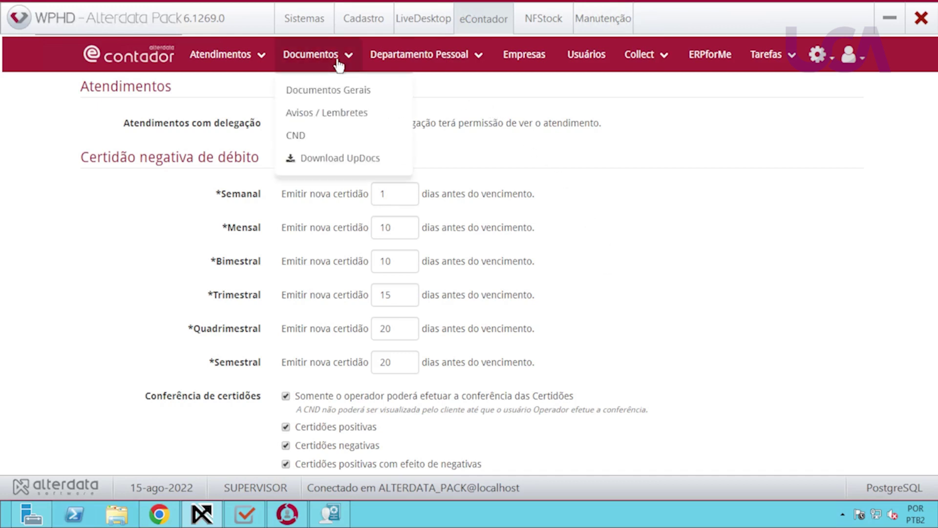
left_click(302, 136)
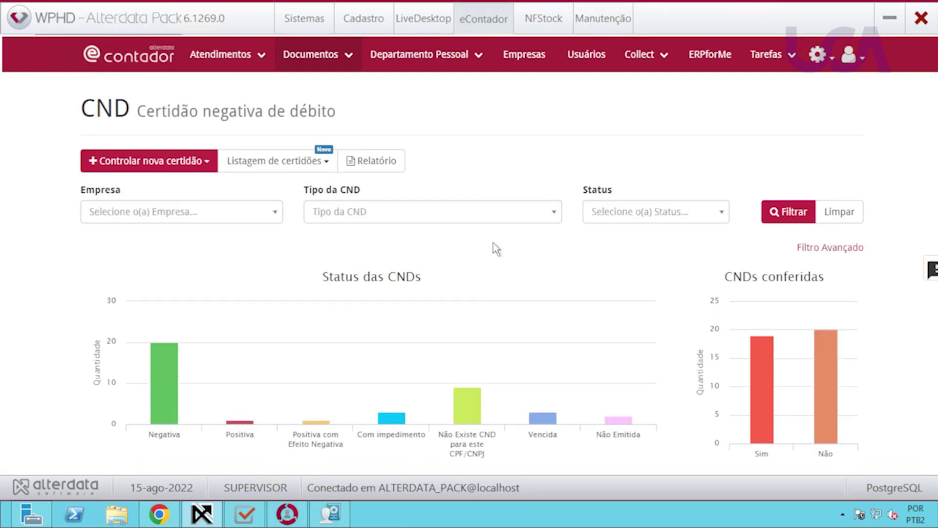
left_click(348, 63)
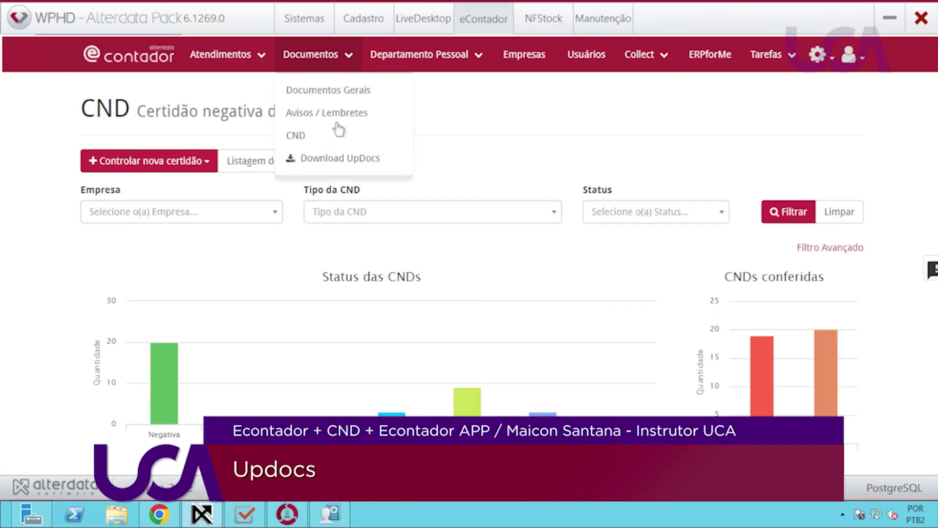
left_click(331, 164)
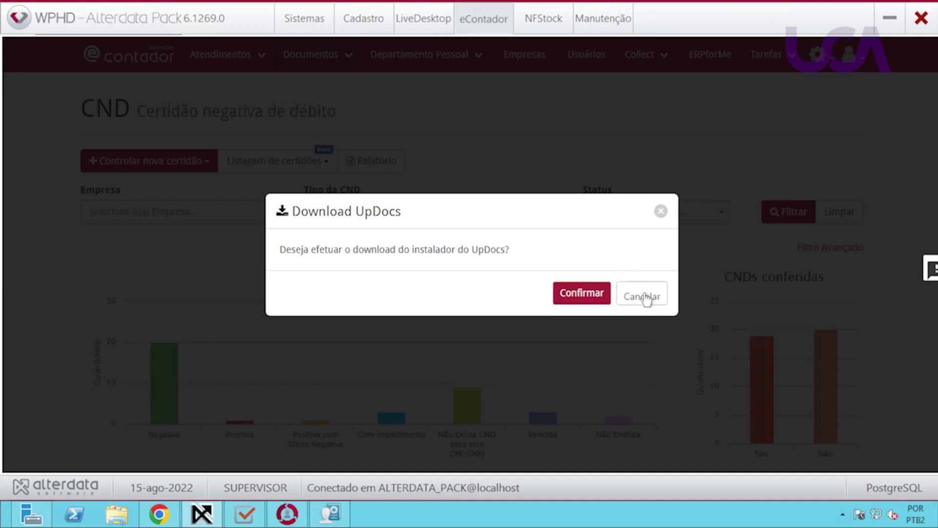
Cancel the UpDocs installer download prompt and switch to the Alterdata Centro de Aprendizagem page.
left_click(646, 298)
left_click(646, 297)
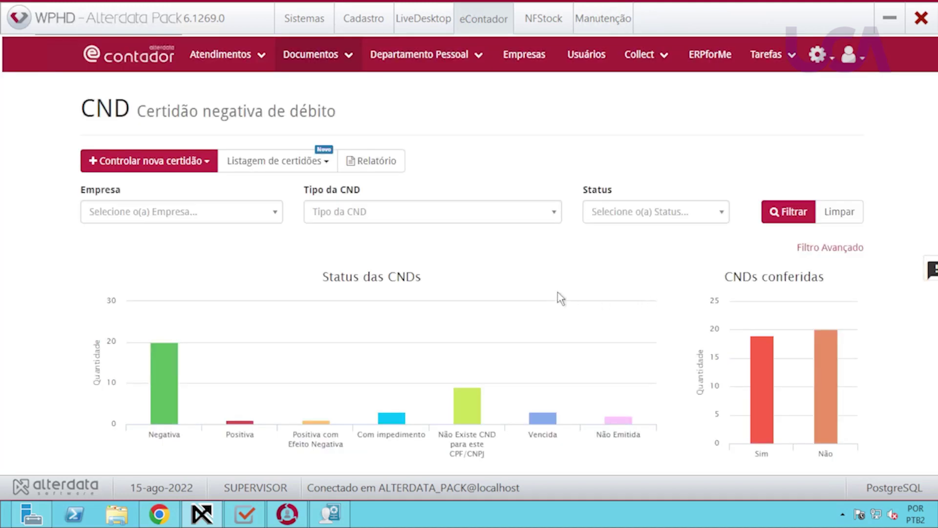
left_click(157, 516)
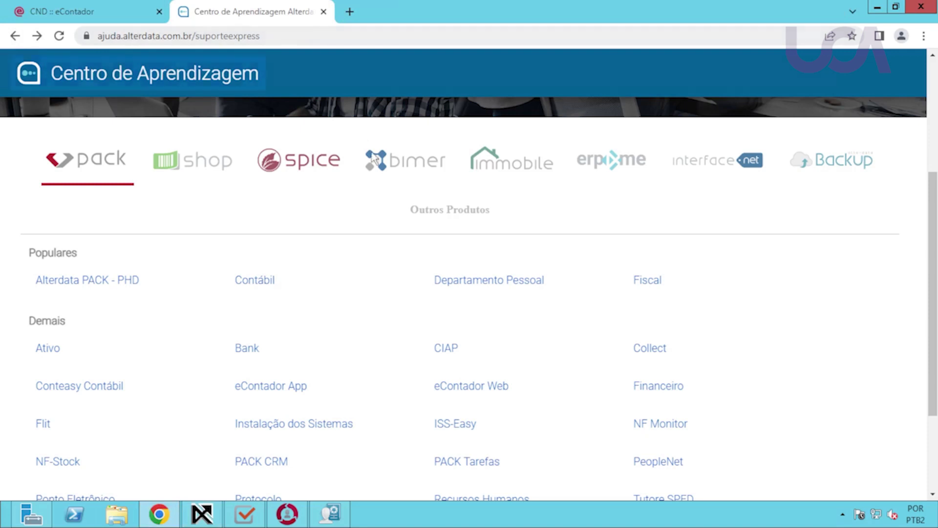
Navigate eContador Web > Novidades da Versão to the version 2.00.85.0 release notes.
left_click(466, 386)
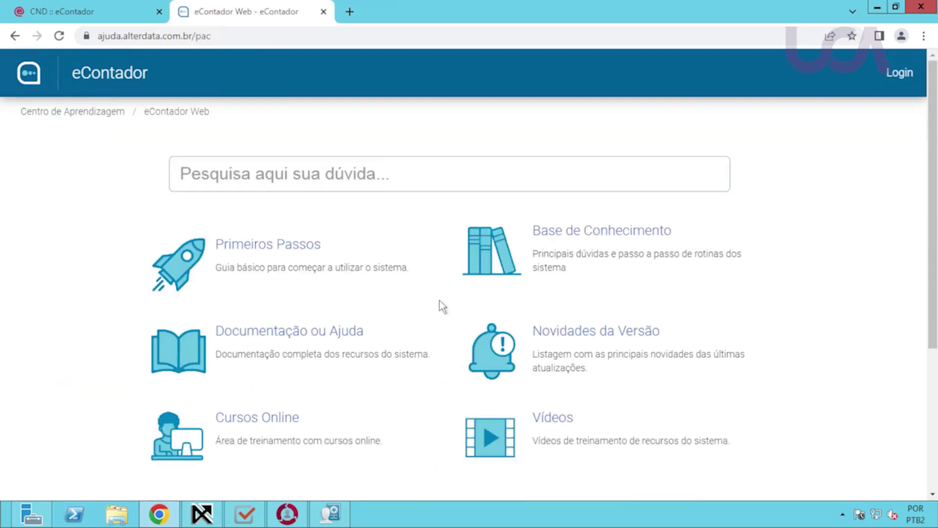
left_click(602, 332)
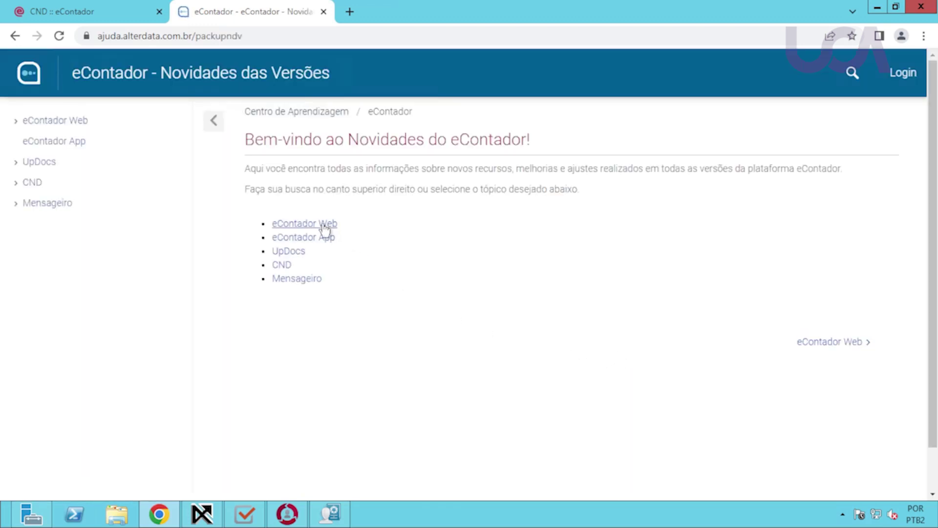
left_click(320, 225)
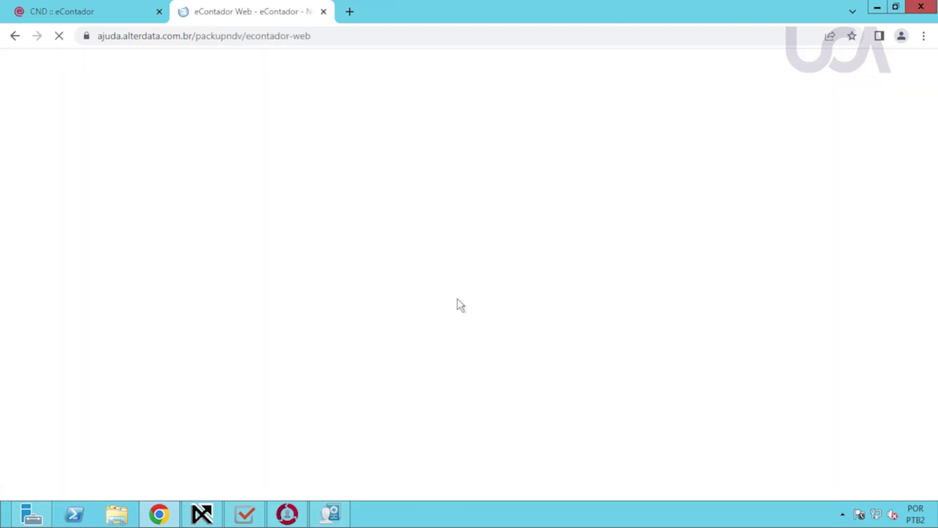
scroll(442, 315, "down", 3)
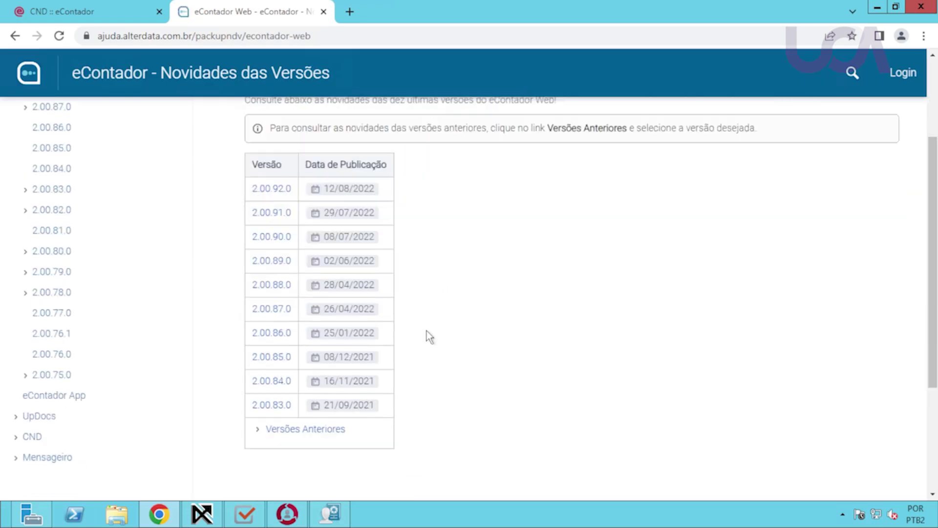
left_click(275, 360)
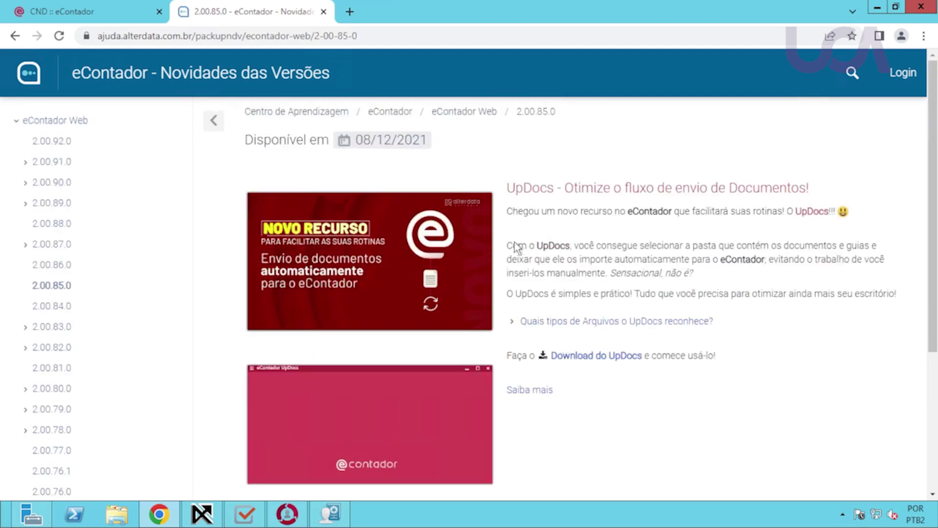
Highlight the UpDocs description, then expand the recognized file types and Principais Documentos e Guias.
left_click_drag(512, 246, 774, 260)
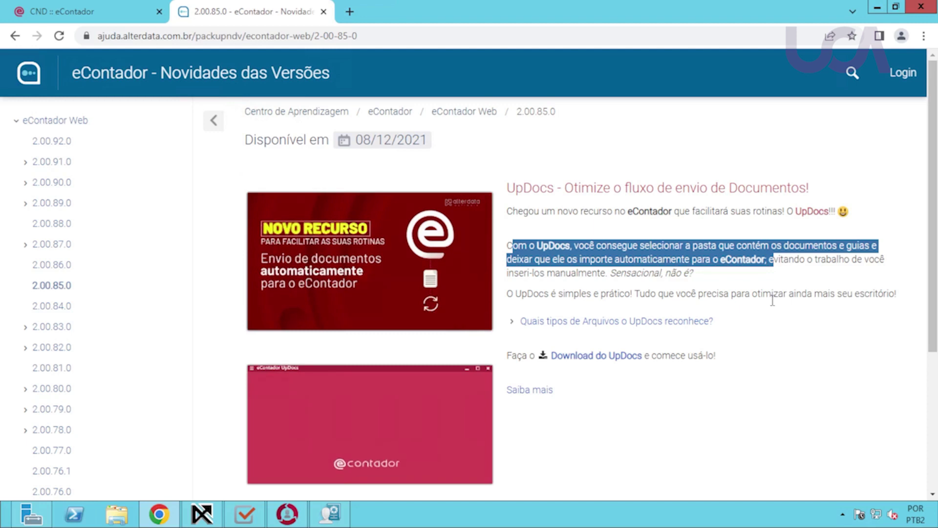
left_click(586, 329)
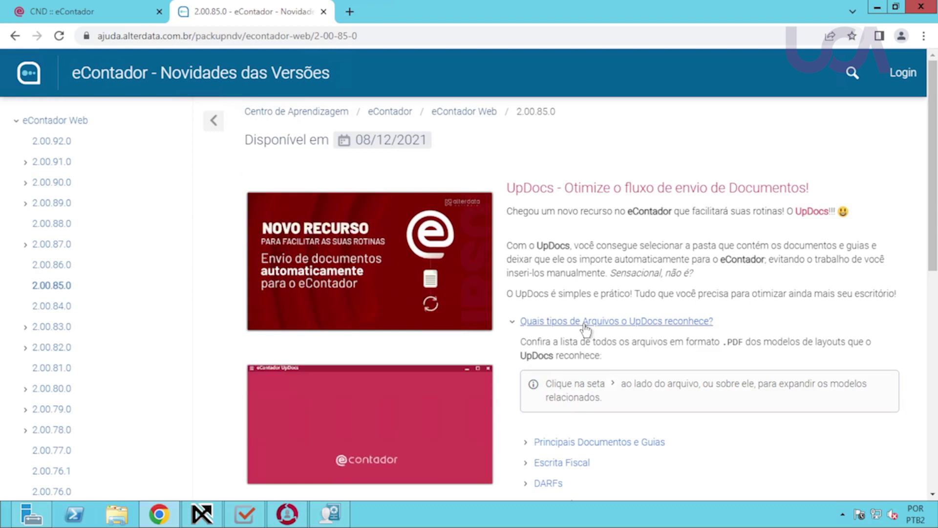
scroll(672, 353, "down", 1)
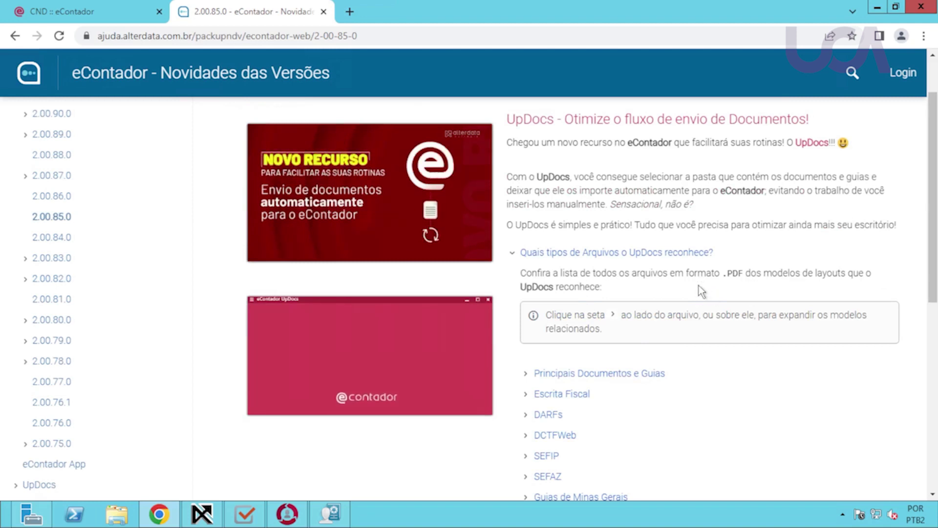
scroll(672, 306, "down", 1)
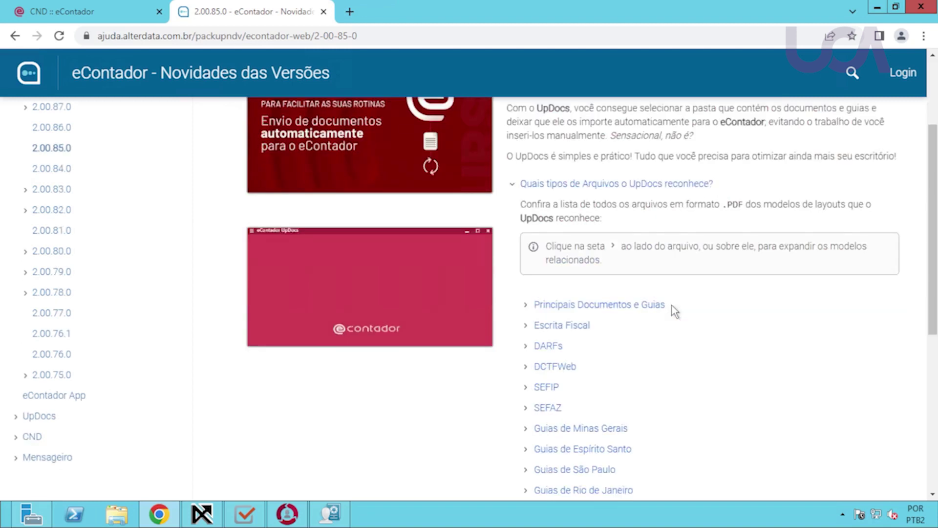
left_click(635, 308)
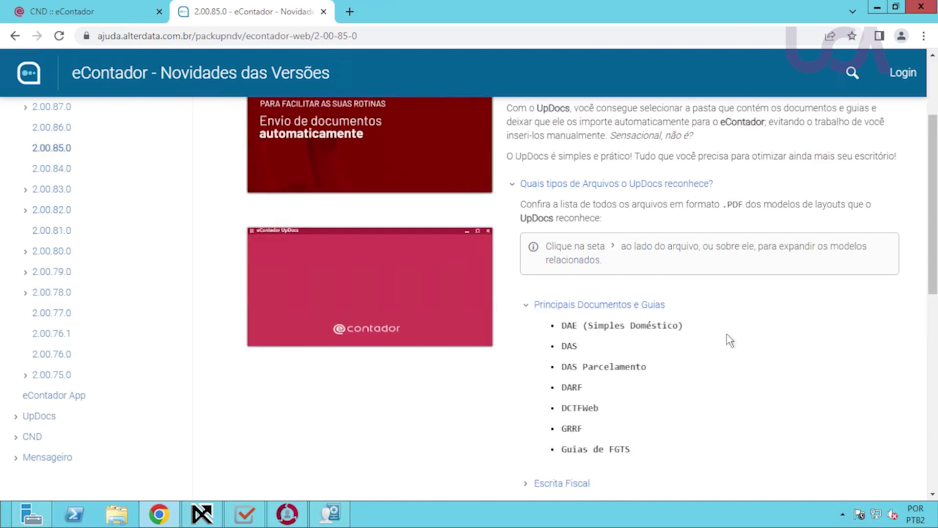
Expand the Escrita Fiscal file types, review the list, then minimize all windows to the desktop.
scroll(727, 341, "down", 2)
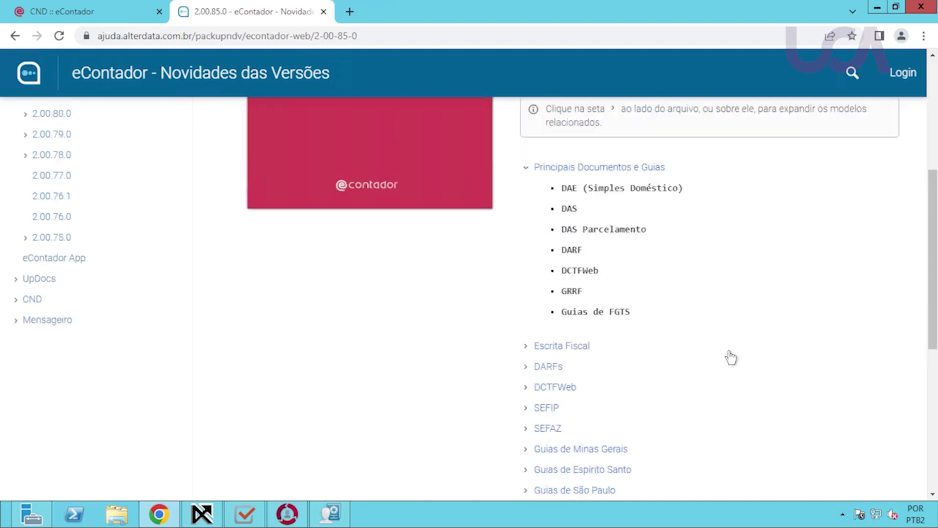
scroll(729, 357, "down", 1)
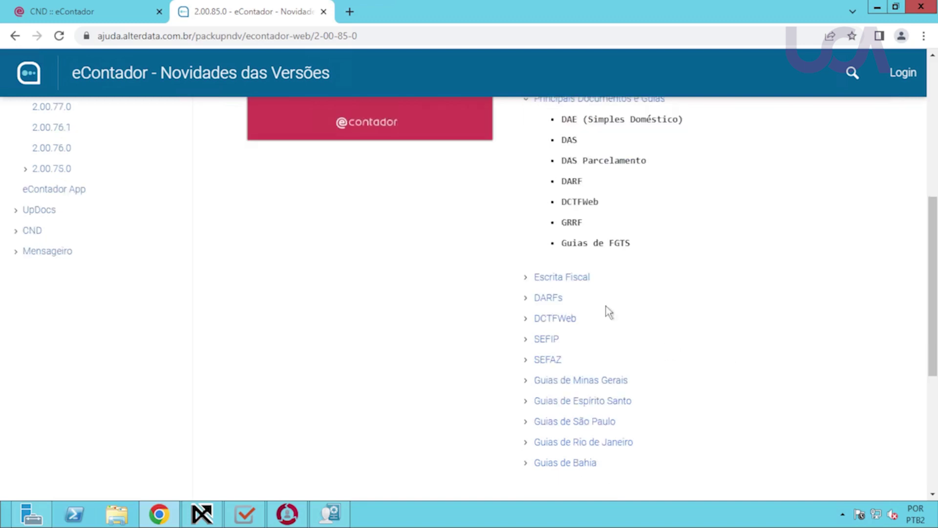
left_click(586, 279)
scroll(697, 332, "down", 1)
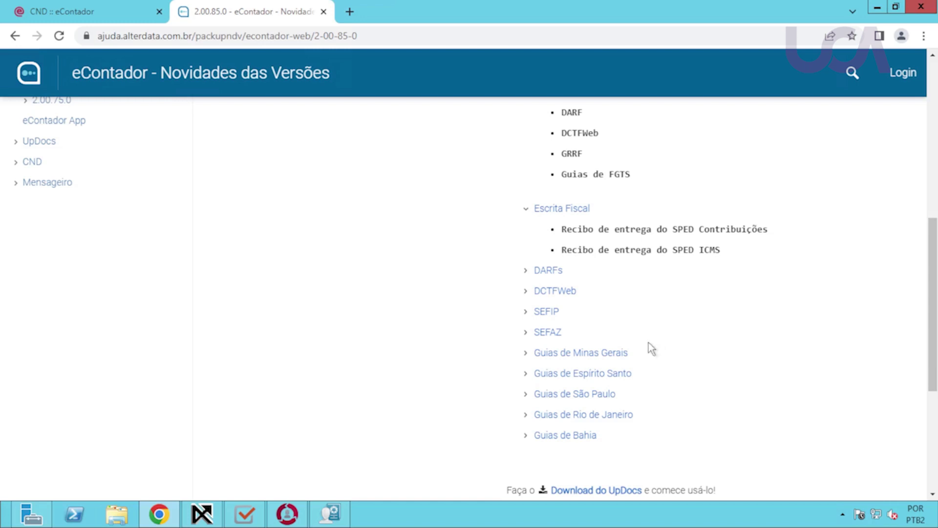
scroll(650, 342, "up", 5)
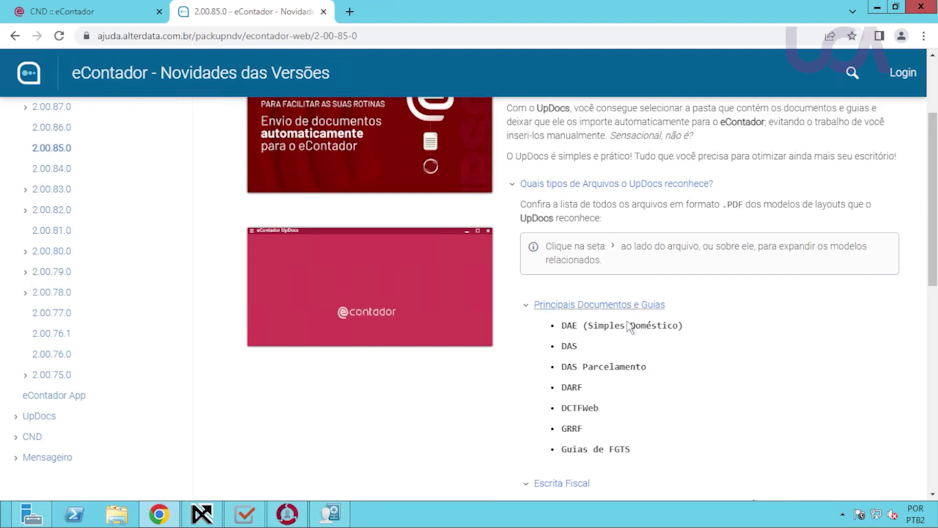
scroll(498, 397, "up", 1)
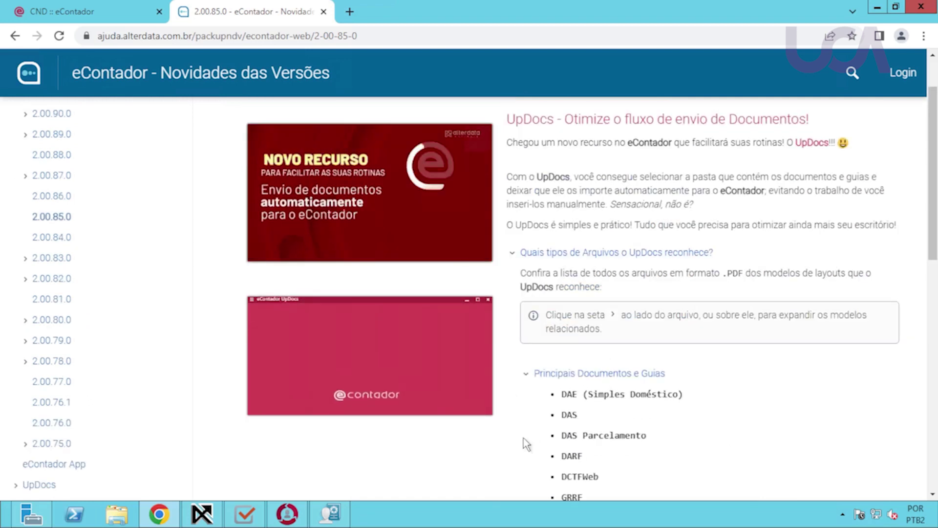
right_click(472, 514)
left_click(520, 459)
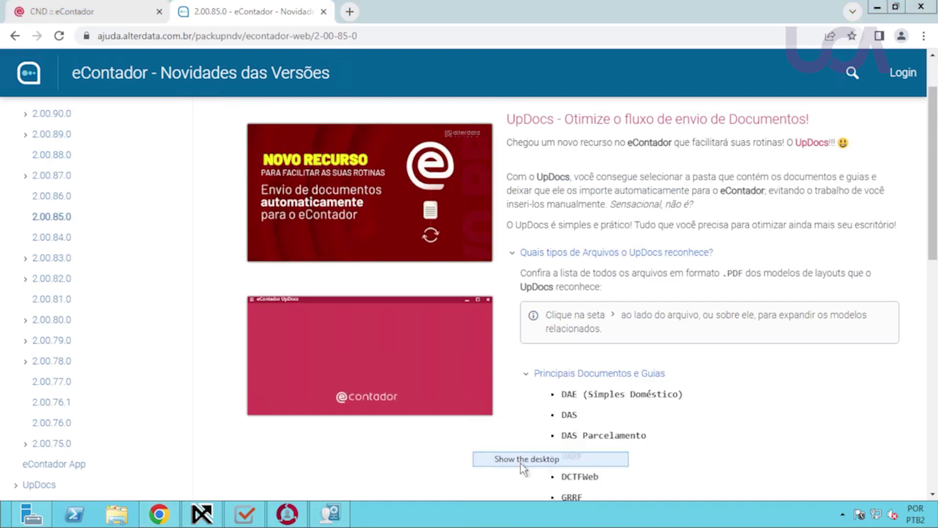
Launch UpDocs from the desktop, return to WPHD and open eContador's Documentos menu.
double_click(76, 22)
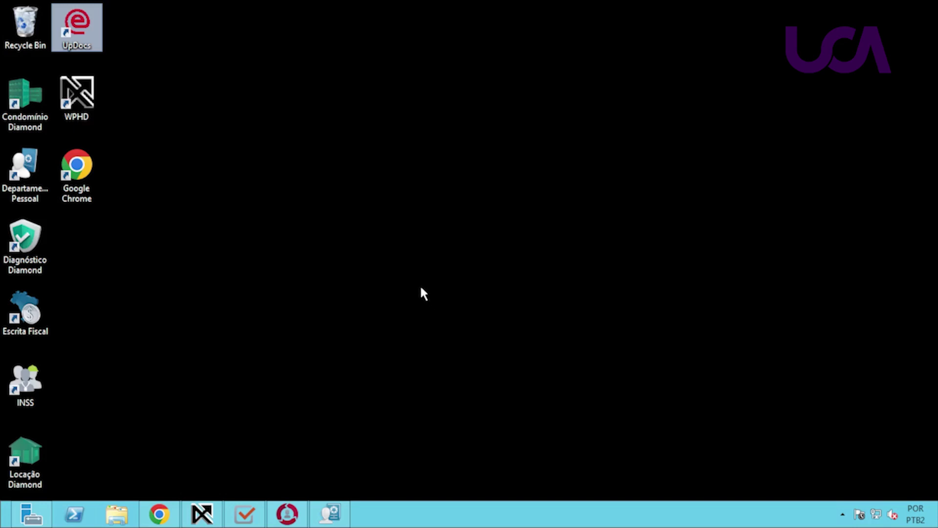
left_click(201, 513)
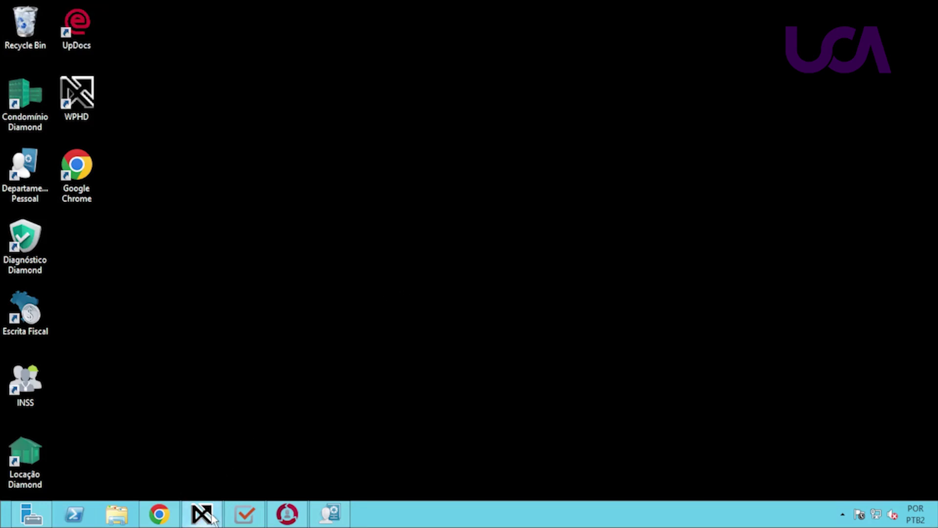
left_click(311, 54)
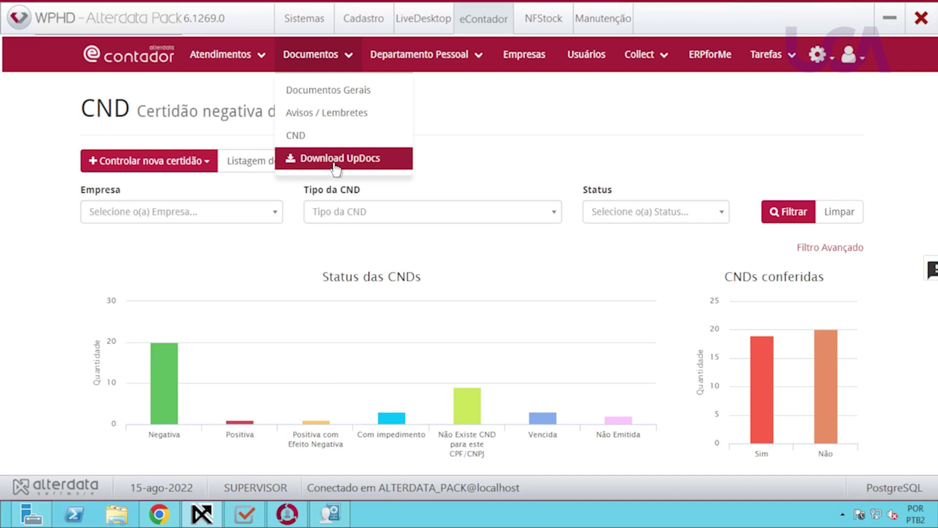
Request and confirm the UpDocs installer download, then cancel the save-file dialog.
left_click(336, 168)
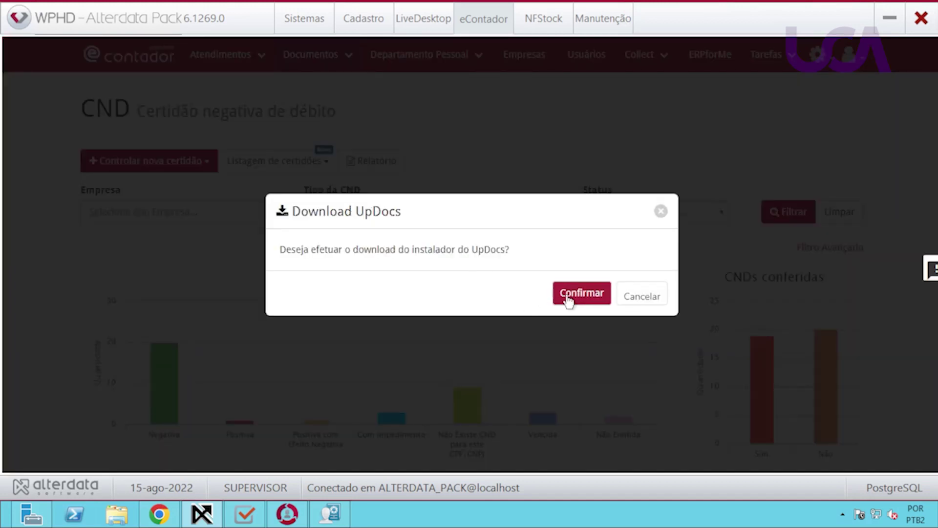
left_click(570, 296)
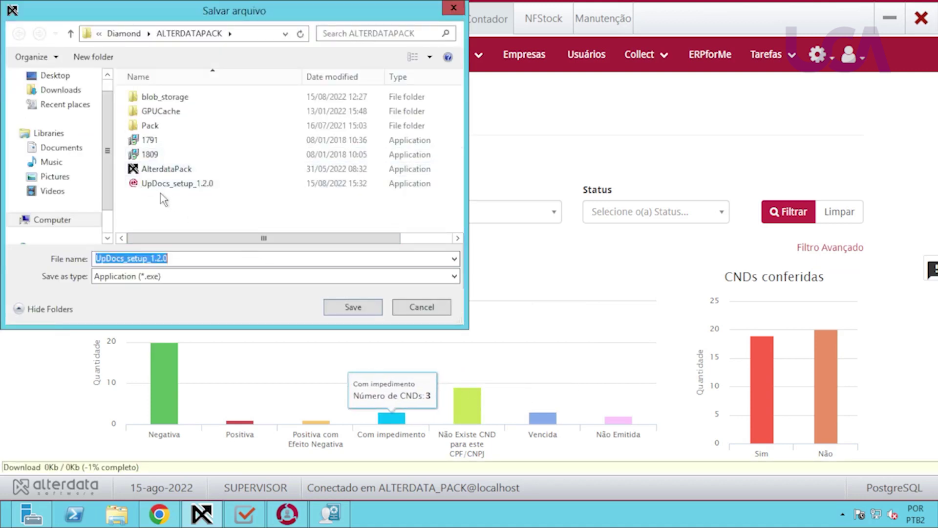
left_click(421, 308)
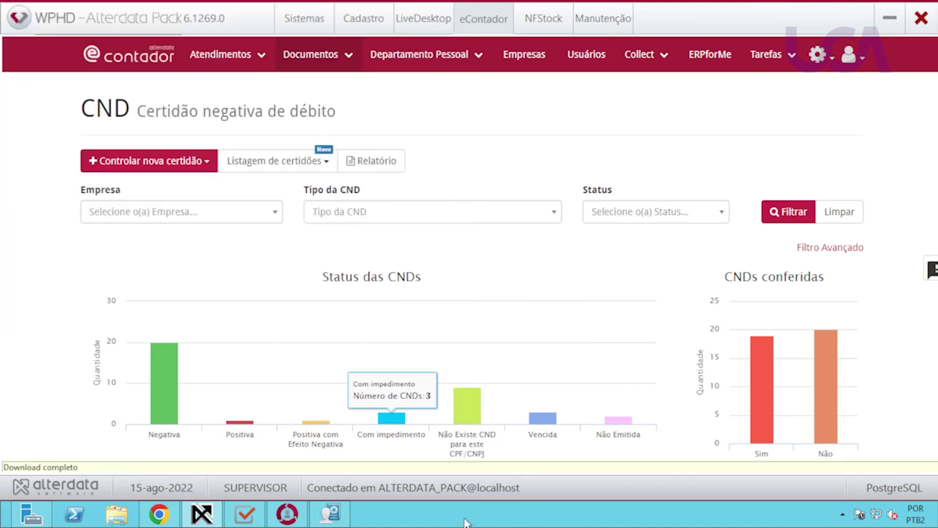
Show the desktop and launch eContador UpDocs from its desktop icon.
right_click(465, 520)
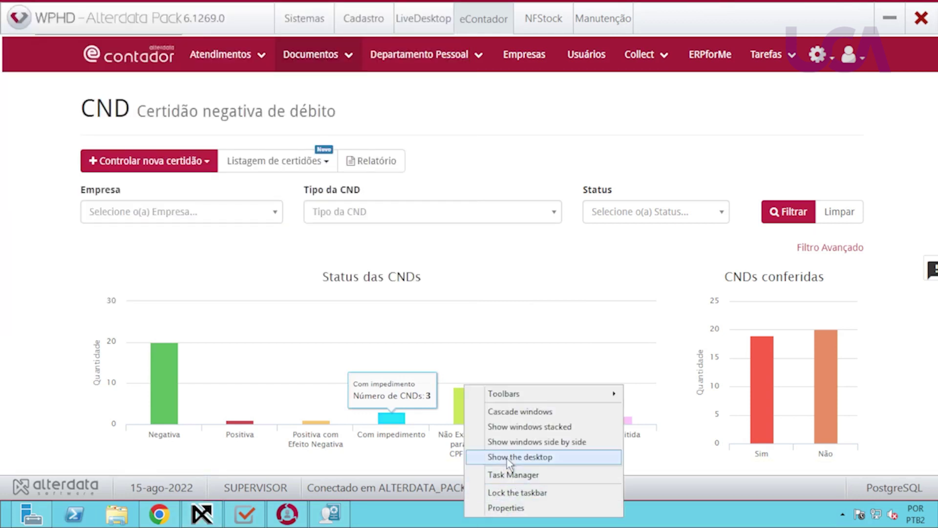
left_click(508, 455)
double_click(82, 26)
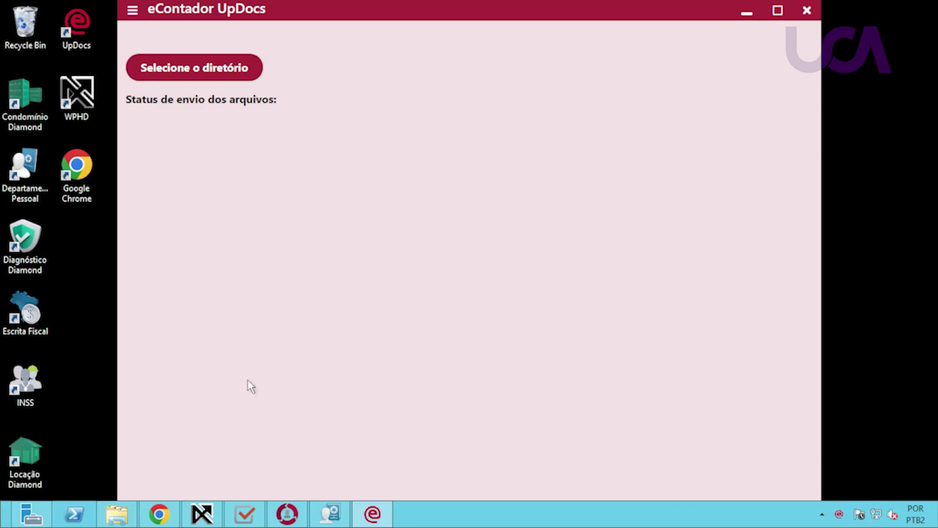
Check Documents in File Explorer, then set UpDocs' read folder to Documents\Arquivos Updocs.
left_click(122, 502)
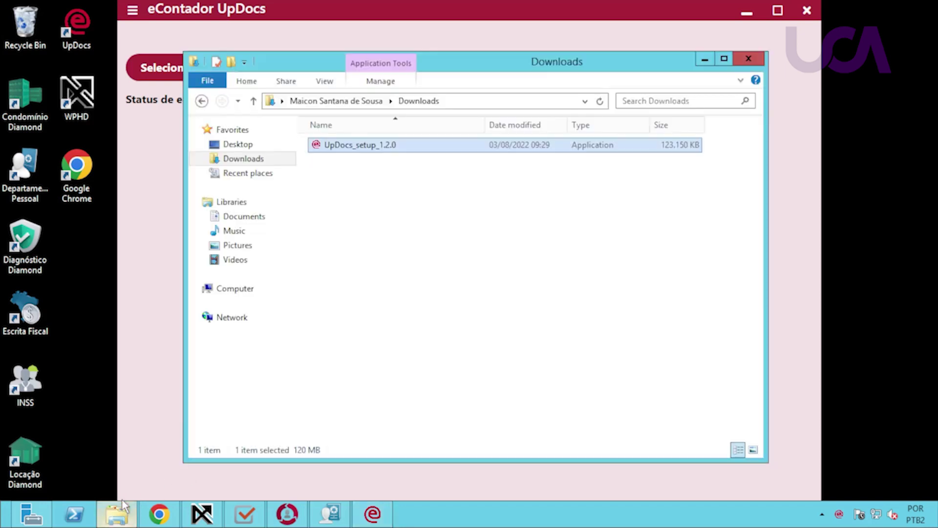
left_click(240, 216)
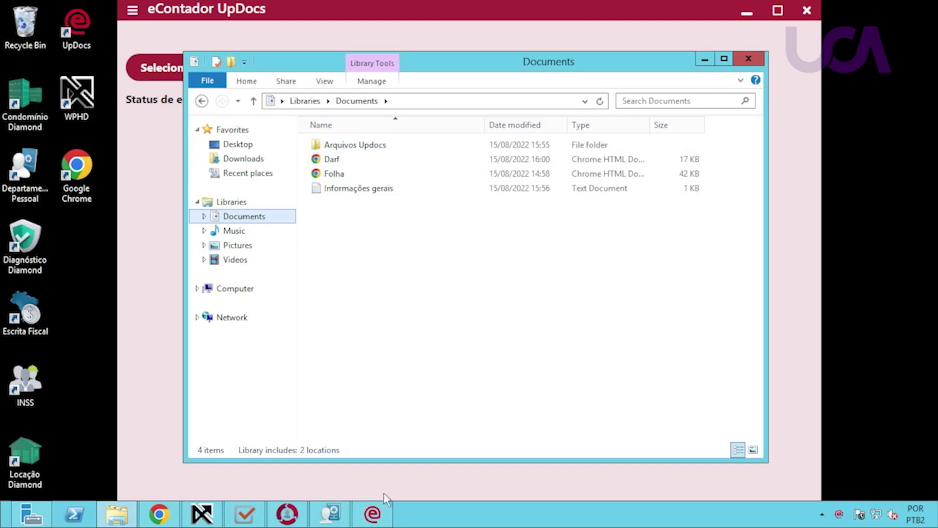
left_click(373, 512)
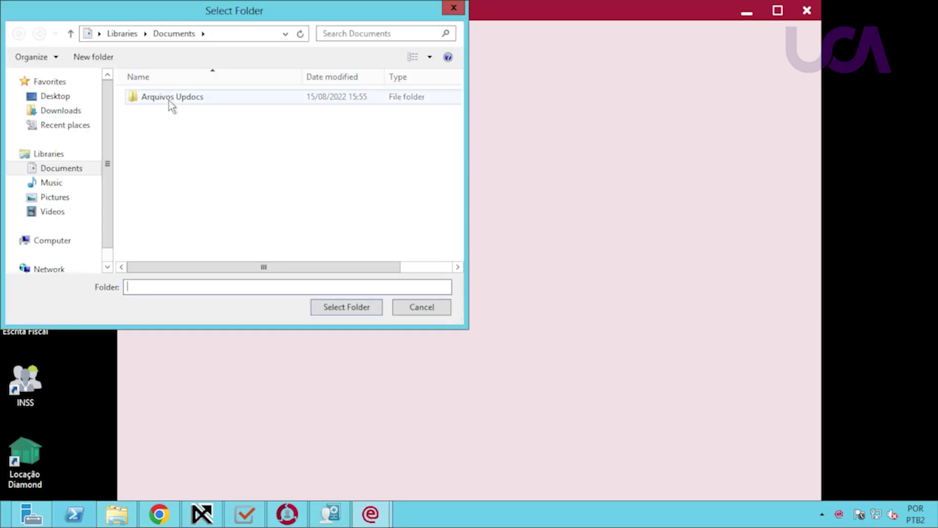
double_click(169, 98)
left_click(333, 309)
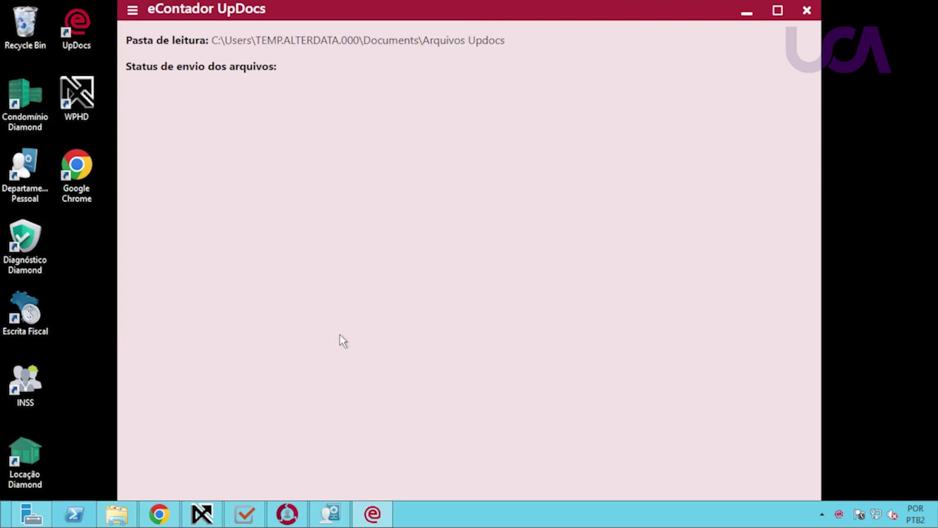
Open Documents in File Explorer and browse into Arquivos Updocs and its Arquivos em fila subfolder.
left_click(118, 510)
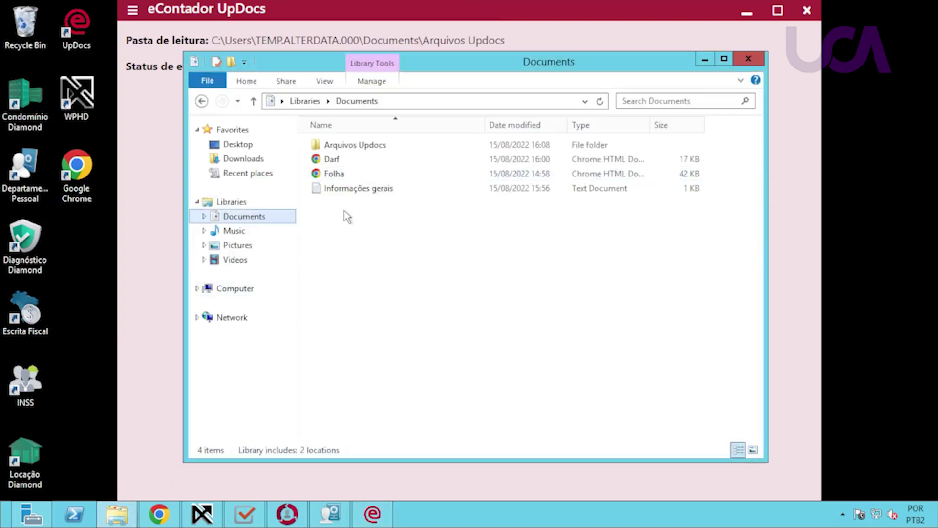
left_click_drag(344, 210, 376, 156)
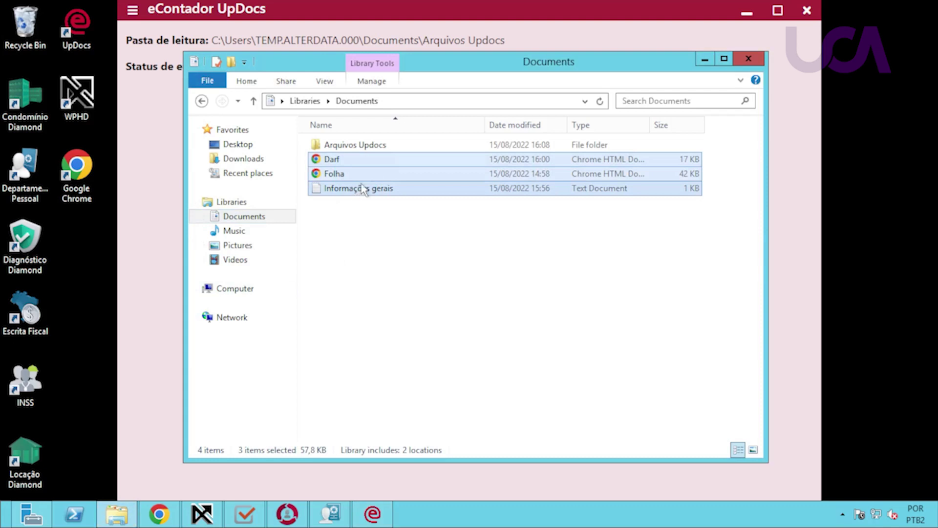
left_click(364, 222)
left_click(361, 146)
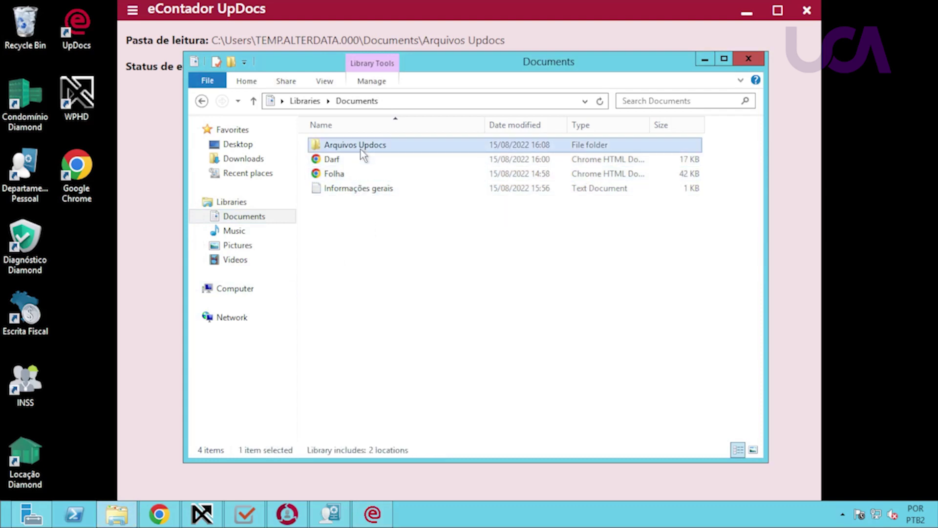
double_click(361, 148)
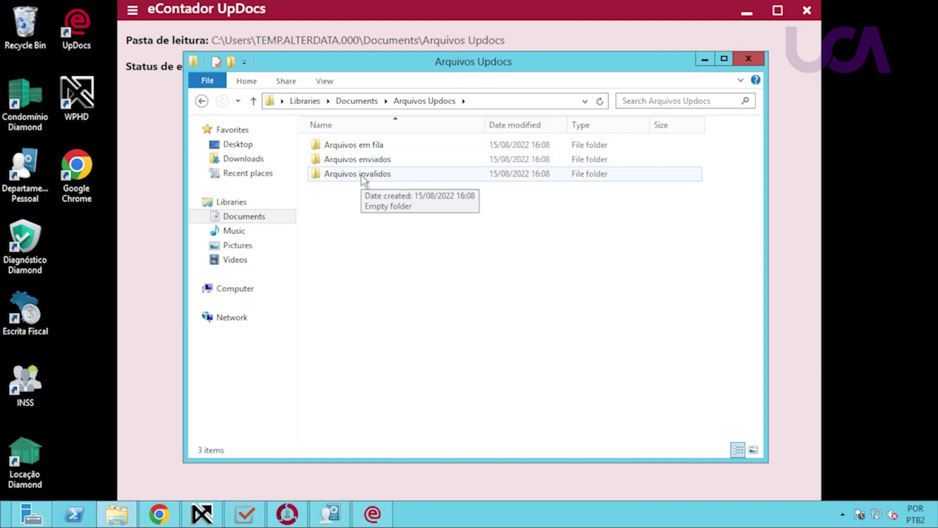
double_click(369, 149)
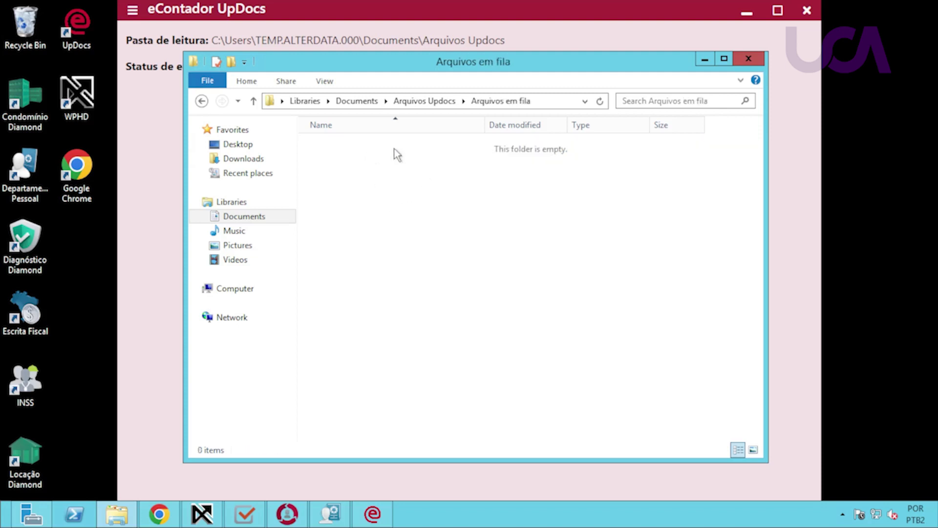
left_click(202, 102)
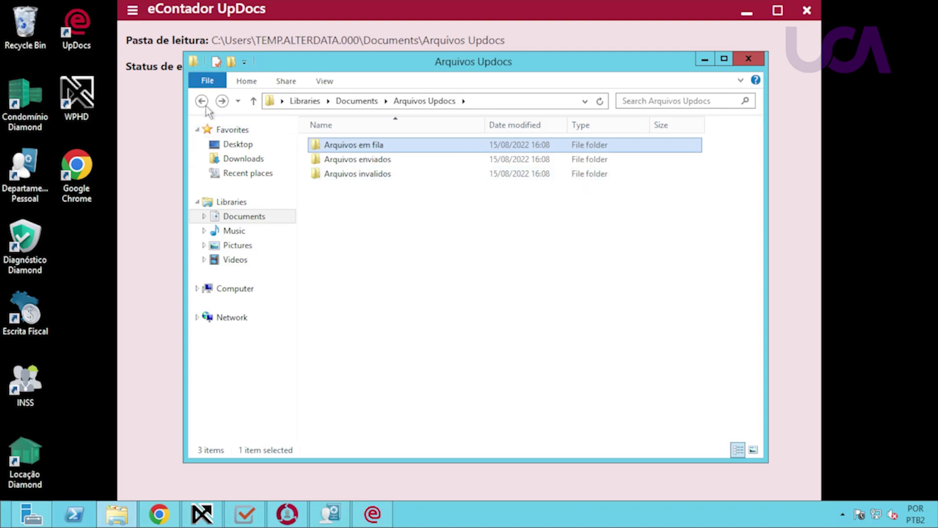
Move Darf, Folha and Informações gerais into Arquivos Updocs and open that folder.
left_click(202, 100)
left_click(329, 192)
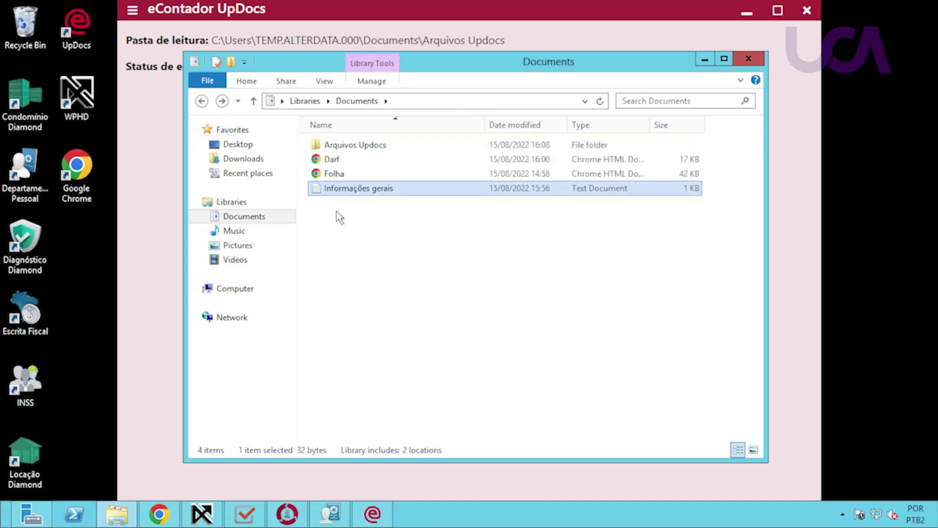
left_click(321, 203)
left_click_drag(365, 175, 366, 164)
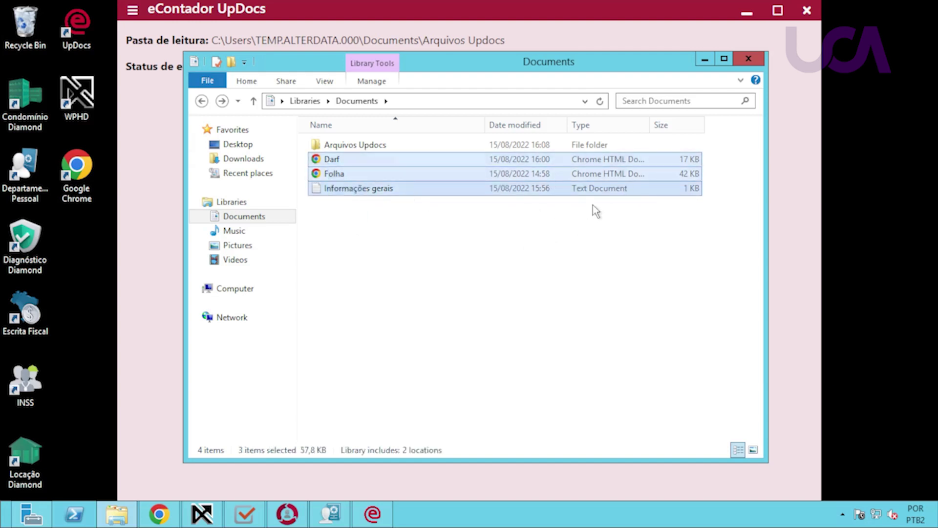
left_click_drag(343, 189, 354, 152)
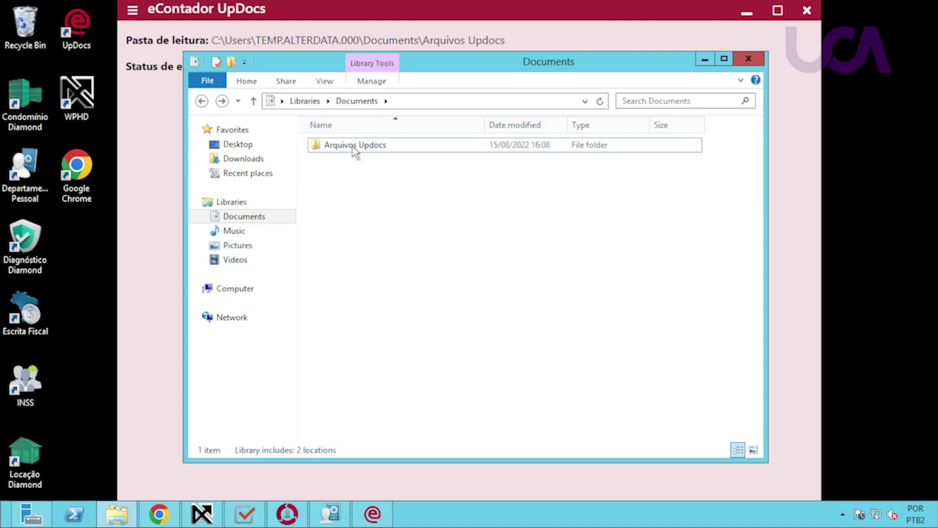
double_click(355, 146)
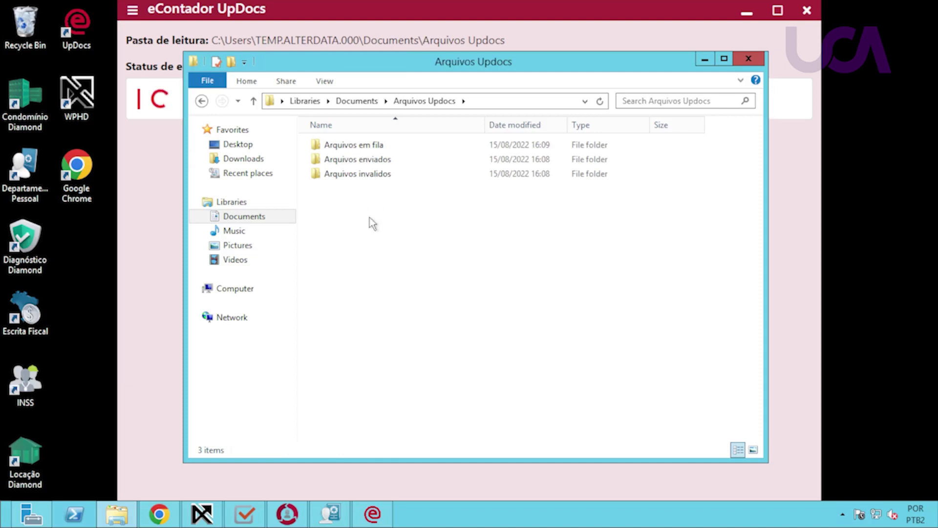
Check UpDocs results (Darf sent, Folha and Informações gerais invalid), view Darf, return to WPHD.
left_click(704, 61)
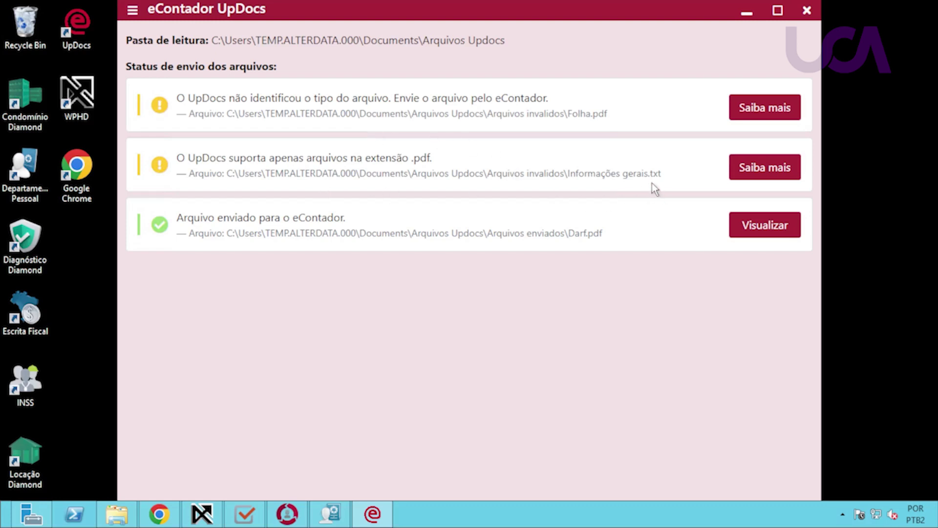
left_click(765, 117)
left_click(782, 228)
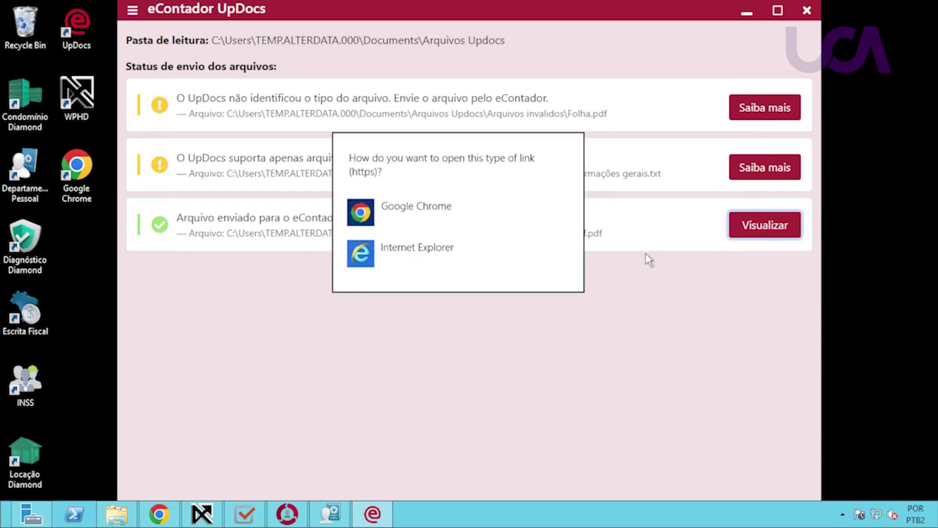
left_click(415, 296)
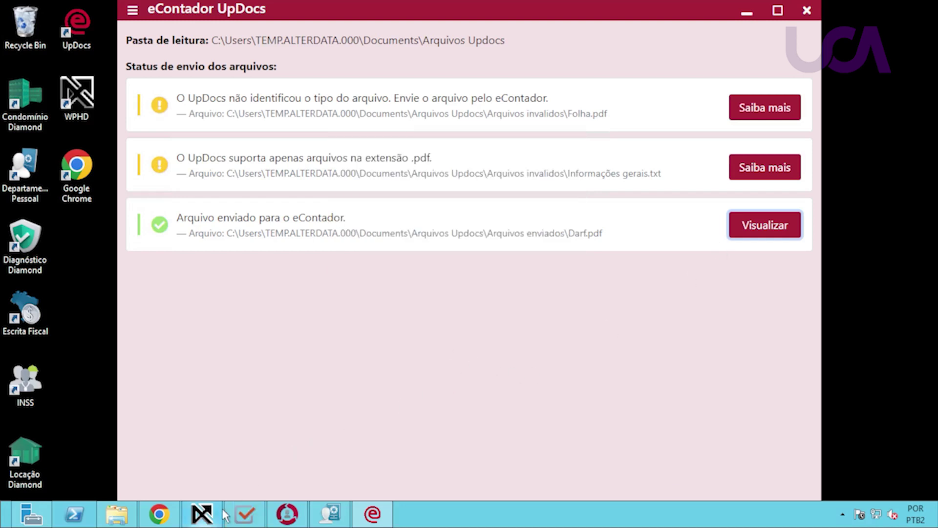
left_click(202, 514)
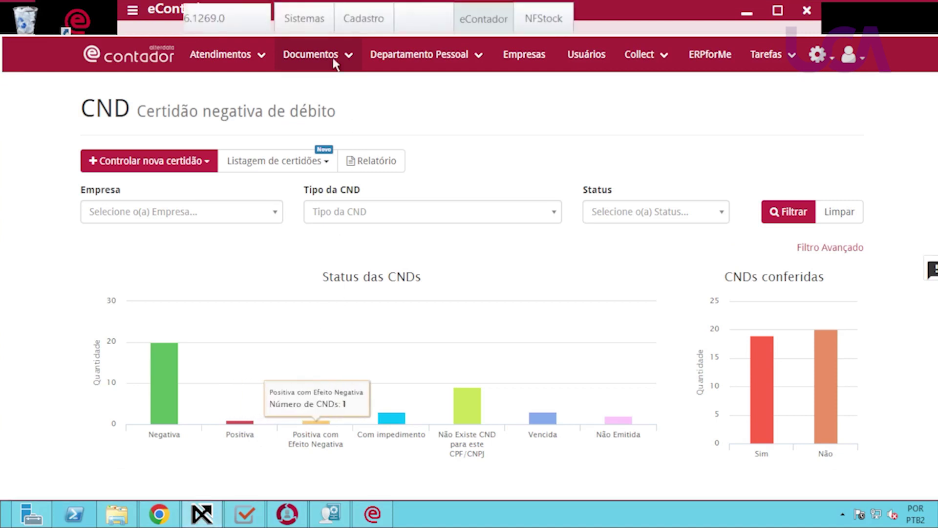
Open Documentos Gerais and locate the received DARF IRRF (0561) guide for R$ 1.683,78.
left_click(332, 55)
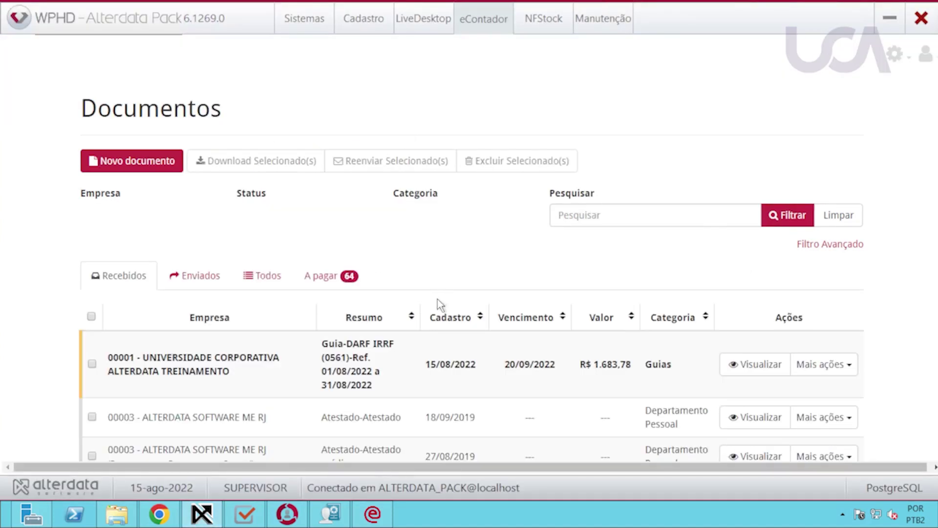
scroll(444, 313, "down", 4)
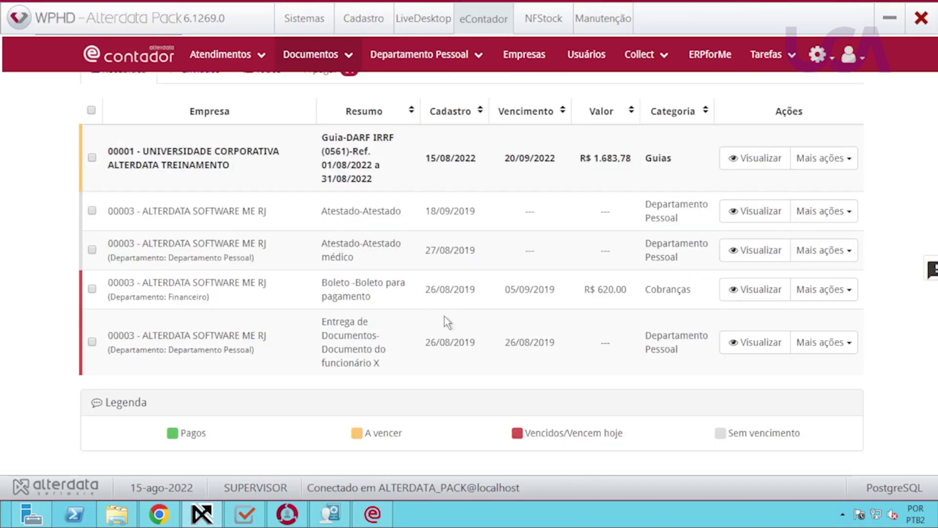
scroll(444, 317, "up", 2)
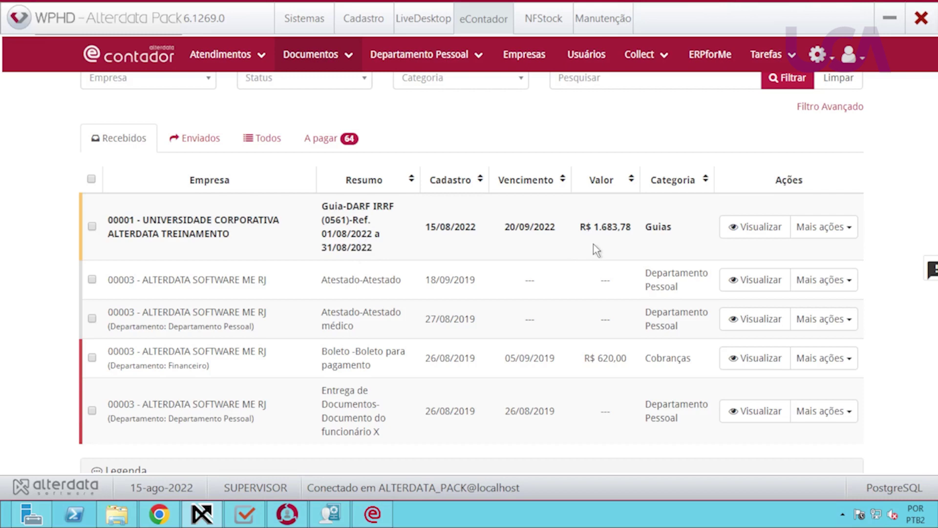
scroll(587, 277, "up", 3)
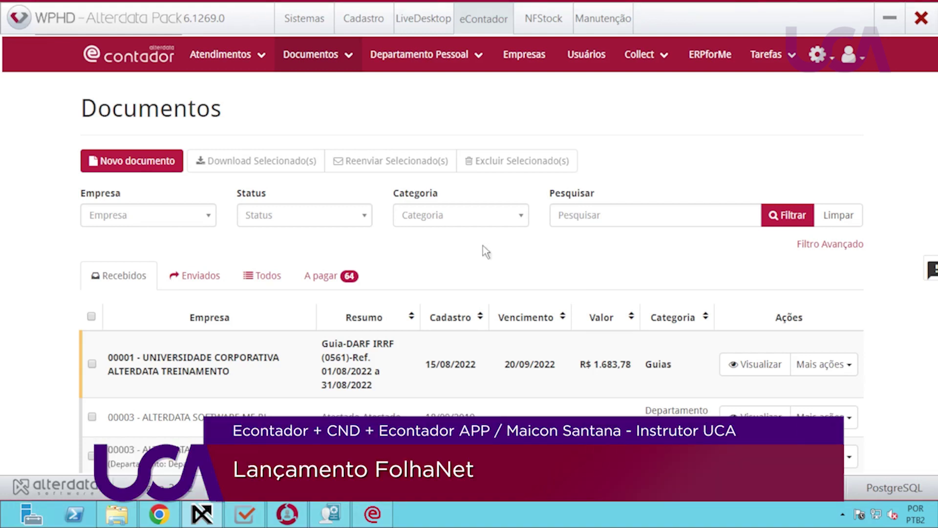
Open Departamento Pessoal > Funcionários and expand employee 000001's personal, document and contract details.
left_click(472, 55)
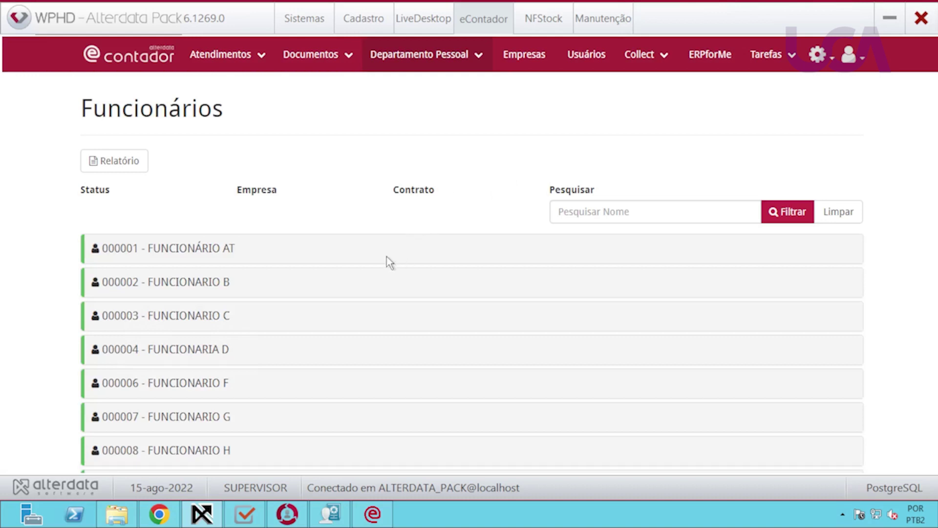
left_click(175, 254)
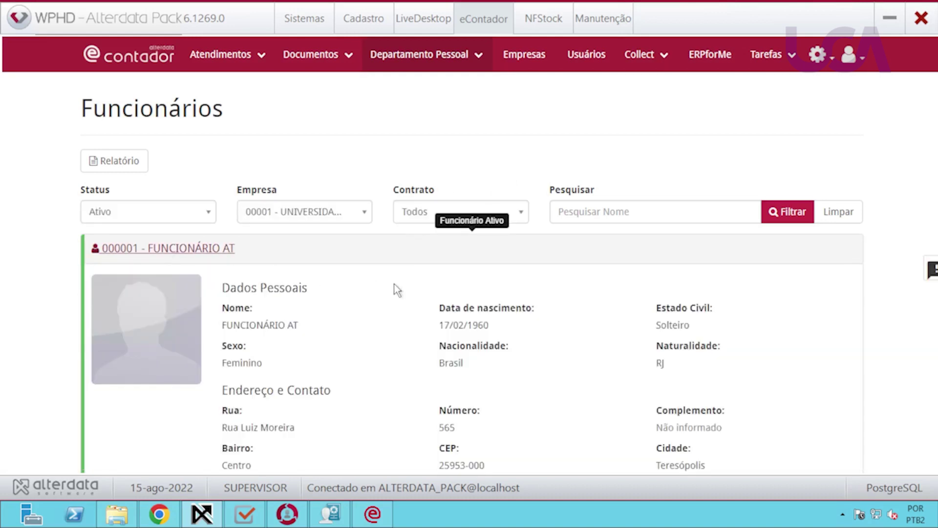
scroll(395, 289, "down", 4)
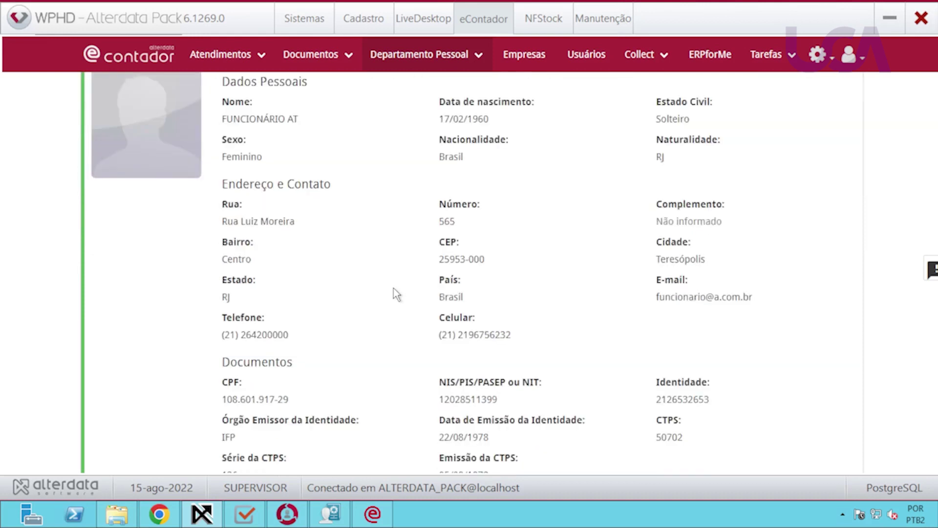
scroll(394, 296, "down", 5)
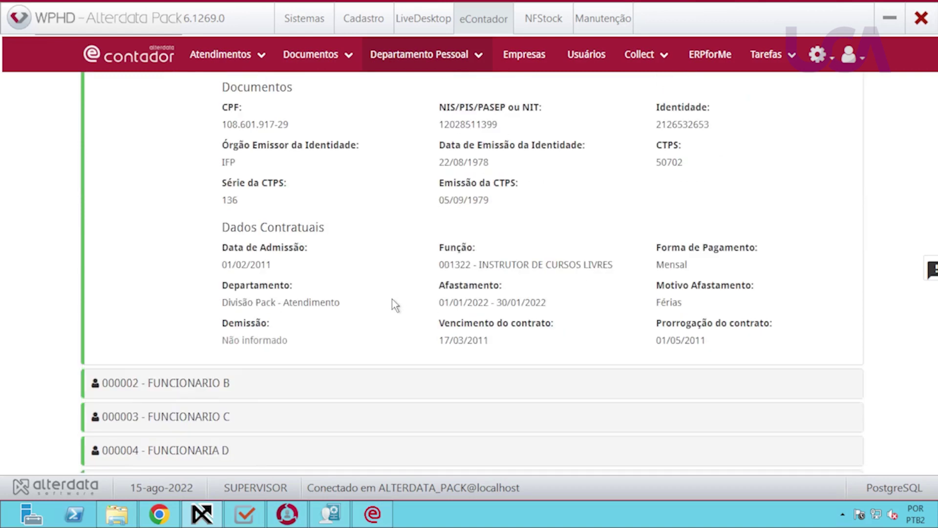
scroll(395, 304, "up", 10)
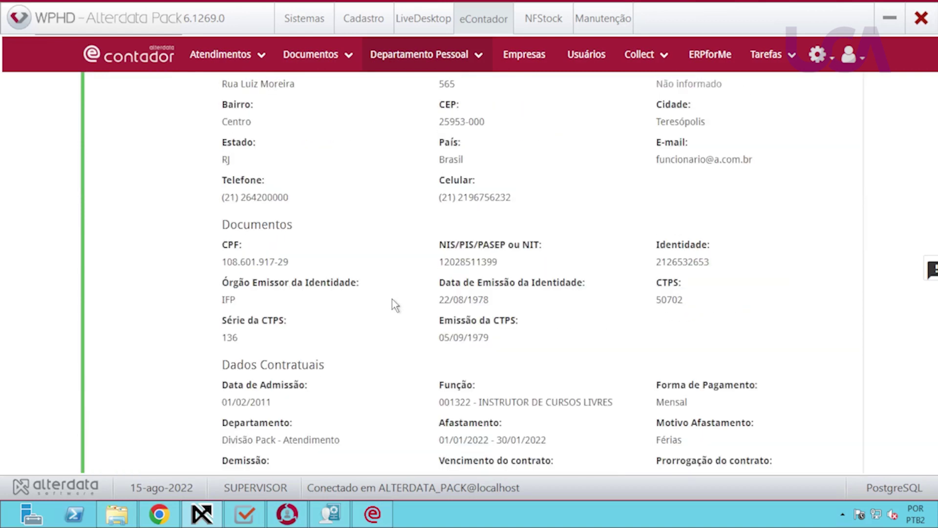
Generate a Relatório geral employee report for employee 000001 and review it.
left_click(123, 163)
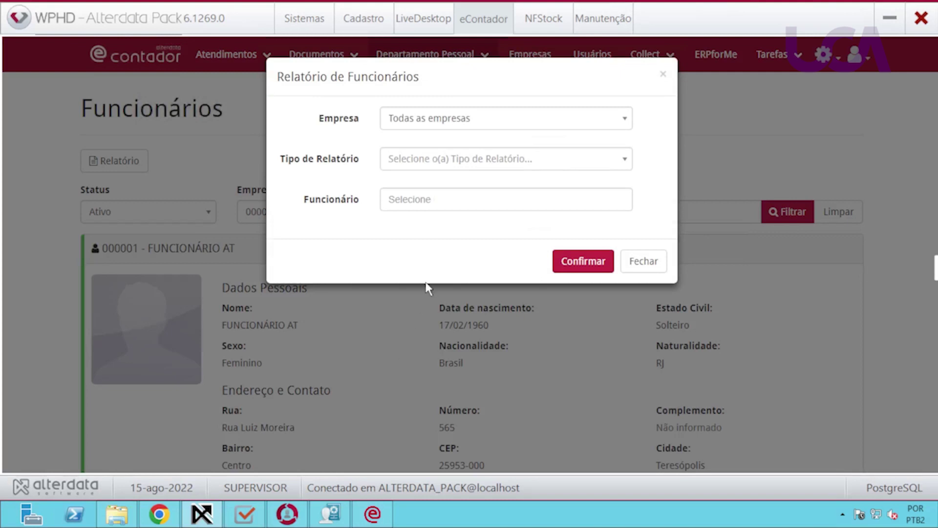
left_click(481, 167)
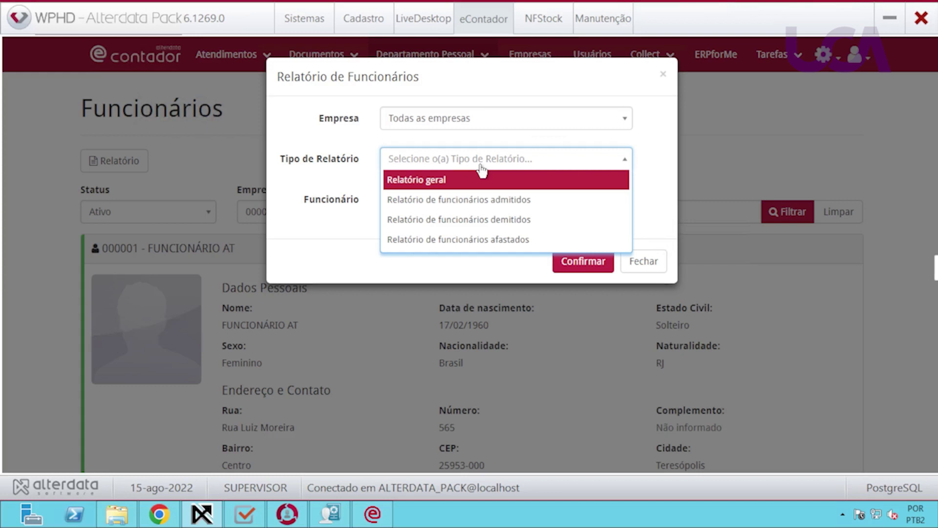
left_click(479, 183)
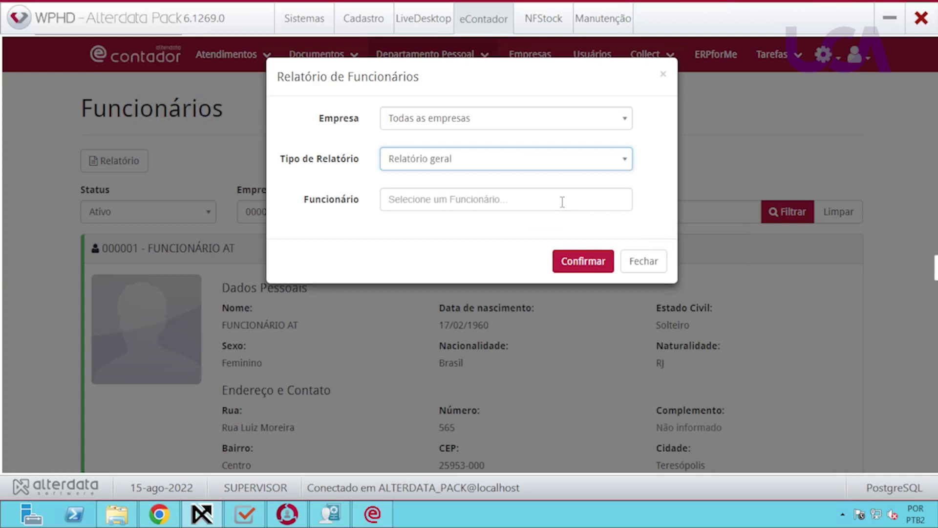
left_click(581, 261)
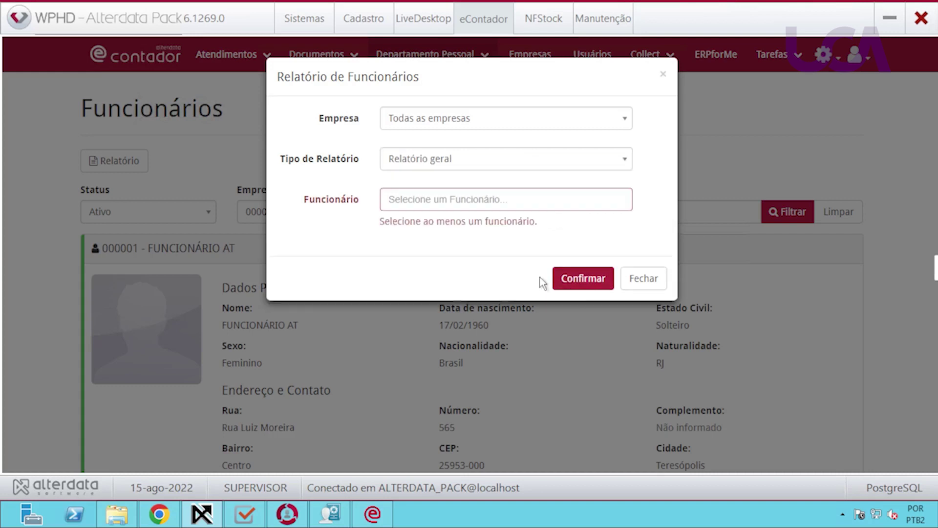
left_click(514, 201)
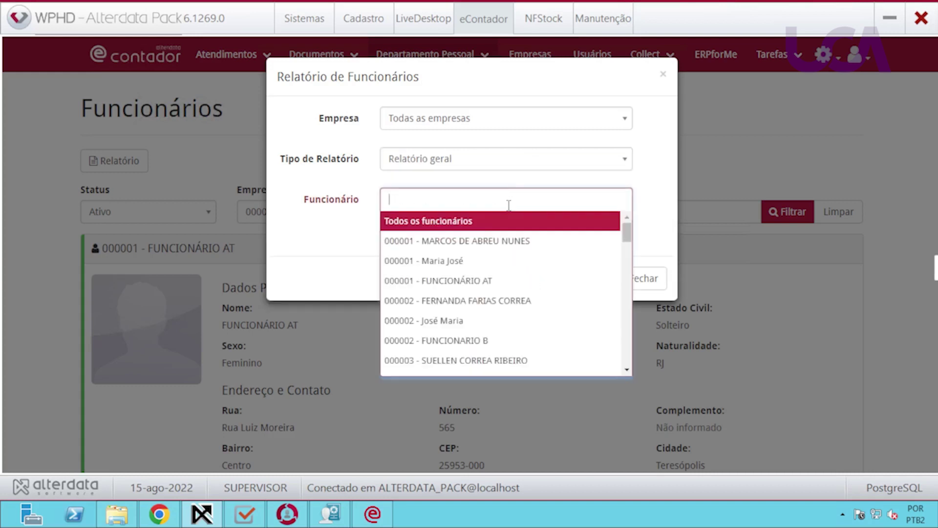
left_click(461, 241)
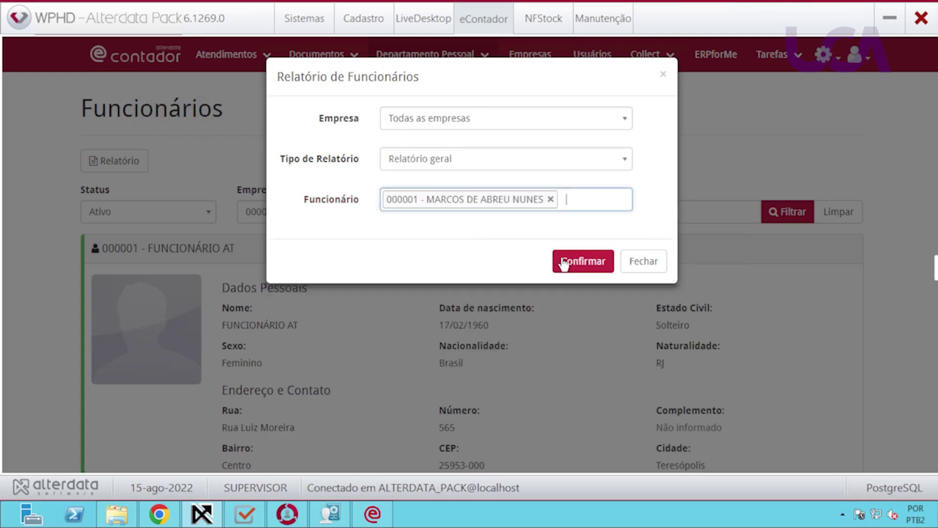
key("Return")
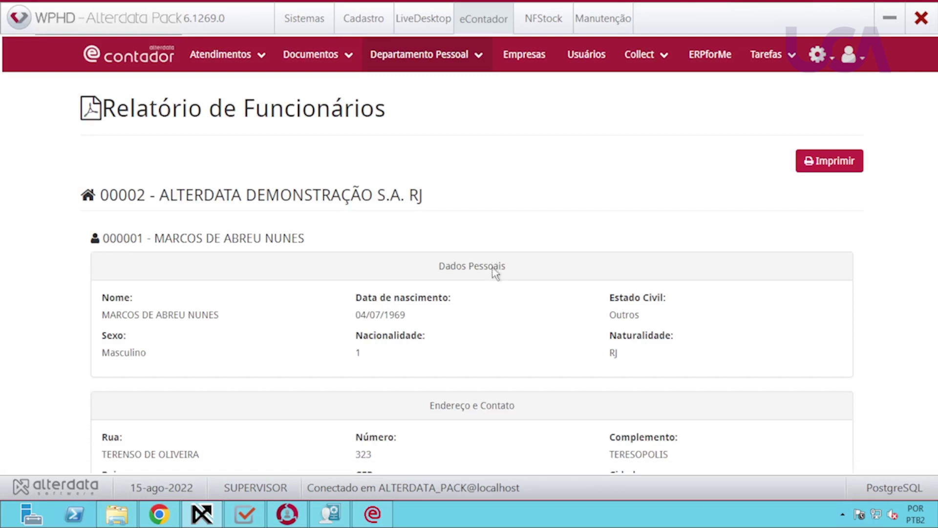
scroll(494, 268, "down", 7)
scroll(492, 272, "up", 7)
left_click(466, 62)
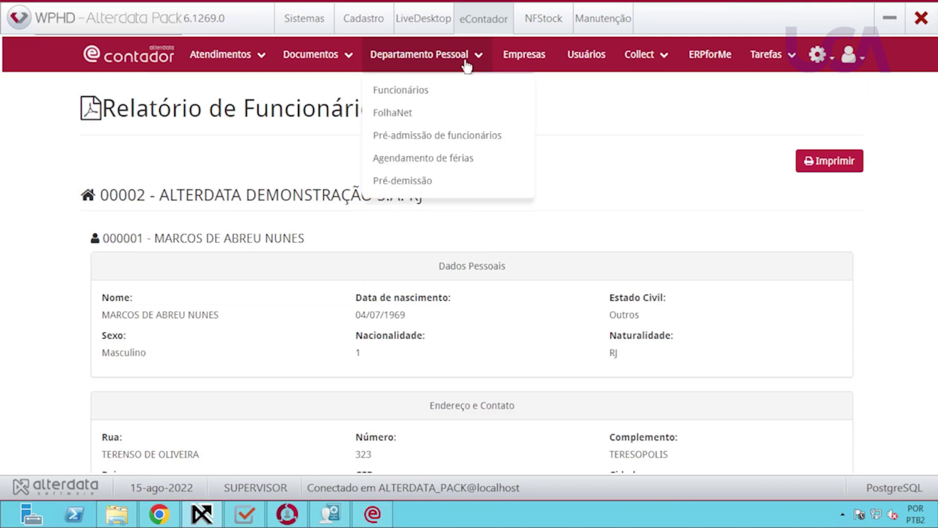
Go to Folha Net and start a single Novo lançamento payroll entry.
left_click(408, 116)
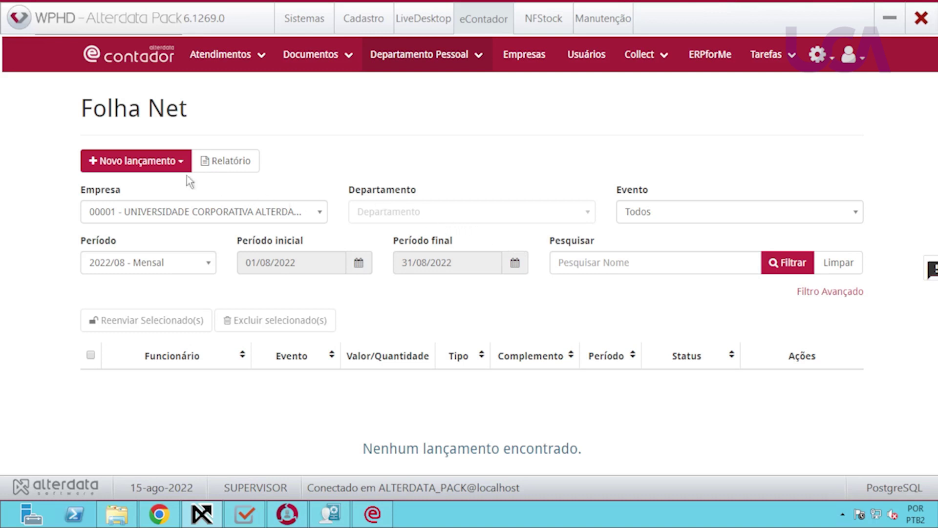
left_click(175, 169)
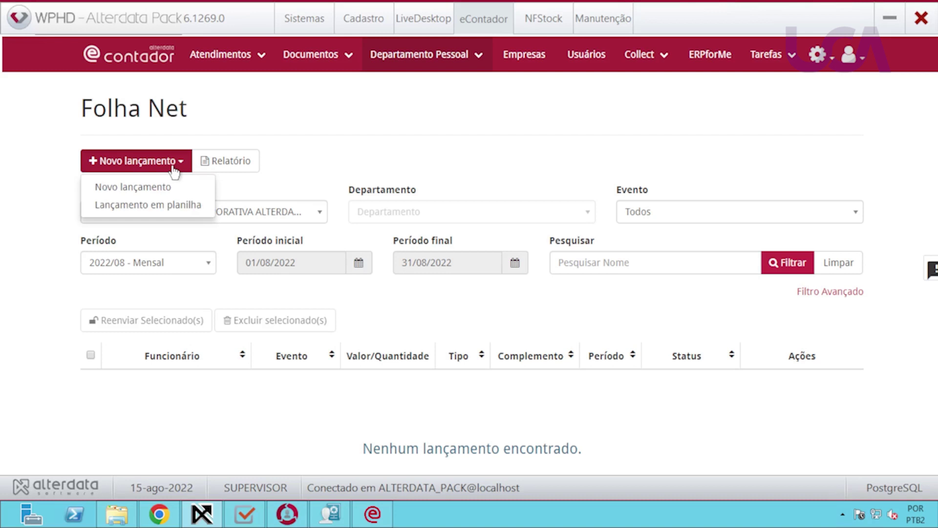
left_click(174, 188)
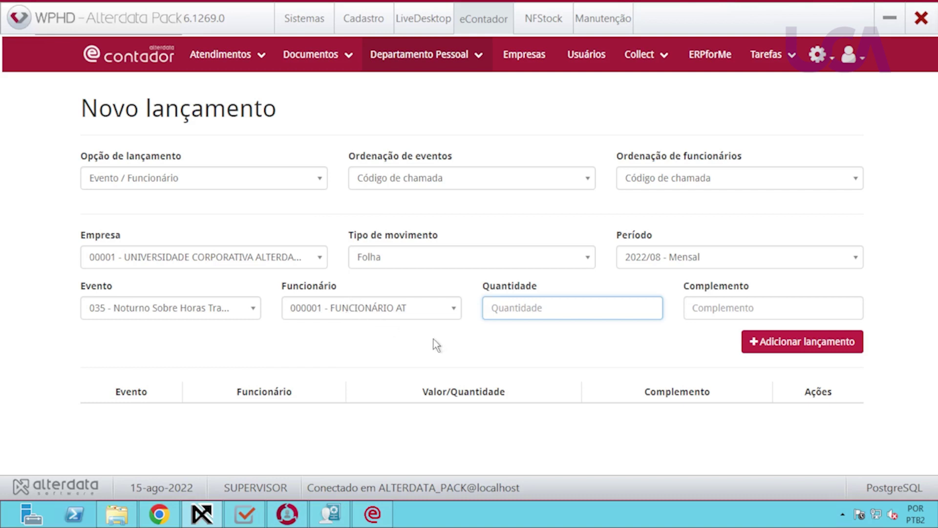
Fill a 400 - Comissão entry for 2022/09, employee 000001, value 500,00, and add it.
left_click(163, 181)
left_click(163, 182)
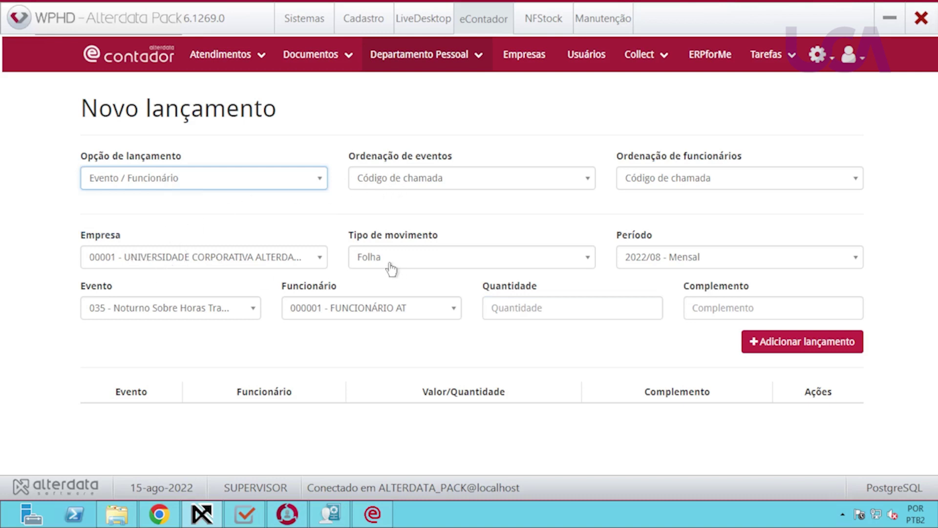
left_click(700, 265)
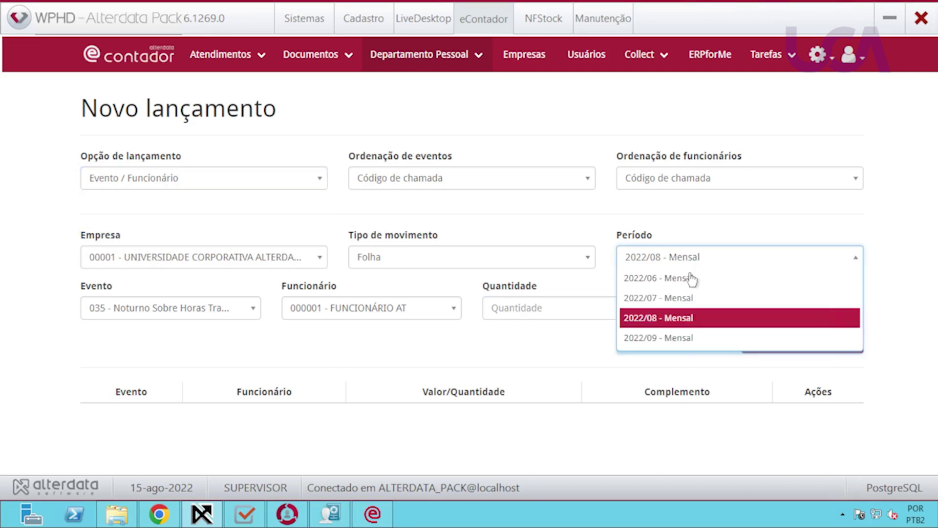
left_click(669, 337)
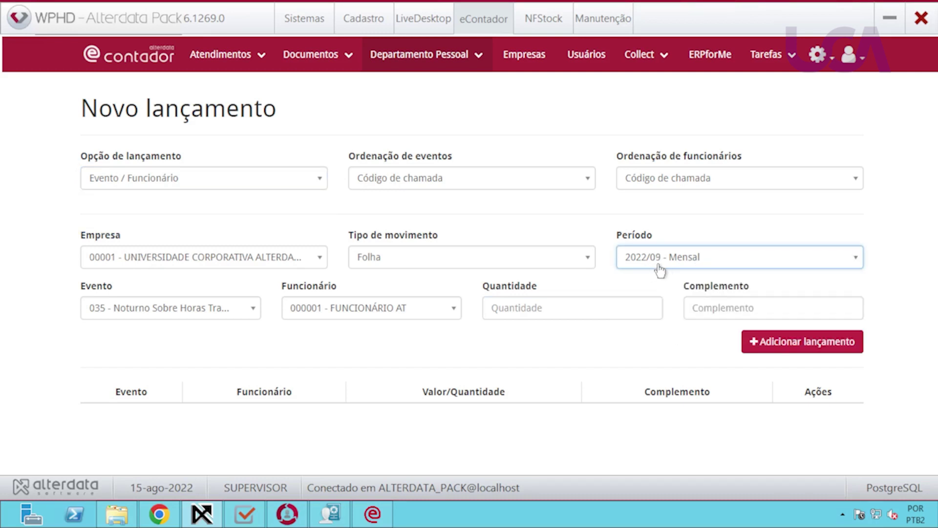
left_click(249, 311)
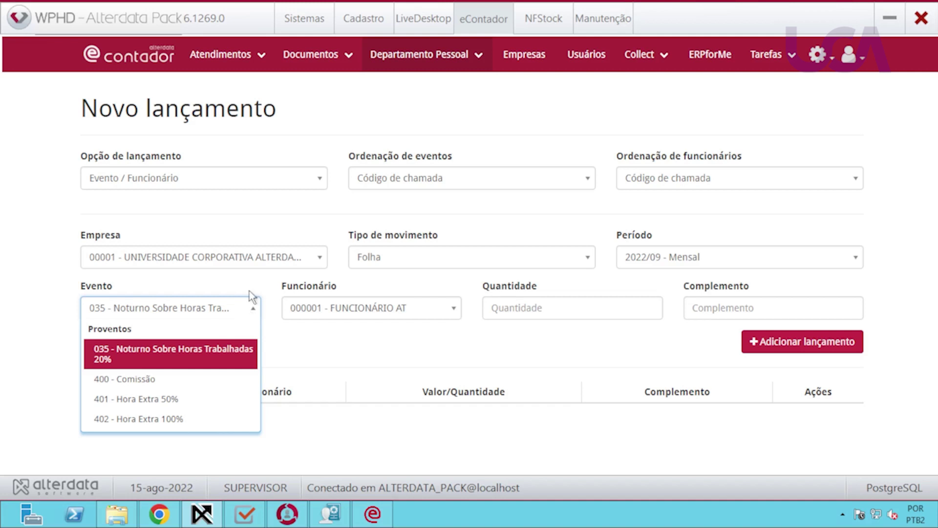
left_click(143, 378)
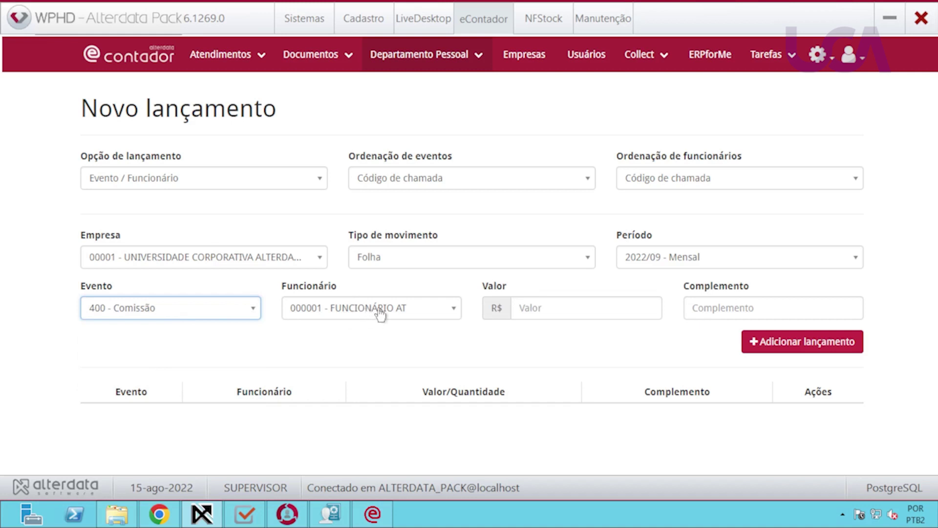
left_click(431, 311)
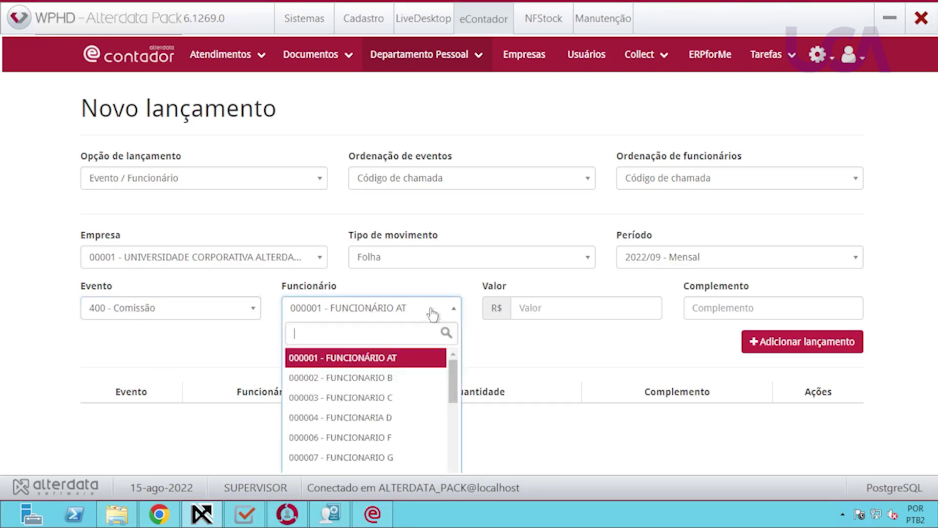
left_click(432, 313)
left_click(534, 308)
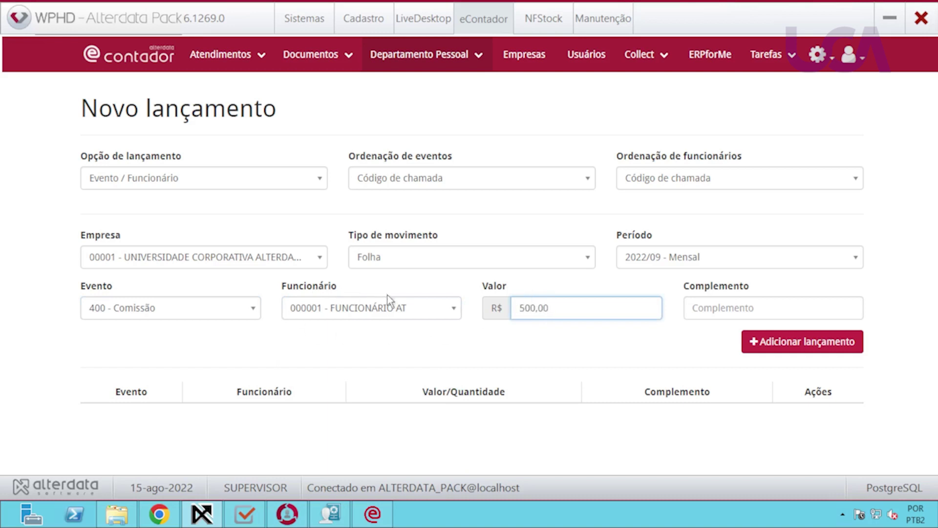
left_click(793, 344)
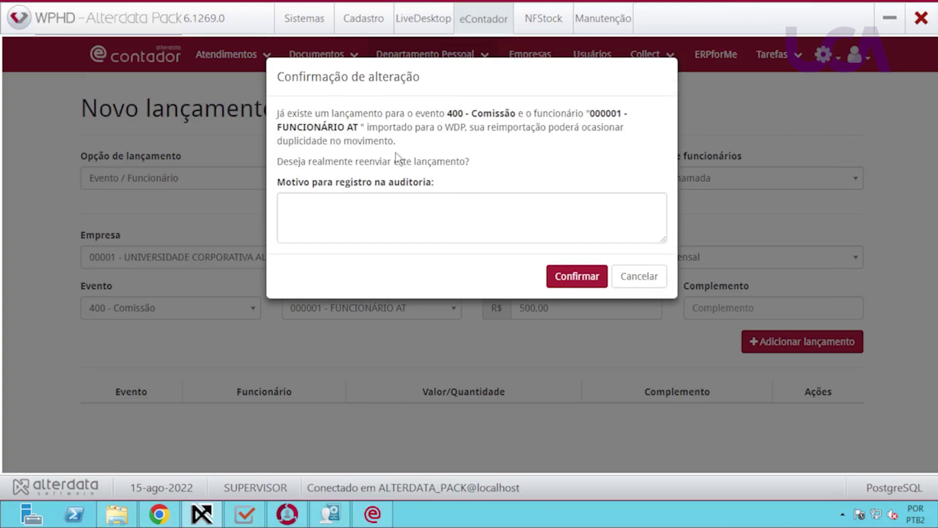
Confirm re-sending the commission entry and select employee 000002 - FUNCIONARIO B.
left_click(399, 215)
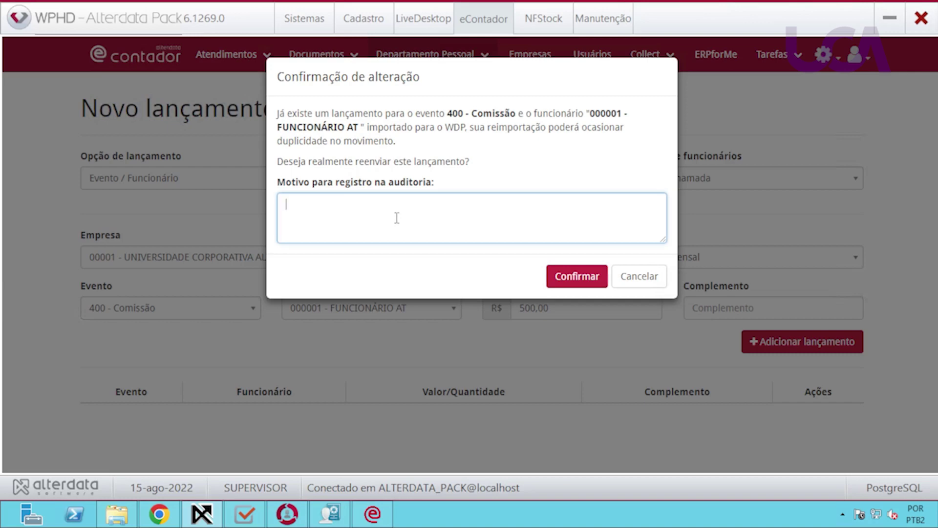
left_click(576, 276)
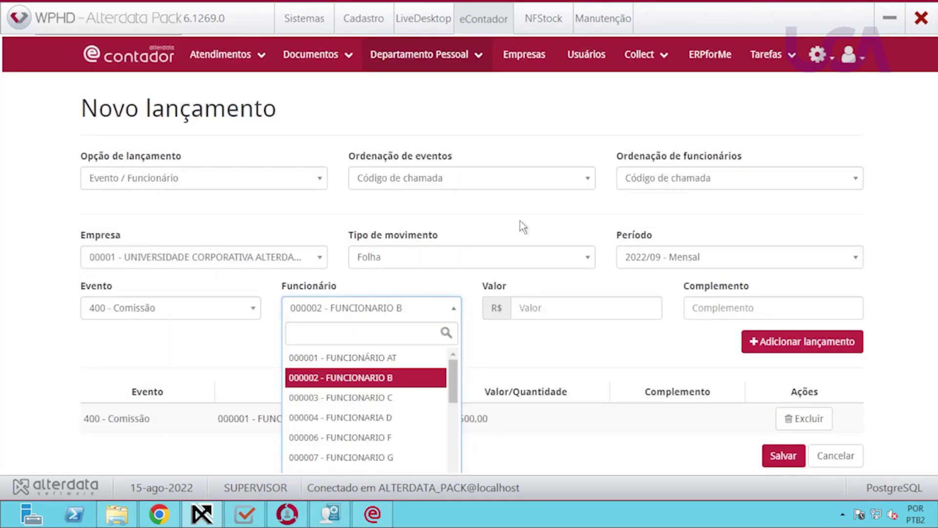
left_click(613, 348)
scroll(618, 348, "down", 1)
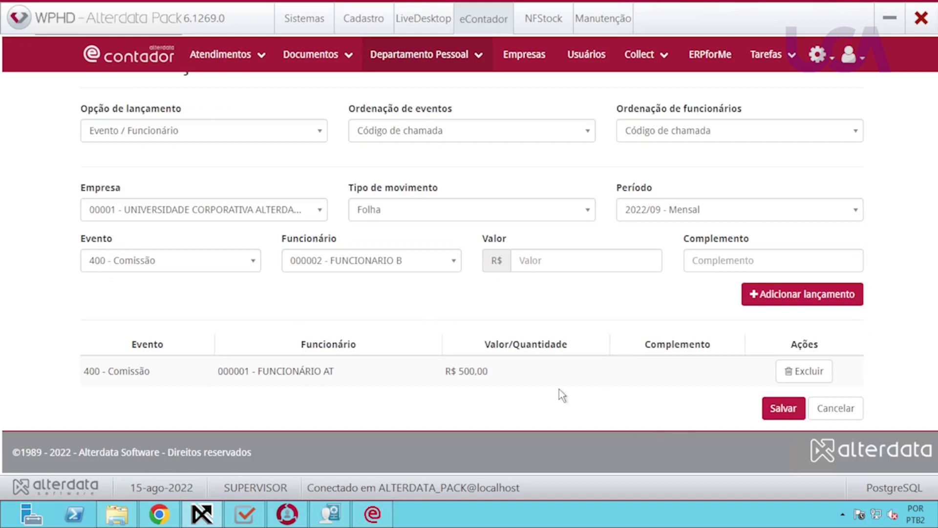
scroll(559, 389, "up", 1)
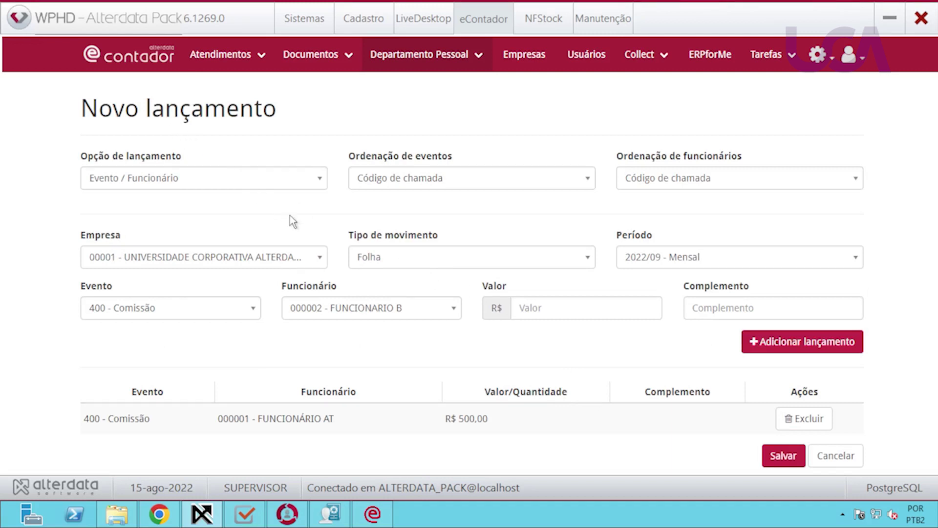
scroll(285, 212, "down", 1)
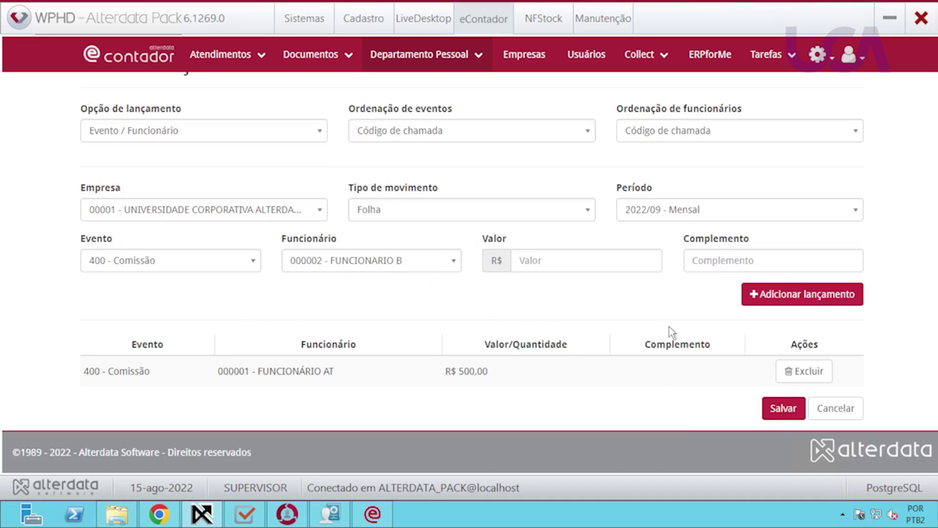
Add a 401 - Hora Extra 50% entry with quantity 10 and save both entries.
left_click(241, 262)
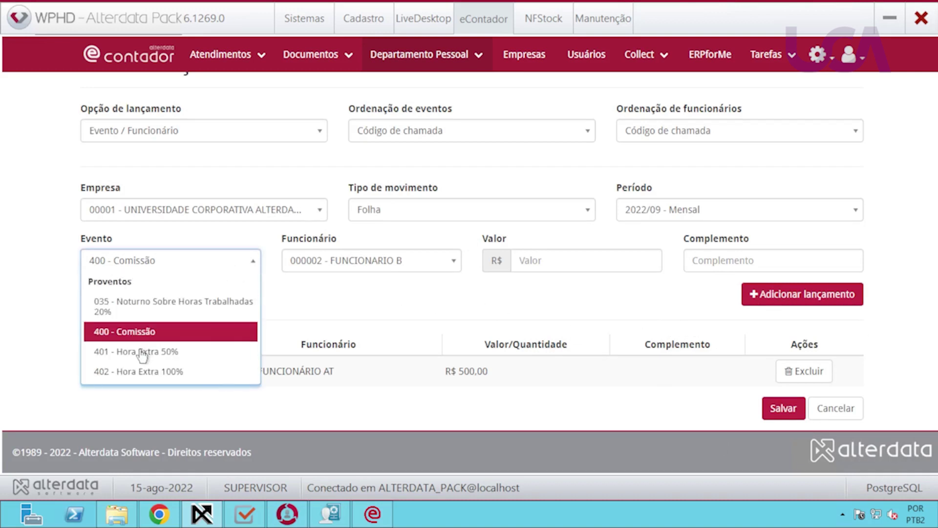
left_click(209, 351)
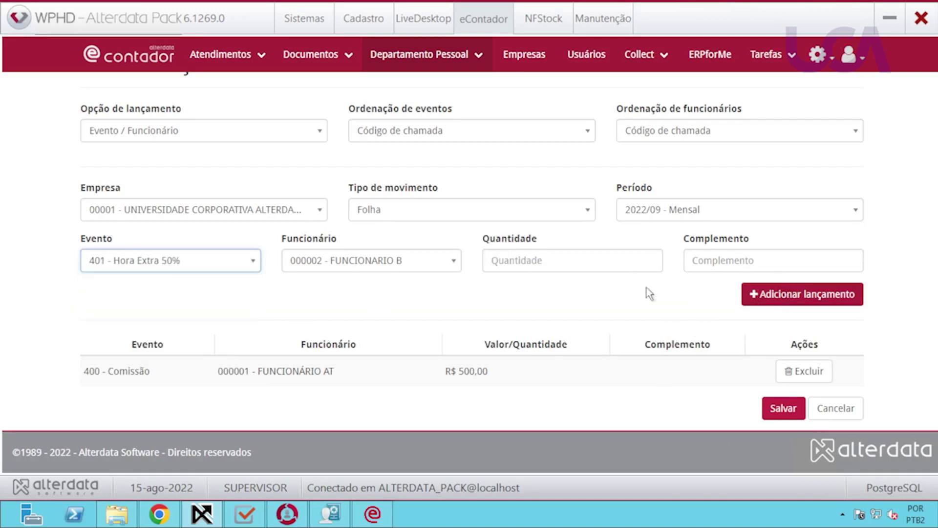
left_click(562, 266)
type("10")
key("Tab")
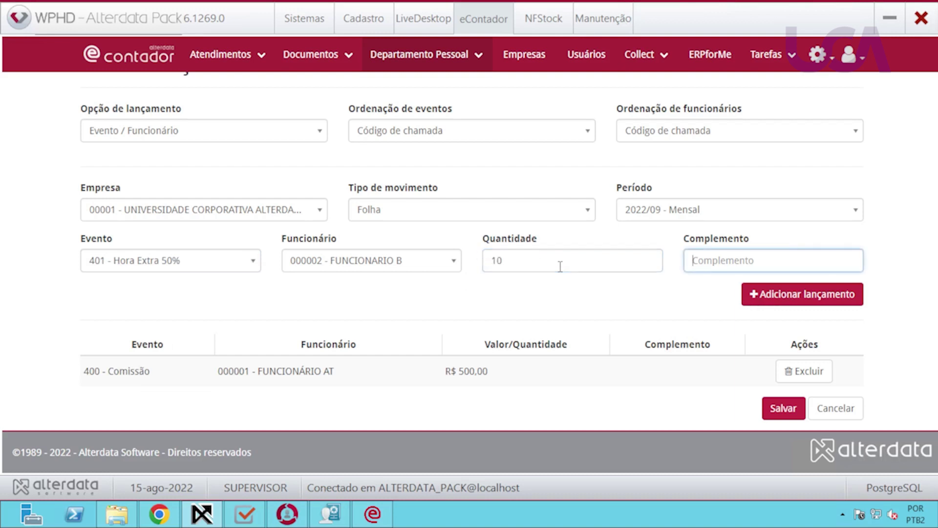
left_click(804, 295)
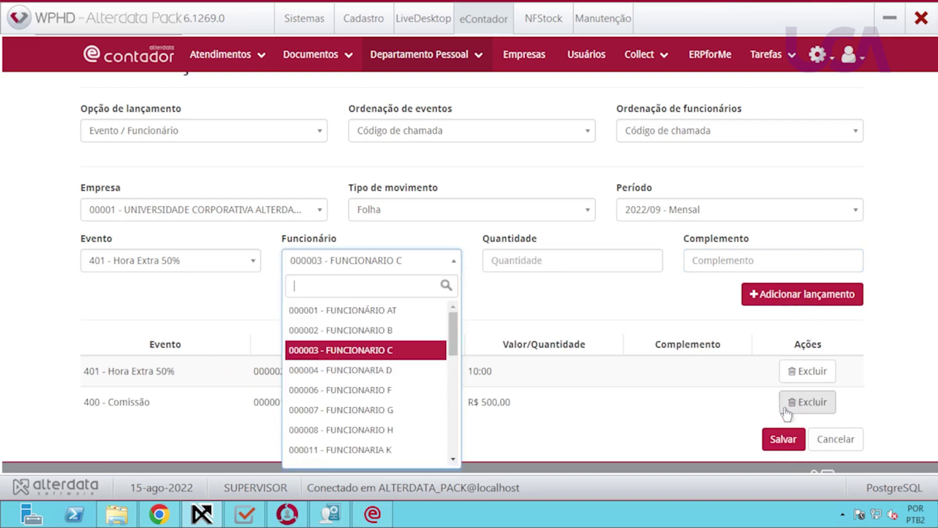
left_click(780, 439)
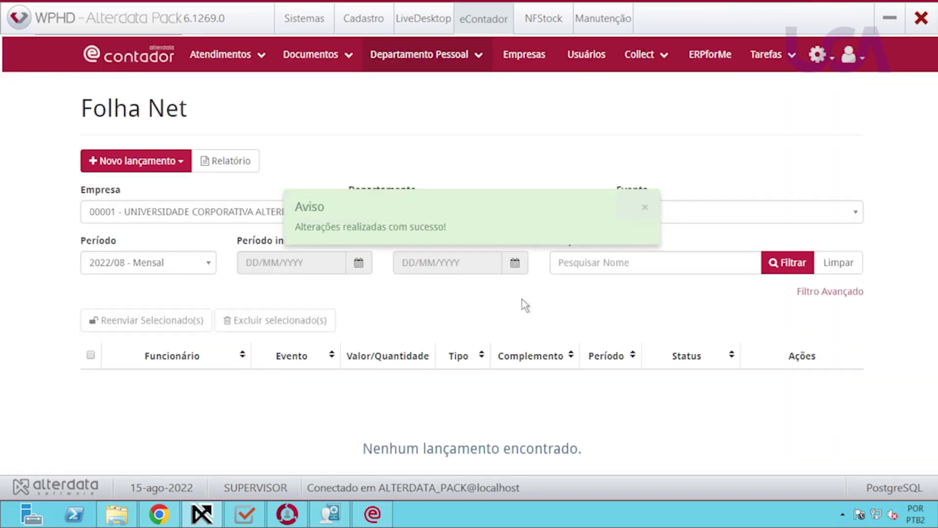
Filter the Folha Net list to period 2022/09 - Mensal and scroll through the entries.
left_click(207, 264)
left_click(147, 343)
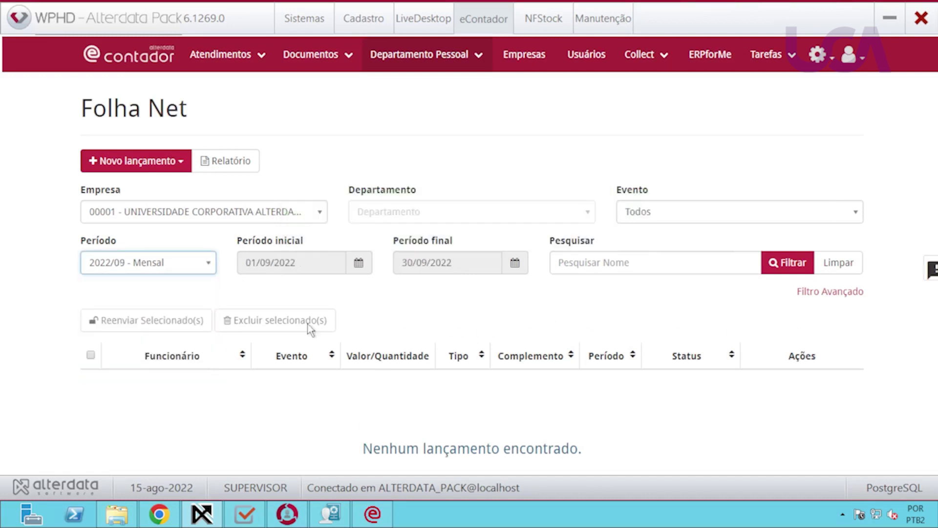
left_click(791, 268)
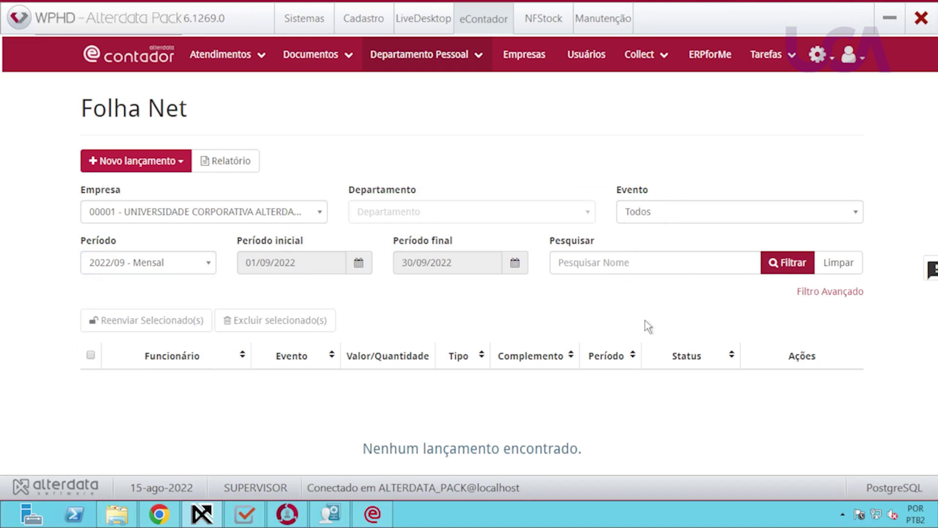
scroll(649, 371, "down", 3)
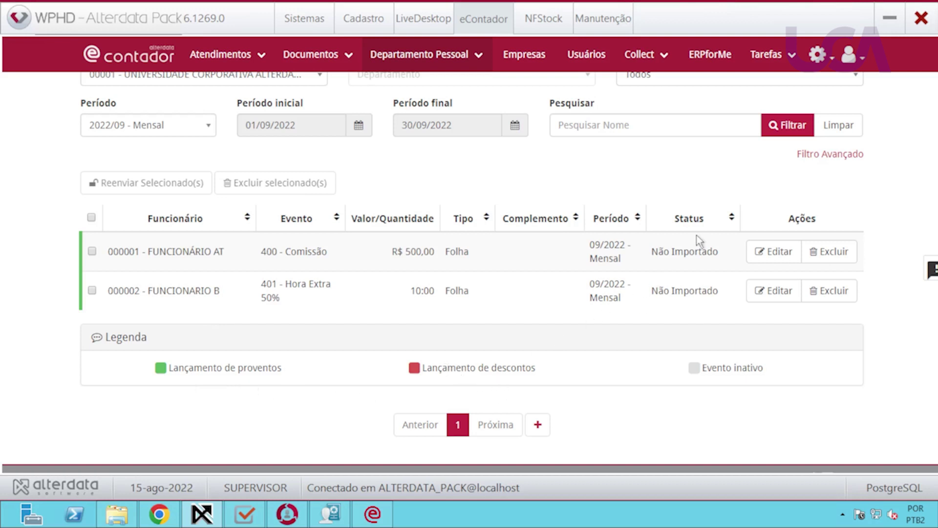
scroll(560, 350, "up", 2)
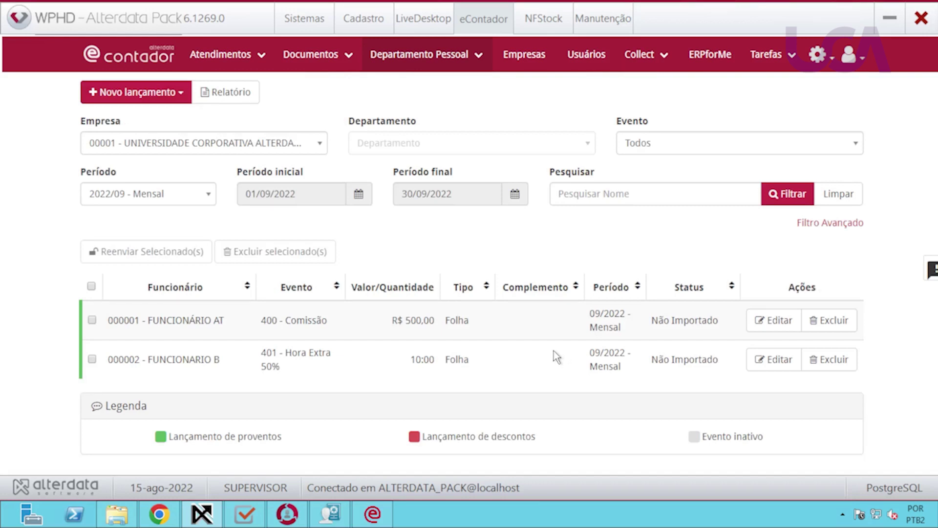
Switch to the web eContador and navigate to the Folha Net page.
left_click(159, 513)
left_click(111, 8)
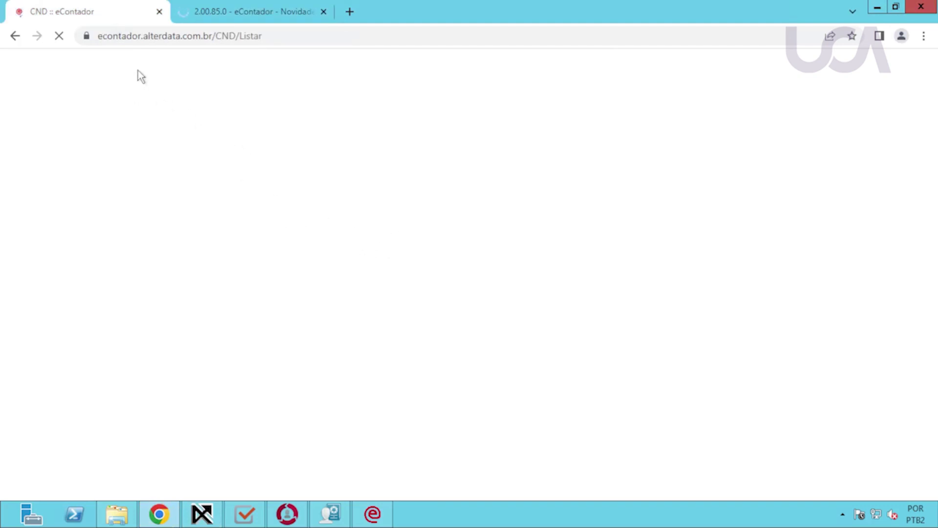
scroll(479, 342, "down", 5)
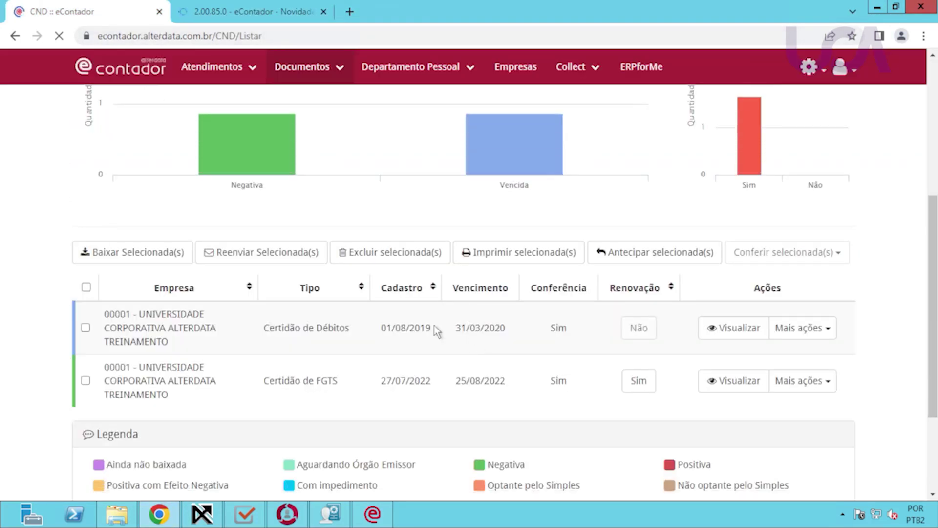
left_click(440, 70)
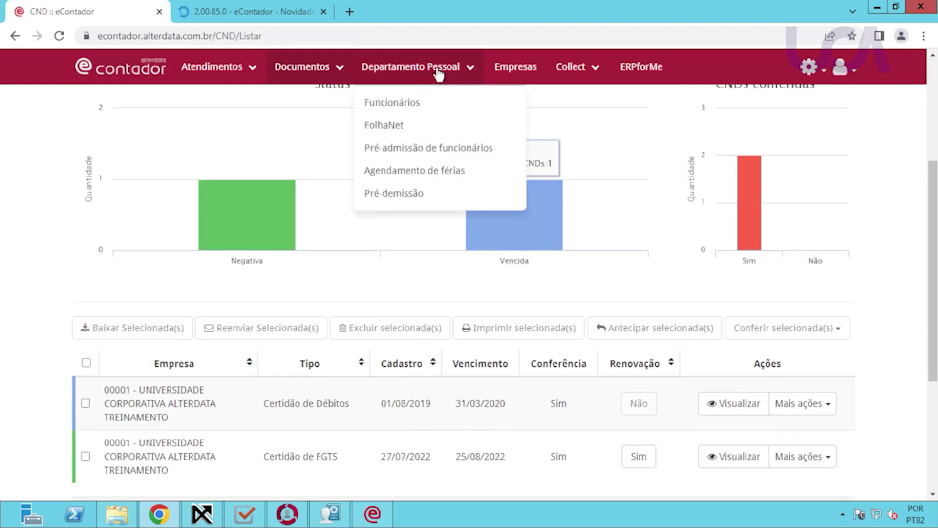
left_click(430, 125)
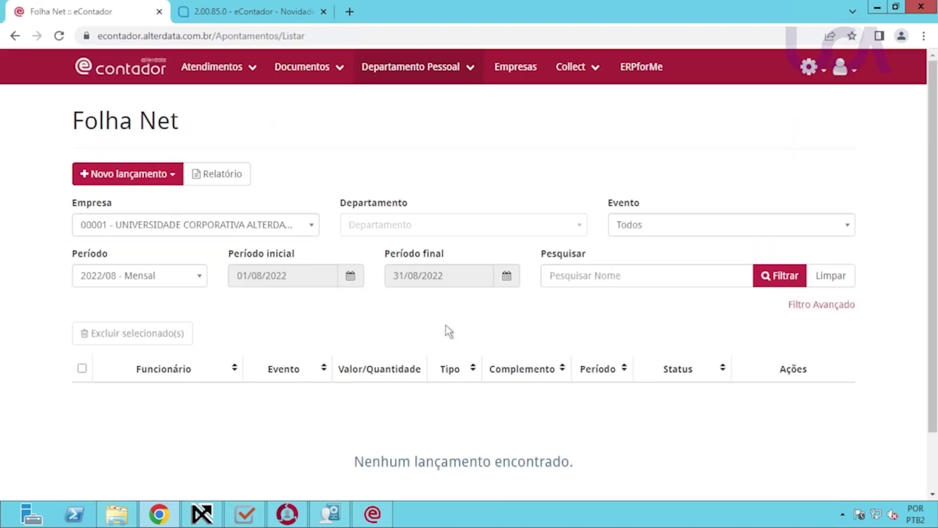
List the 2022/09 - Mensal entries, then switch to the Alterdata Pack desktop window.
left_click(195, 286)
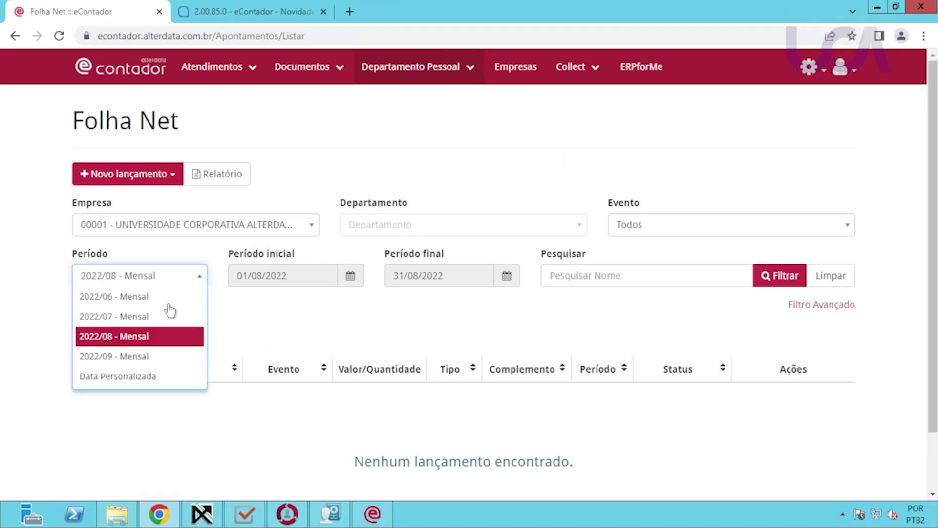
left_click(153, 356)
left_click(780, 275)
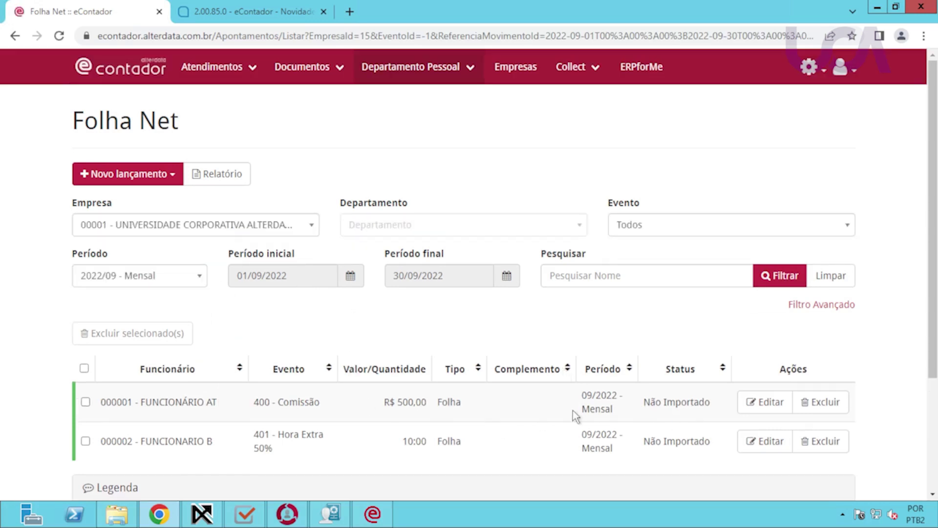
scroll(544, 406, "down", 2)
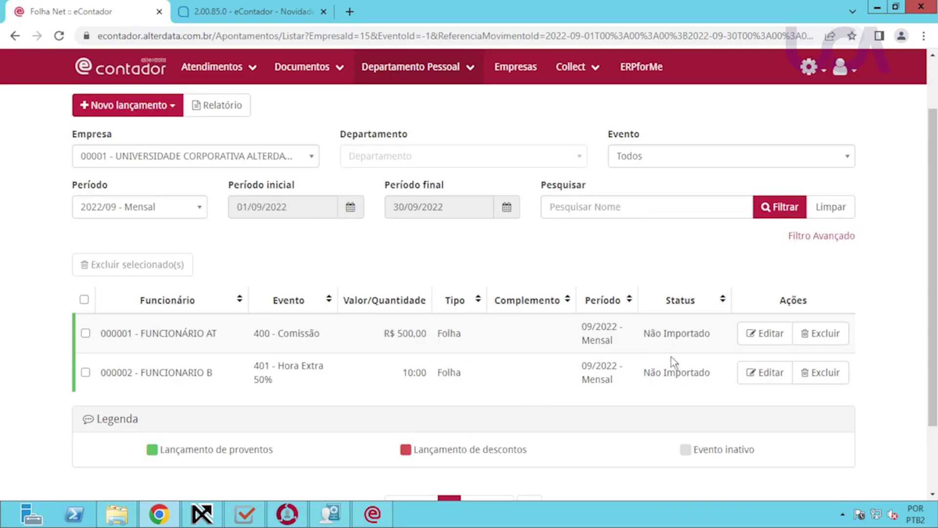
left_click(216, 502)
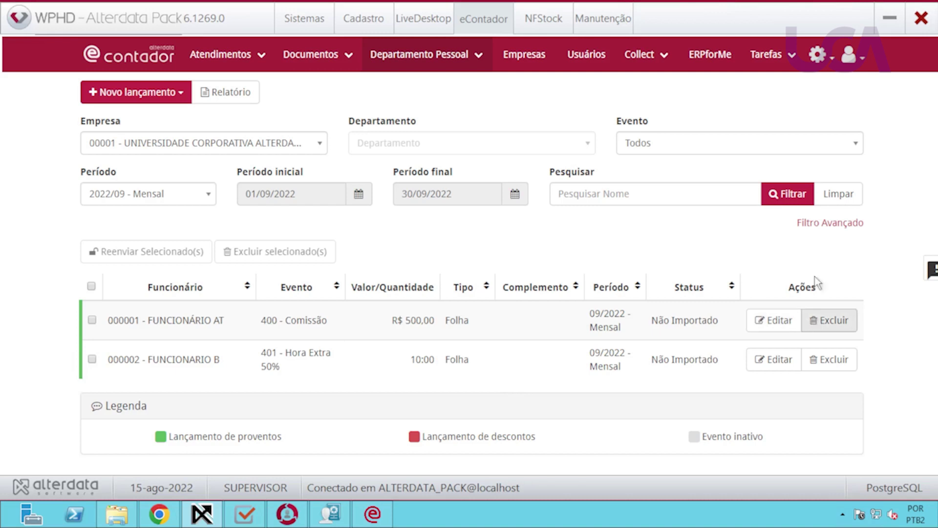
Show Filtro Avançado and inspect the Tipo de Movimento and Tipo de Importação lists.
left_click(837, 223)
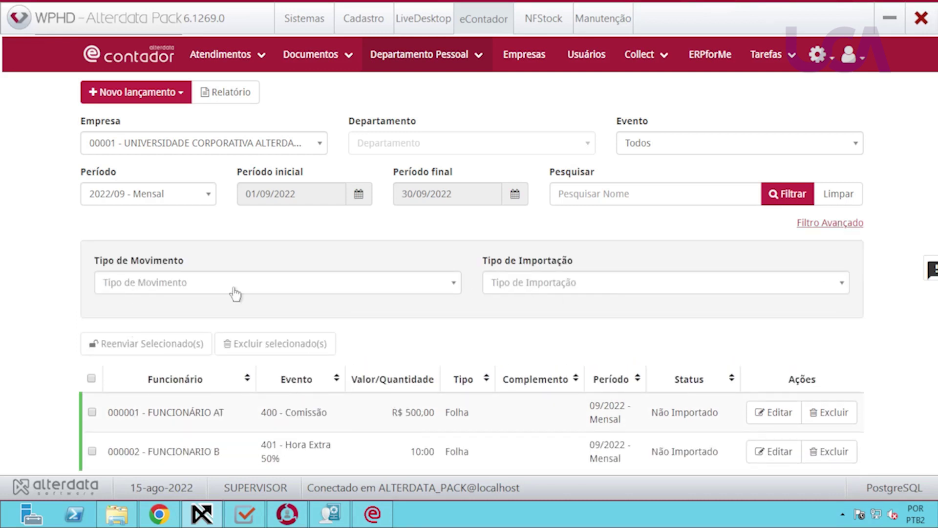
left_click(363, 298)
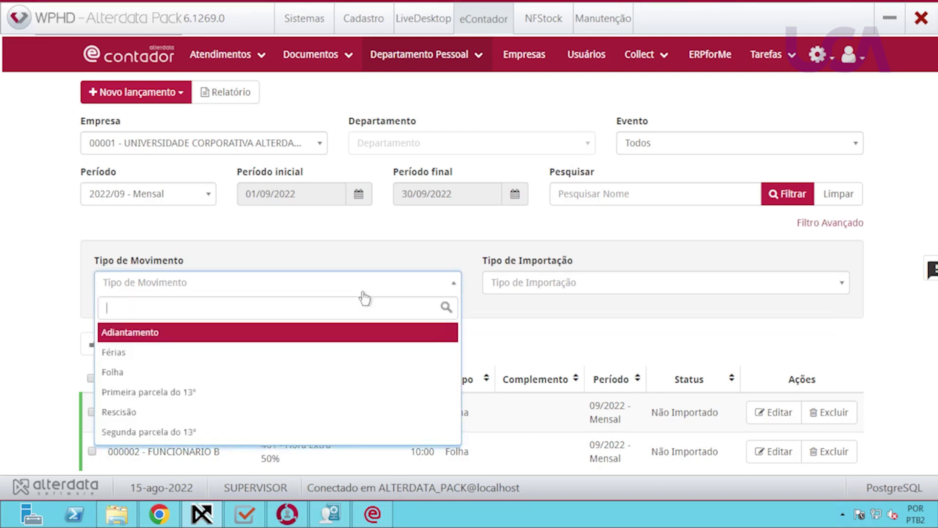
left_click(365, 296)
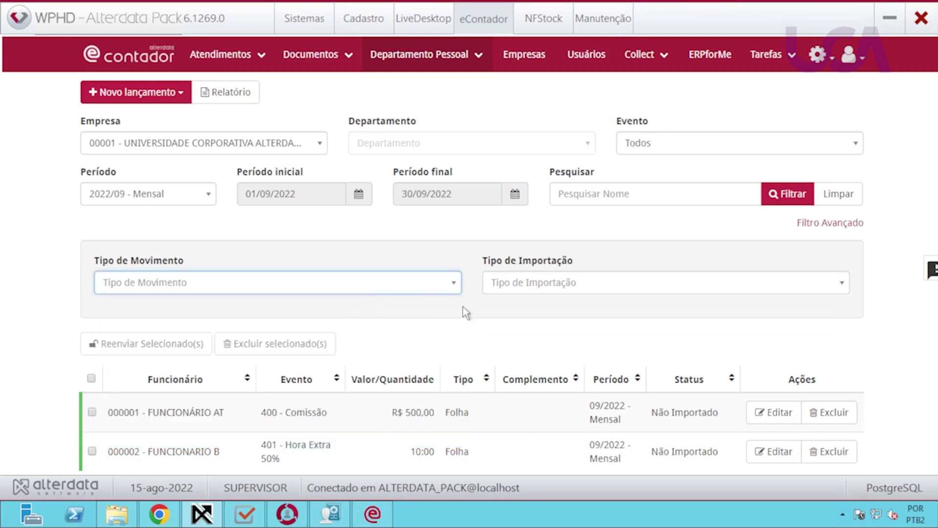
left_click(565, 289)
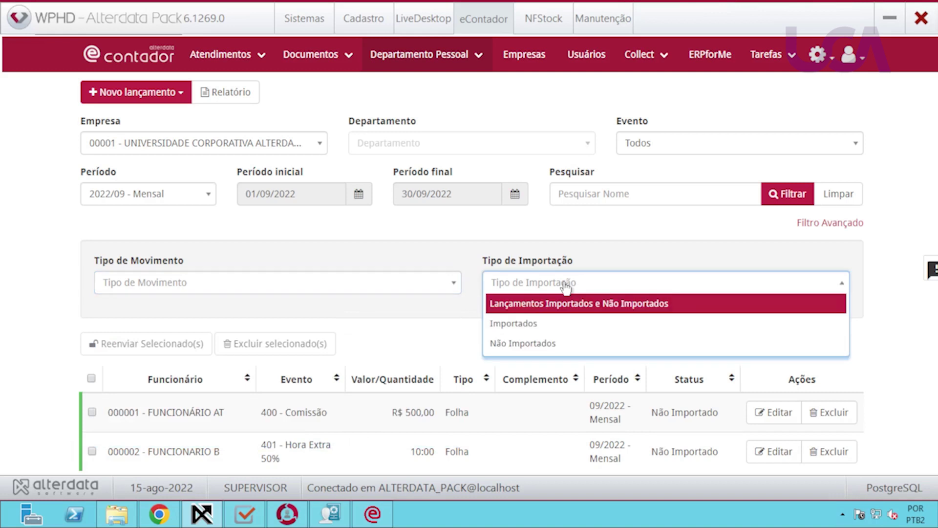
left_click(566, 289)
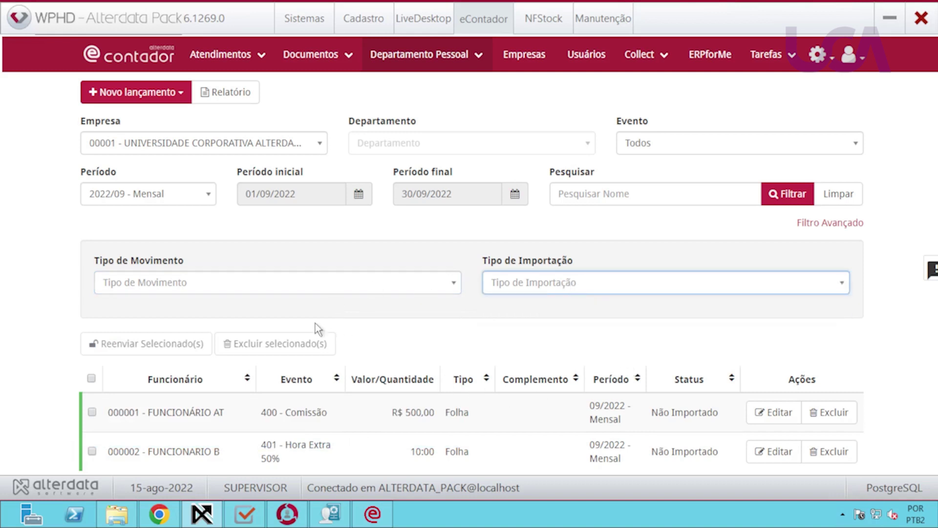
left_click(185, 99)
Open Lançamento em planilha, keeping the period at 2022/09 - Mensal.
left_click(185, 99)
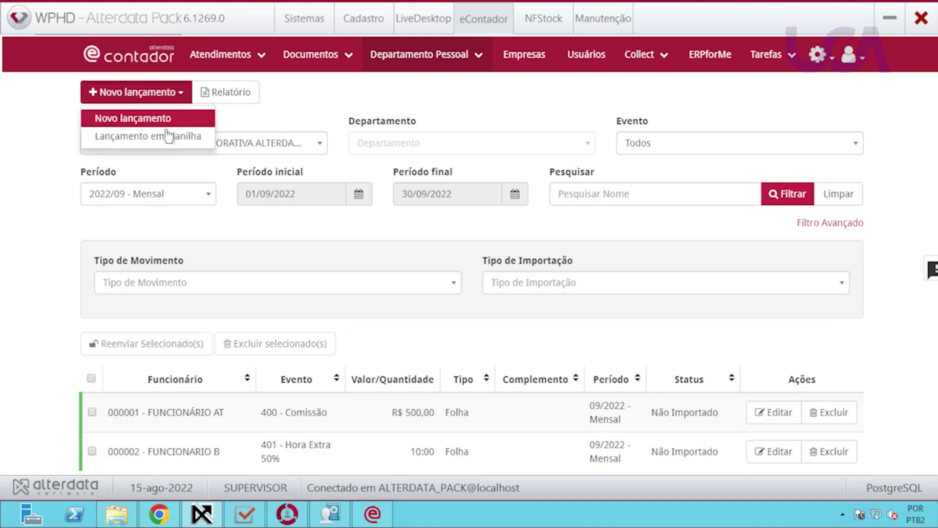
left_click(141, 139)
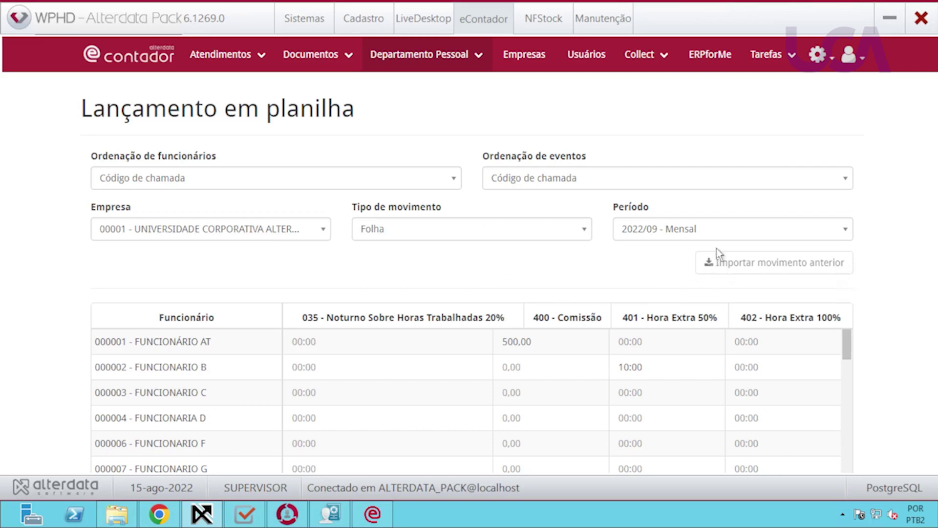
left_click(717, 235)
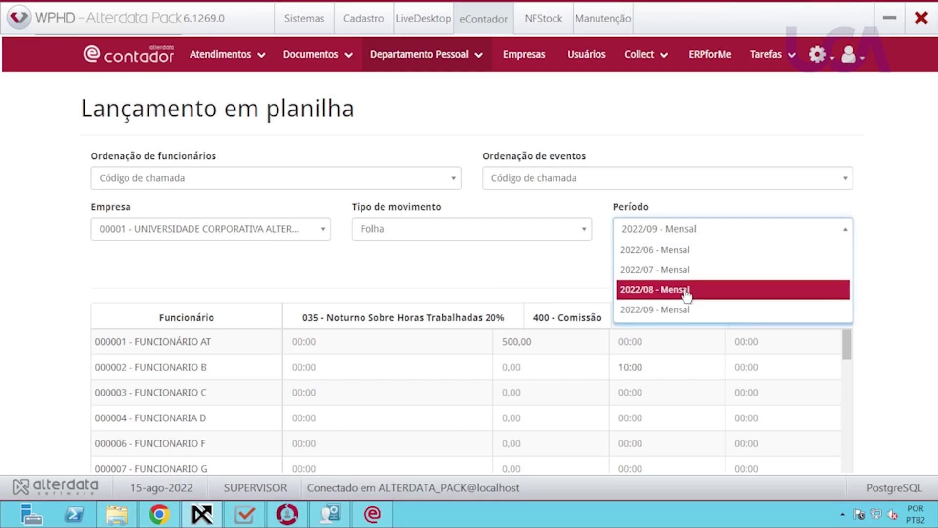
left_click(680, 269)
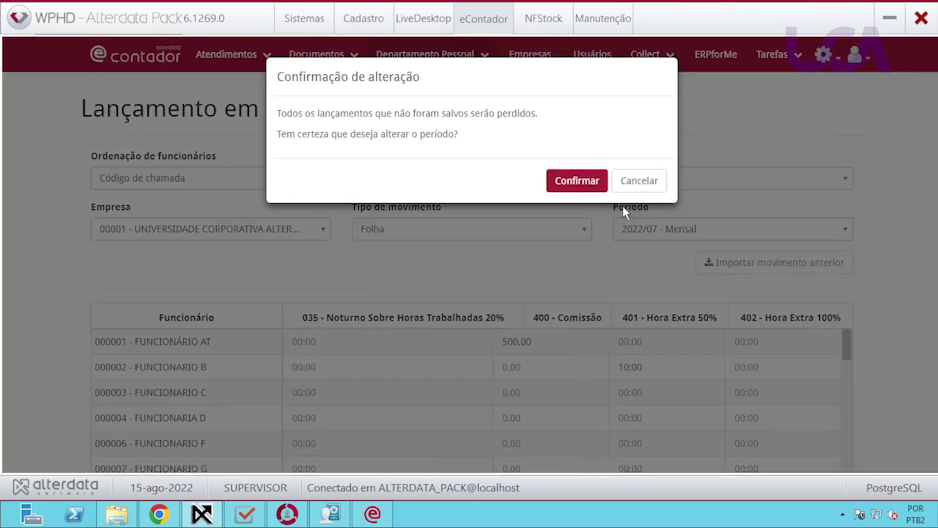
left_click(639, 182)
left_click(683, 236)
left_click(686, 236)
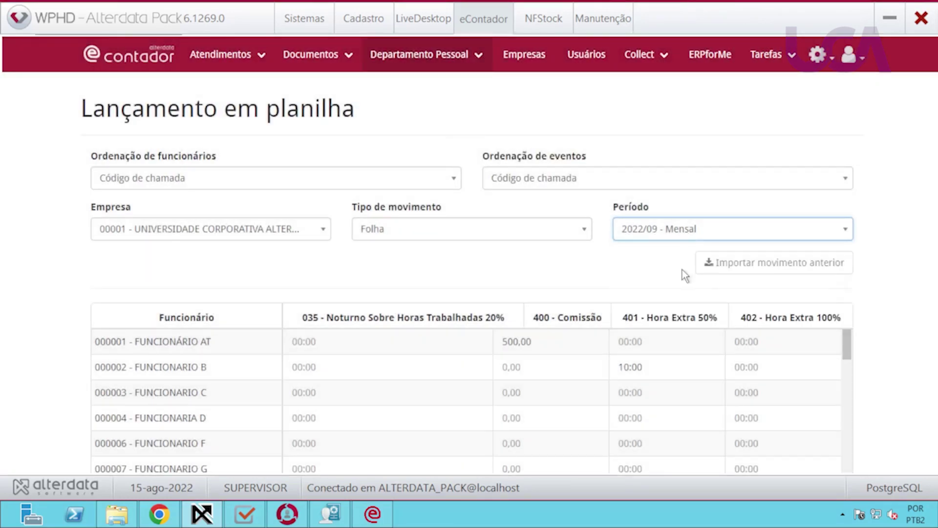
Enter 10:00 Hora Extra 50% and 5:00 Hora Extra 100% for FUNCIONÁRIO AT and save.
left_click(344, 344)
left_click(537, 349)
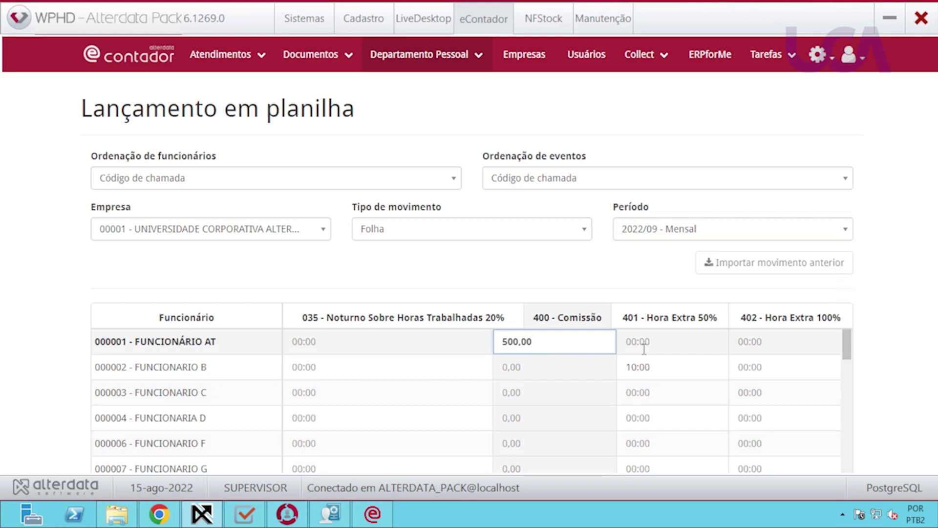
key("Tab")
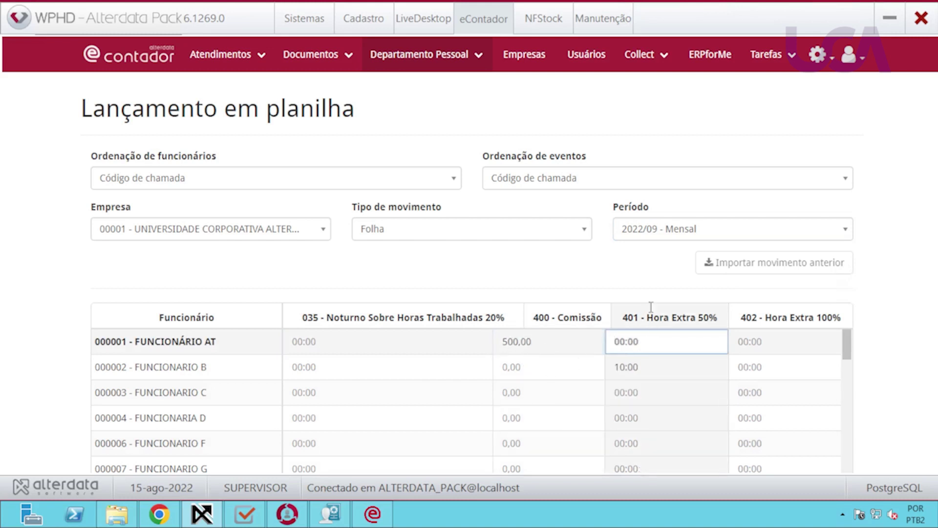
type("1000")
key("Tab")
type("5:00")
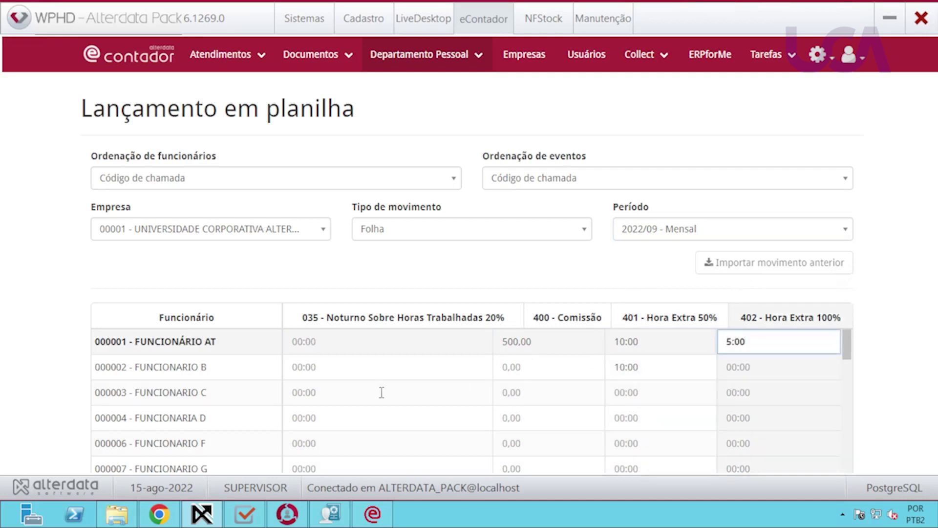
left_click(536, 368)
scroll(626, 391, "down", 1)
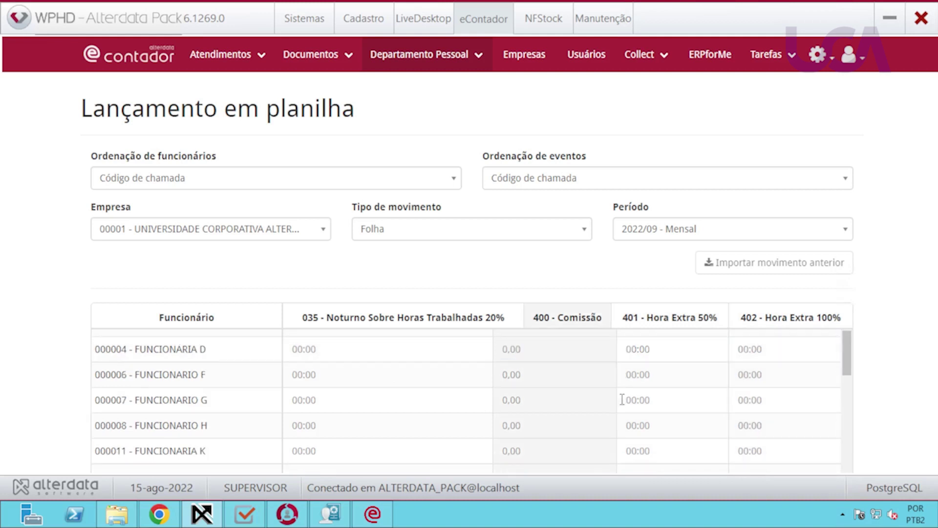
scroll(626, 399, "up", 1)
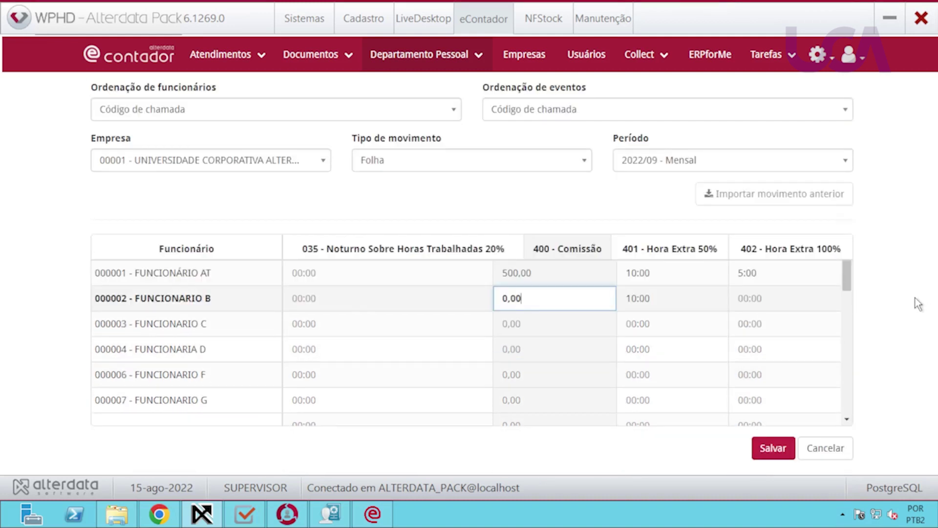
scroll(905, 303, "down", 2)
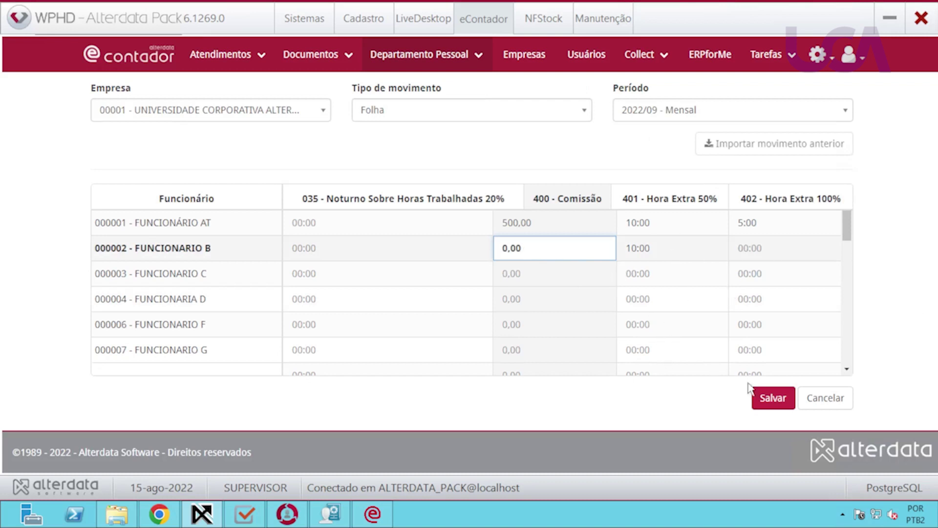
left_click(769, 397)
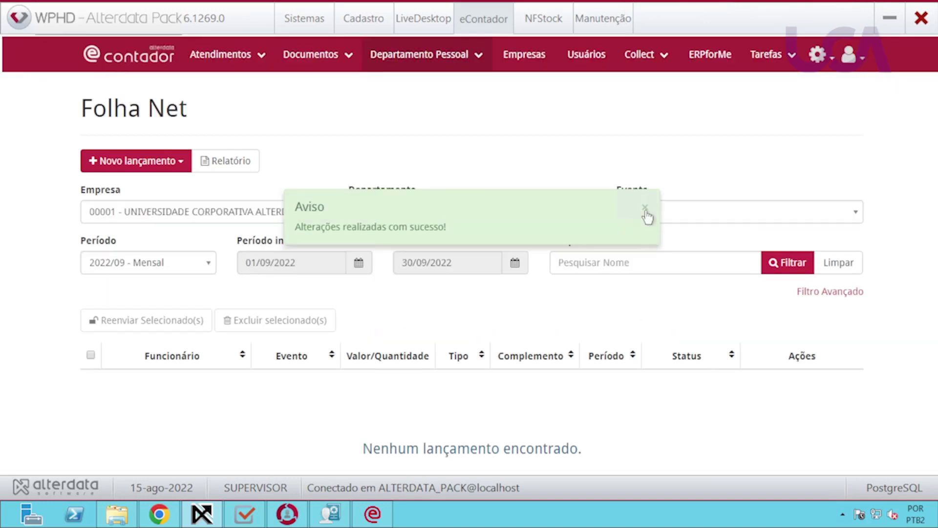
Reload the 2022/09 launch list and switch to Alterdata Departamento Pessoal.
left_click(767, 274)
scroll(404, 310, "down", 3)
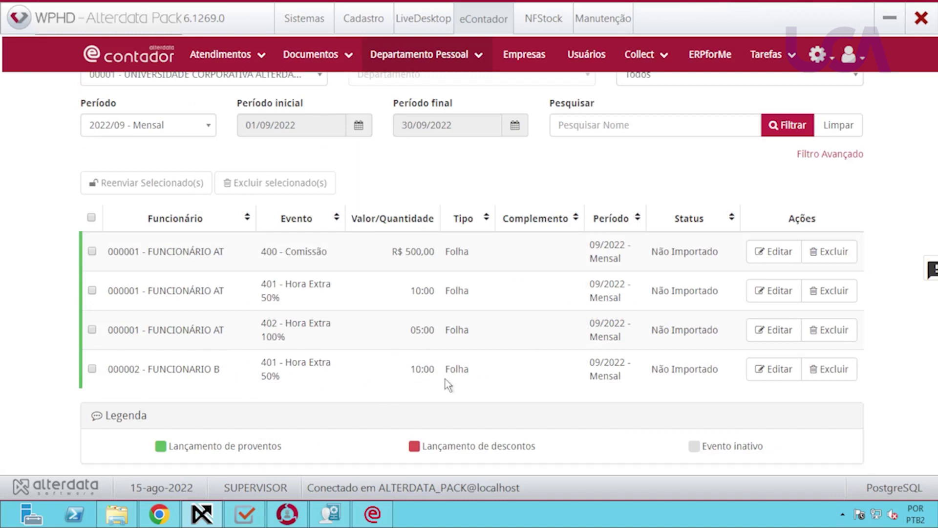
scroll(445, 379, "up", 3)
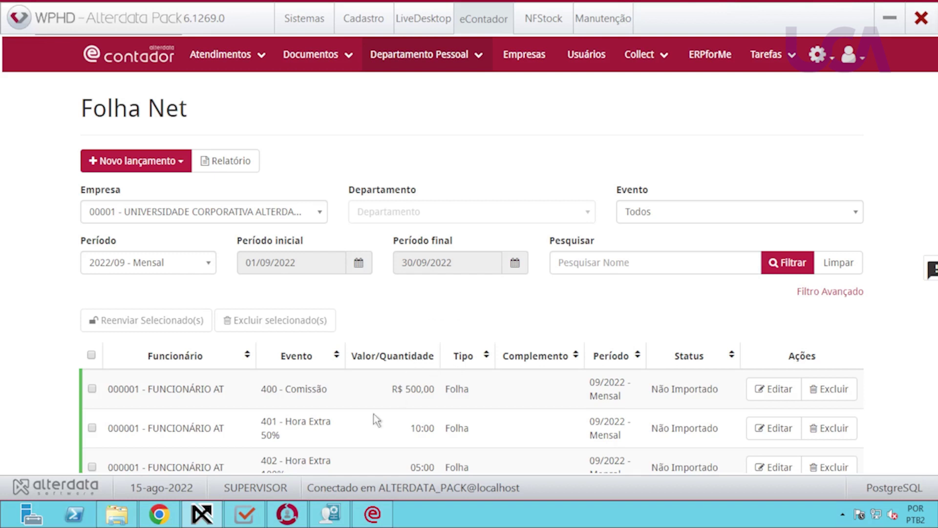
left_click(330, 513)
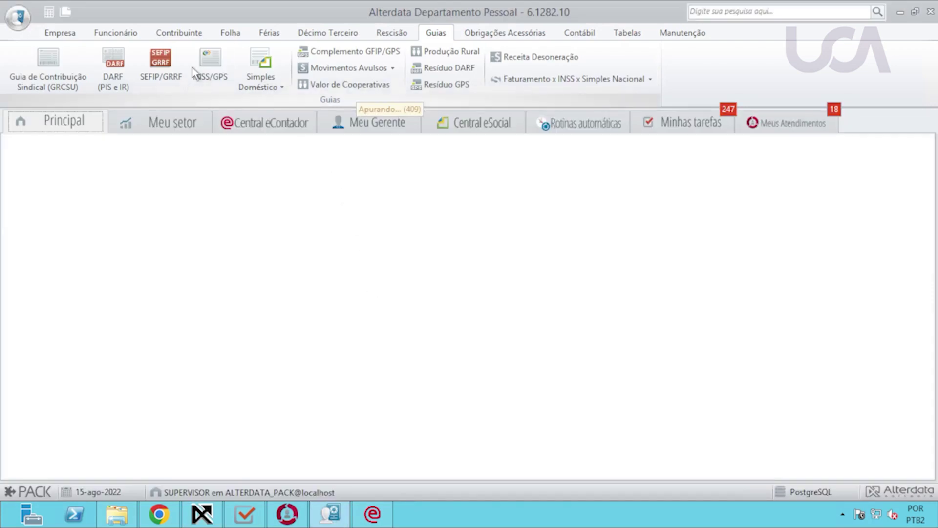
Open Lançamento por Funcionário for company 01, employee 1, period from 01/09/2022.
left_click(230, 33)
left_click(310, 71)
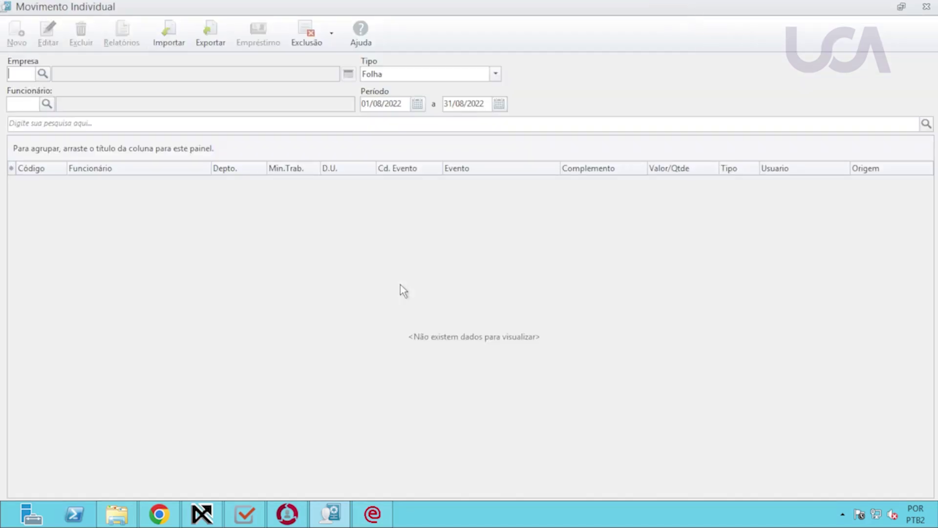
type("01")
key("Tab")
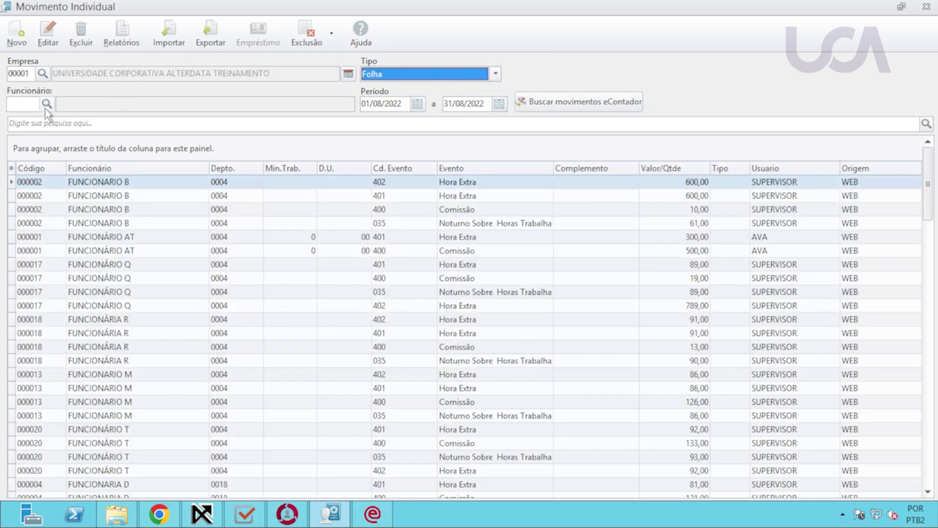
left_click(36, 106)
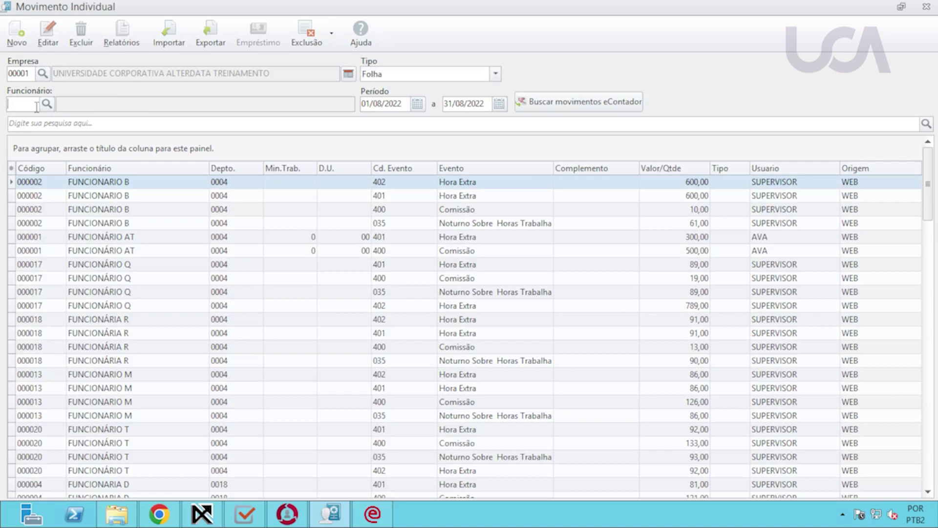
type("1")
key("Tab")
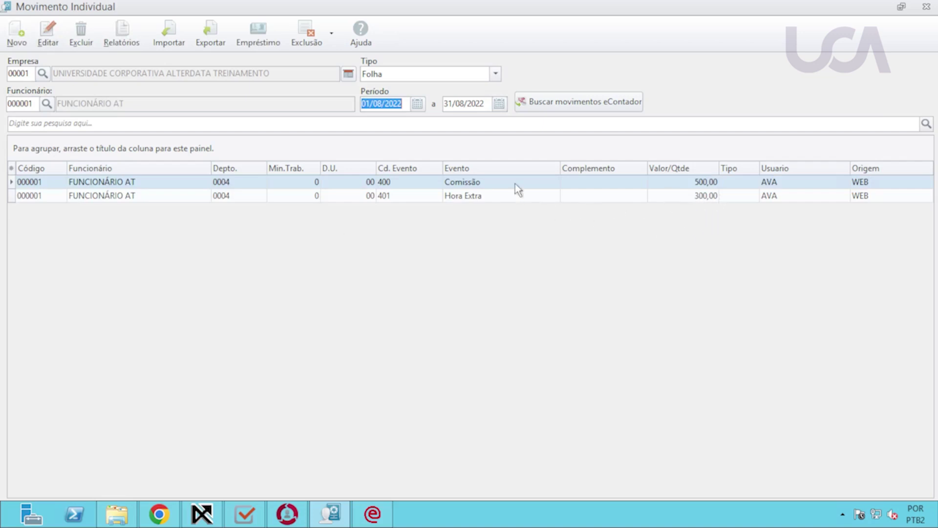
type("01/09/2022")
key("Tab")
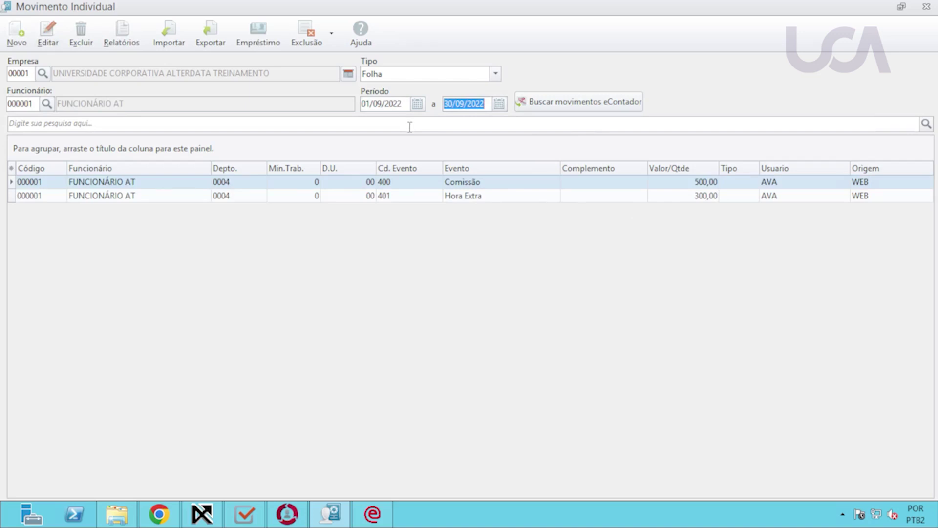
key("Tab")
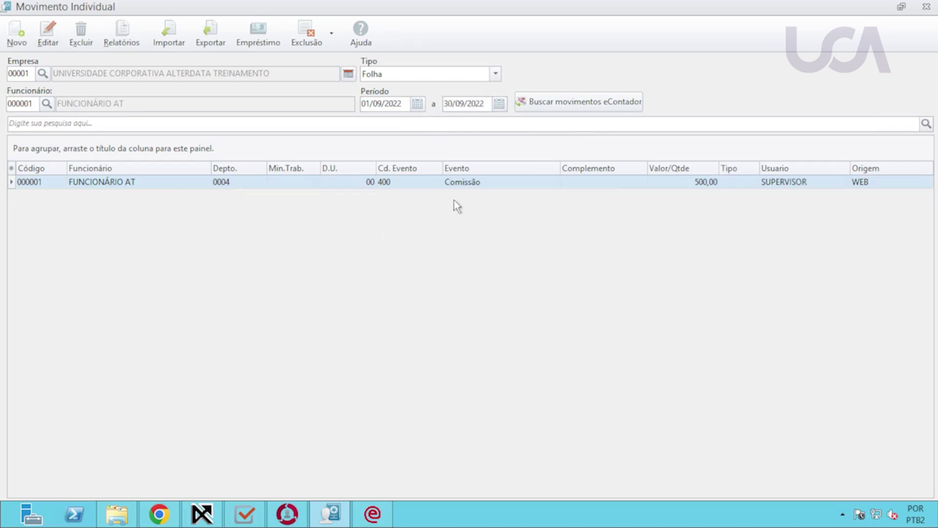
Import the eContador movements, review the 400 and 401 rows, and return to eContador.
left_click(530, 101)
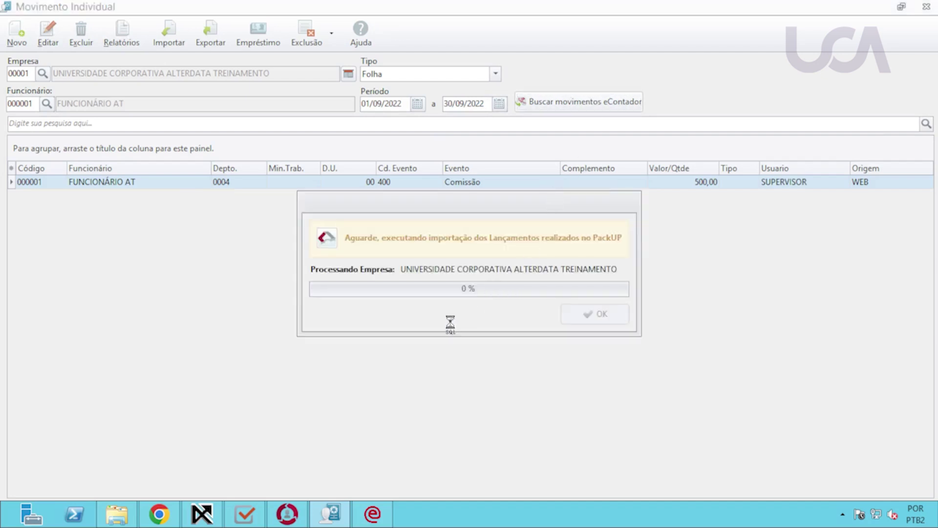
left_click(603, 318)
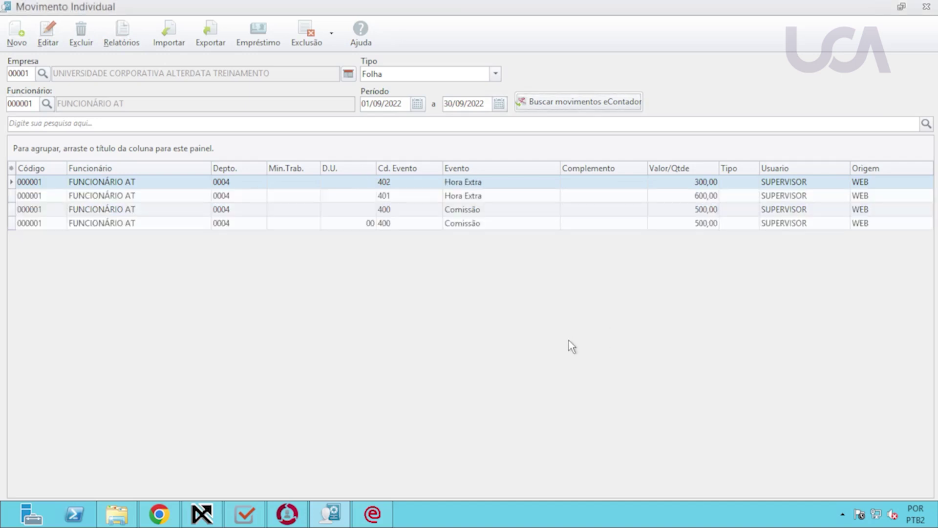
left_click(477, 223)
left_click(466, 209)
left_click(464, 196)
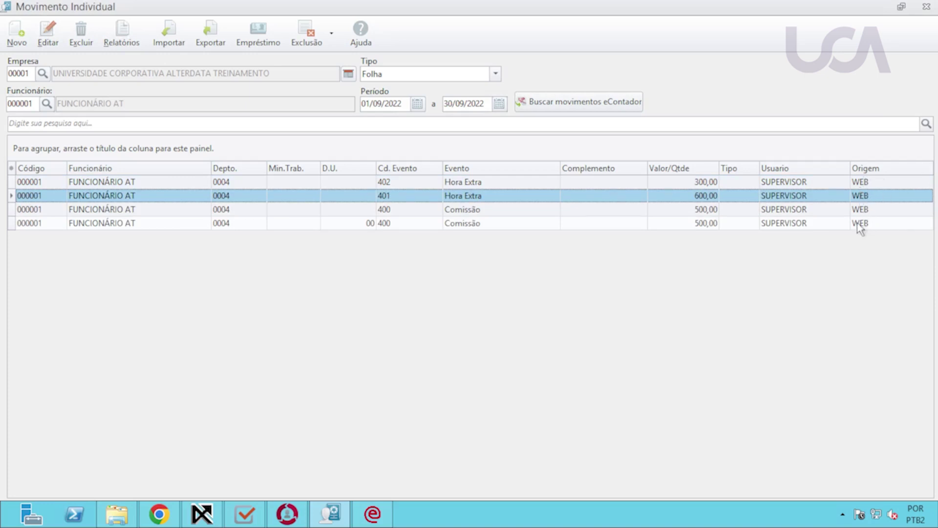
left_click(202, 513)
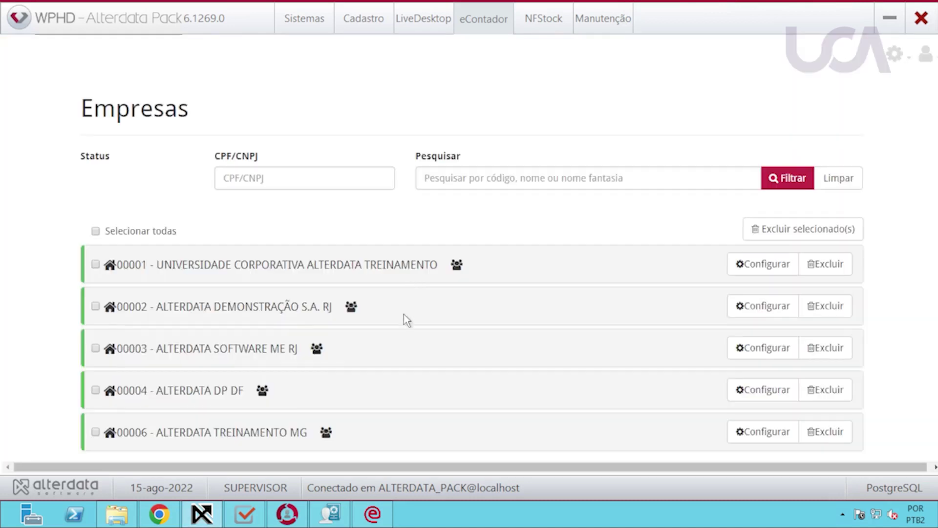
Open UNIVERSIDADE CORPORATIVA ALTERDATA TREINAMENTO's settings and show its available events.
left_click(752, 265)
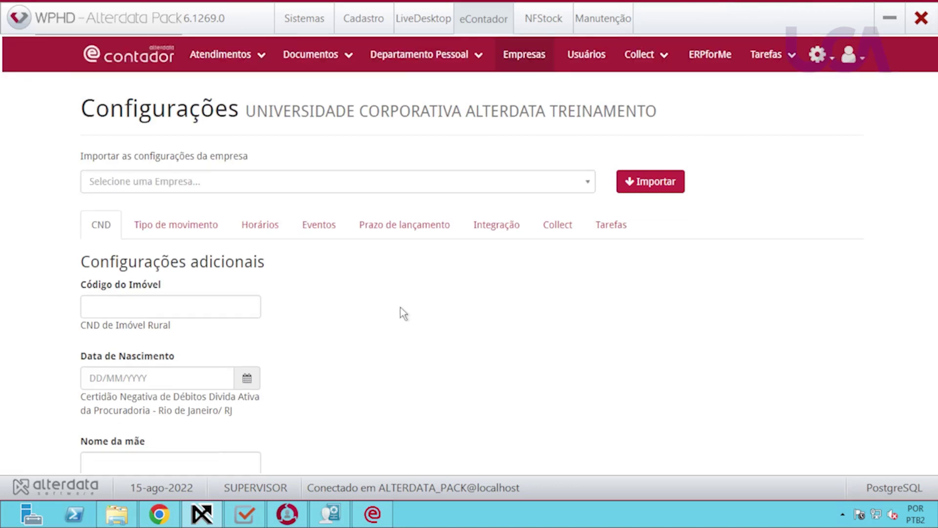
scroll(321, 332, "down", 1)
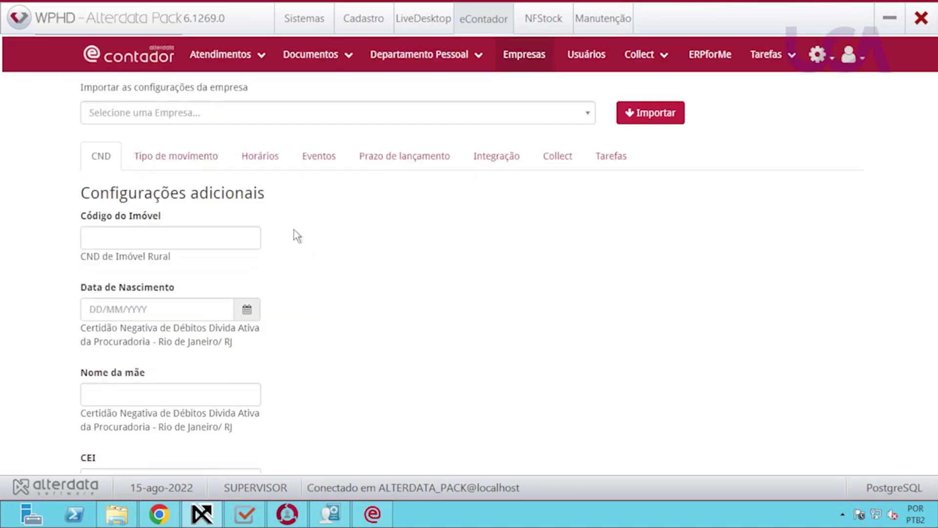
left_click(176, 156)
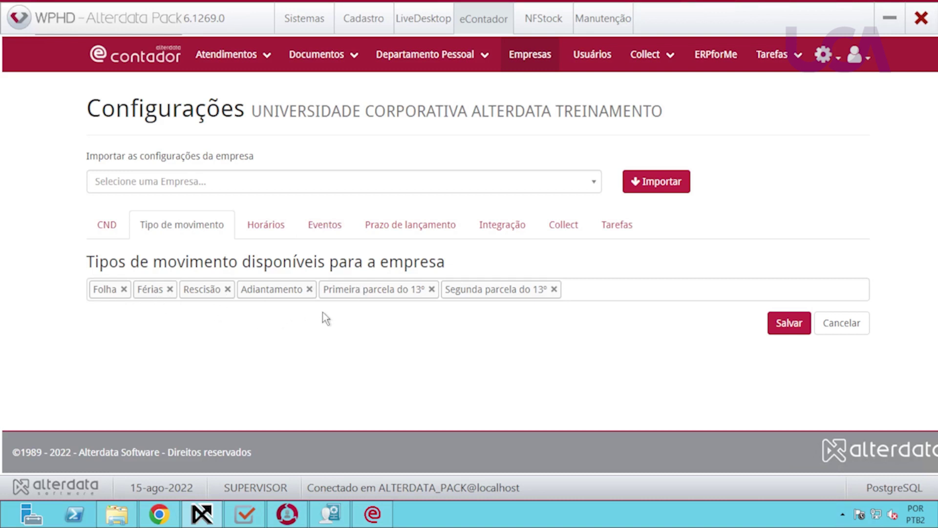
left_click(321, 231)
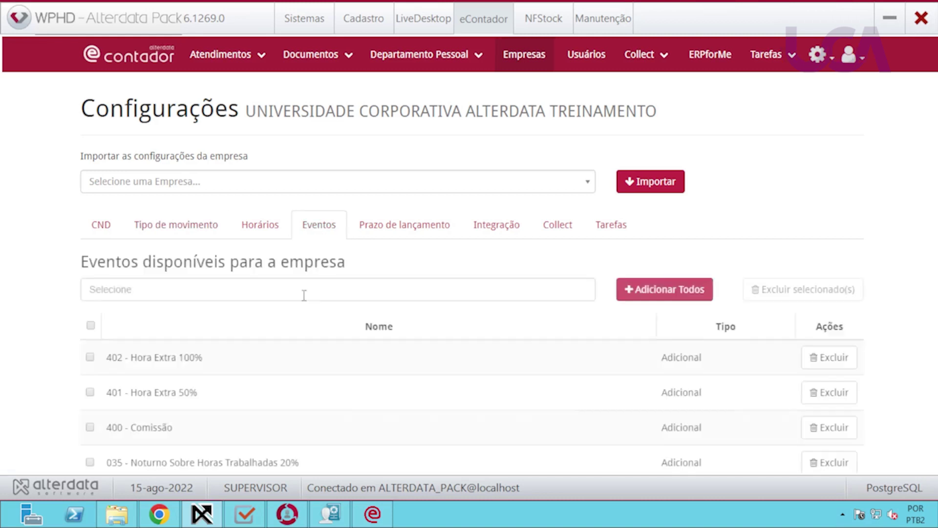
scroll(289, 370, "down", 2)
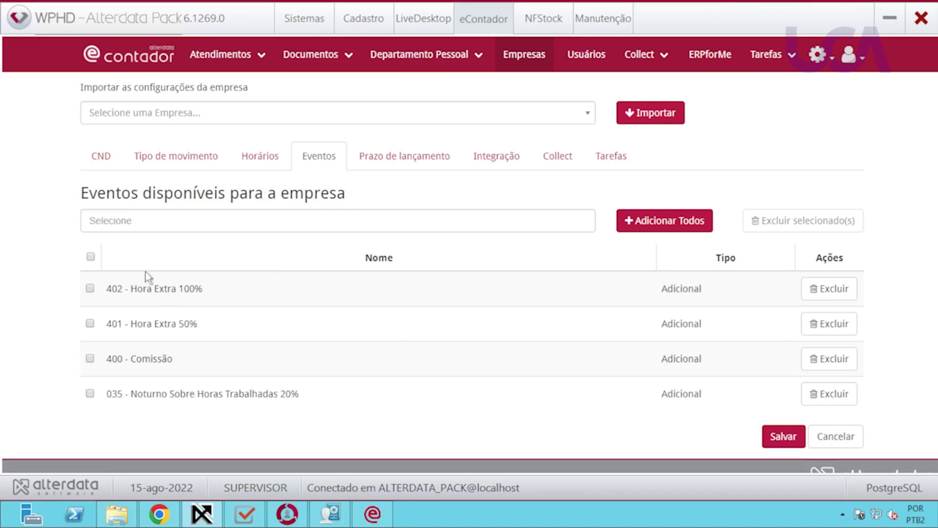
Add event 399 - Faltas to the company and view the Prazo de lançamento settings.
left_click(127, 223)
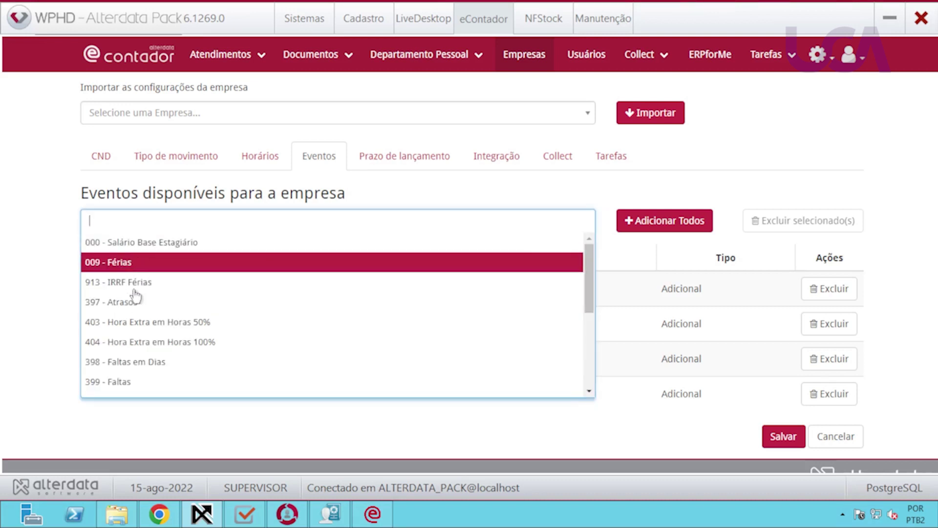
left_click(117, 384)
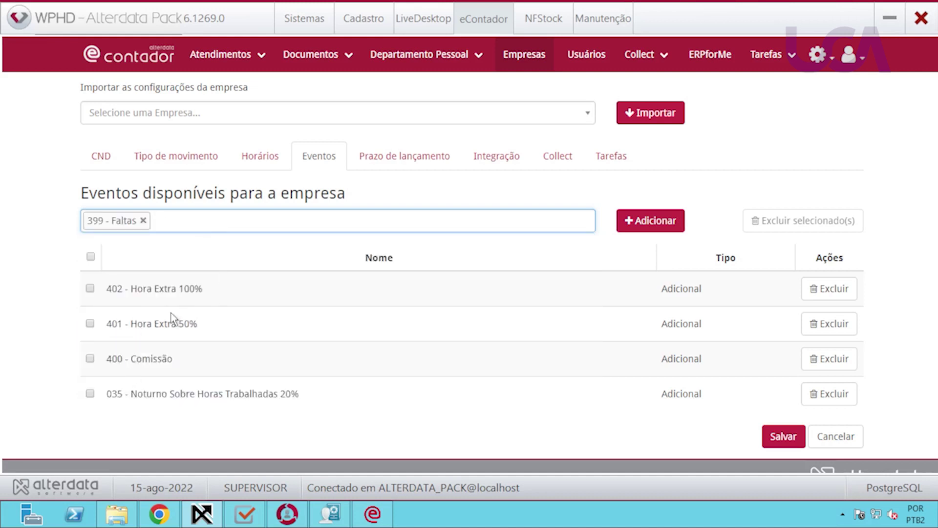
left_click(650, 220)
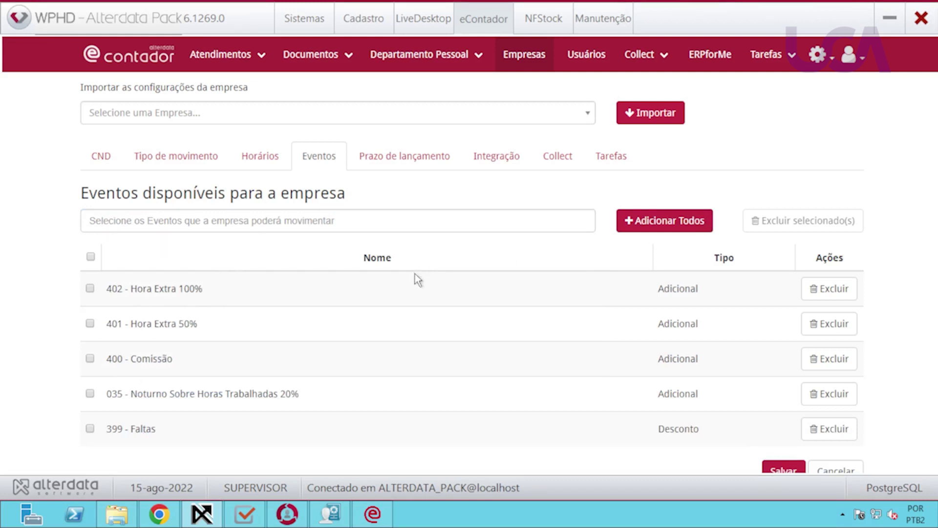
left_click(400, 163)
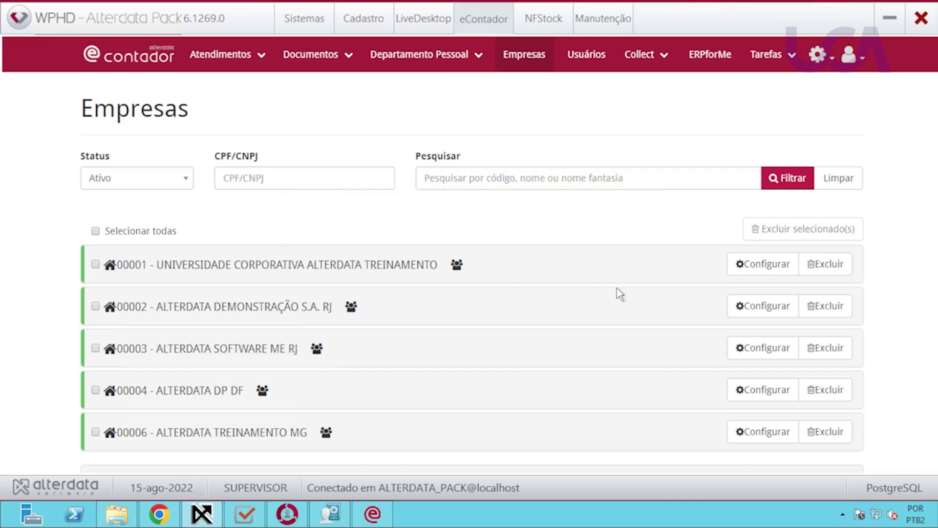
Open Departamento Pessoal > Pré-admissão de funcionários and check the first row's Mais ações menu.
left_click(459, 56)
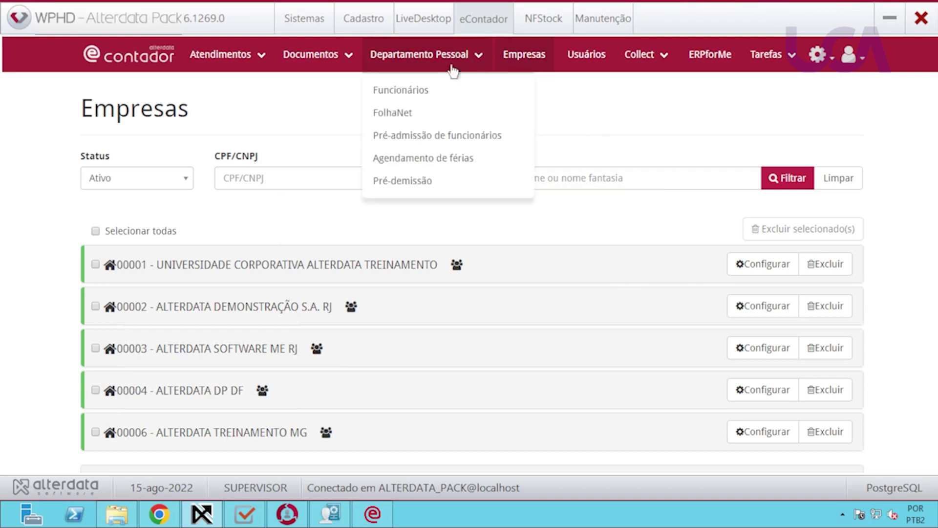
left_click(429, 136)
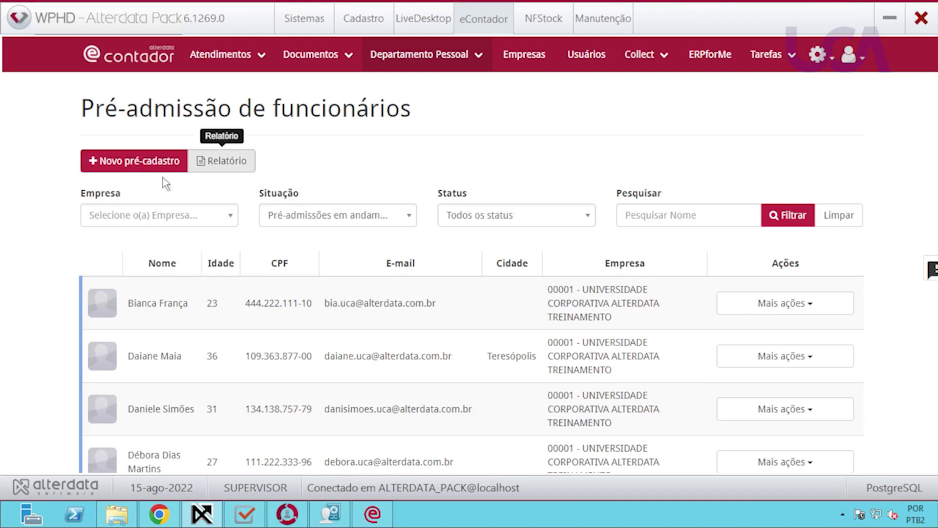
left_click(812, 312)
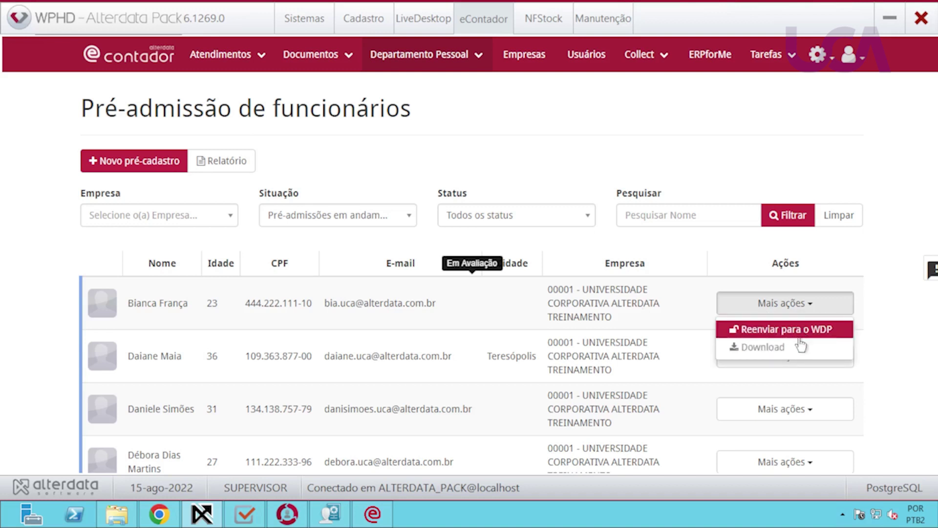
left_click(429, 155)
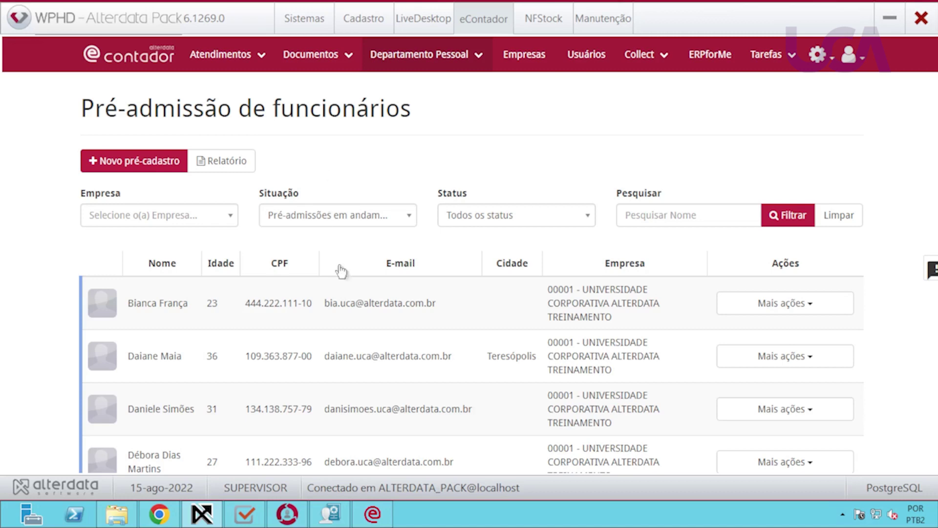
In Chrome's eContador, go from Folha Net to Departamento Pessoal > Pré-admissão de funcionários.
left_click(161, 516)
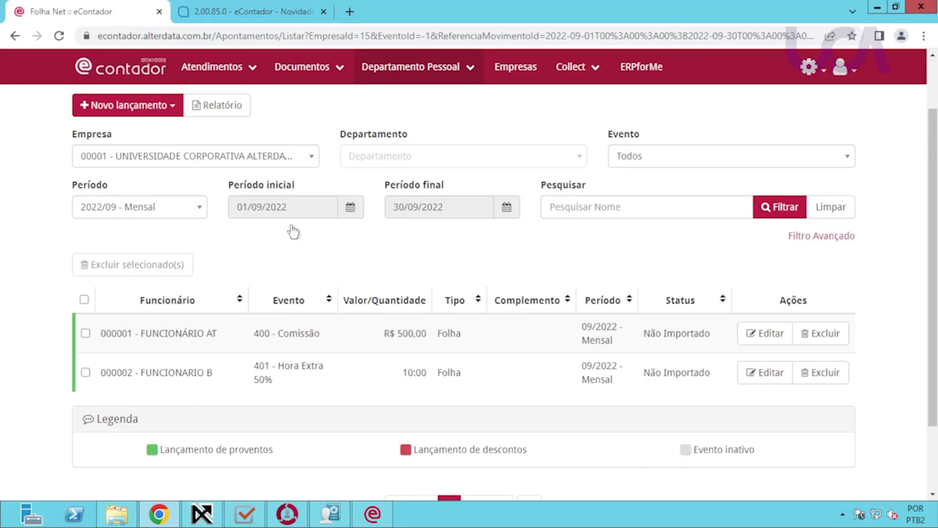
scroll(353, 269, "up", 2)
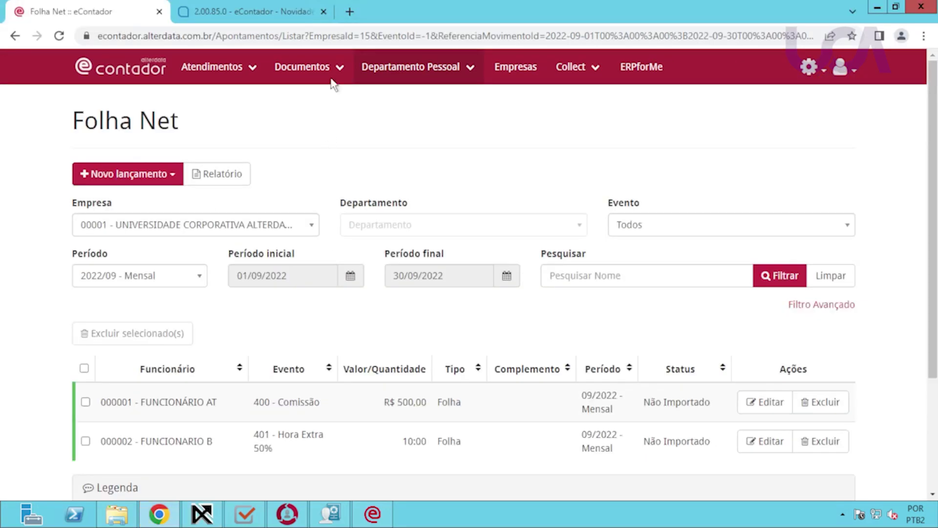
left_click(428, 71)
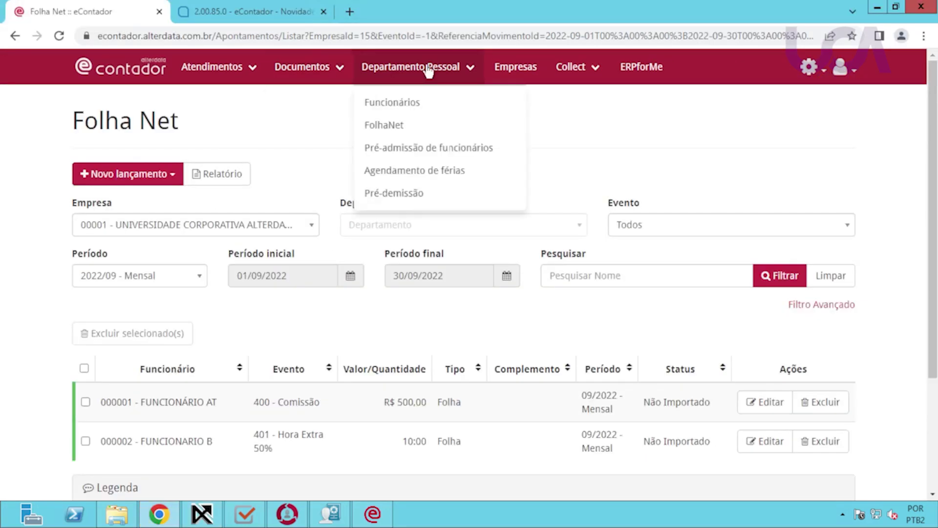
left_click(410, 147)
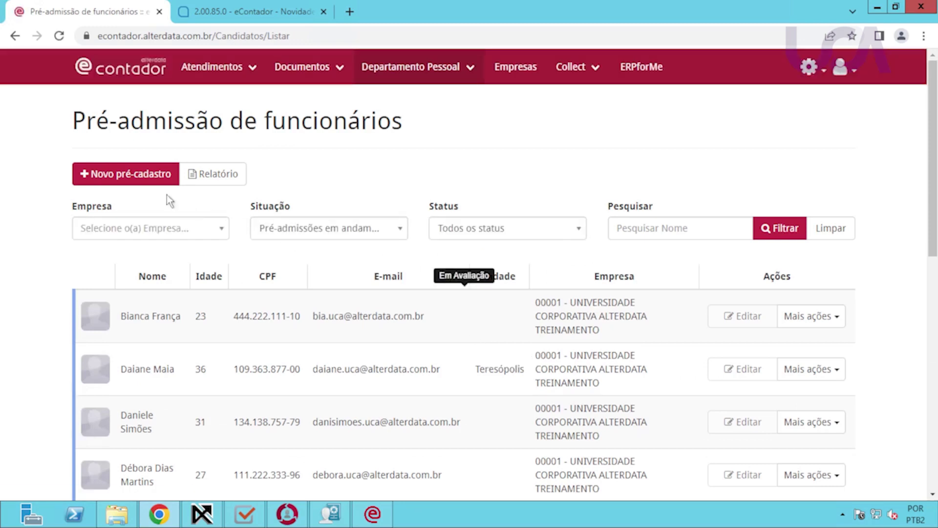
In WPHD Usuários, check the operator user's Permissões tab, all granted, then return to Chrome.
left_click(207, 518)
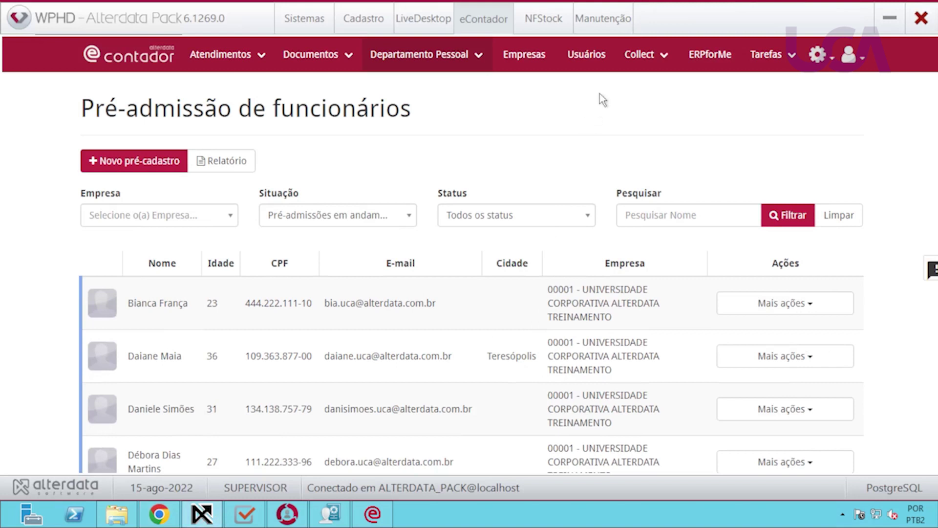
left_click(588, 59)
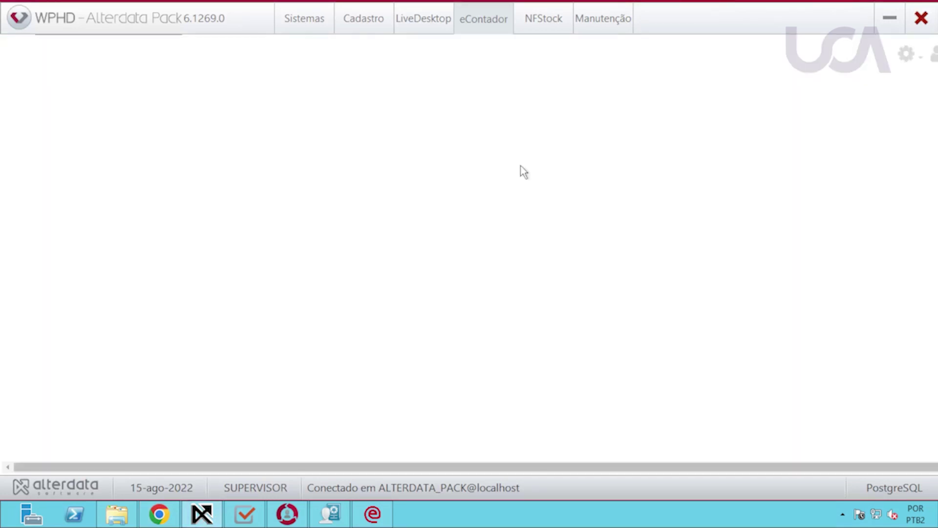
scroll(543, 409, "down", 8)
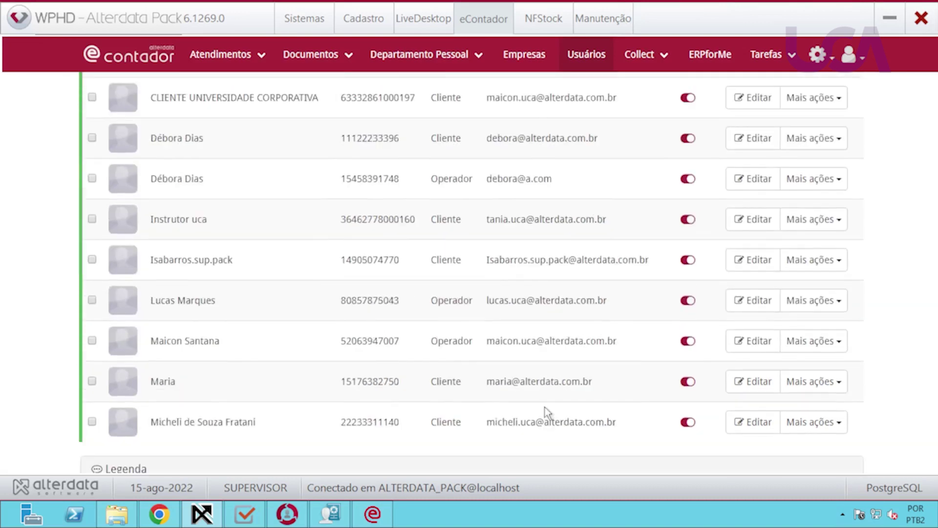
scroll(541, 393, "down", 1)
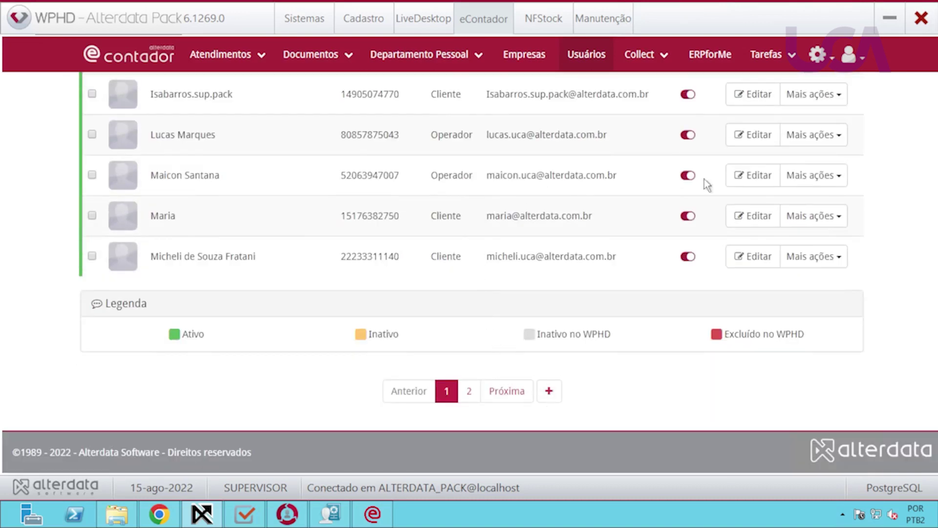
left_click(757, 177)
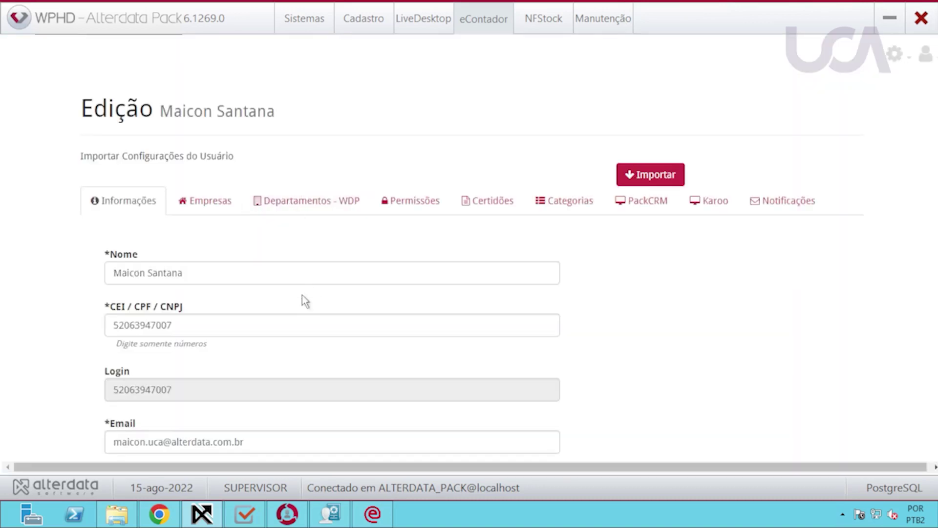
left_click(413, 204)
scroll(371, 367, "down", 4)
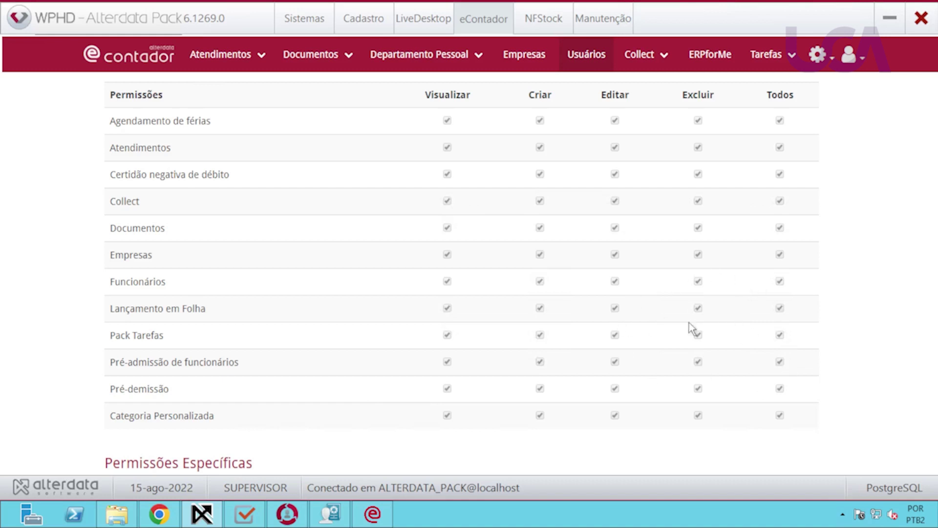
key("alt+Tab")
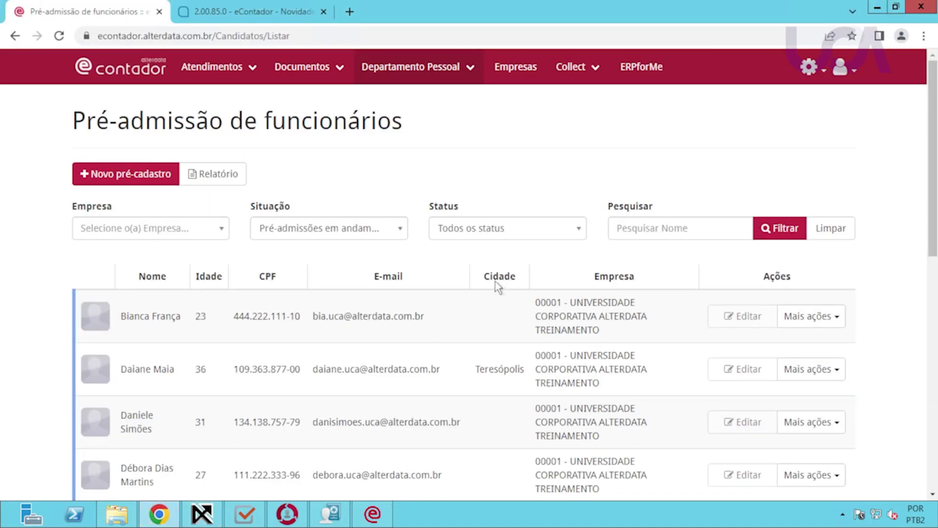
Start a Novo pré-cadastro form, scroll through its fields, then bring Movimento Individual forward.
left_click(142, 177)
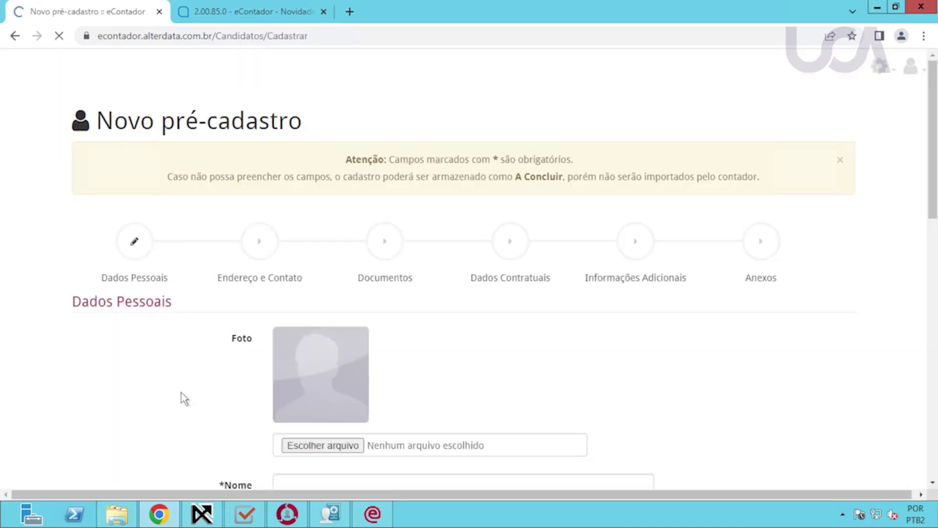
scroll(174, 400, "down", 3)
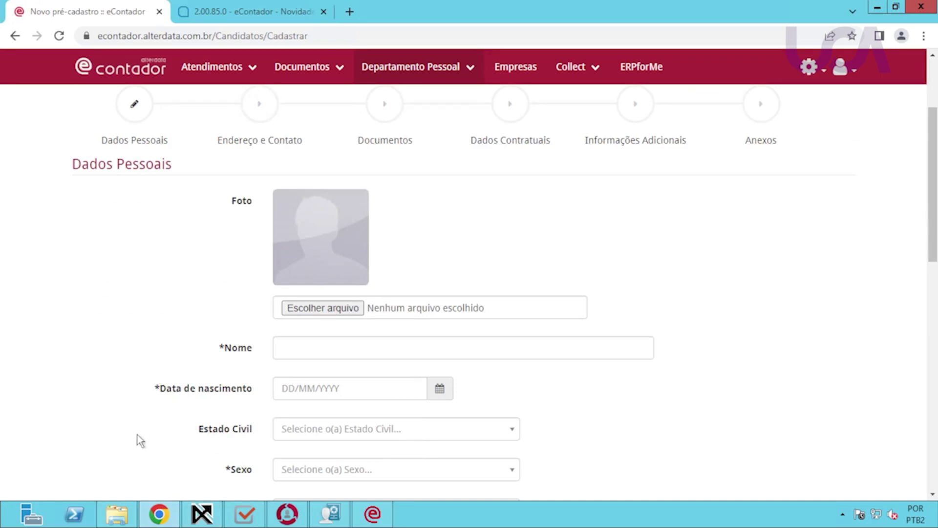
scroll(145, 434, "down", 4)
scroll(157, 439, "up", 3)
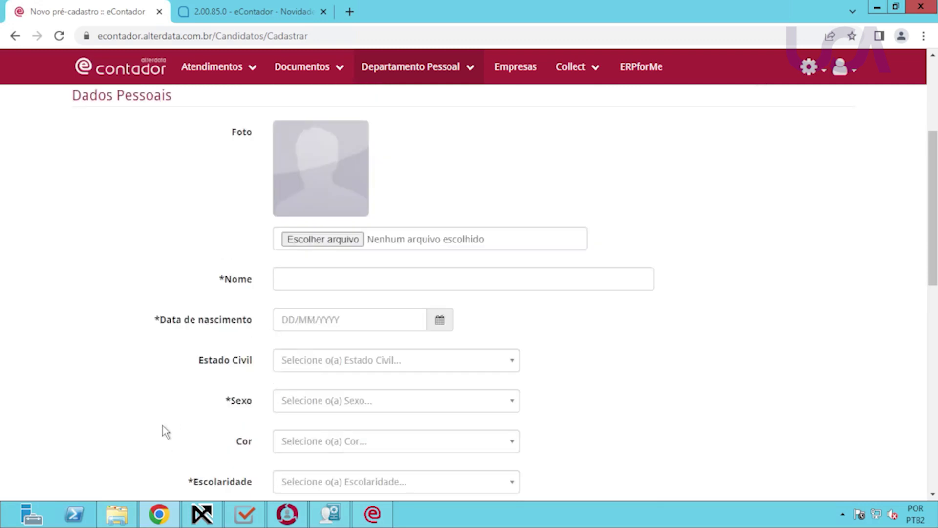
left_click(330, 513)
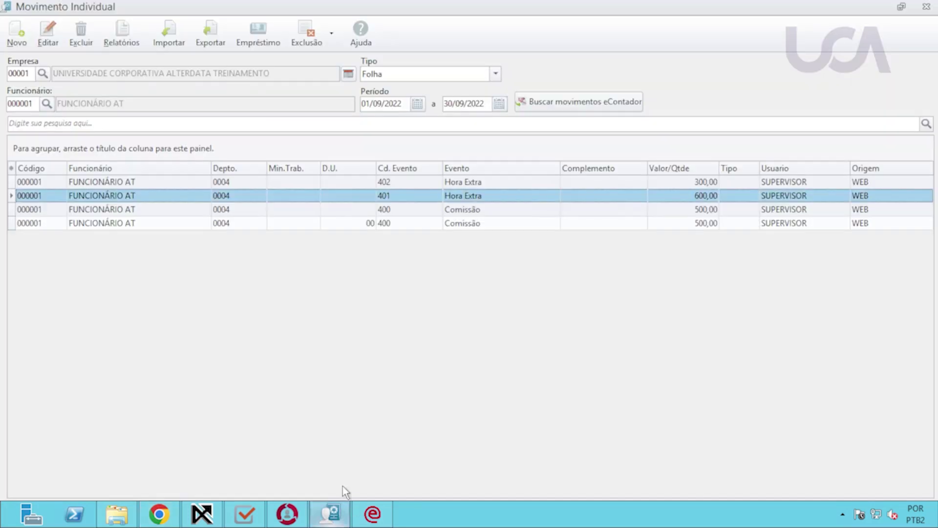
Close Movimento Individual and open the employee register in Departamento Pessoal.
left_click(926, 6)
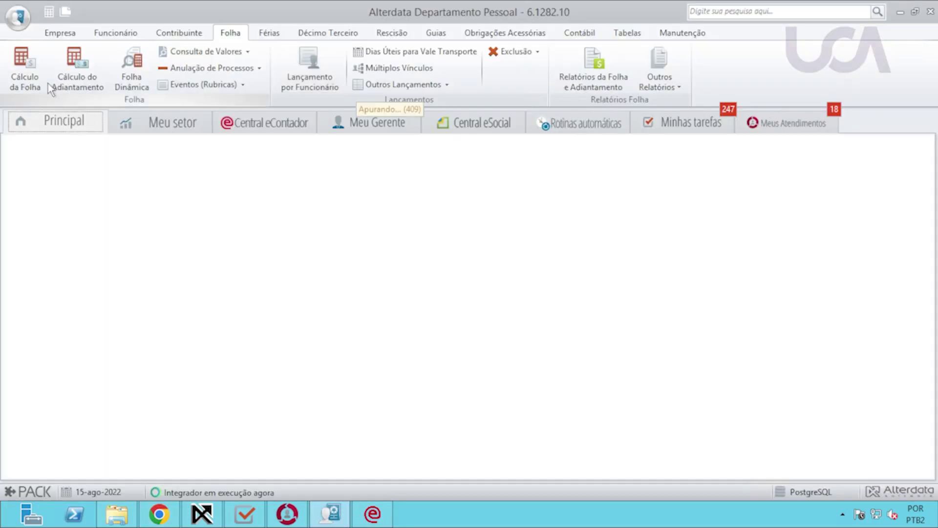
left_click(115, 33)
left_click(30, 66)
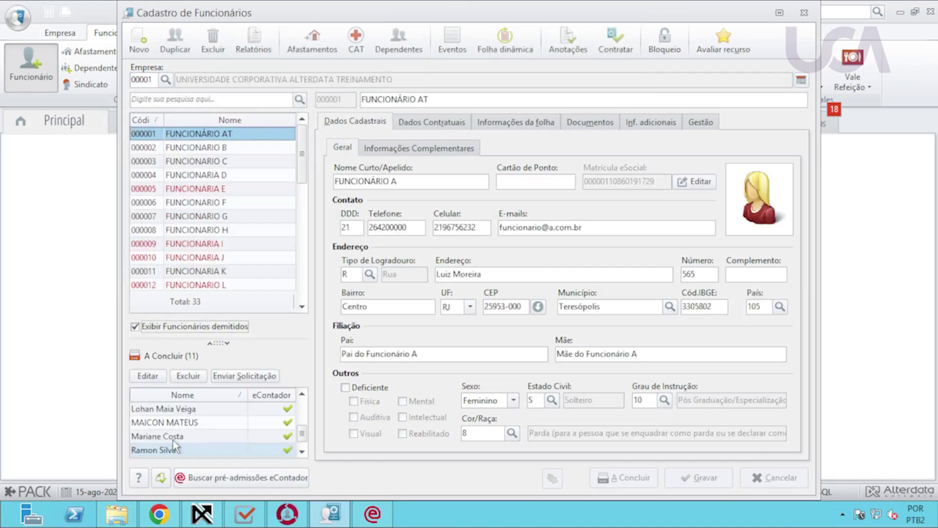
Load the first pending A Concluir pre-admission as record 000034, then return to WPHD.
left_click(174, 442)
scroll(212, 430, "up", 3)
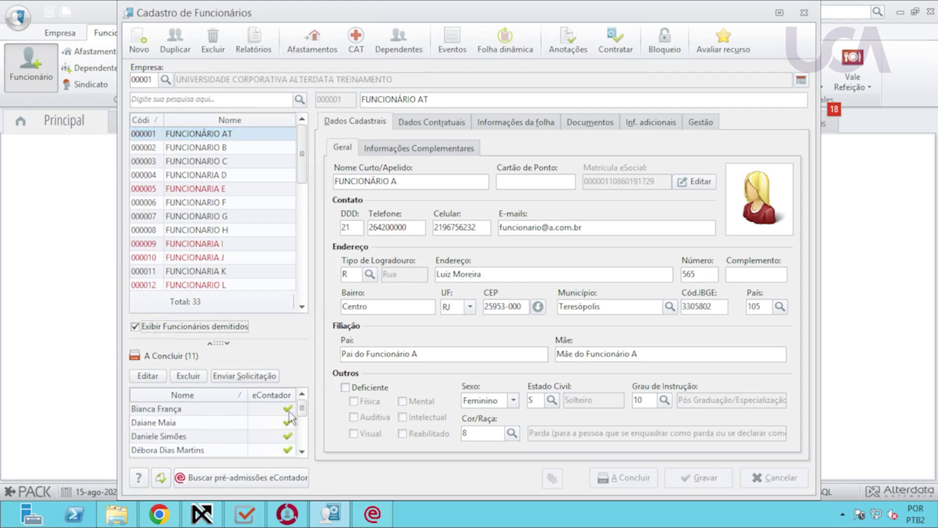
left_click(176, 413)
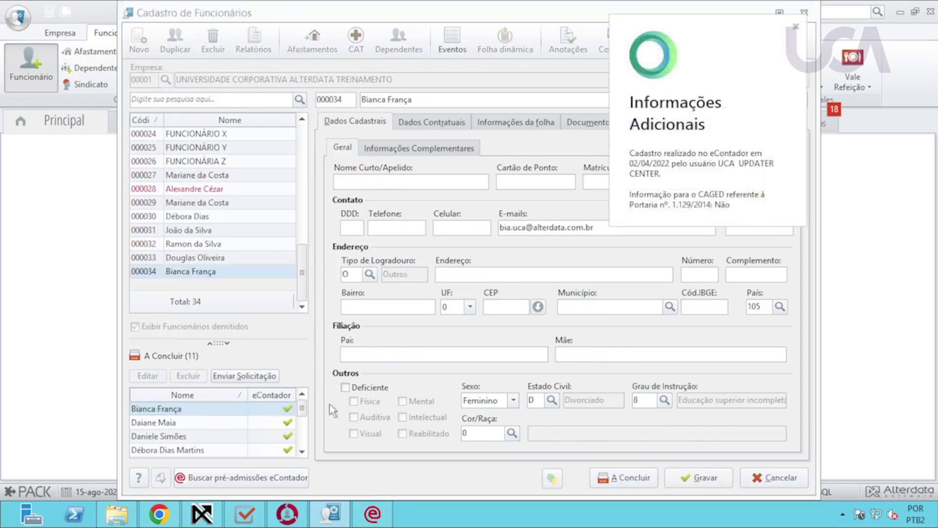
left_click(796, 26)
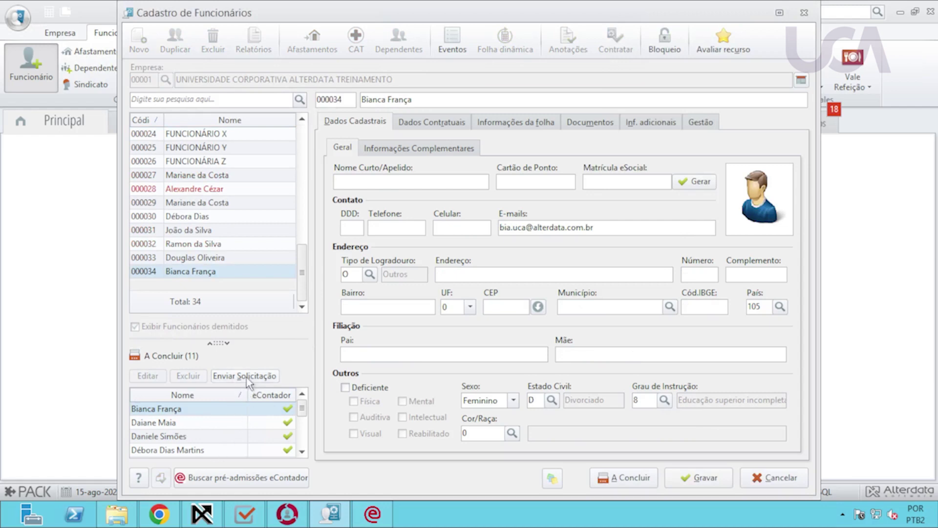
left_click(202, 514)
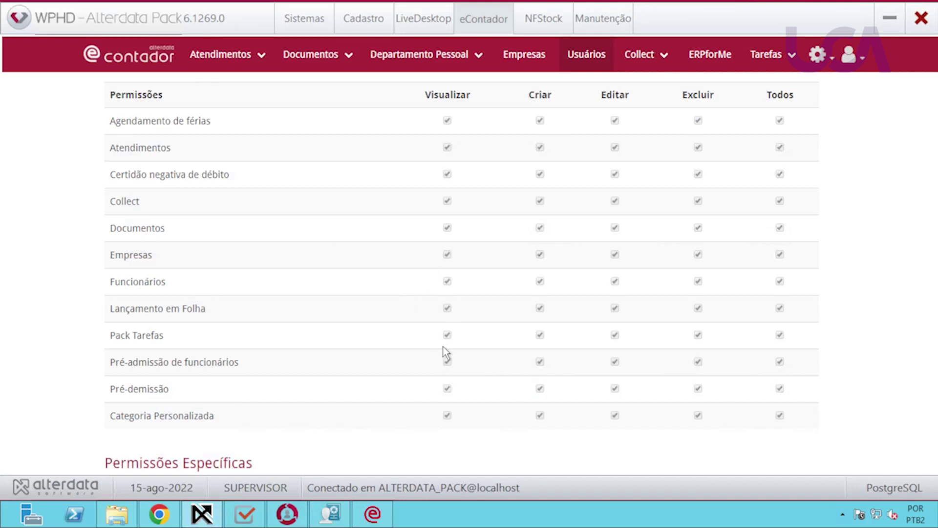
Open WPHD's Departamento Pessoal menu, then bring Chrome's eContador window forward.
left_click(438, 56)
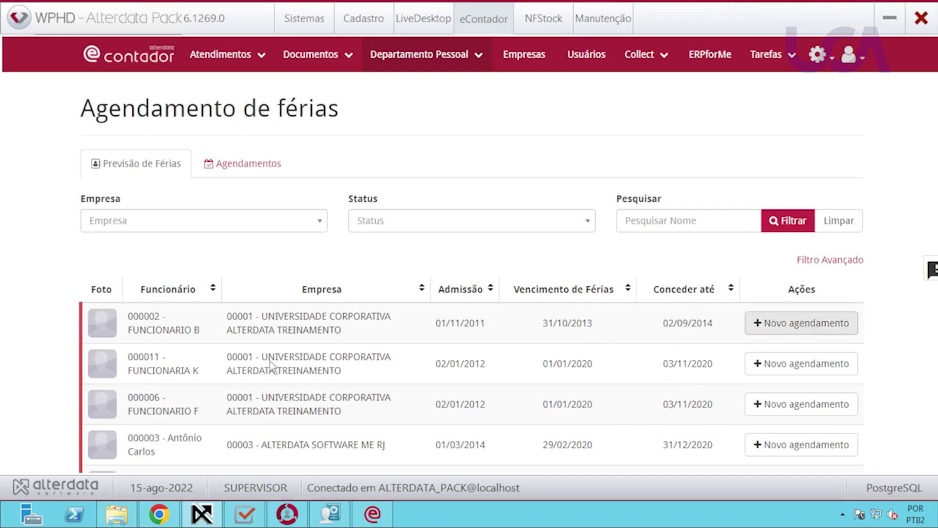
left_click(159, 514)
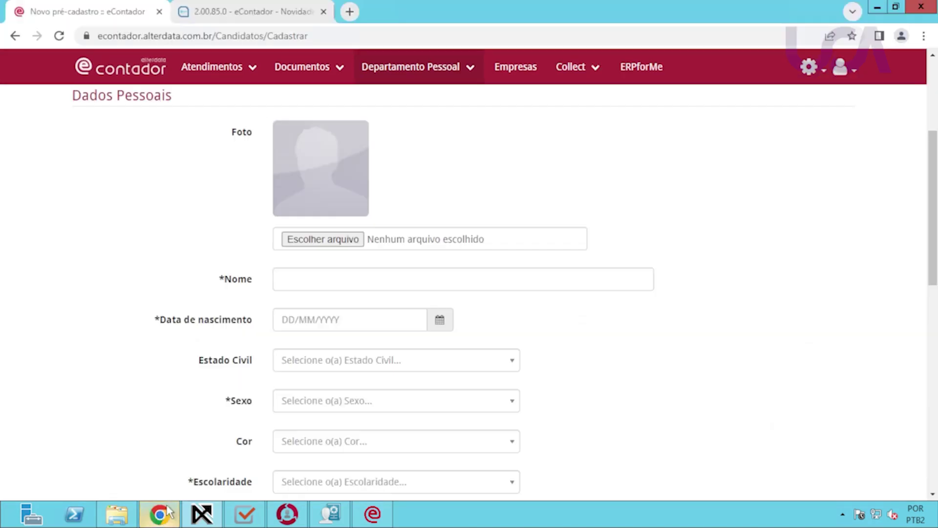
Schedule FUNCIONARIO B's vacation from 15/08/2022 to 31/08/2022, remaining days as abono.
left_click(423, 81)
left_click(419, 190)
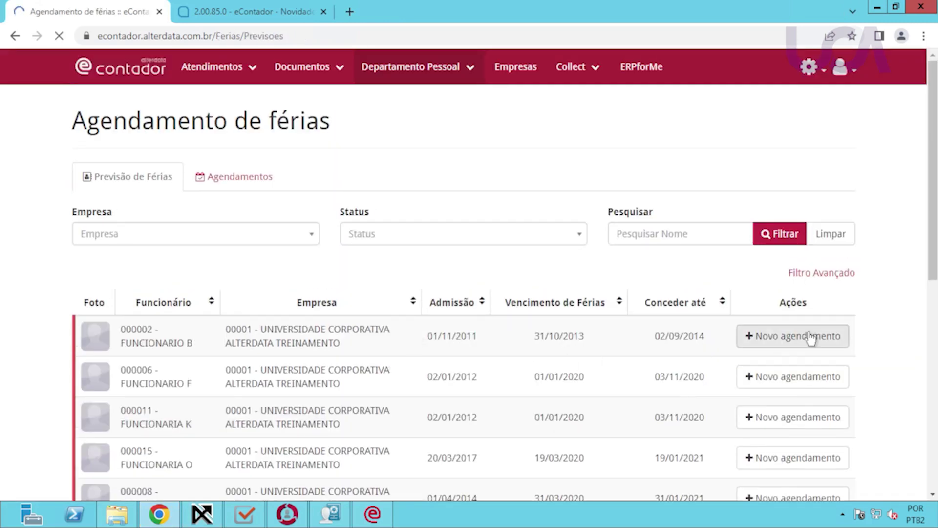
left_click(811, 336)
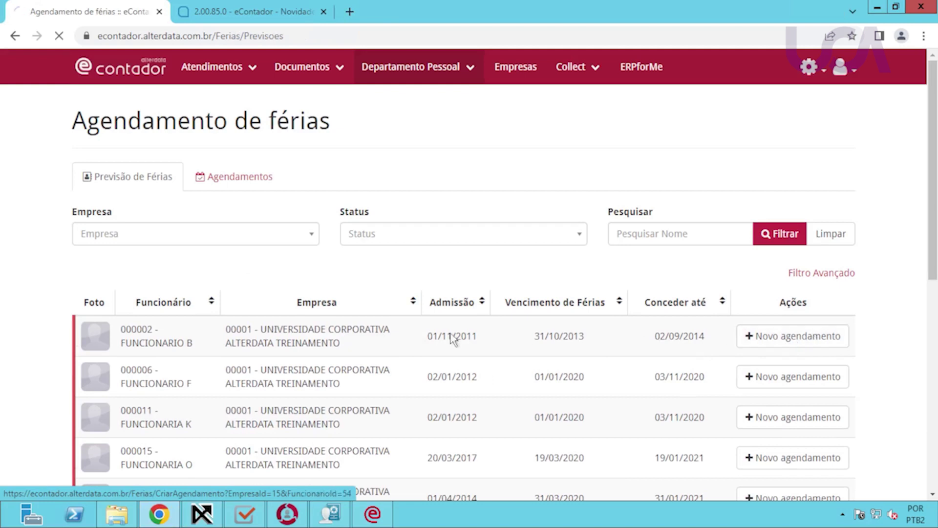
left_click(104, 270)
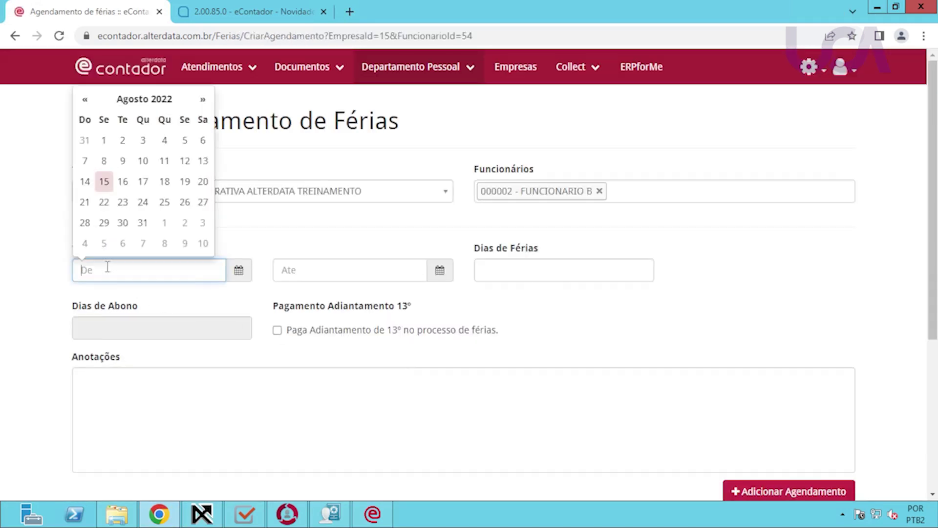
left_click(103, 183)
left_click(318, 274)
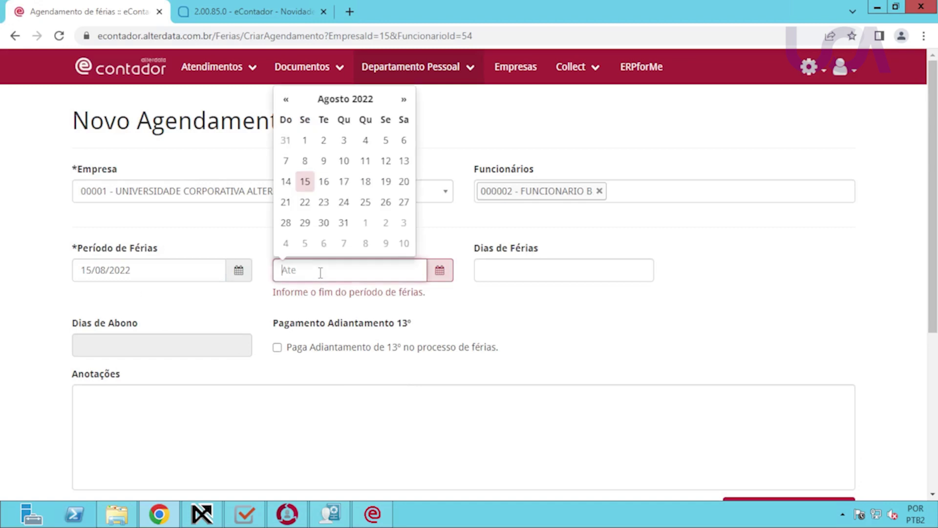
left_click(344, 224)
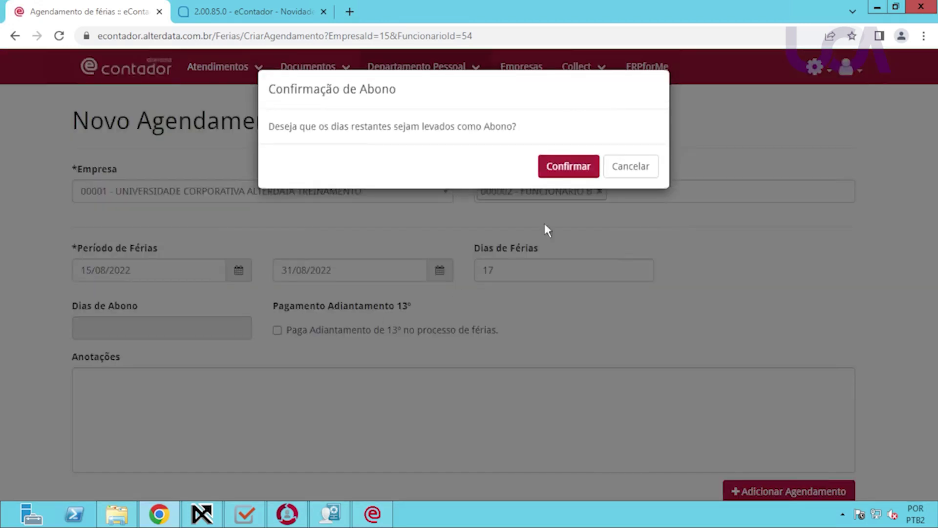
left_click(580, 168)
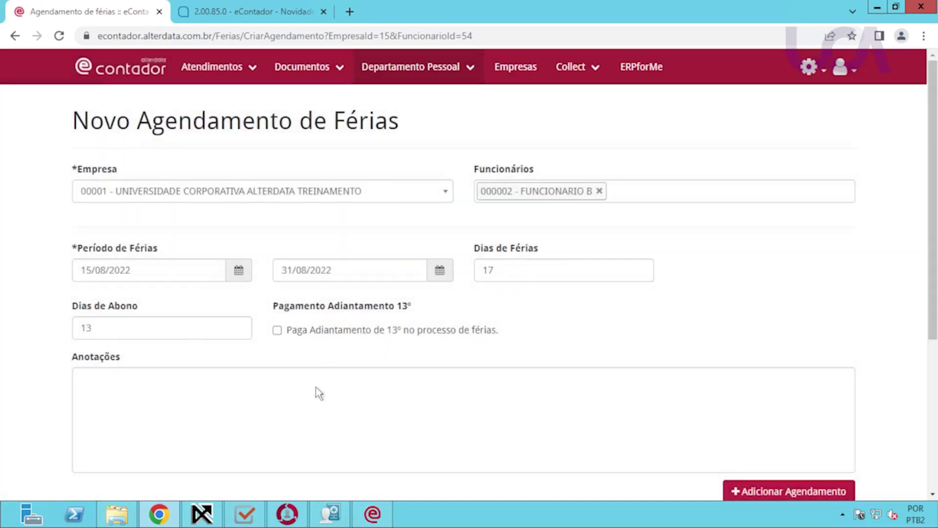
Add the vacation period, save the schedule and dismiss the success notice.
left_click(238, 399)
scroll(576, 347, "down", 3)
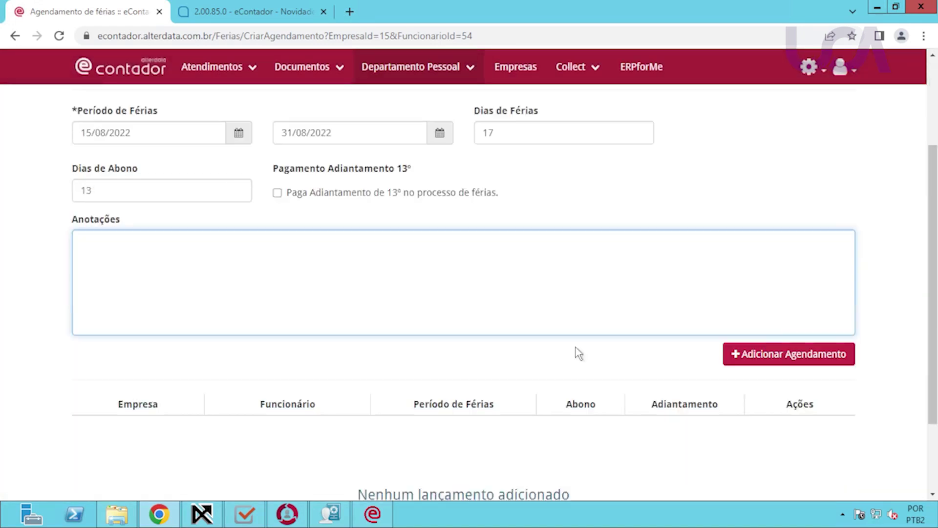
left_click(743, 361)
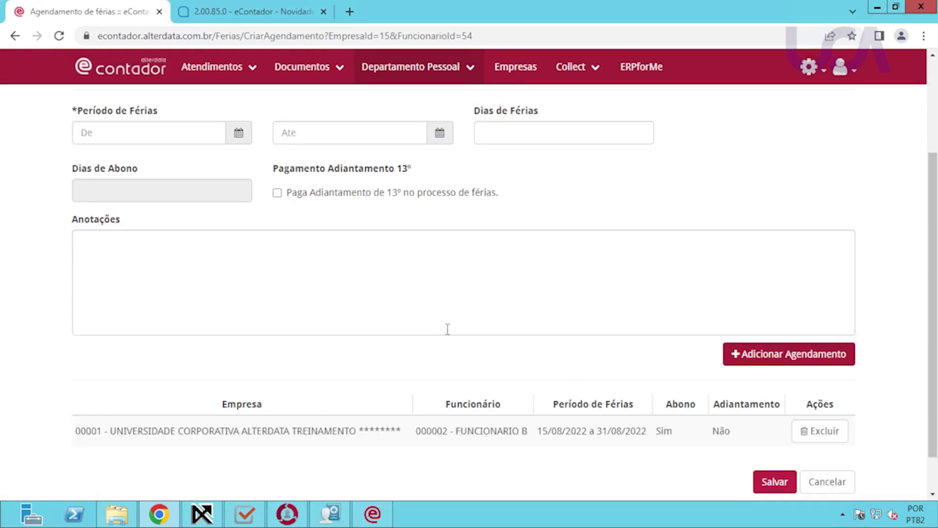
scroll(553, 434, "down", 1)
left_click(766, 435)
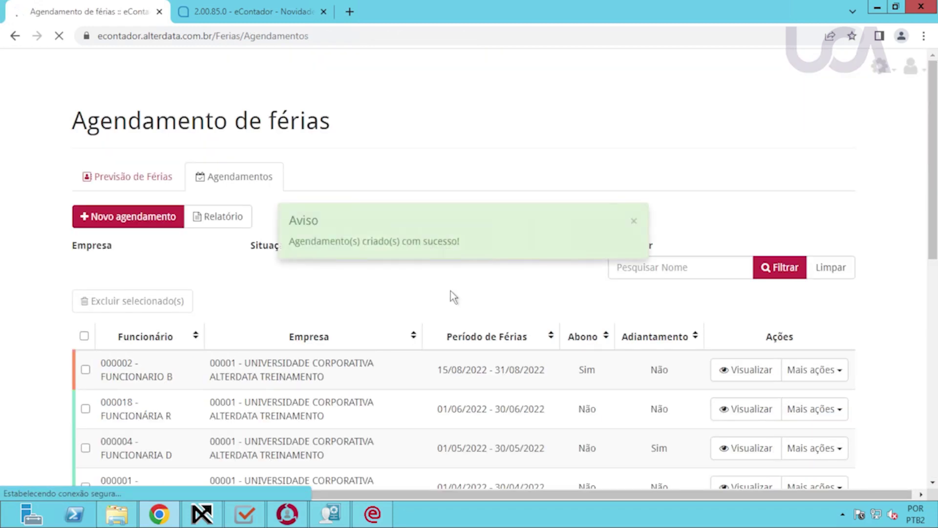
left_click(633, 228)
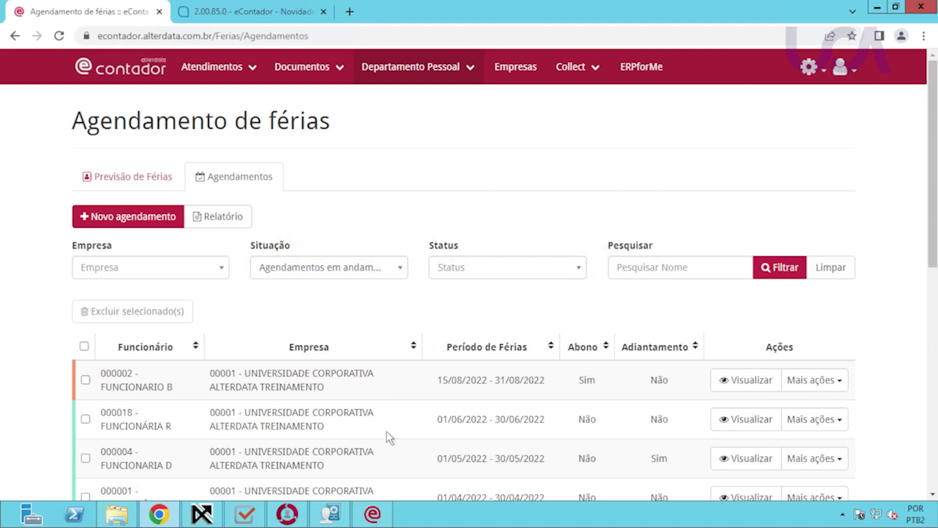
left_click(202, 513)
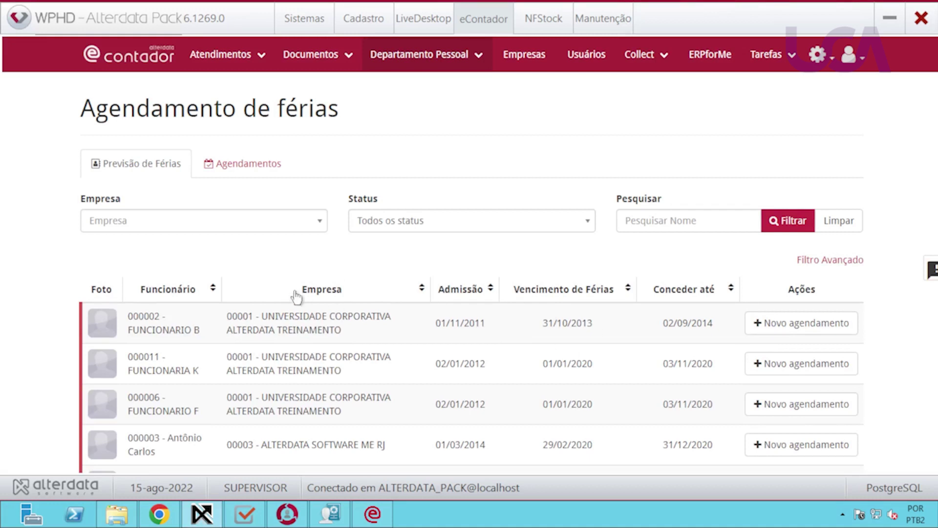
View FUNCIONARIO B's schedule in Agendamentos, showing Aguardando Liberação, then return to the registry.
left_click(243, 166)
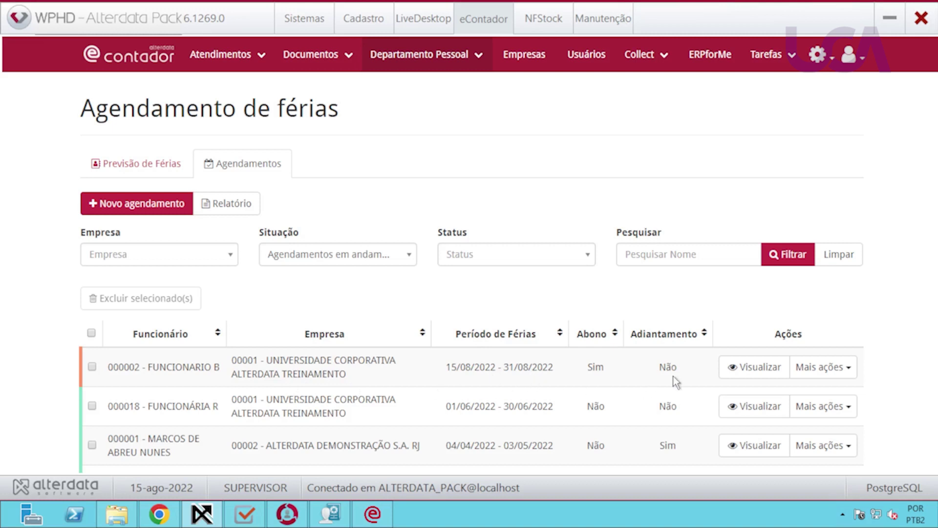
left_click(826, 371)
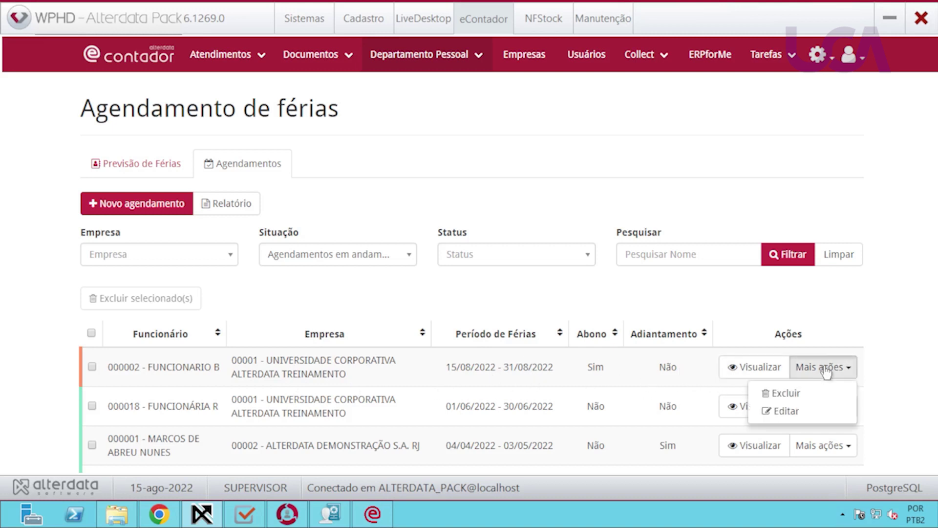
left_click(748, 367)
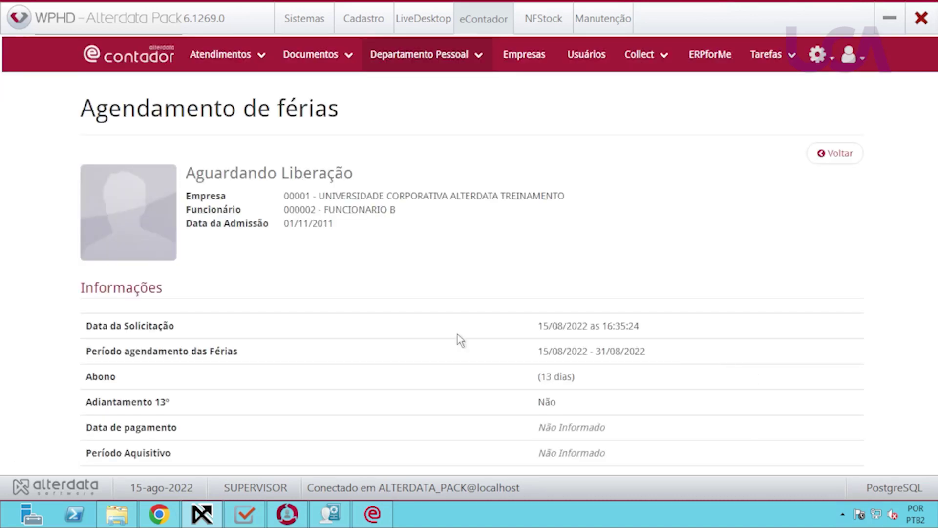
scroll(421, 331, "down", 2)
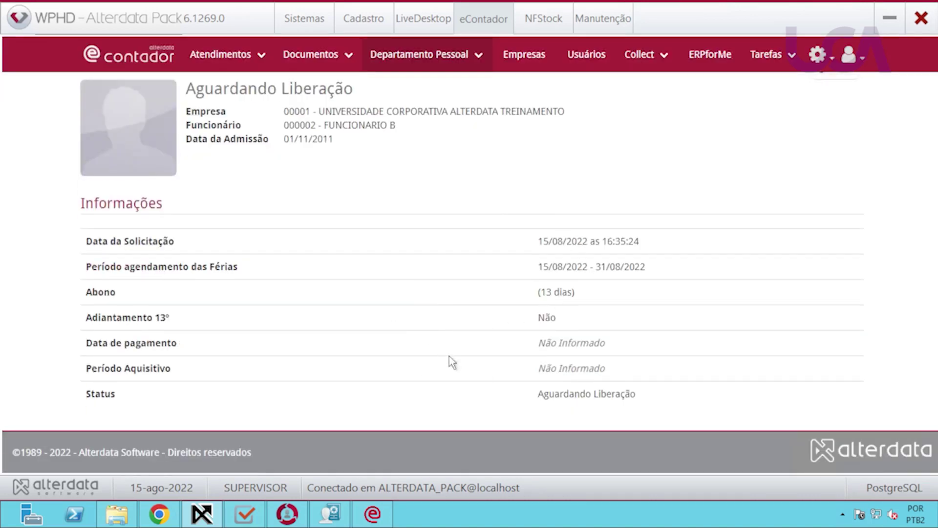
scroll(482, 376, "up", 2)
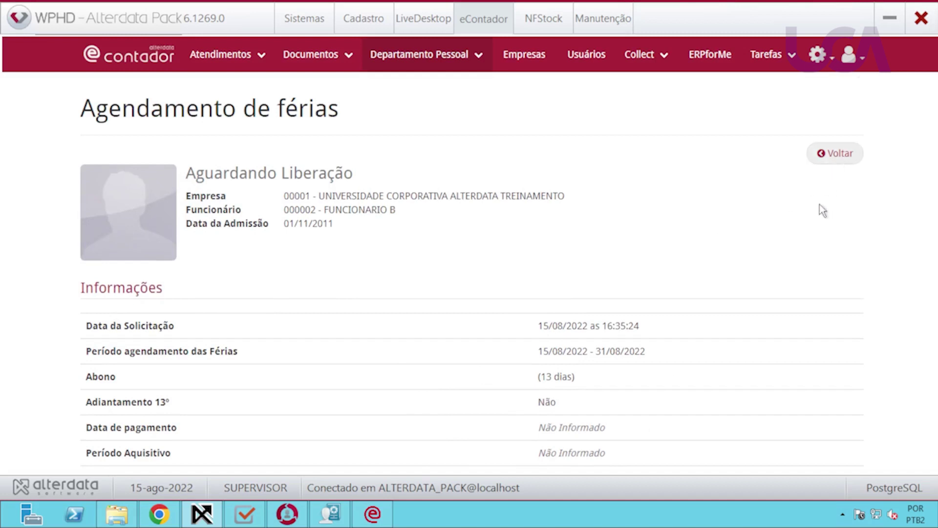
left_click(343, 514)
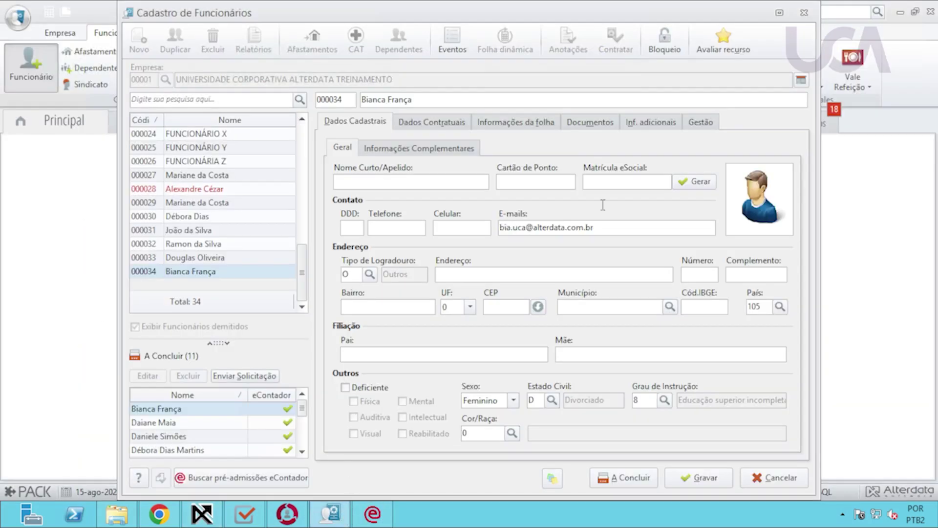
Close the registry without saving and list company 00001's August 2022 vacation schedules.
left_click(804, 12)
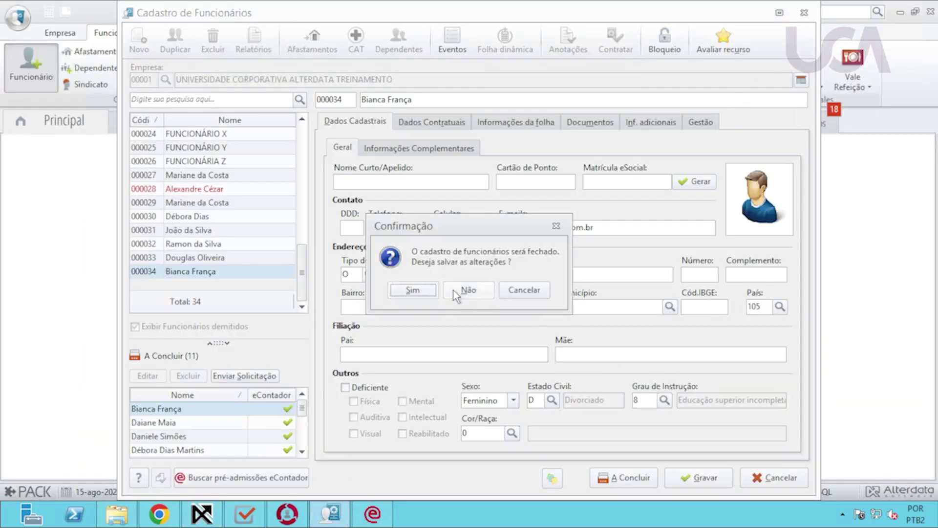
left_click(468, 290)
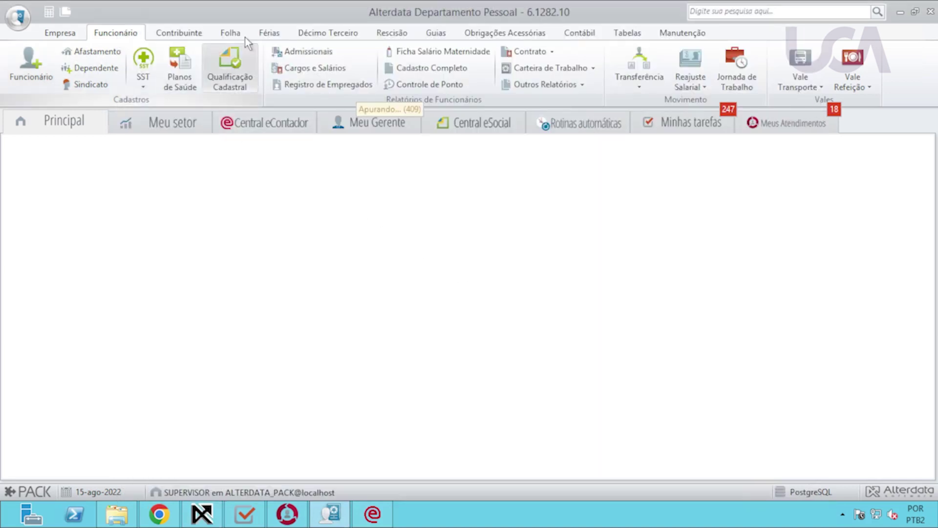
left_click(269, 33)
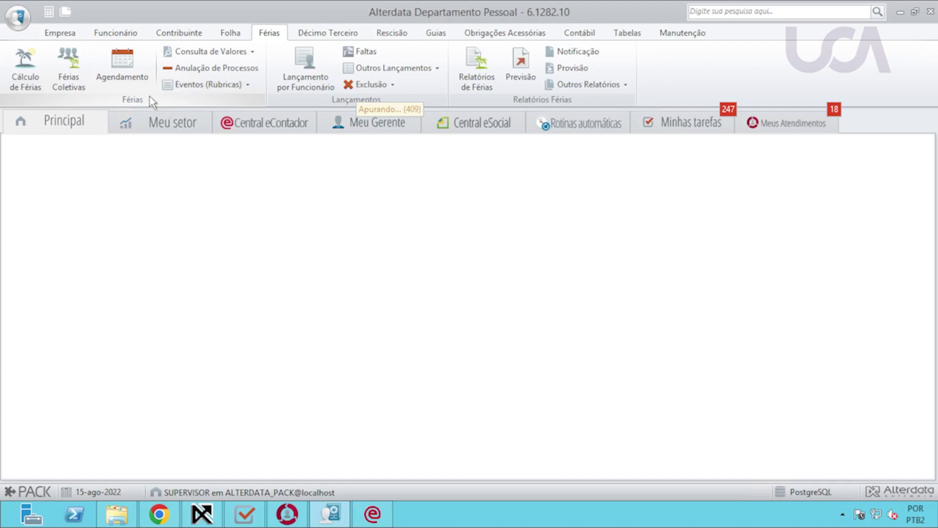
left_click(127, 80)
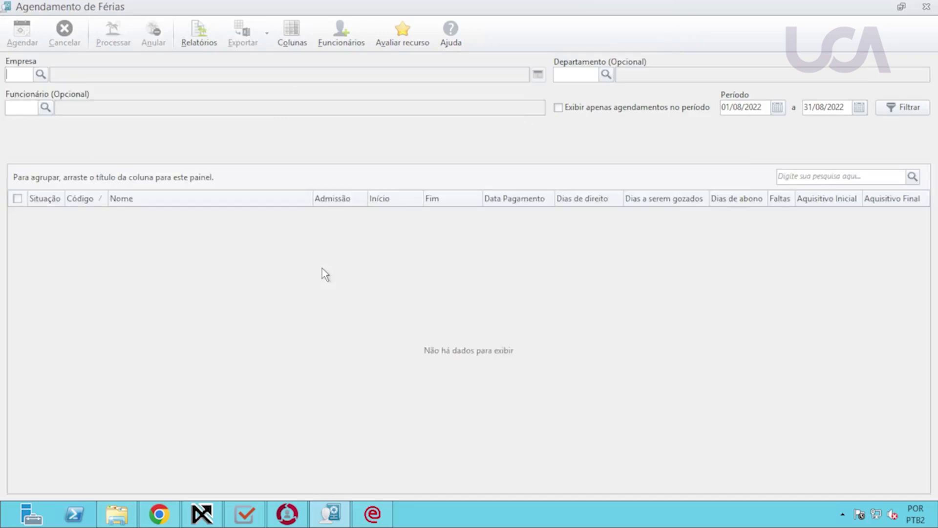
type("01")
key("Tab")
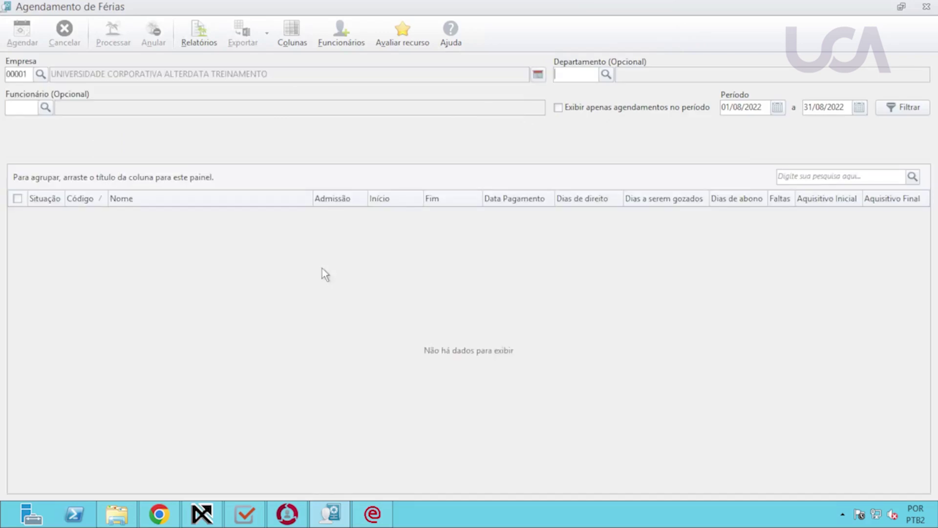
key("Tab")
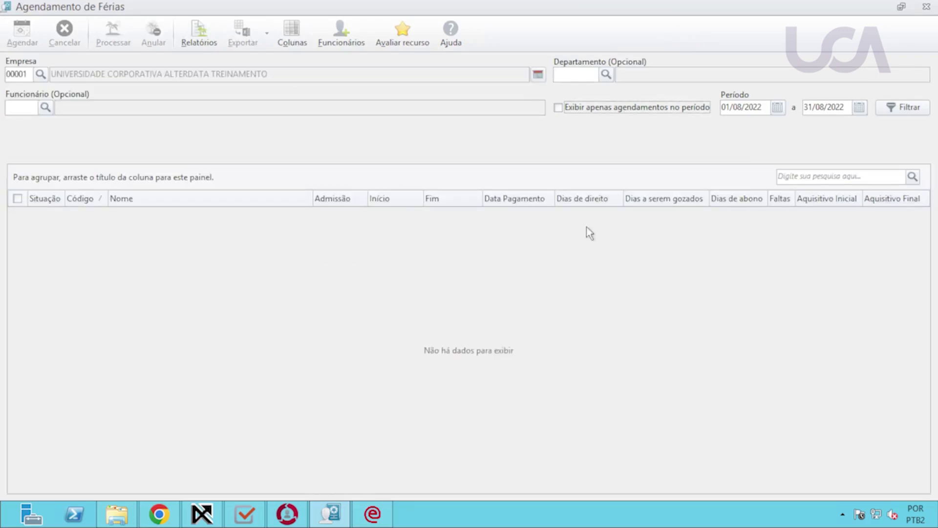
left_click(893, 113)
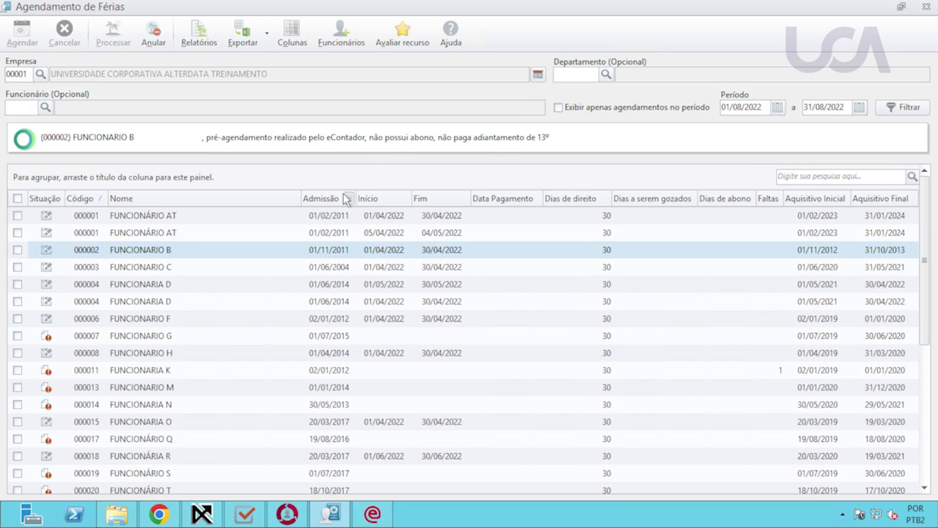
In eContador, open the vacation schedule report and close it without generating.
left_click(200, 513)
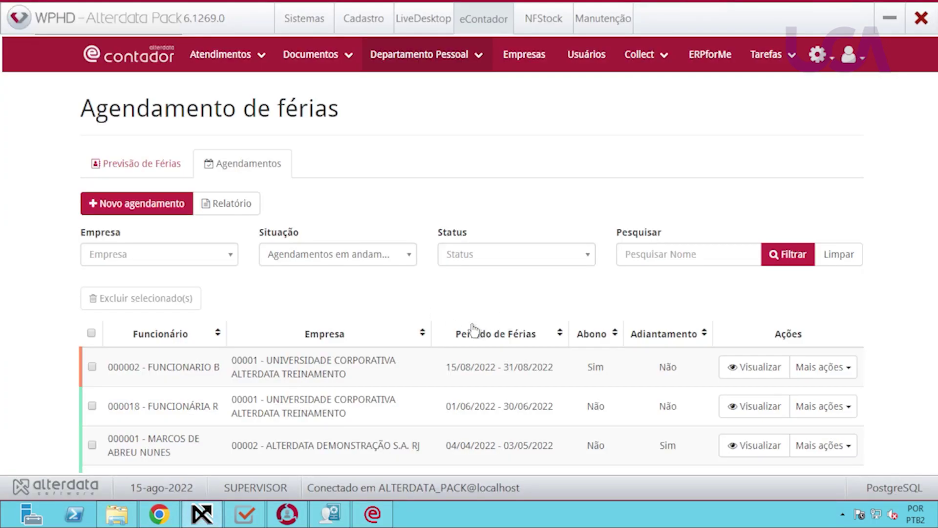
left_click(239, 210)
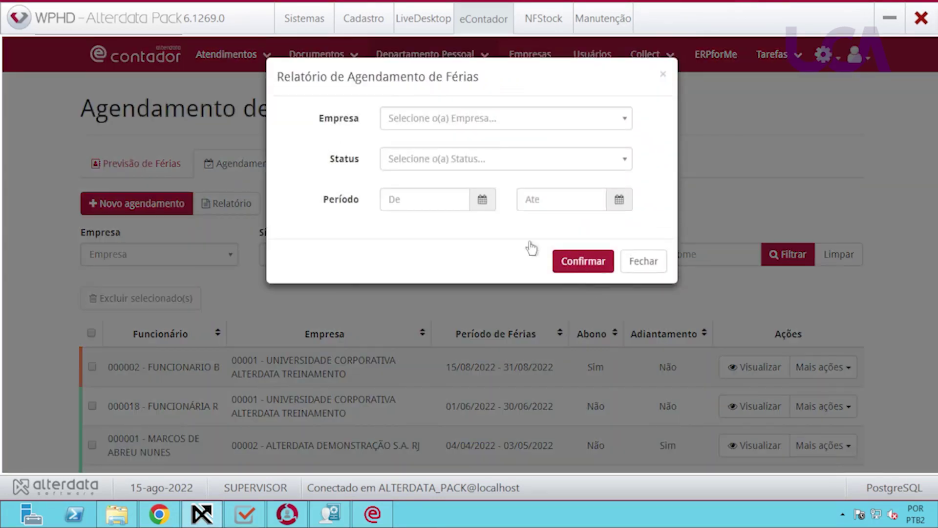
left_click(645, 264)
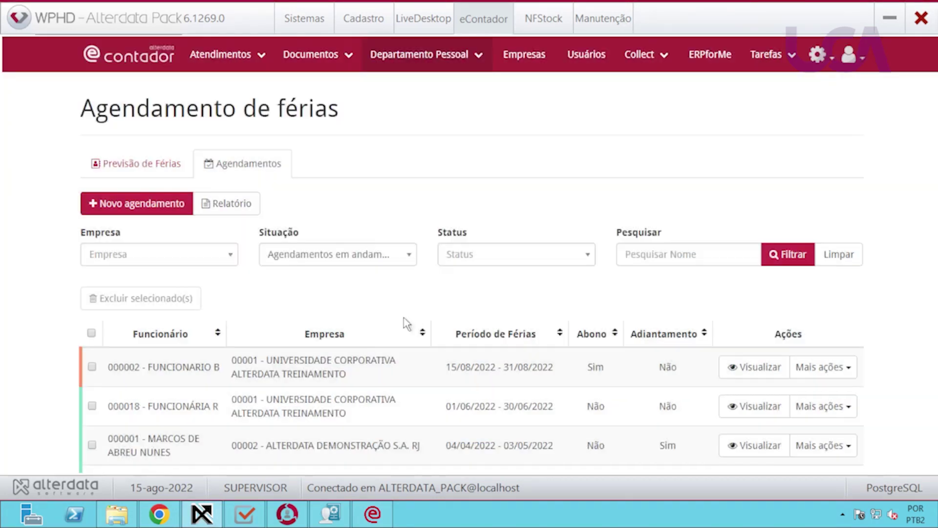
scroll(416, 330, "down", 4)
scroll(420, 331, "up", 4)
Start a new Pré-demissão request for company 00001.
left_click(475, 56)
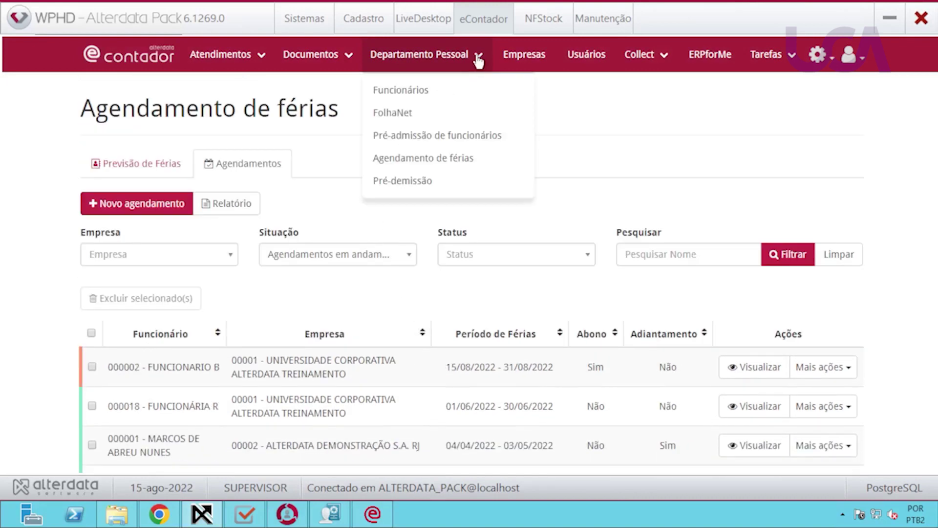
left_click(421, 188)
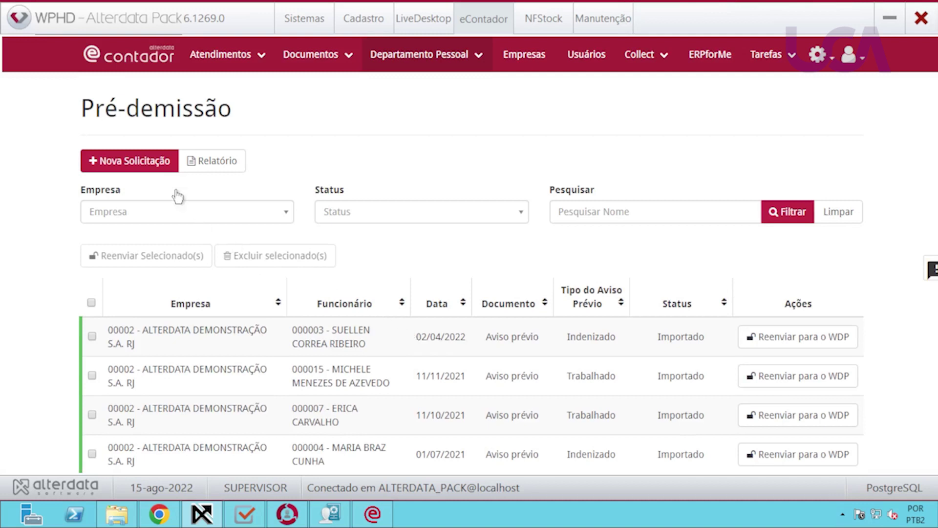
left_click(153, 165)
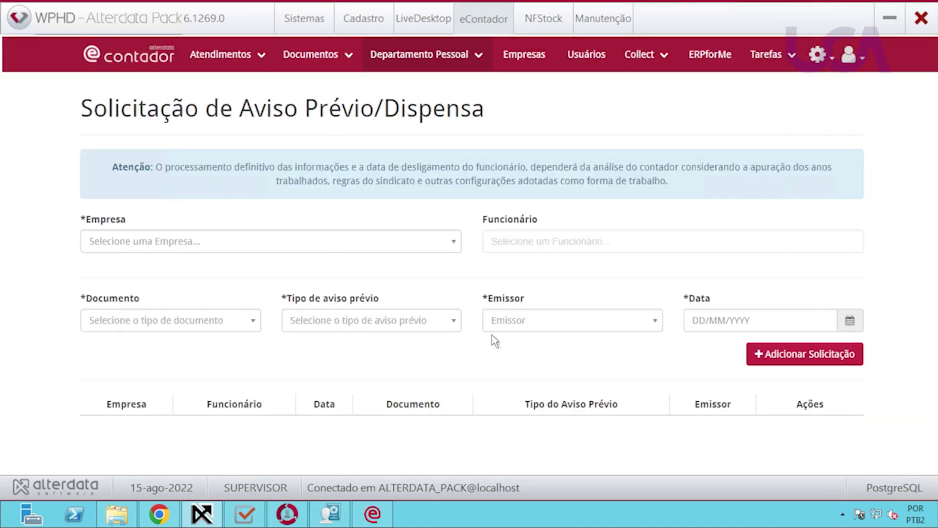
left_click(195, 244)
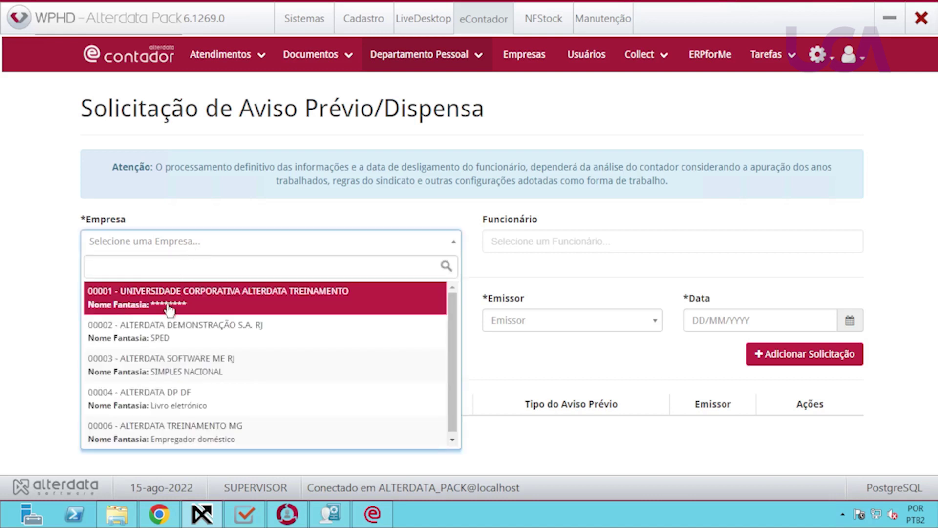
left_click(170, 300)
left_click(572, 249)
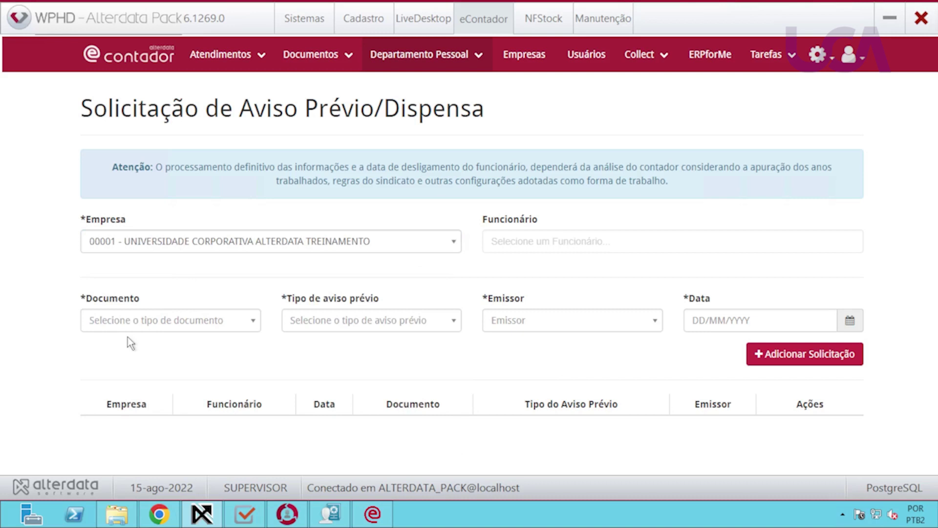
Set the request to Aviso prévio, Trabalhado, issued by Empregado, dated 18/08/2022.
left_click(156, 322)
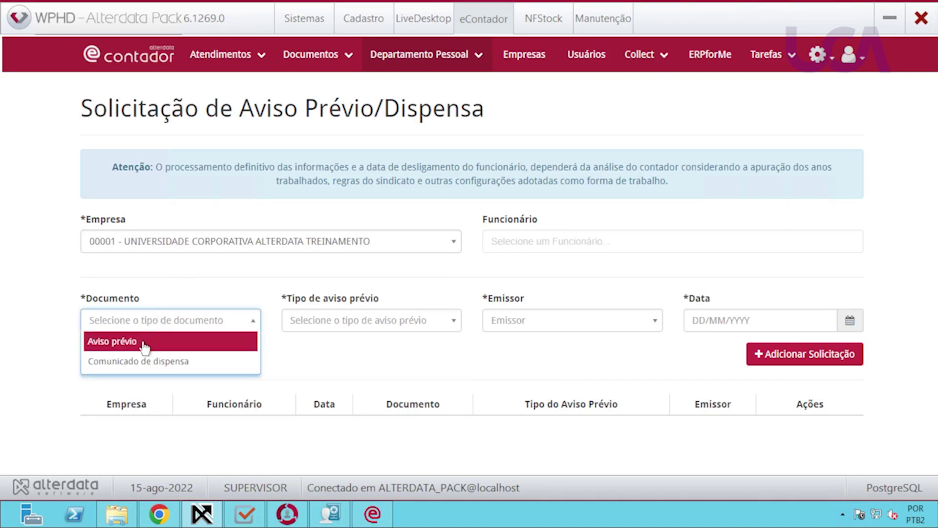
left_click(143, 342)
left_click(339, 322)
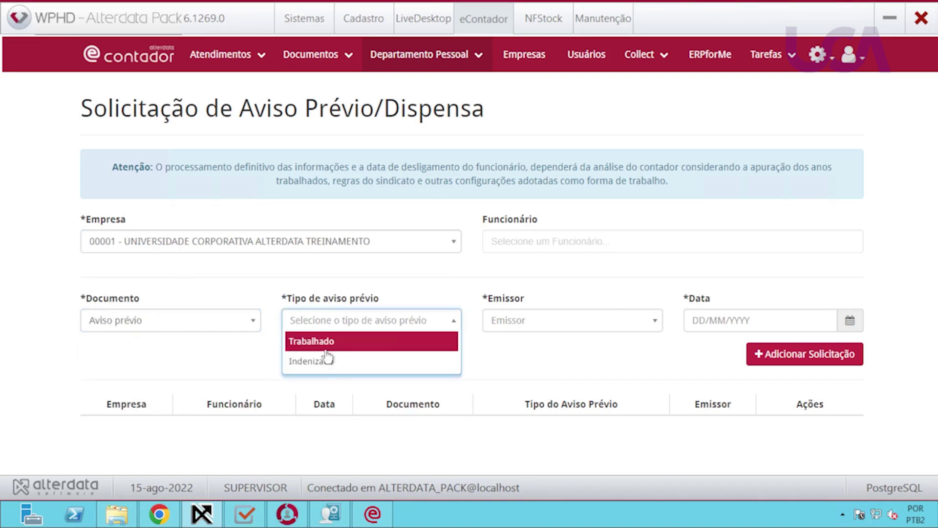
left_click(321, 342)
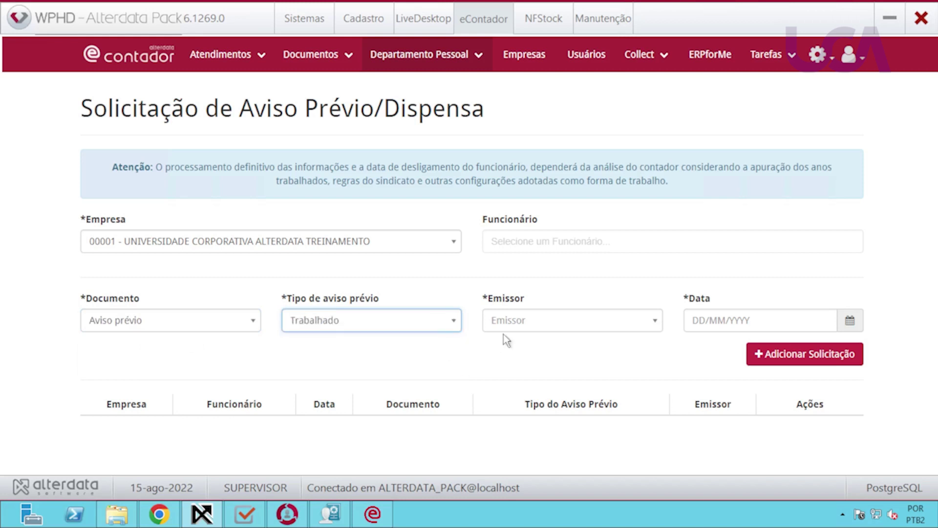
left_click(557, 326)
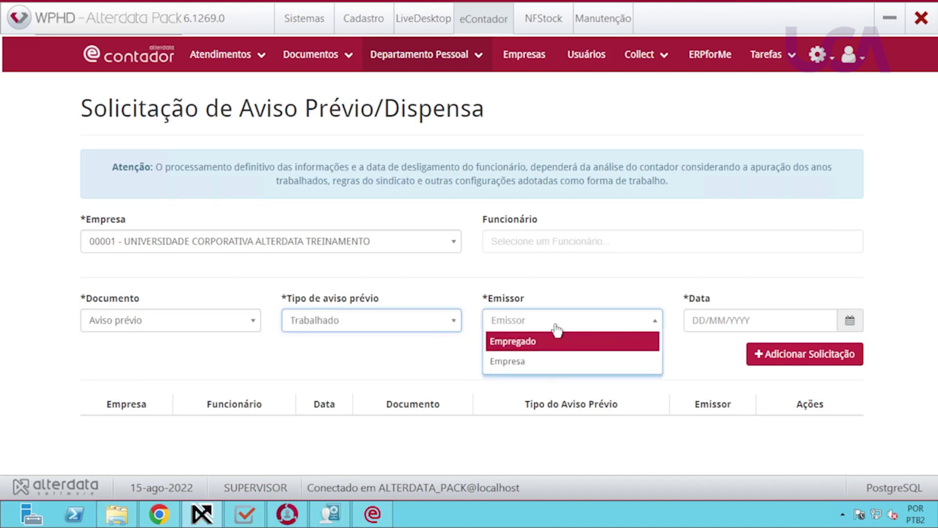
left_click(529, 343)
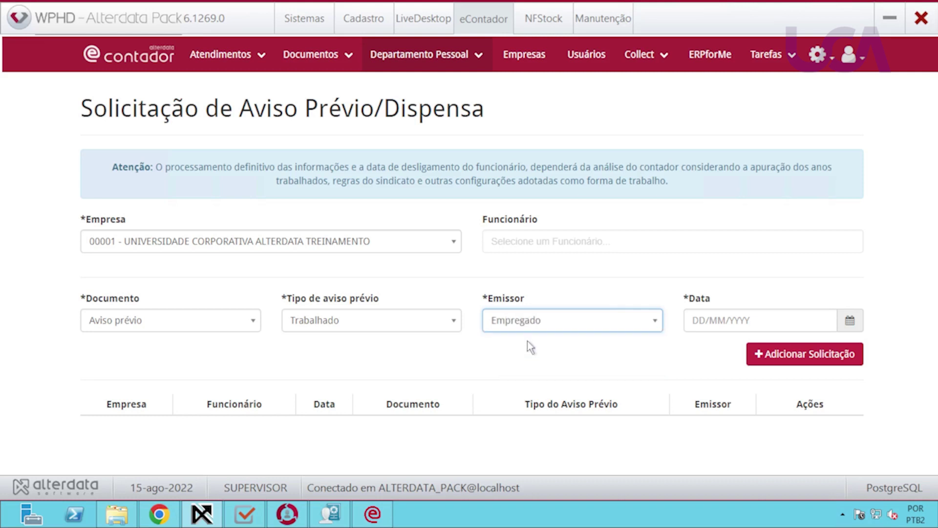
left_click(700, 321)
left_click(776, 232)
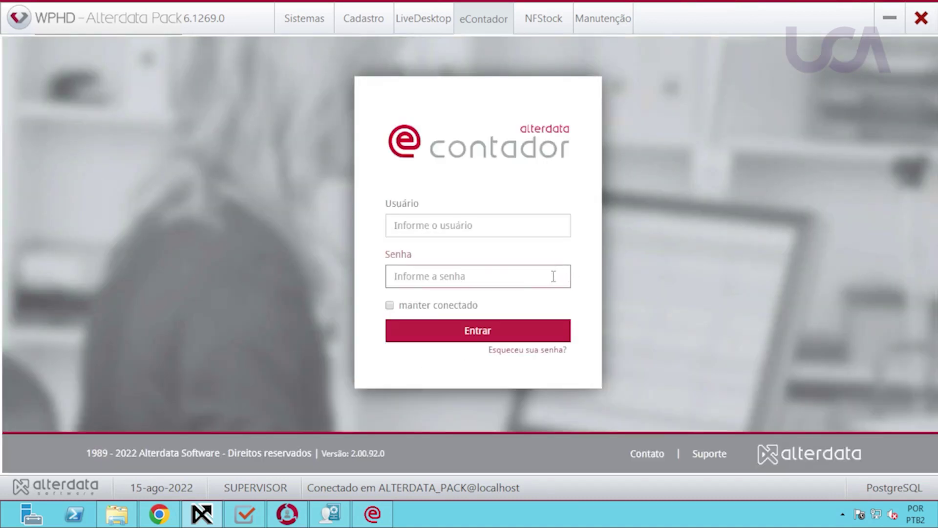
Switch from the Pack login field to eContador in the web browser.
left_click(450, 228)
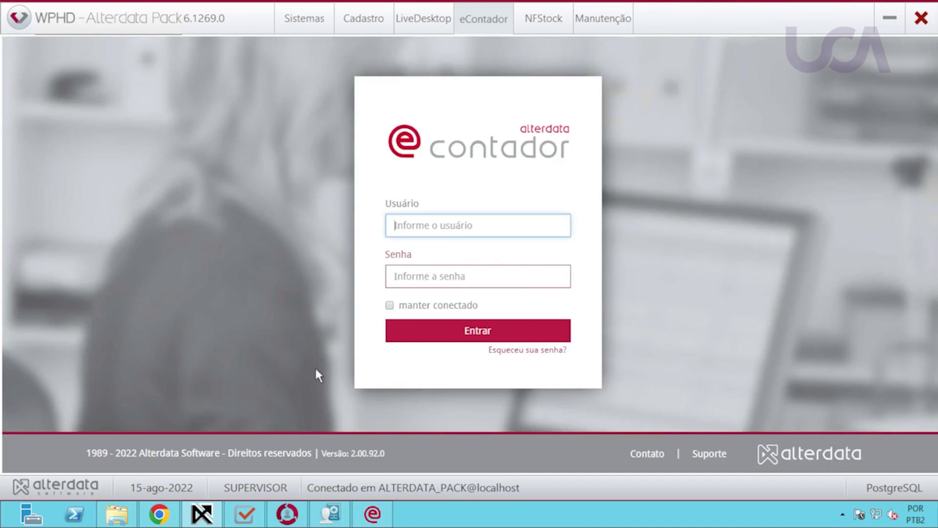
left_click(161, 516)
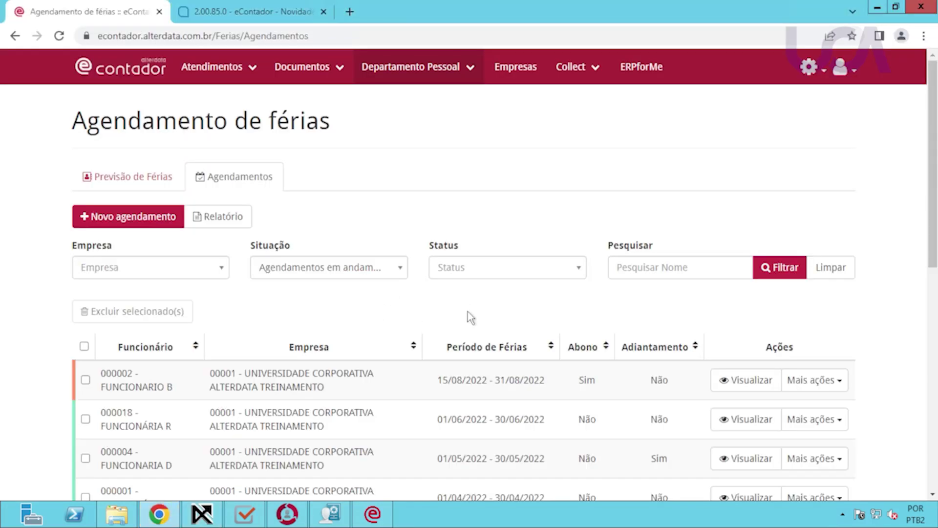
scroll(453, 324, "down", 1)
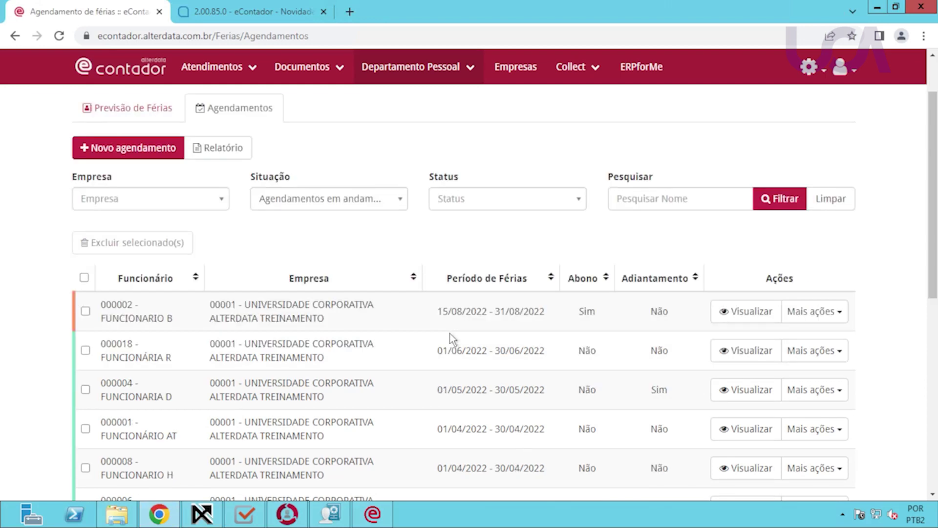
scroll(449, 336, "down", 1)
scroll(449, 337, "up", 3)
Open the active companies list and expand company 00001's details.
left_click(462, 78)
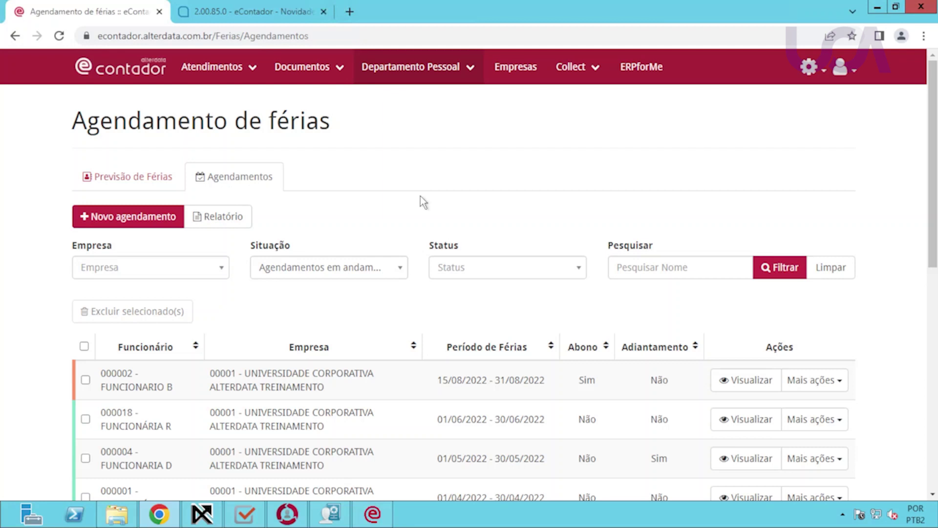
left_click(515, 67)
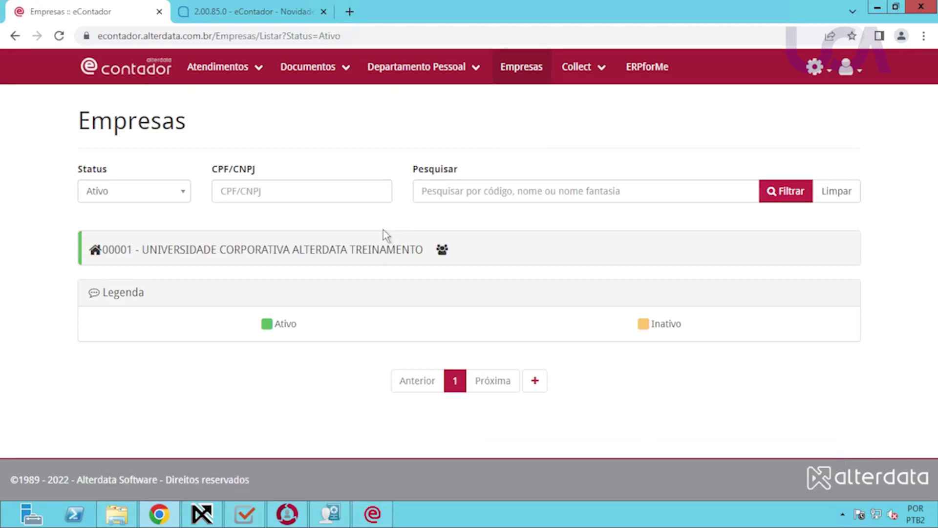
left_click(370, 251)
scroll(409, 348, "down", 3)
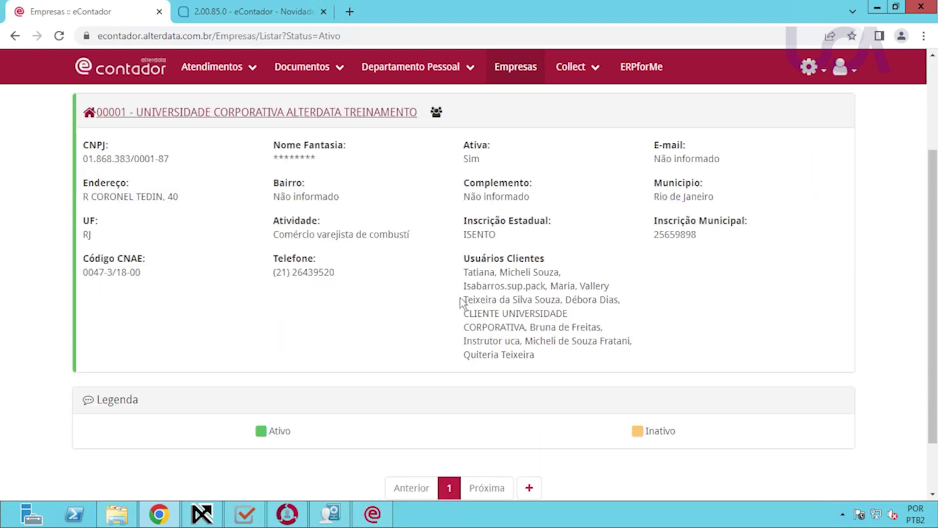
Review company 00001's Usuários Clientes list, then return to the Alterdata Pack window.
left_click_drag(464, 258, 547, 350)
scroll(547, 348, "up", 2)
scroll(549, 341, "up", 2)
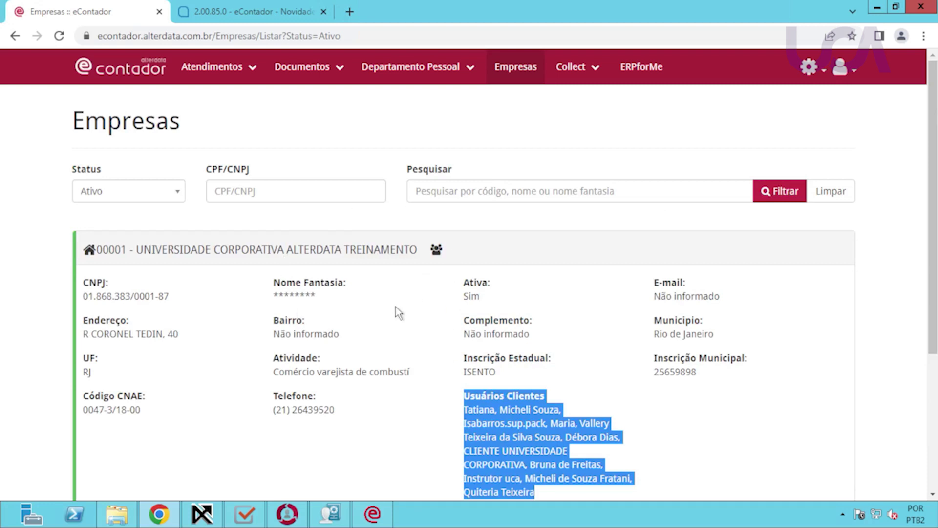
left_click(204, 514)
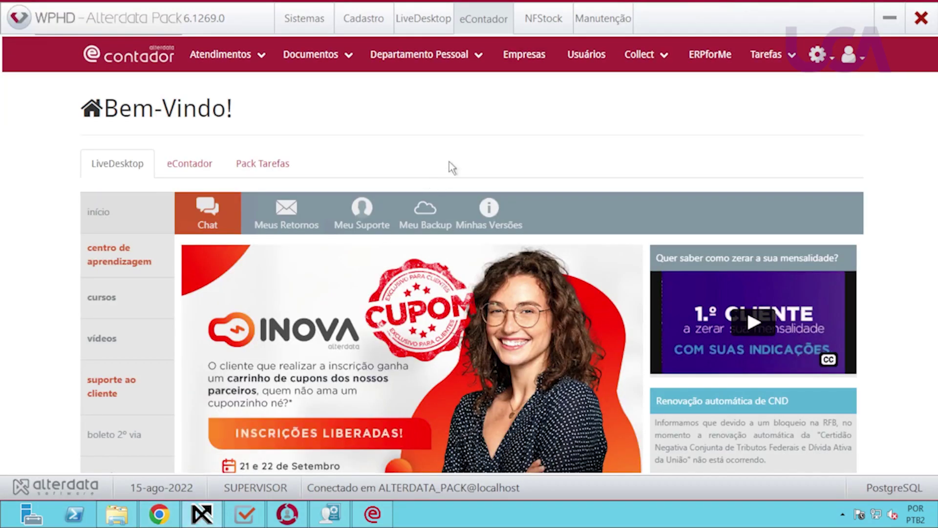
Review company 00001's movement types, schedules, payroll events, deadlines, NFEasy and Collect codes.
left_click(523, 56)
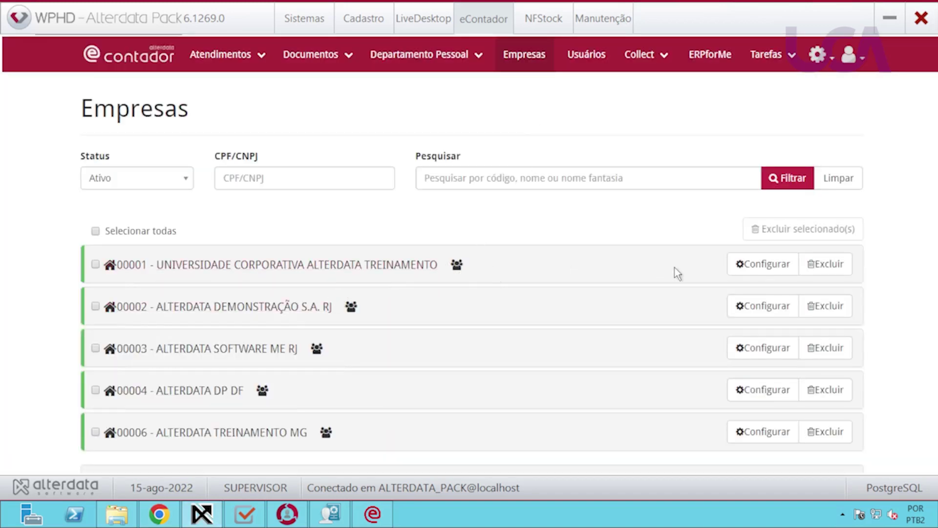
left_click(756, 265)
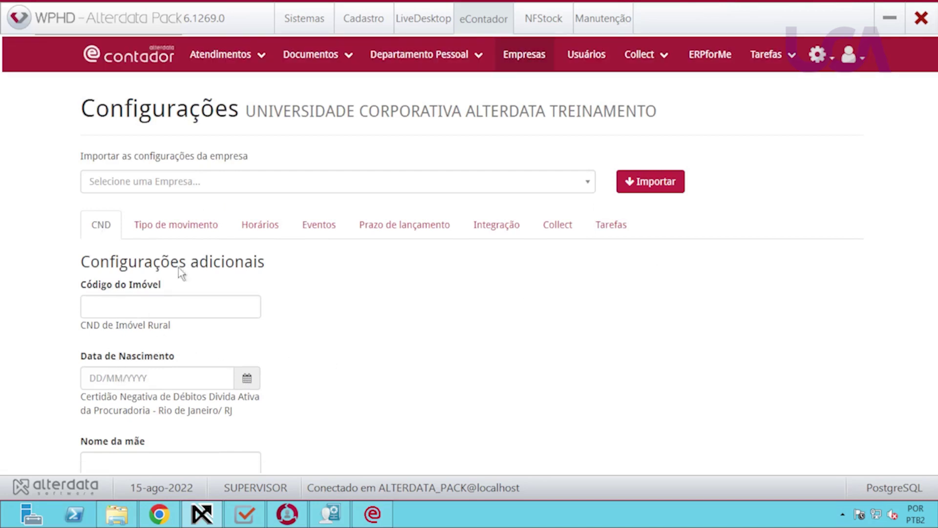
left_click(185, 237)
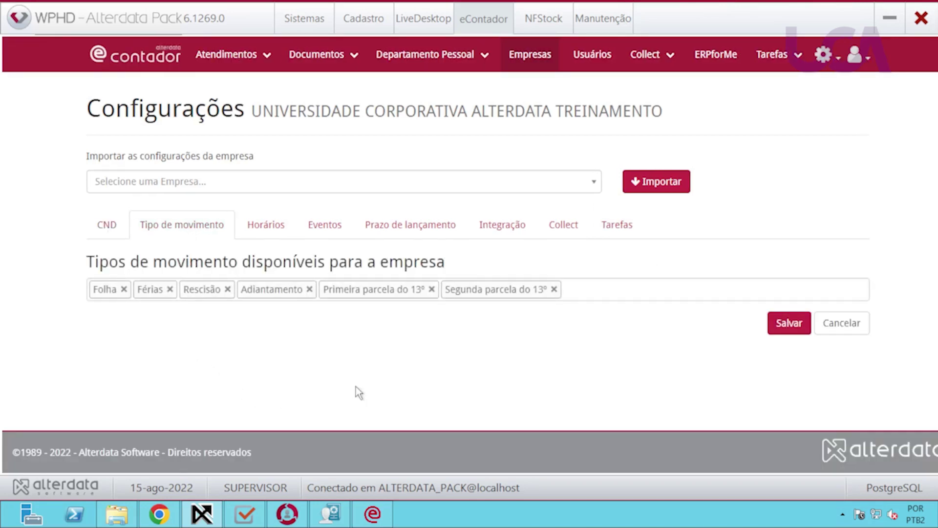
left_click(270, 231)
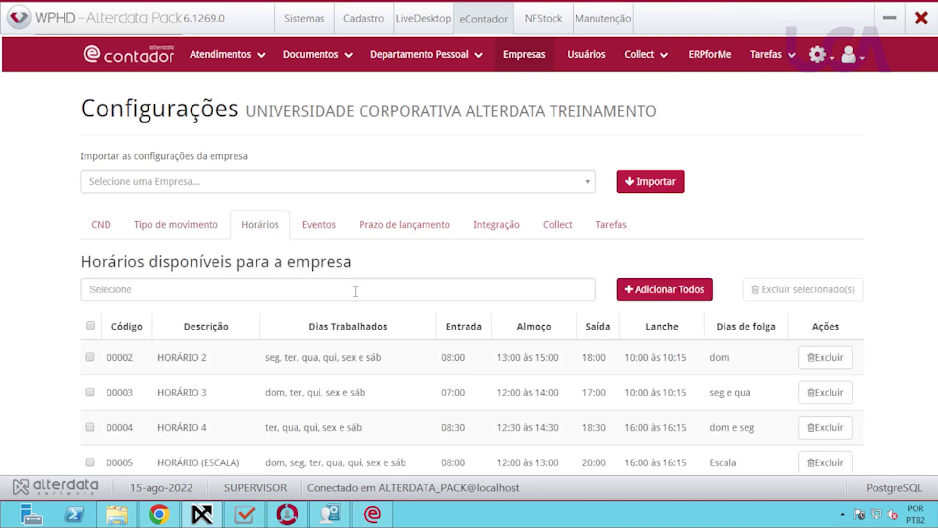
left_click(335, 229)
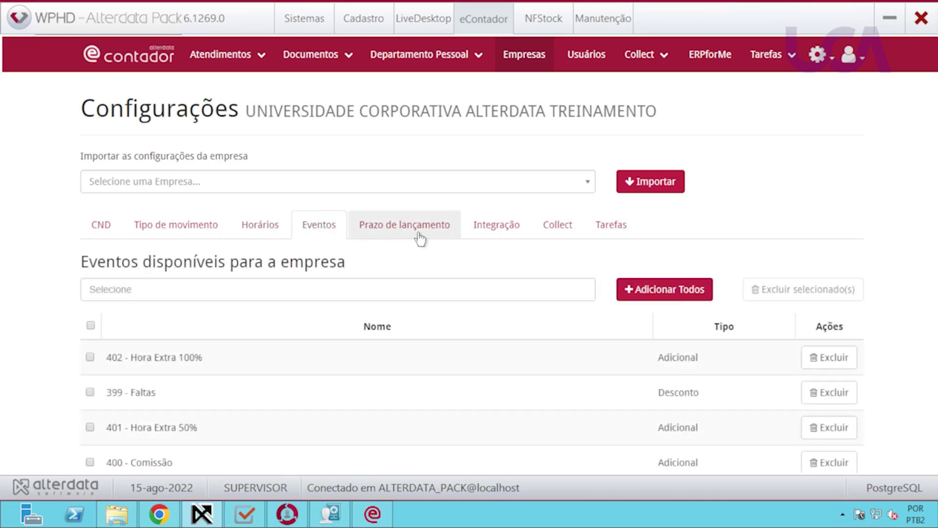
left_click(420, 239)
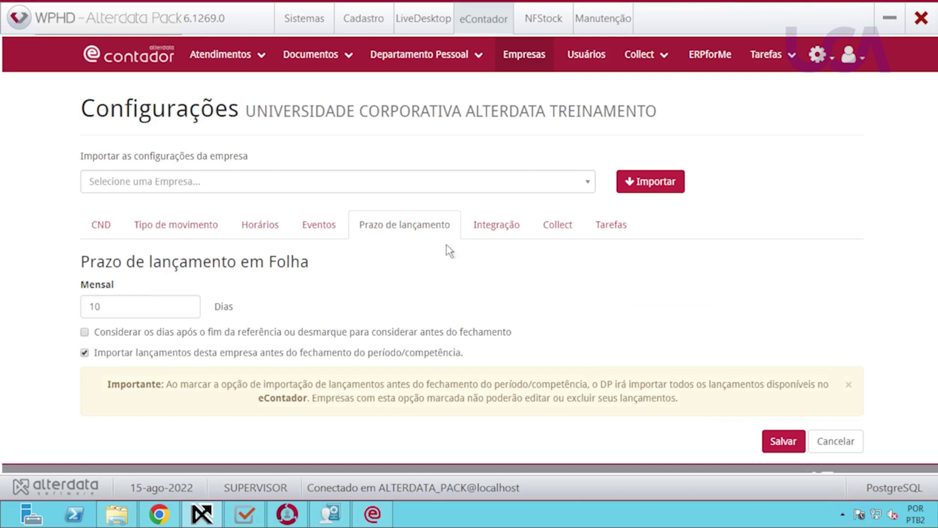
left_click(489, 238)
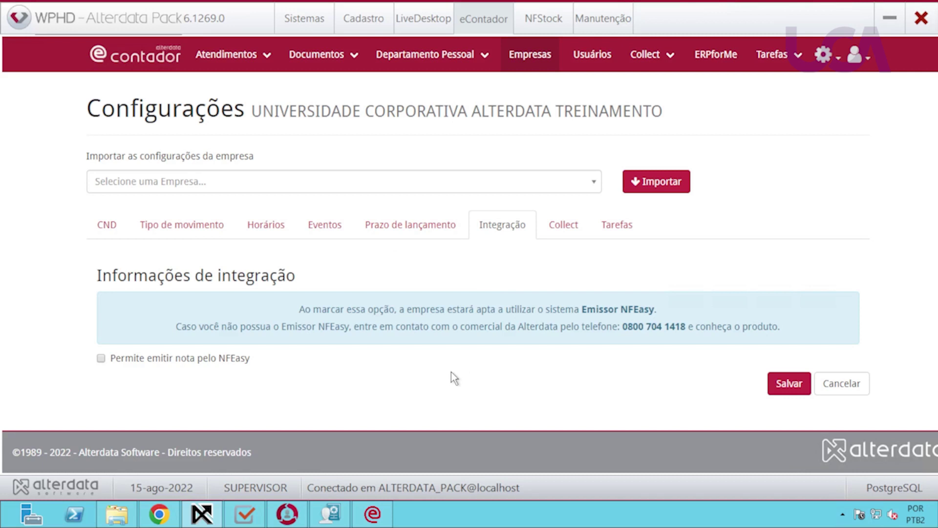
left_click(563, 228)
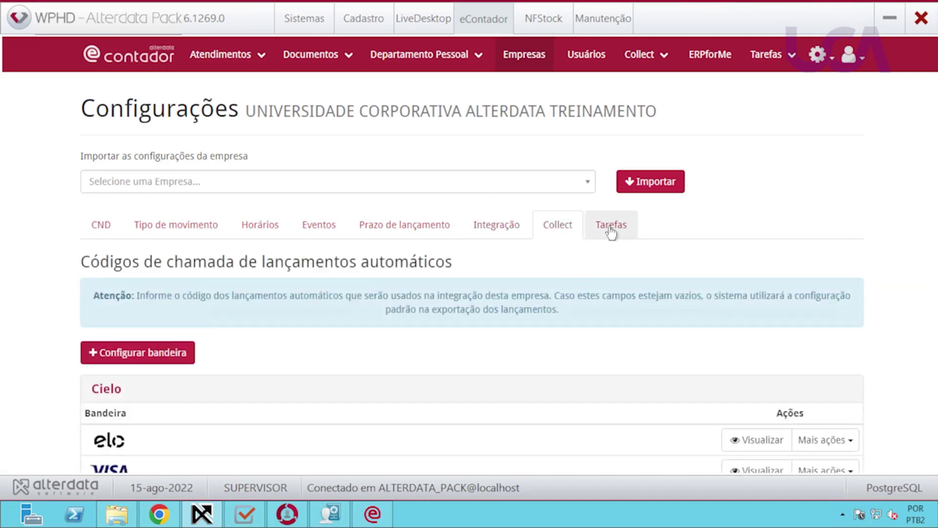
Check the Tarefas responsibles without choosing anyone, then go to Tarefas > Cadastro de Tarefas.
left_click(610, 230)
left_click(570, 235)
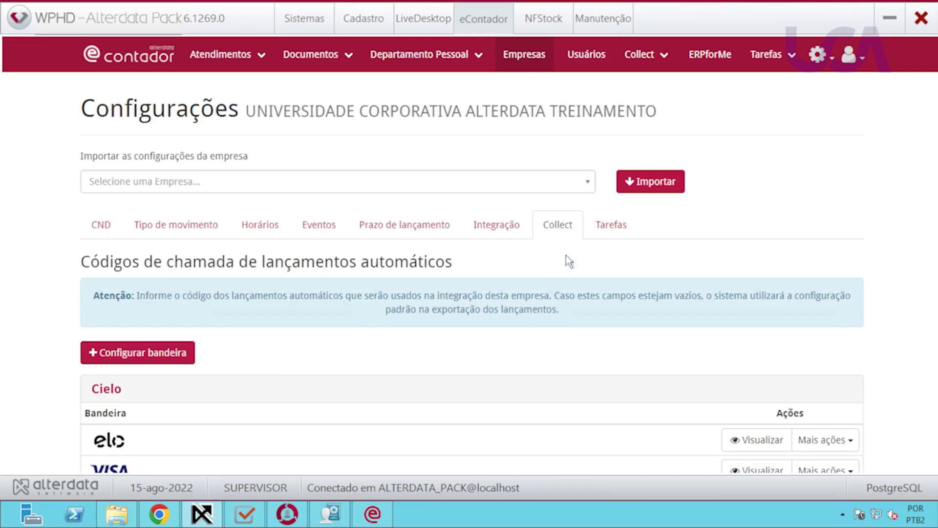
left_click(600, 233)
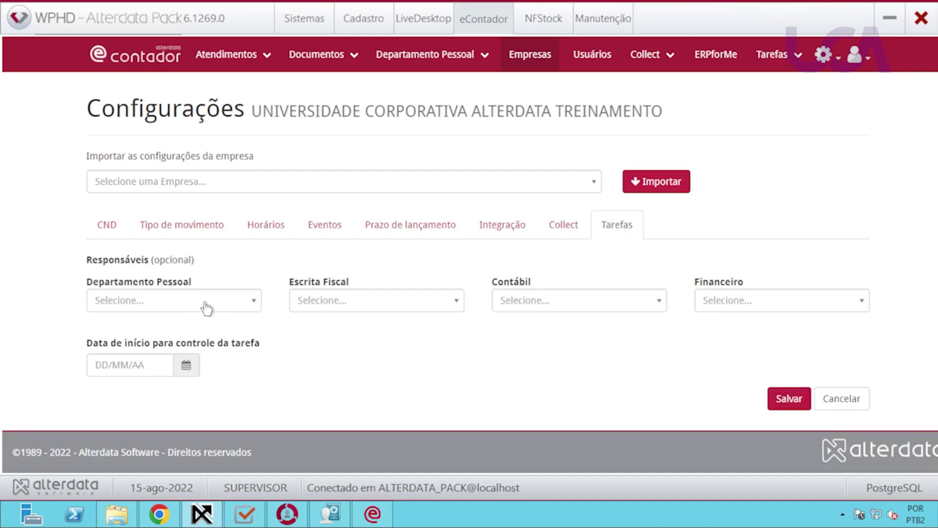
left_click(228, 307)
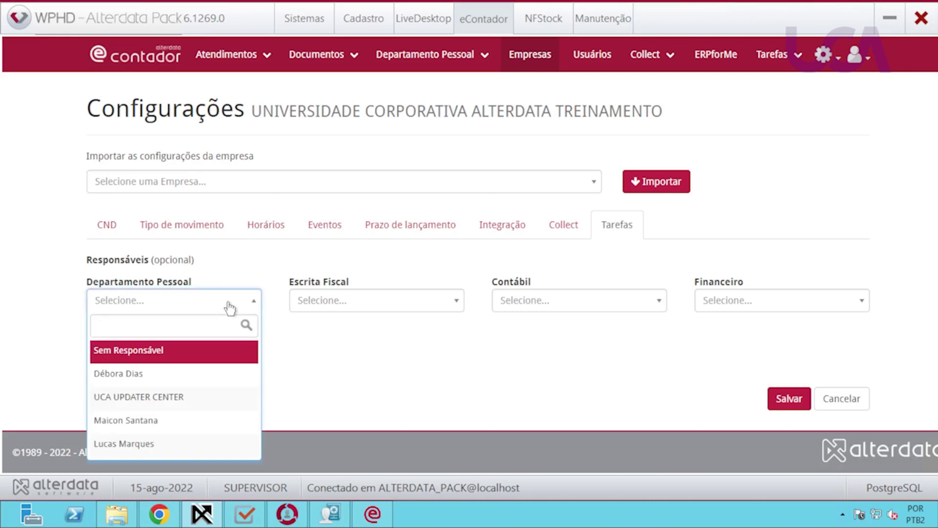
left_click(230, 306)
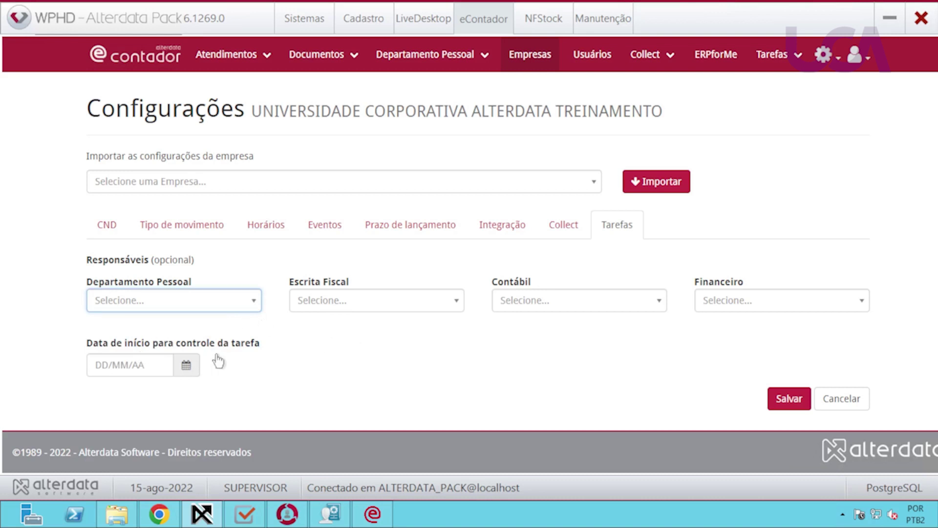
left_click(796, 59)
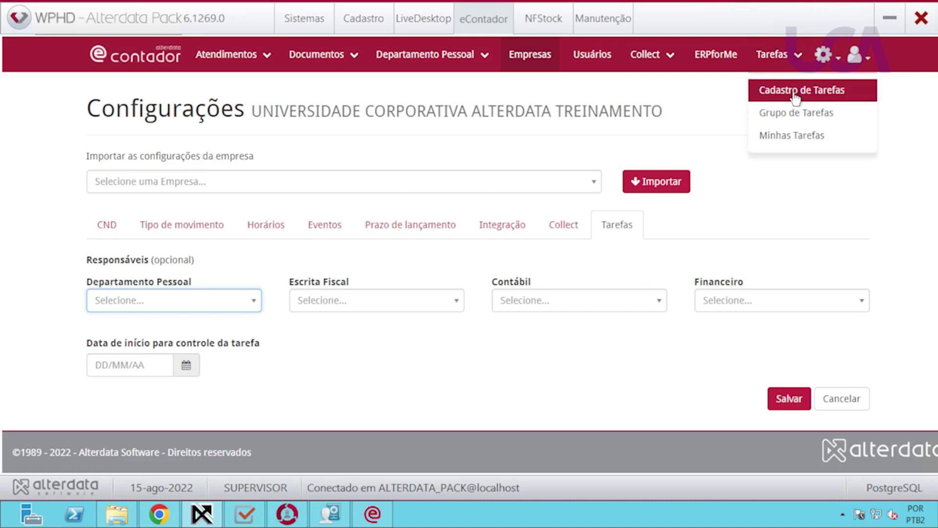
left_click(718, 154)
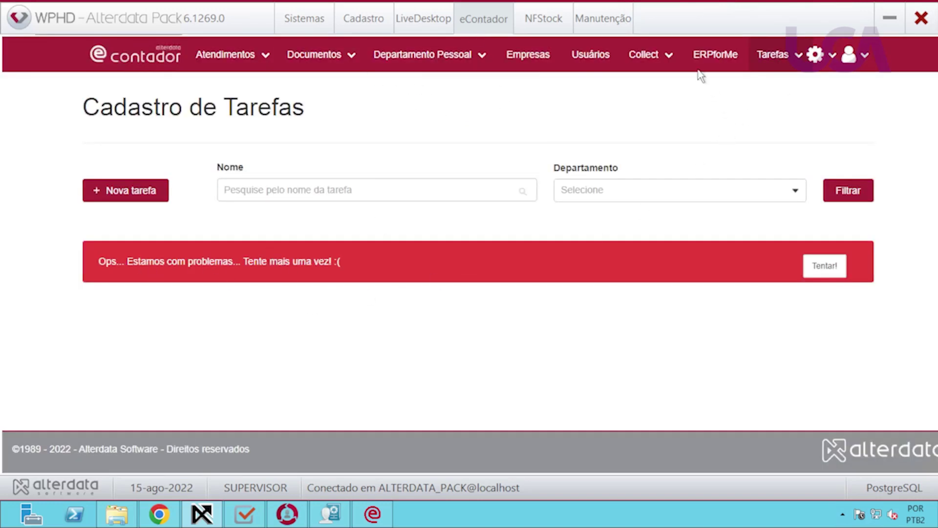
Open Usuários, revisit the company's Tarefas settings, then return to the Usuários list.
mouse_move(766, 63)
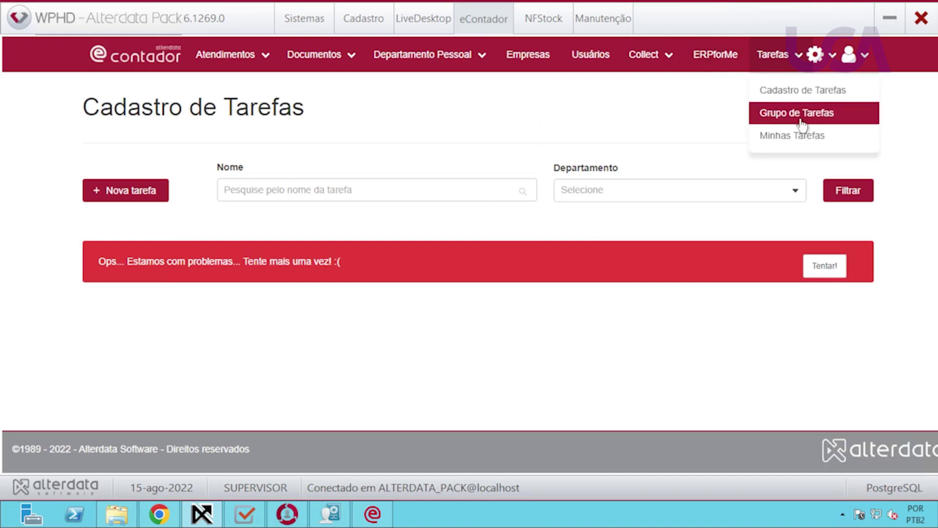
left_click(604, 66)
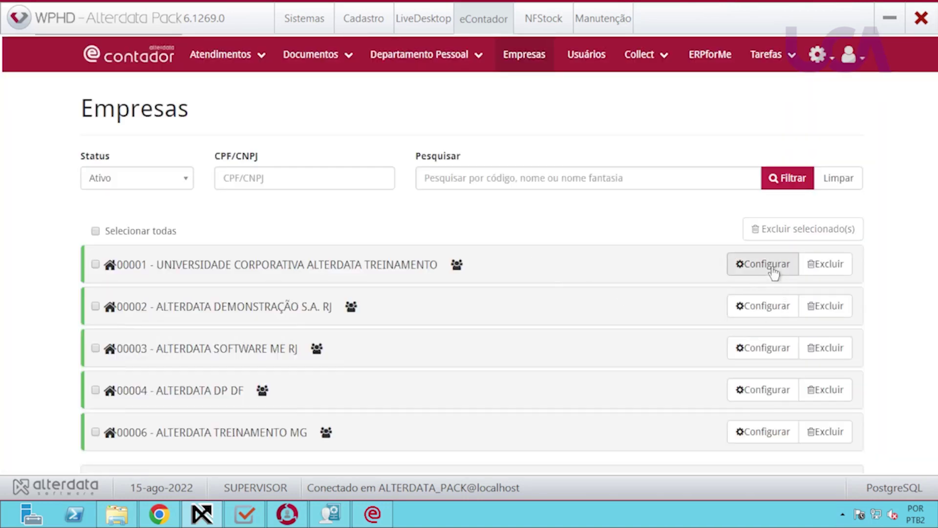
left_click(772, 267)
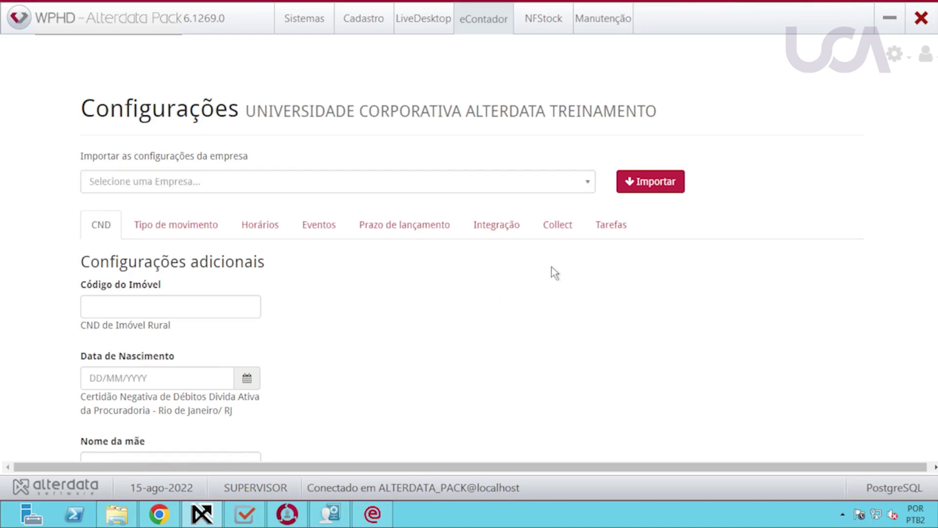
left_click(611, 227)
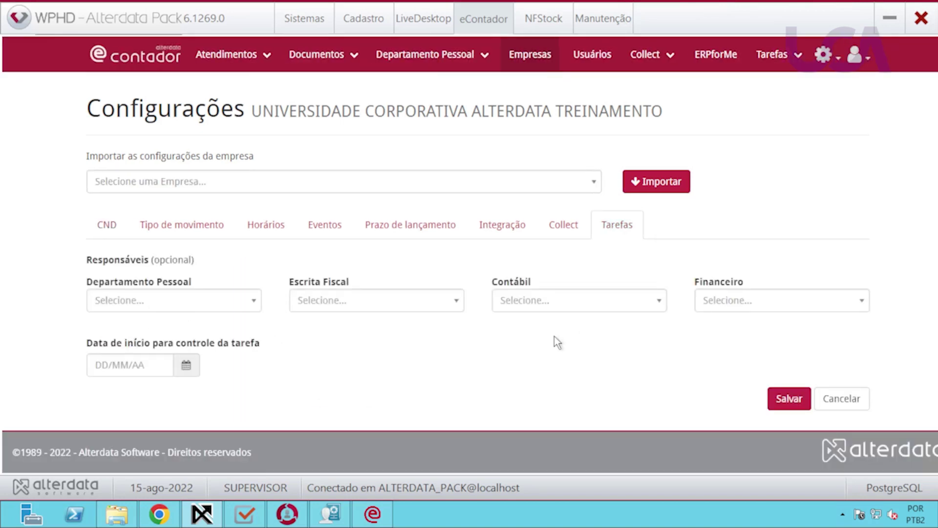
left_click(795, 54)
left_click(604, 62)
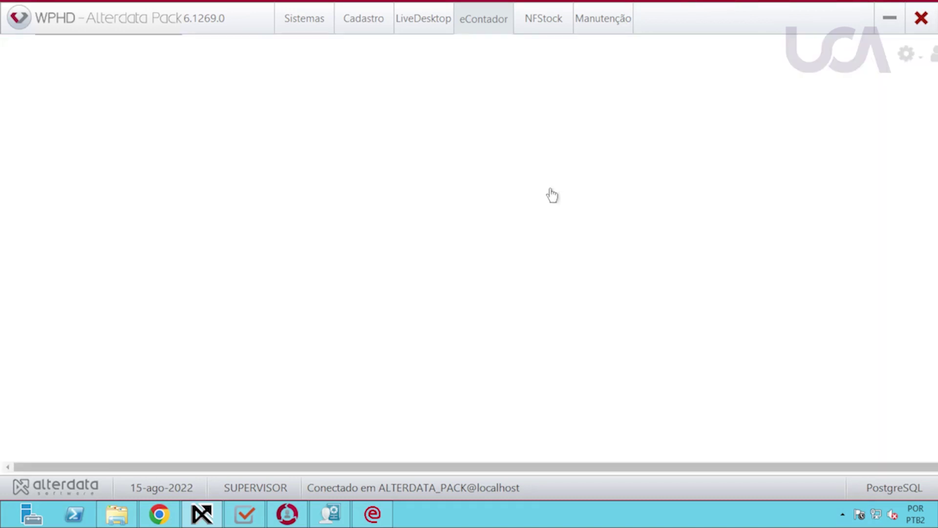
scroll(476, 233, "down", 1)
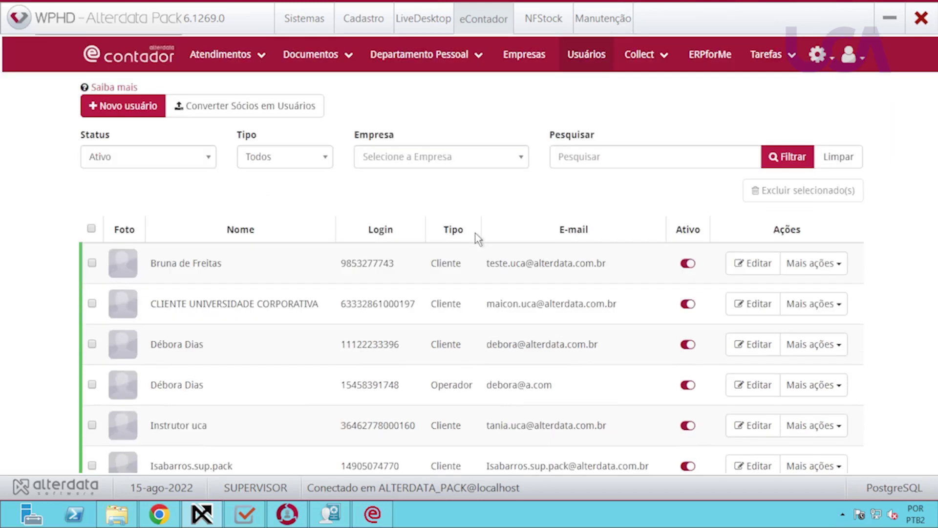
scroll(476, 233, "up", 1)
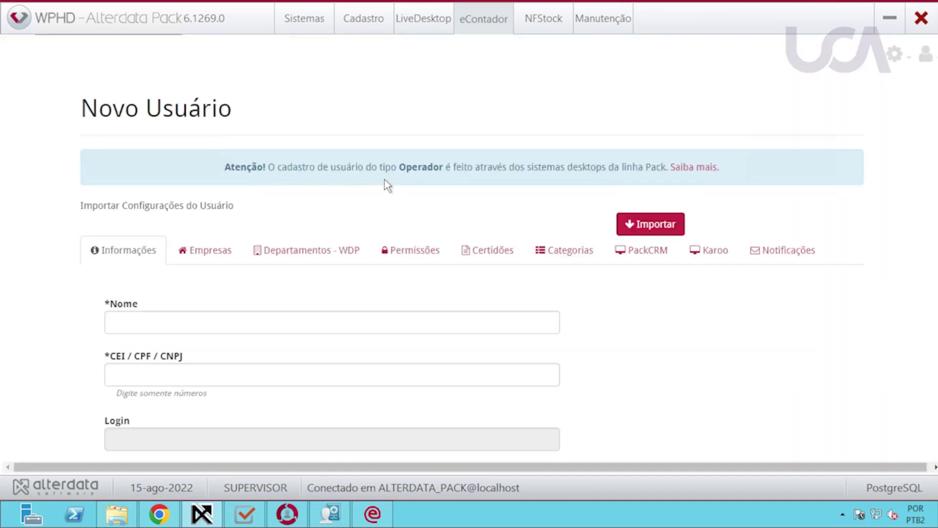
scroll(453, 332, "down", 2)
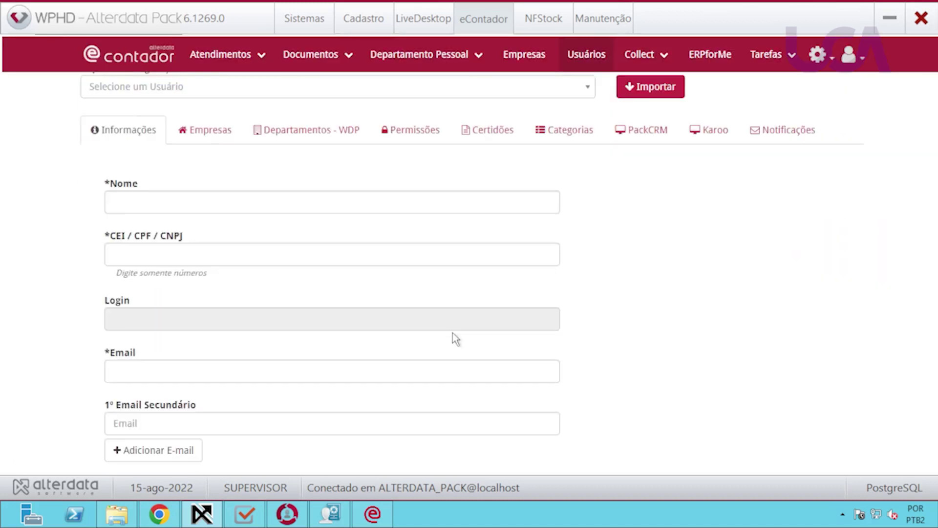
scroll(449, 335, "down", 1)
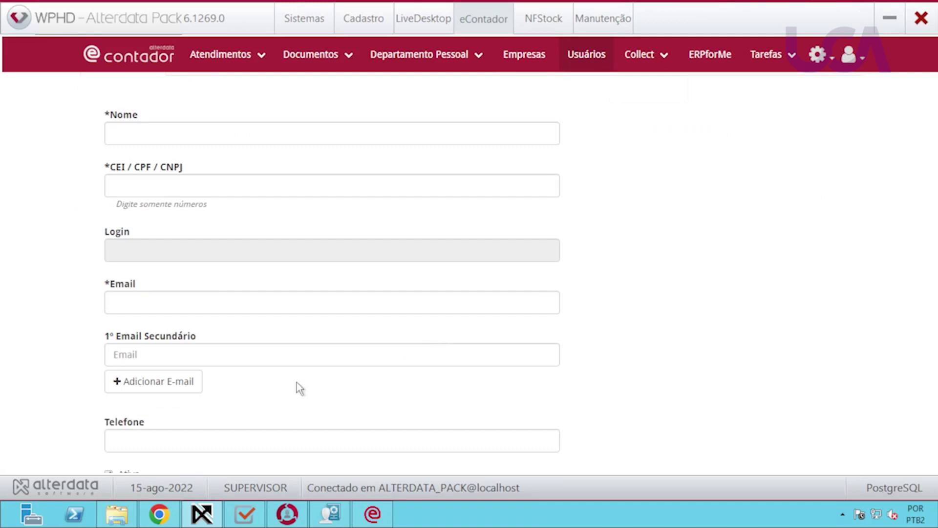
scroll(291, 391, "down", 2)
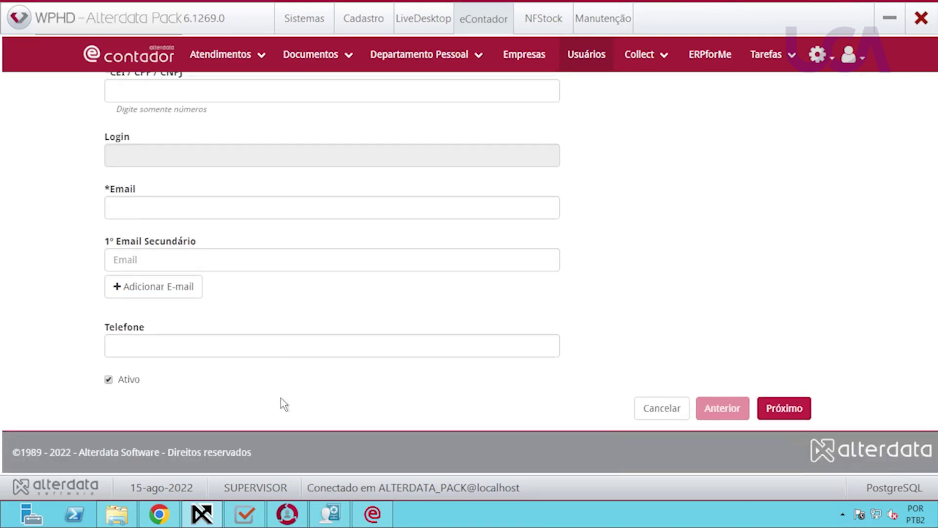
scroll(283, 403, "up", 6)
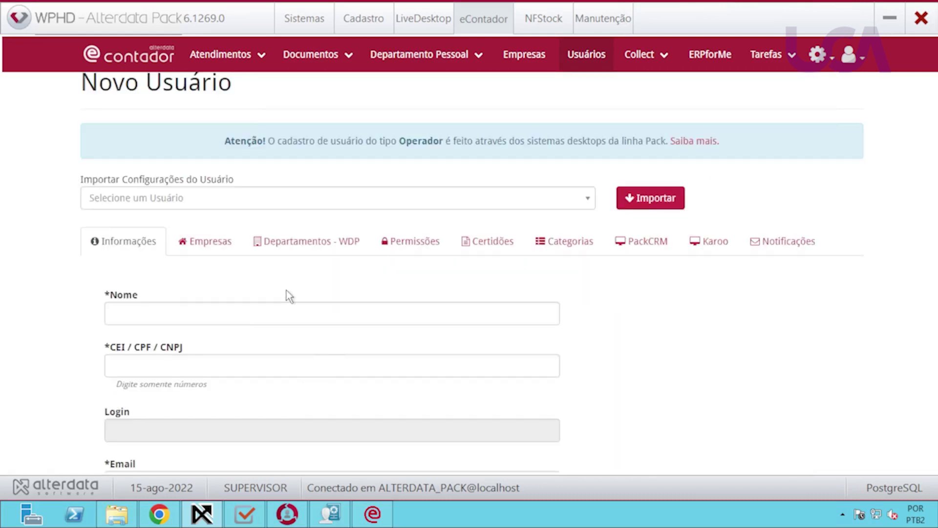
left_click(209, 244)
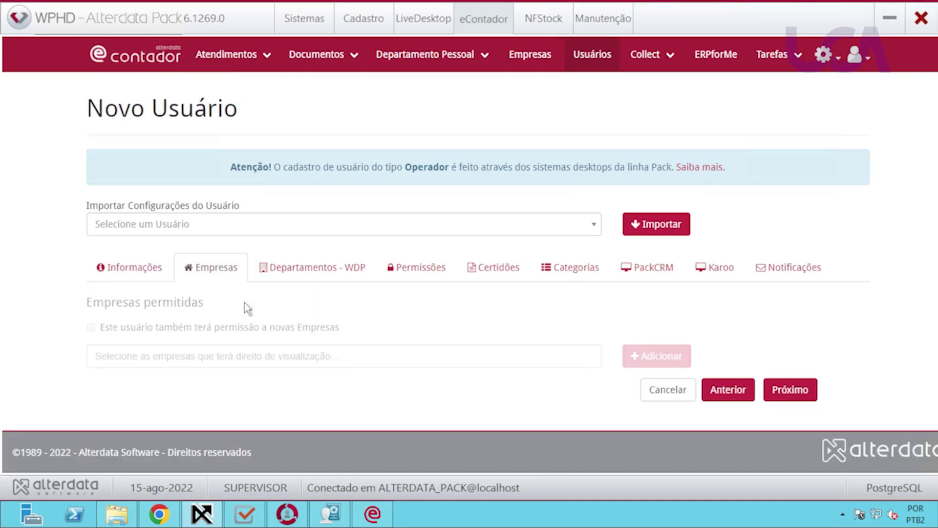
left_click(188, 361)
left_click(151, 419)
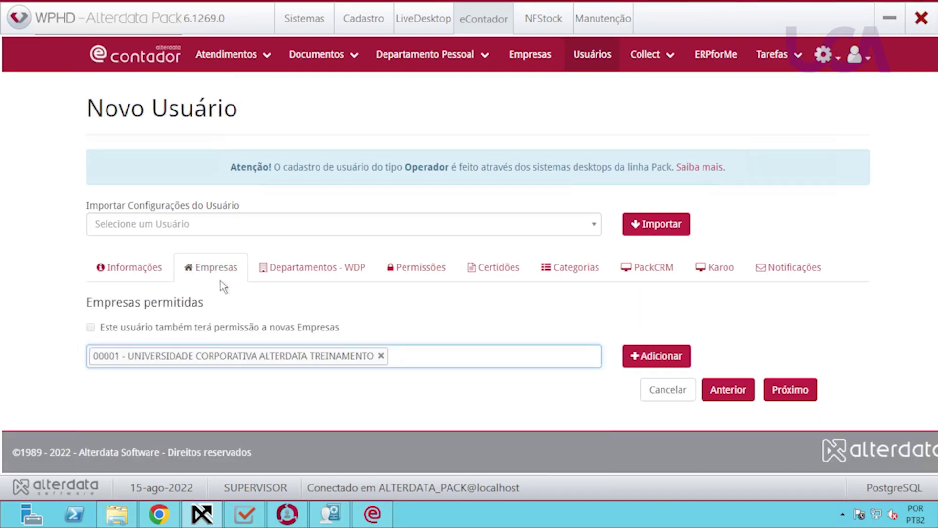
left_click(289, 273)
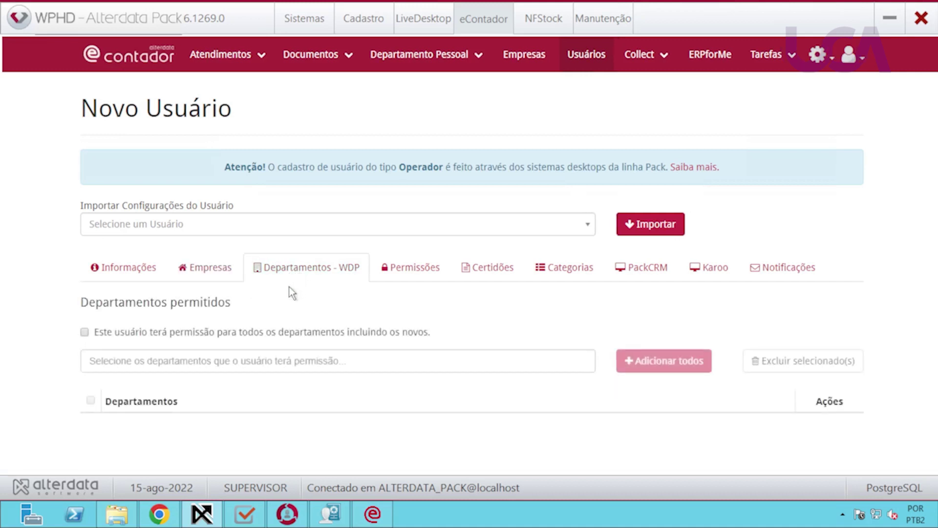
left_click(158, 360)
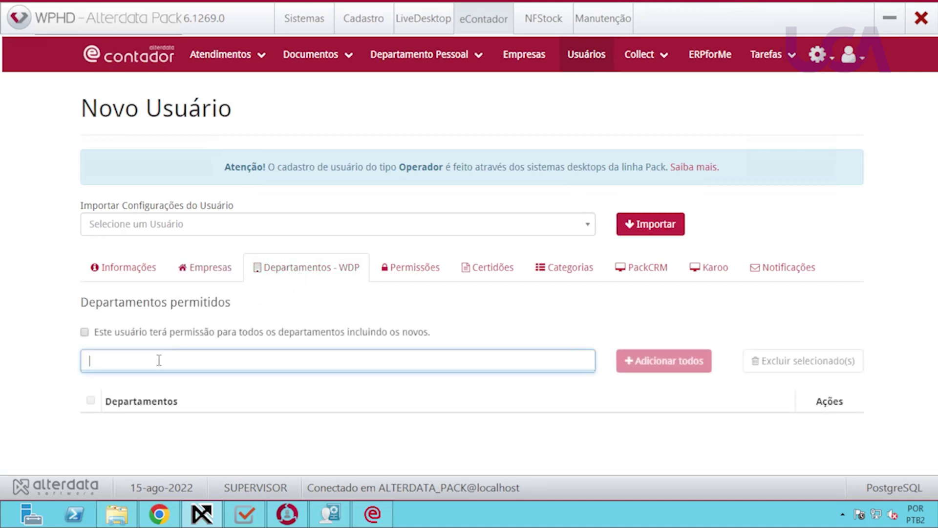
left_click(466, 324)
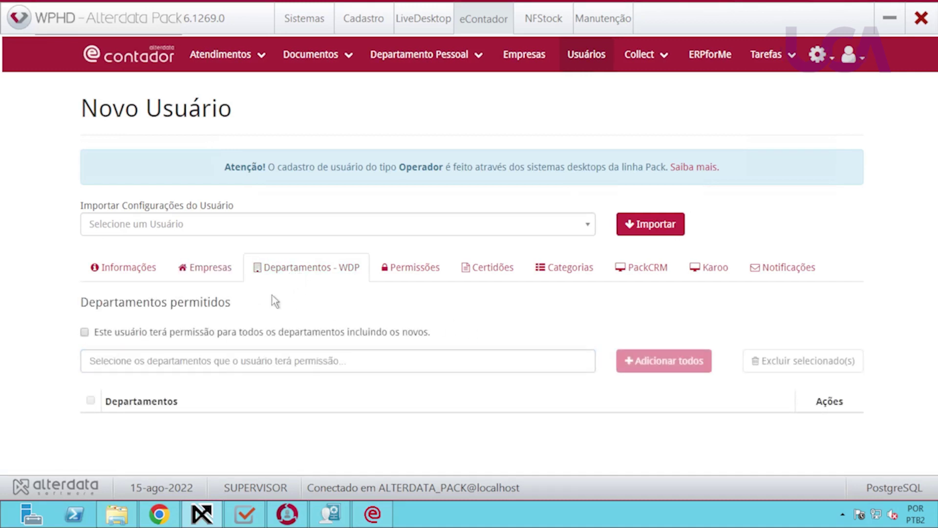
left_click(201, 275)
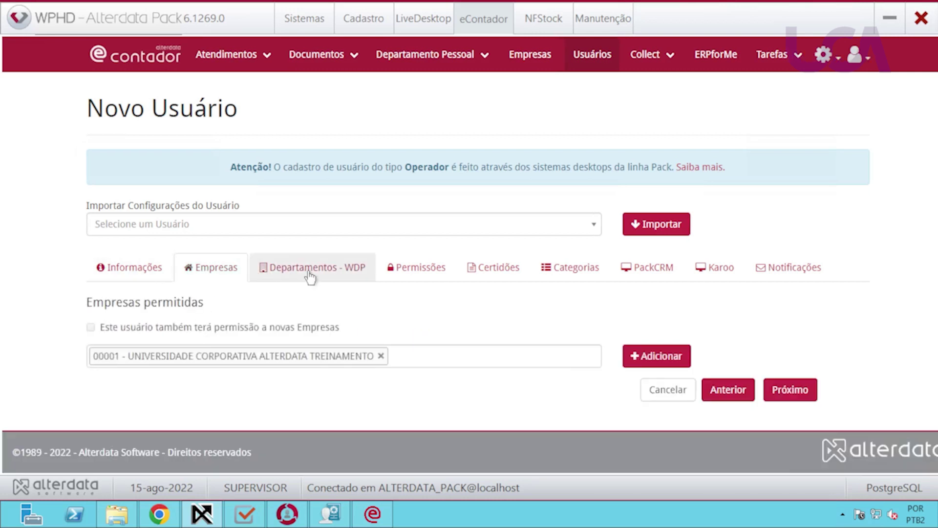
left_click(393, 272)
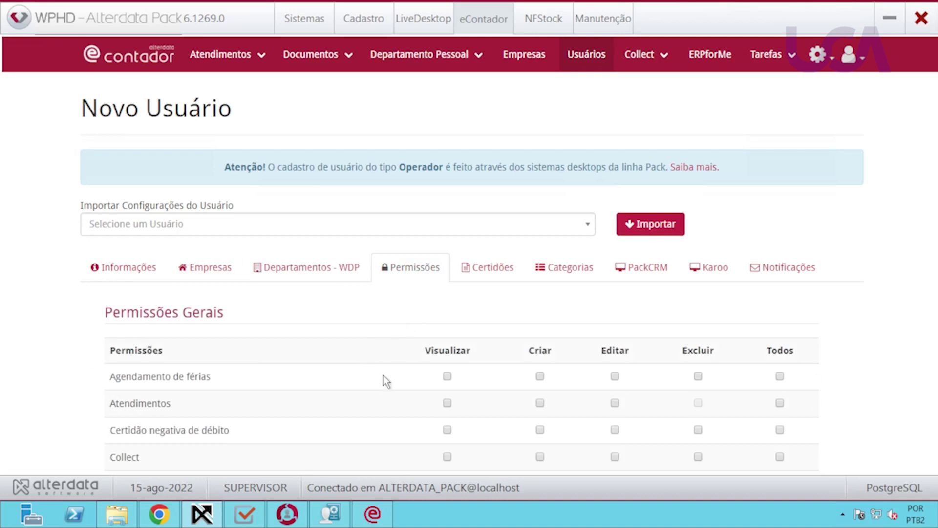
scroll(374, 376, "down", 3)
scroll(515, 390, "down", 2)
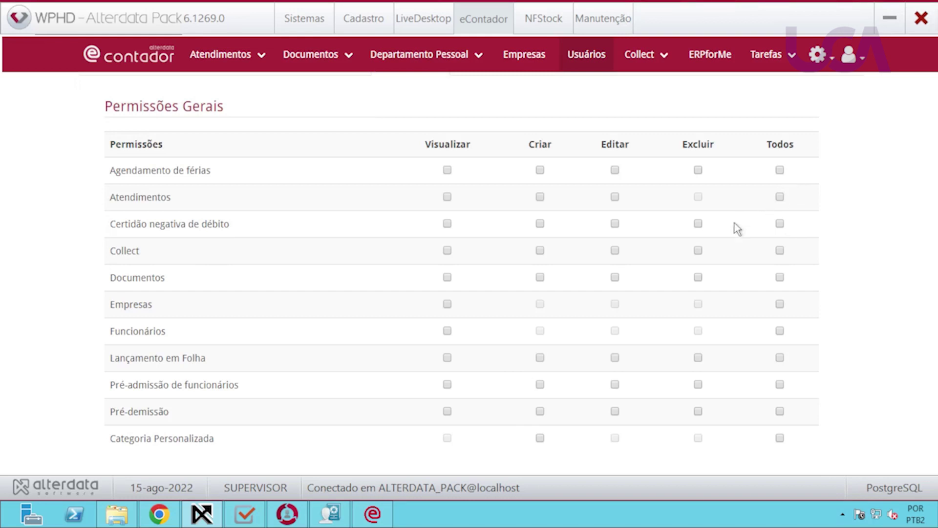
left_click(780, 169)
left_click(780, 197)
left_click(779, 171)
left_click(447, 170)
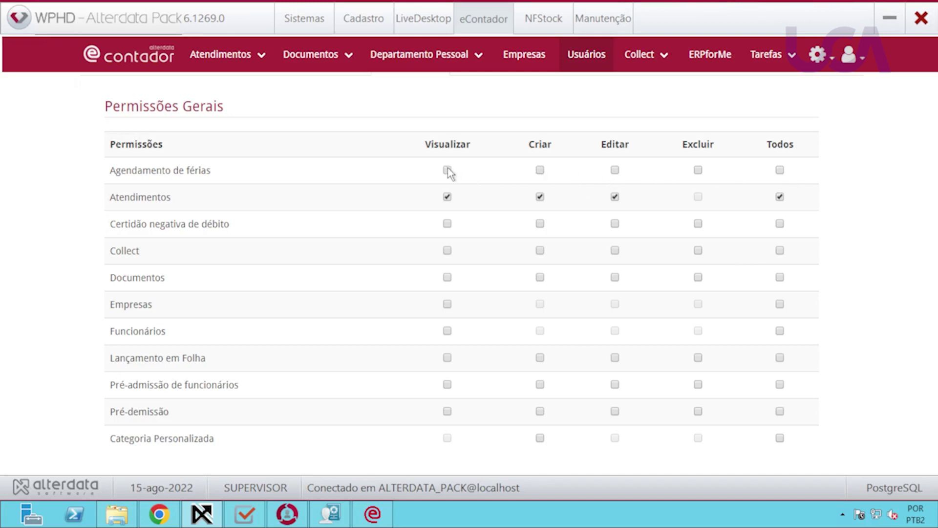
left_click(540, 170)
left_click(615, 170)
scroll(687, 361, "down", 3)
scroll(683, 360, "up", 4)
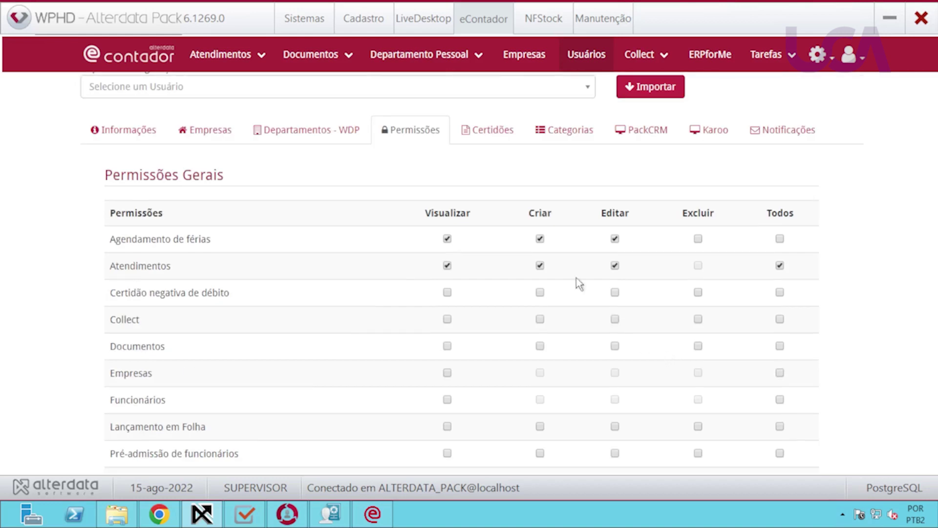
left_click(488, 129)
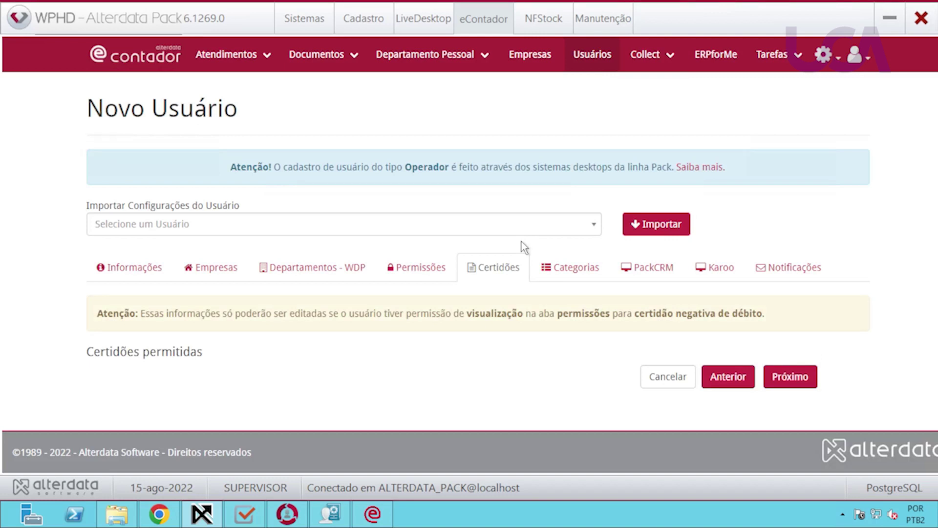
left_click(667, 379)
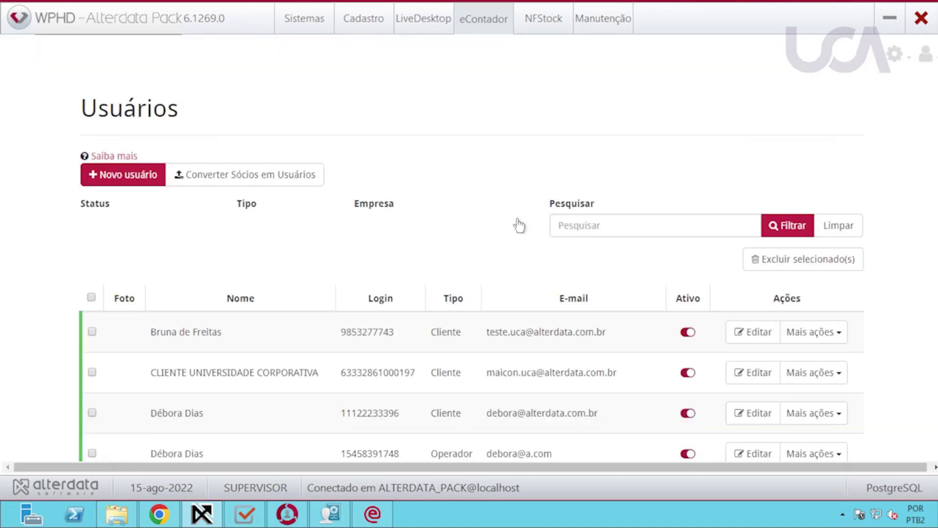
scroll(465, 380, "down", 4)
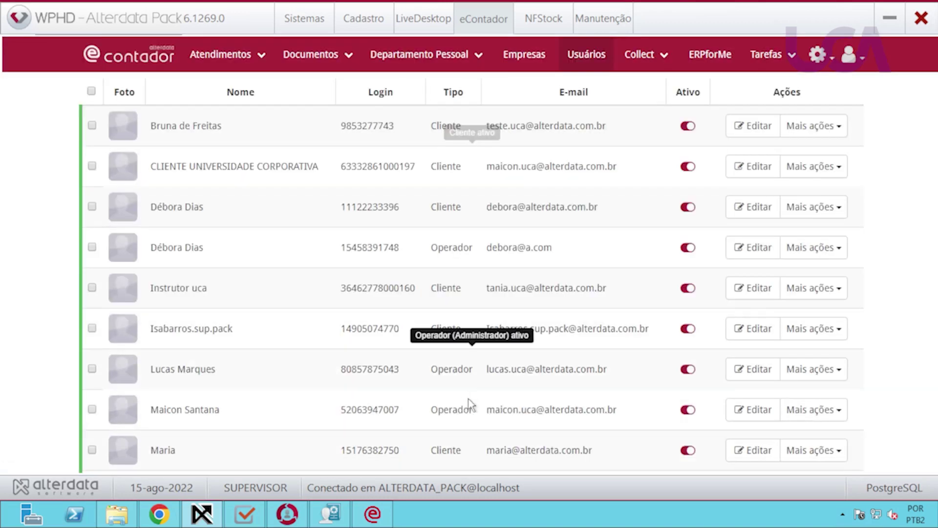
Open an existing operator user and review its companies, departments, permissions, Certidões and Categorias tabs.
left_click(752, 410)
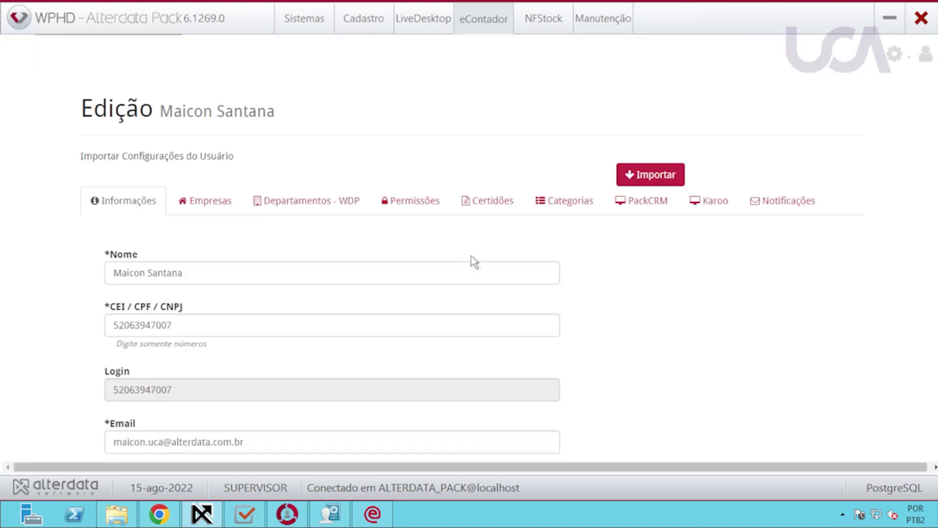
left_click(208, 205)
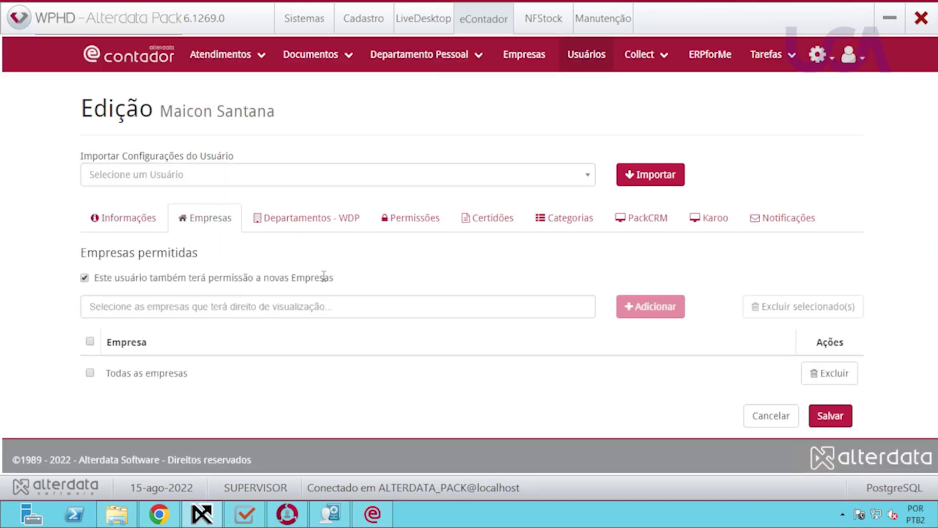
left_click(335, 234)
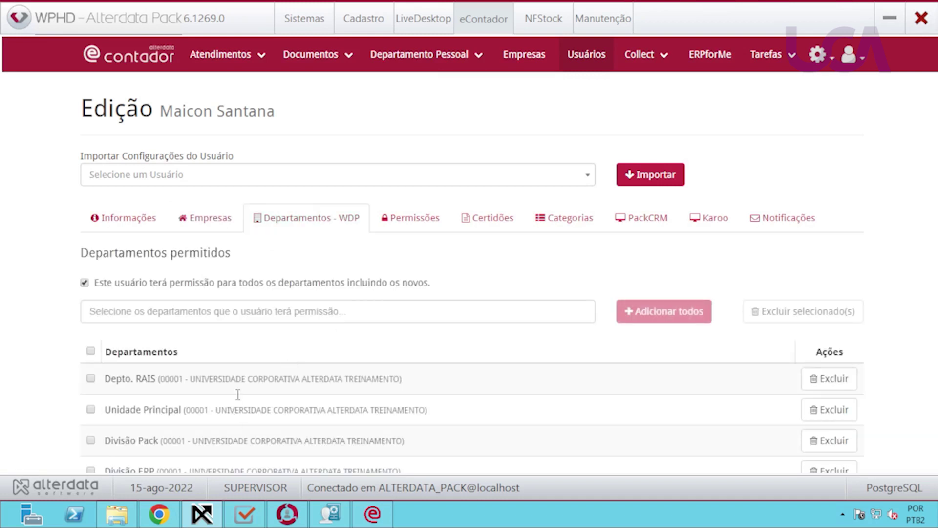
left_click(413, 218)
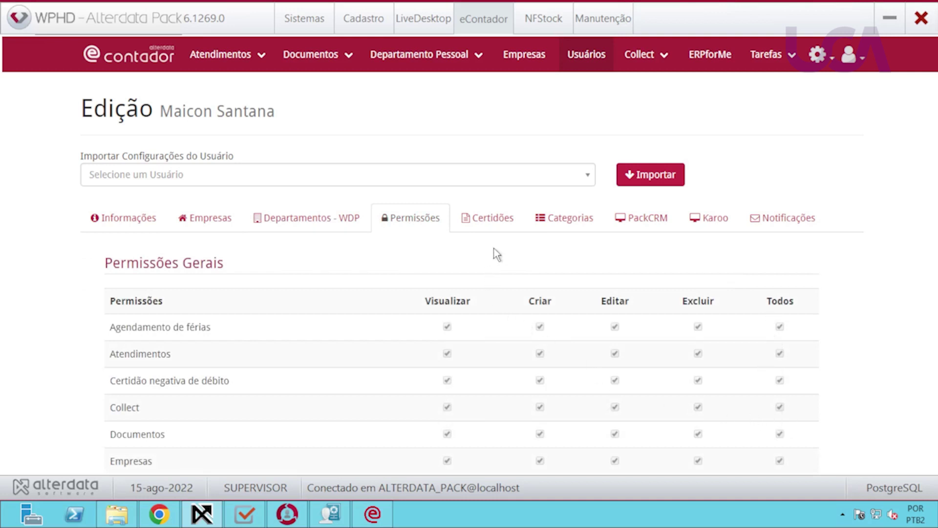
left_click(497, 224)
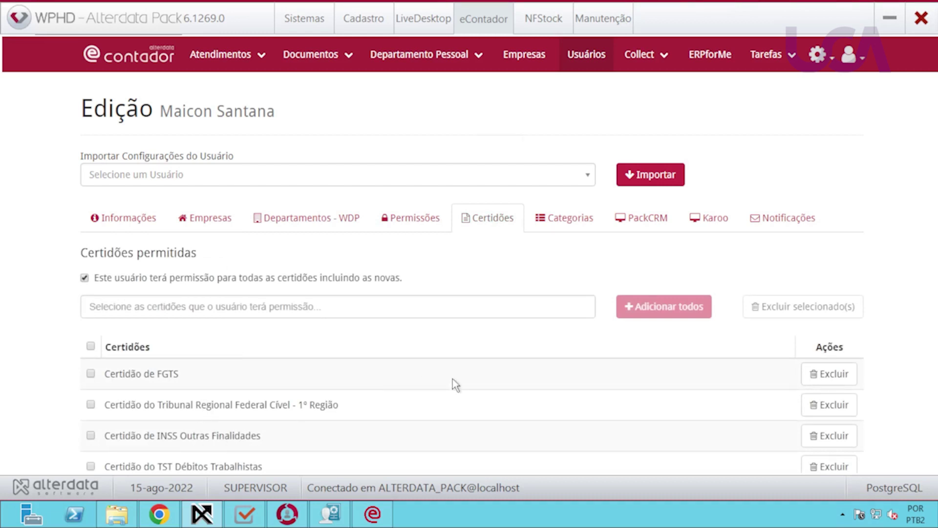
scroll(452, 382, "down", 5)
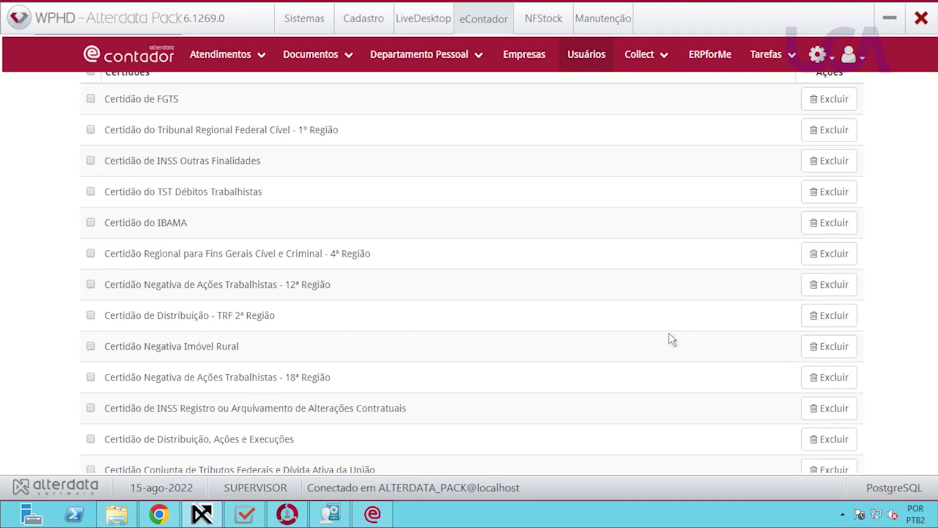
scroll(670, 340, "up", 5)
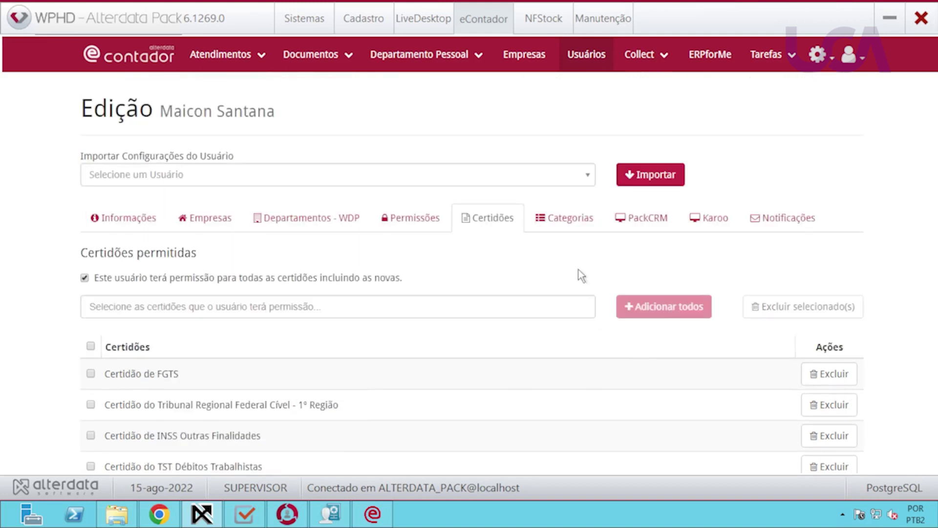
left_click(573, 224)
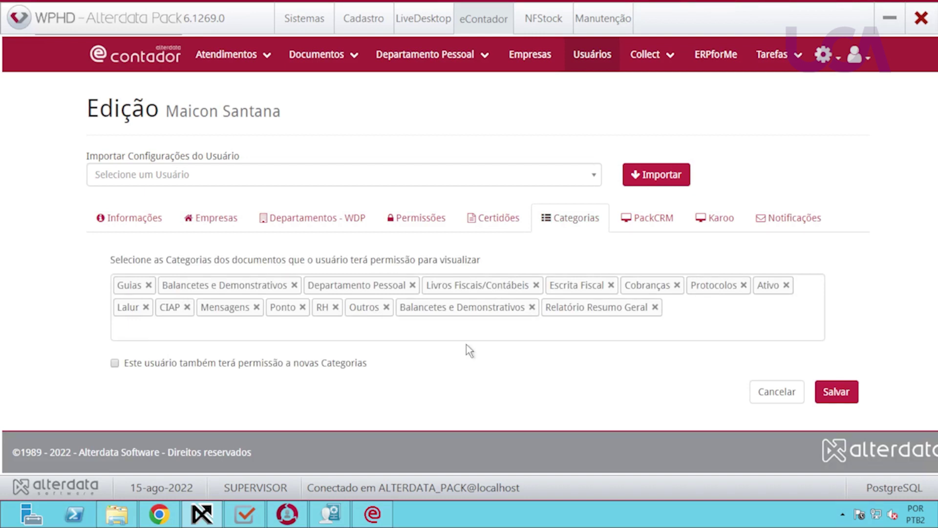
Check the user's PackCRM and Karoo tabs, then scroll through the Notificações checkboxes.
left_click(661, 224)
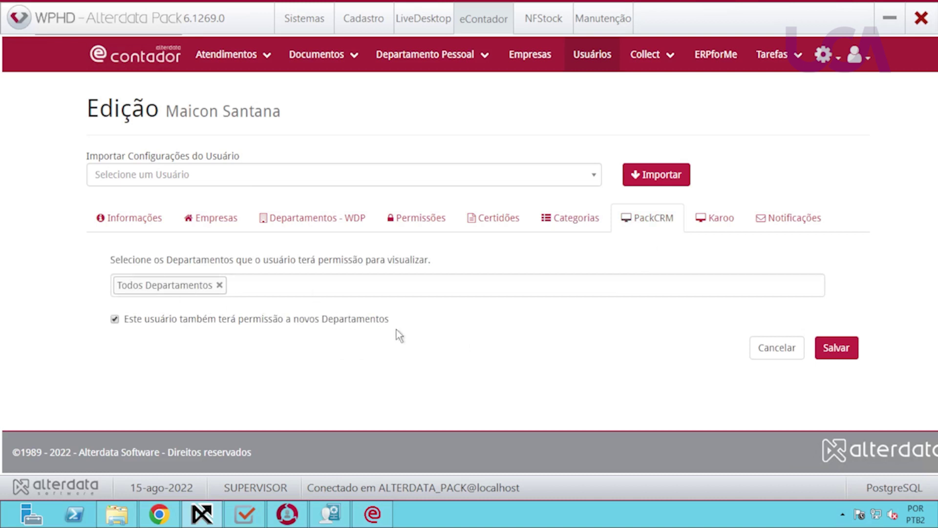
left_click(720, 228)
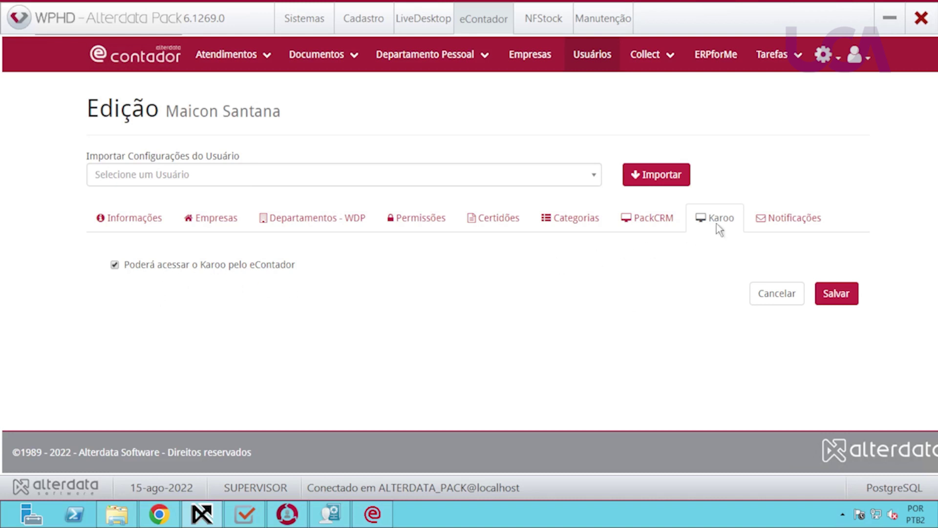
left_click(796, 225)
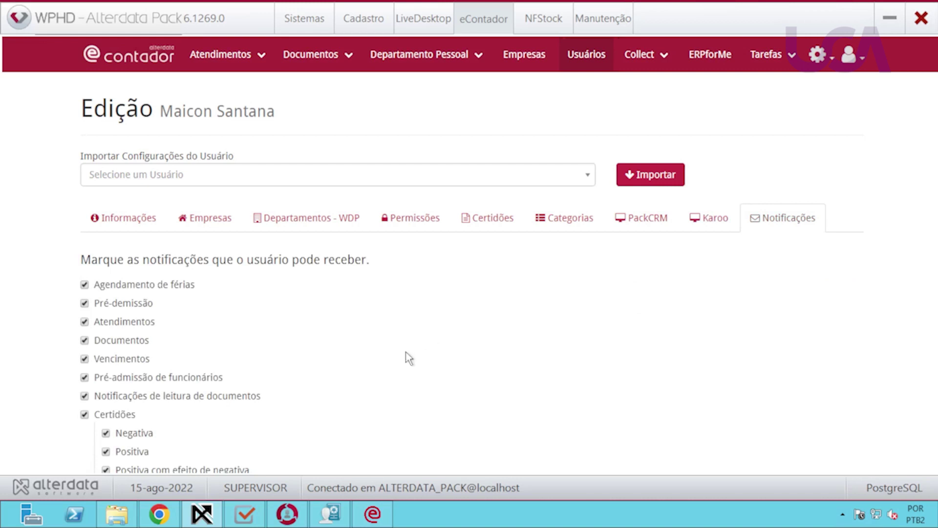
scroll(405, 353, "down", 3)
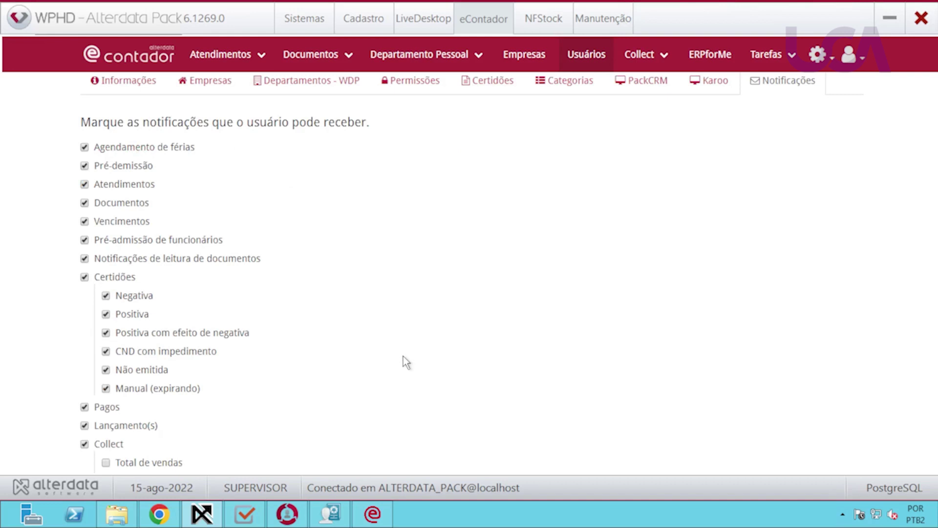
scroll(402, 357, "up", 2)
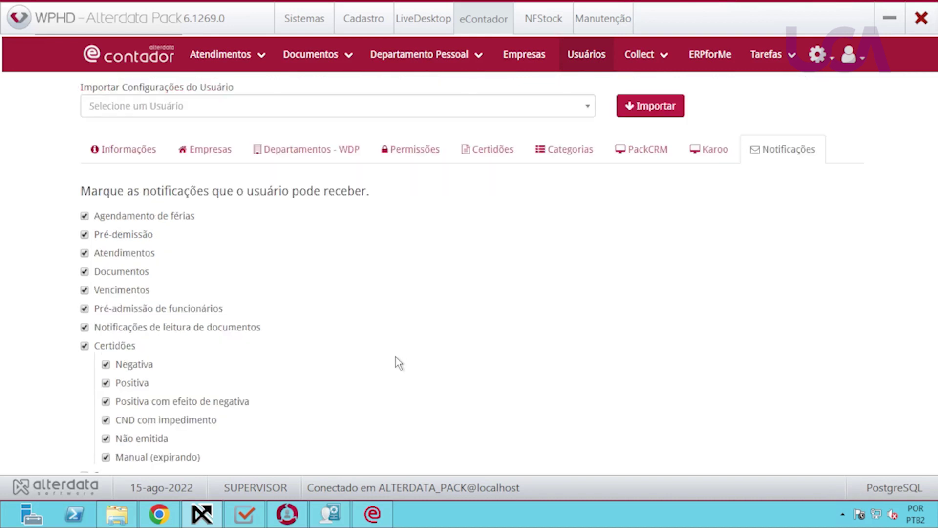
scroll(174, 241, "down", 4)
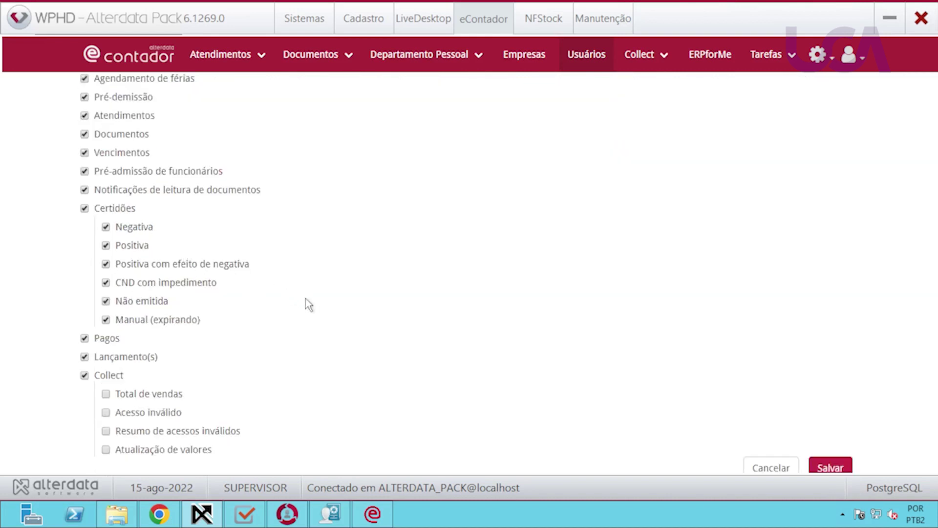
scroll(300, 317, "down", 2)
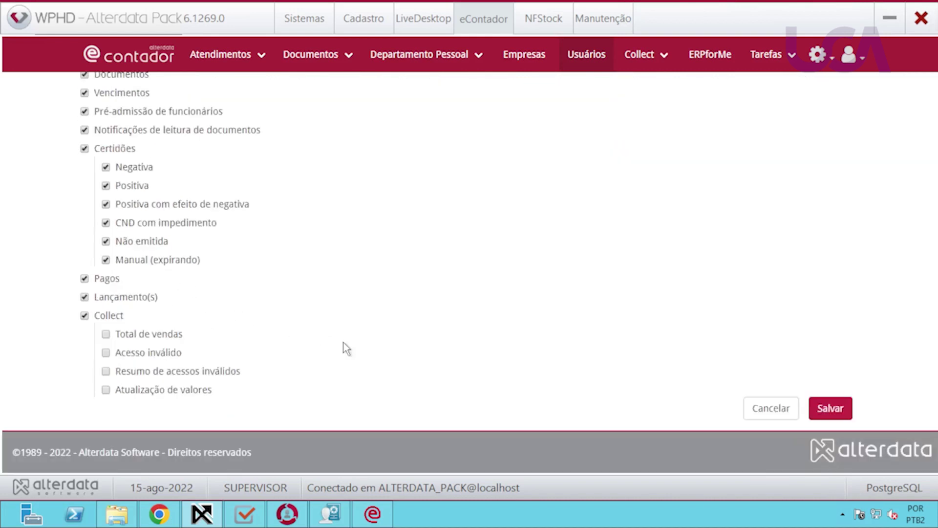
scroll(344, 343, "up", 8)
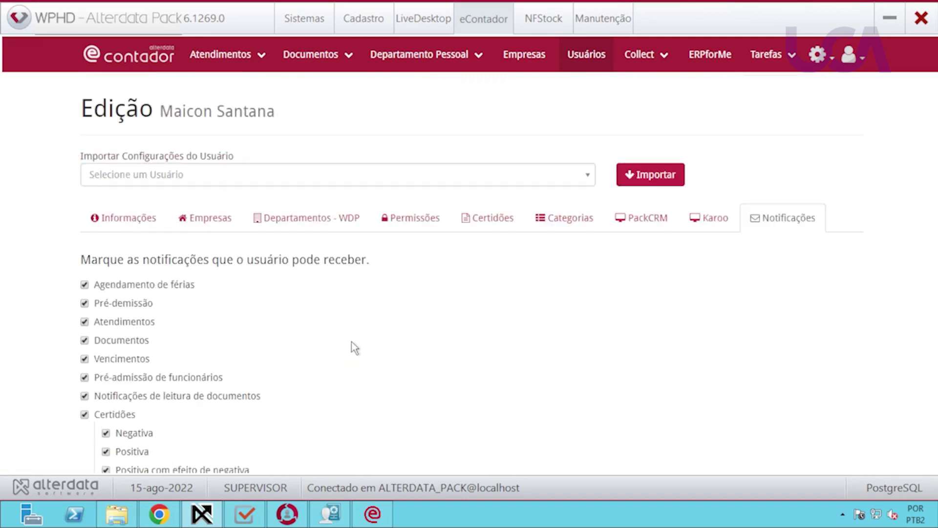
Open the Importar Configurações do Usuário dropdown and close it without importing anything.
left_click(169, 178)
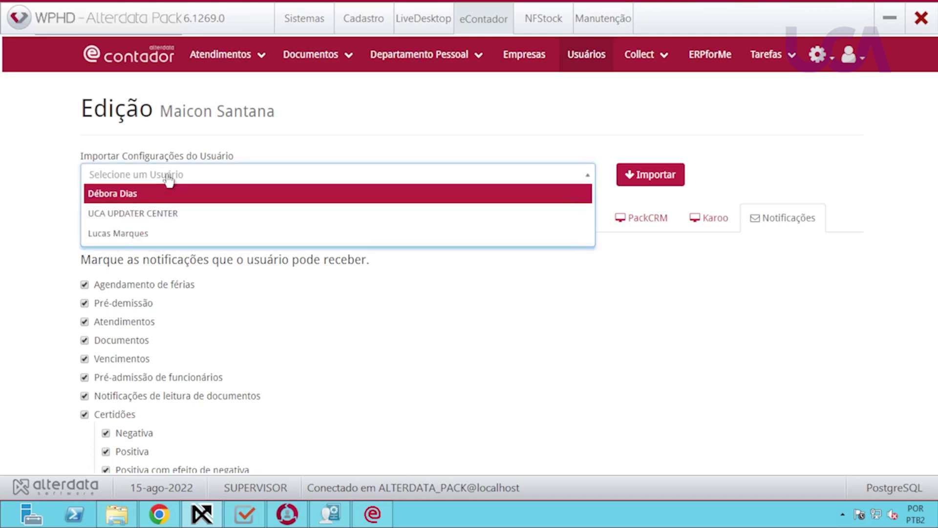
left_click(171, 175)
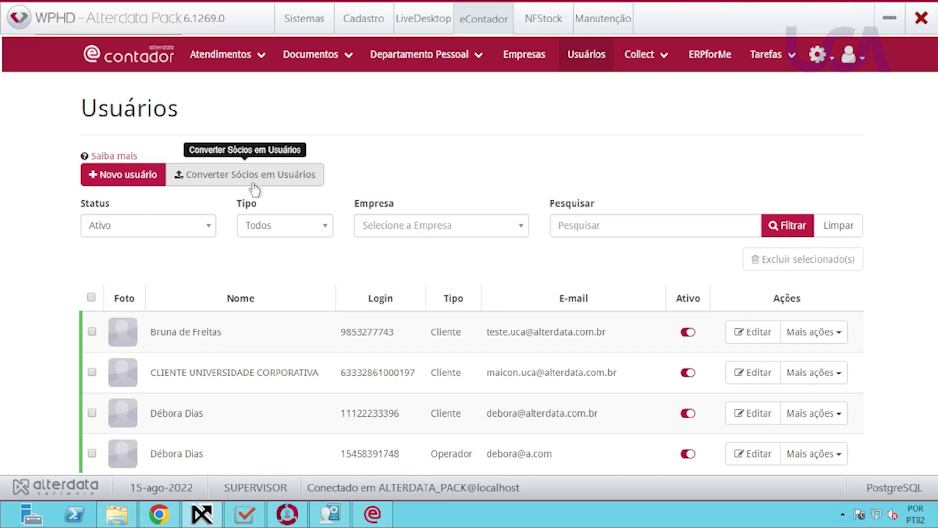
View an operator's Mais ações menu, then the Status filter options on the Usuários list.
scroll(271, 209, "down", 2)
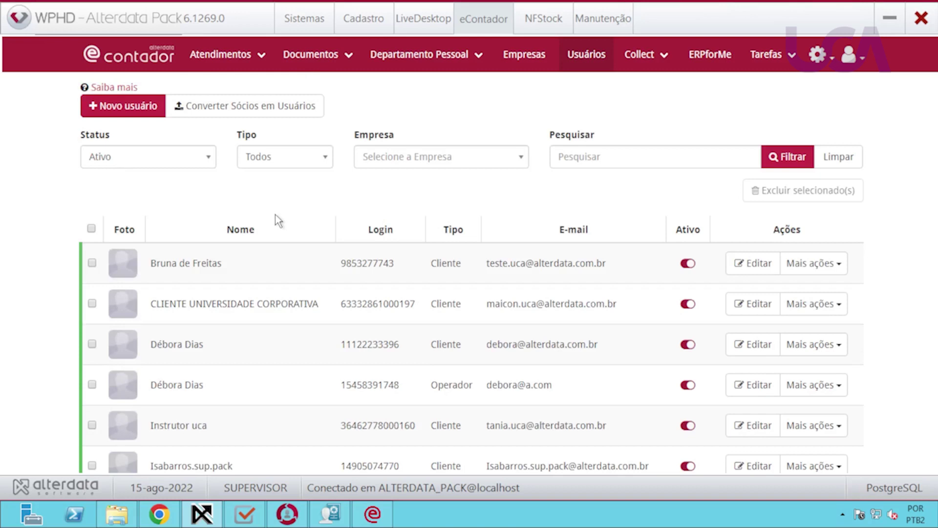
scroll(286, 230, "down", 2)
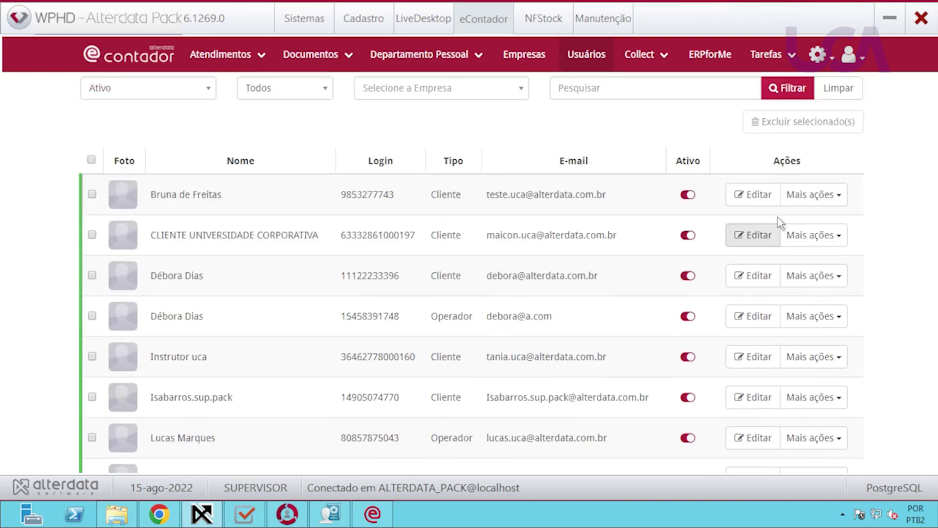
scroll(816, 366, "down", 4)
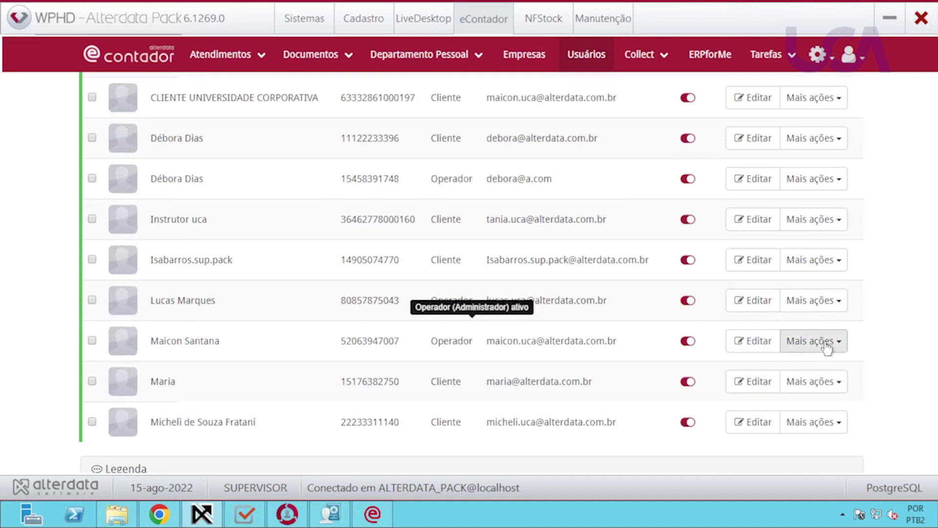
left_click(826, 347)
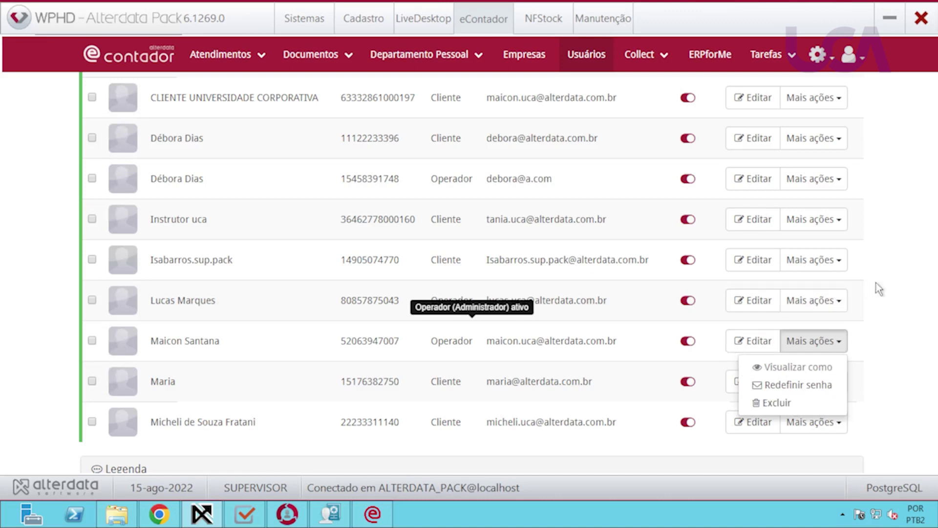
scroll(889, 282, "up", 6)
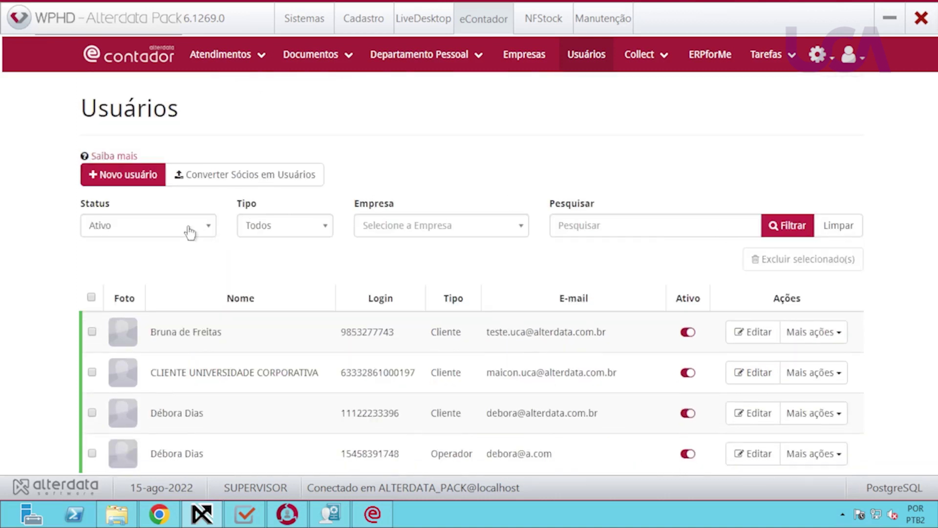
left_click(188, 230)
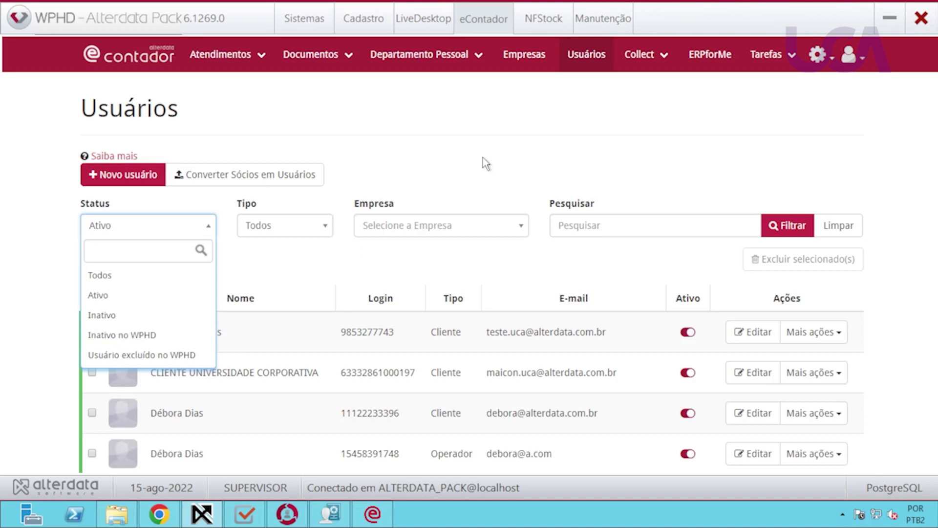
Choose Configurações from the gear menu to show the vacation scheduling settings.
left_click(819, 68)
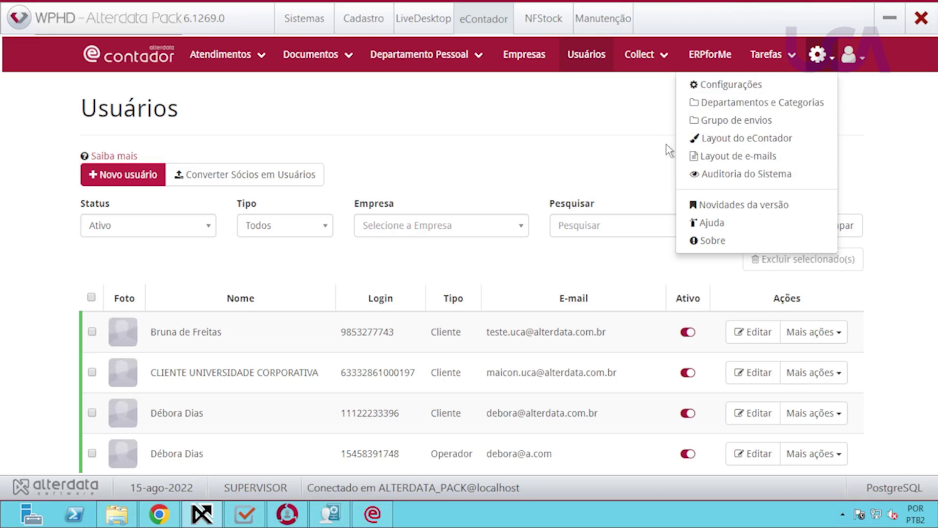
left_click(722, 86)
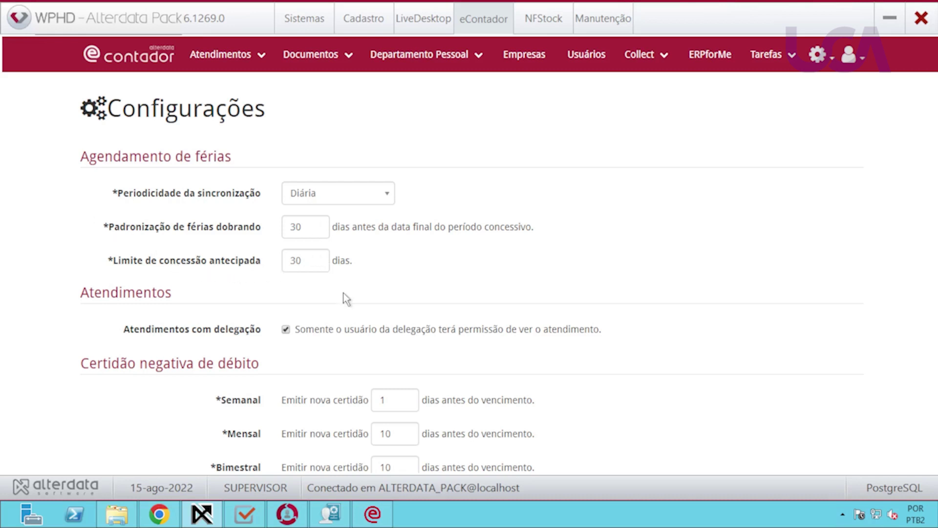
scroll(340, 313, "down", 1)
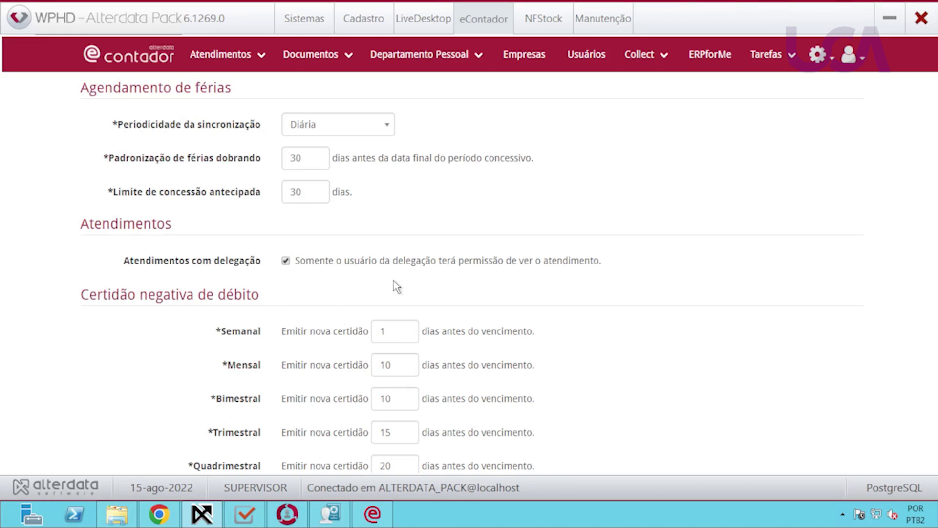
scroll(392, 287, "down", 5)
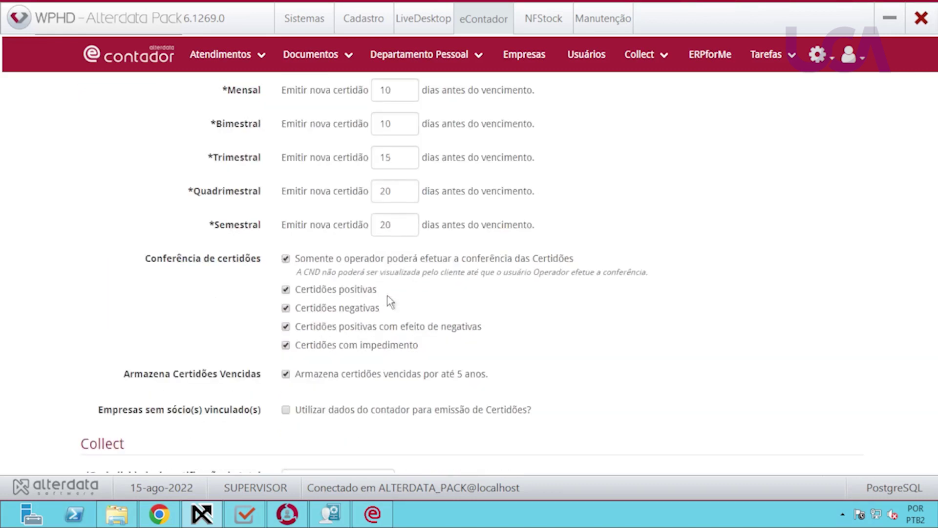
scroll(383, 296, "down", 5)
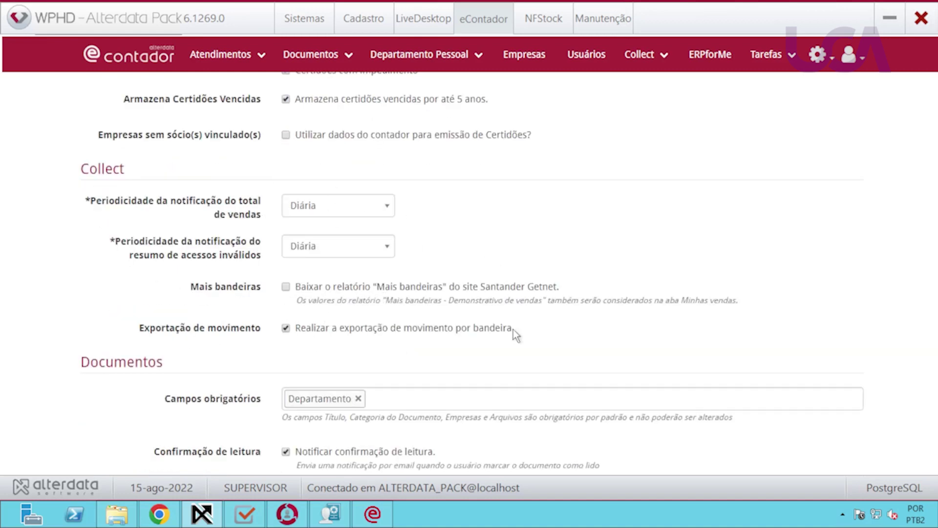
scroll(513, 330, "down", 1)
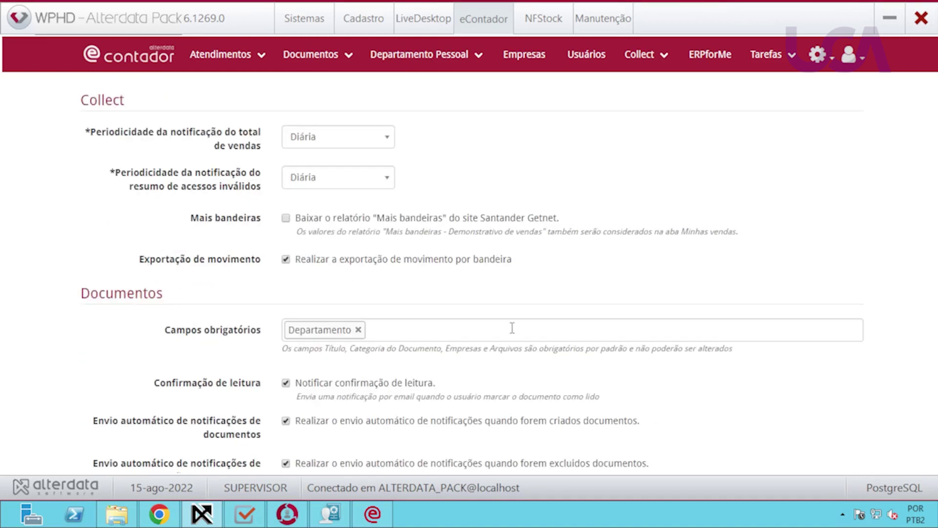
scroll(391, 364, "down", 2)
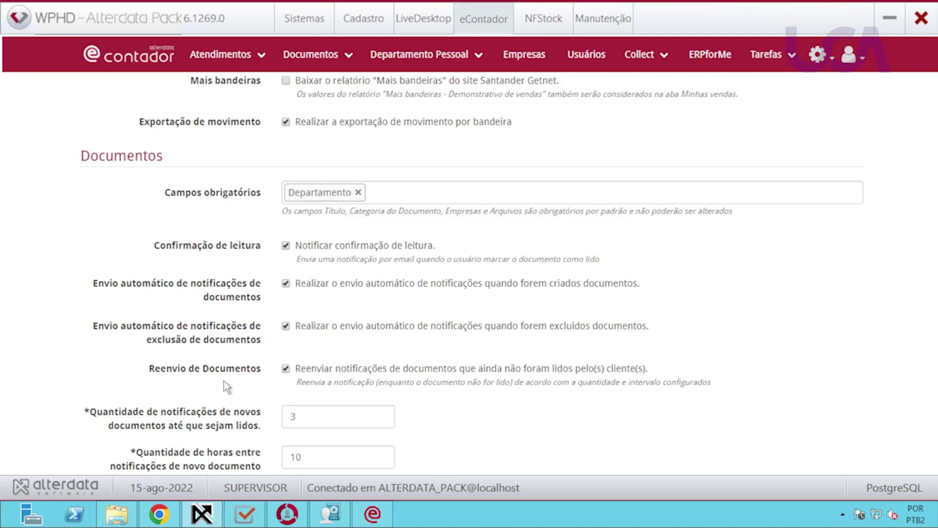
scroll(483, 381, "down", 4)
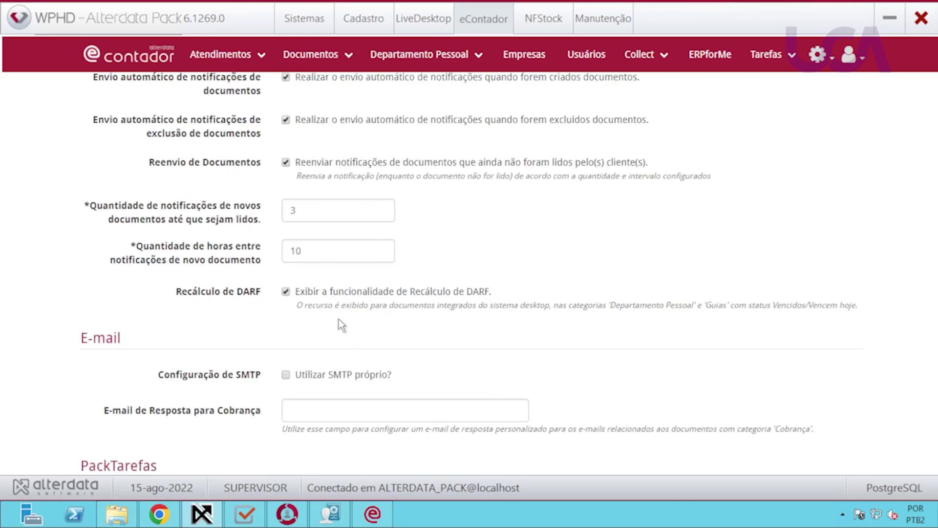
scroll(494, 346, "down", 3)
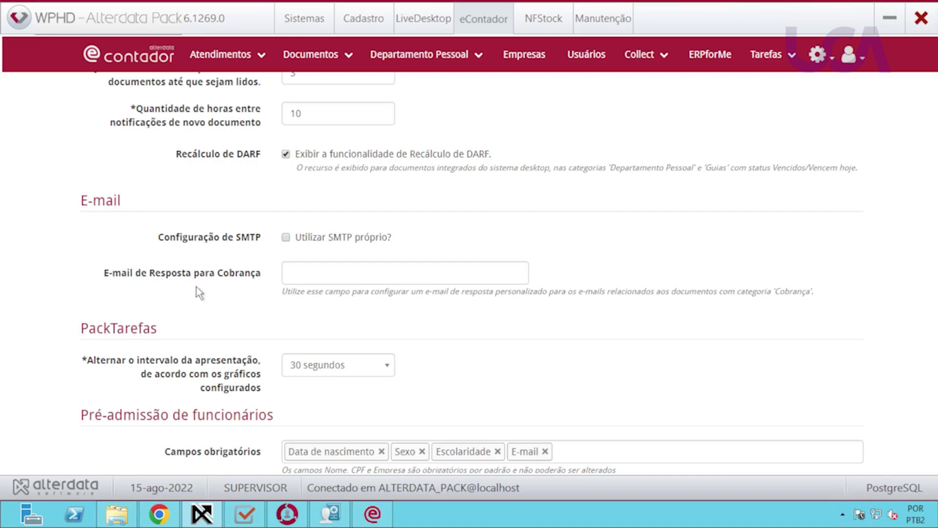
scroll(187, 301, "down", 3)
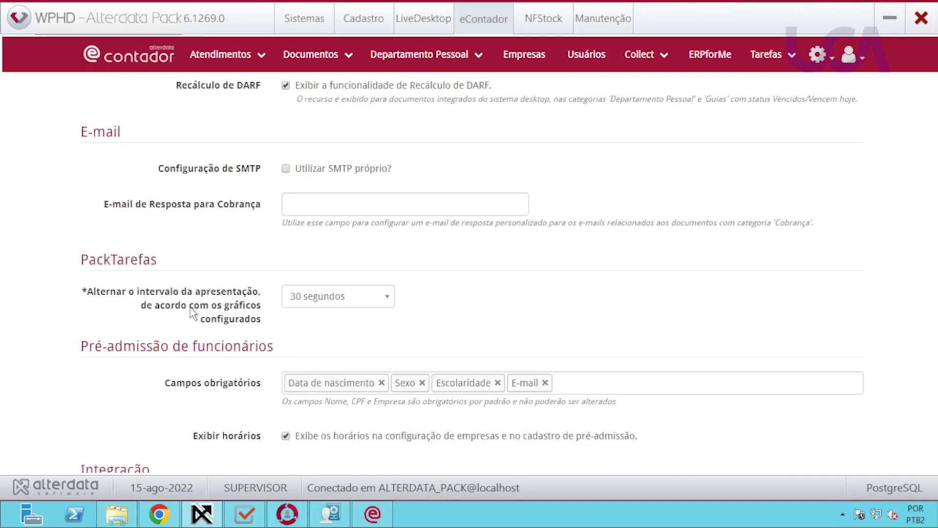
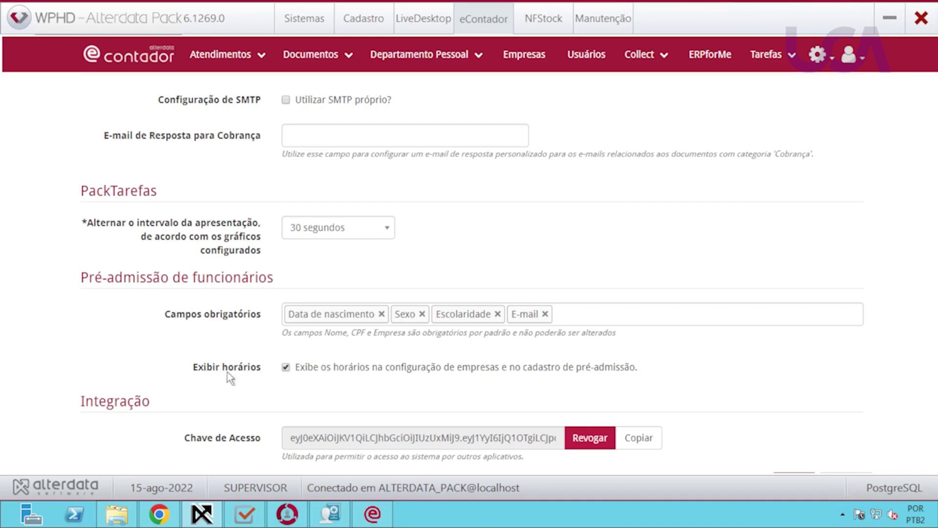
Look through the Configurações page, then go to Departamentos e Categorias from the gear menu.
scroll(210, 391, "down", 1)
scroll(200, 389, "down", 1)
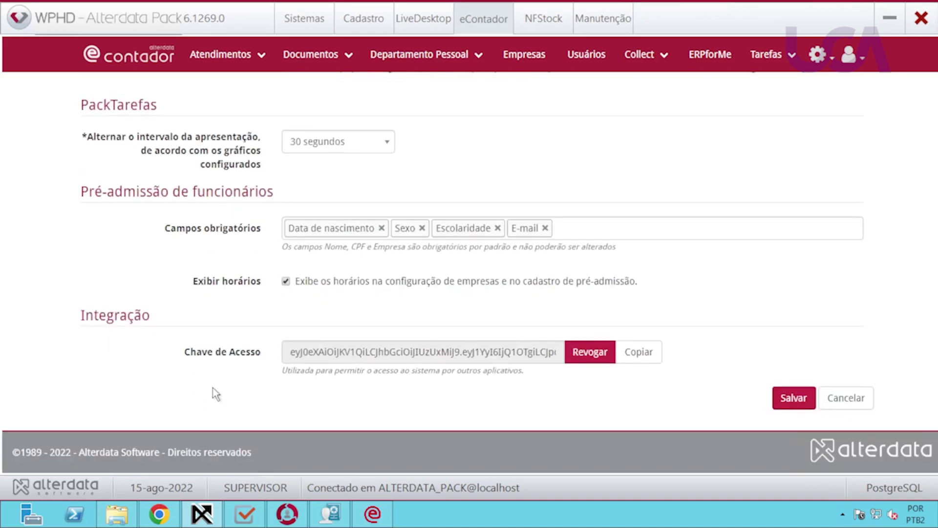
scroll(213, 392, "up", 2)
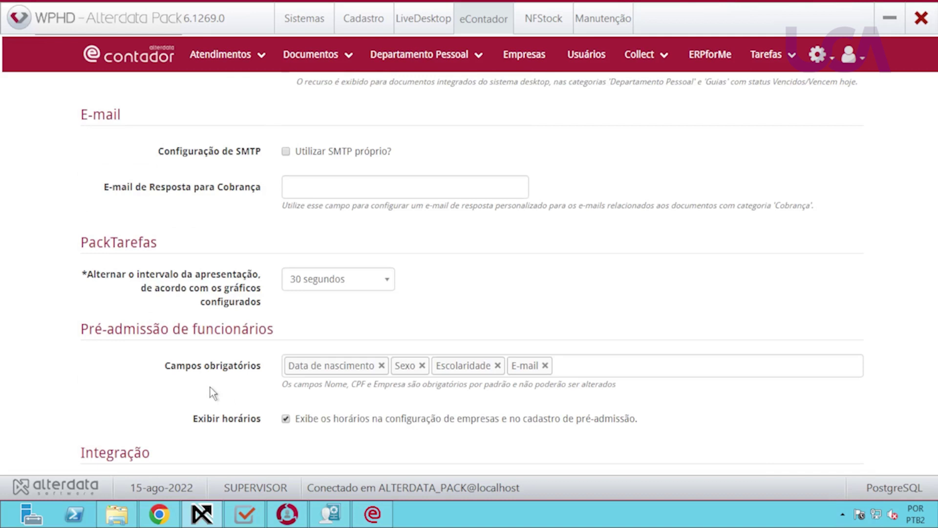
scroll(717, 332, "up", 4)
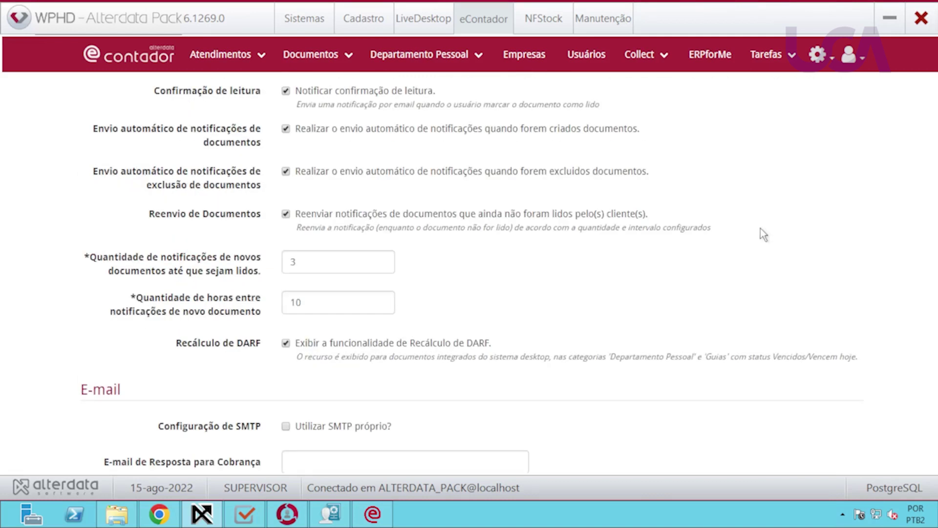
left_click(832, 62)
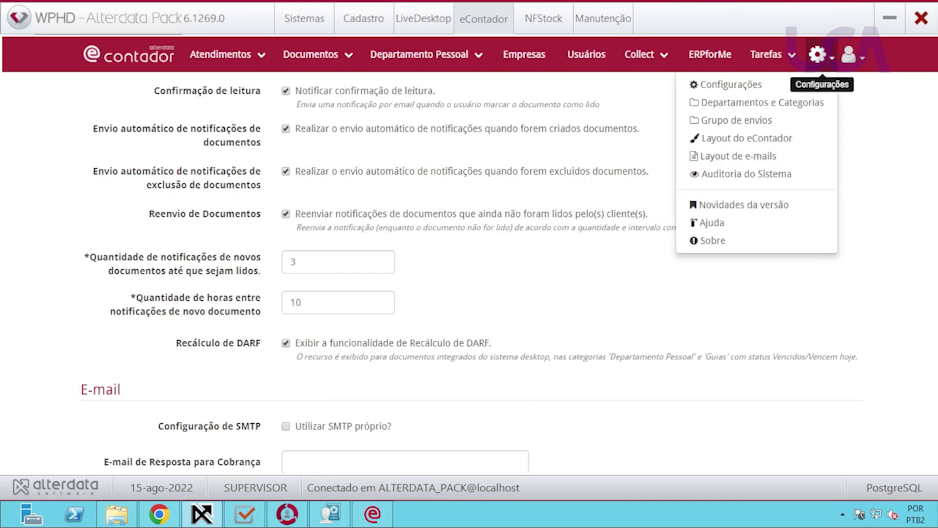
left_click(736, 104)
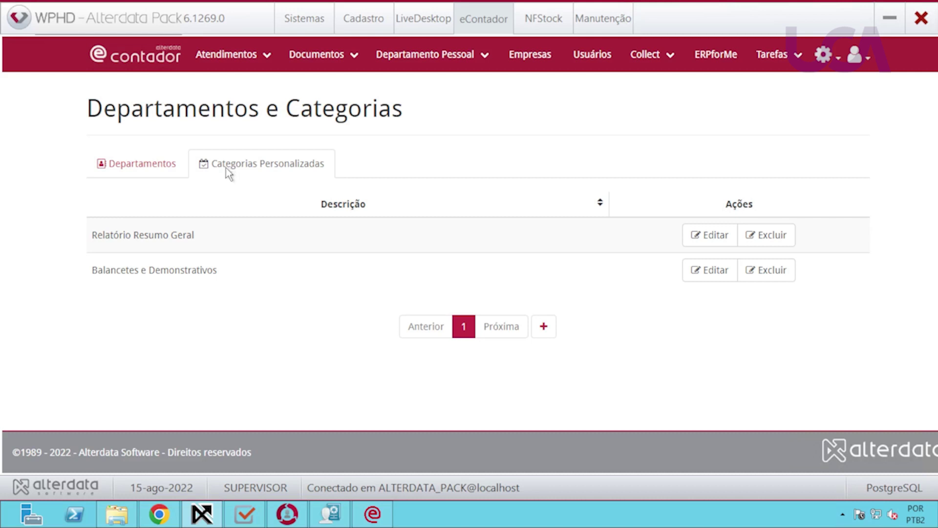
Review the Departamentos list, then switch to the empty Grupo de envios page.
left_click(146, 168)
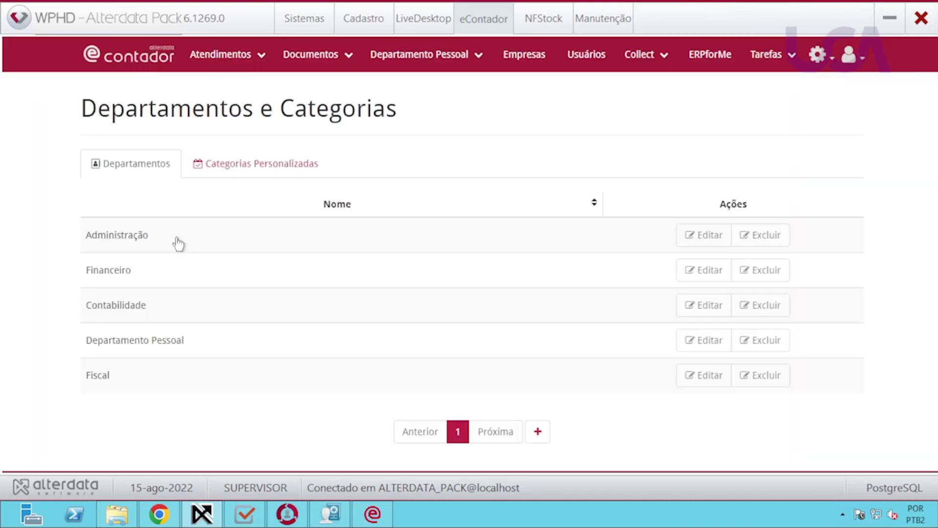
scroll(414, 359, "down", 1)
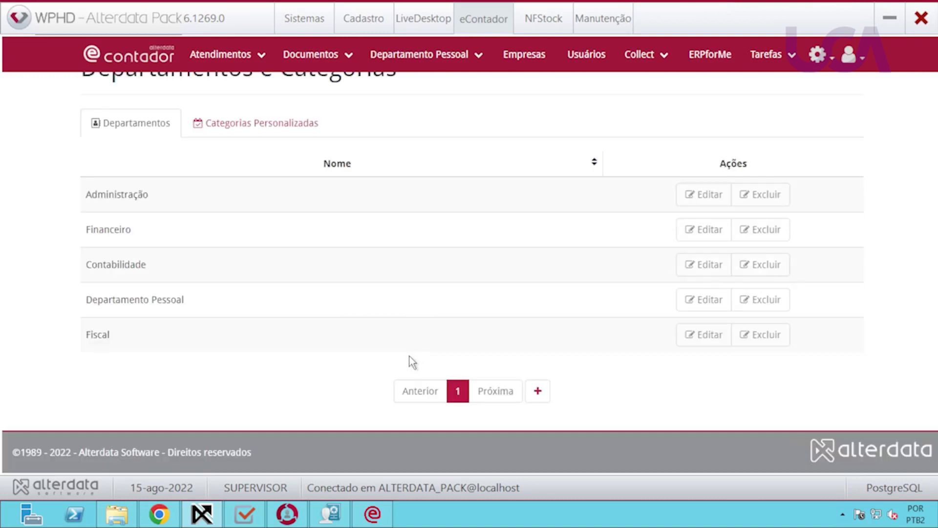
scroll(409, 360, "up", 1)
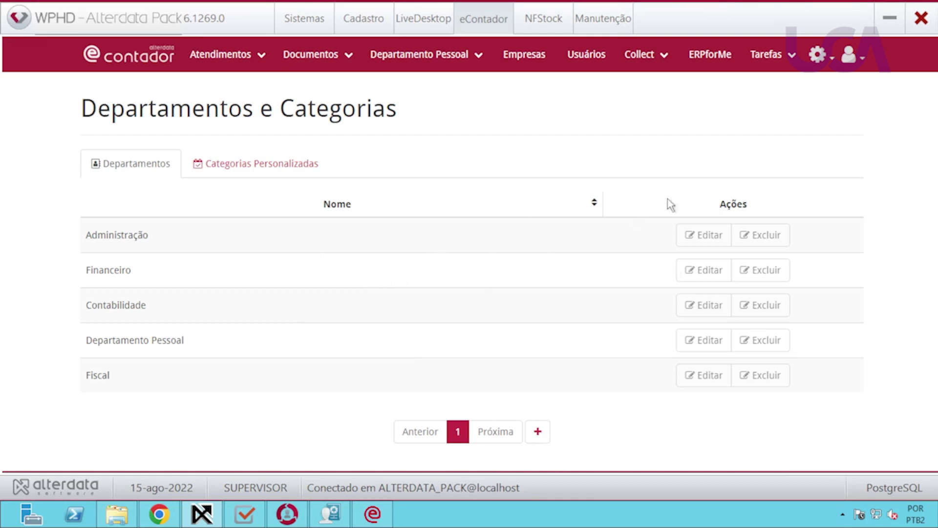
left_click(818, 57)
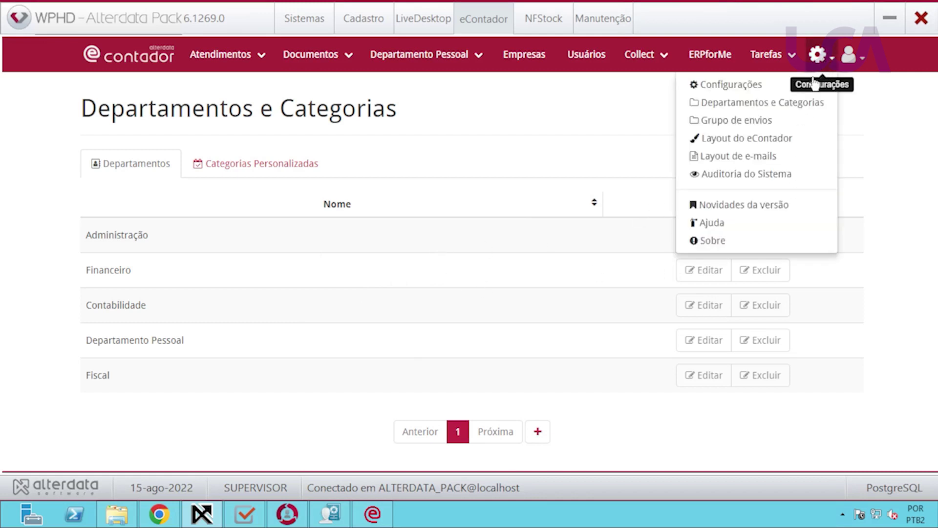
left_click(743, 121)
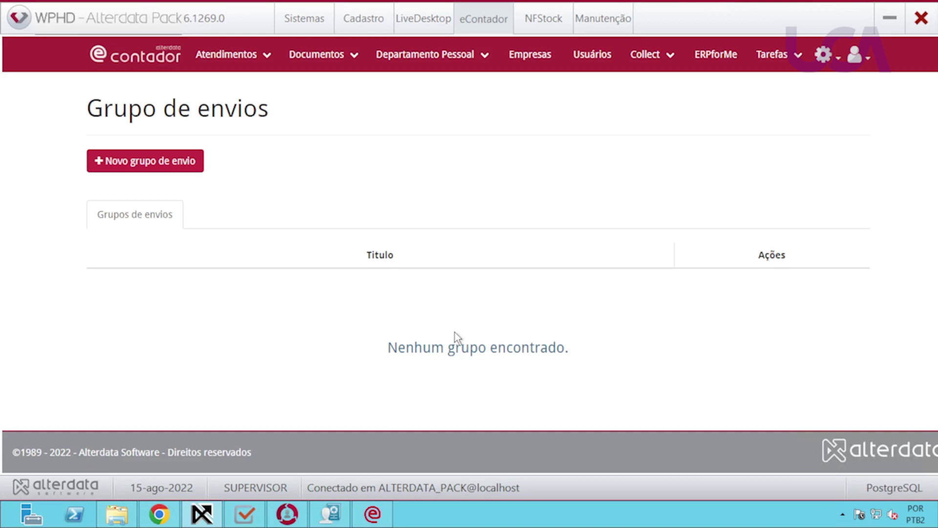
Start a new send group titled 'Guias' for company 00001.
left_click(168, 161)
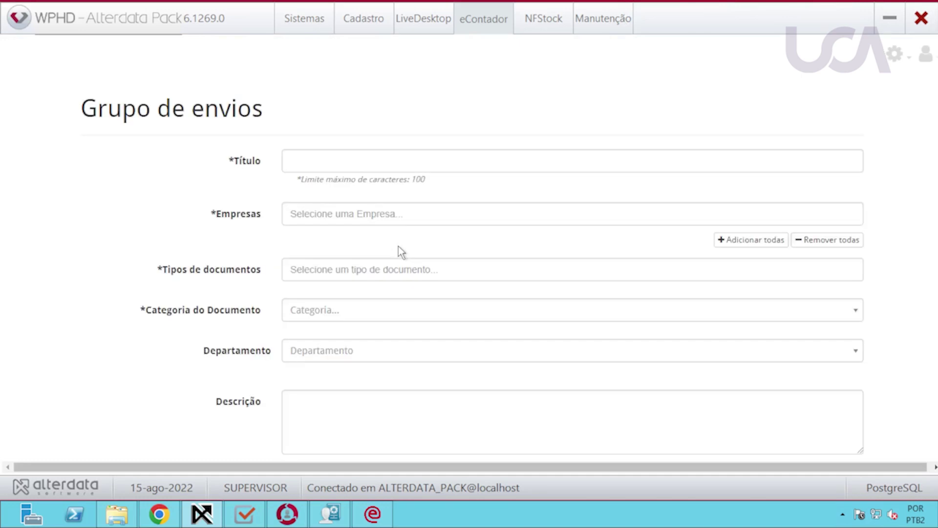
left_click(354, 162)
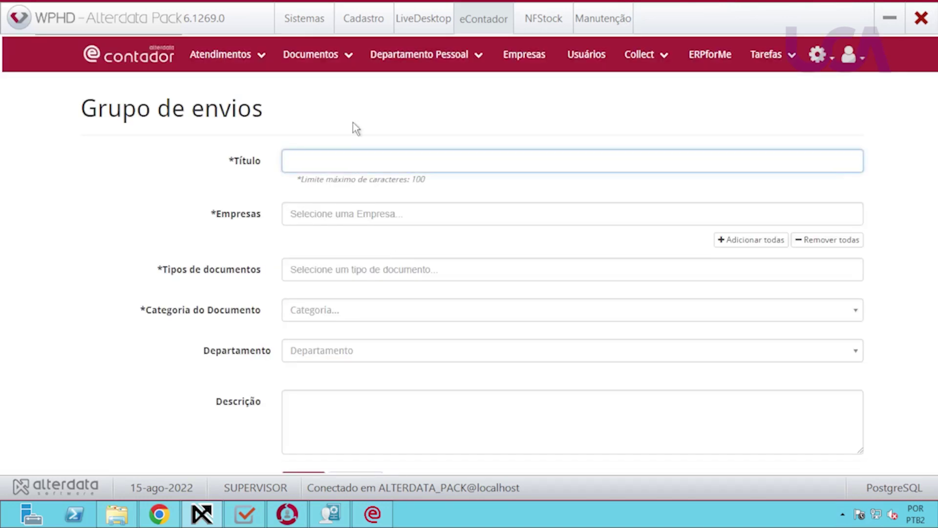
type("Guias")
left_click(335, 215)
left_click(322, 272)
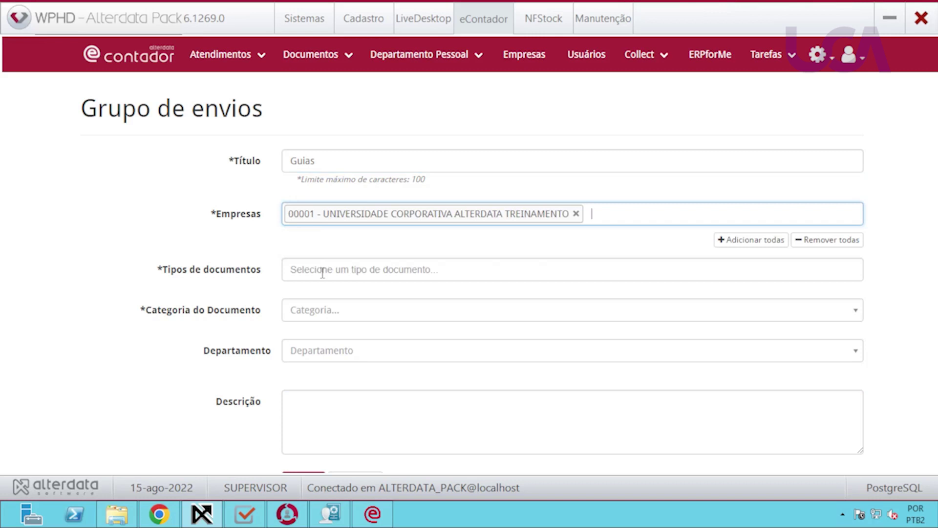
Add document types DARF 5952, DARF IRPJ 0220 and GUIA DE GRRF.
left_click(322, 272)
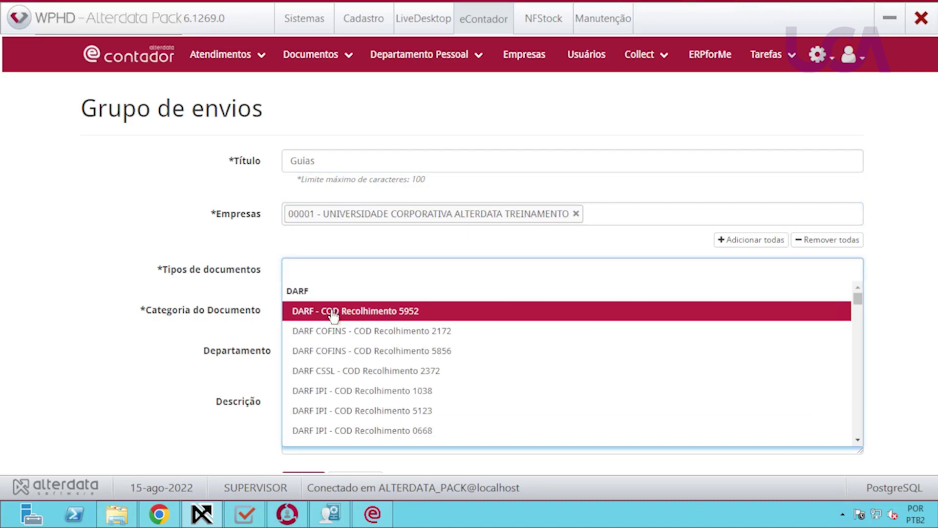
left_click(332, 315)
left_click(469, 269)
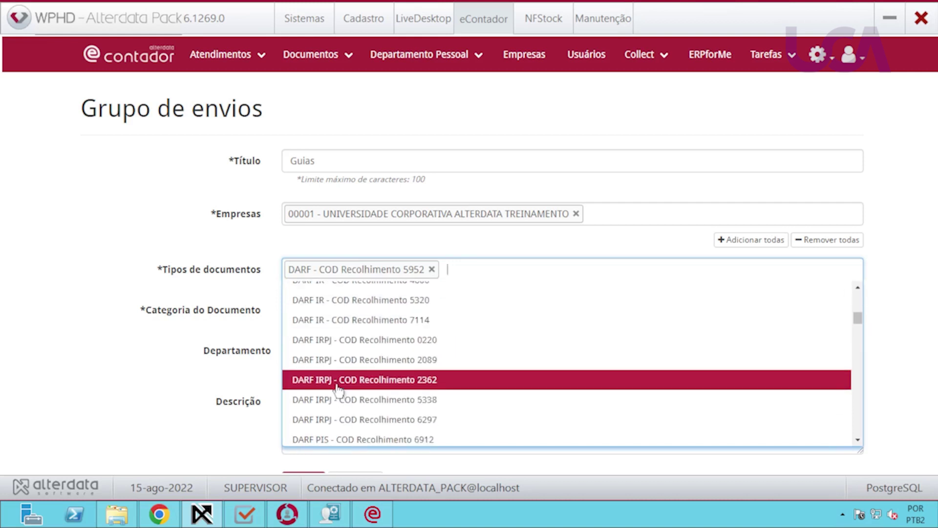
left_click(342, 340)
left_click(649, 266)
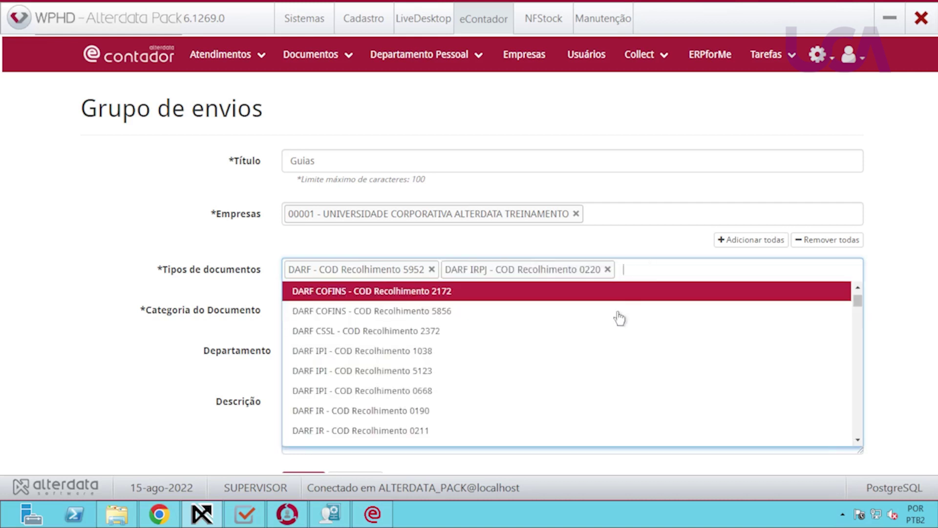
scroll(361, 390, "down", 10)
scroll(358, 389, "down", 5)
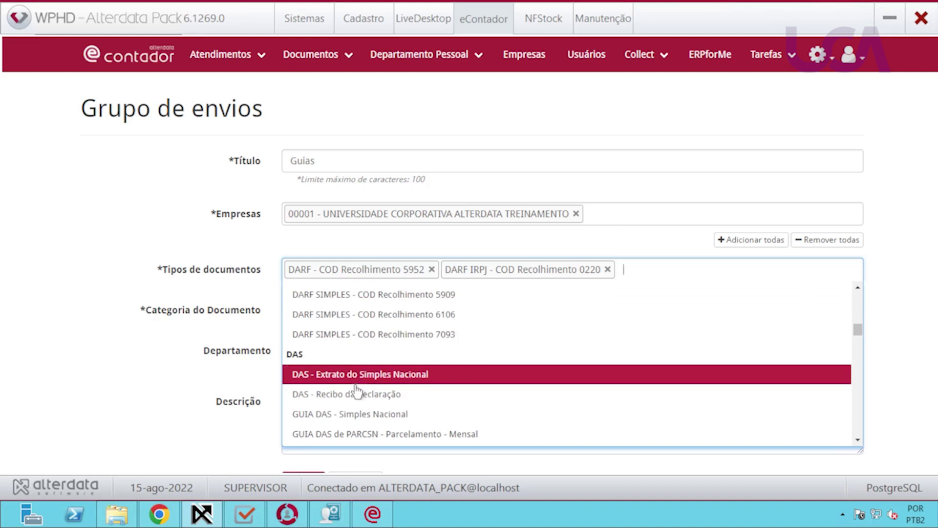
scroll(349, 379, "down", 3)
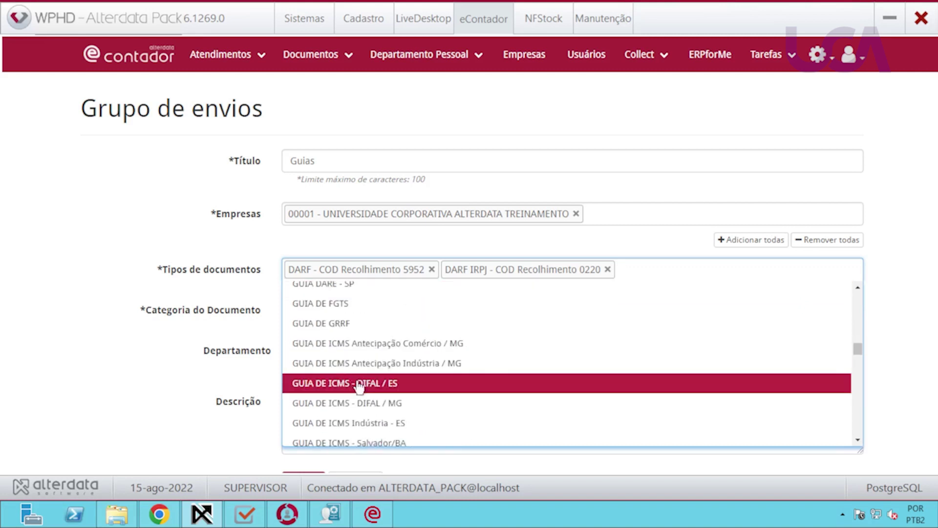
left_click(369, 324)
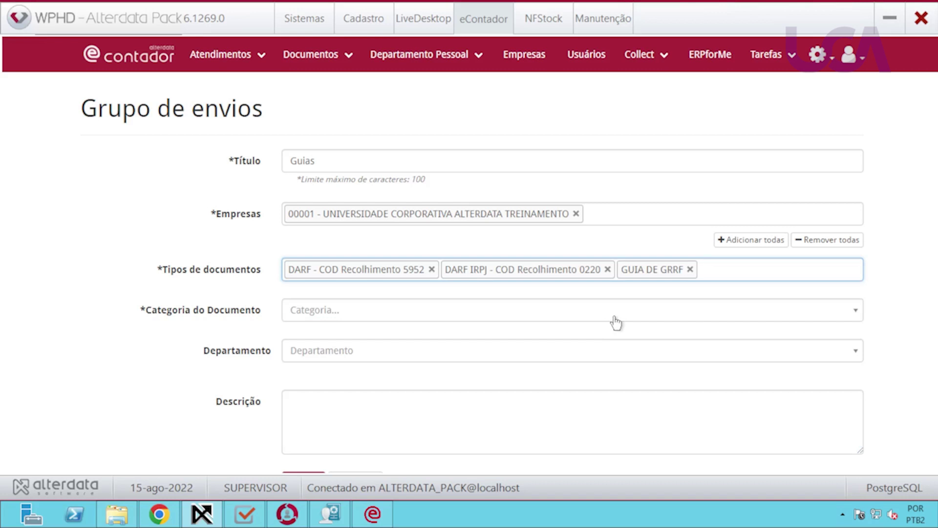
Set category and department to Departamento Pessoal and save the group.
left_click(316, 316)
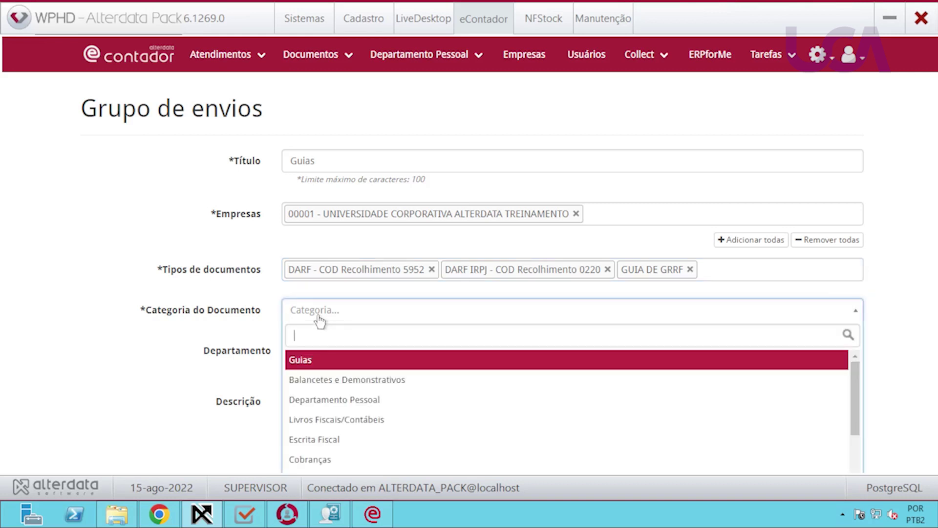
left_click(323, 367)
left_click(348, 320)
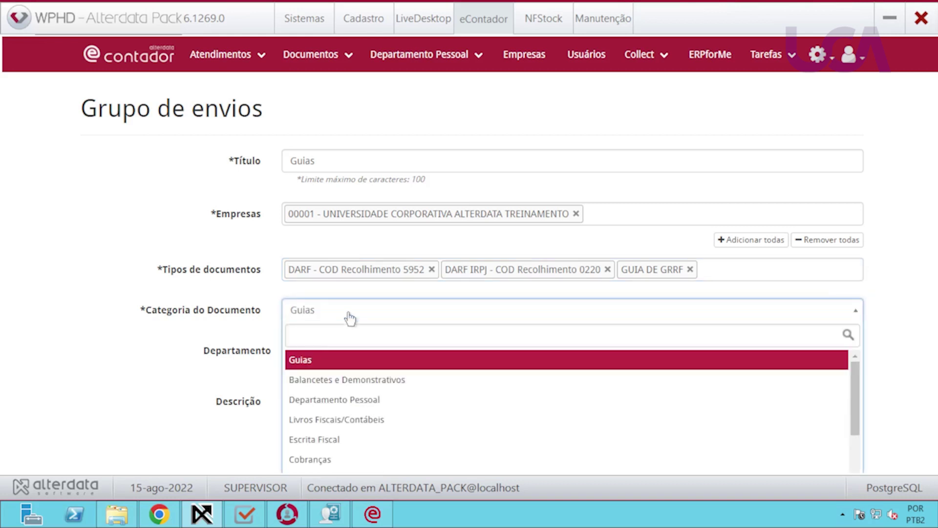
left_click(357, 400)
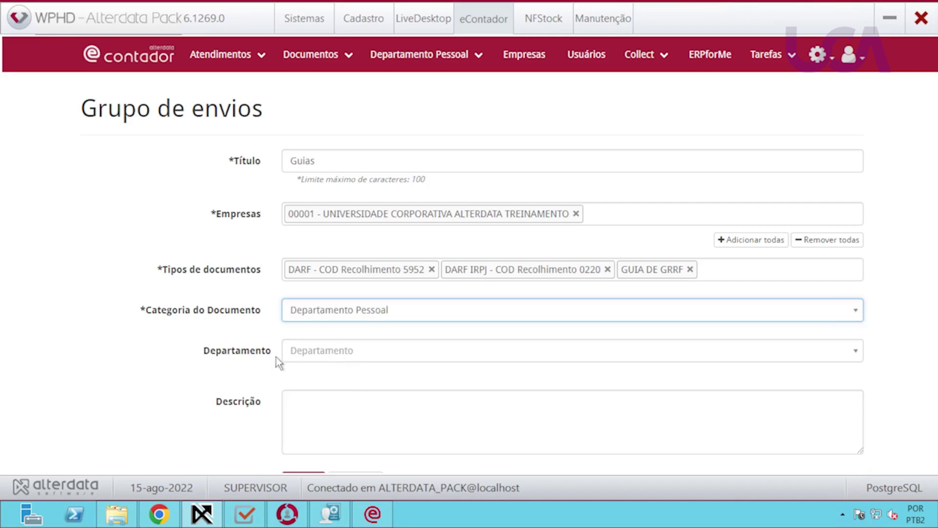
left_click(320, 351)
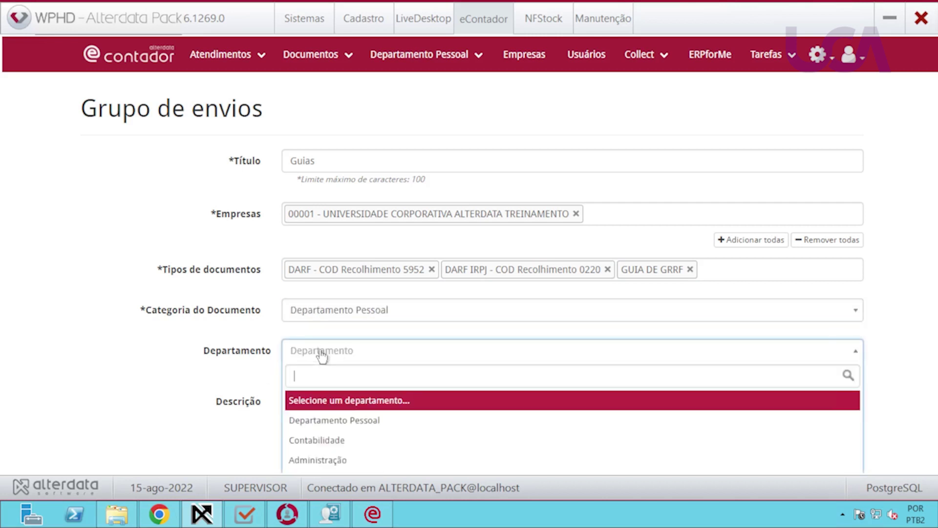
left_click(331, 423)
scroll(194, 380, "down", 2)
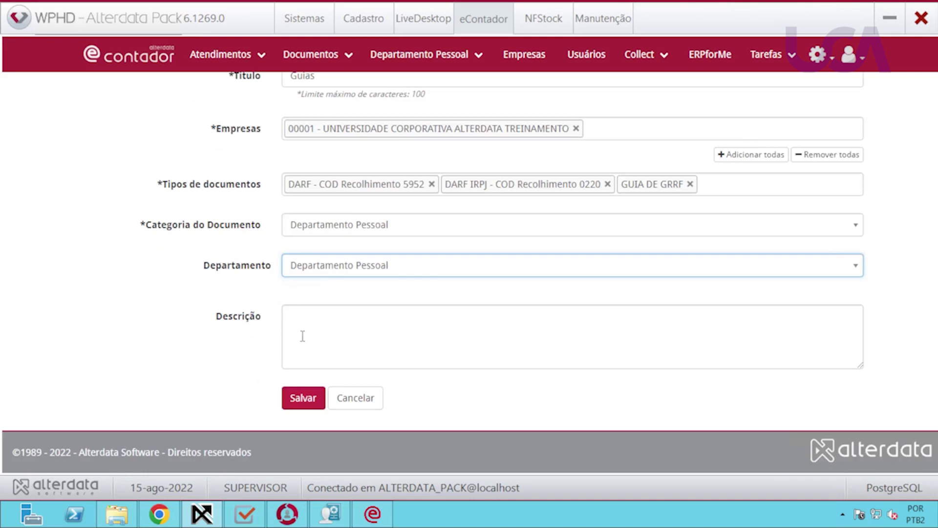
left_click(237, 384)
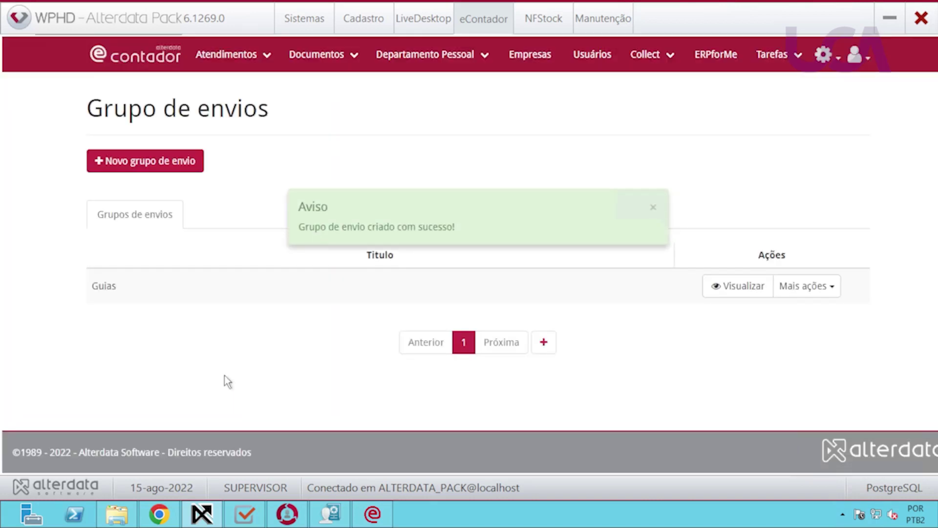
Inspect the Guias group's details and actions, then go to Layout do eContador.
left_click(654, 209)
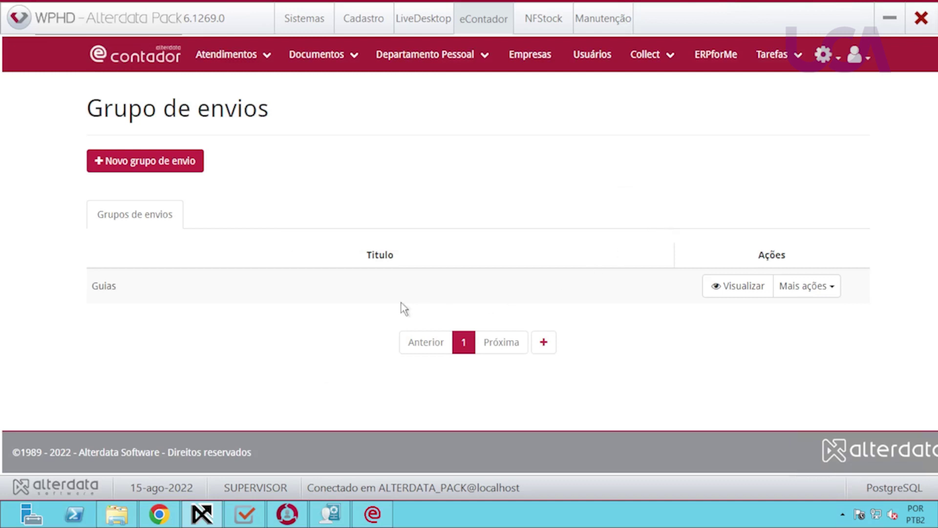
left_click(733, 288)
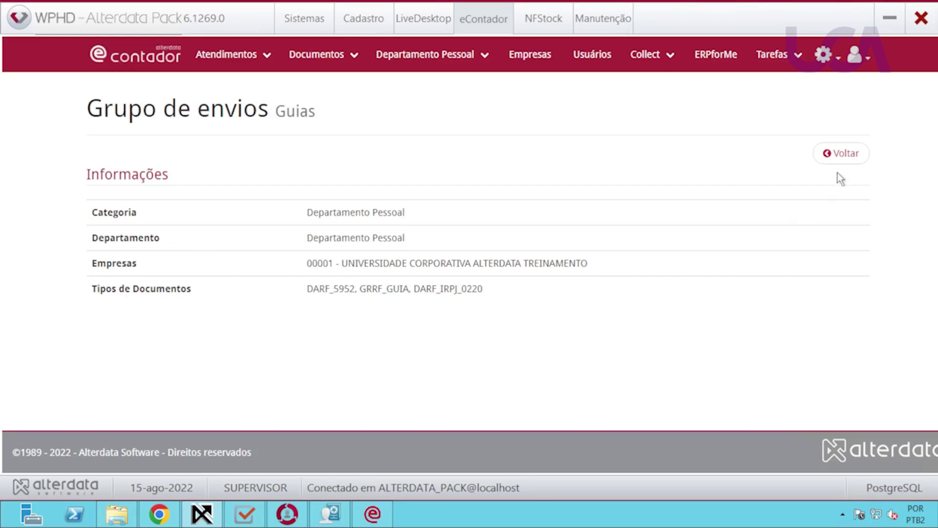
left_click(851, 154)
left_click(820, 293)
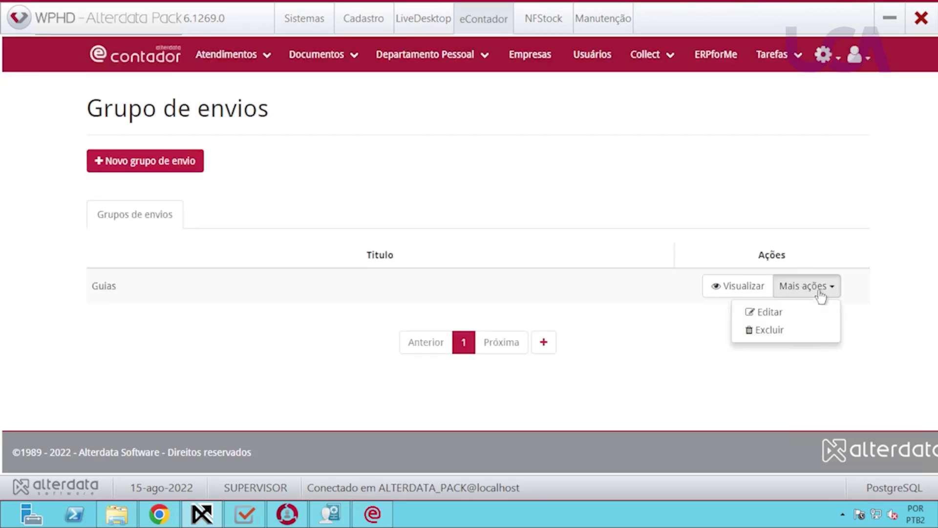
left_click(739, 364)
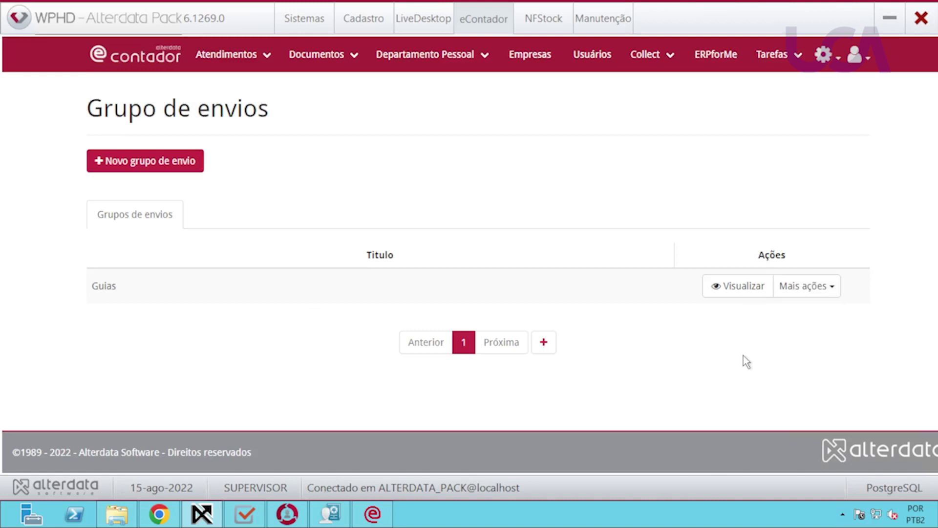
left_click(831, 56)
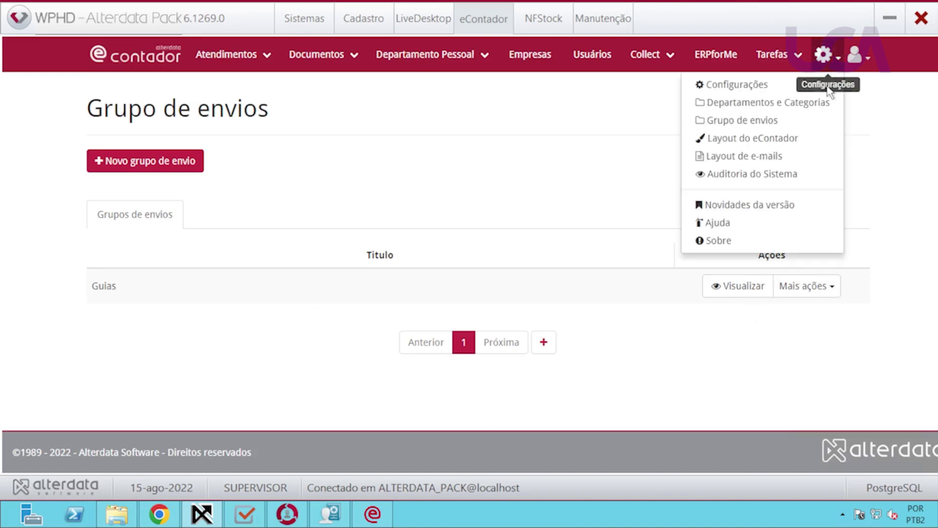
left_click(759, 140)
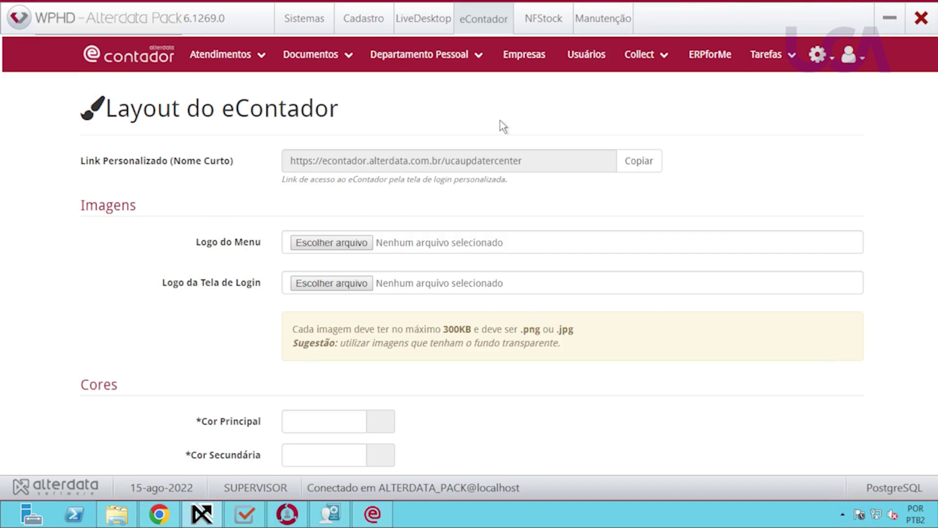
Skip the menu logo upload and set Cor Principal to blue #0f3fe8.
left_click(332, 243)
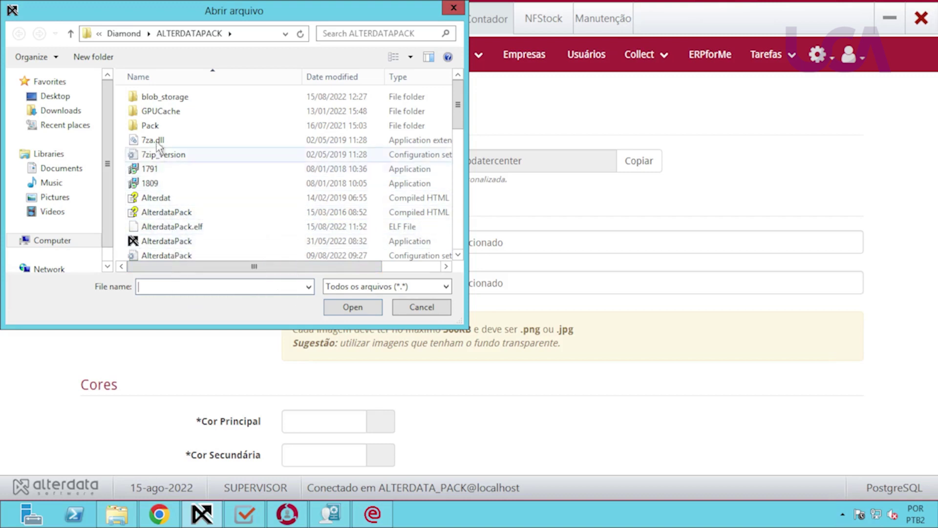
left_click(416, 307)
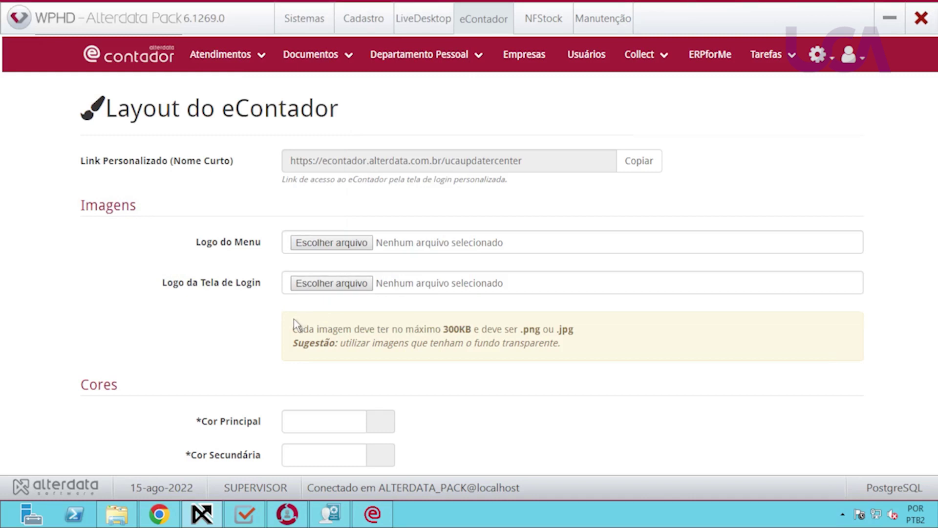
scroll(291, 318, "down", 3)
left_click(381, 292)
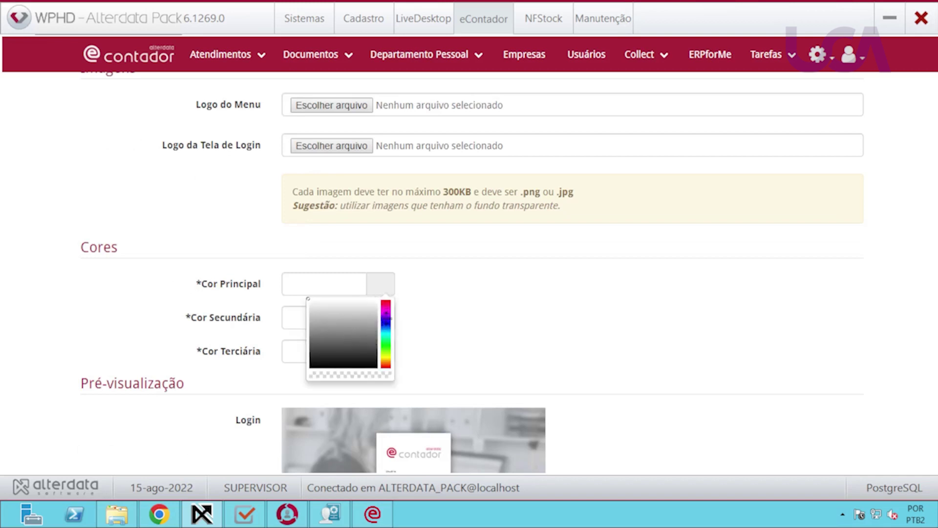
left_click(386, 320)
left_click_drag(386, 321, 387, 328)
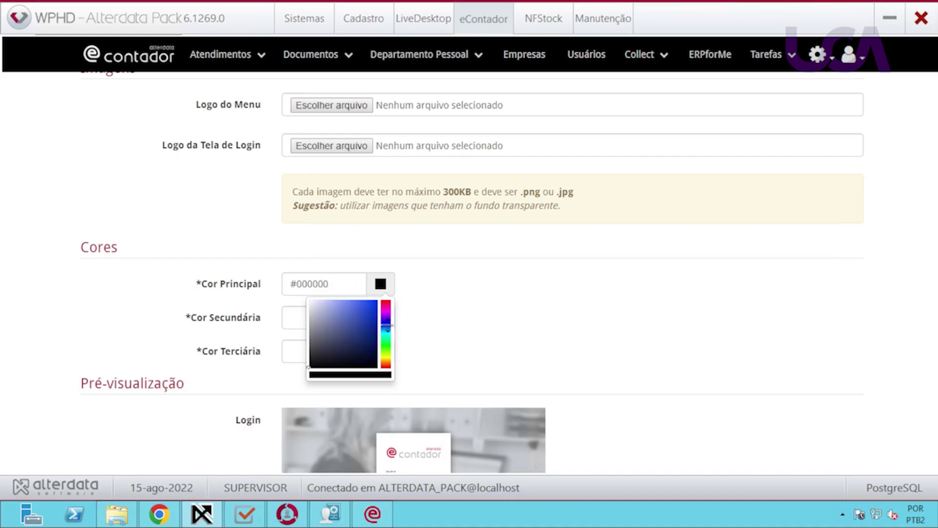
left_click(373, 305)
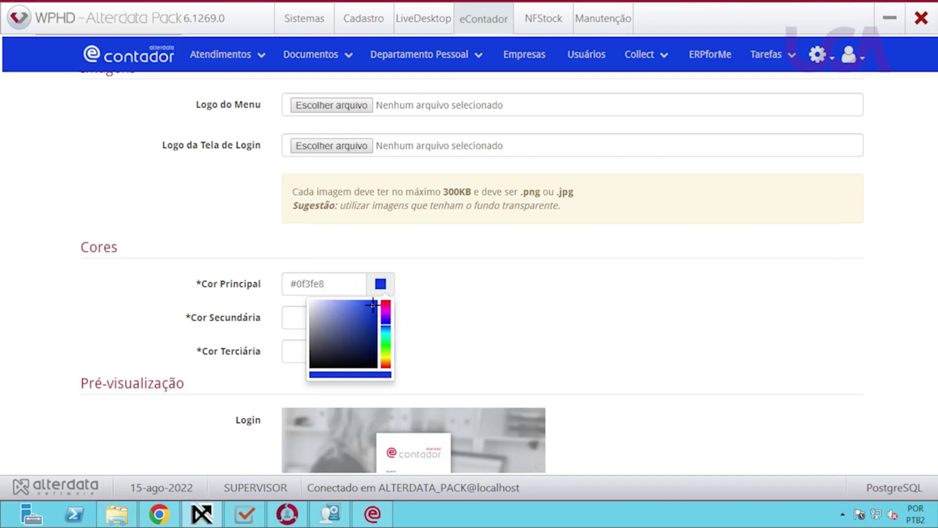
left_click(266, 325)
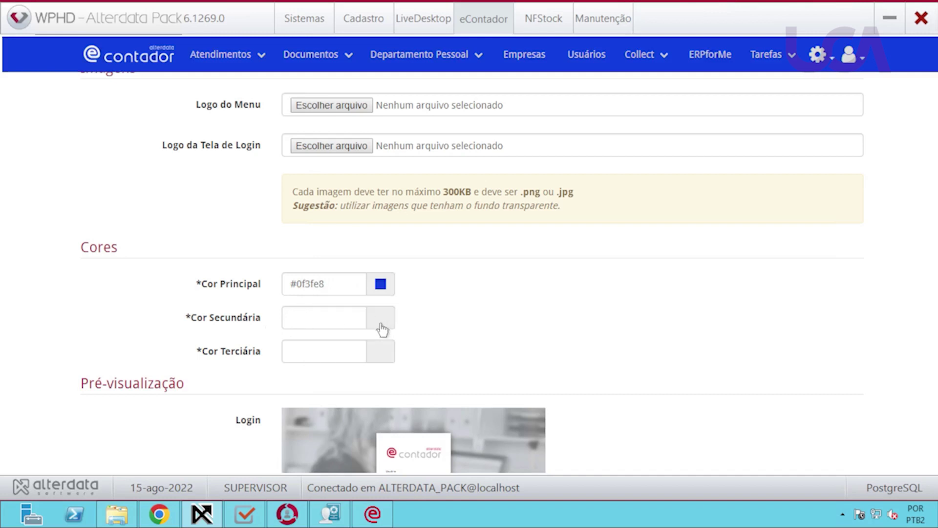
Set Cor Secundária to near-black #161819 and save the layout.
left_click(386, 328)
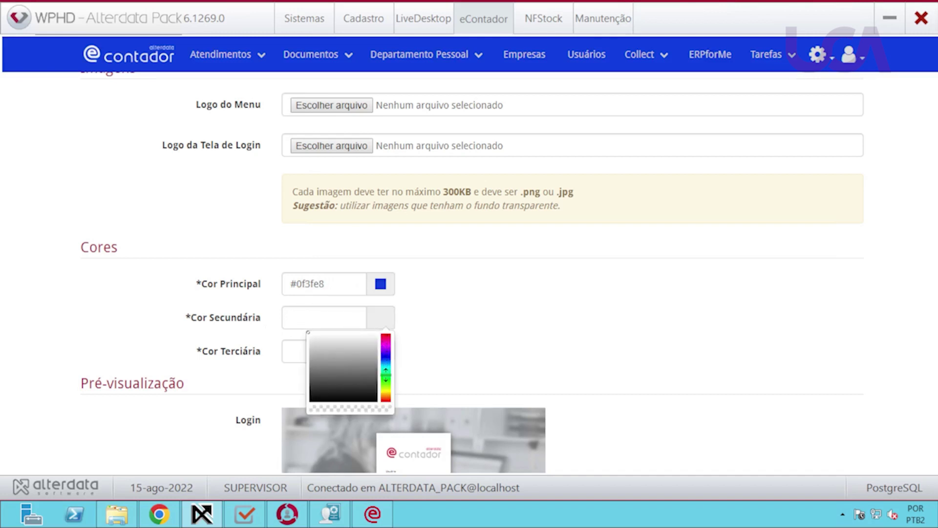
left_click_drag(385, 375, 386, 363)
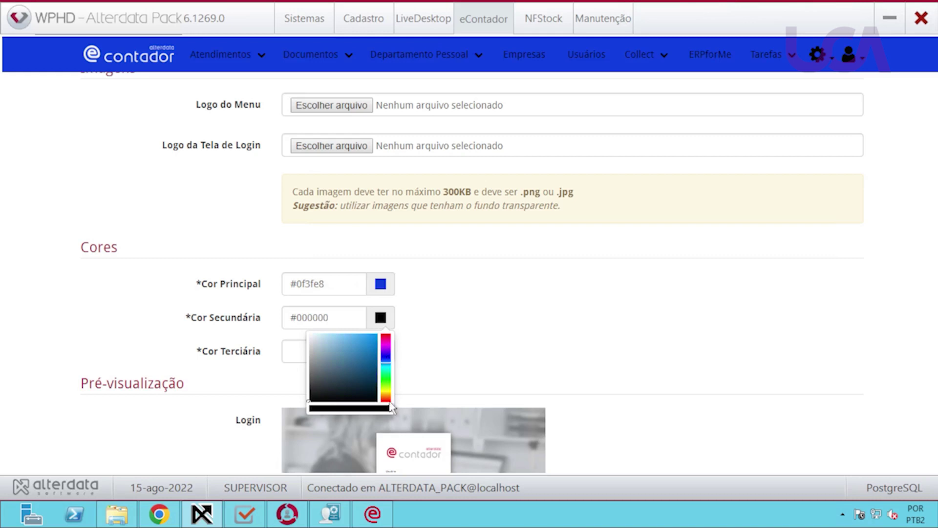
left_click(317, 394)
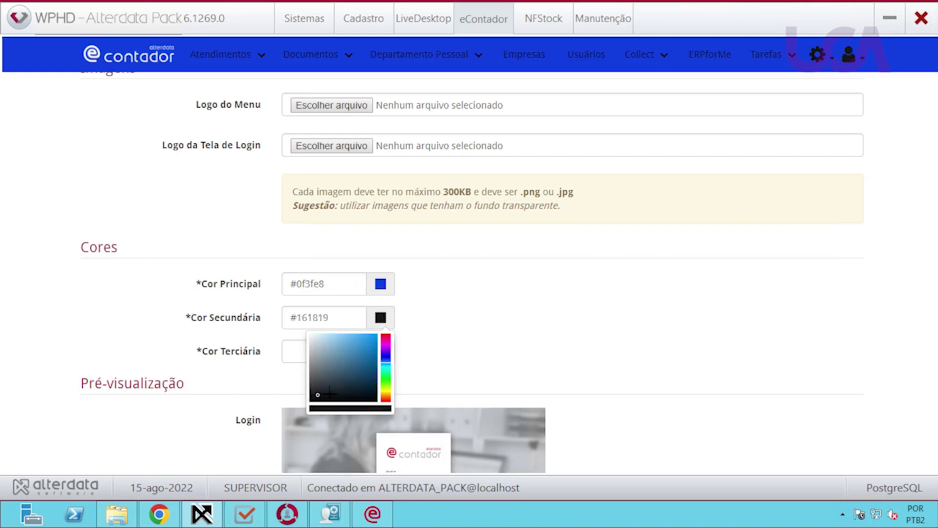
left_click(656, 344)
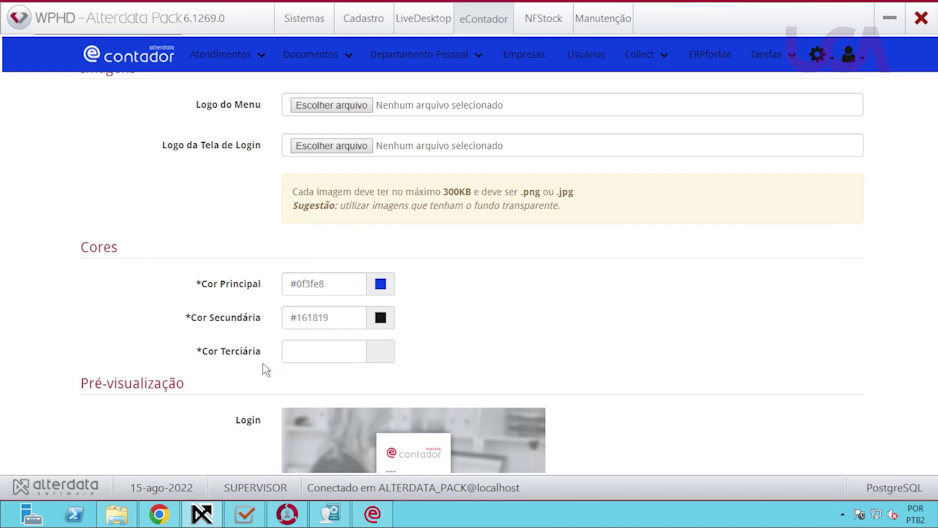
scroll(610, 383, "down", 4)
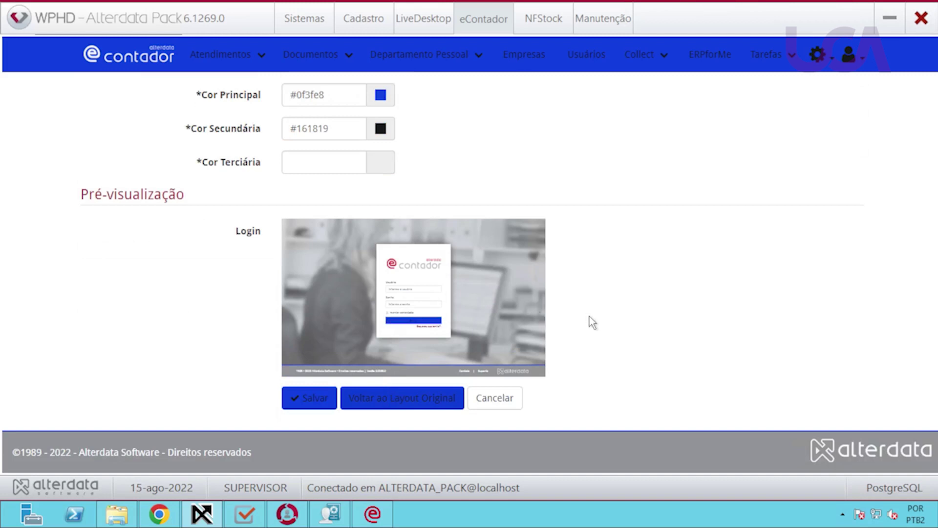
left_click(381, 402)
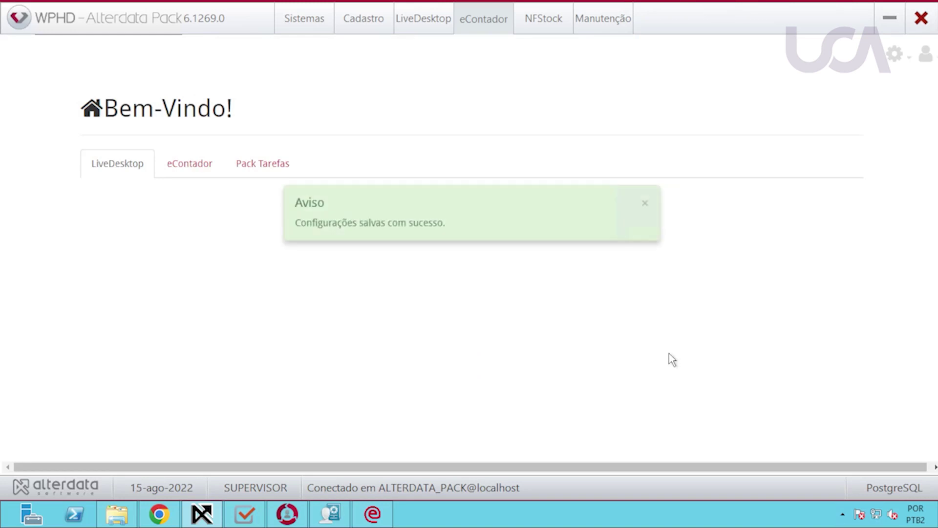
left_click(643, 203)
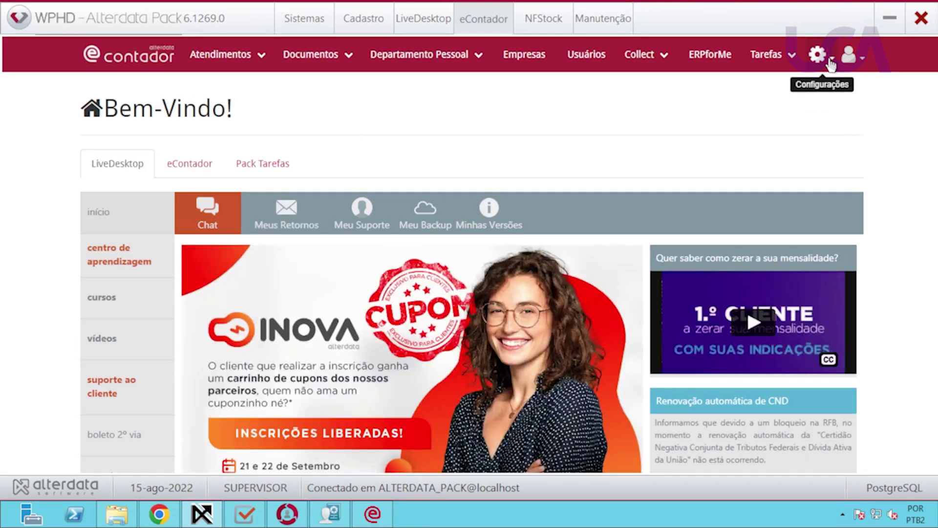
left_click(830, 63)
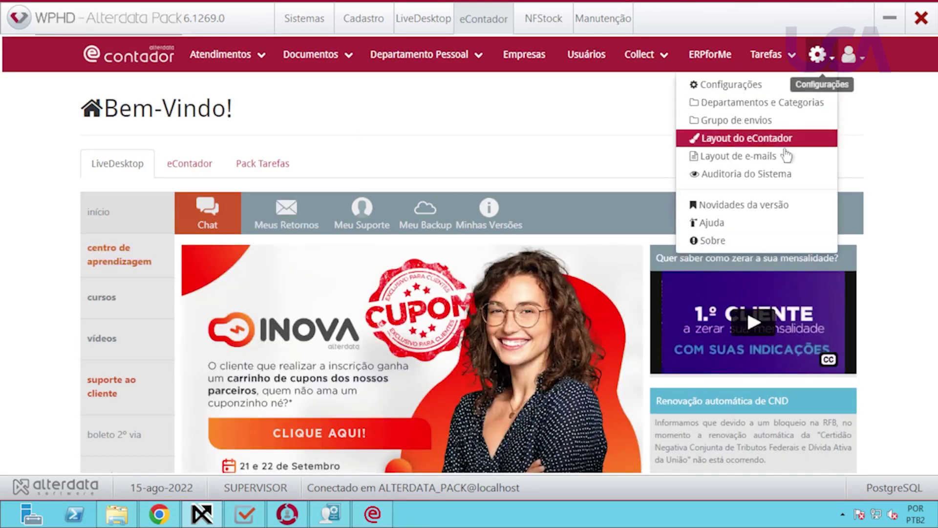
left_click(739, 156)
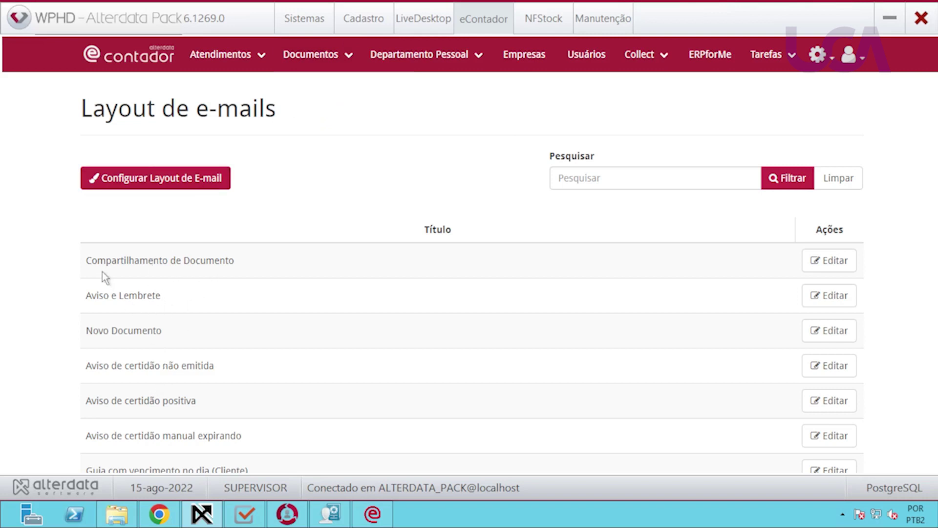
left_click(842, 269)
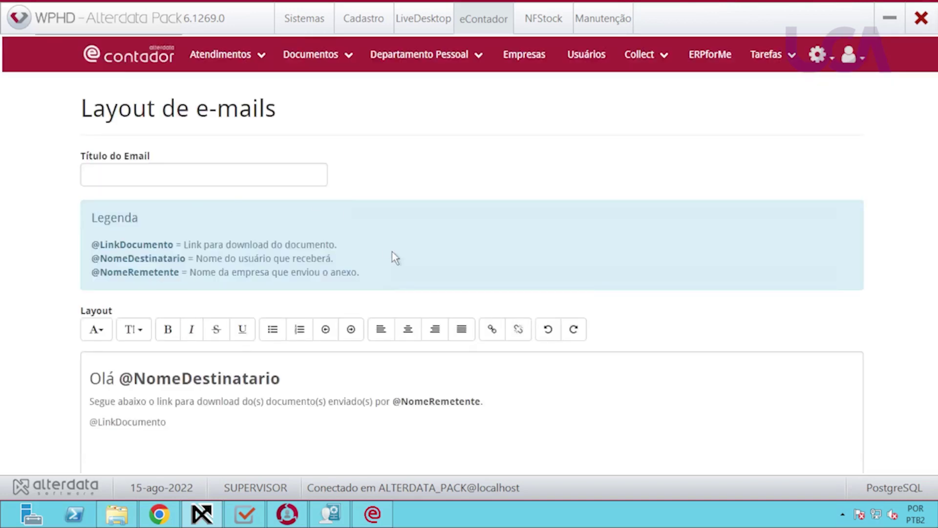
scroll(392, 251, "down", 1)
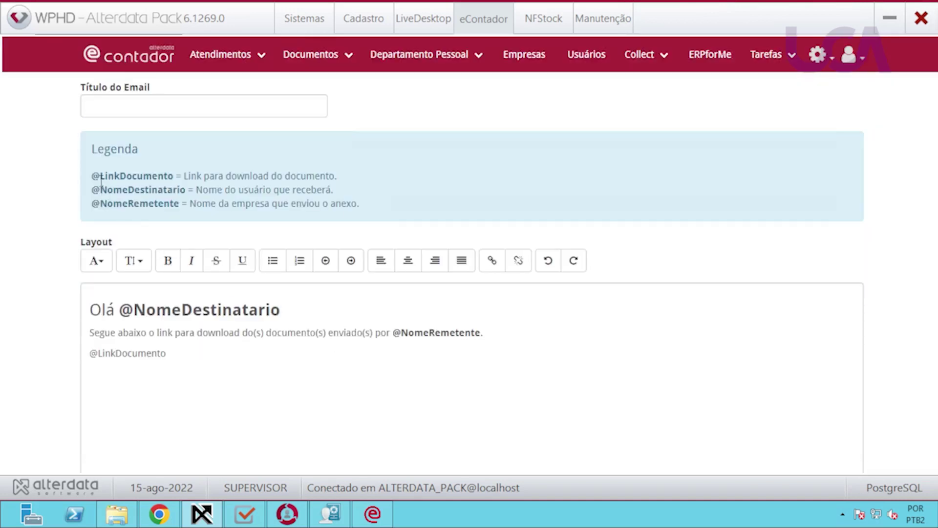
left_click_drag(93, 176, 361, 205)
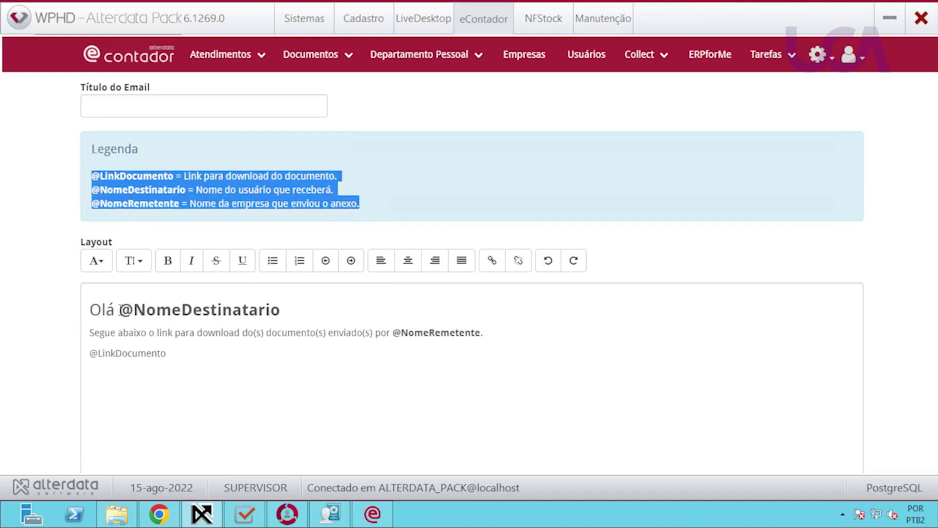
left_click_drag(121, 310, 294, 316)
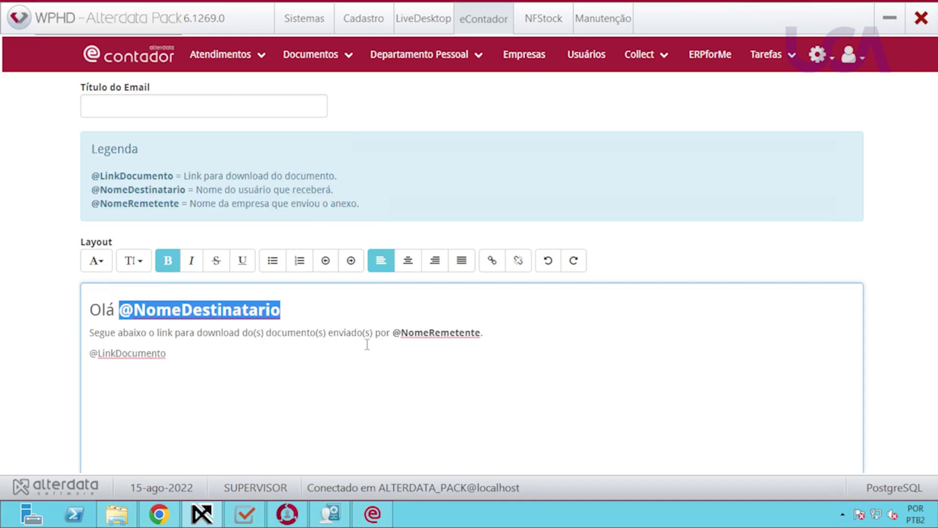
scroll(367, 346, "up", 2)
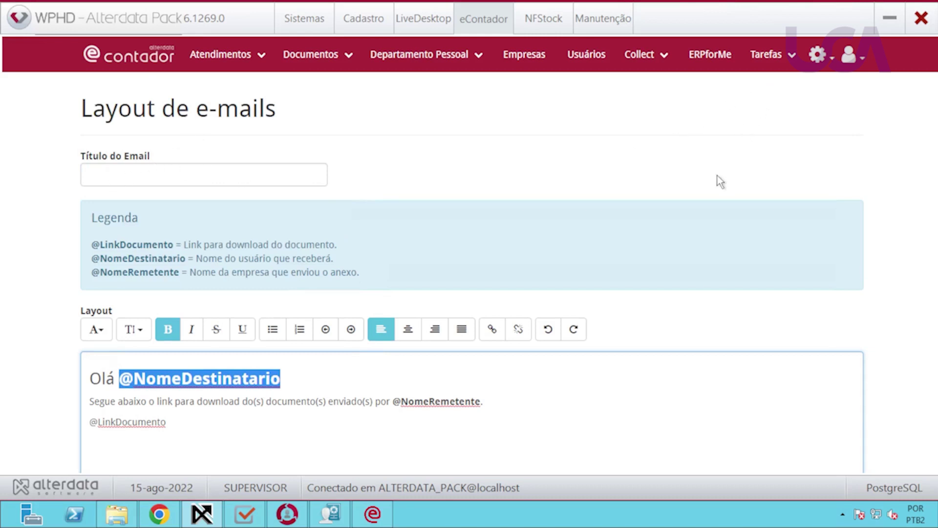
View the Auditoria do Sistema log, then check the system version under Sobre.
left_click(818, 55)
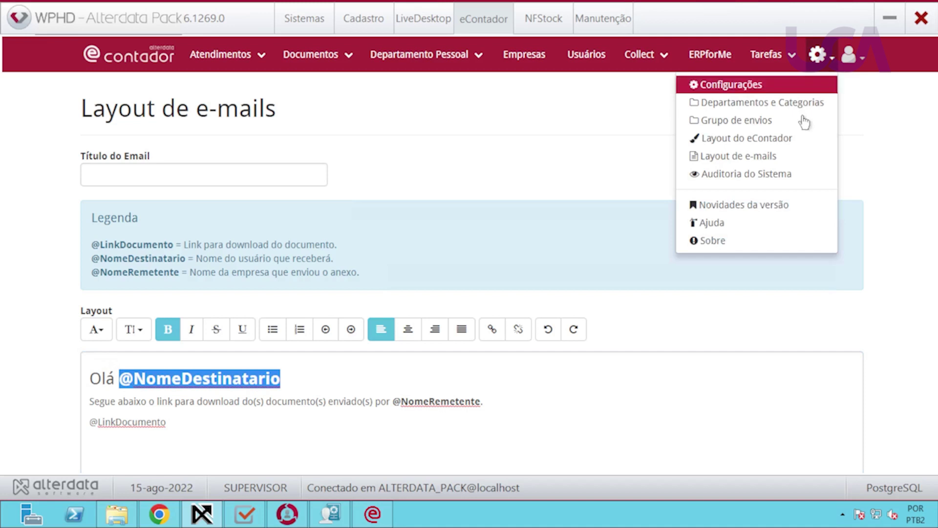
left_click(759, 175)
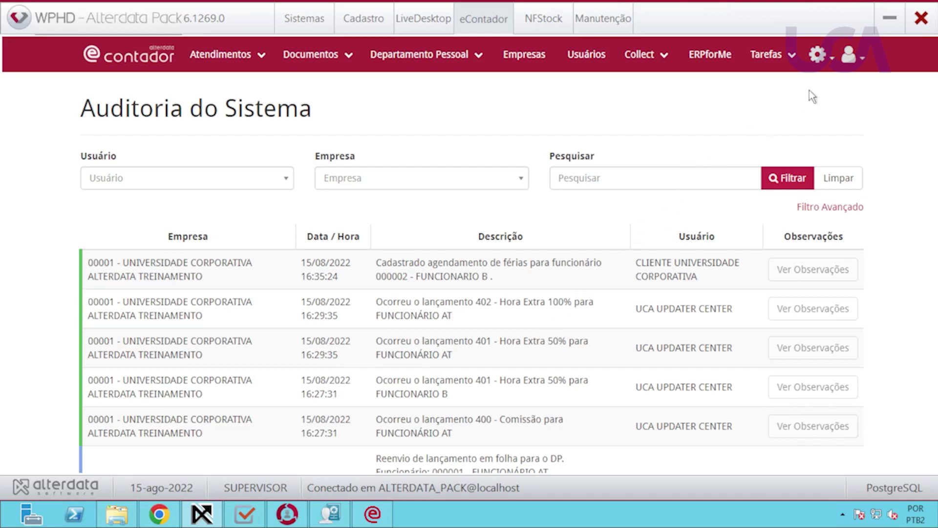
left_click(825, 58)
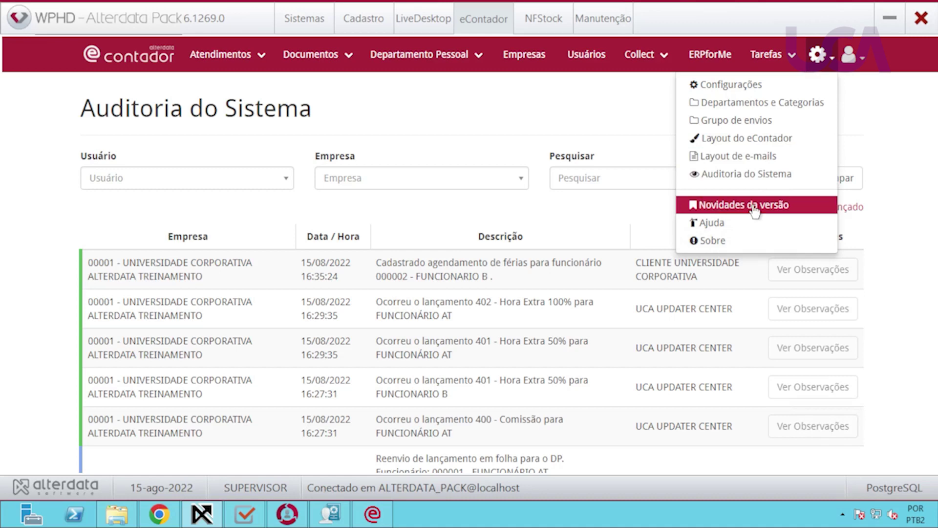
left_click(714, 240)
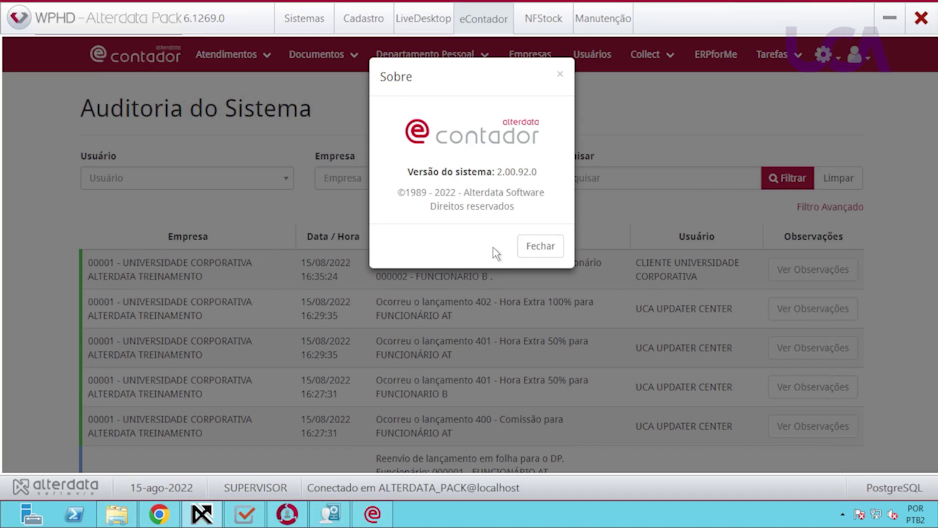
left_click(540, 246)
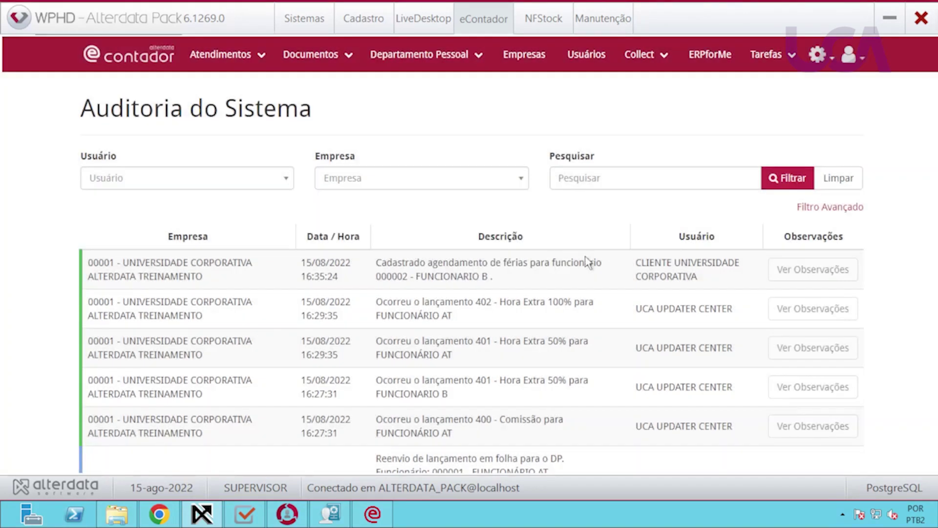
left_click(860, 58)
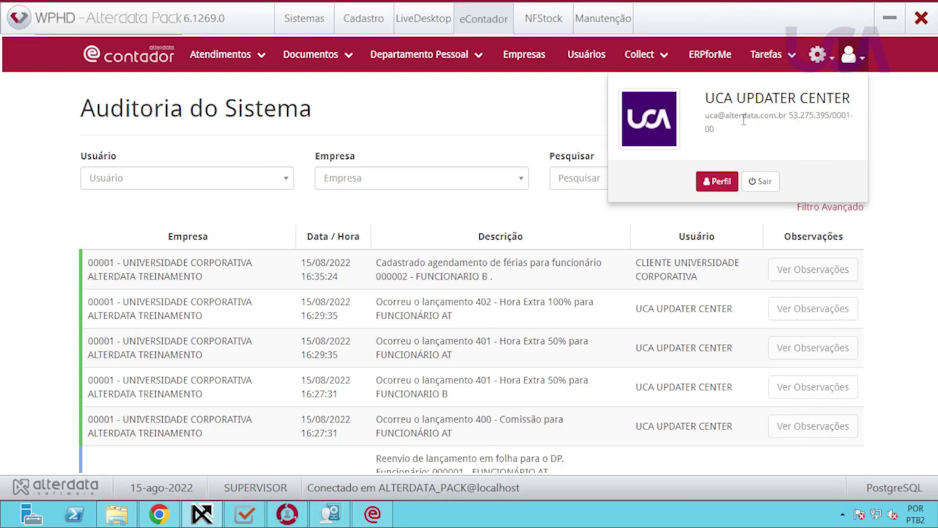
Review the Perfil page's linked companies and recent activities, then sign out.
left_click(716, 182)
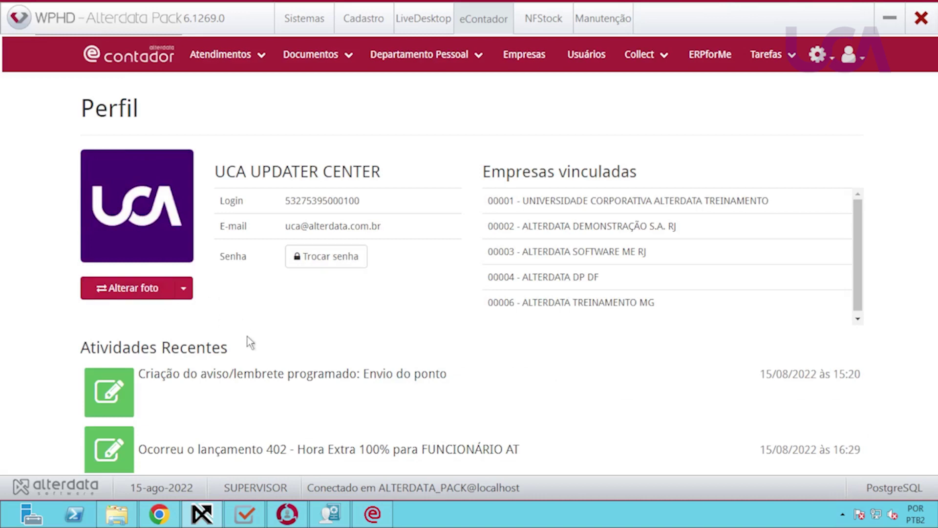
scroll(248, 340, "down", 3)
scroll(323, 344, "down", 1)
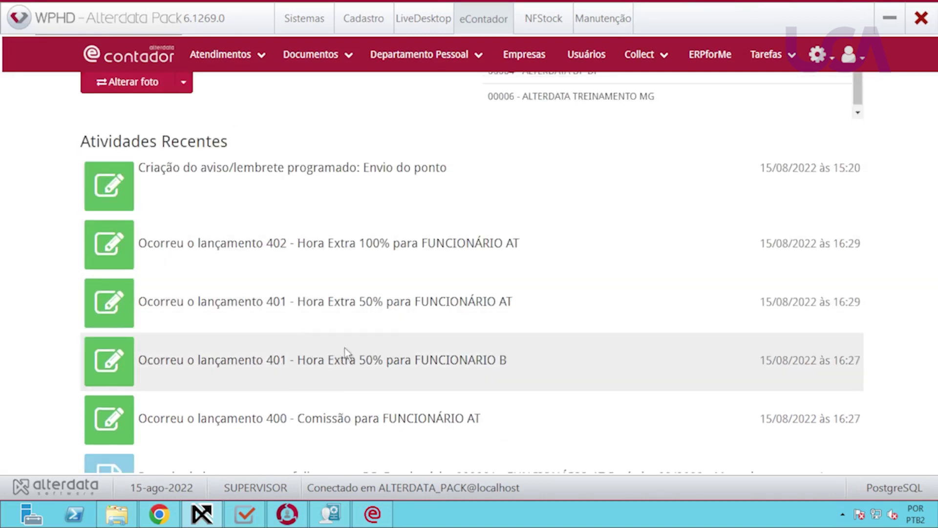
scroll(371, 362, "up", 3)
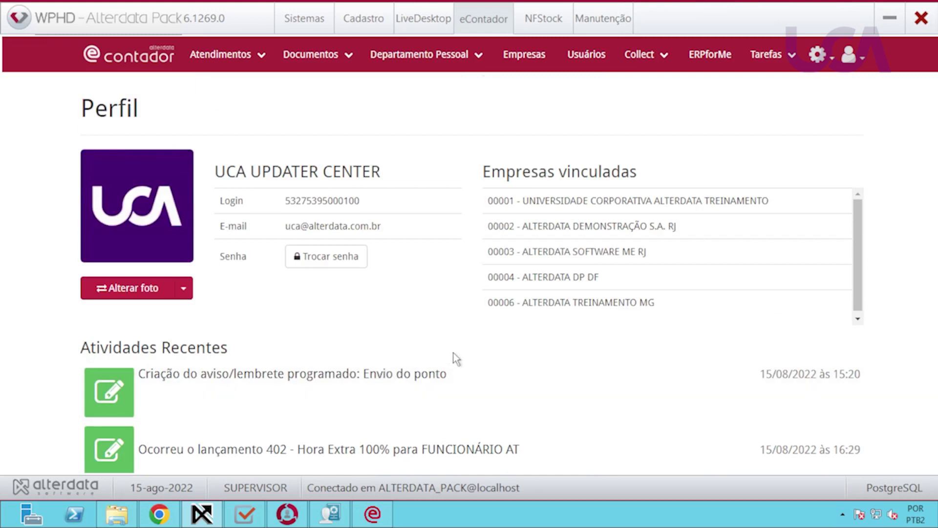
left_click(849, 54)
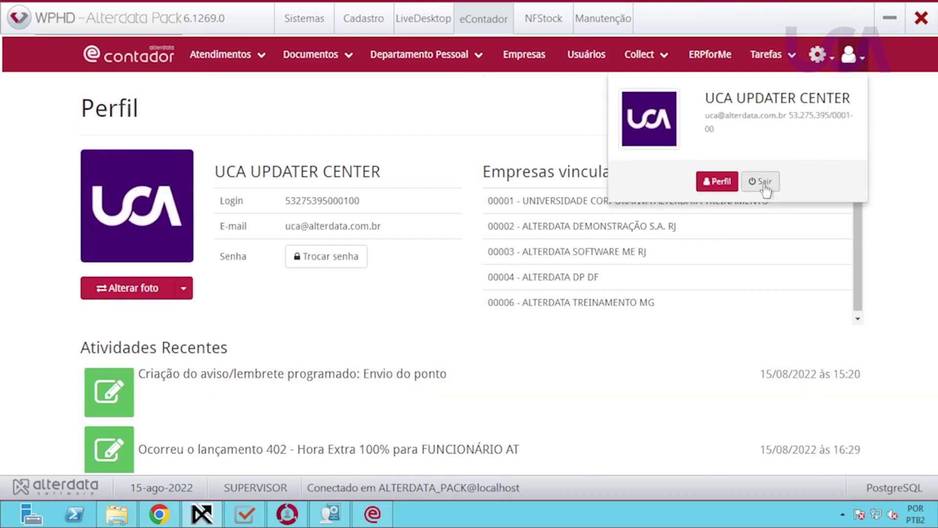
left_click(719, 218)
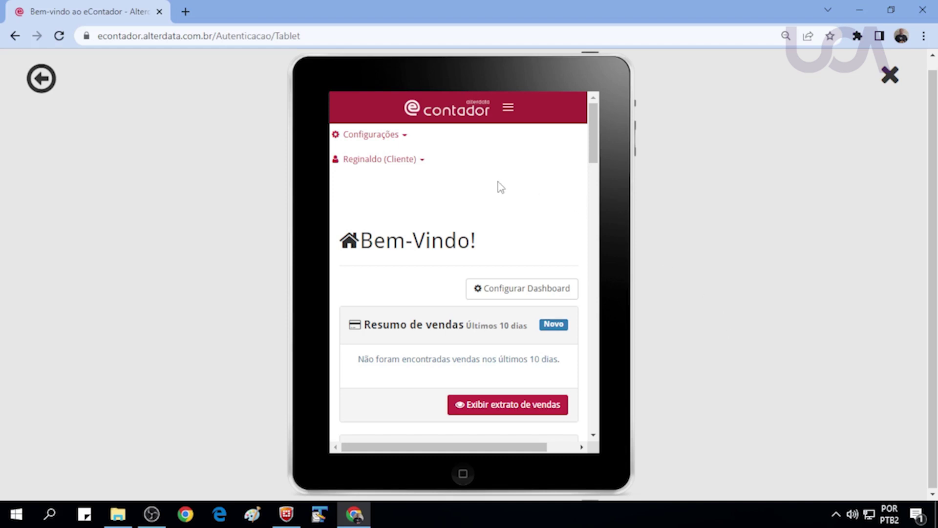
left_click_drag(597, 152, 578, 156)
scroll(433, 218, "down", 2)
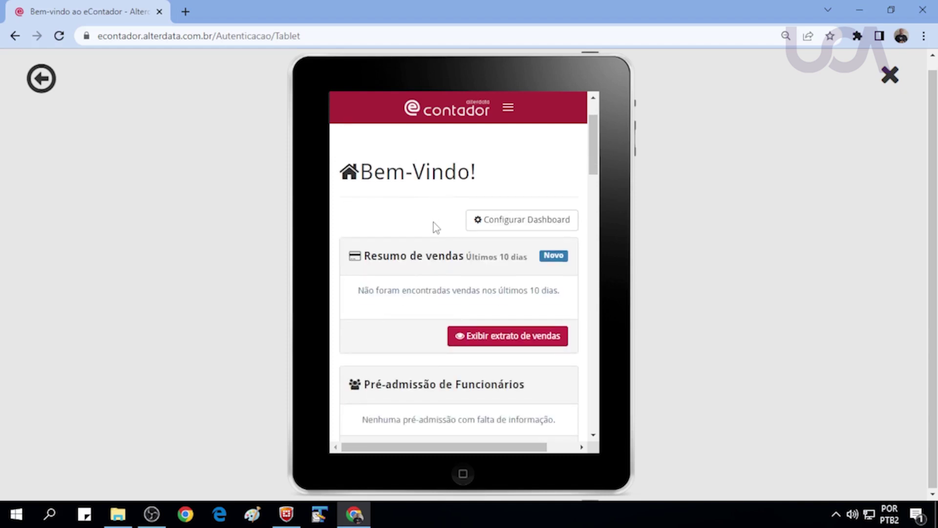
scroll(433, 223, "down", 2)
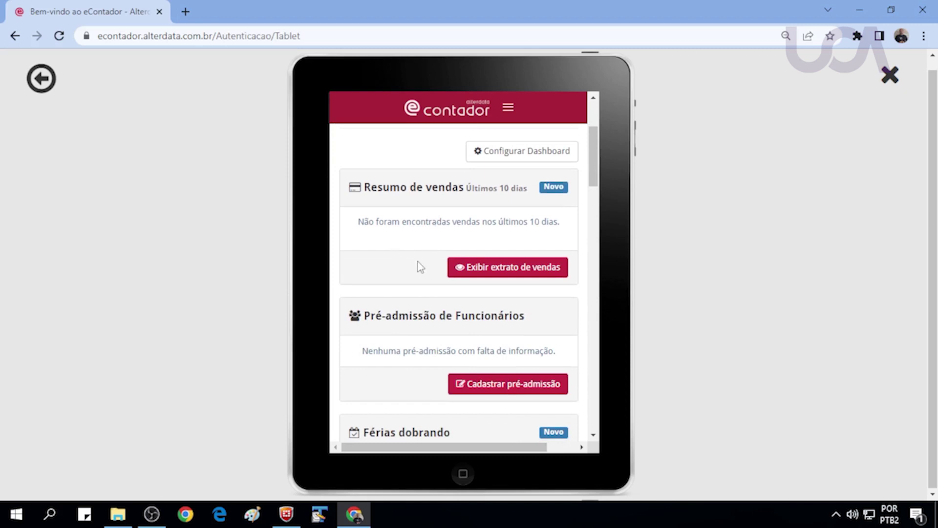
scroll(419, 265, "down", 6)
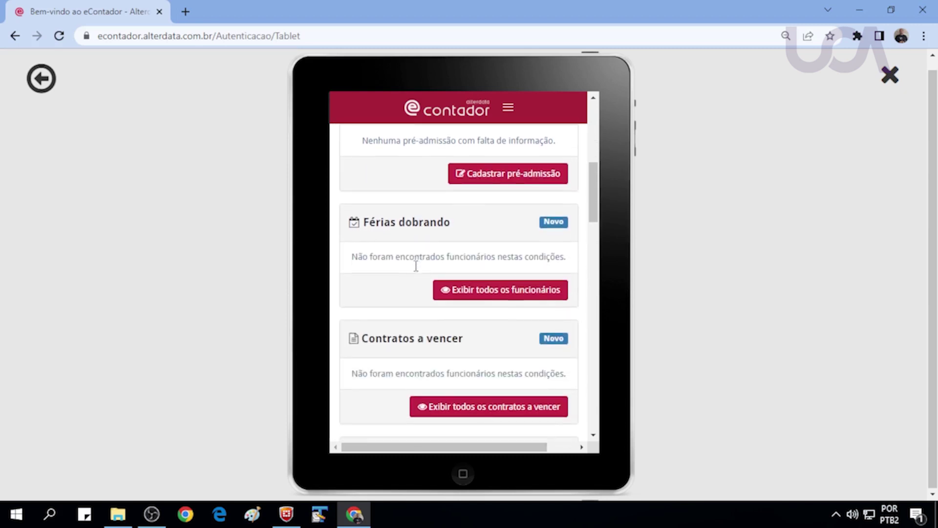
scroll(418, 270, "down", 6)
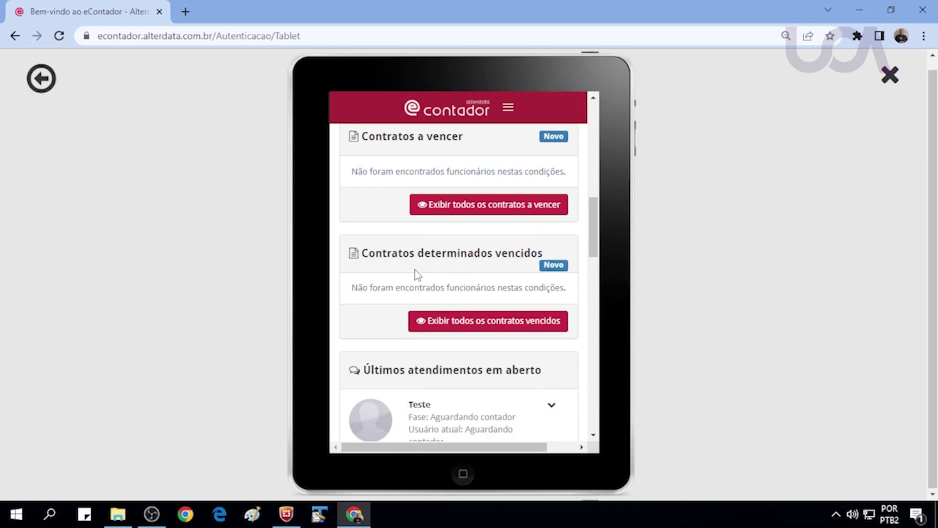
scroll(419, 276, "down", 4)
scroll(420, 278, "down", 10)
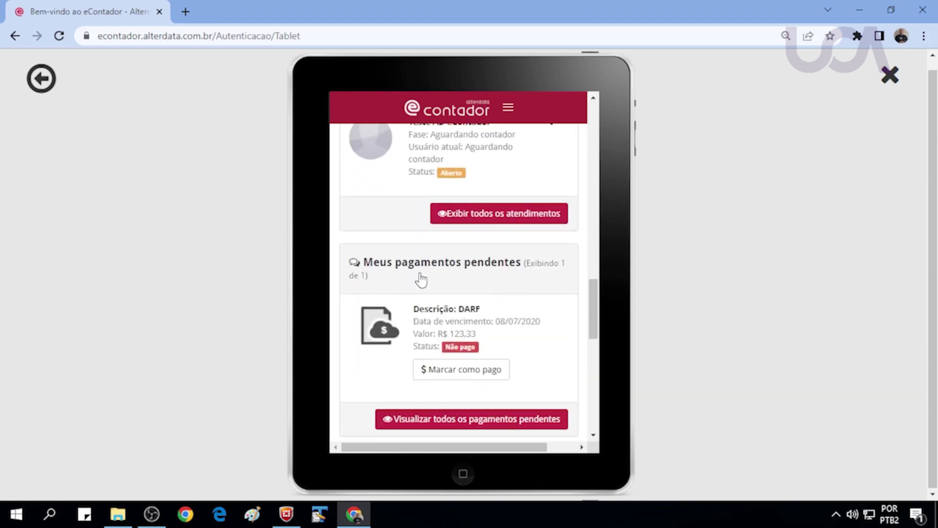
scroll(421, 280, "down", 2)
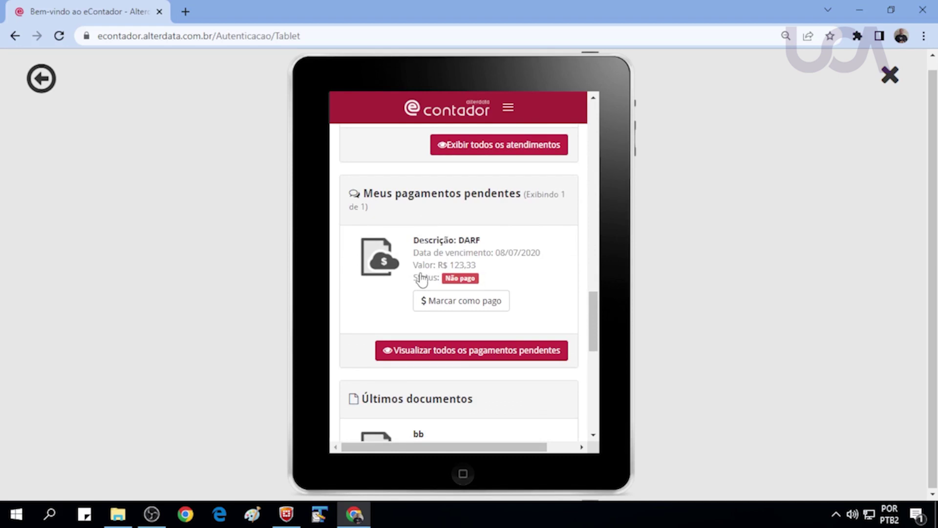
scroll(421, 280, "down", 4)
scroll(423, 278, "down", 2)
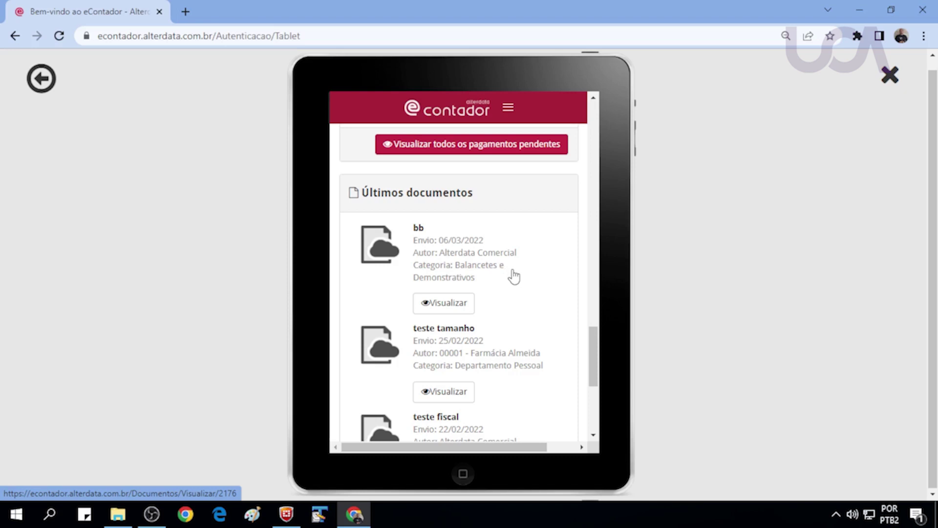
scroll(514, 277, "down", 5)
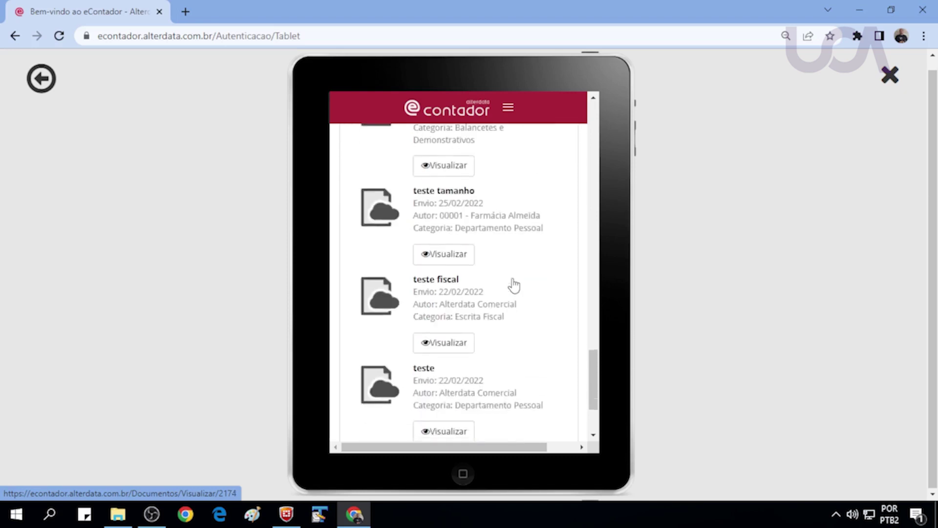
scroll(513, 281, "up", 8)
scroll(513, 283, "up", 15)
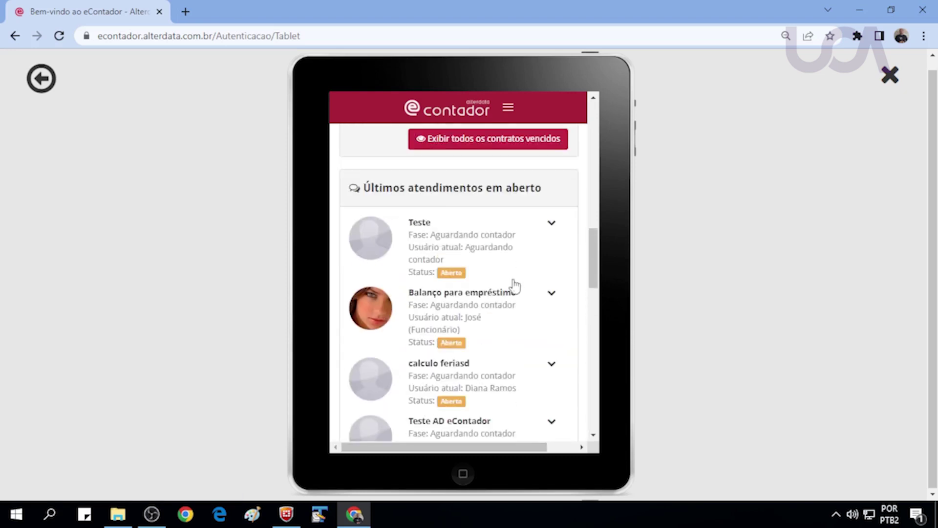